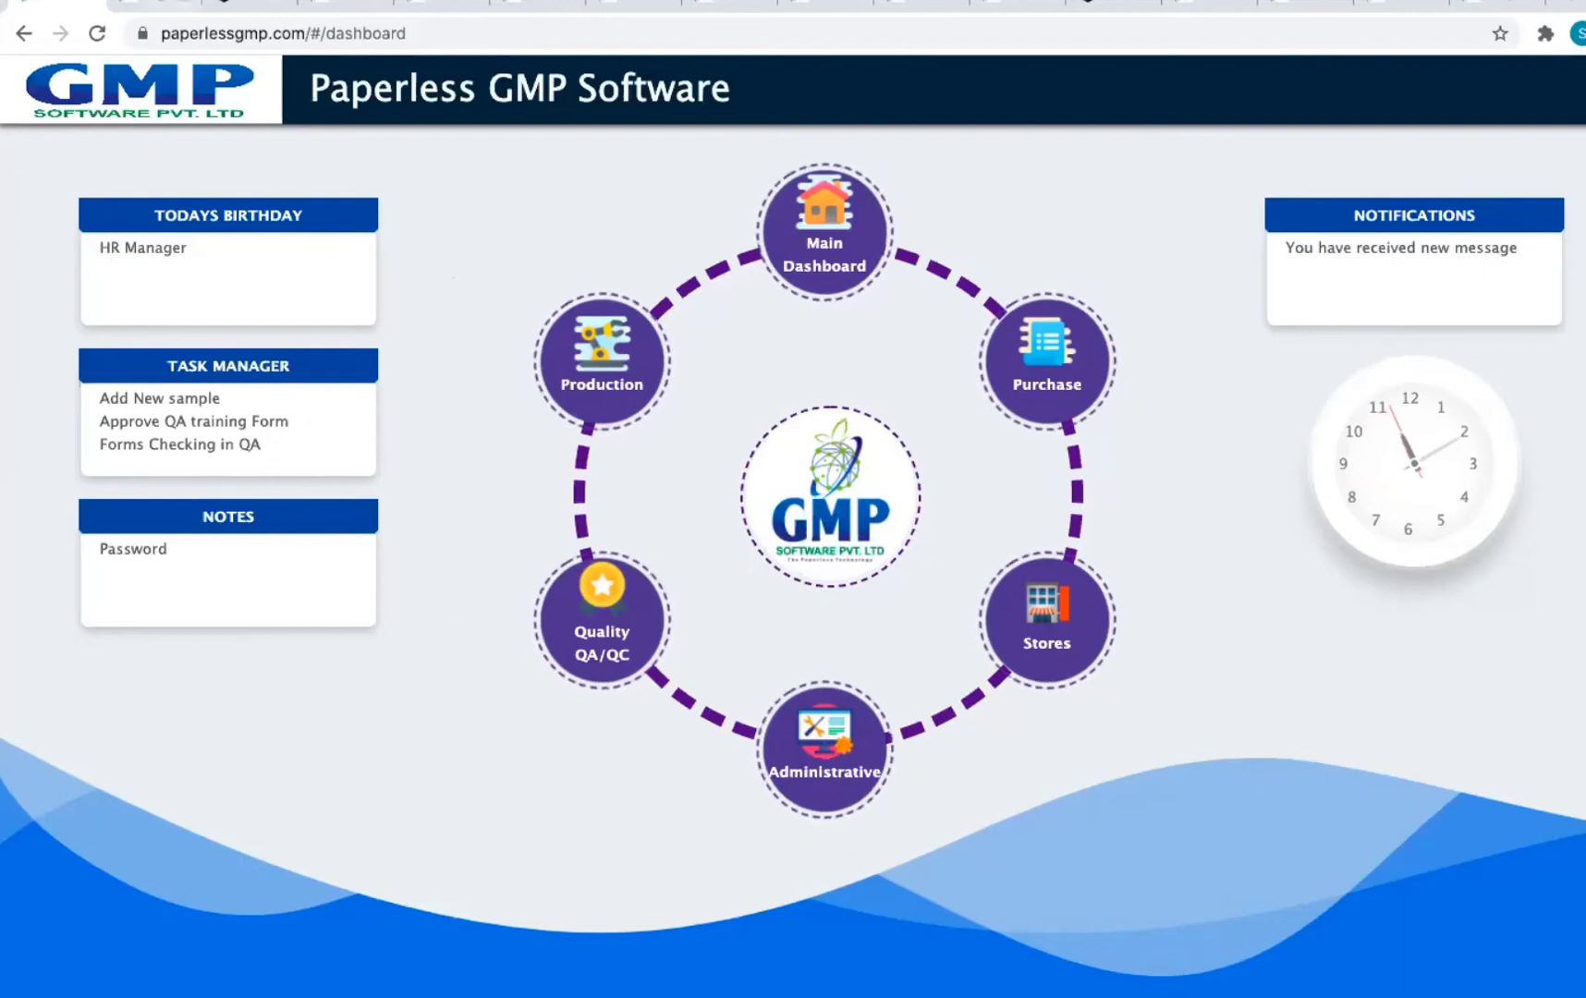
# Step: Glance at the Management Department tab, then return to the Paperless GMP main dashboard
pyautogui.click(151, 4)
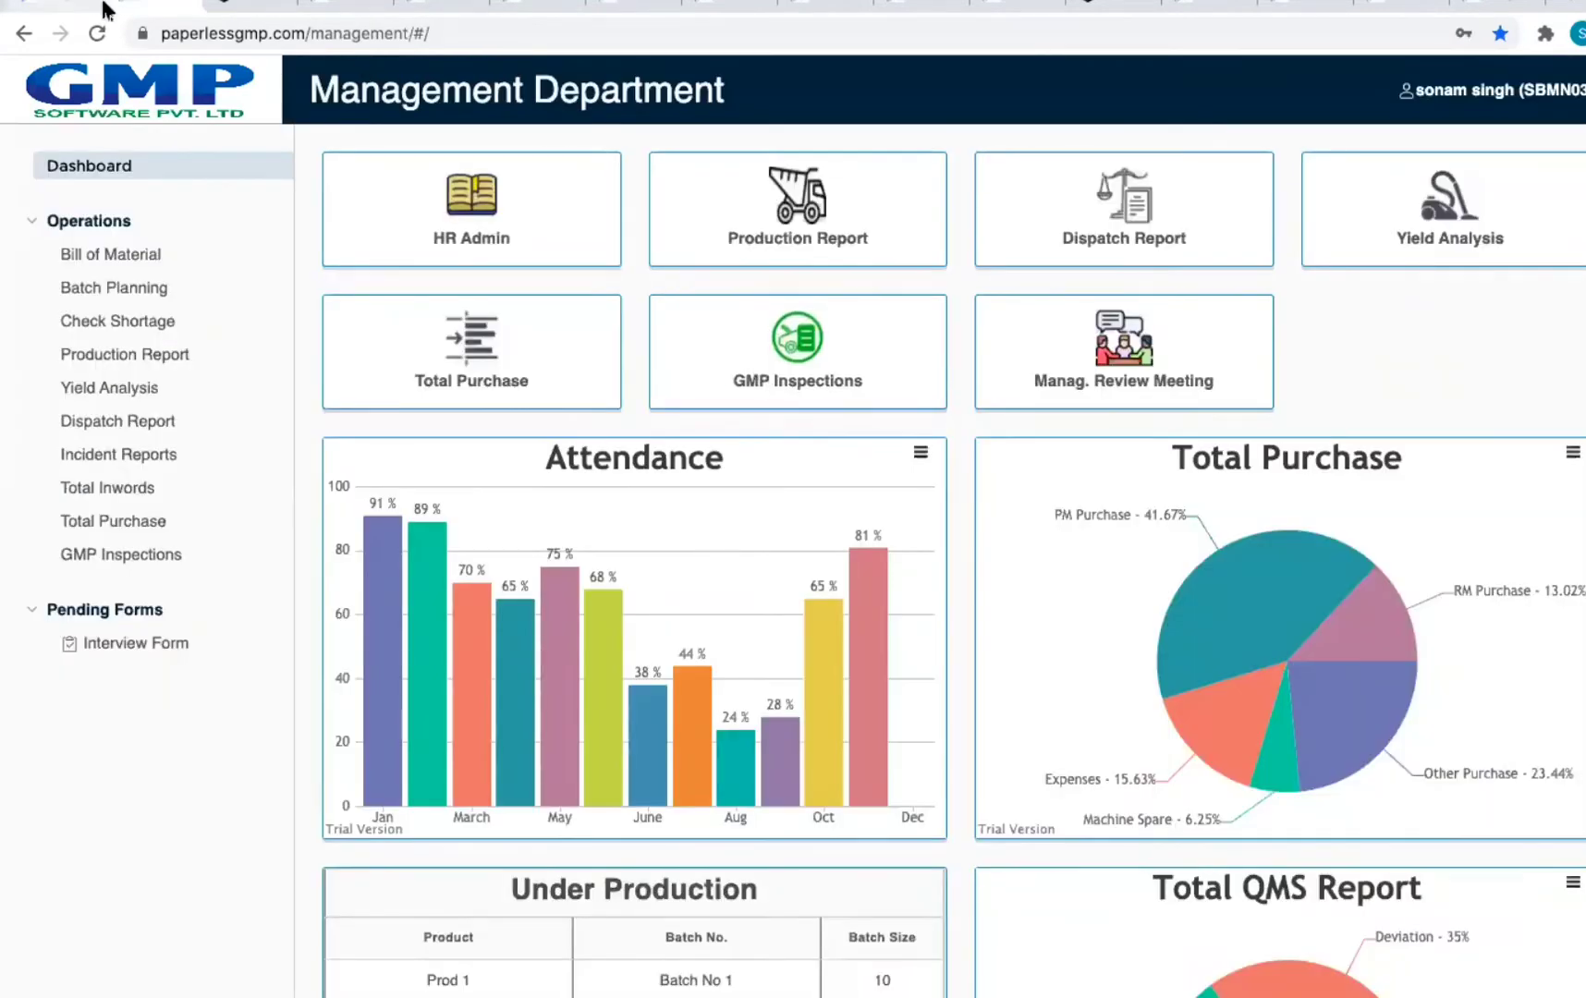
pyautogui.moveTo(310, 33); pyautogui.dragTo(471, 34)
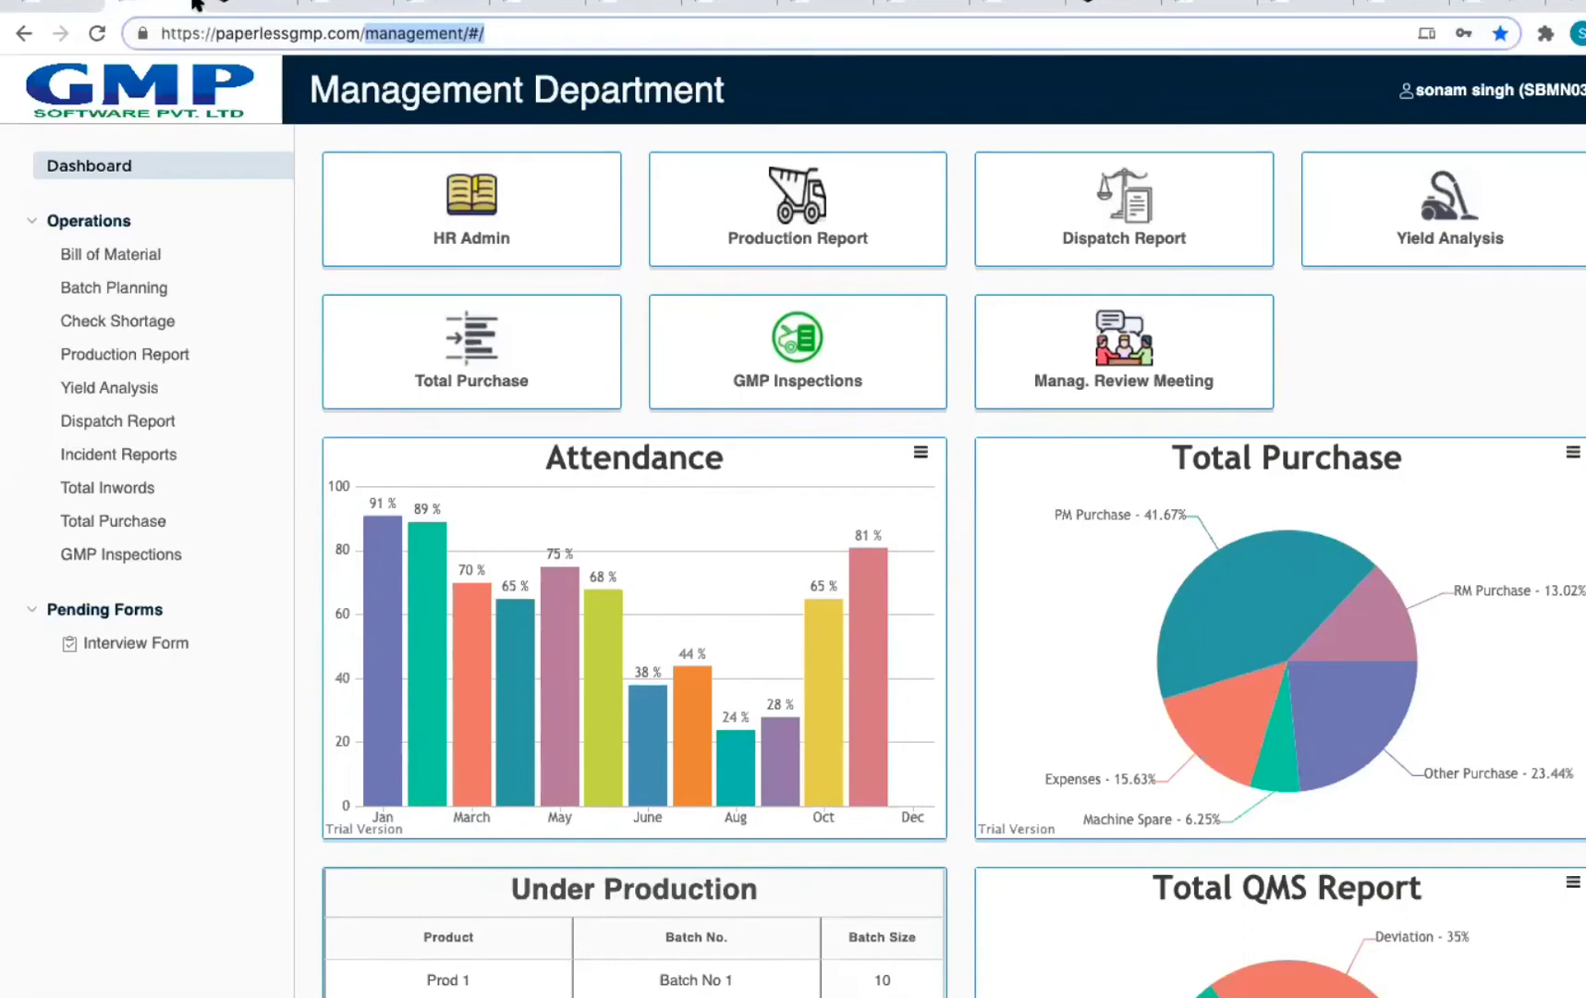
pyautogui.click(56, 6)
# Step: Open the module home grid and scroll through its Management, Administration, Technical and Quality System groups
pyautogui.click(821, 231)
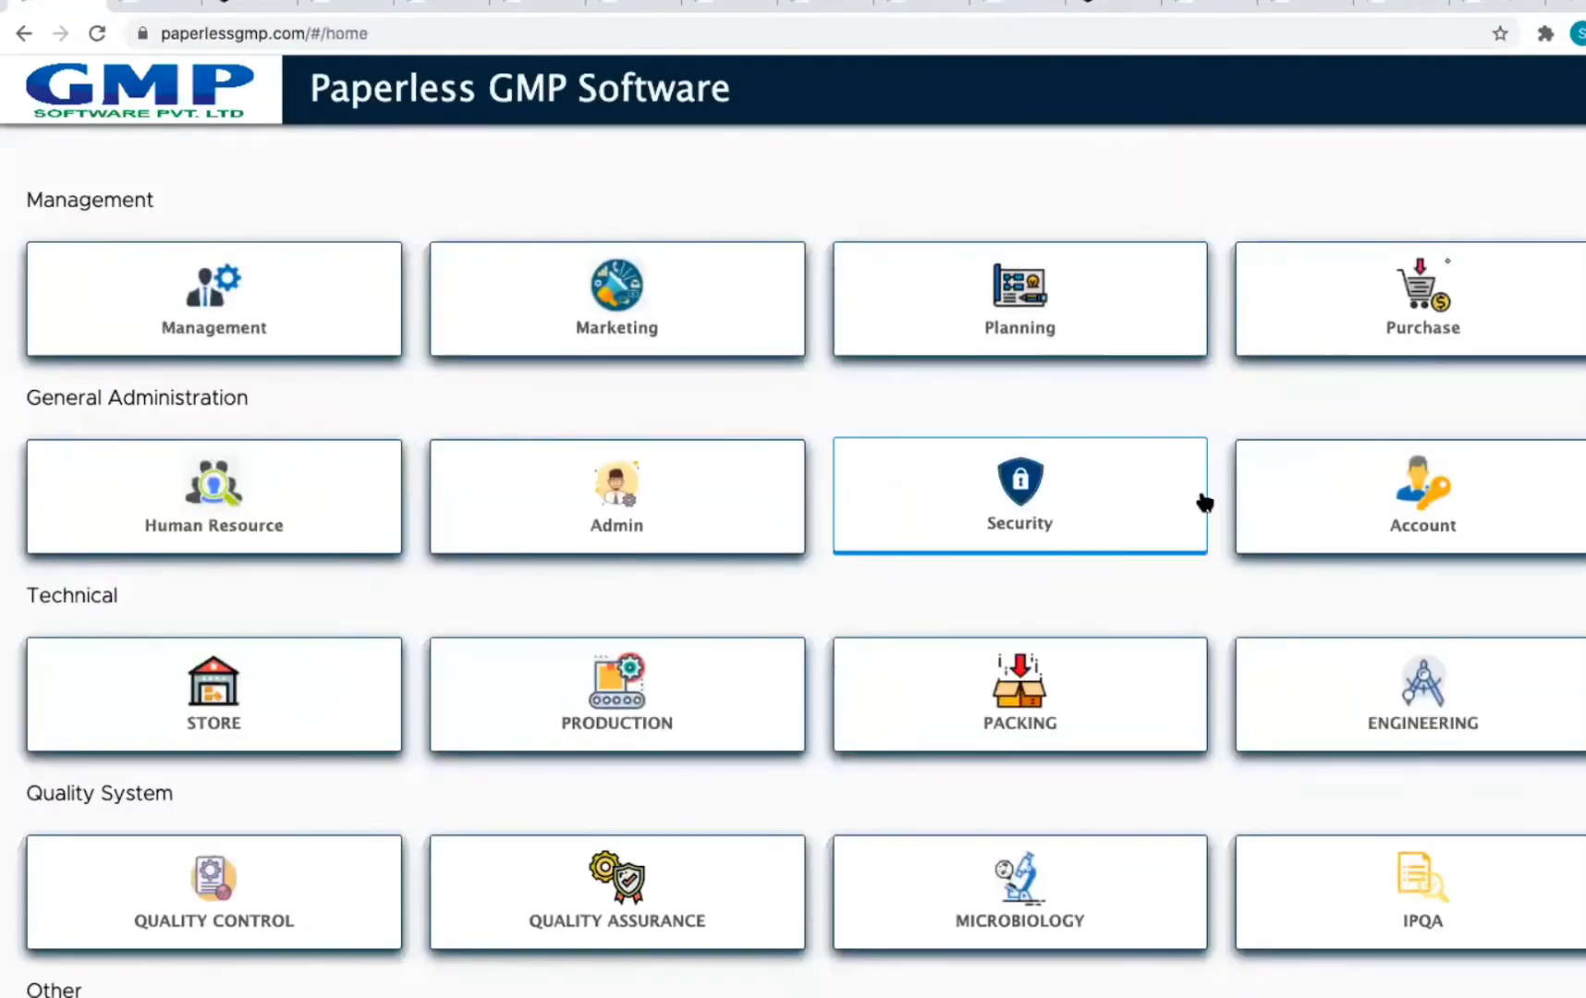
pyautogui.scroll(-1, 1204, 502)
pyautogui.scroll(-1, 1204, 503)
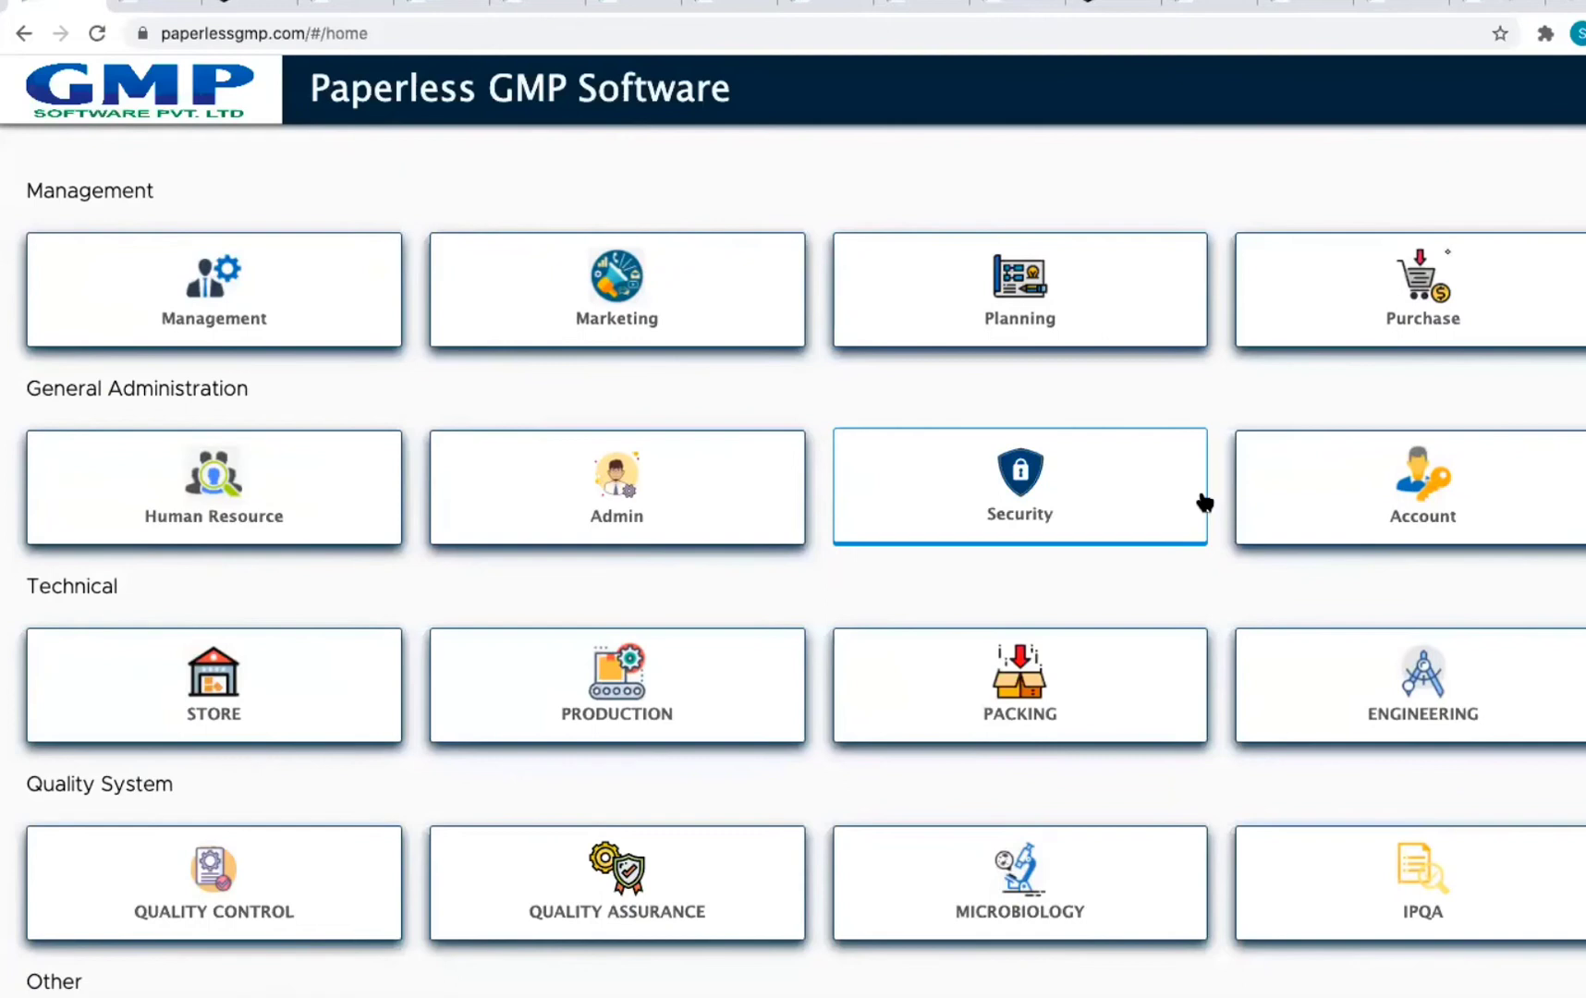
pyautogui.scroll(-3, 1203, 502)
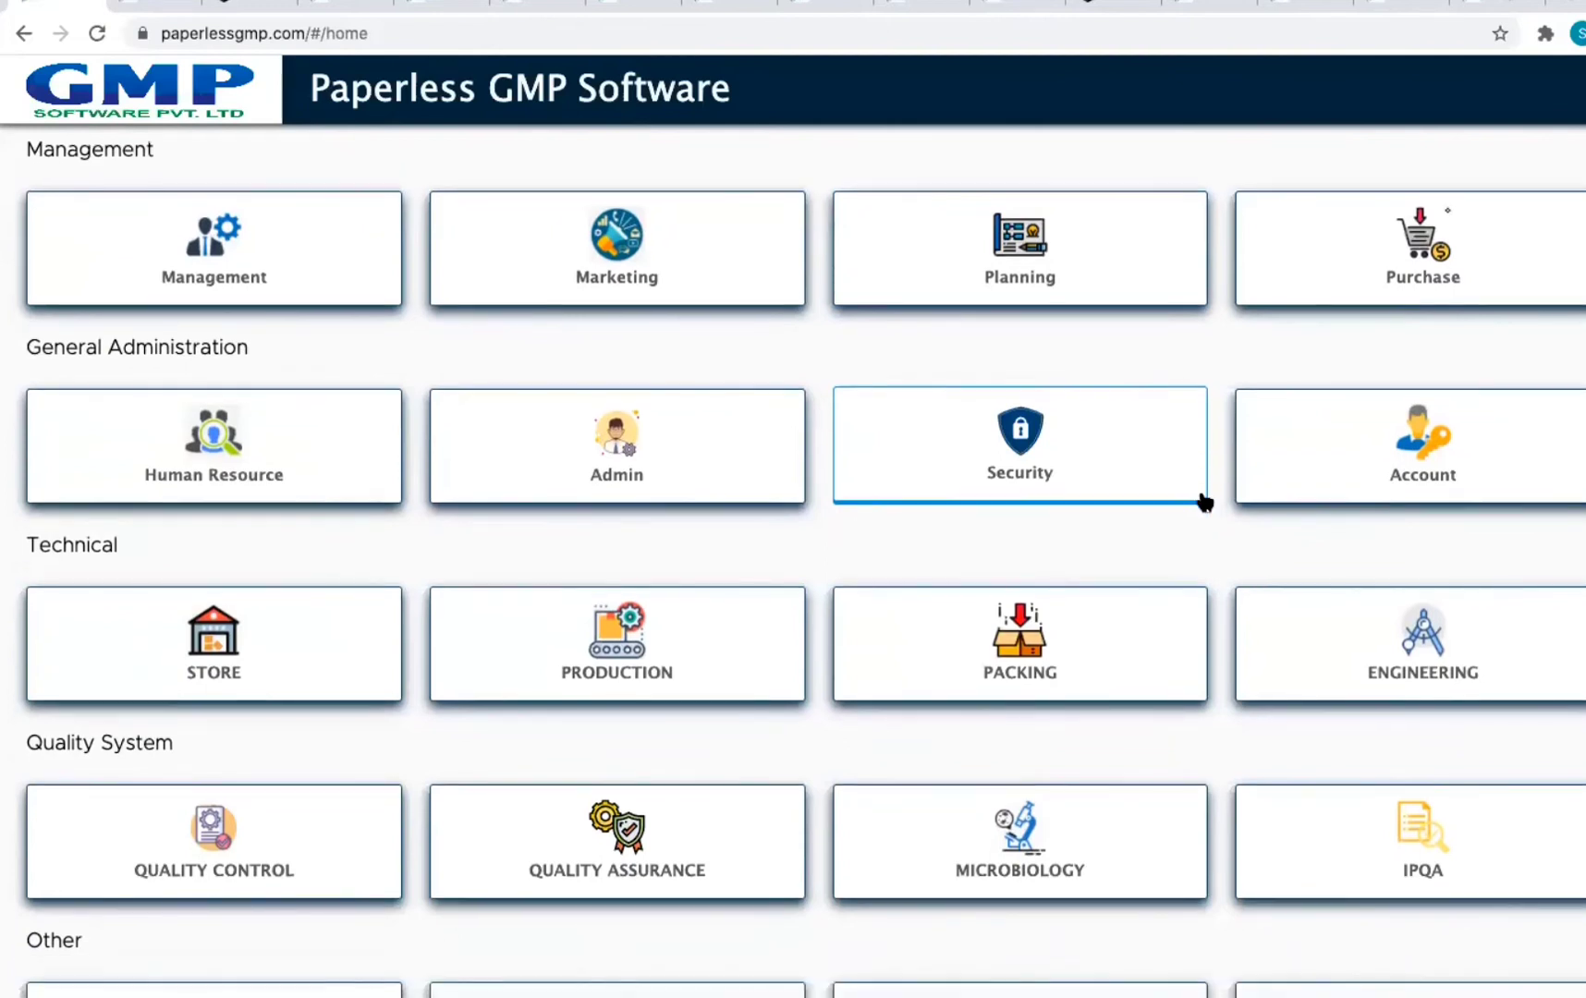
pyautogui.scroll(-2, 1192, 559)
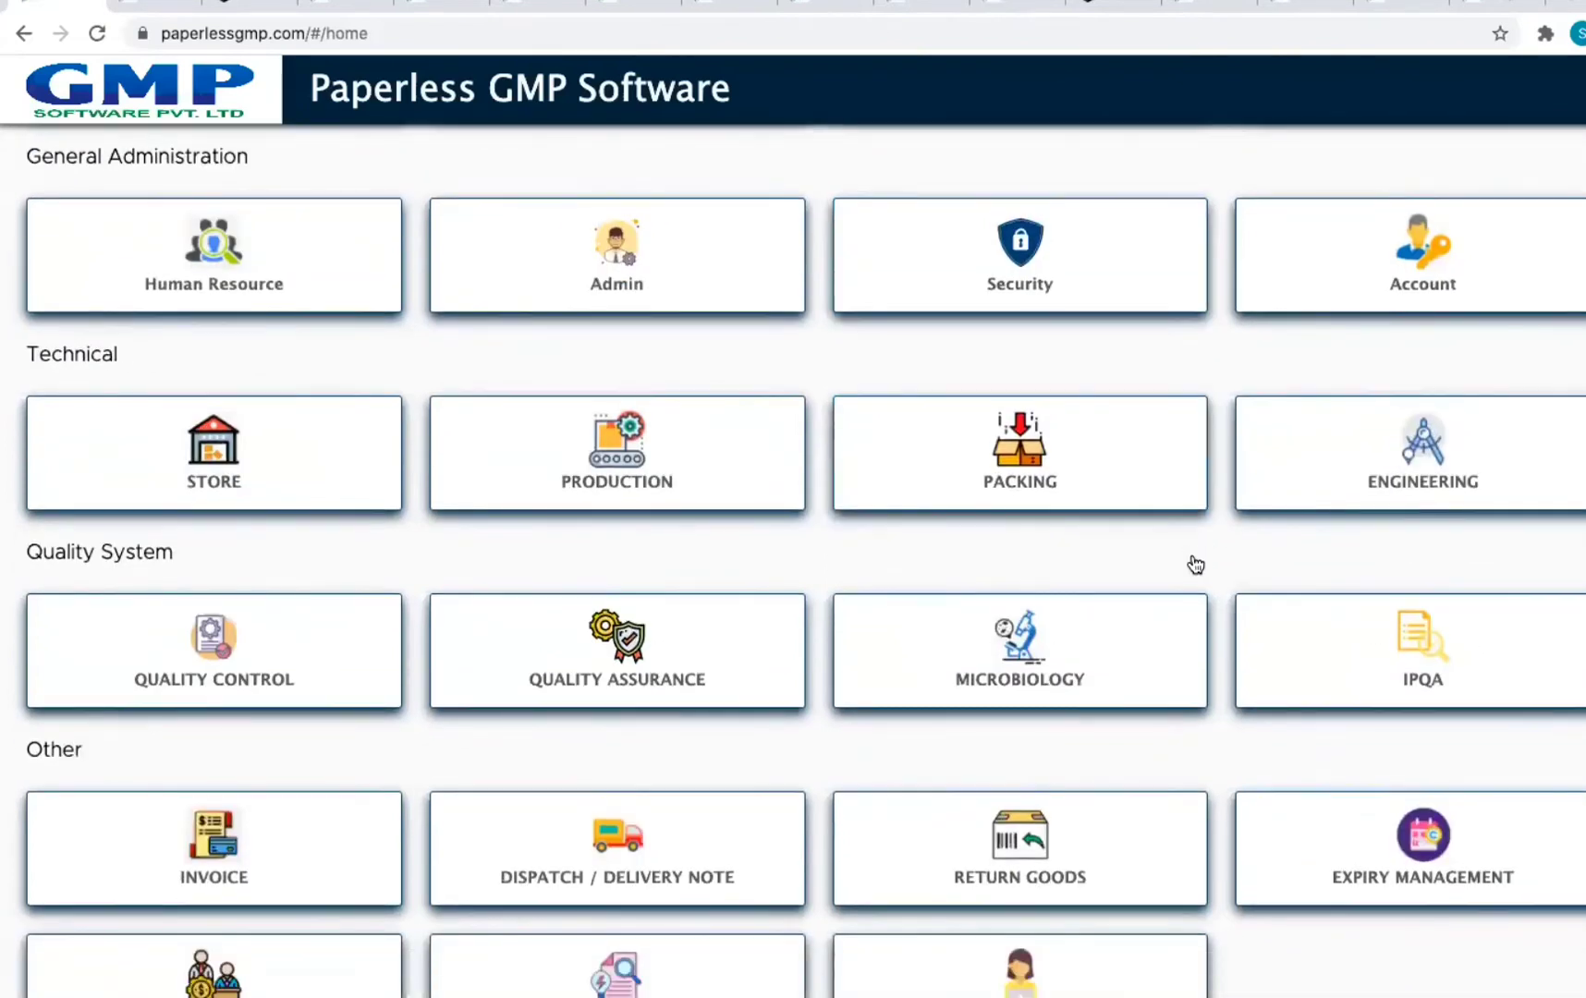
pyautogui.scroll(3, 1194, 558)
pyautogui.scroll(2, 1194, 559)
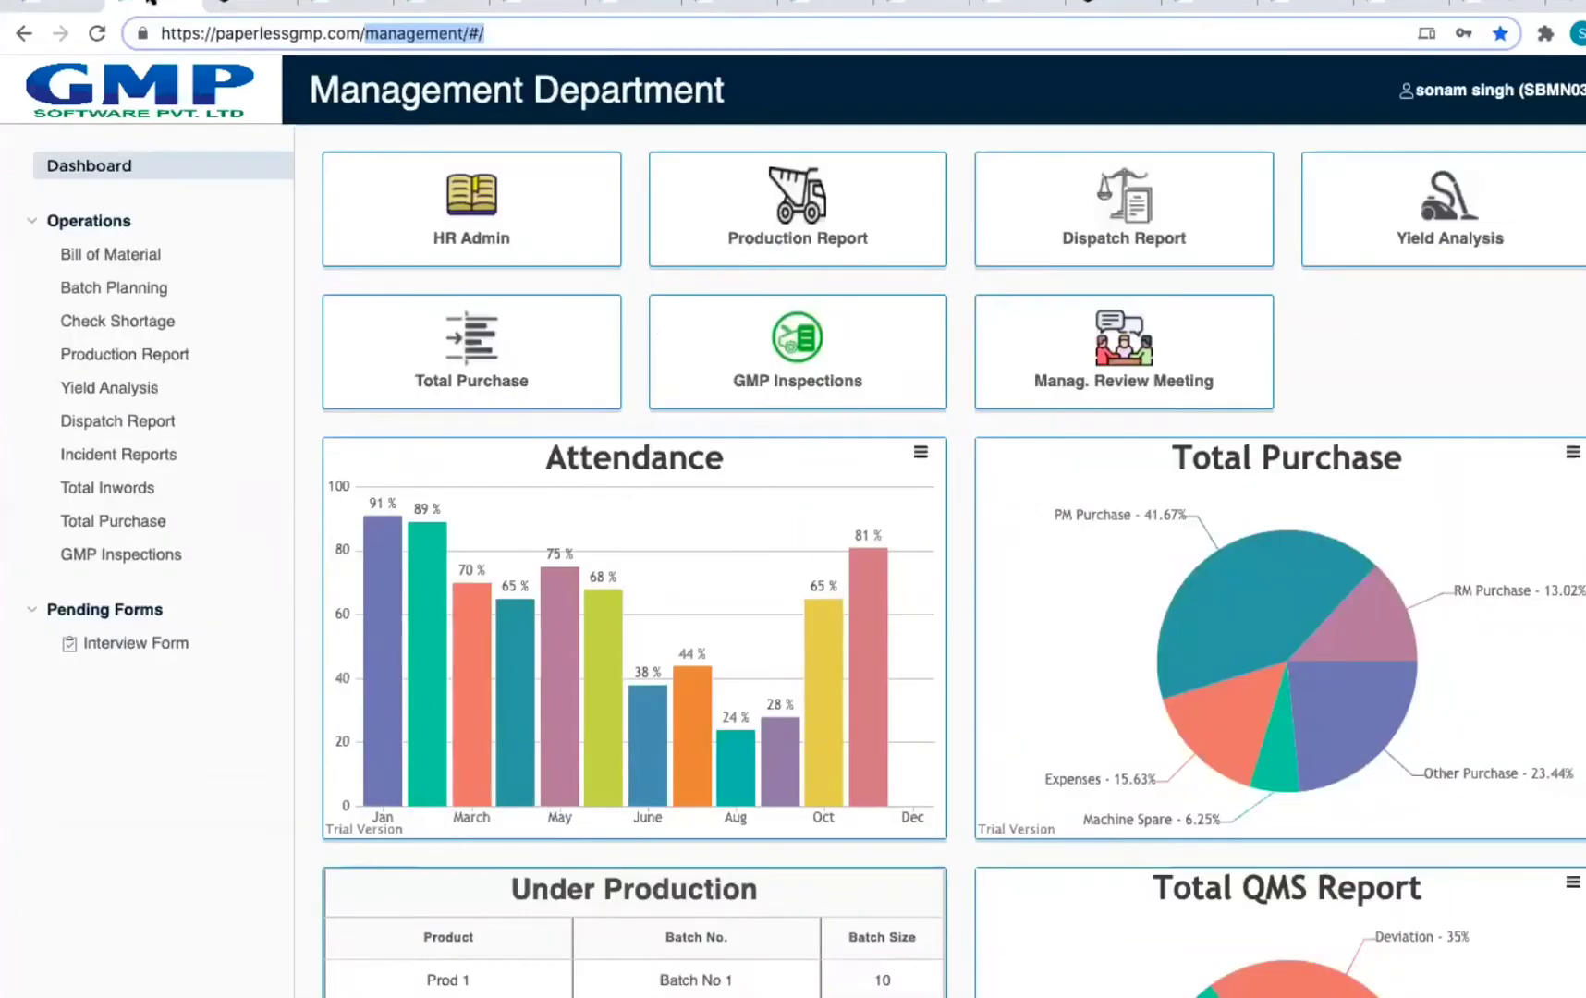
pyautogui.click(148, 3)
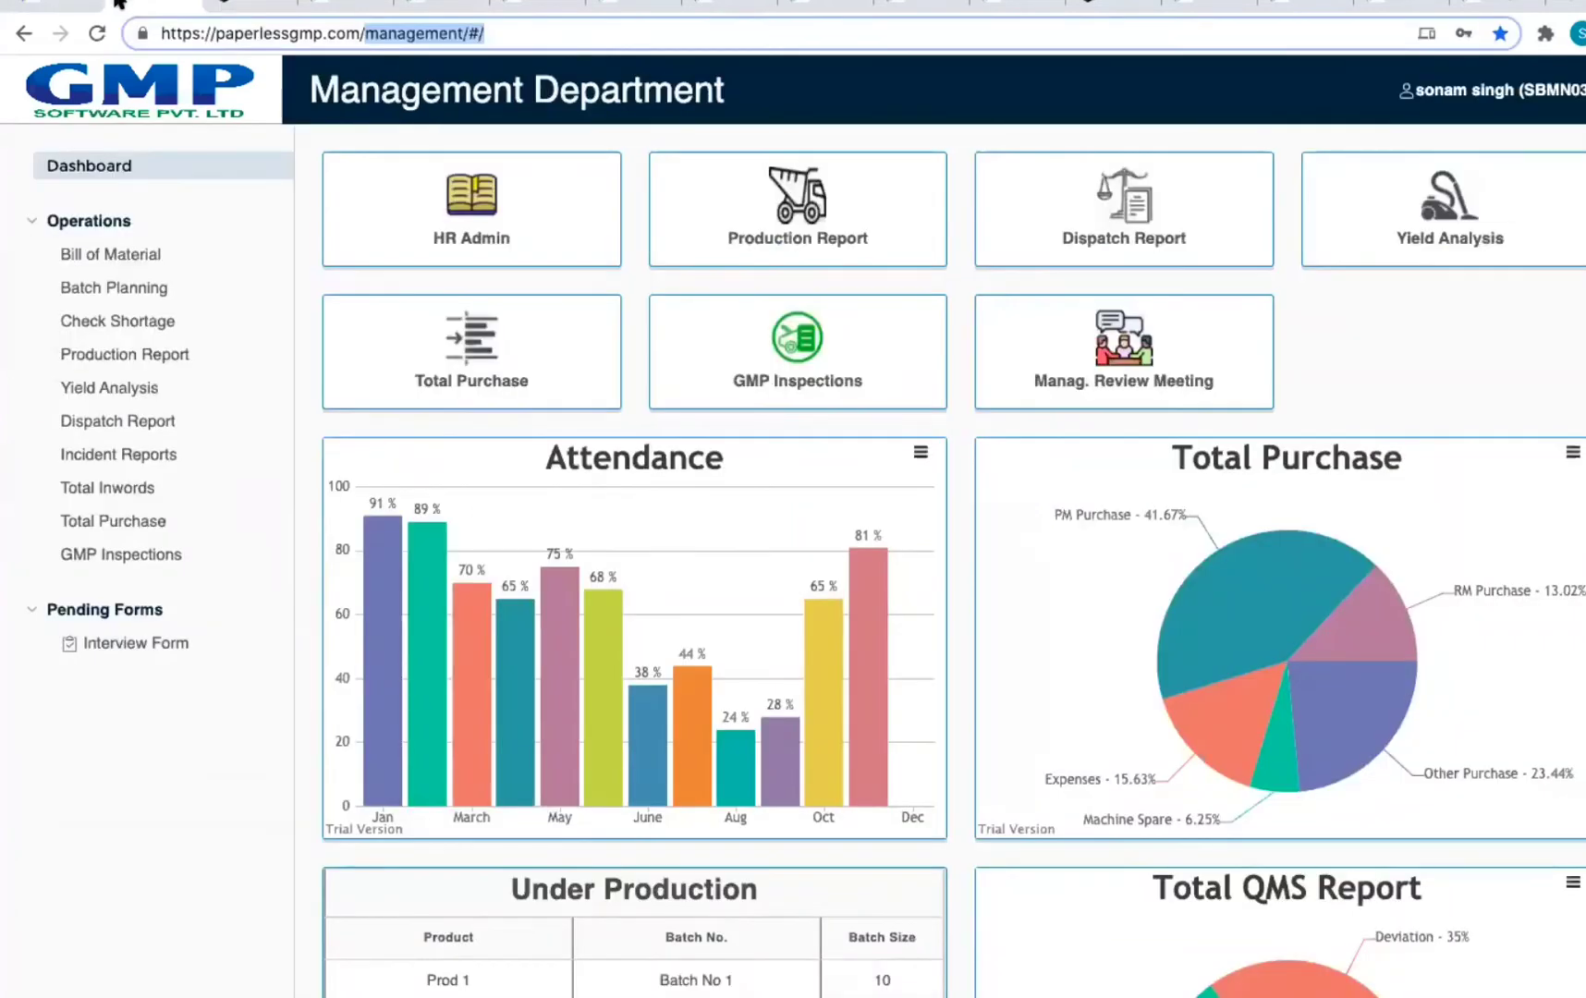
pyautogui.click(81, 173)
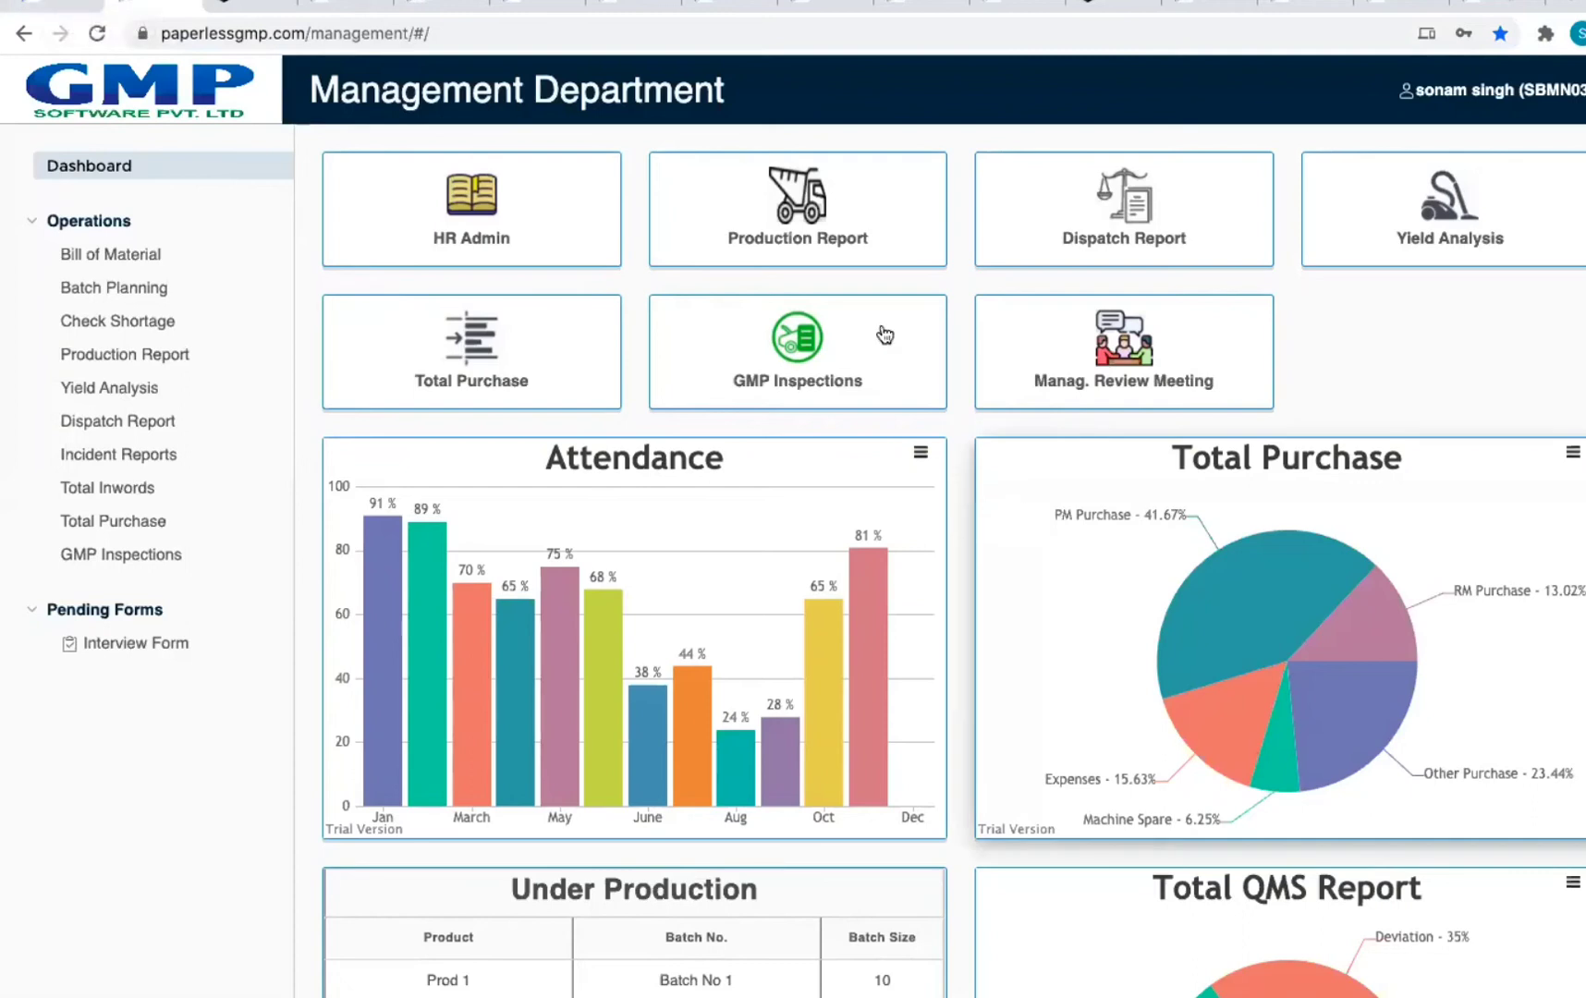
pyautogui.click(486, 230)
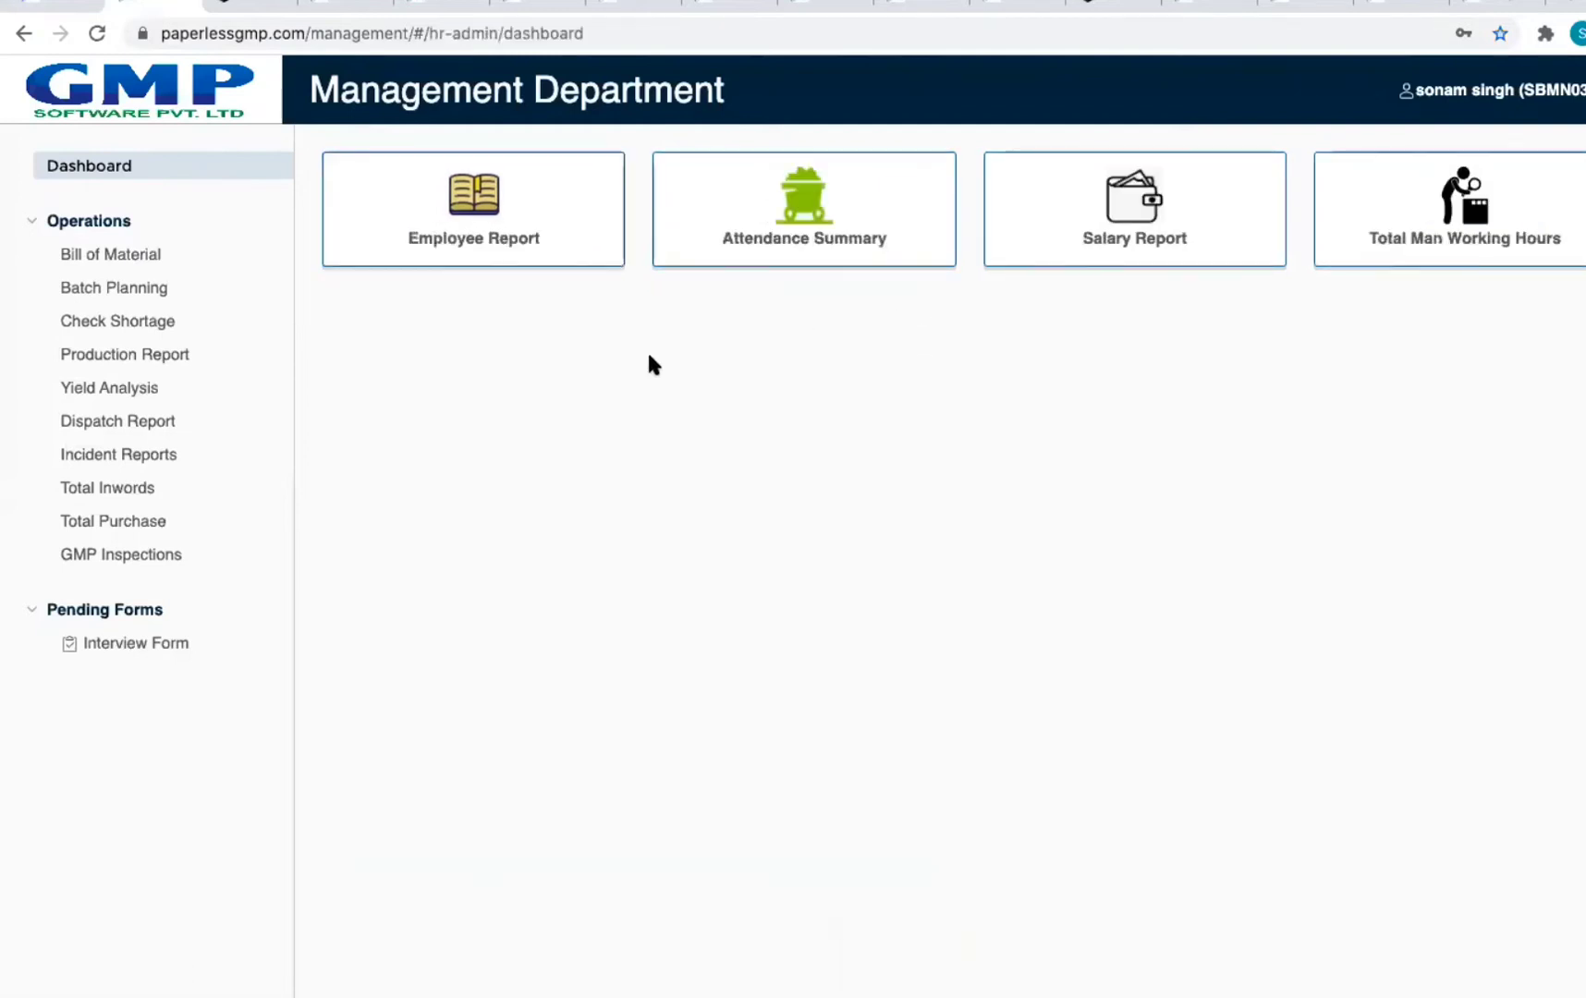
pyautogui.click(499, 257)
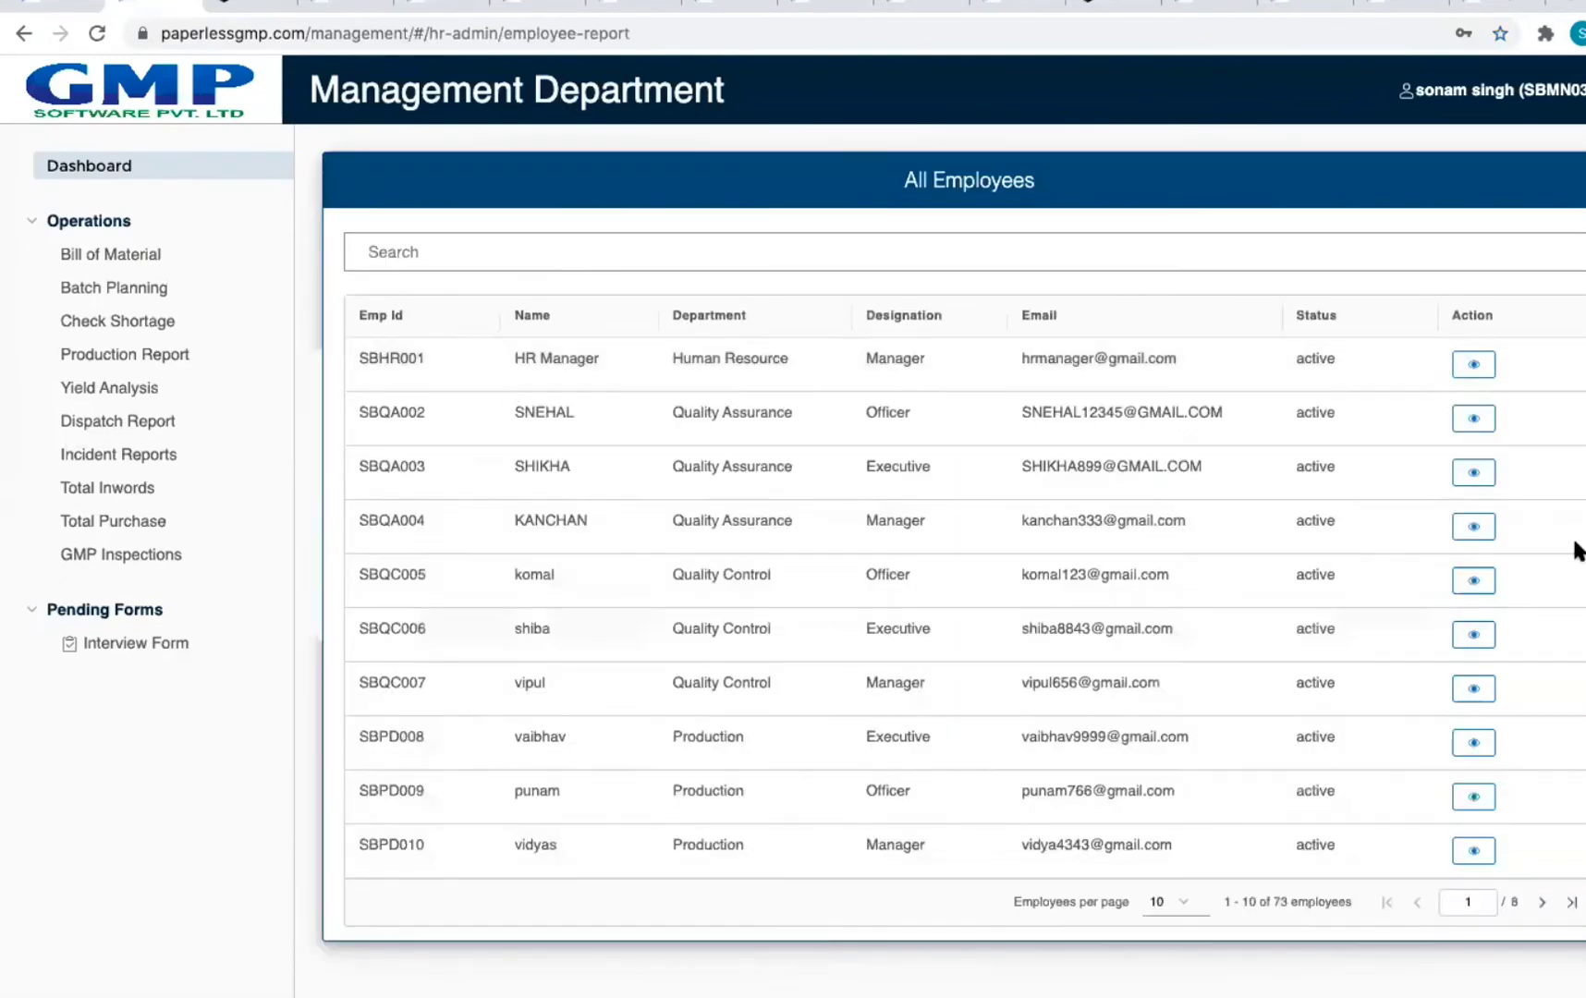
pyautogui.click(1468, 365)
pyautogui.scroll(-5, 1143, 513)
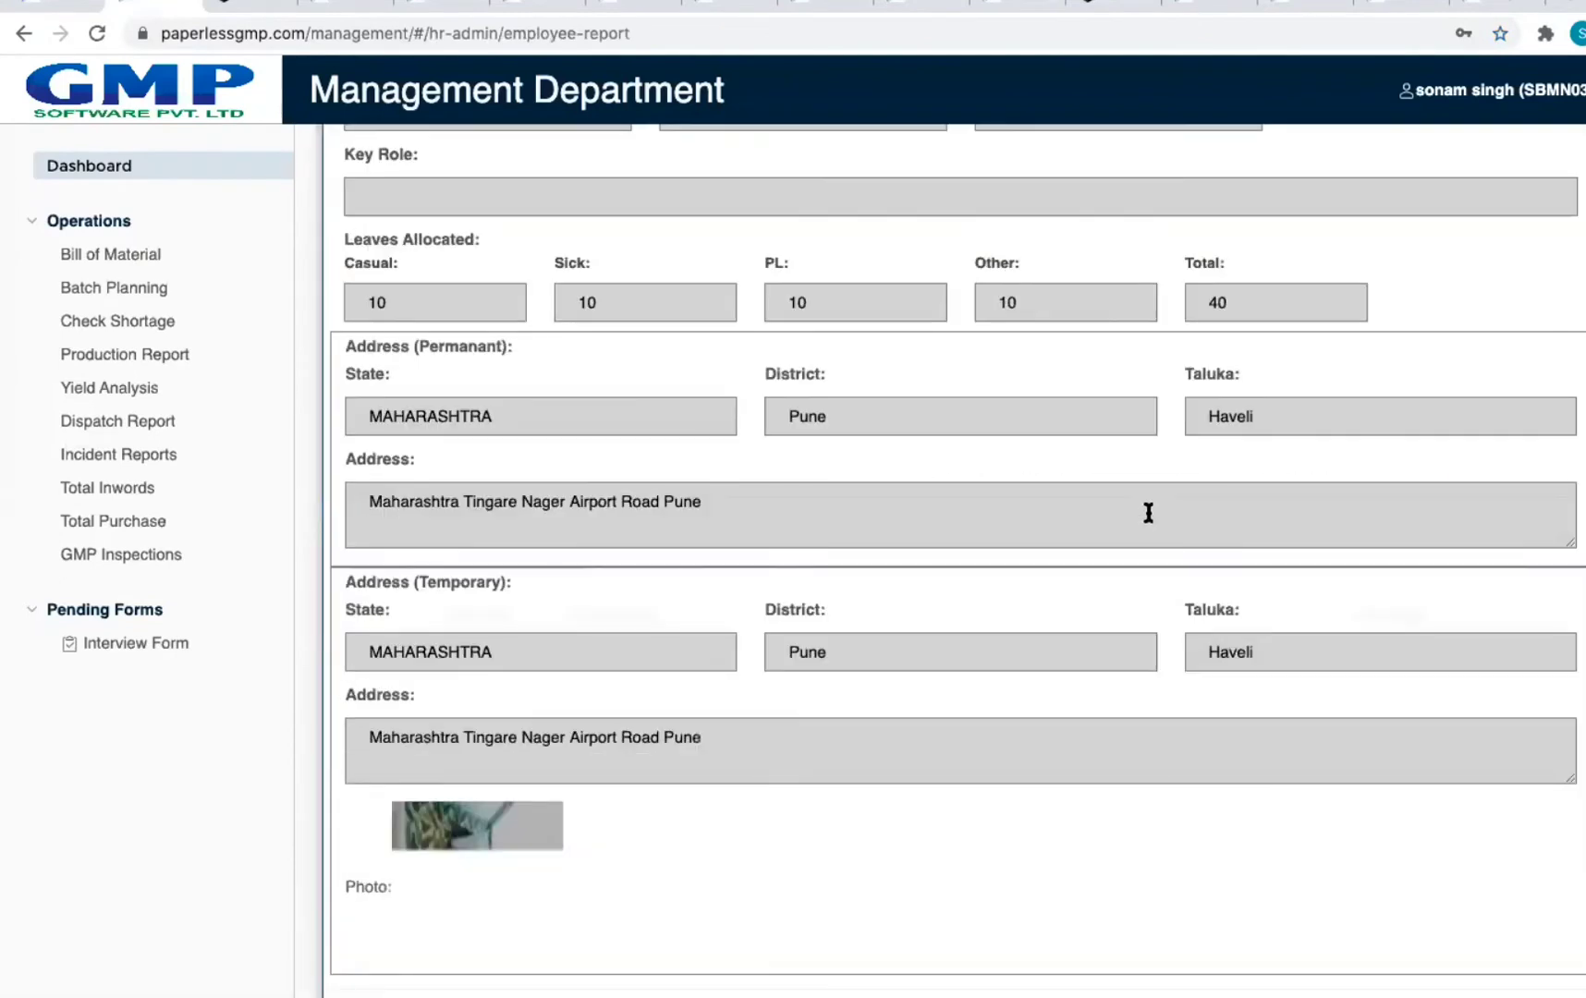
pyautogui.scroll(5, 1147, 502)
pyautogui.scroll(1, 1152, 515)
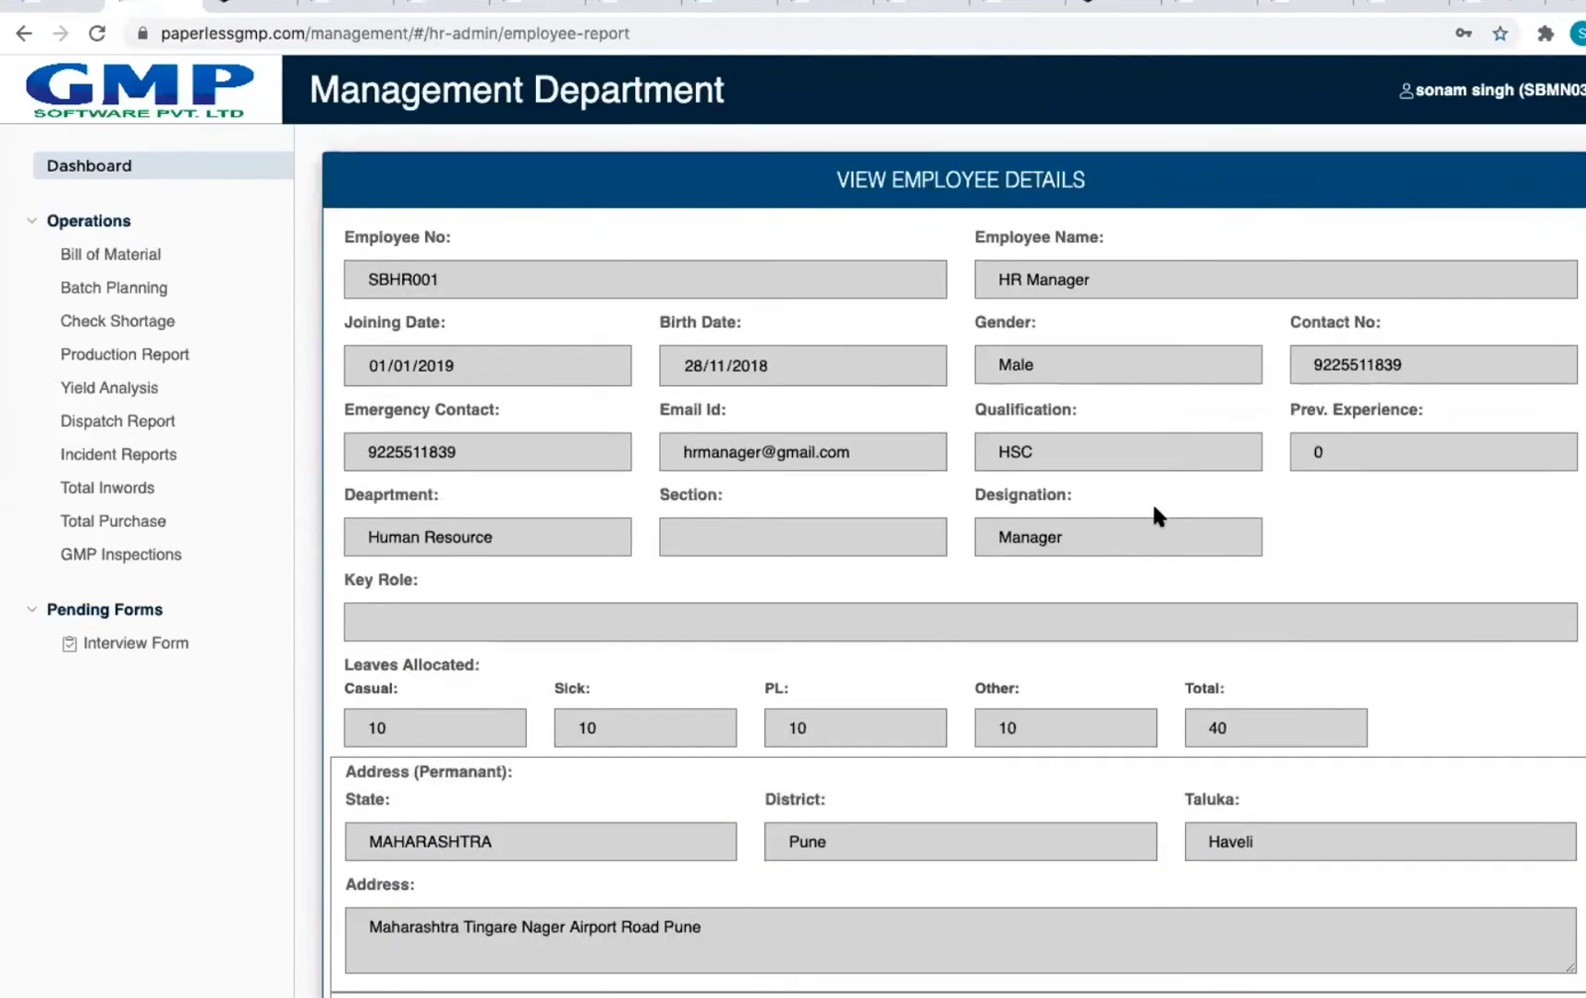
pyautogui.click(23, 33)
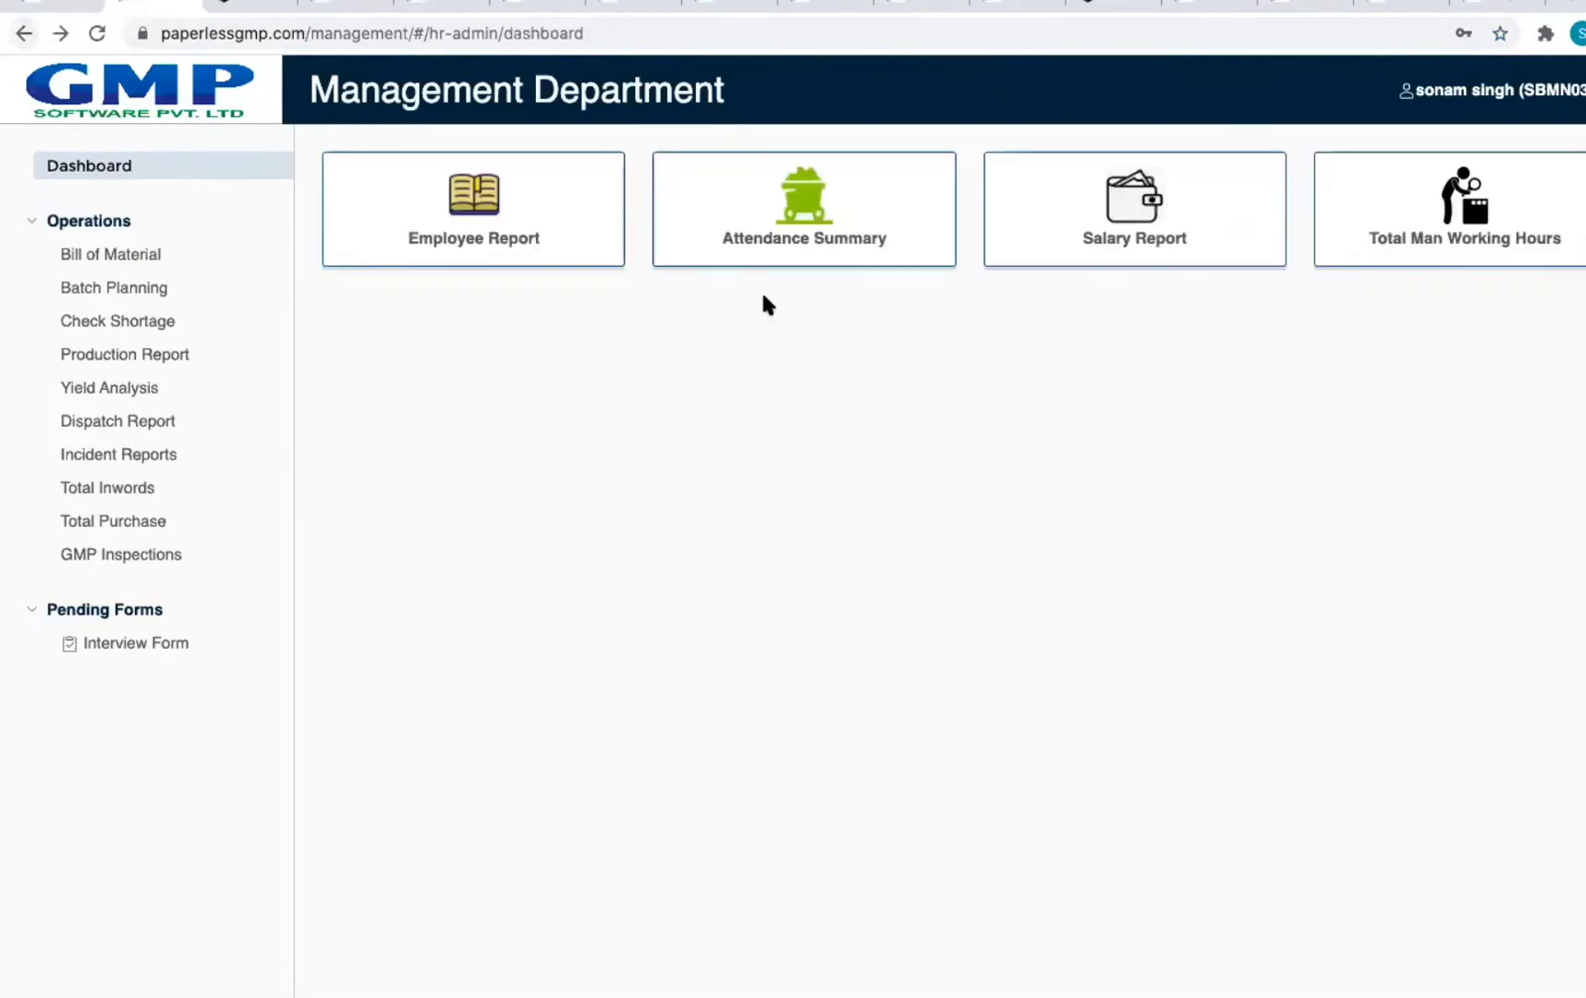
pyautogui.click(873, 244)
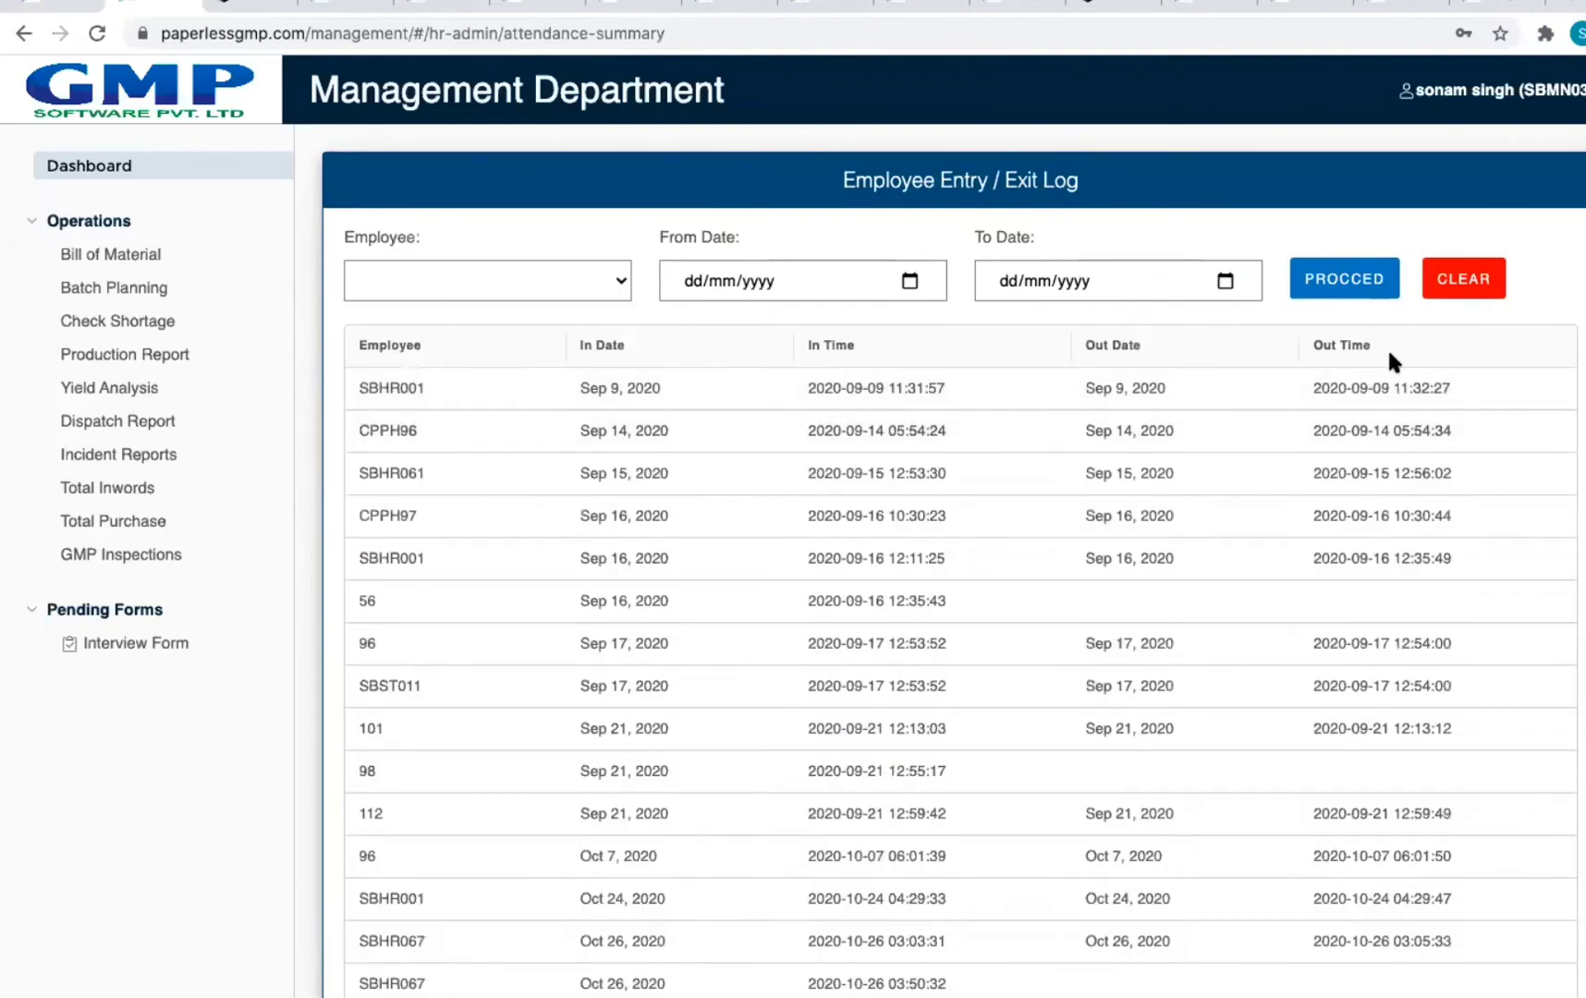
pyautogui.click(23, 33)
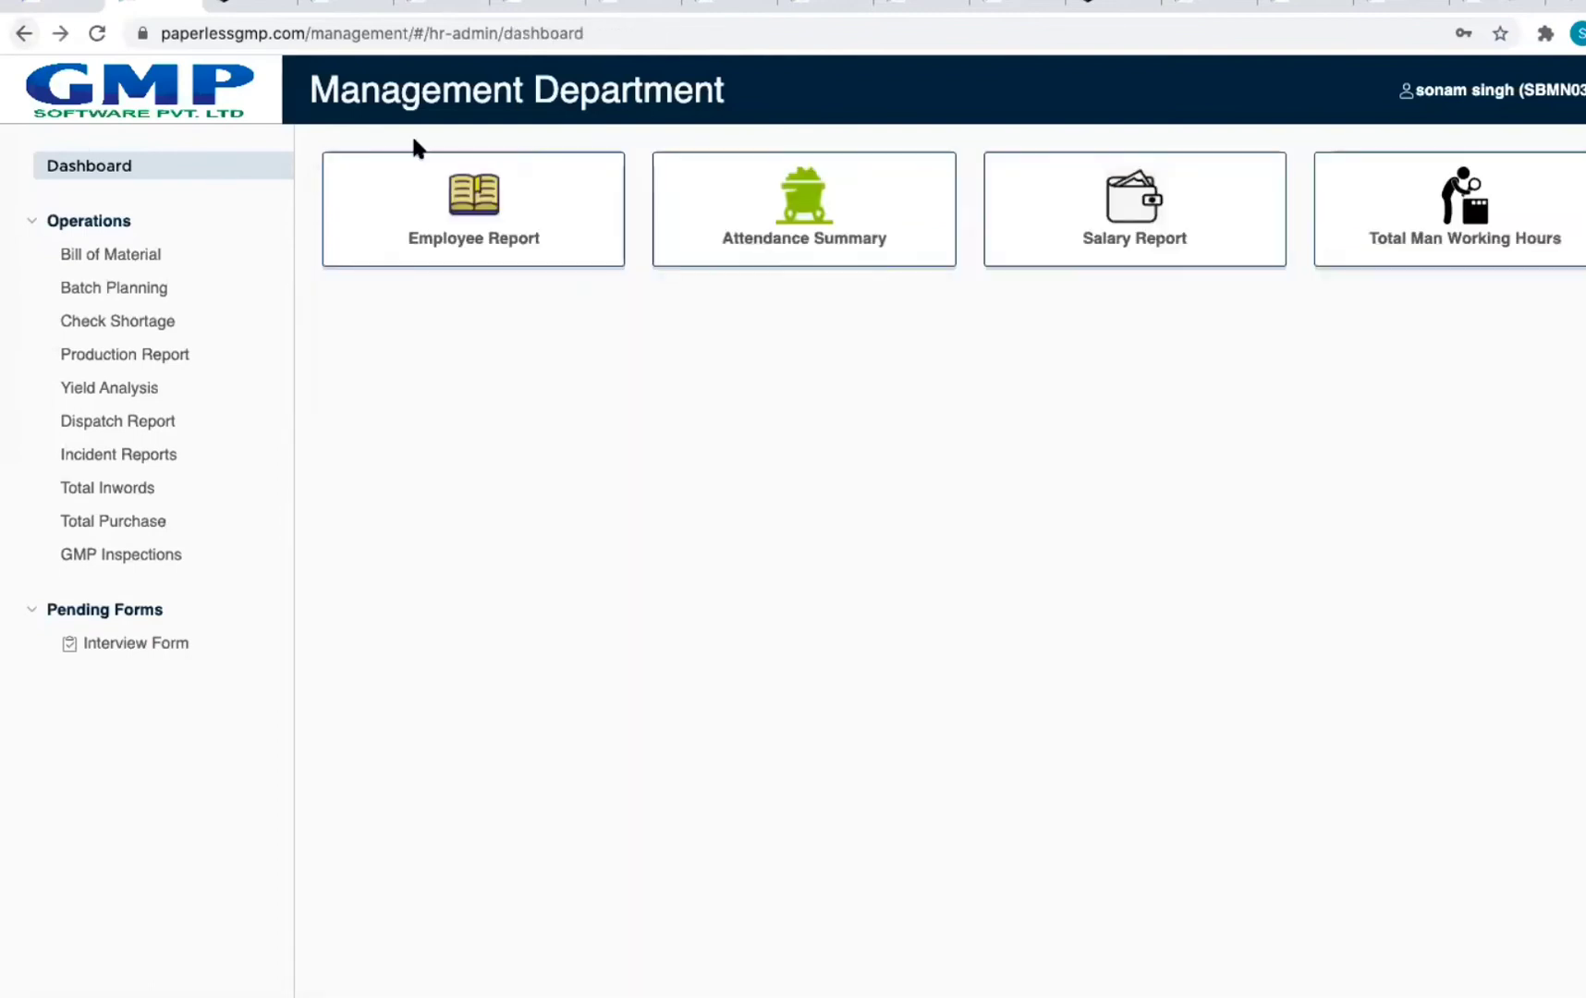
pyautogui.click(1124, 248)
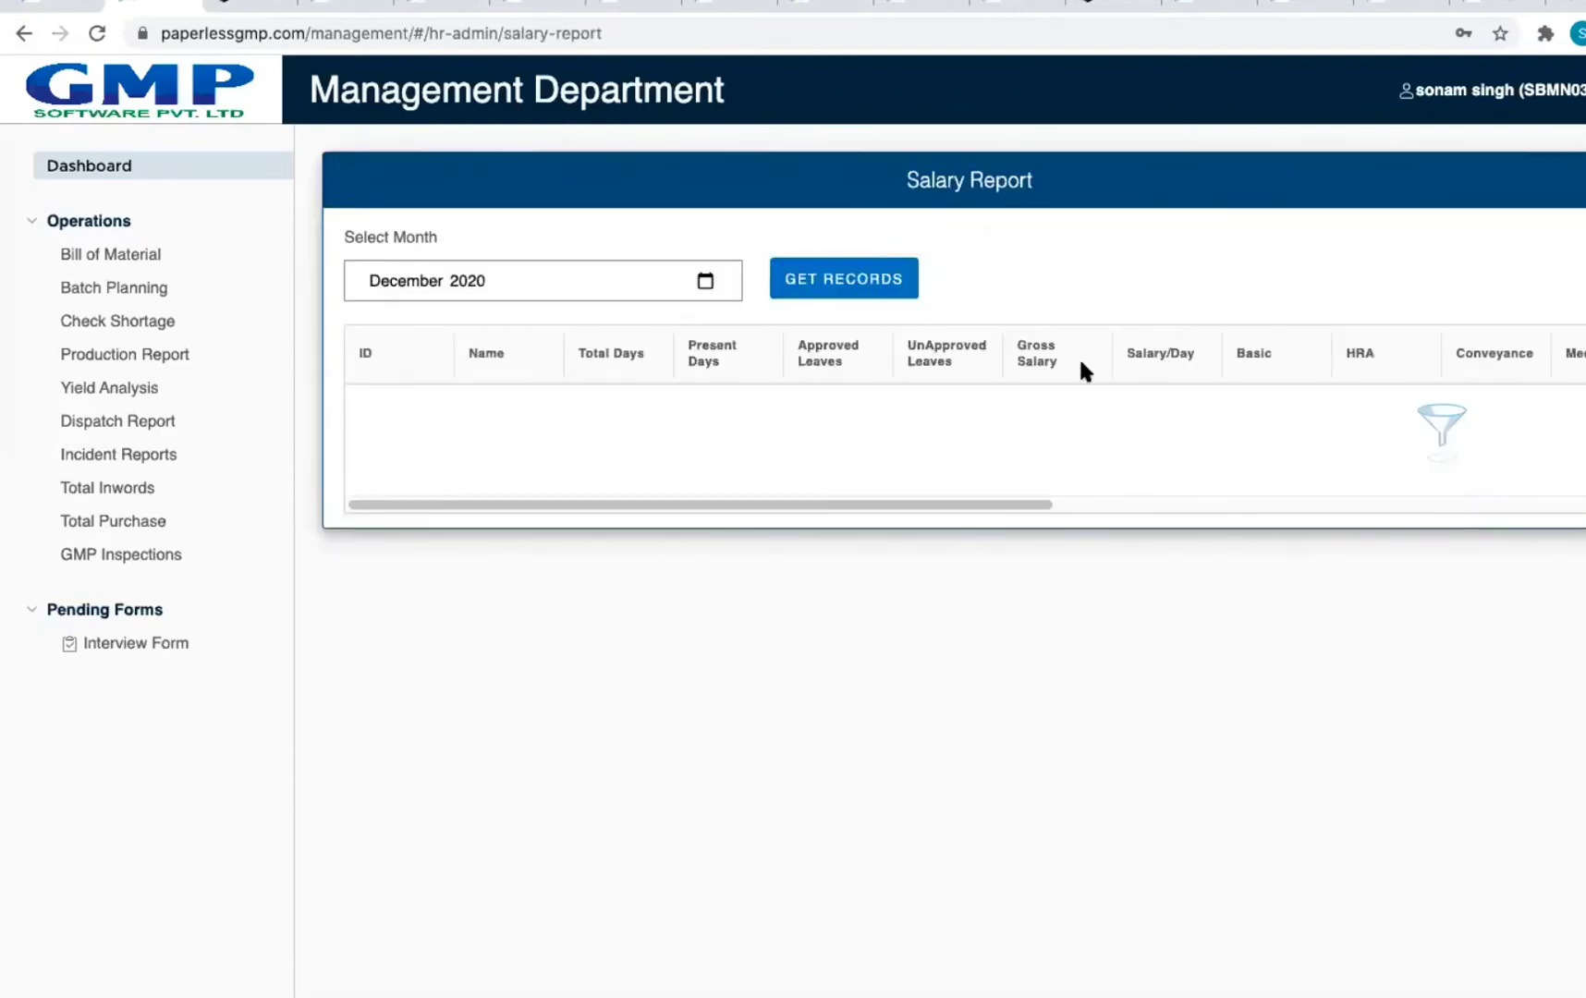
pyautogui.click(23, 33)
pyautogui.click(1511, 248)
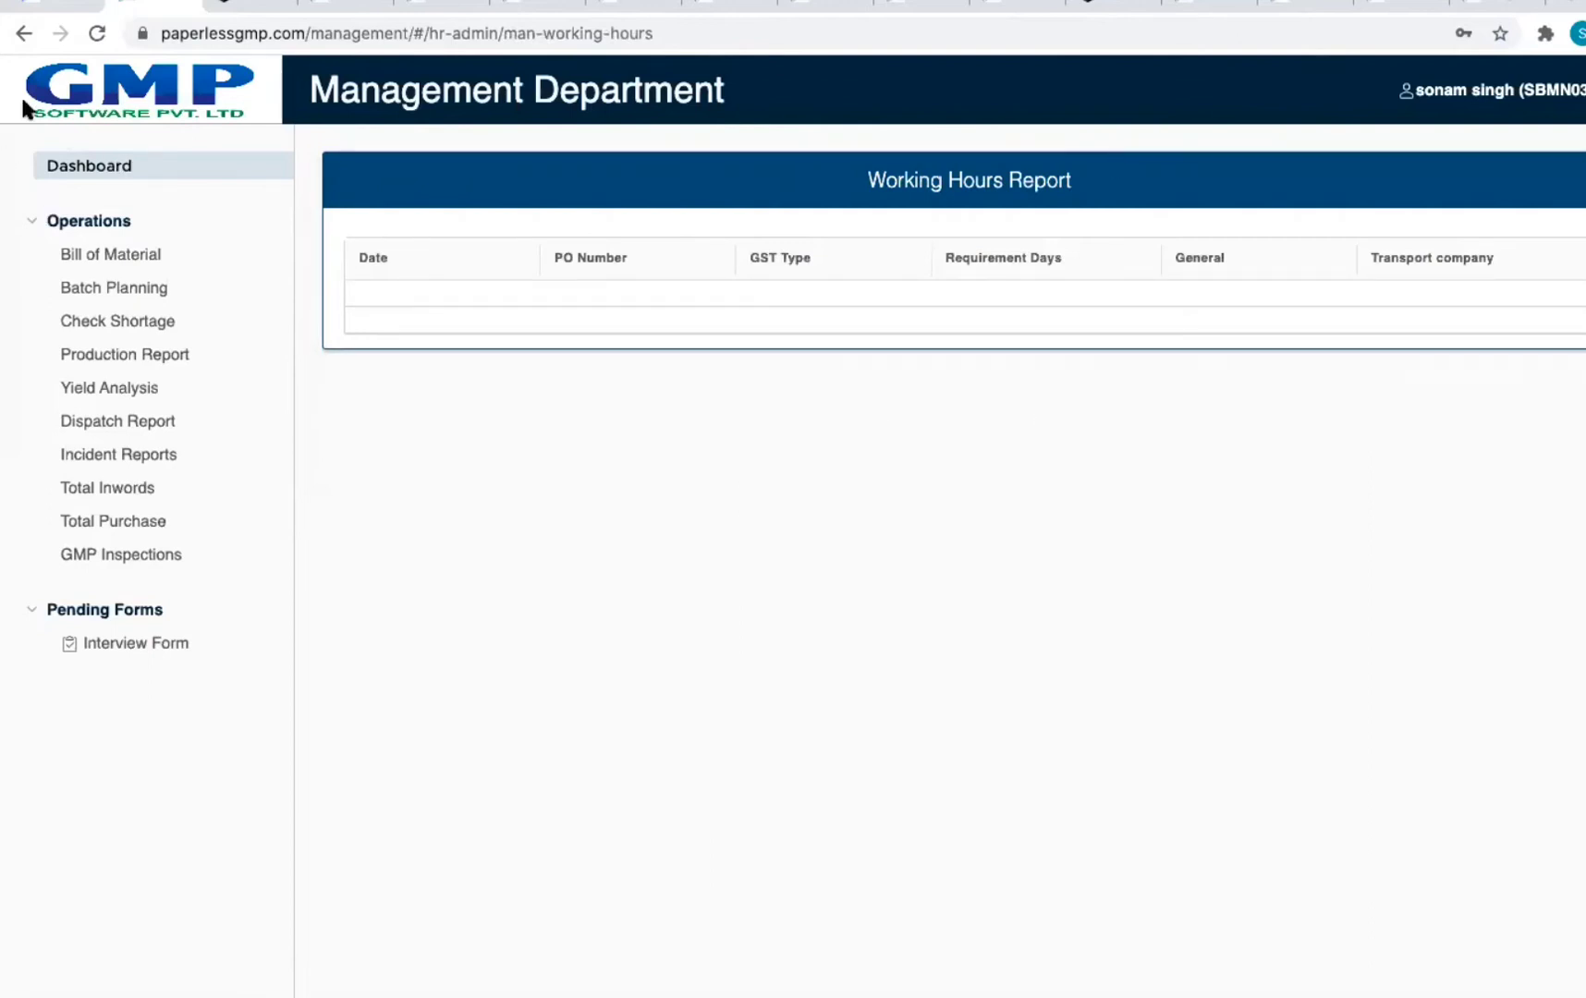
pyautogui.click(23, 37)
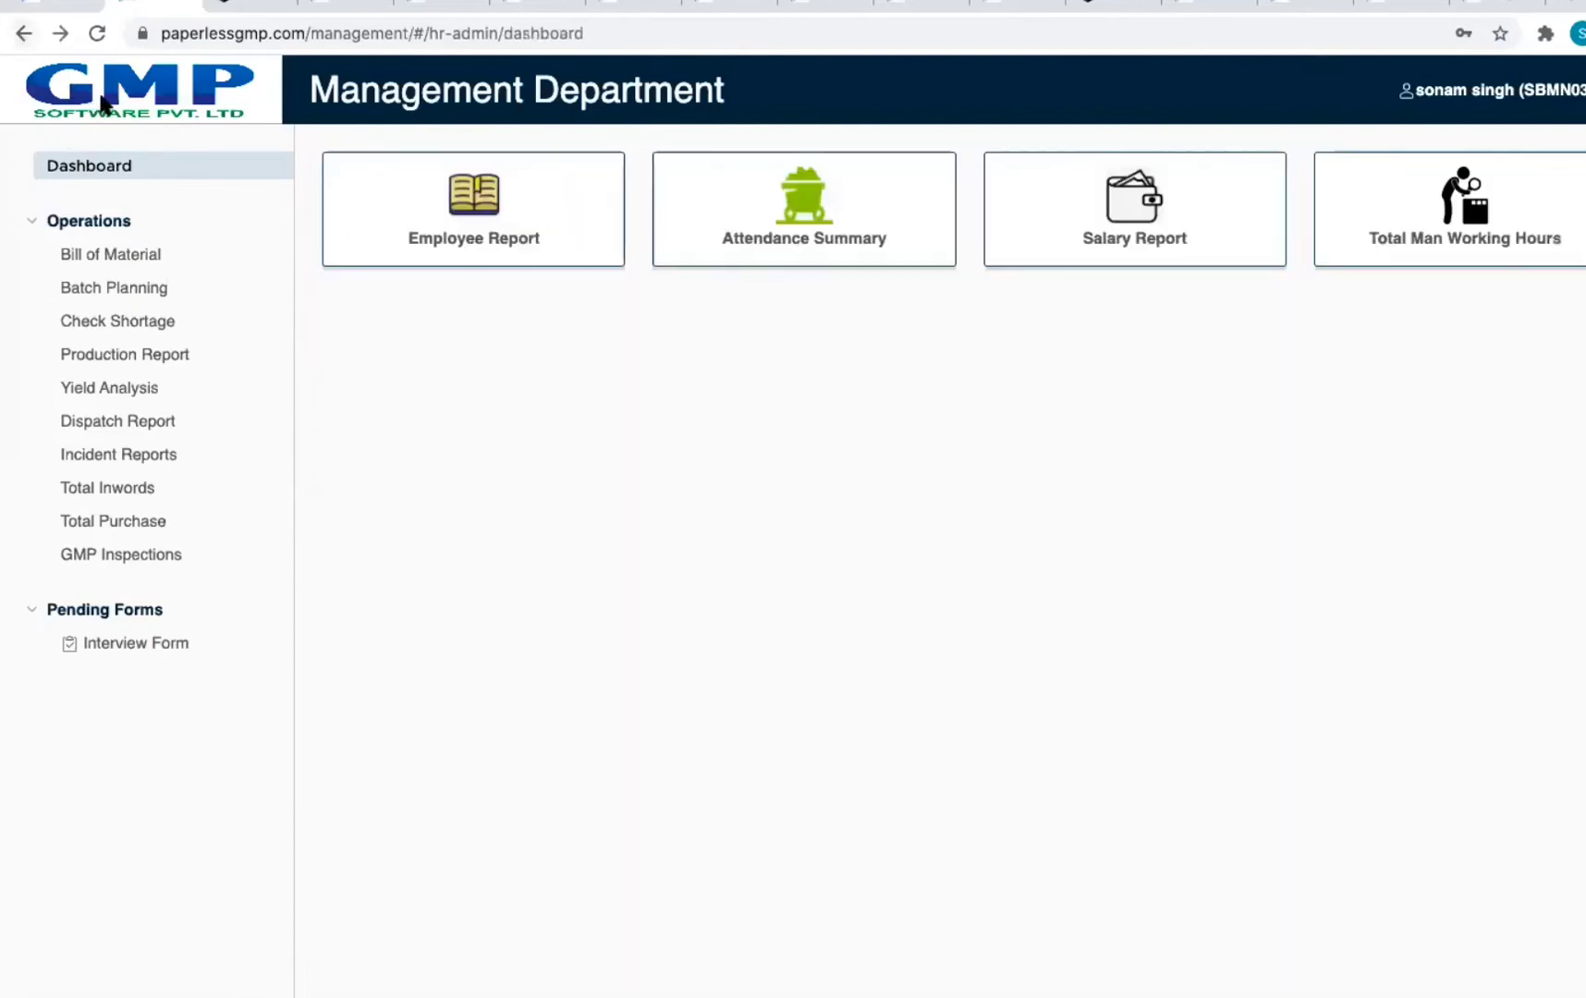
pyautogui.click(25, 34)
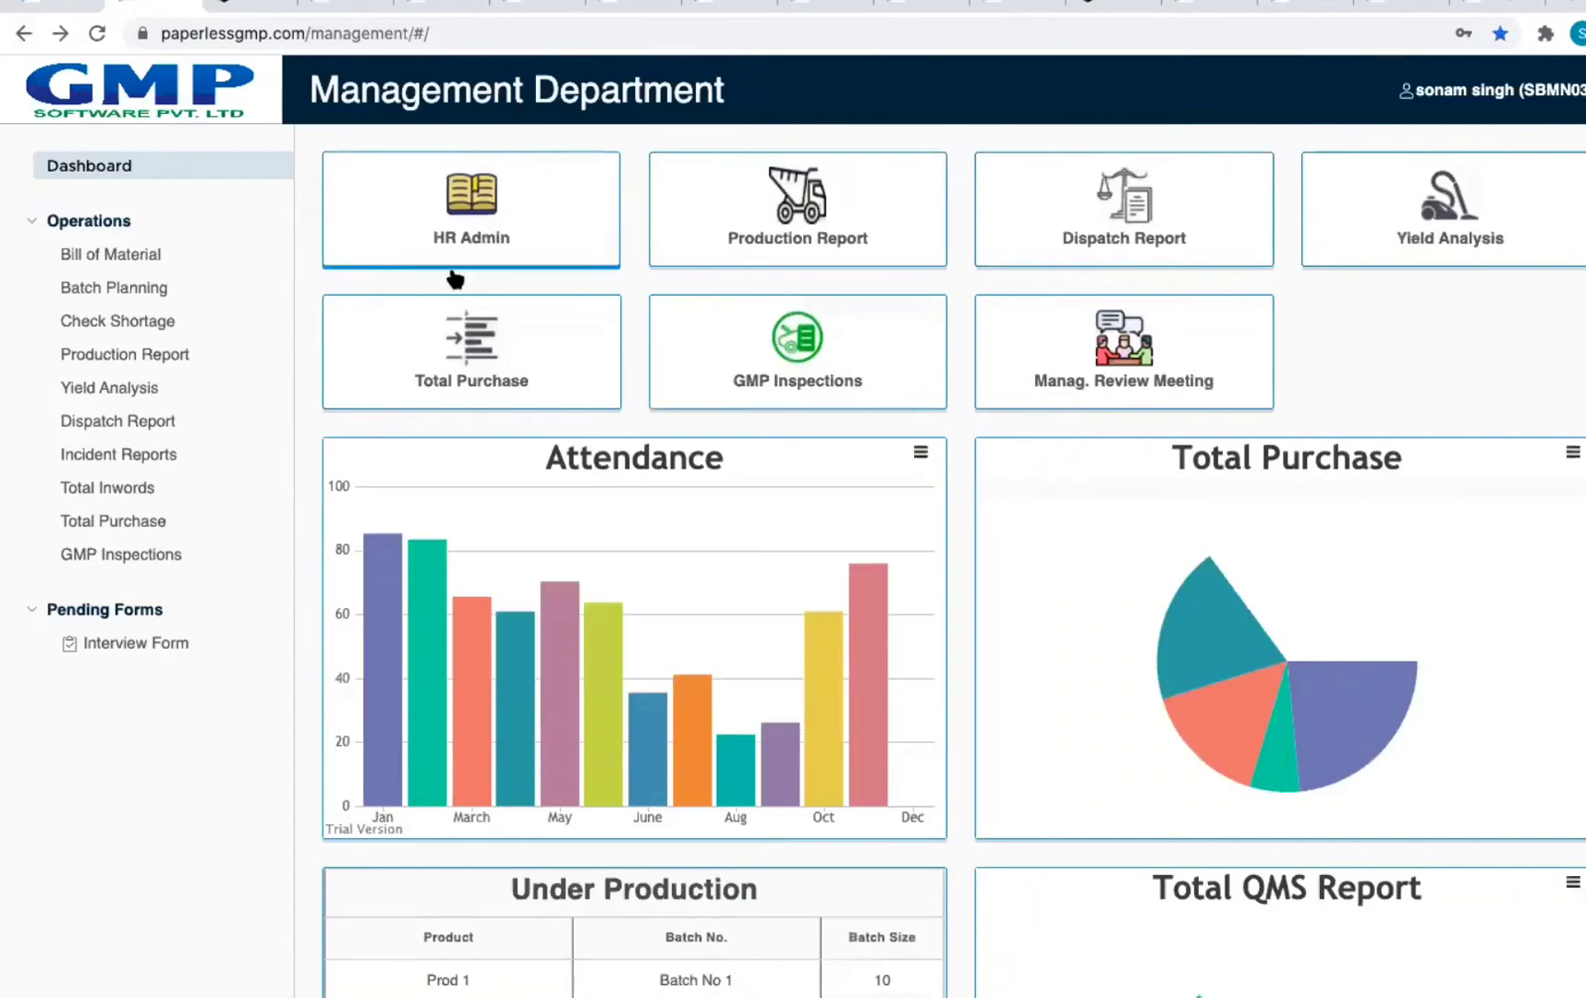
pyautogui.click(871, 269)
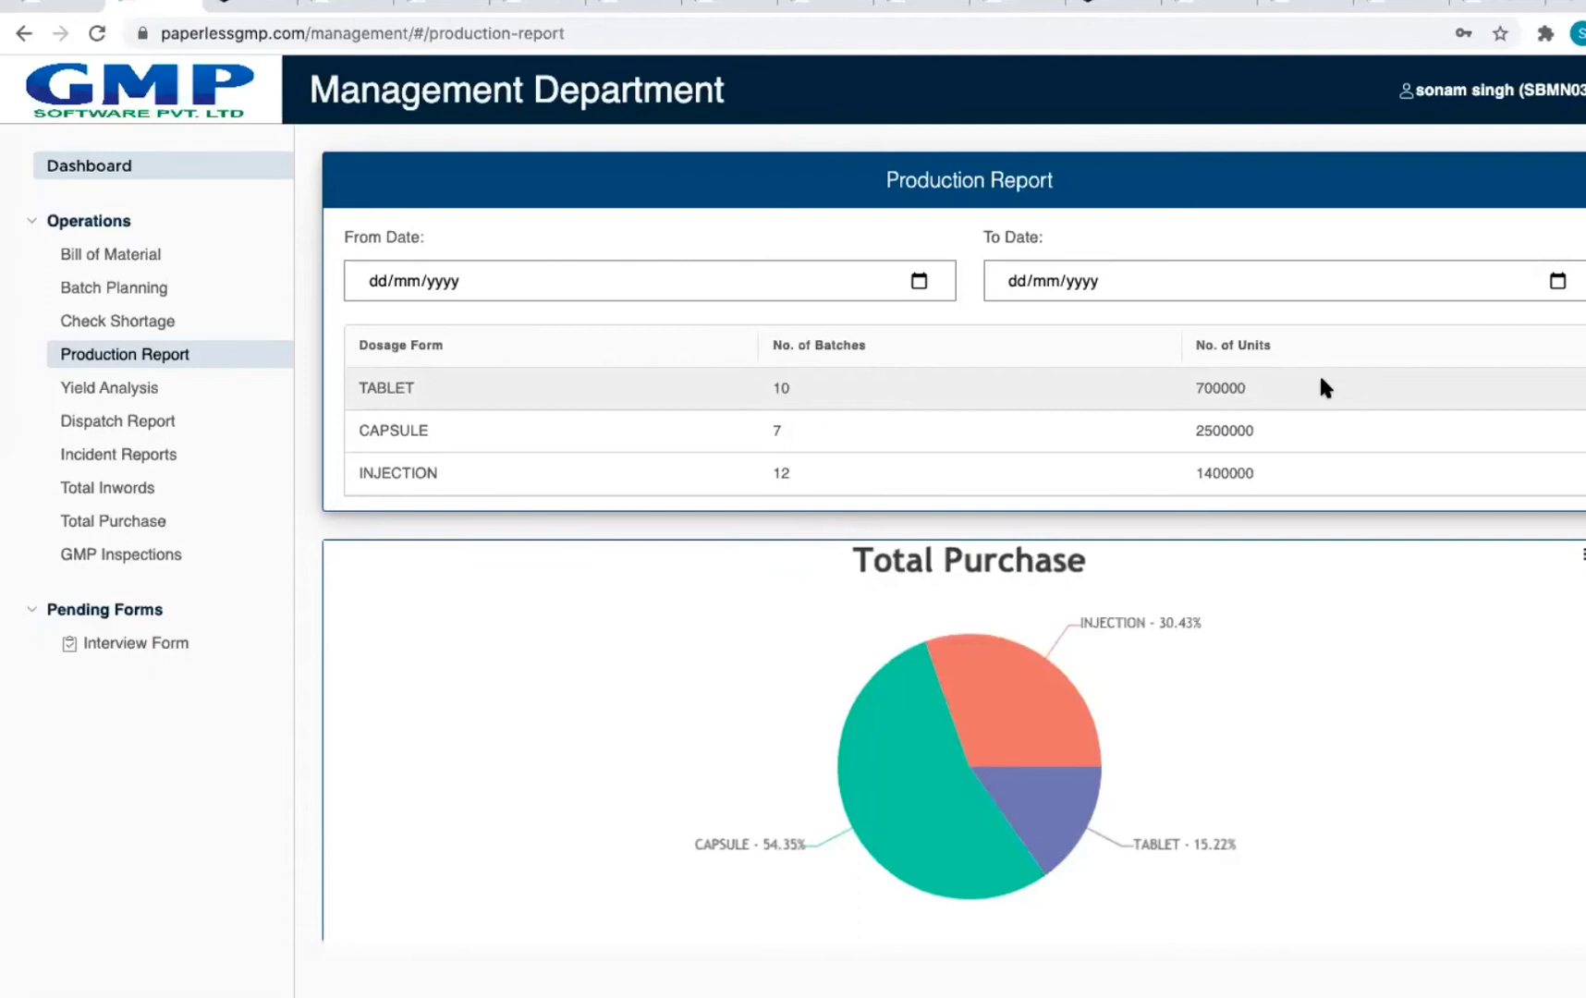
pyautogui.click(166, 174)
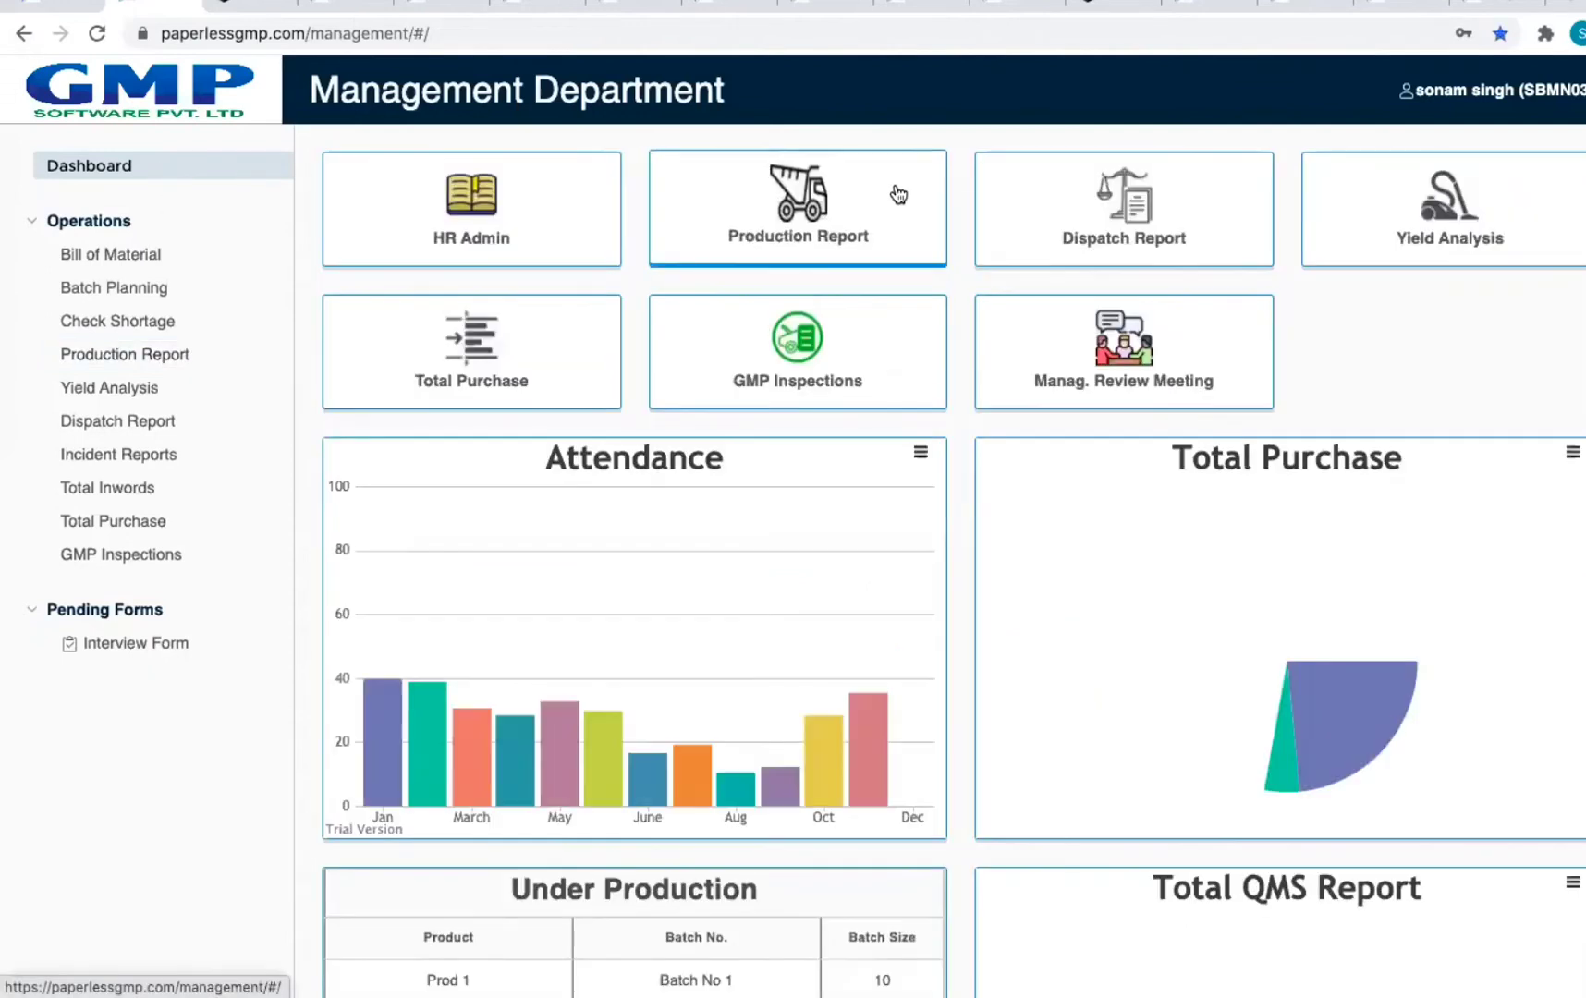
pyautogui.click(1168, 231)
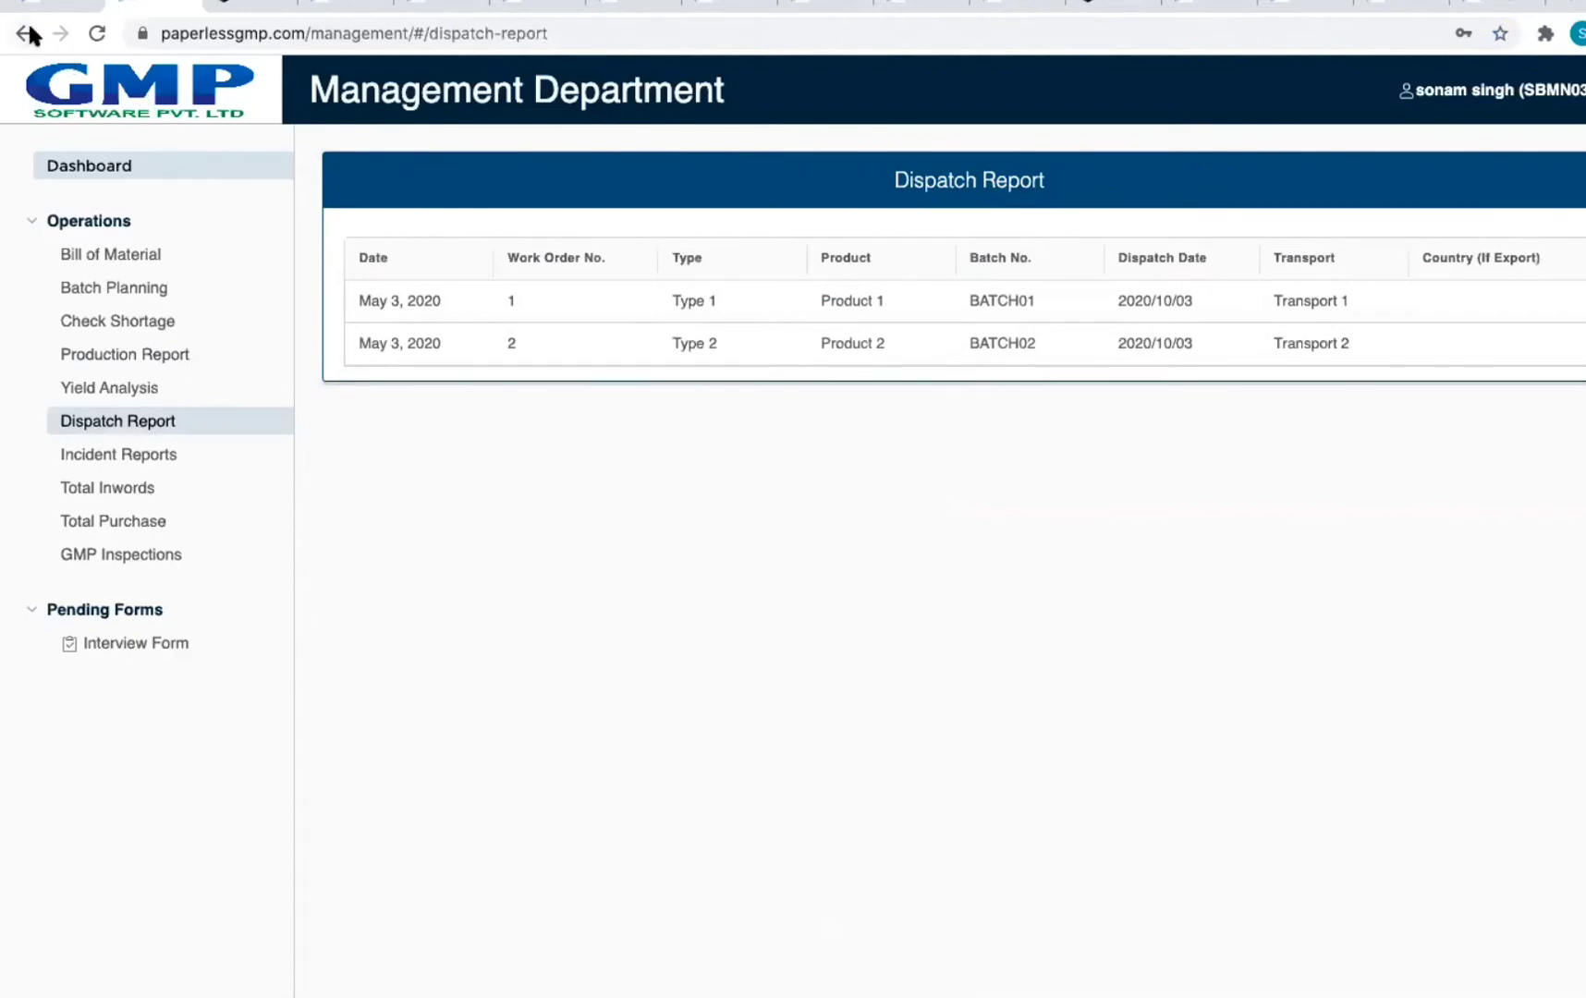
pyautogui.click(85, 164)
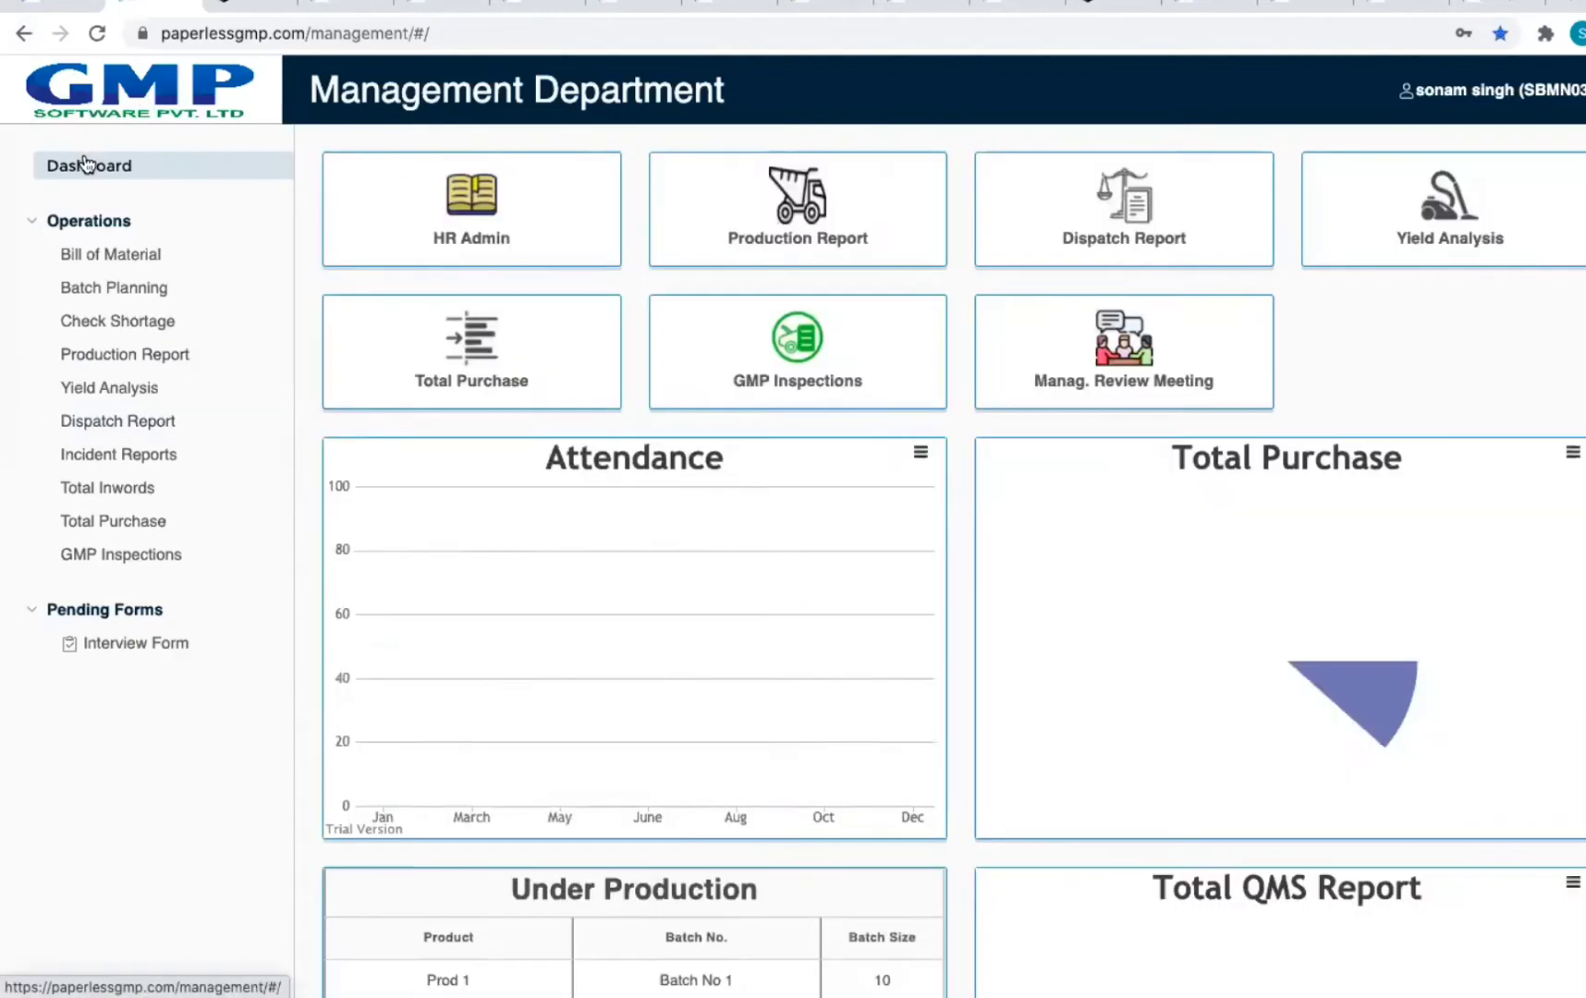
pyautogui.click(1496, 215)
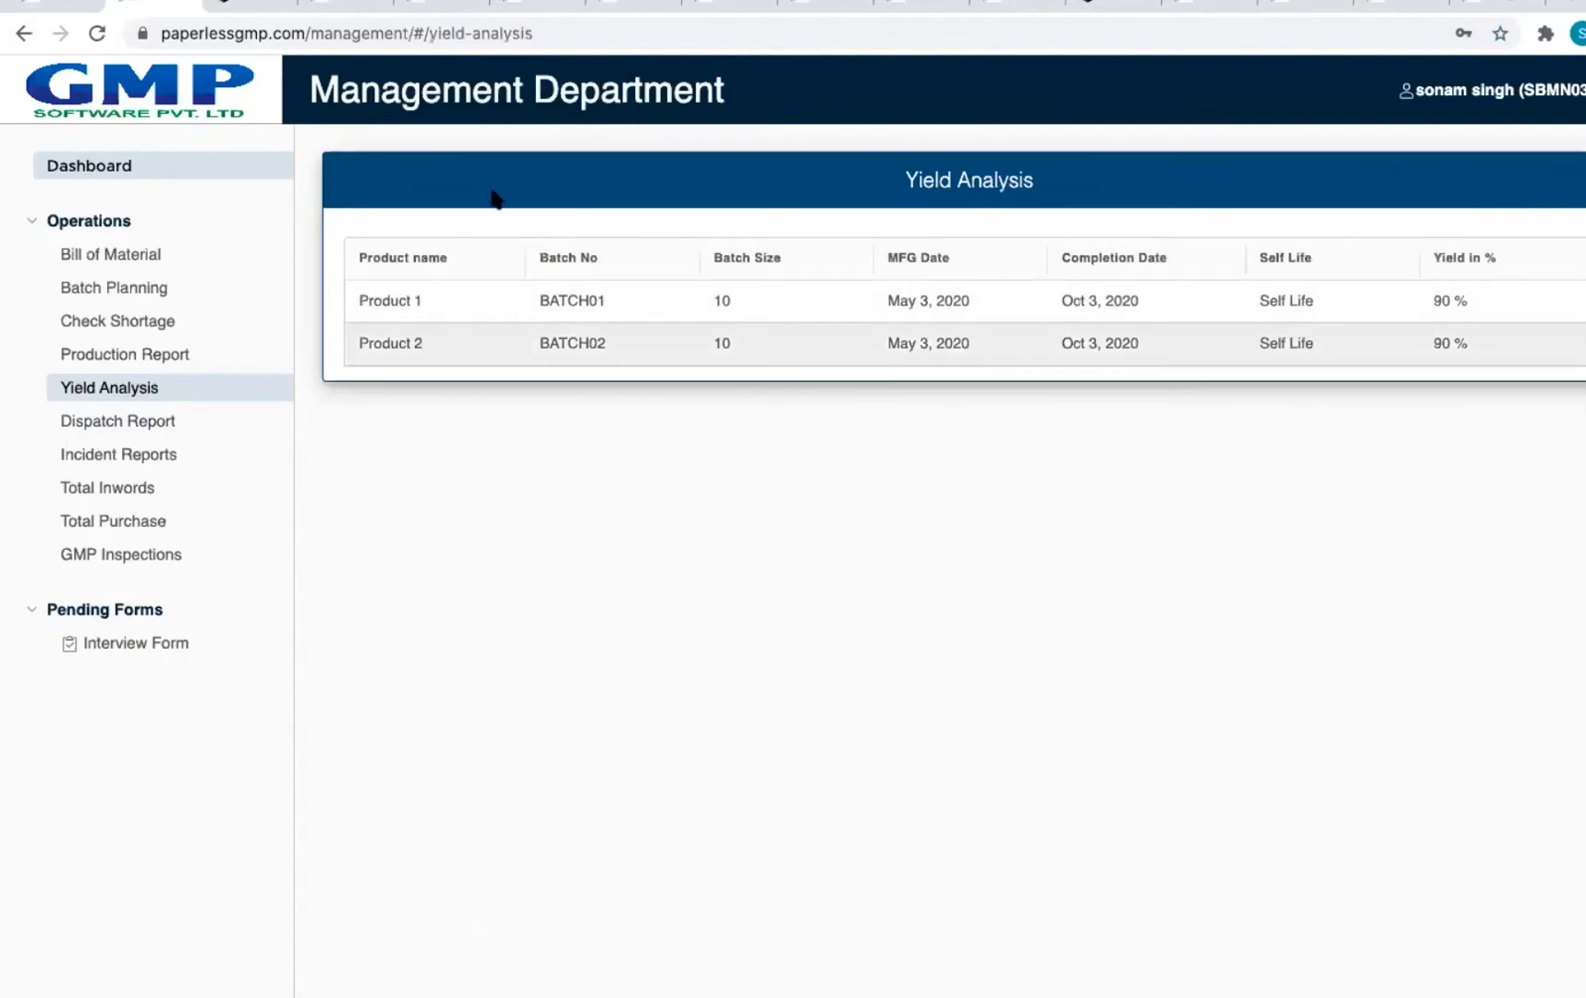
pyautogui.click(85, 166)
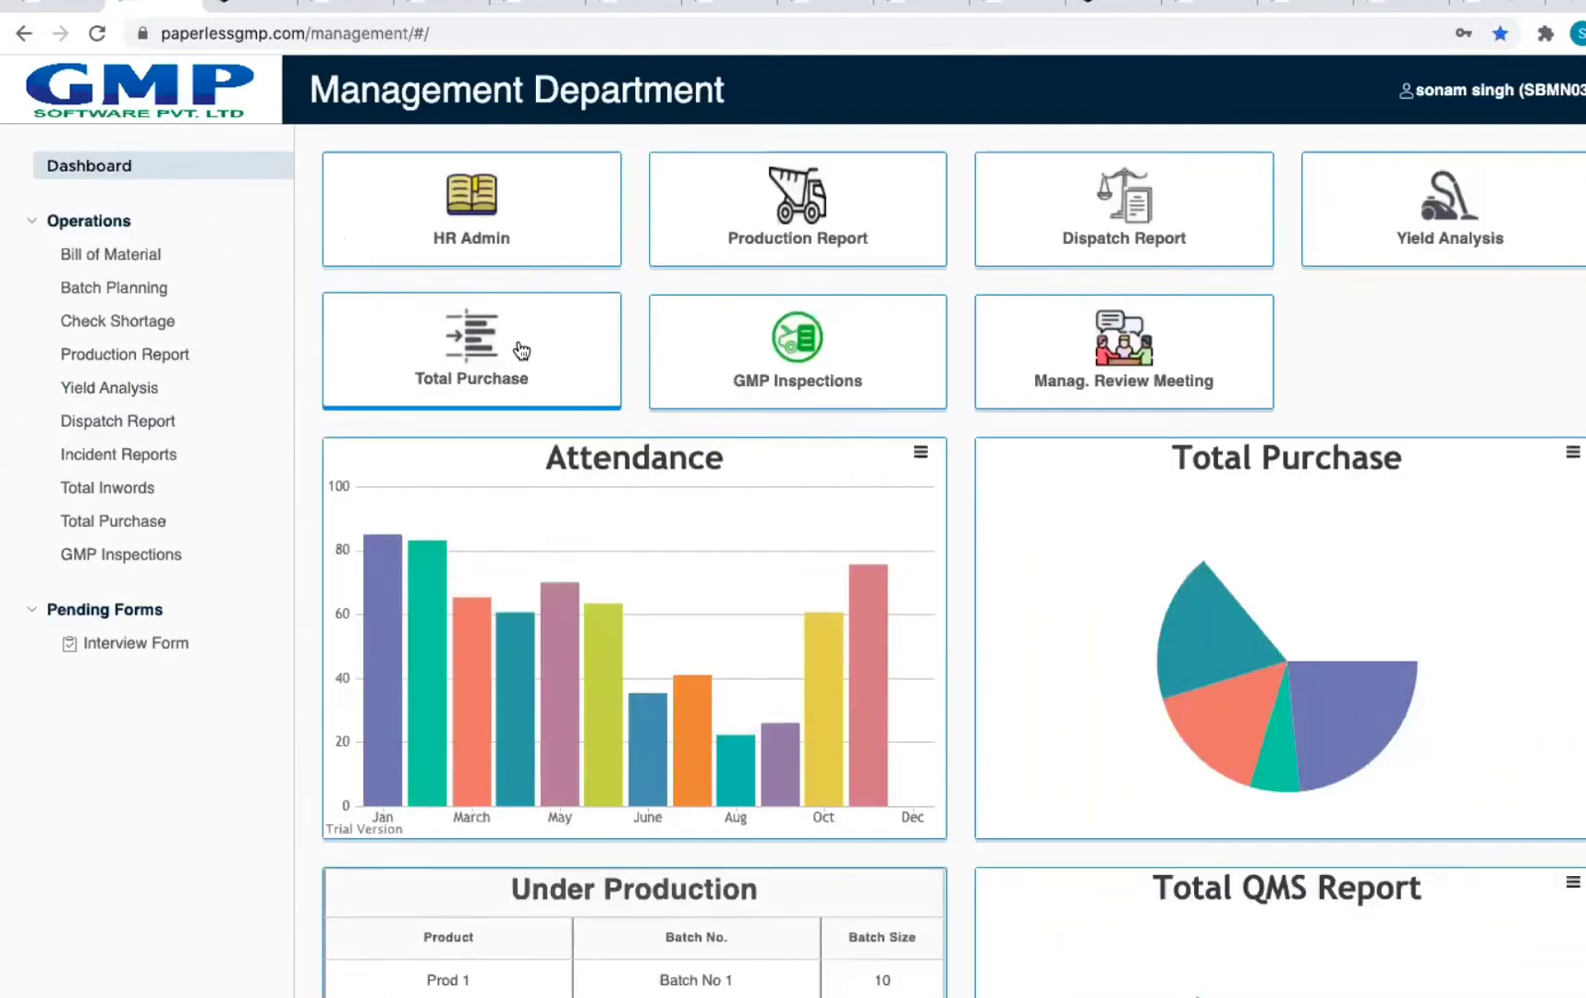
pyautogui.click(521, 349)
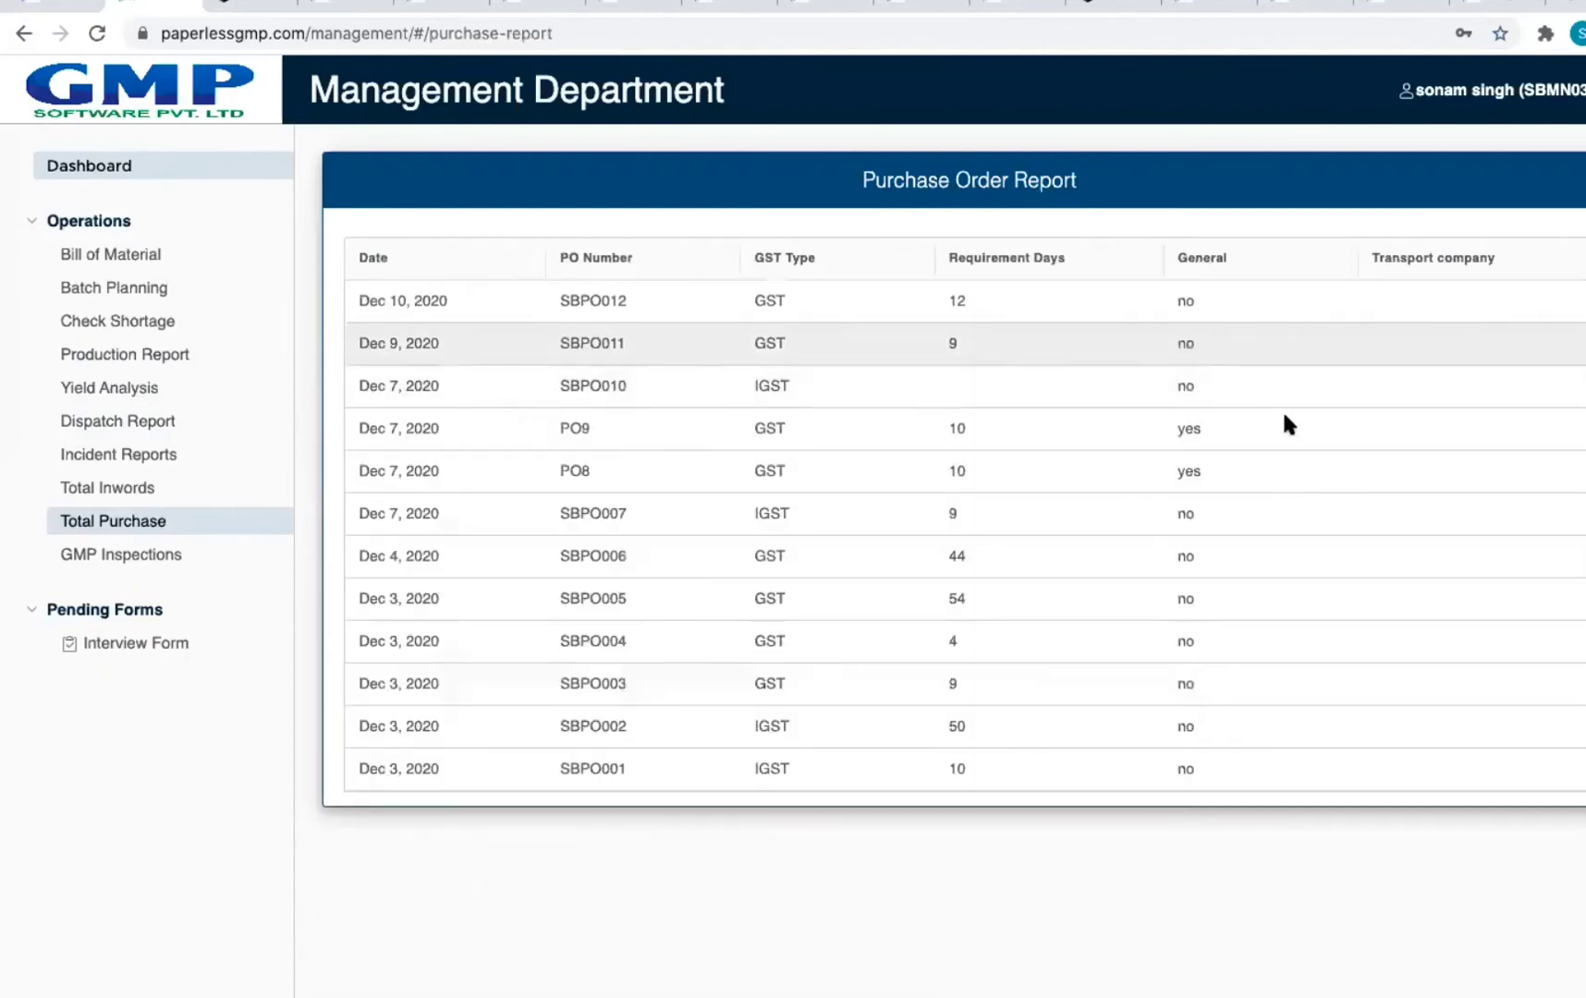
pyautogui.click(70, 163)
pyautogui.click(876, 346)
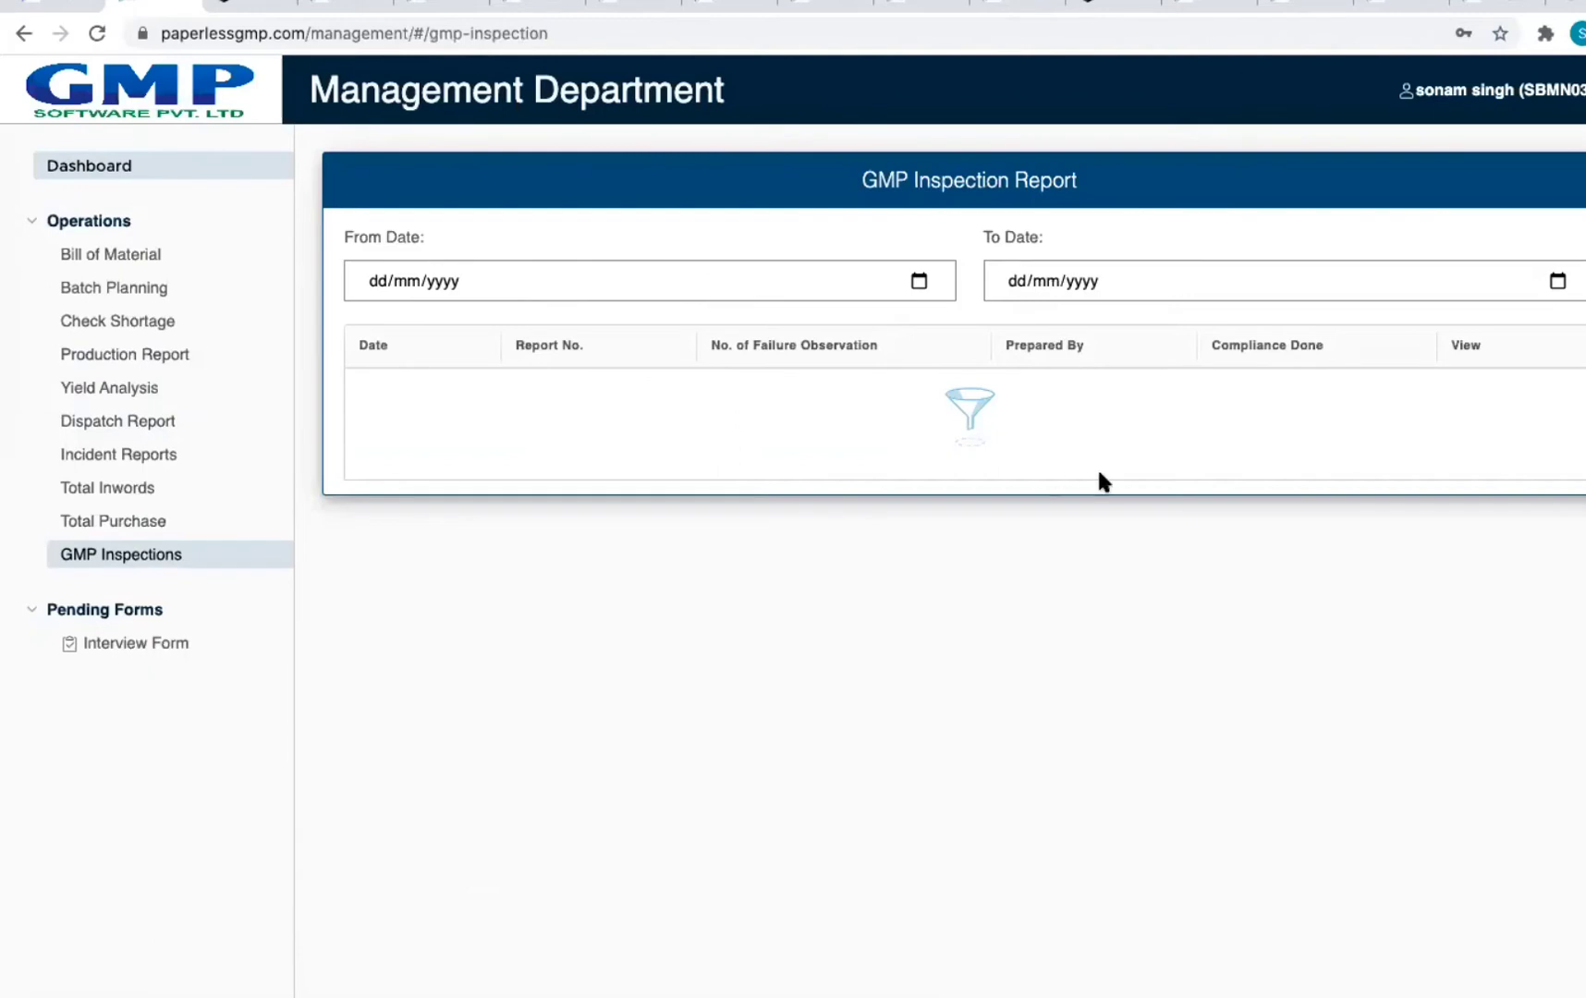
pyautogui.click(85, 163)
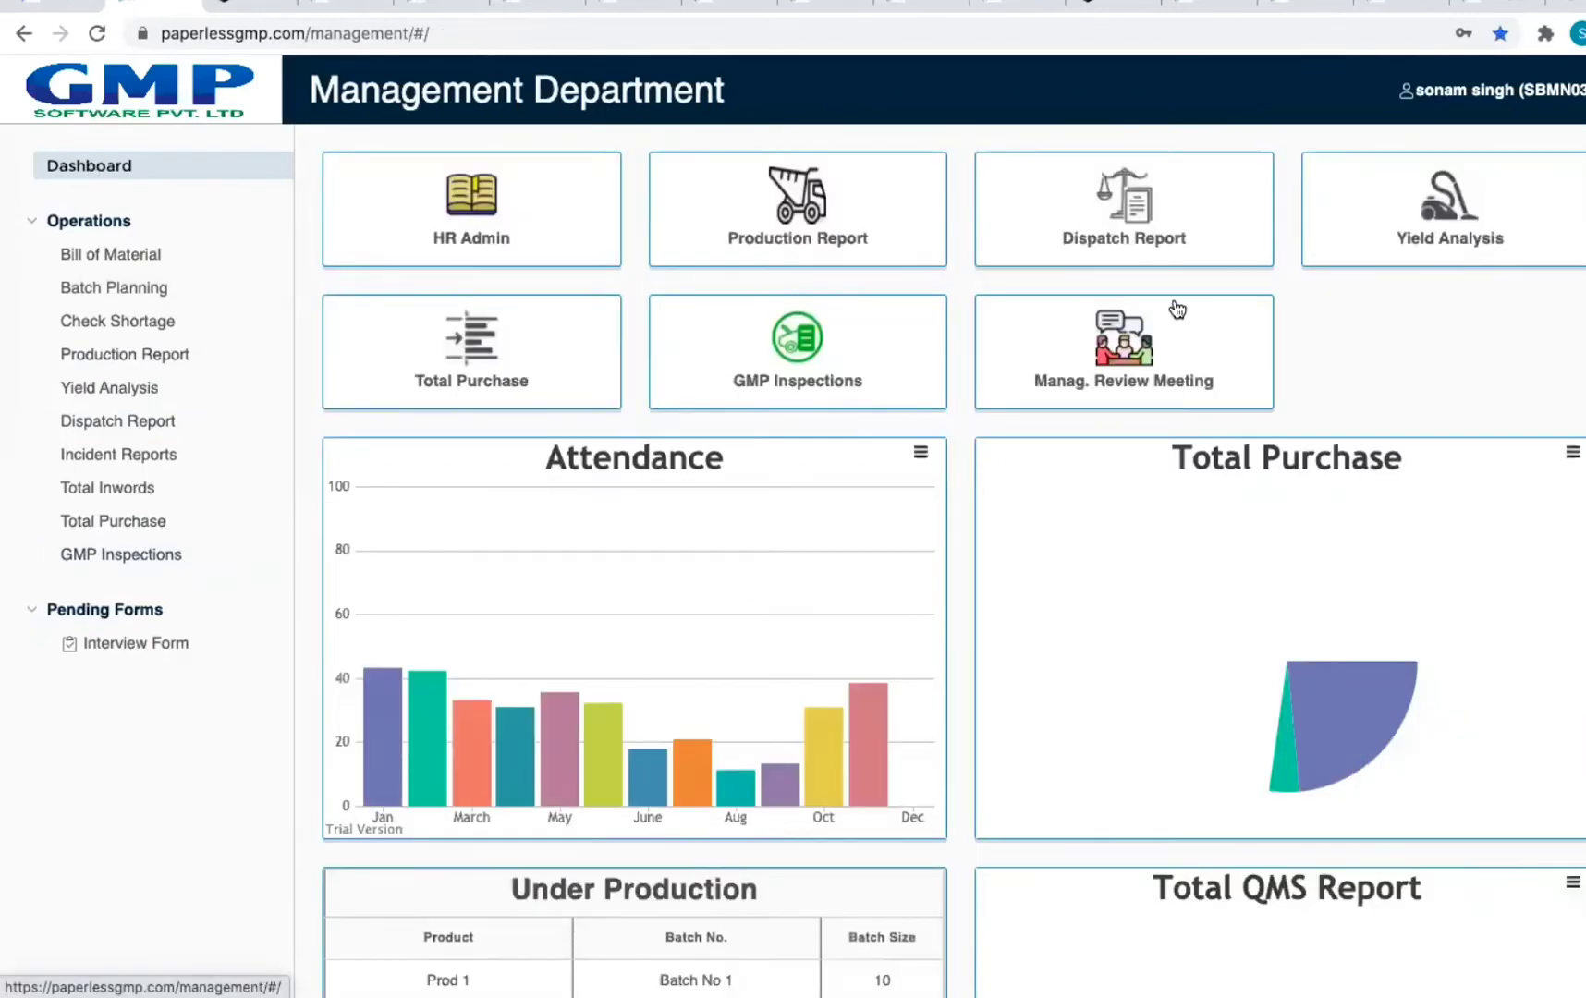
pyautogui.click(1178, 324)
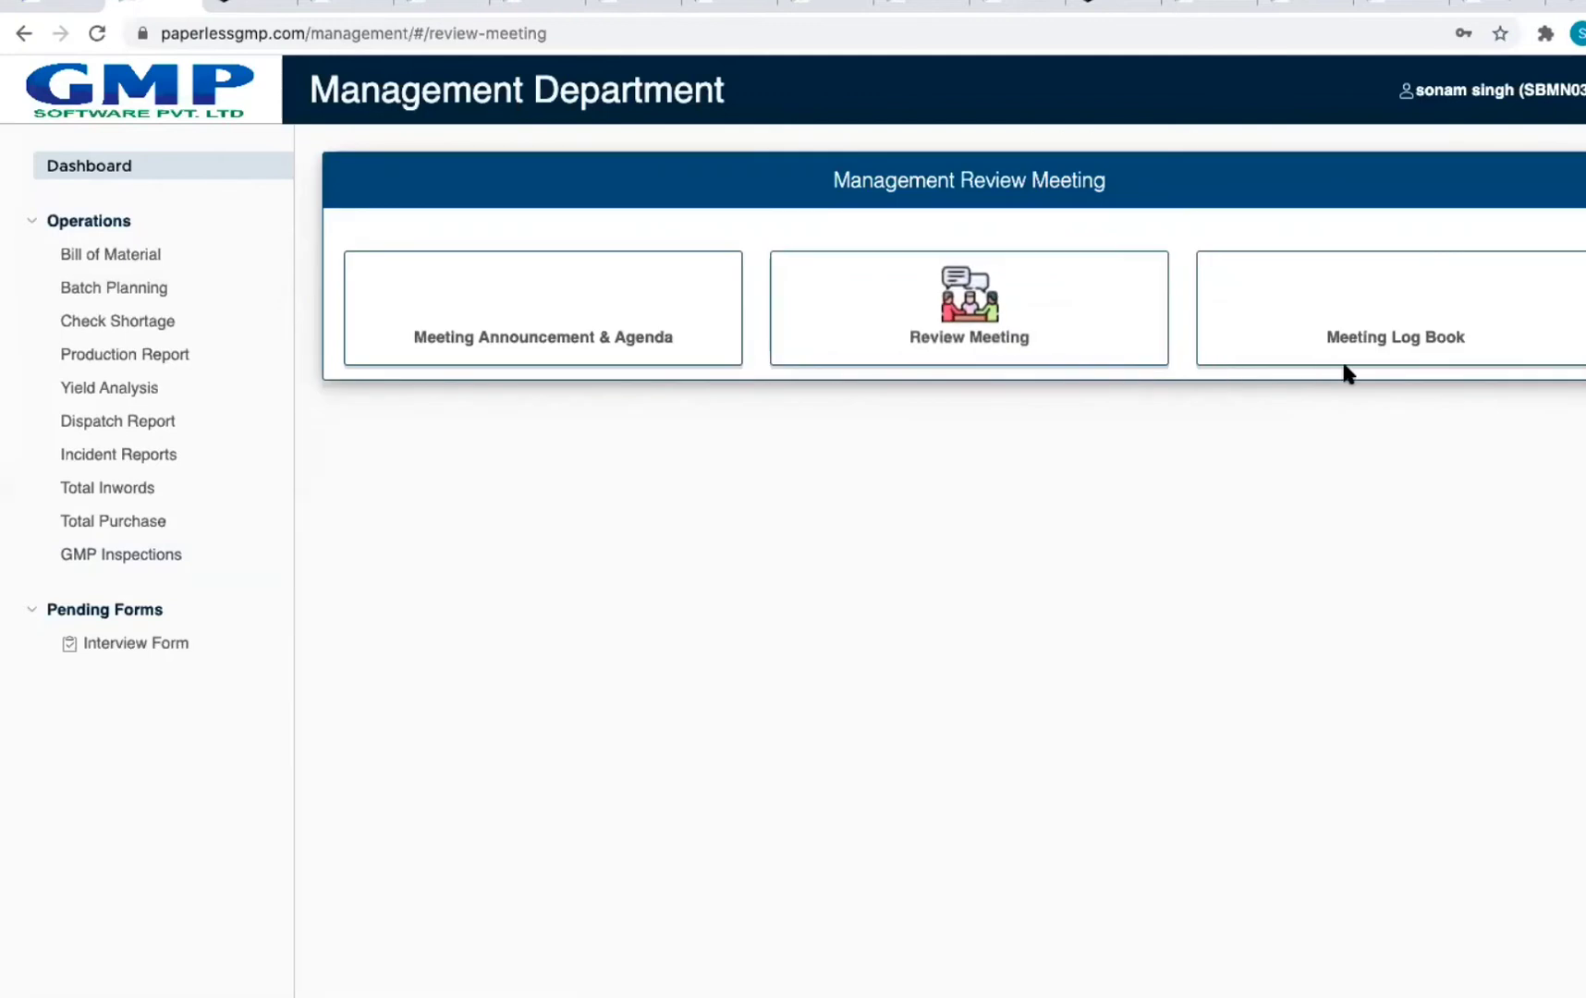
pyautogui.click(606, 338)
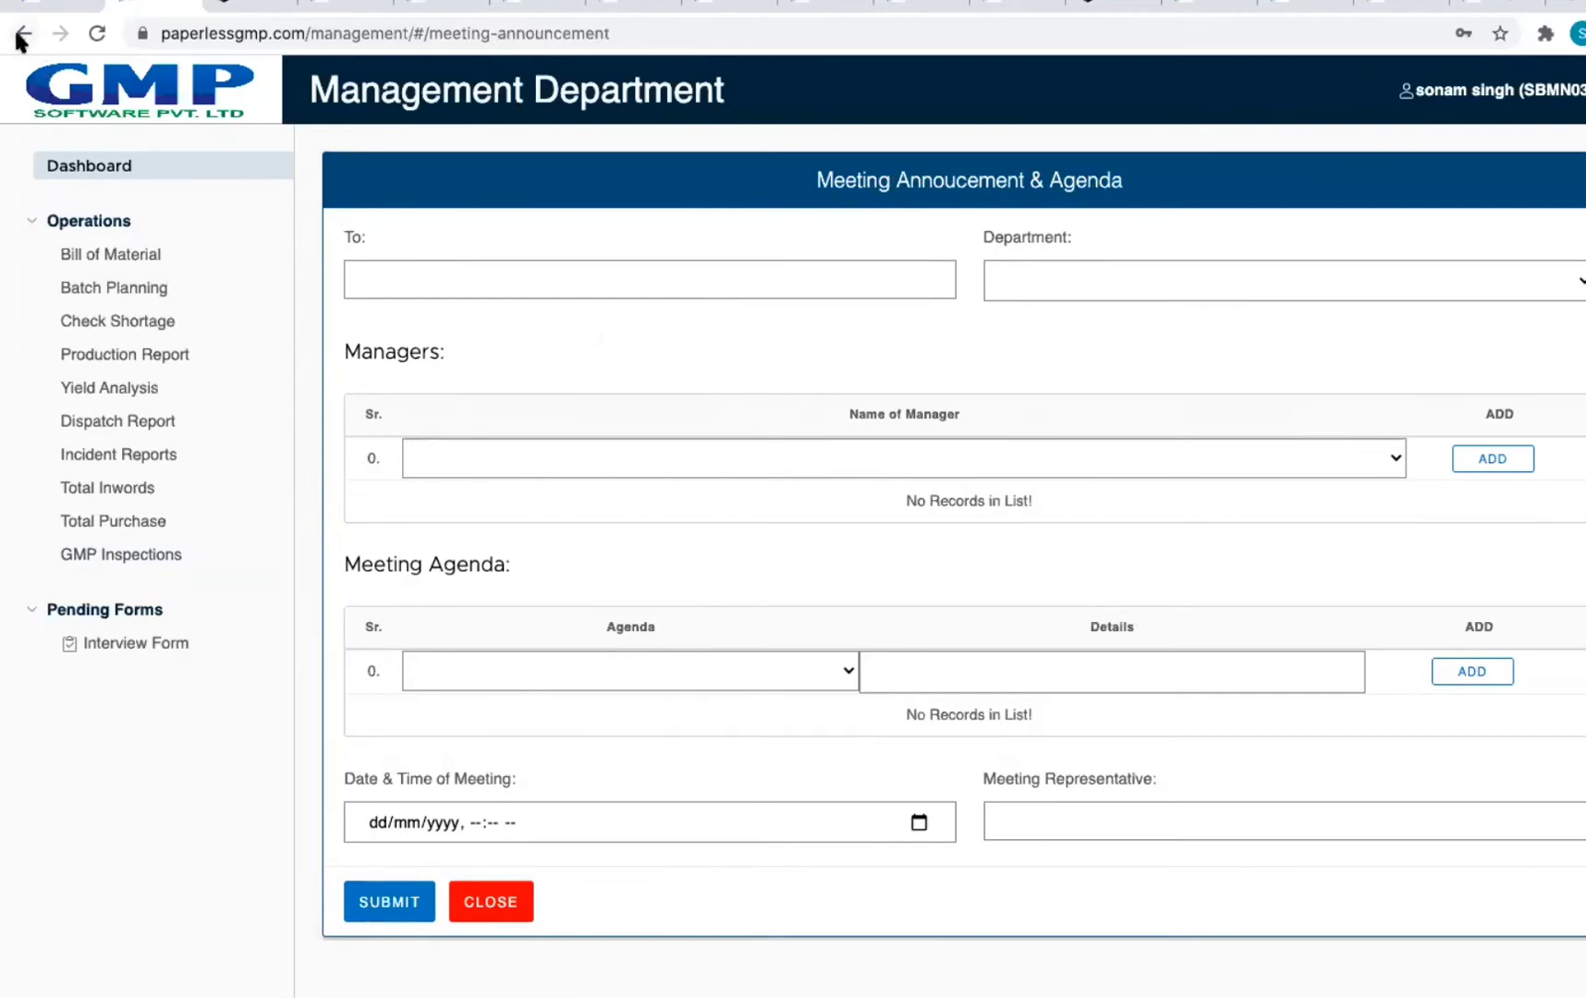
pyautogui.click(59, 163)
pyautogui.click(982, 369)
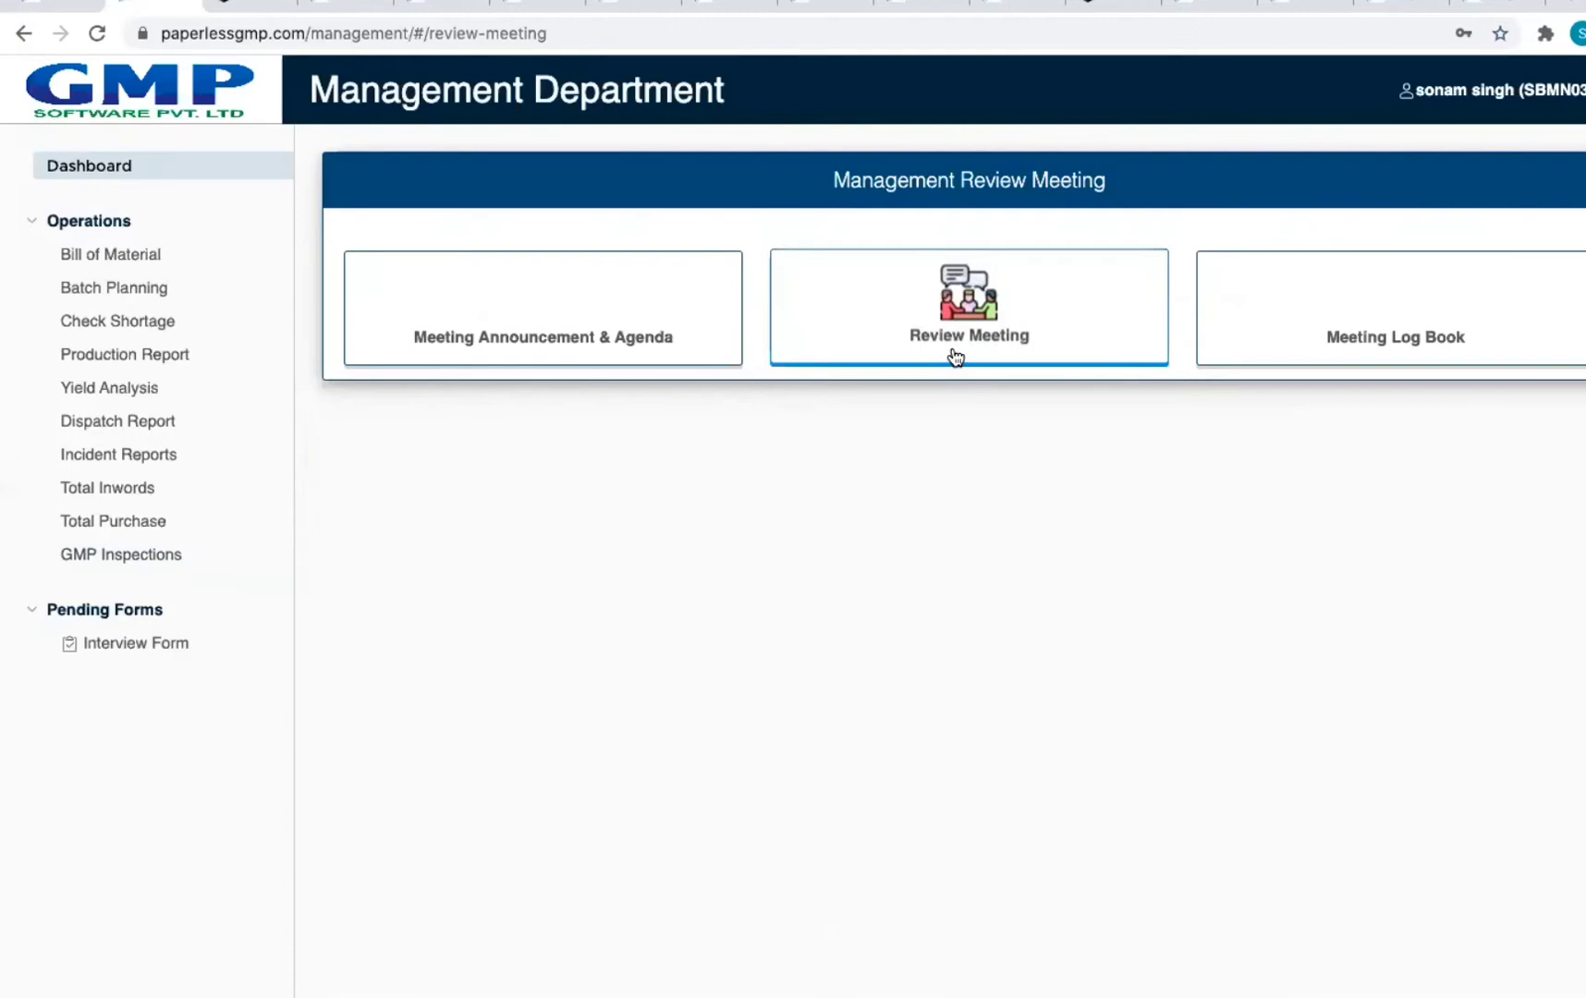
pyautogui.click(1016, 351)
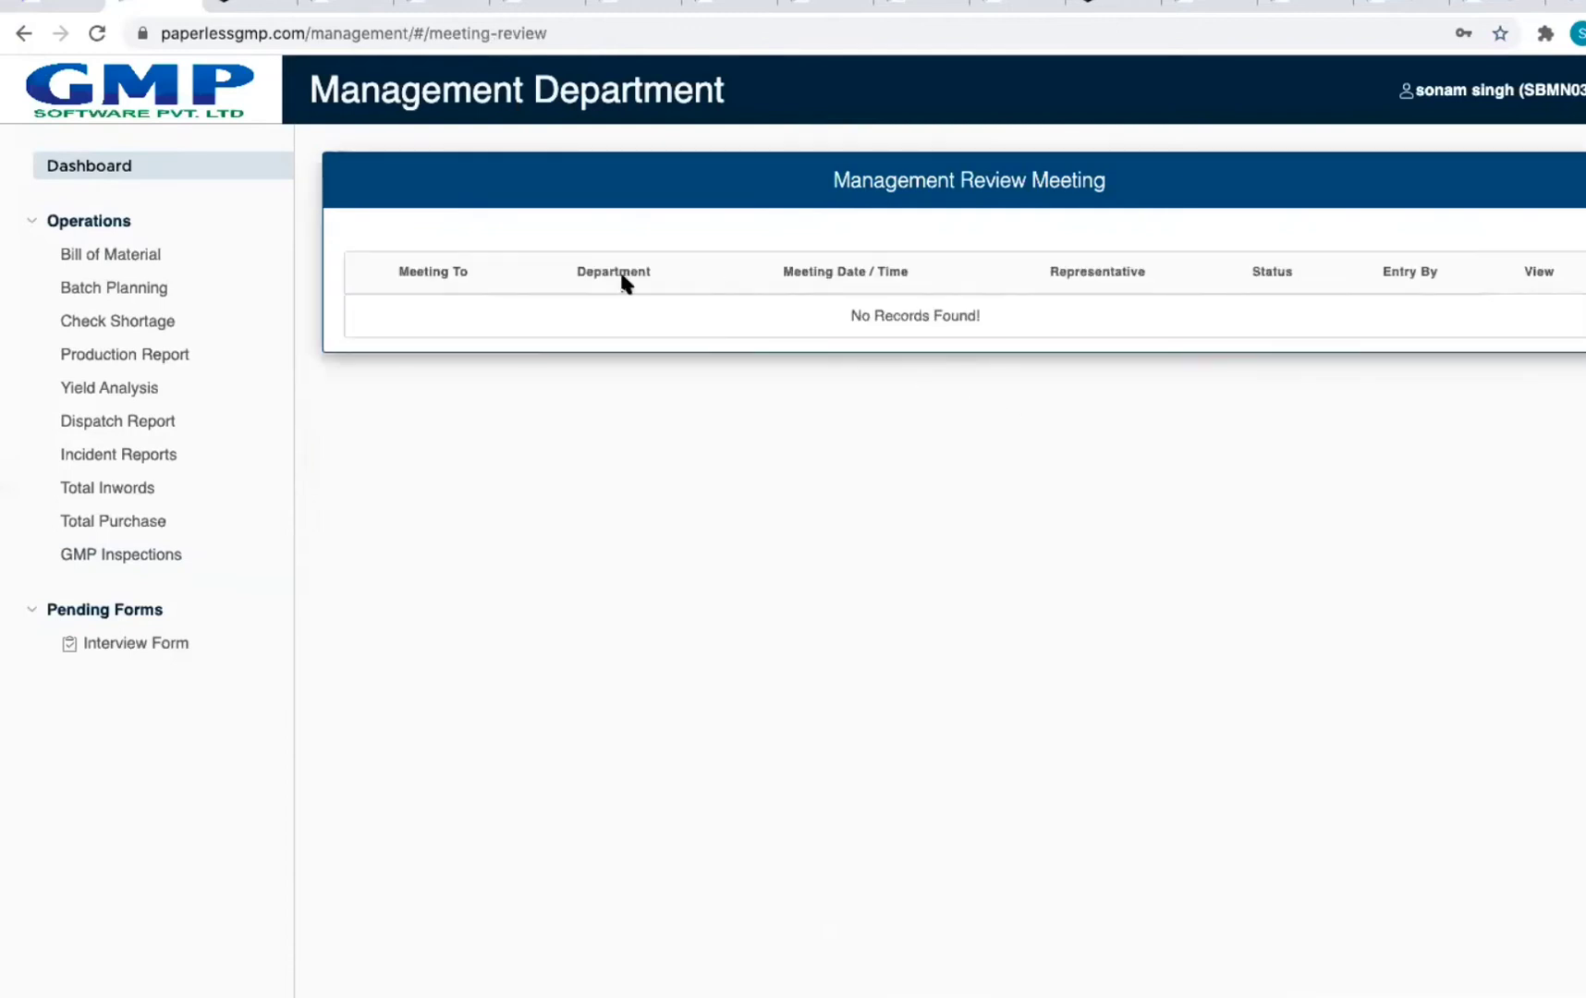
pyautogui.click(127, 172)
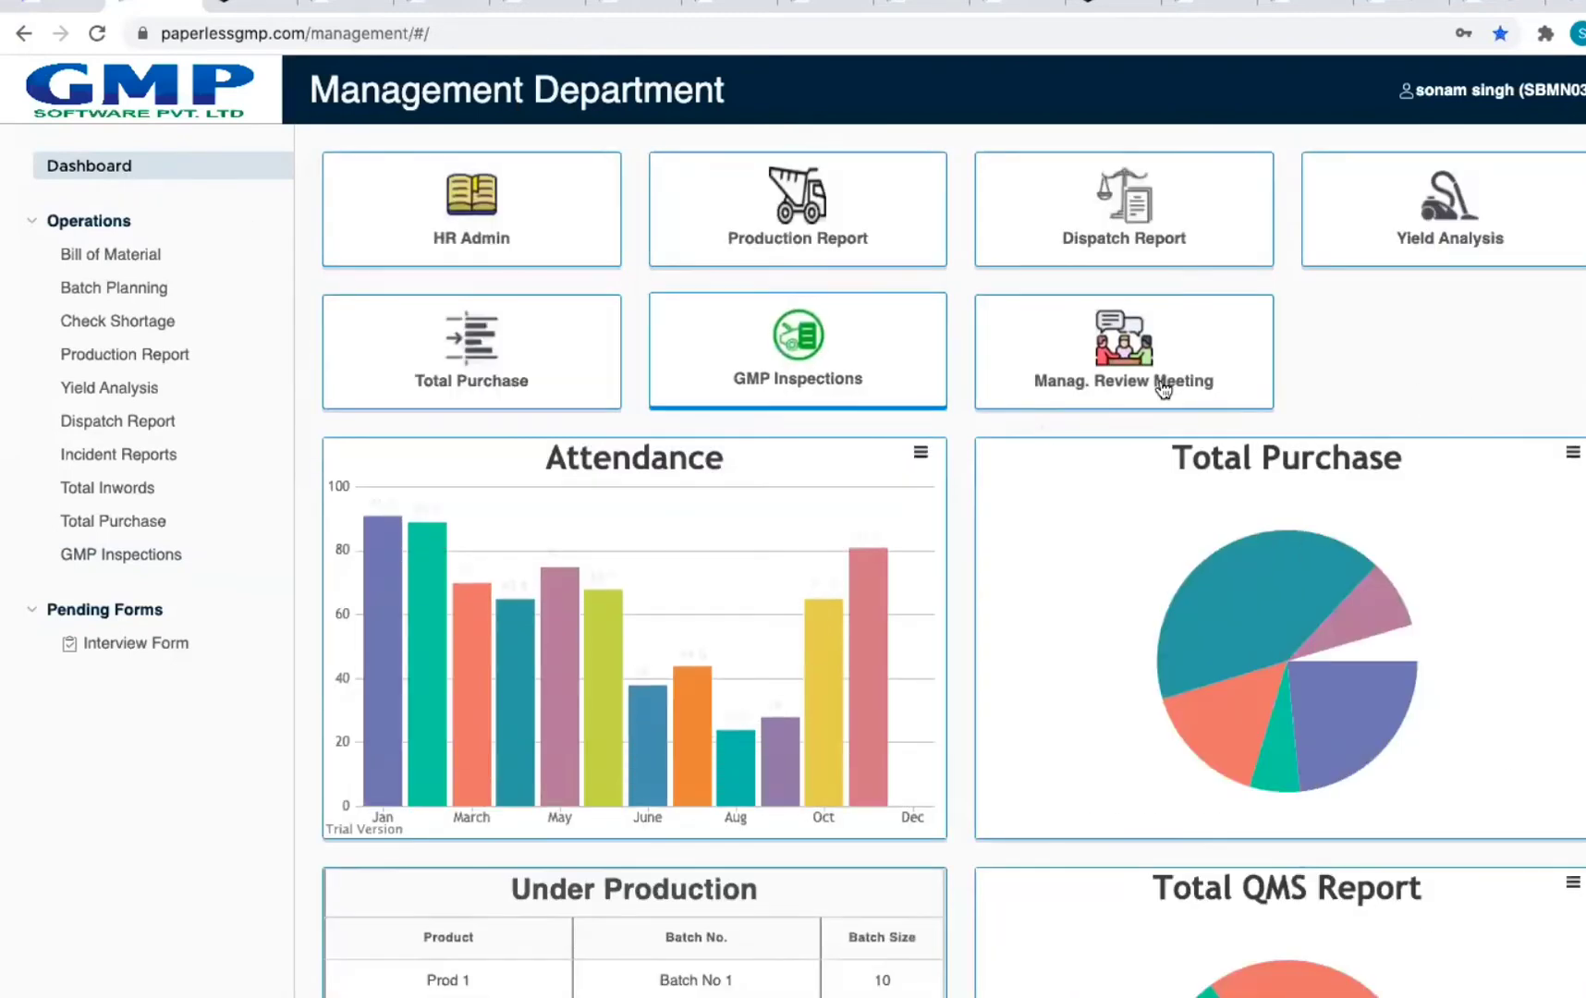
pyautogui.click(1160, 382)
pyautogui.click(418, 277)
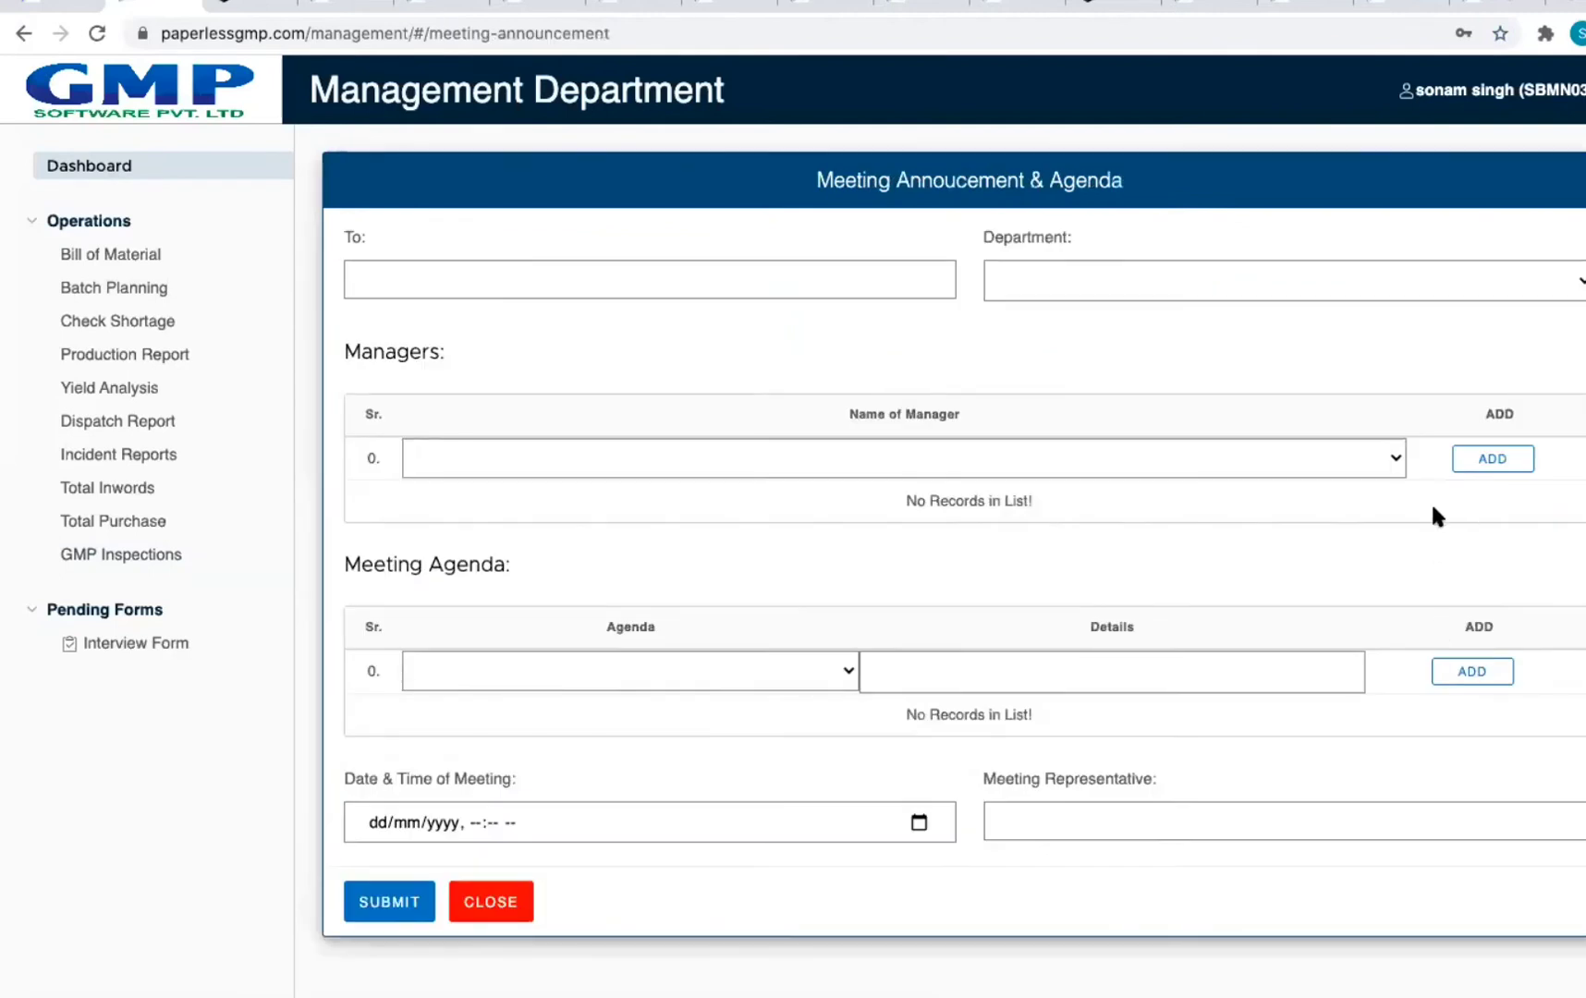
pyautogui.click(1387, 459)
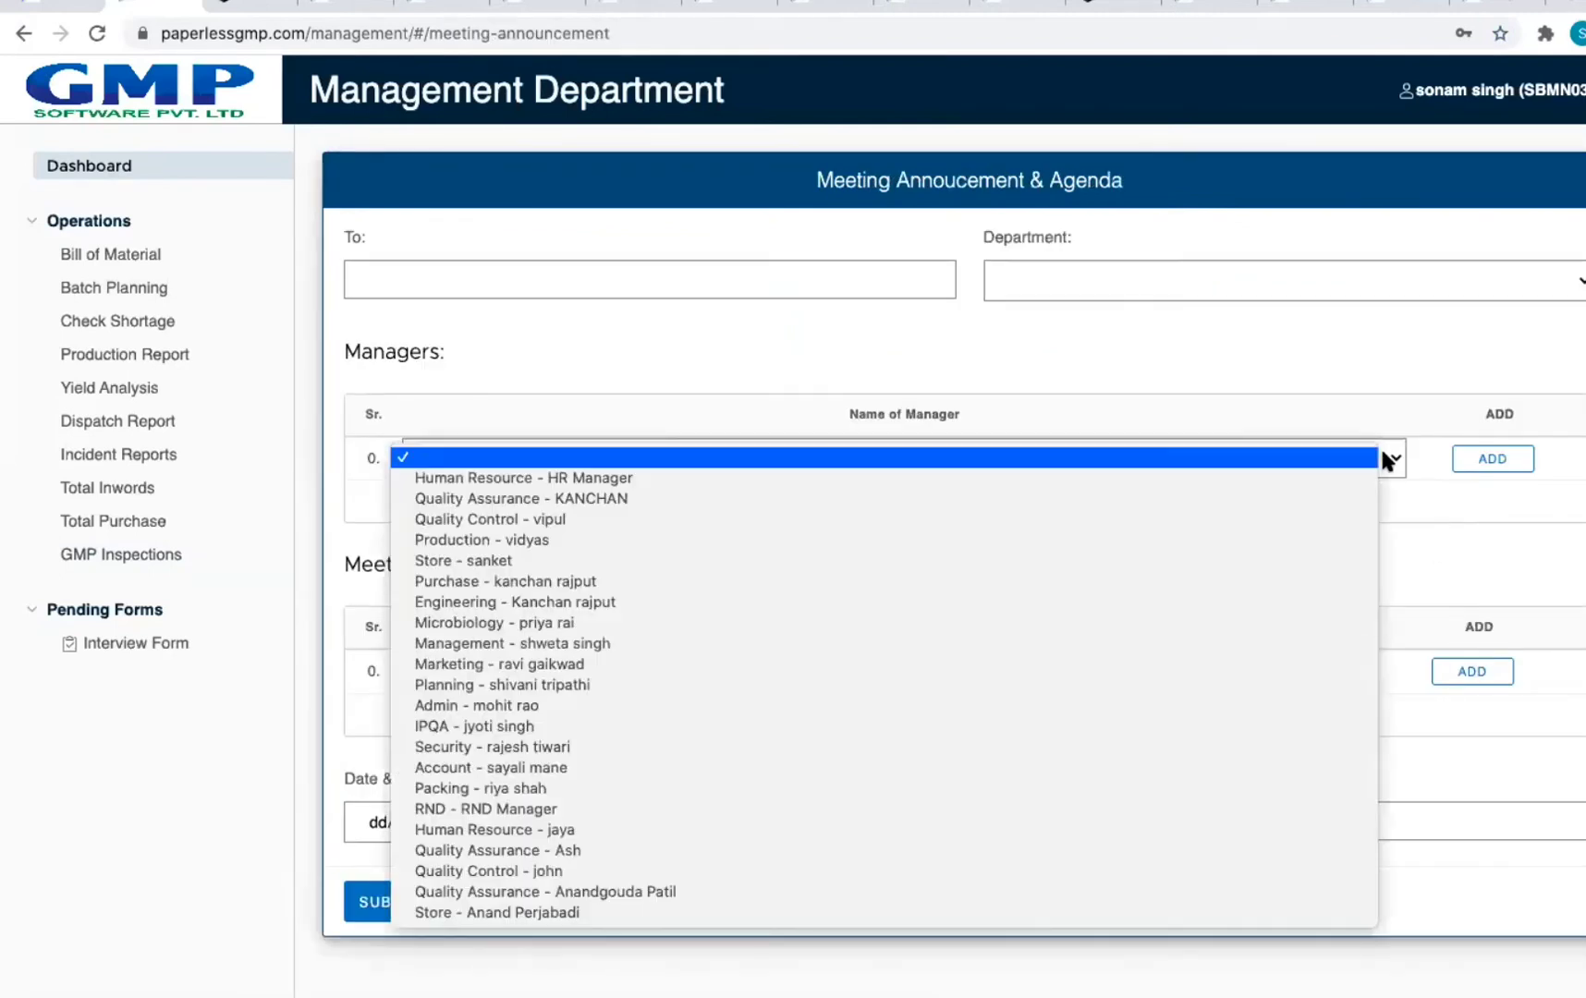
pyautogui.click(1584, 501)
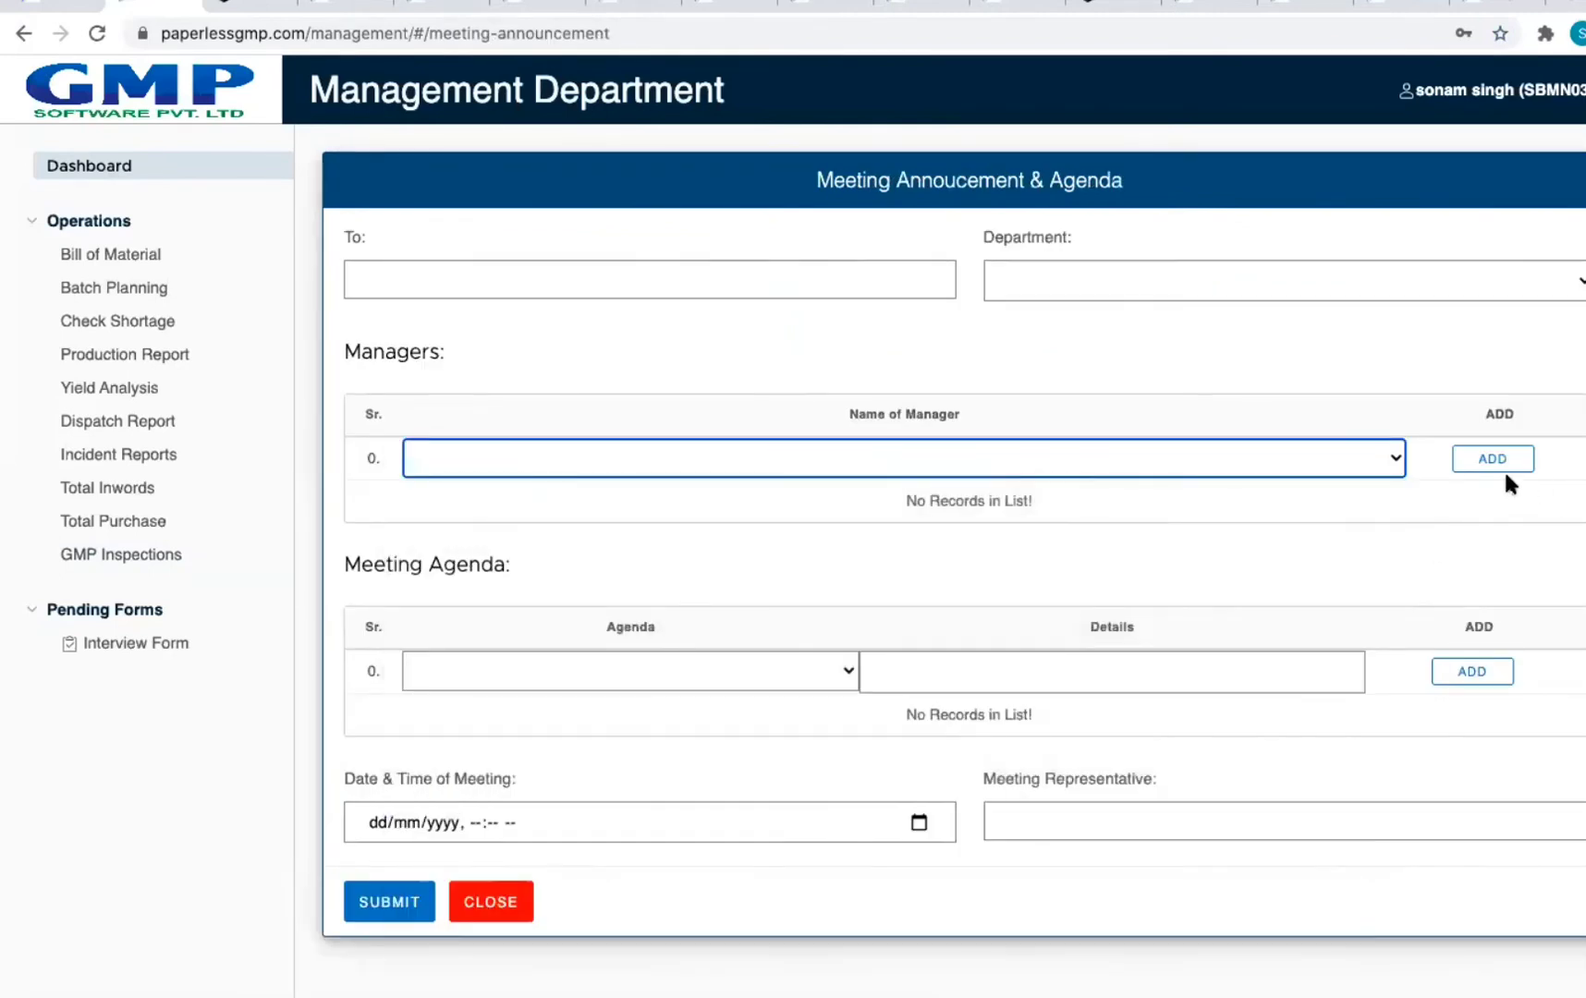
pyautogui.click(1183, 467)
pyautogui.click(887, 478)
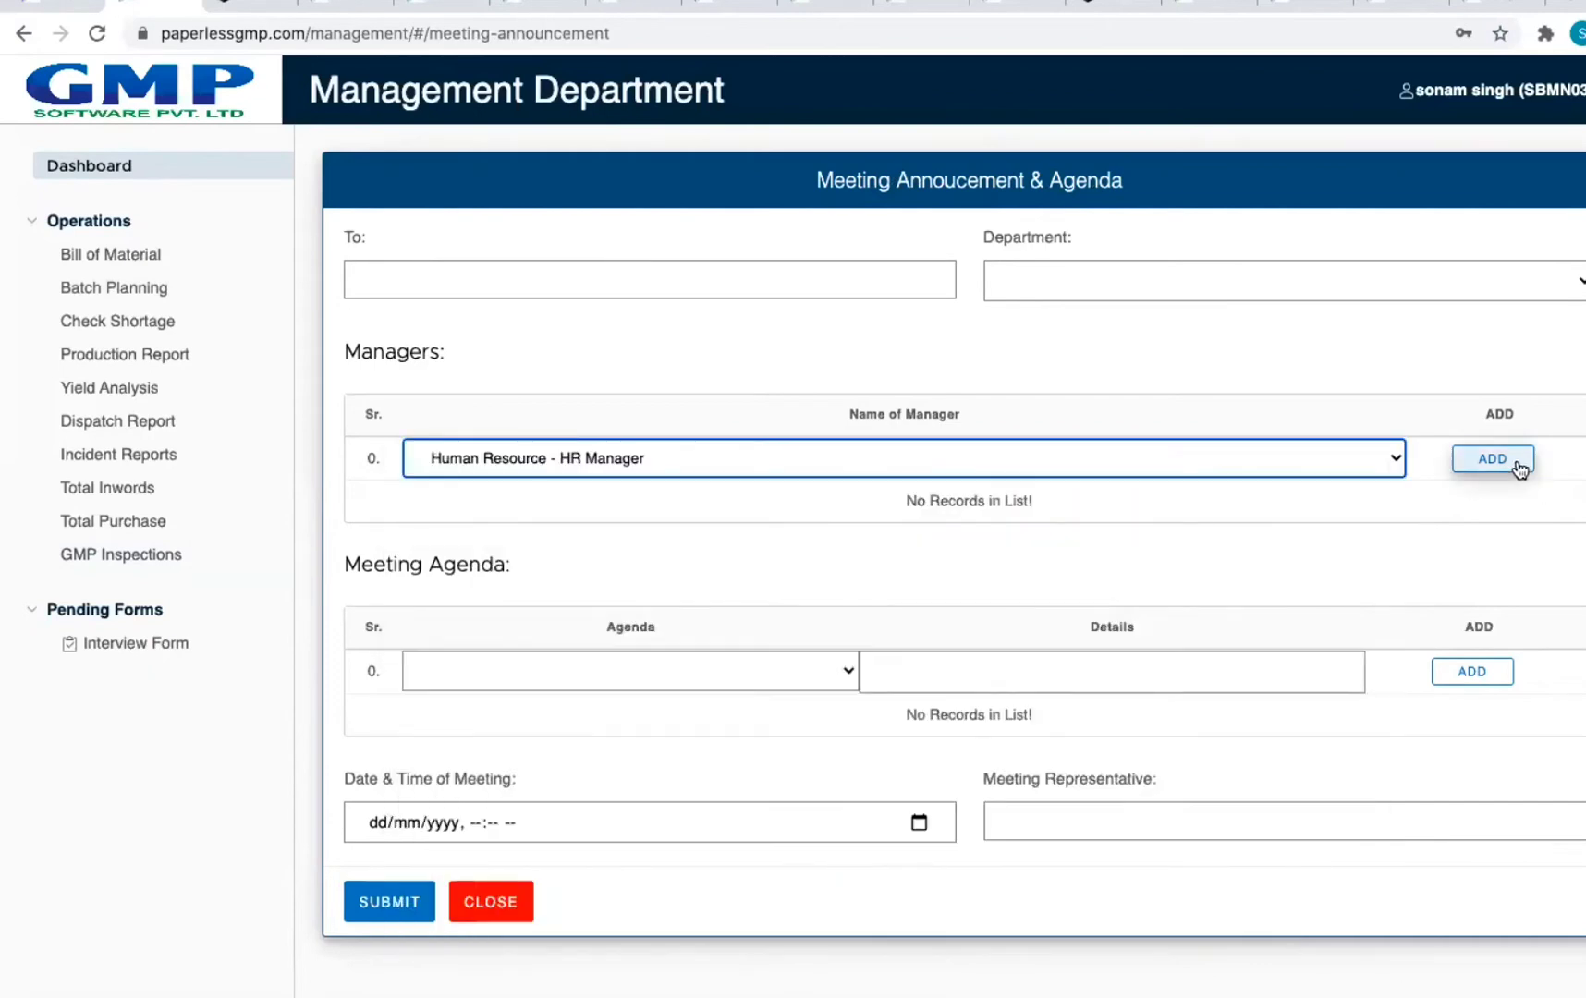
pyautogui.click(1518, 469)
pyautogui.click(499, 277)
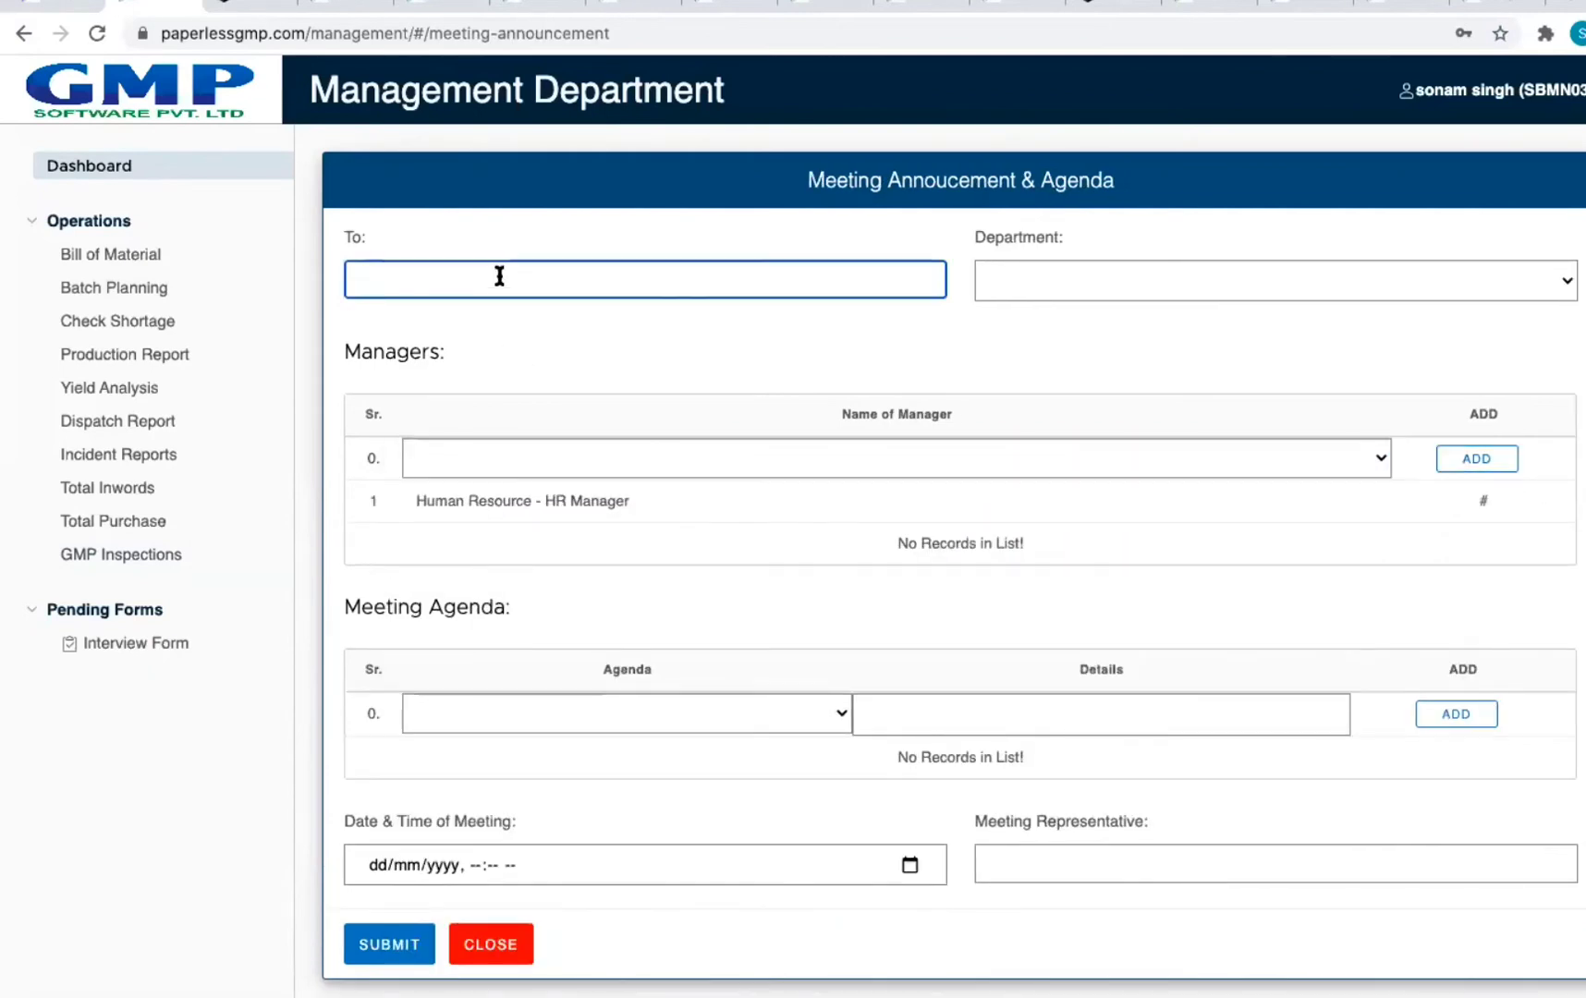
pyautogui.click(1254, 288)
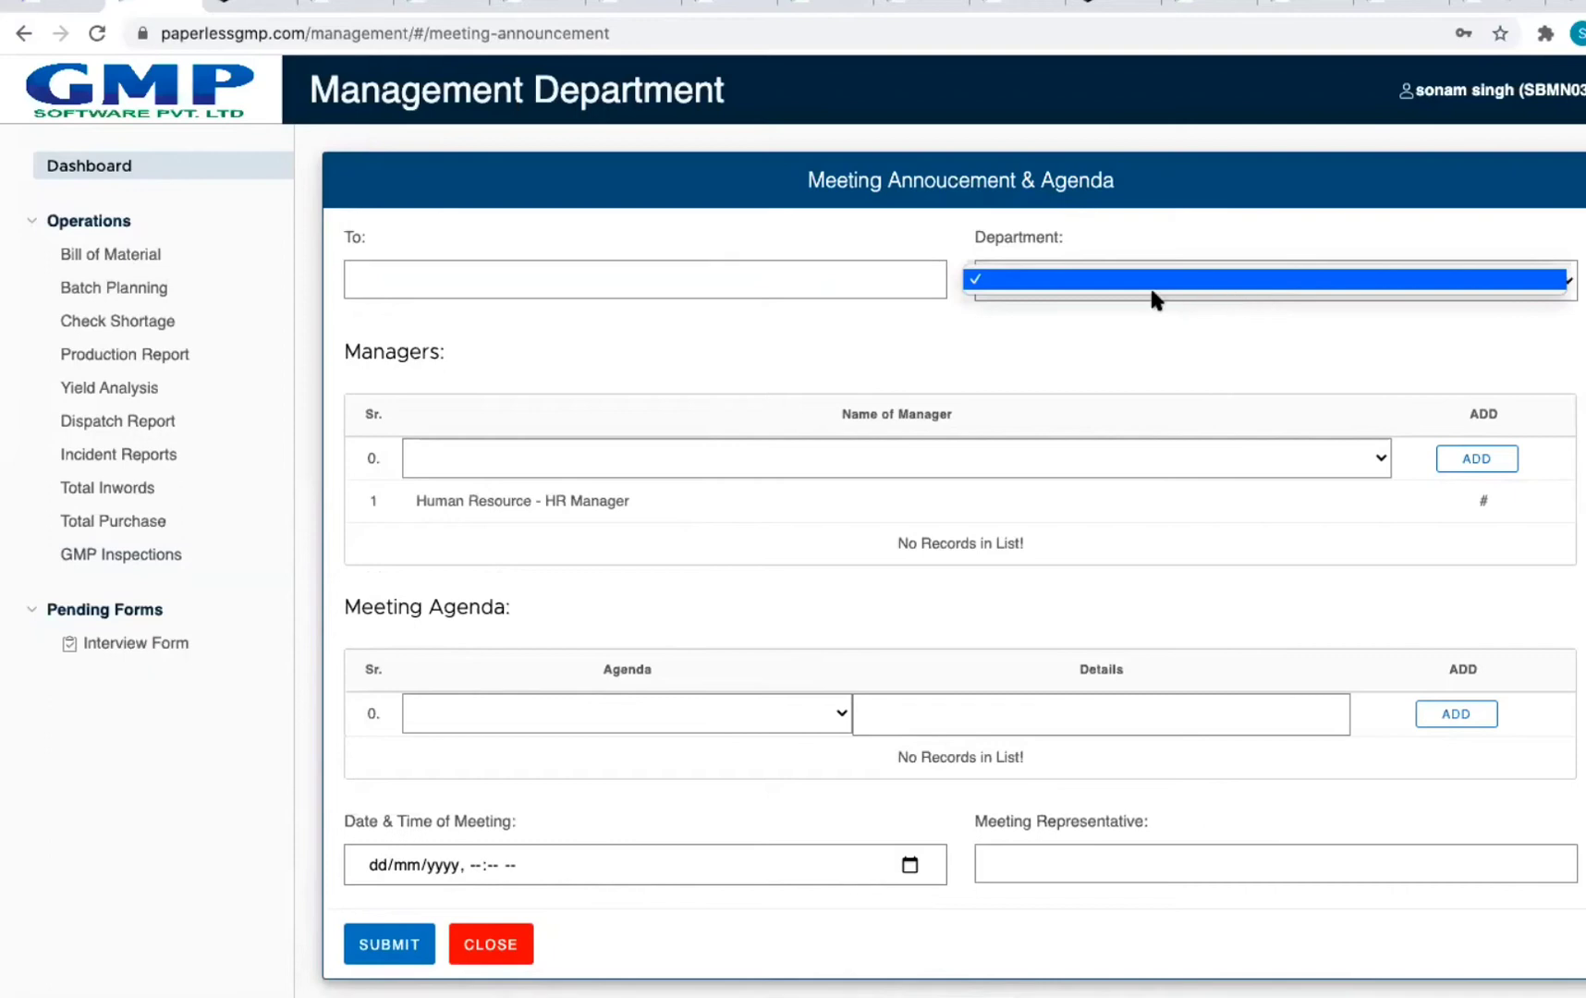
pyautogui.click(1154, 296)
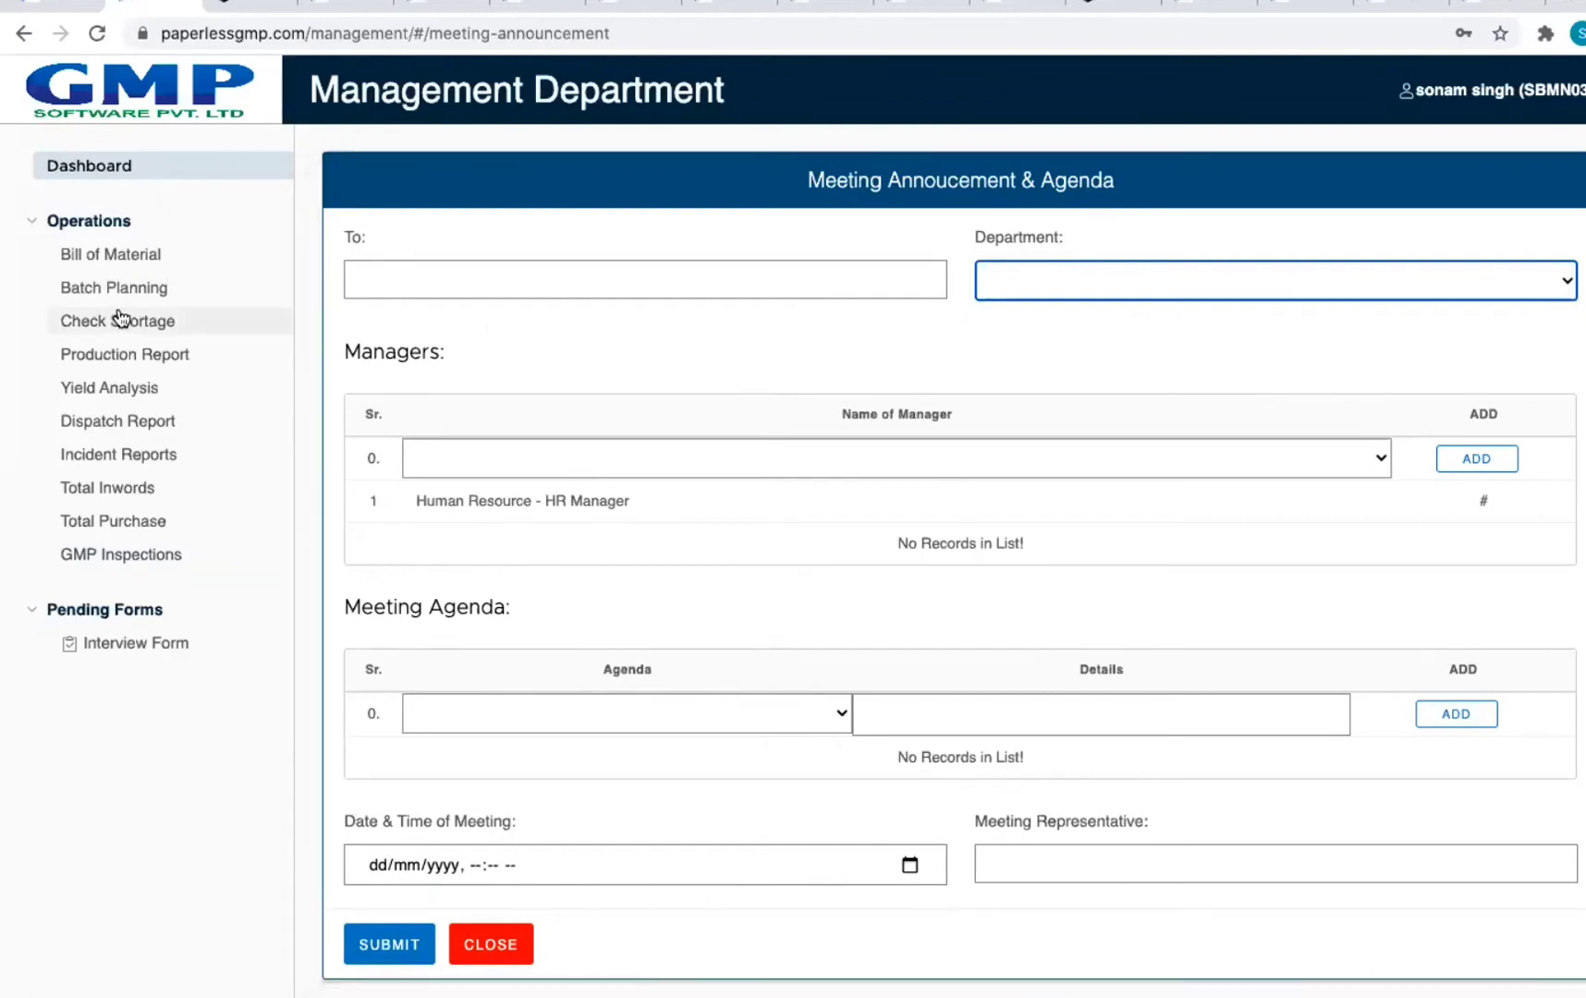
pyautogui.click(96, 166)
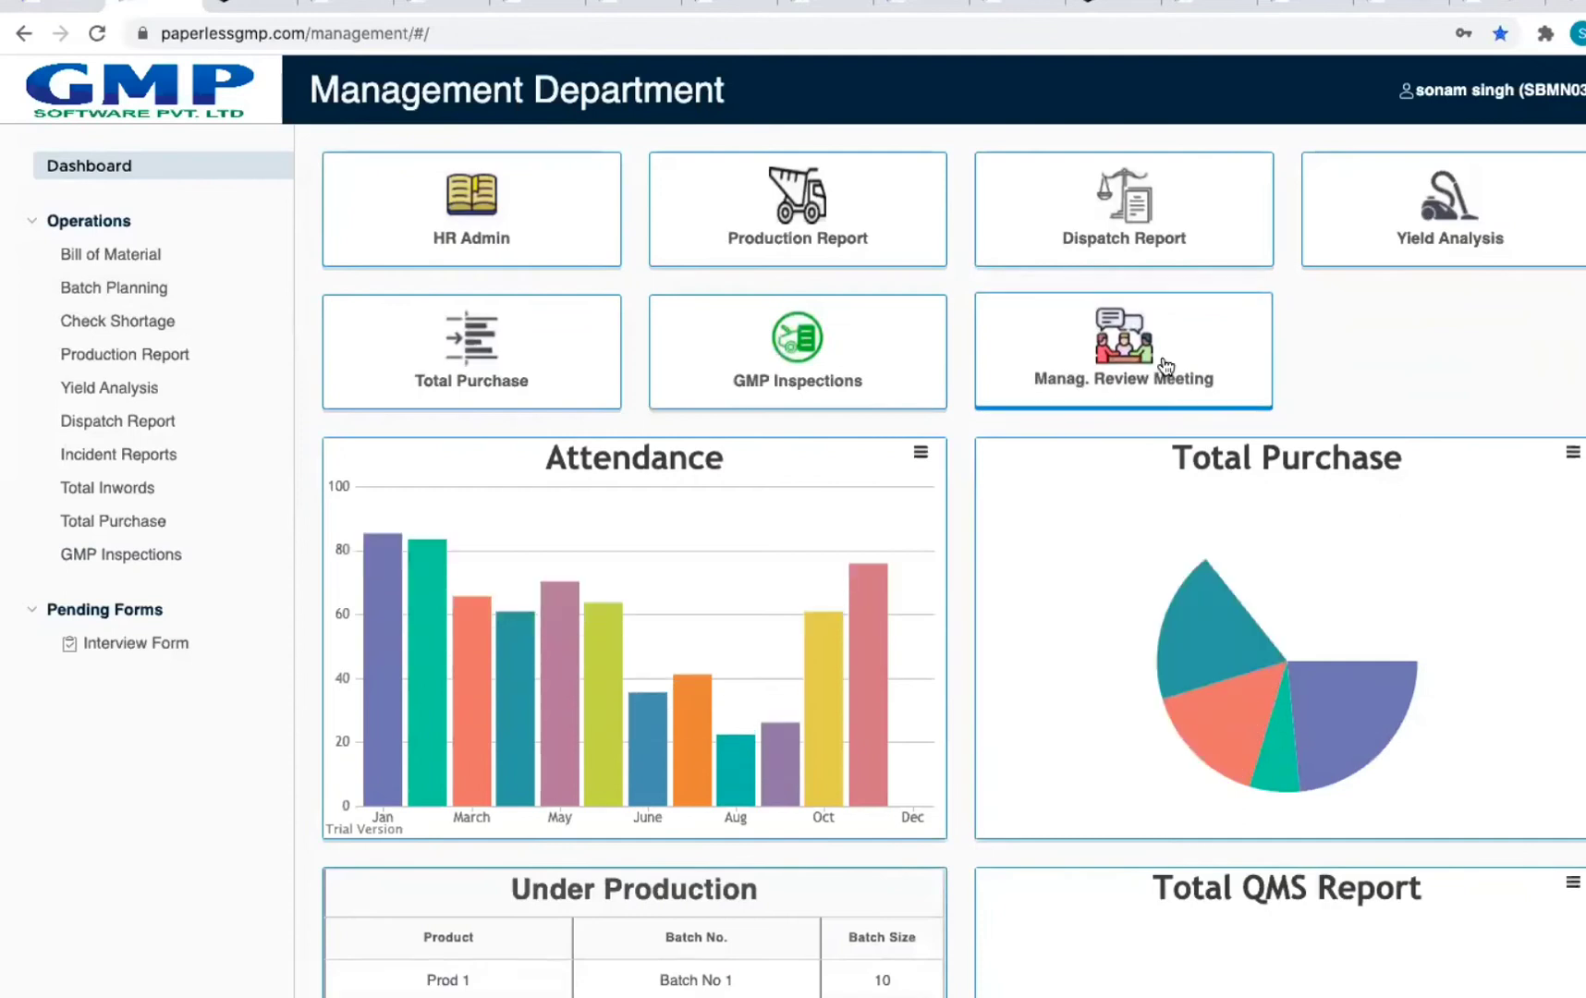
pyautogui.click(1113, 360)
pyautogui.click(1445, 322)
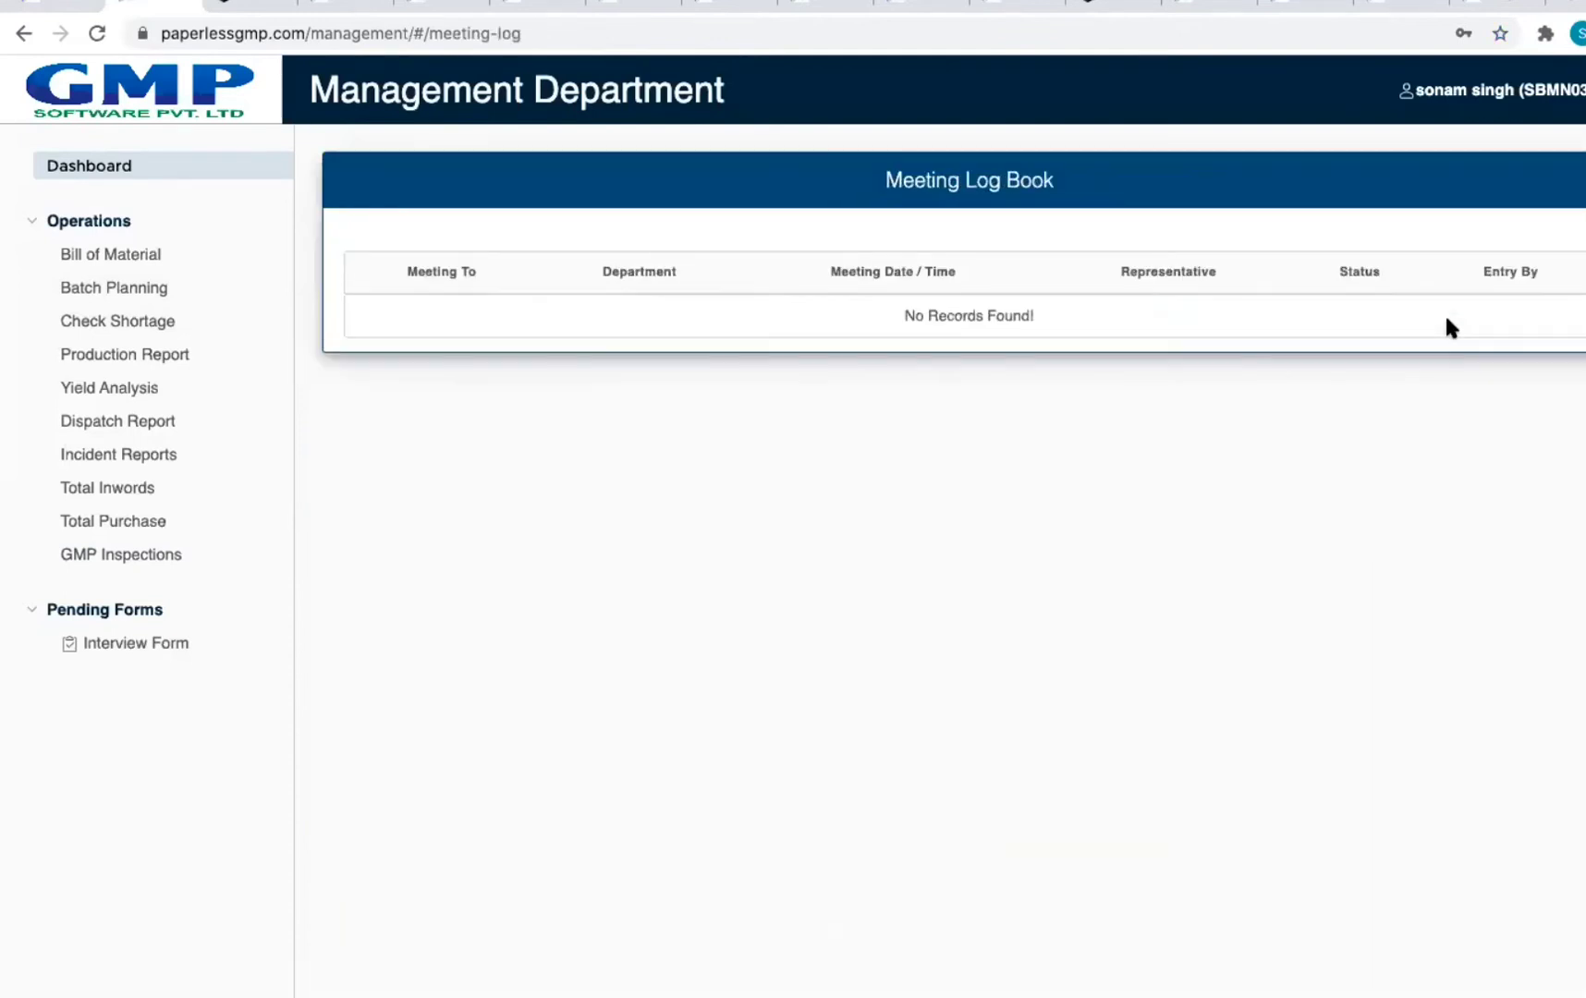
pyautogui.click(113, 175)
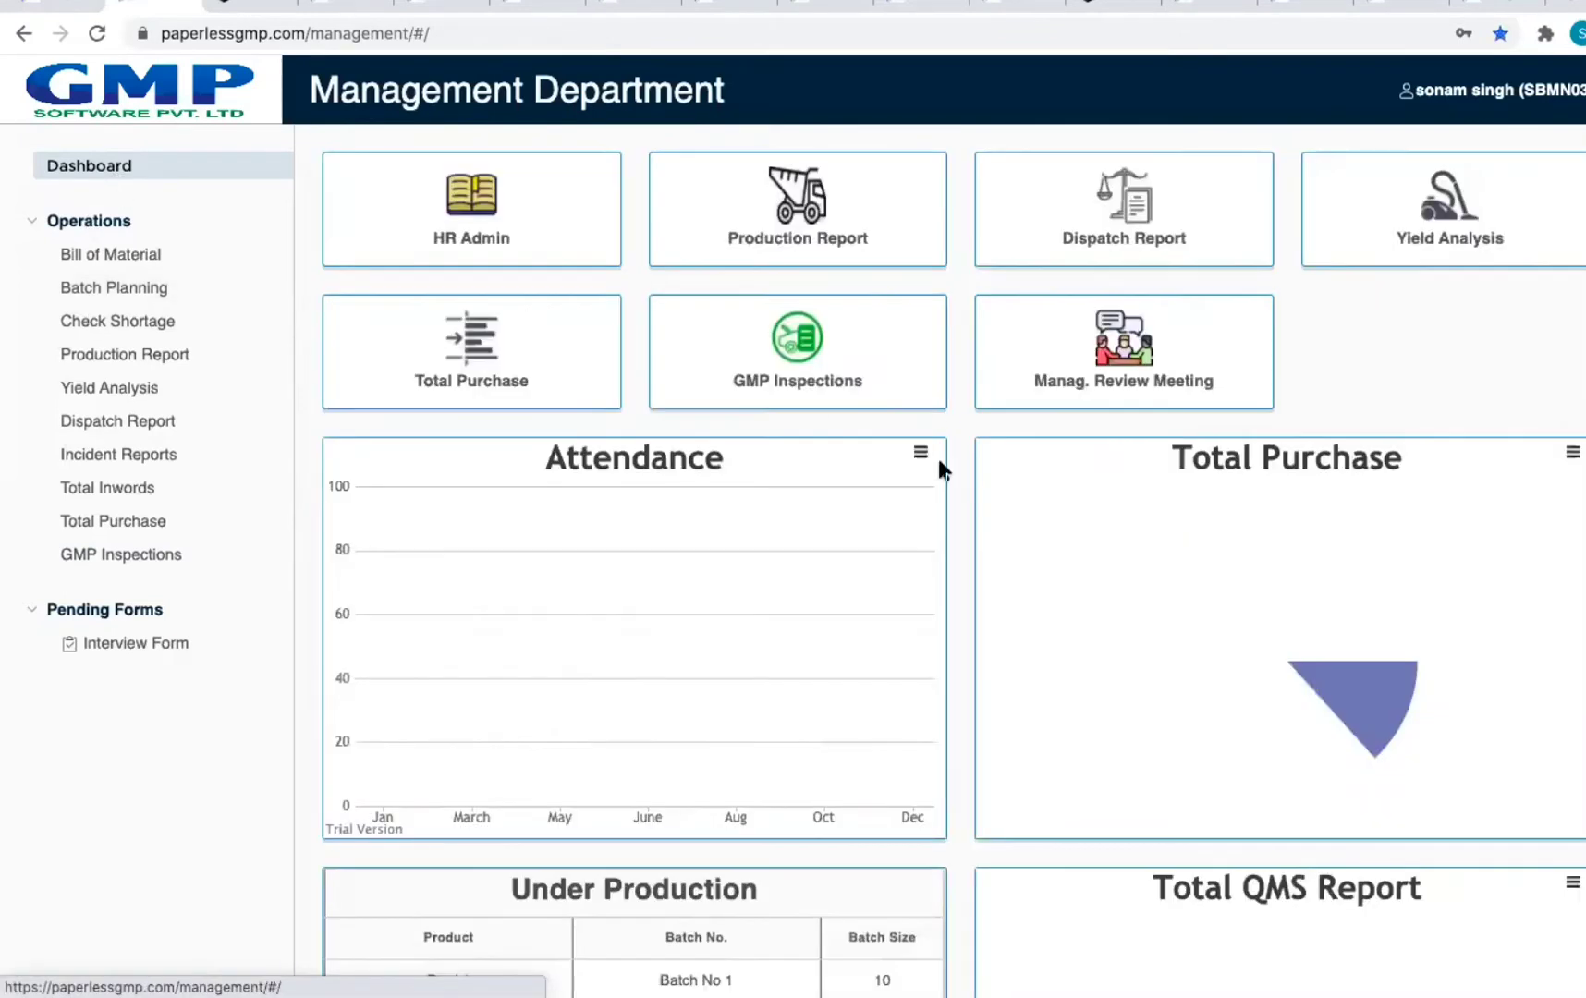
pyautogui.scroll(-2, 1214, 554)
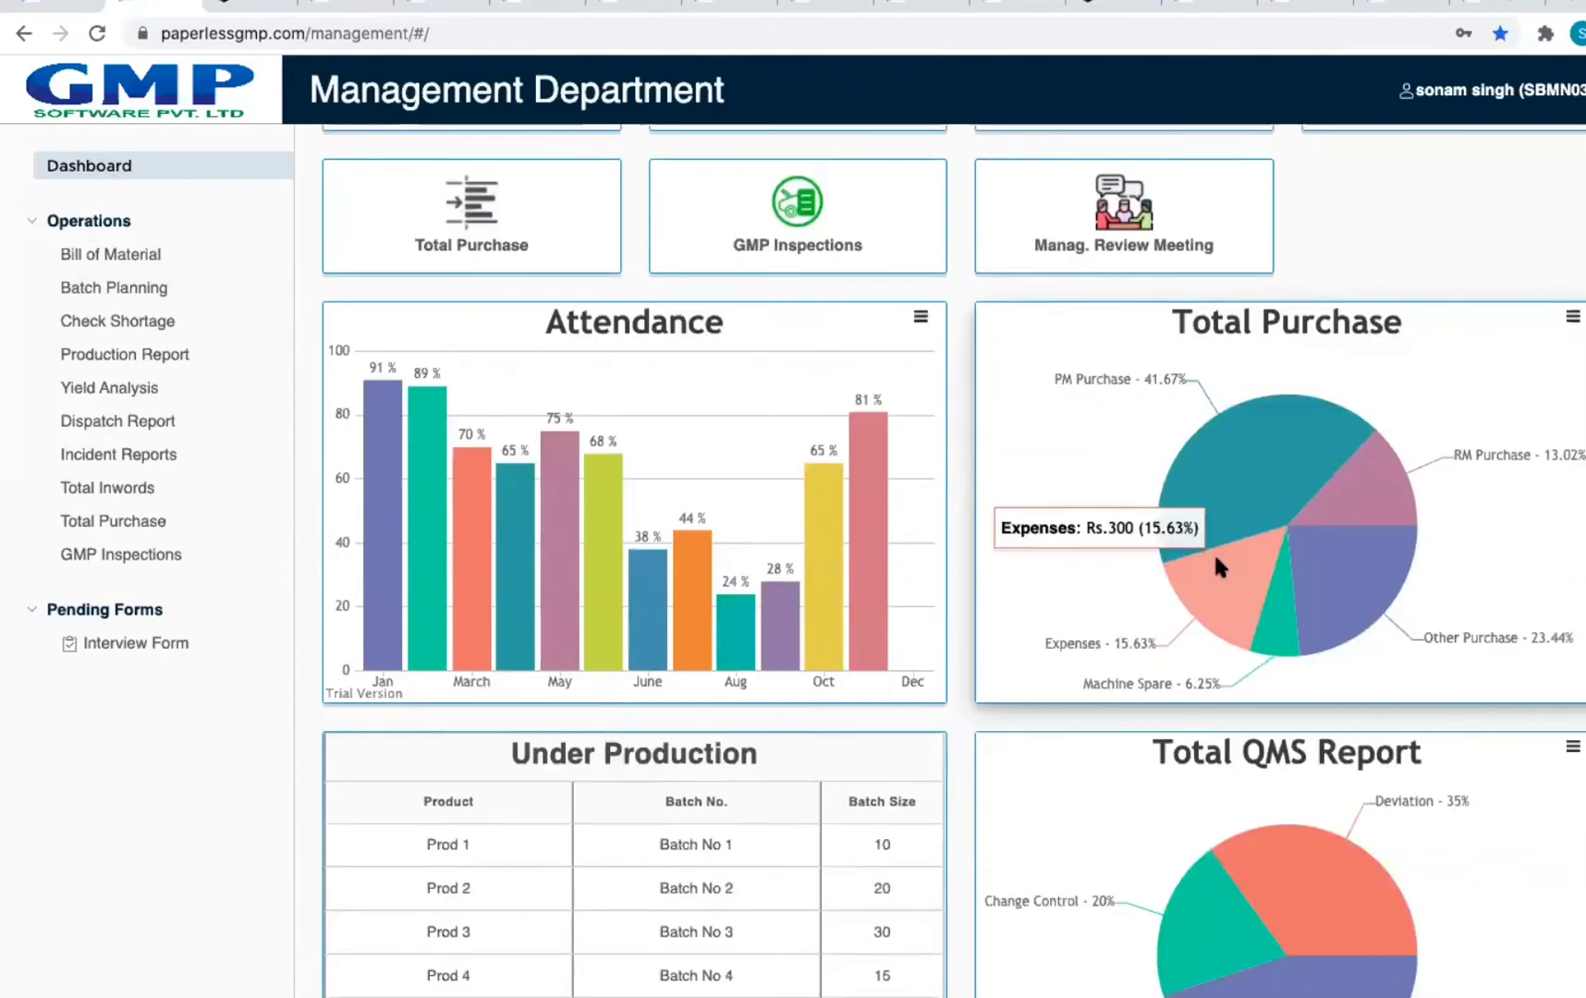
pyautogui.scroll(-2, 1215, 562)
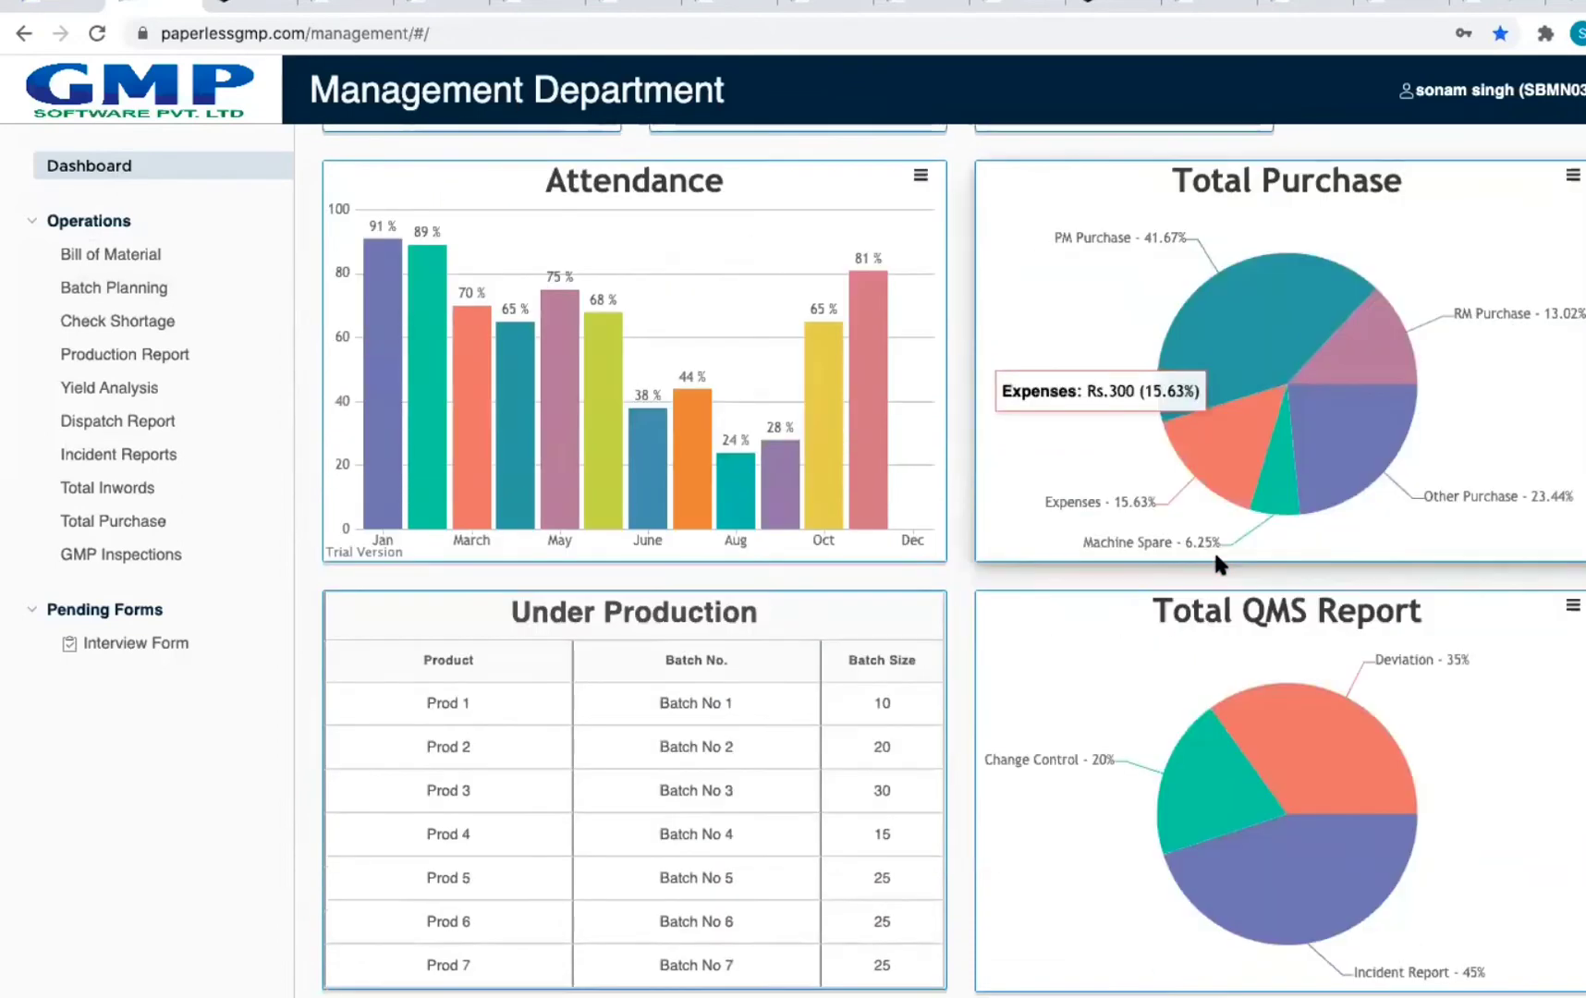
# Step: Scroll down the Marketing Department dashboard to view its cards and charts
pyautogui.scroll(-1, 1213, 558)
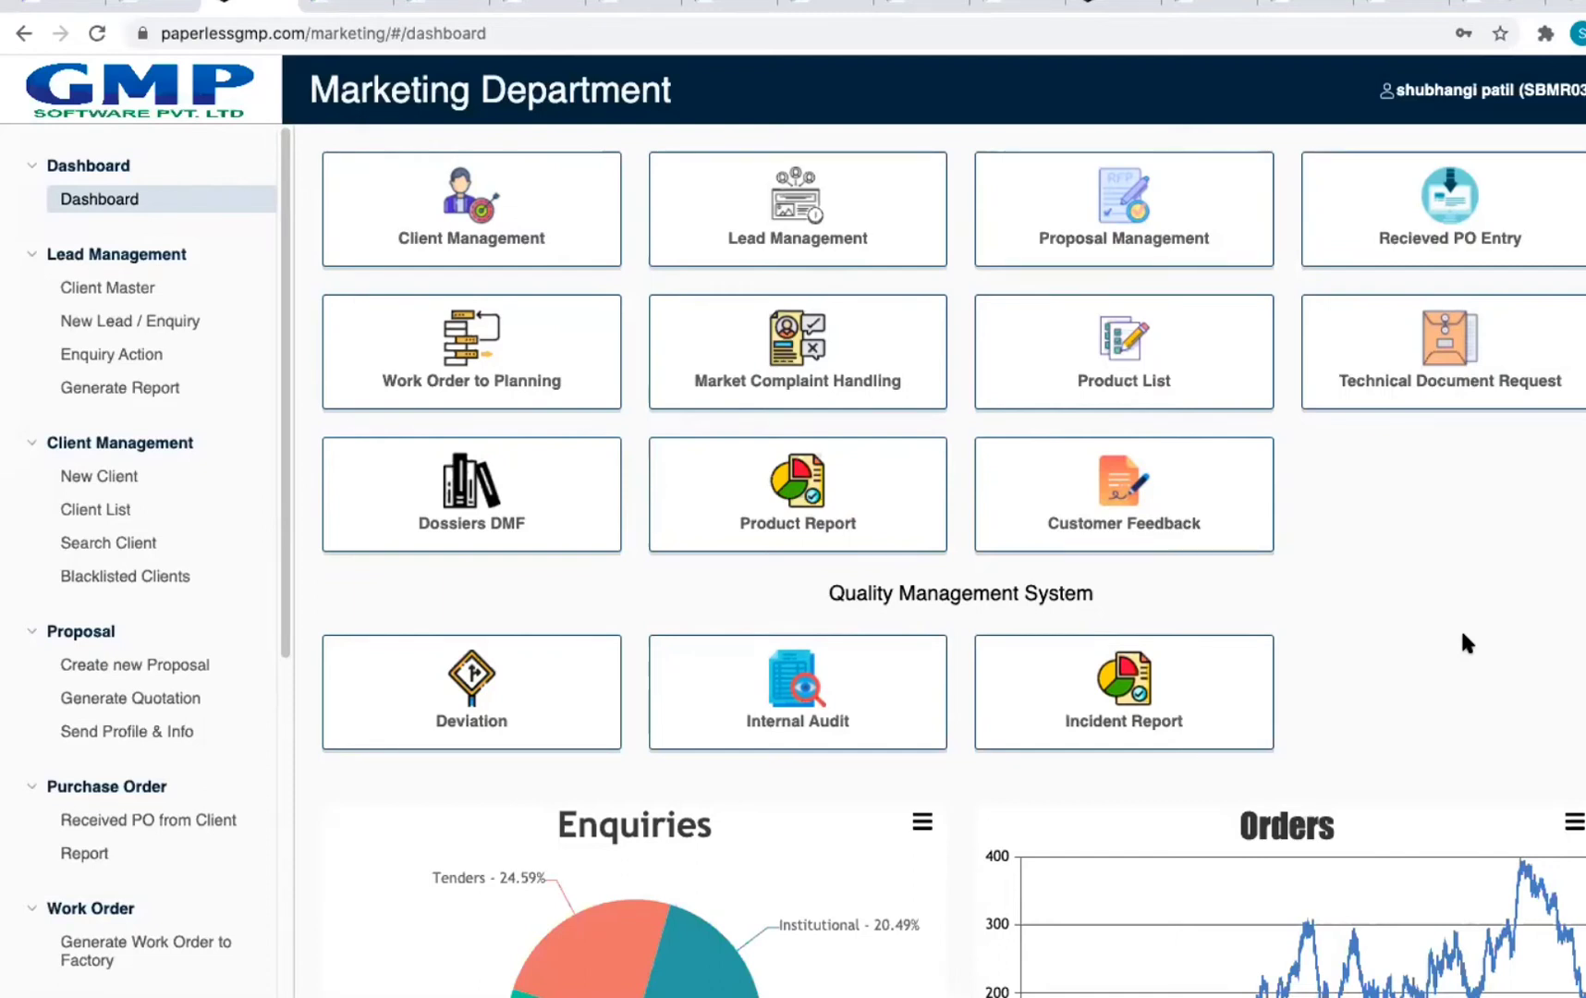
# Step: Browse Client Management: the Client Master table, the client list and the clients documents
pyautogui.click(400, 242)
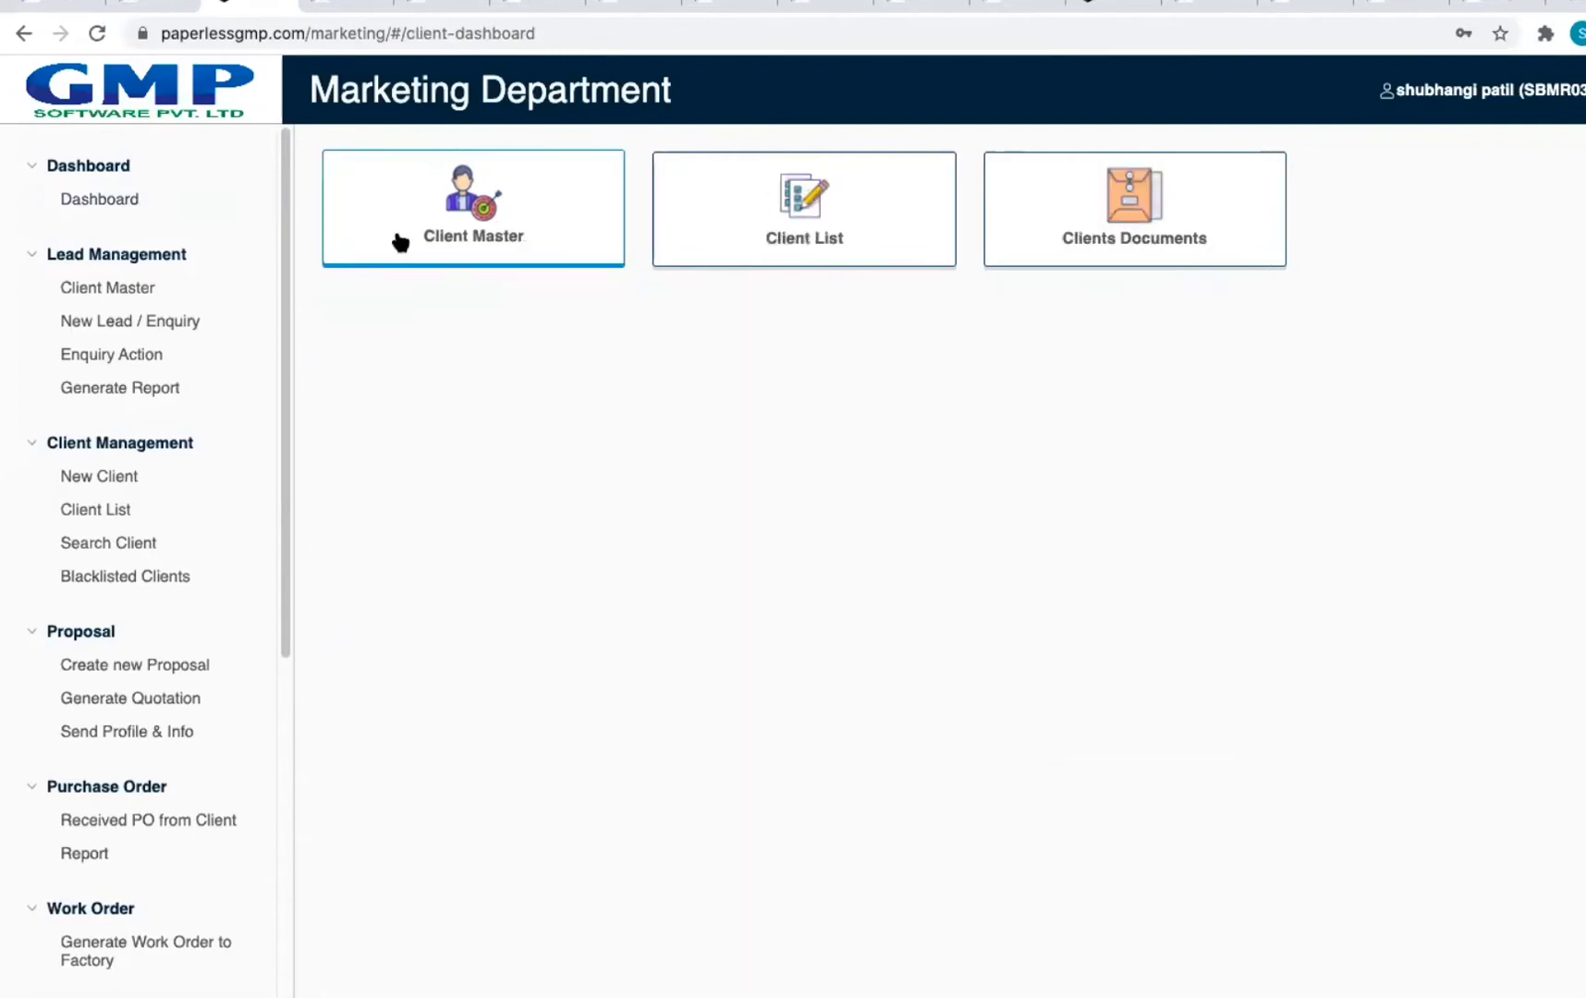
pyautogui.click(514, 232)
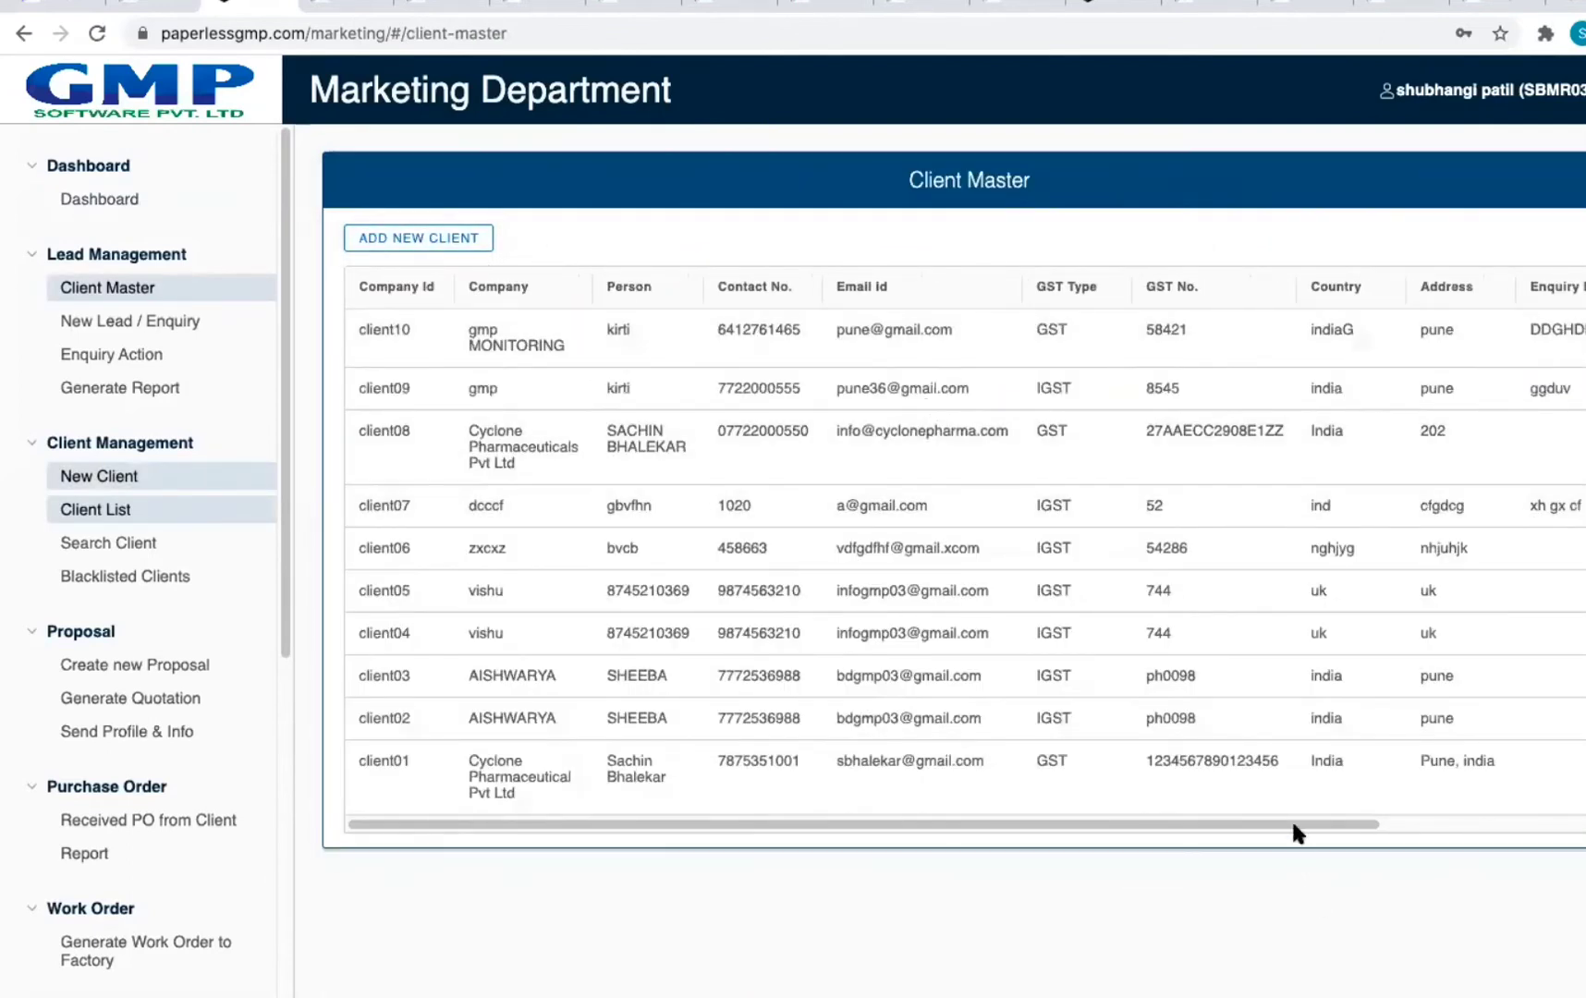
pyautogui.click(23, 33)
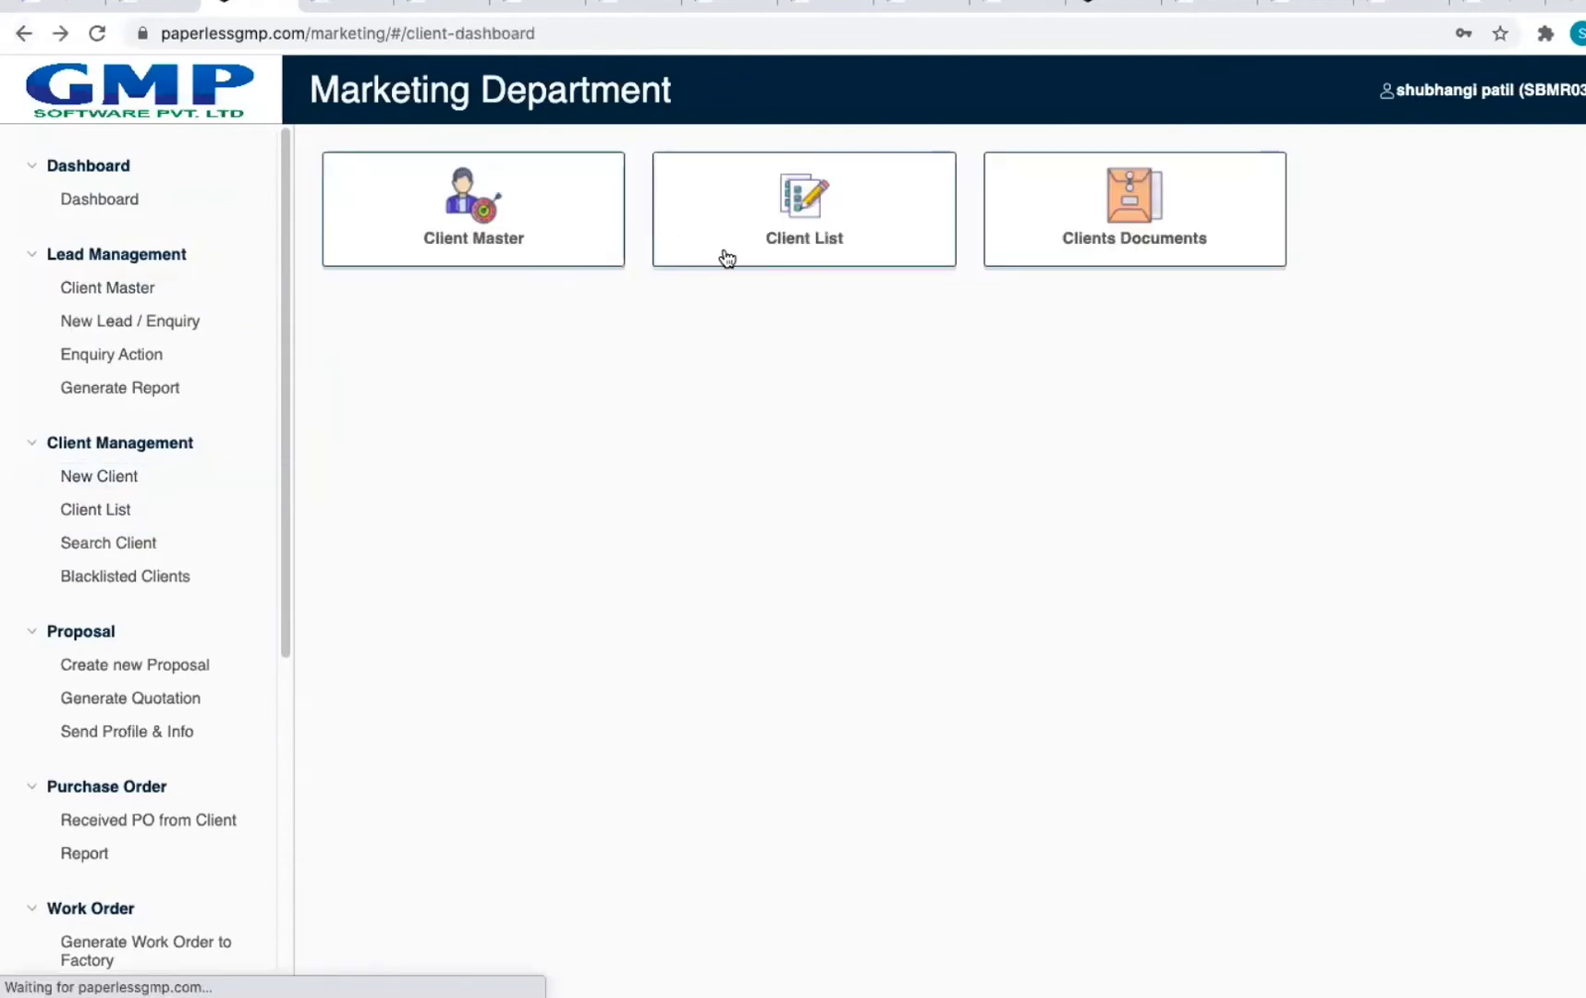
pyautogui.click(821, 248)
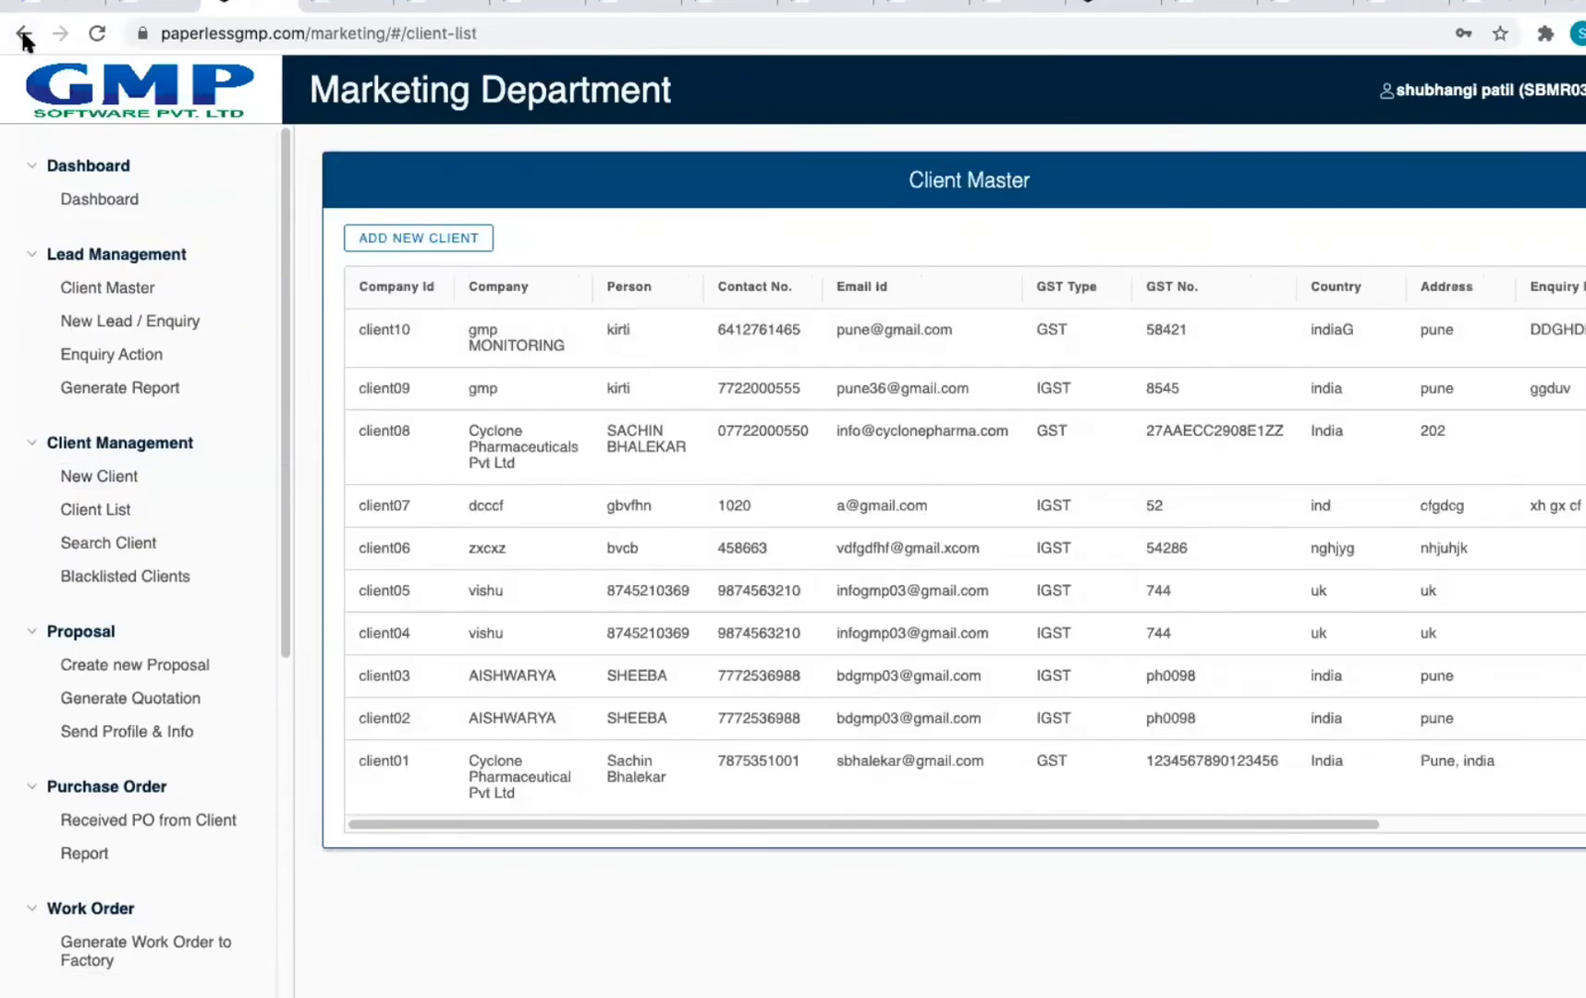
pyautogui.click(23, 34)
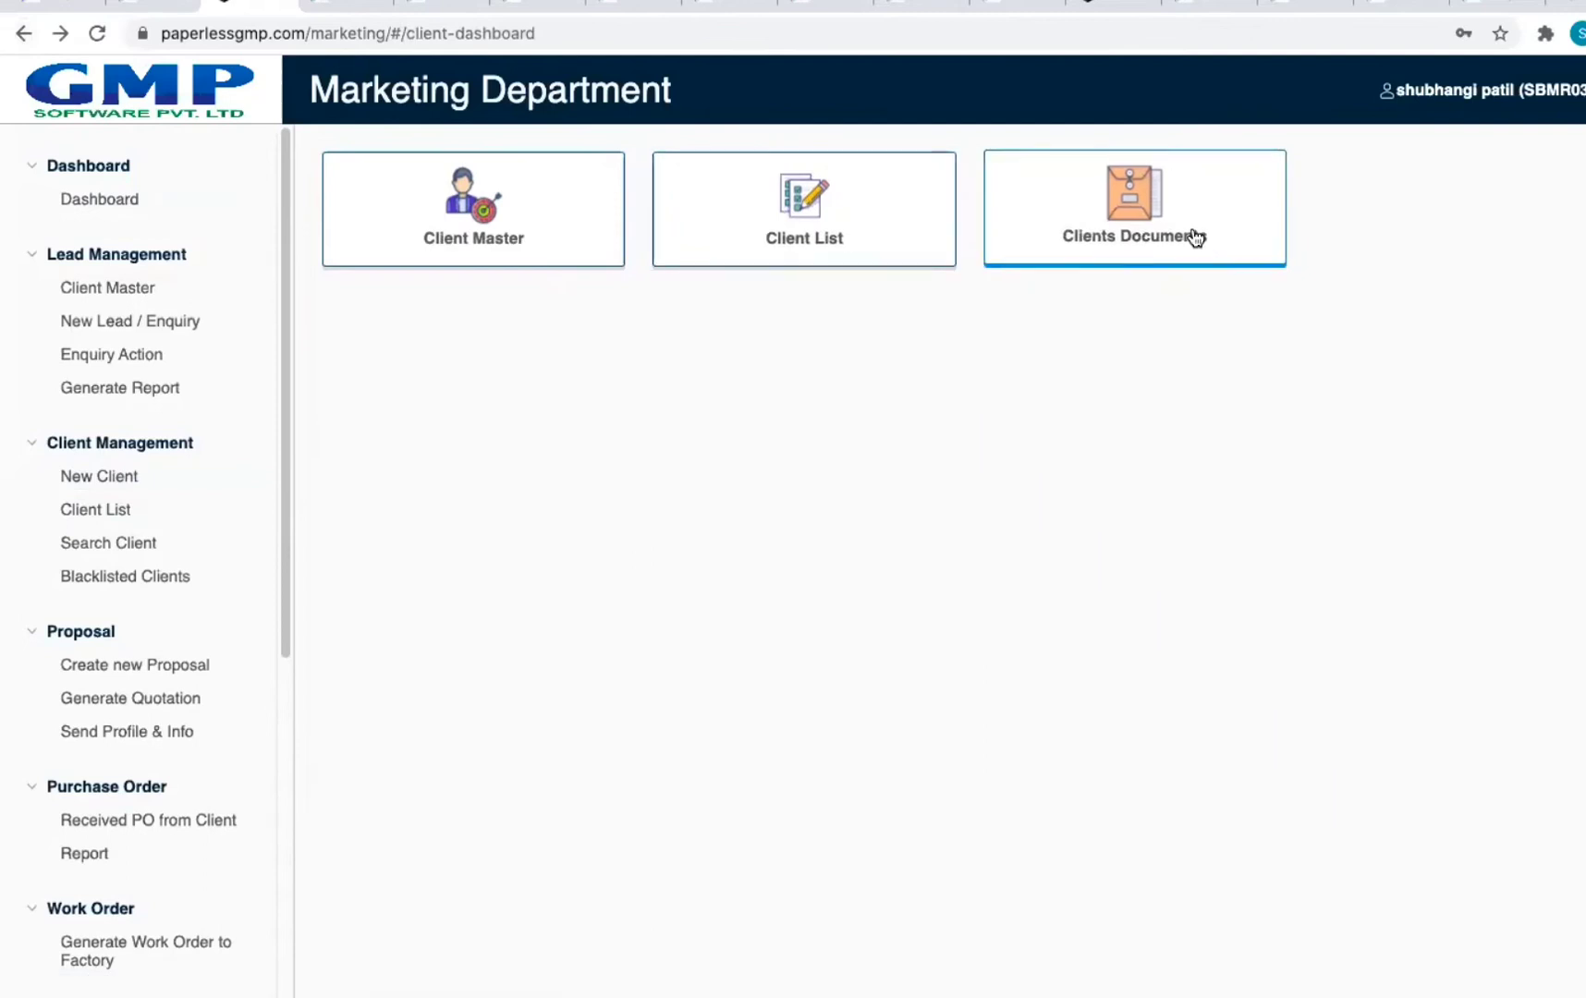
pyautogui.click(1194, 237)
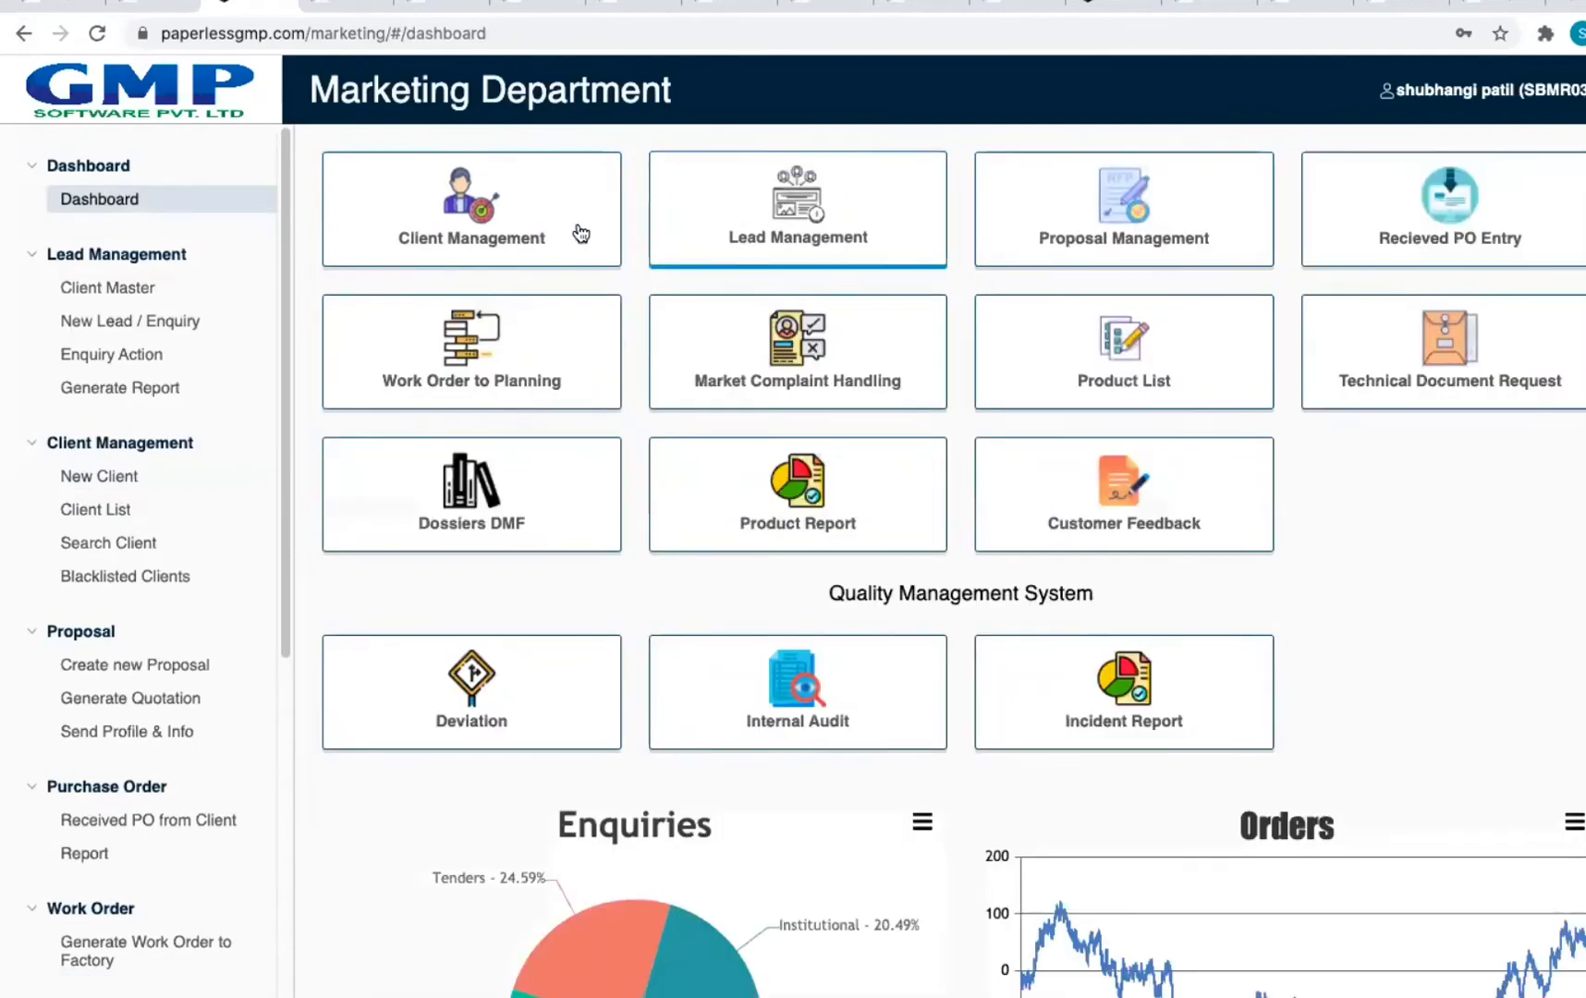
# Step: Explore Lead Management: new leads table, an unsaved add-lead form, and existing leads
pyautogui.click(821, 228)
pyautogui.click(555, 242)
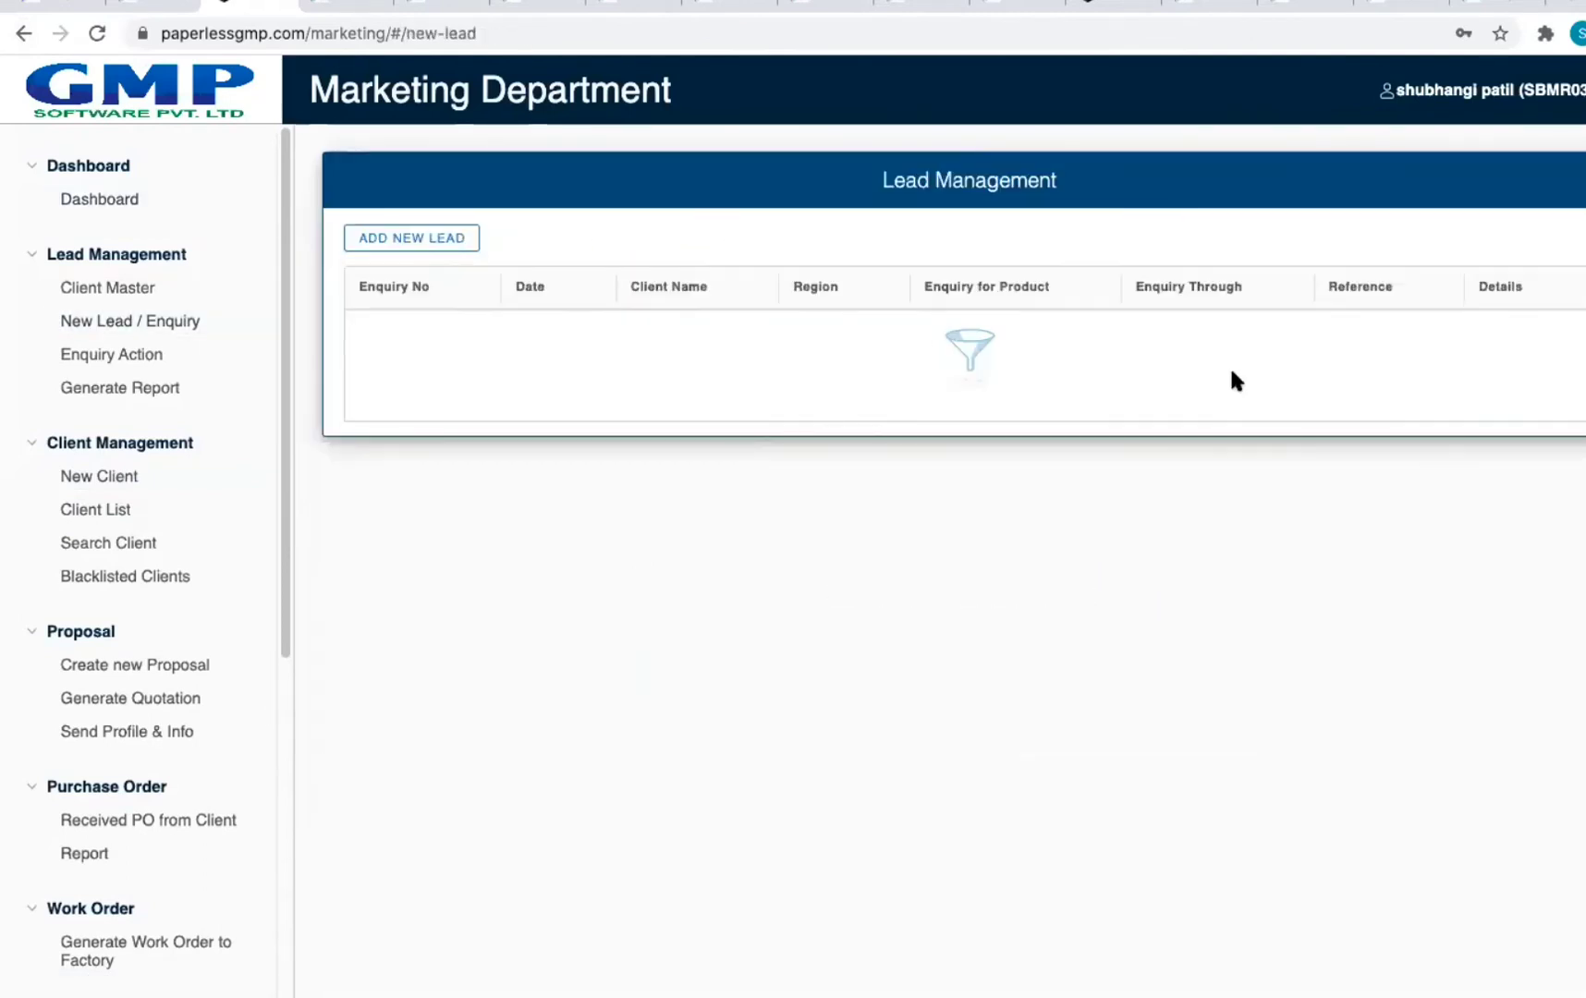
pyautogui.click(466, 242)
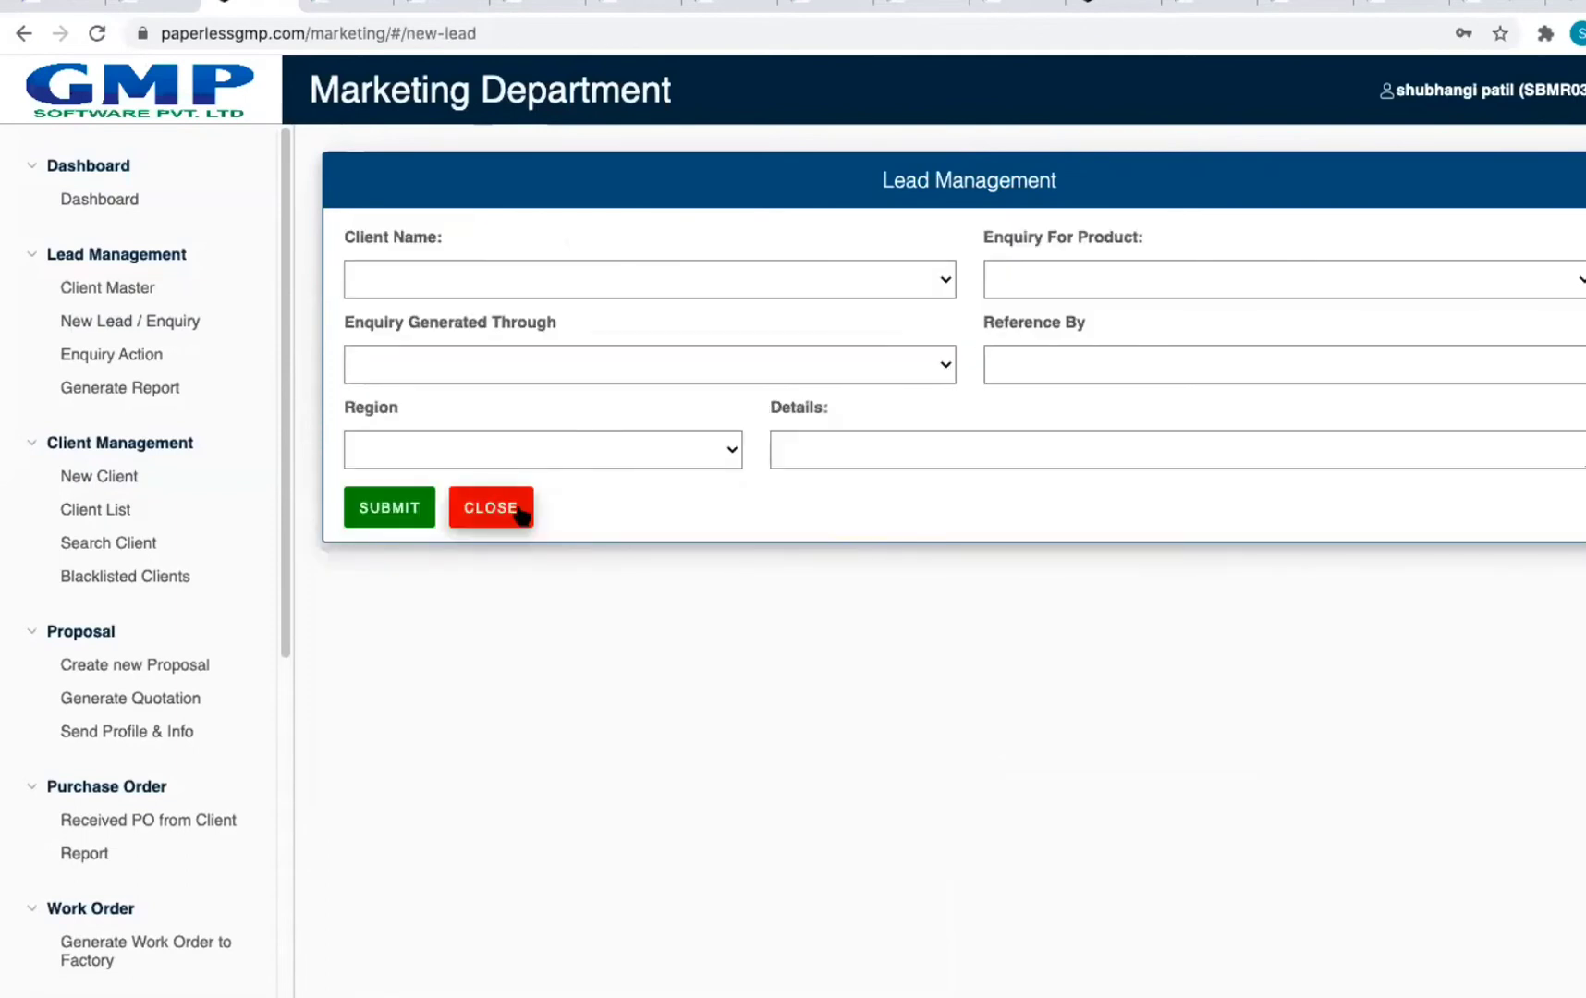
pyautogui.click(22, 33)
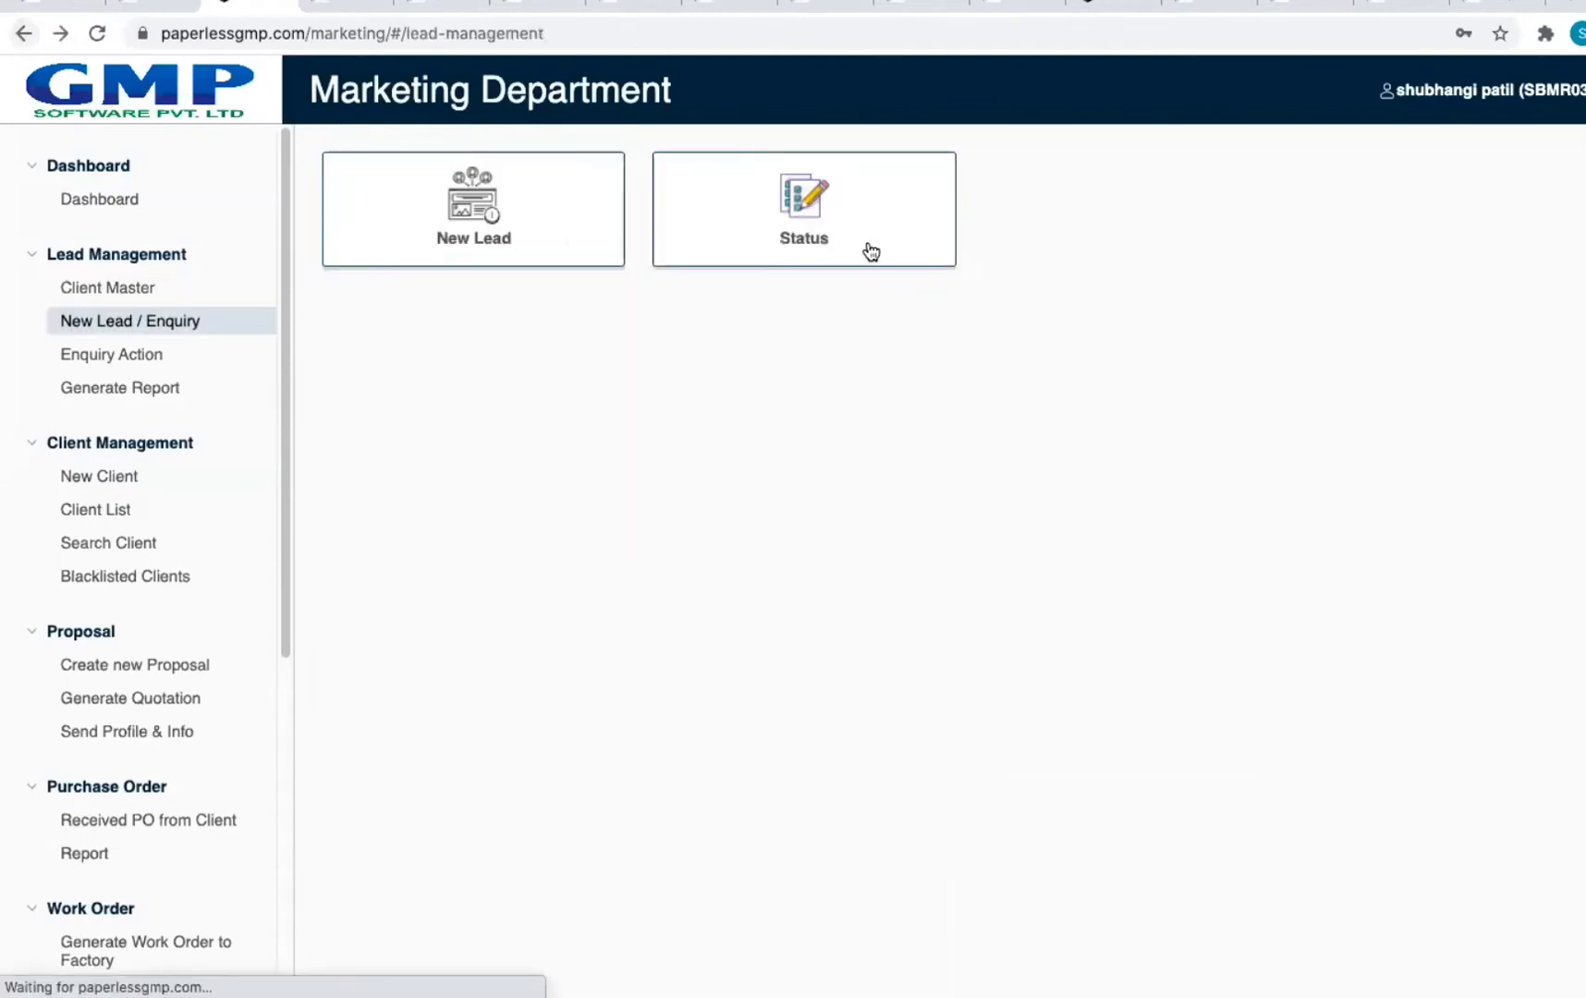
pyautogui.click(776, 221)
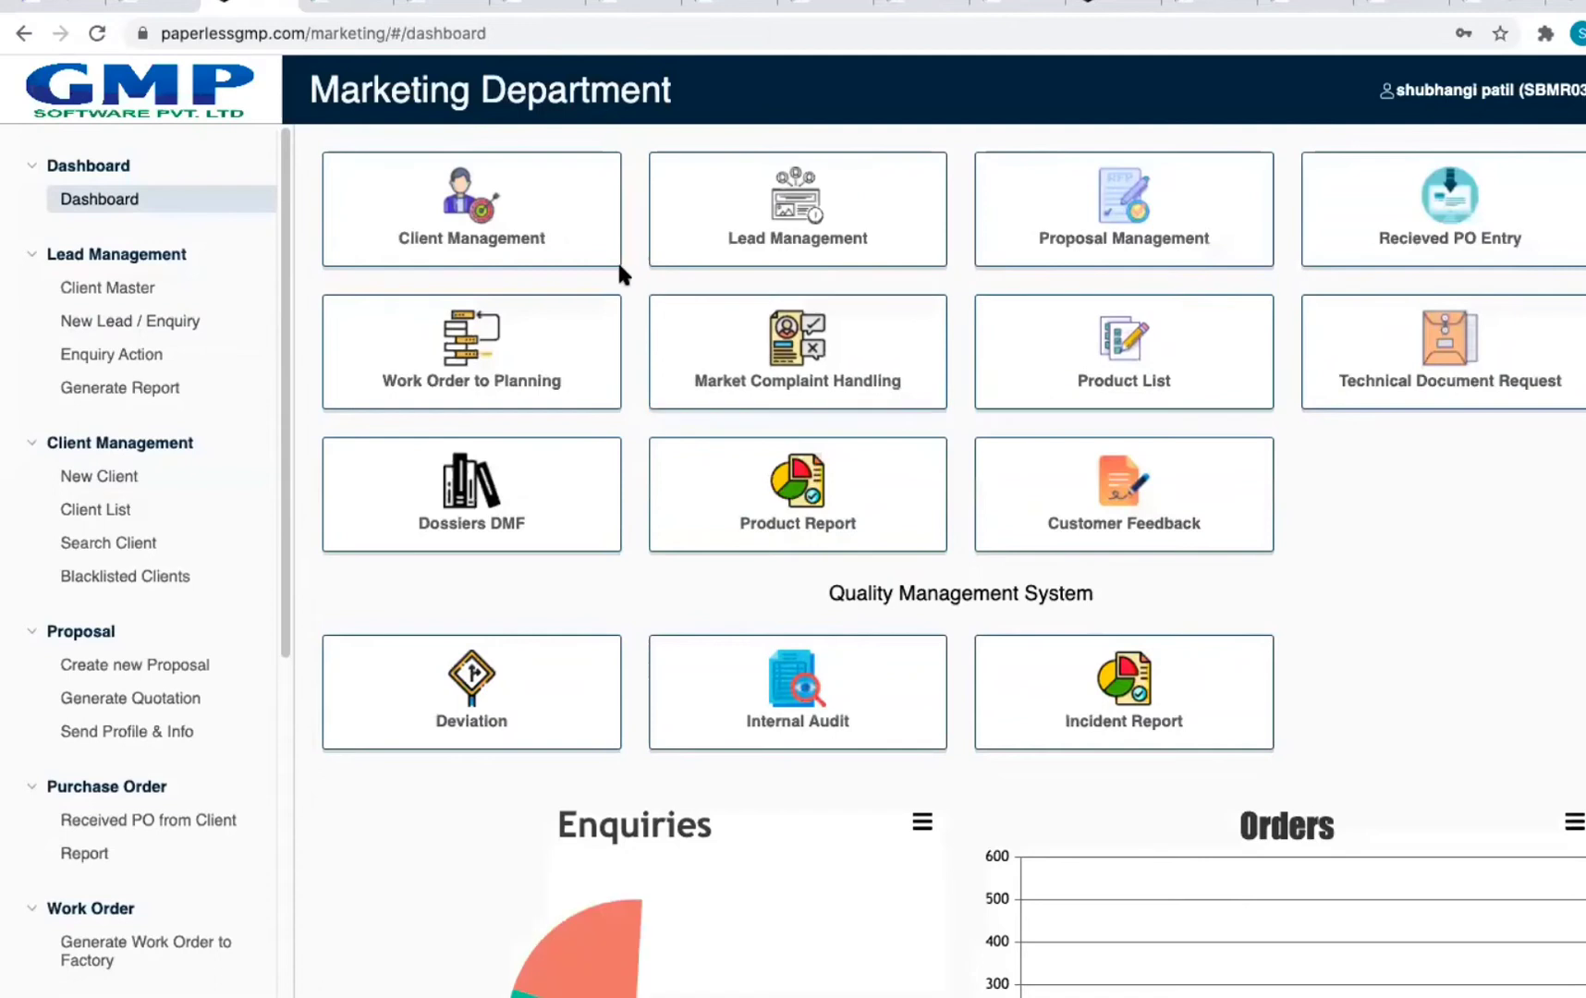
pyautogui.click(786, 231)
pyautogui.click(506, 236)
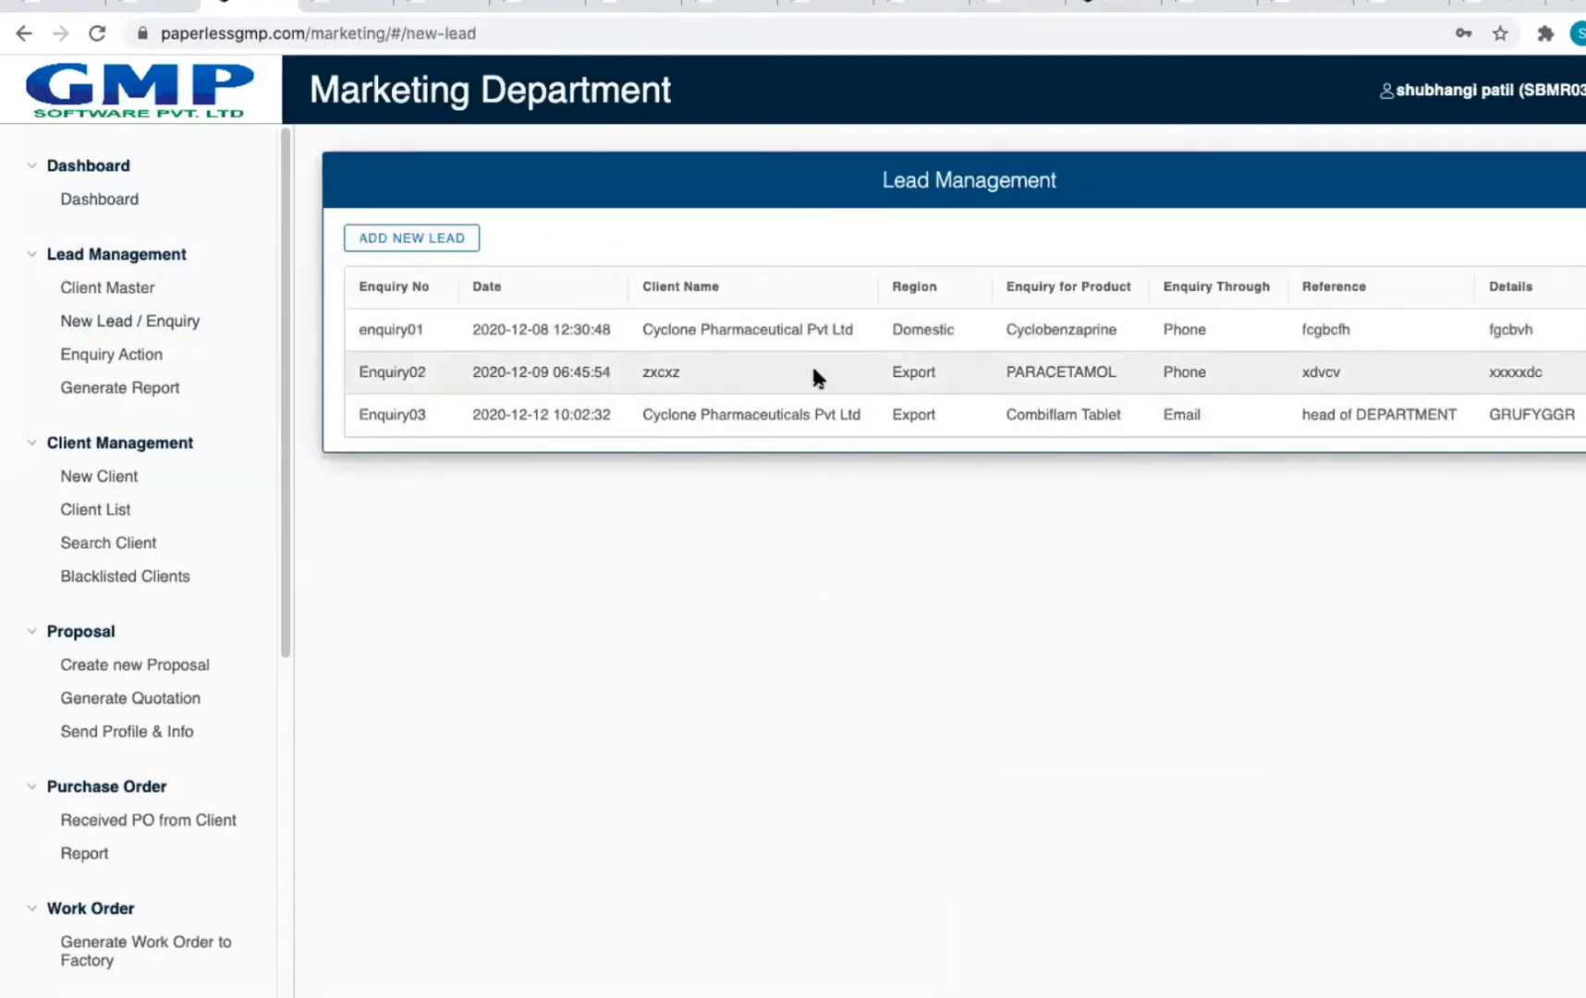
pyautogui.click(24, 34)
pyautogui.click(24, 34)
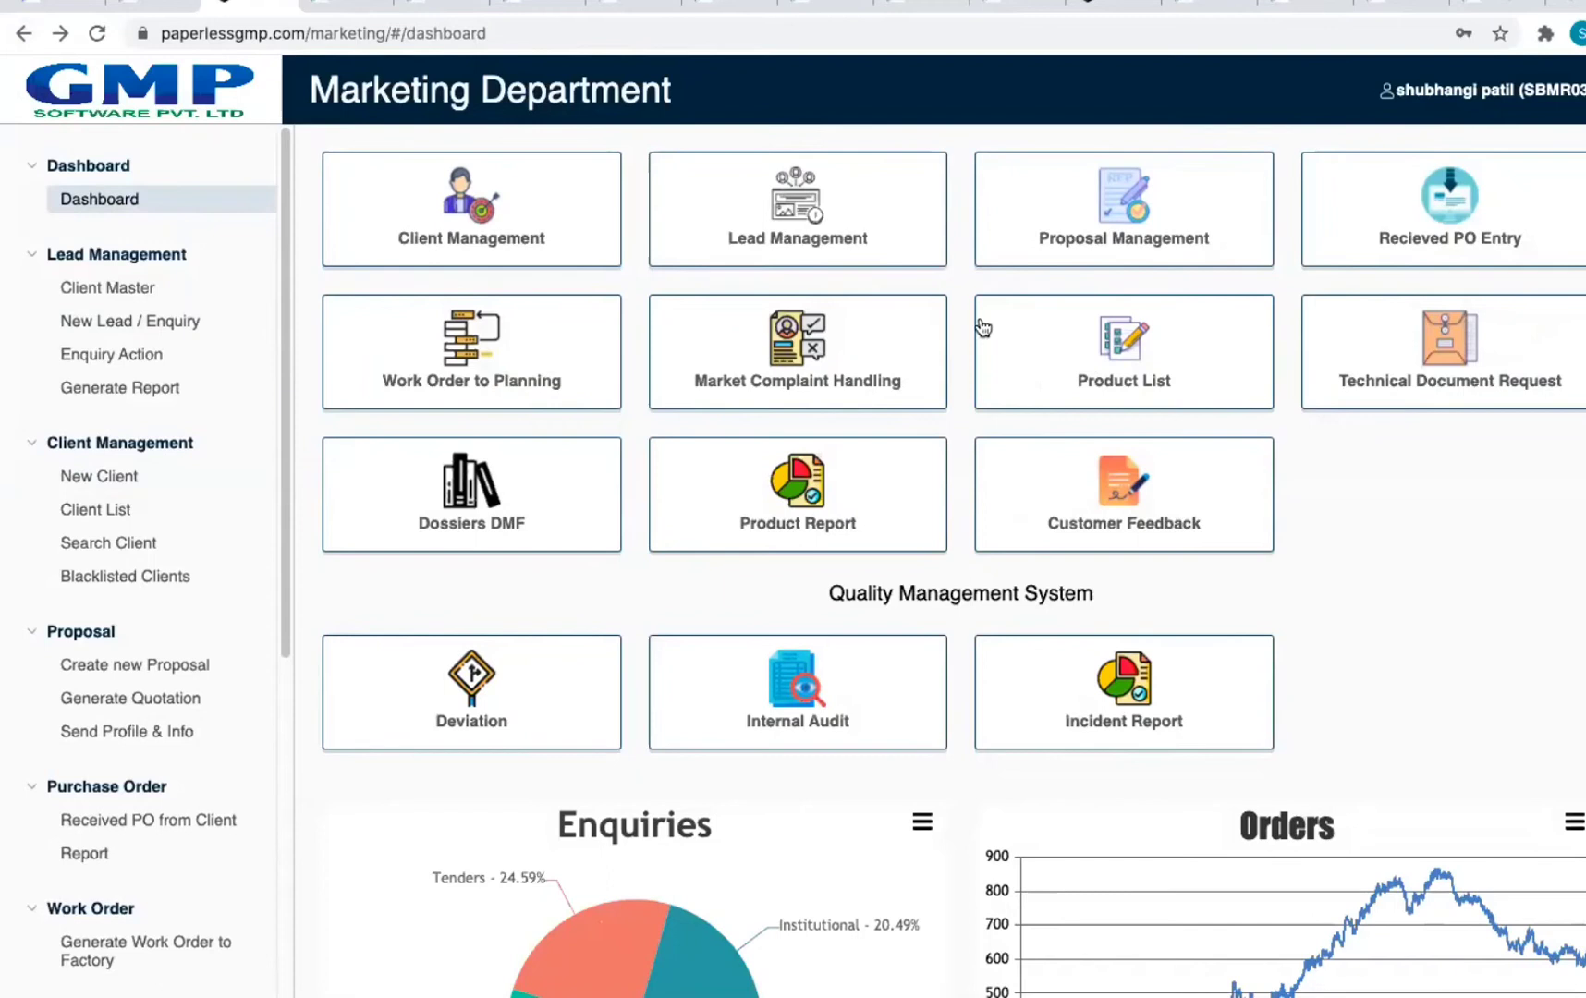
# Step: Reopen the Client Master table, then go to the Enquiry Action list
pyautogui.click(521, 251)
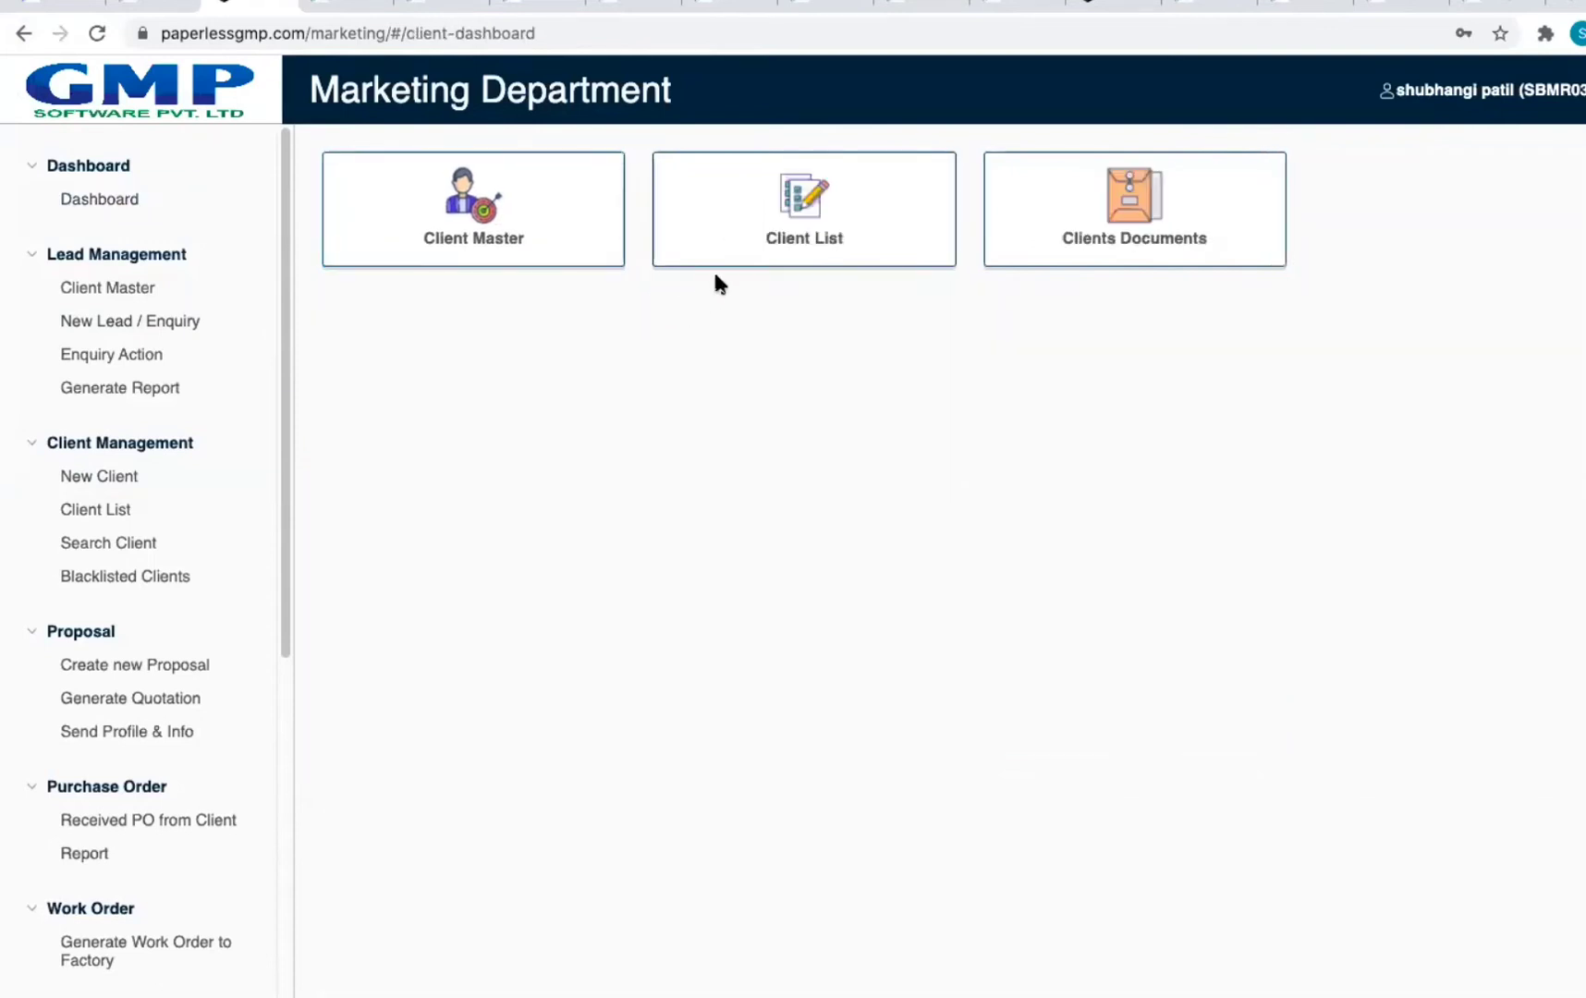
pyautogui.click(598, 242)
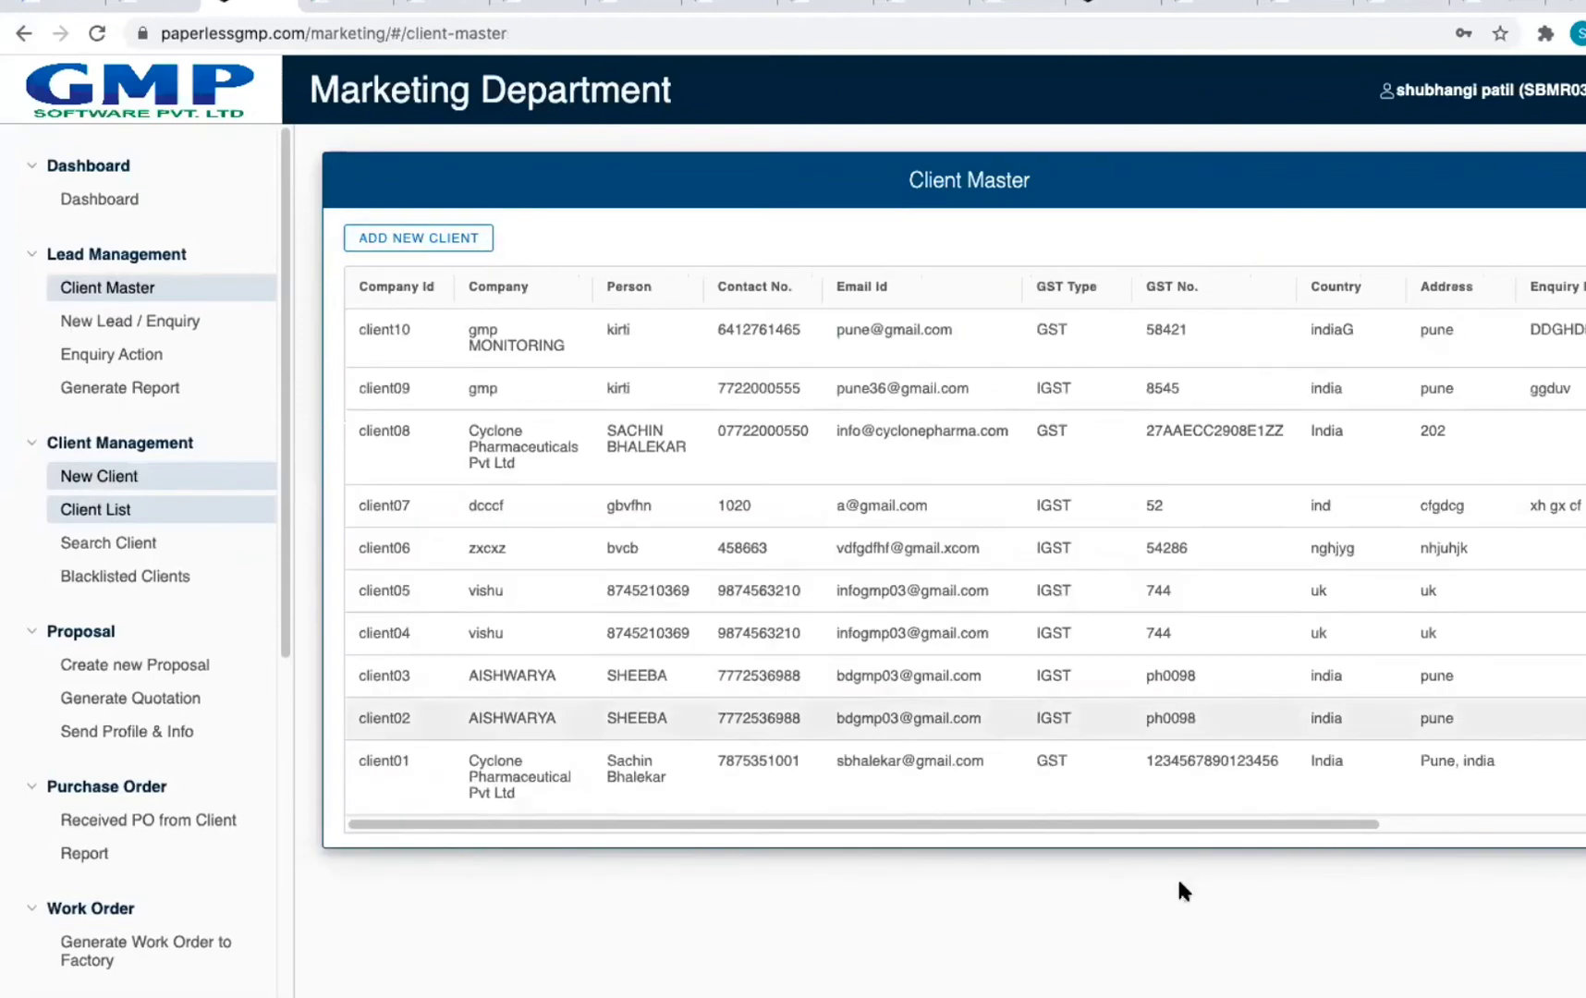
pyautogui.moveTo(1222, 823); pyautogui.dragTo(1433, 823)
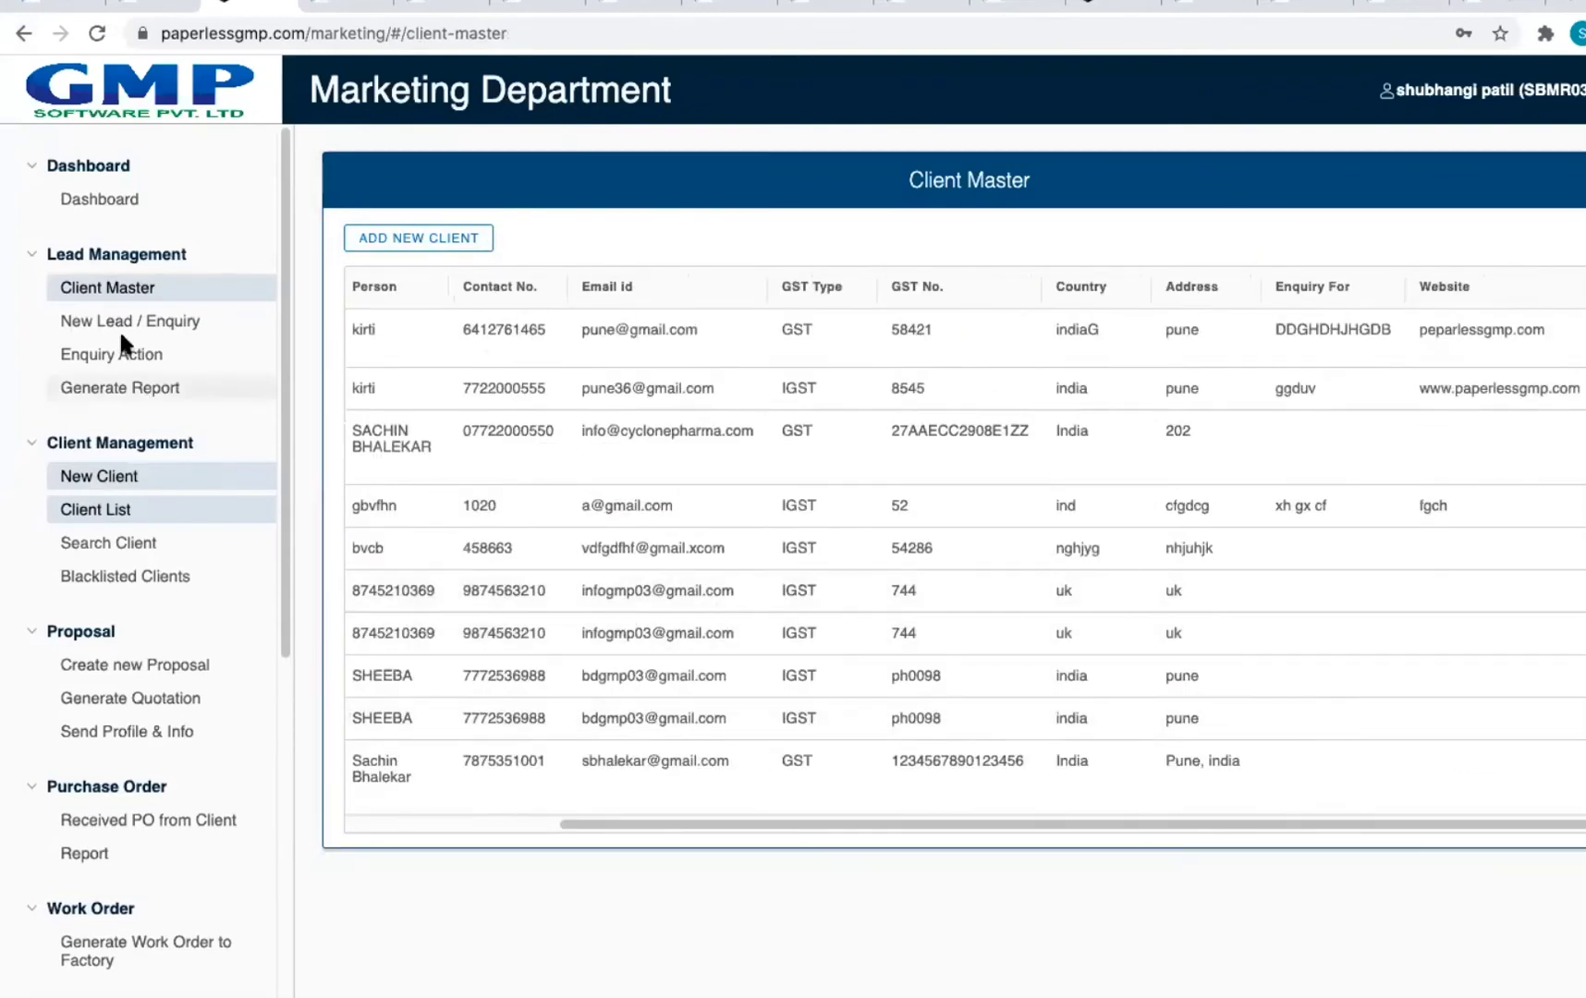
pyautogui.click(126, 356)
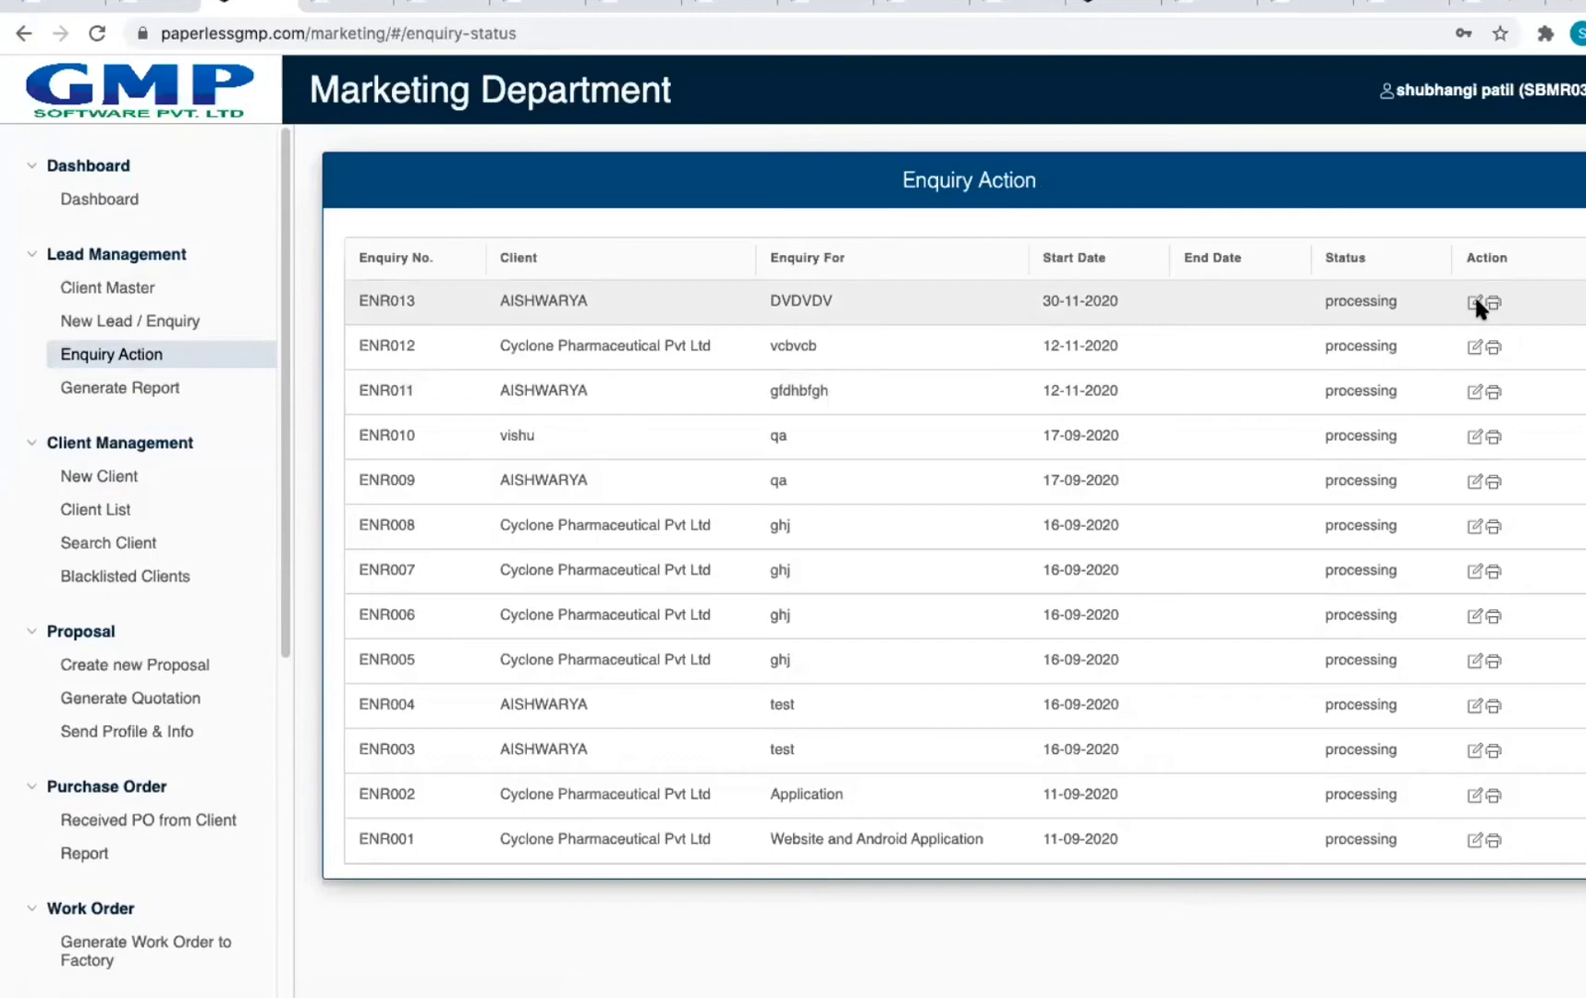
# Step: Open enquiry ENR013 for editing, scroll the enquiries, then open Lead Management's Generate Report
pyautogui.click(1475, 301)
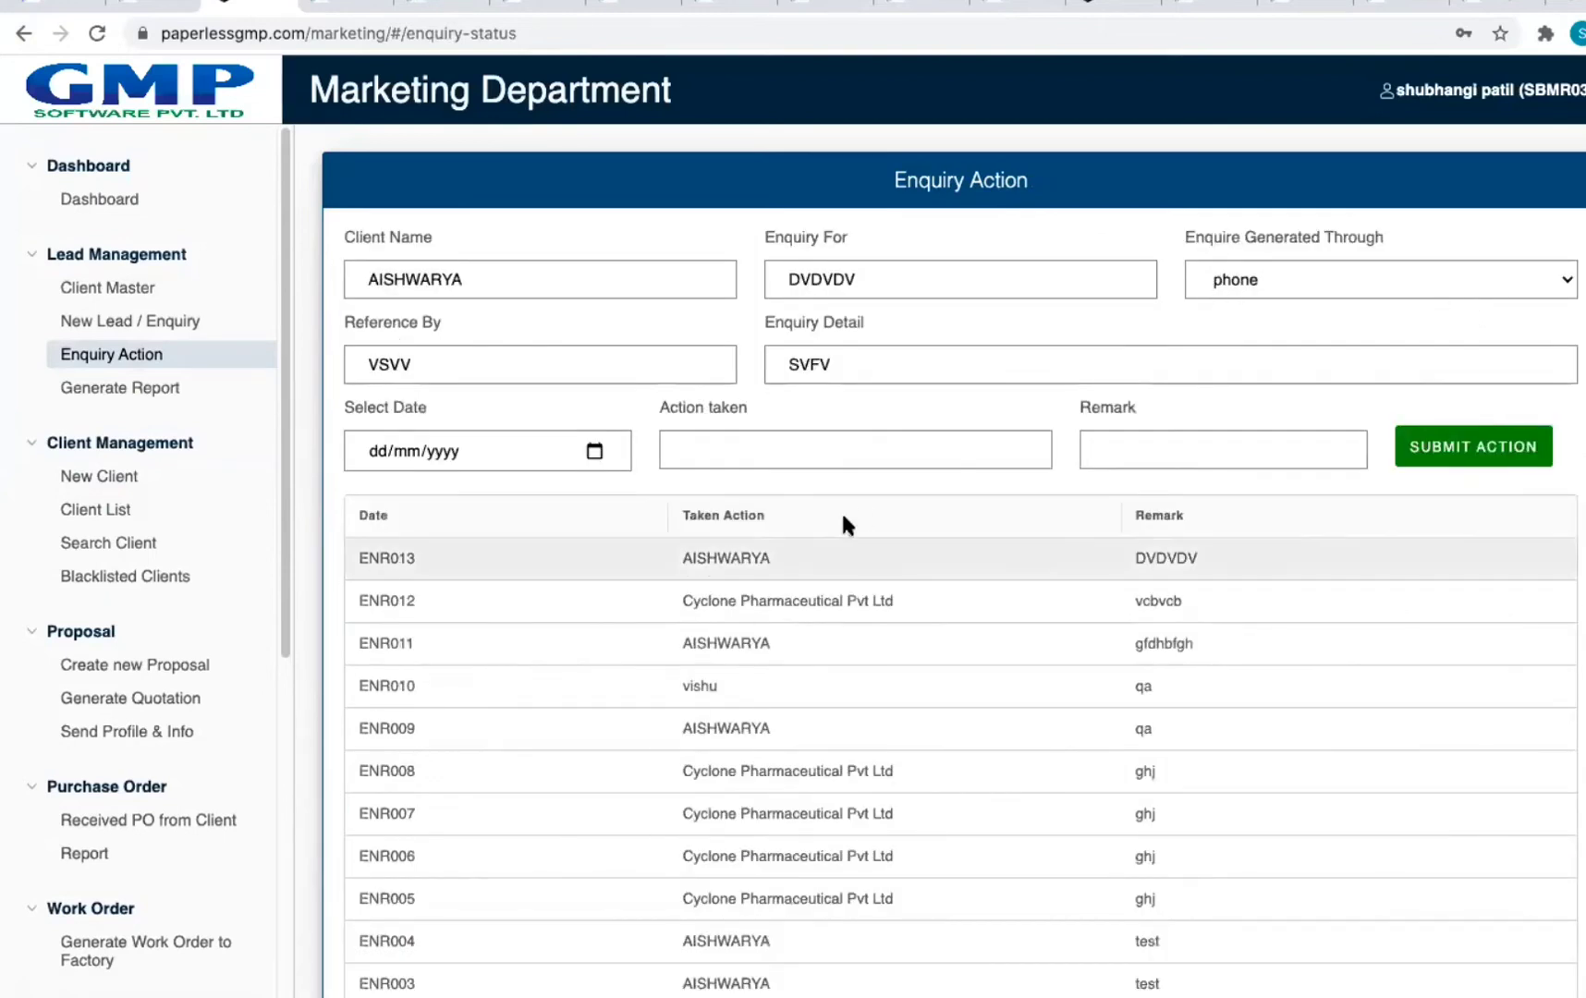
pyautogui.scroll(-3, 848, 493)
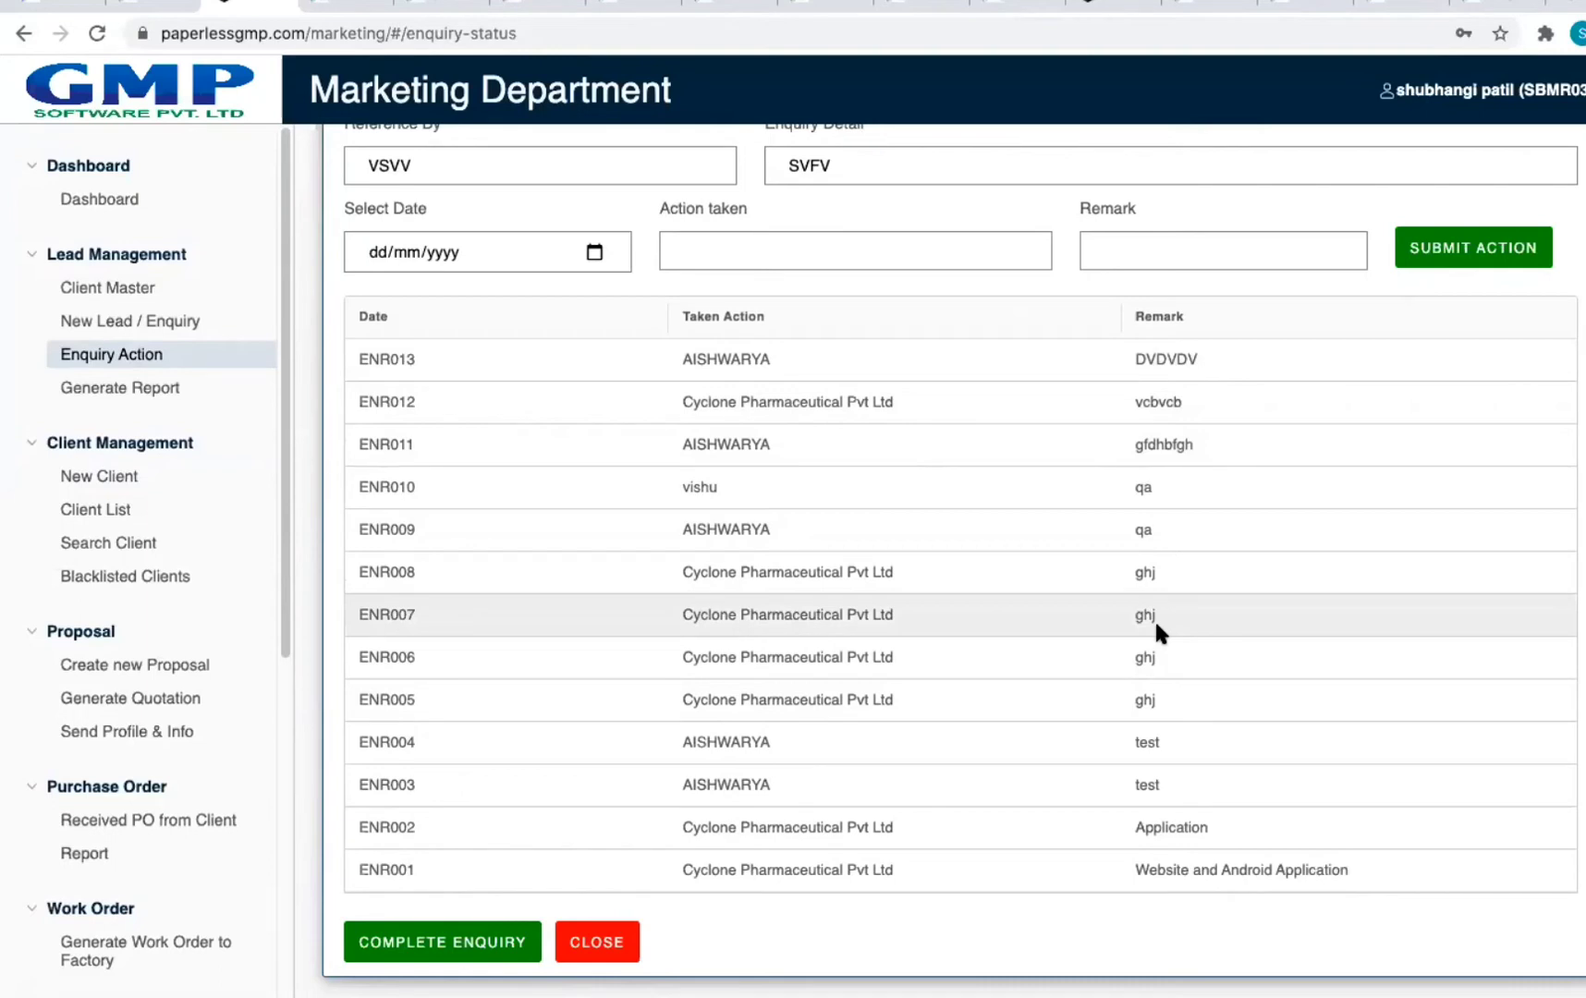
pyautogui.scroll(-1, 1252, 621)
pyautogui.scroll(3, 1252, 618)
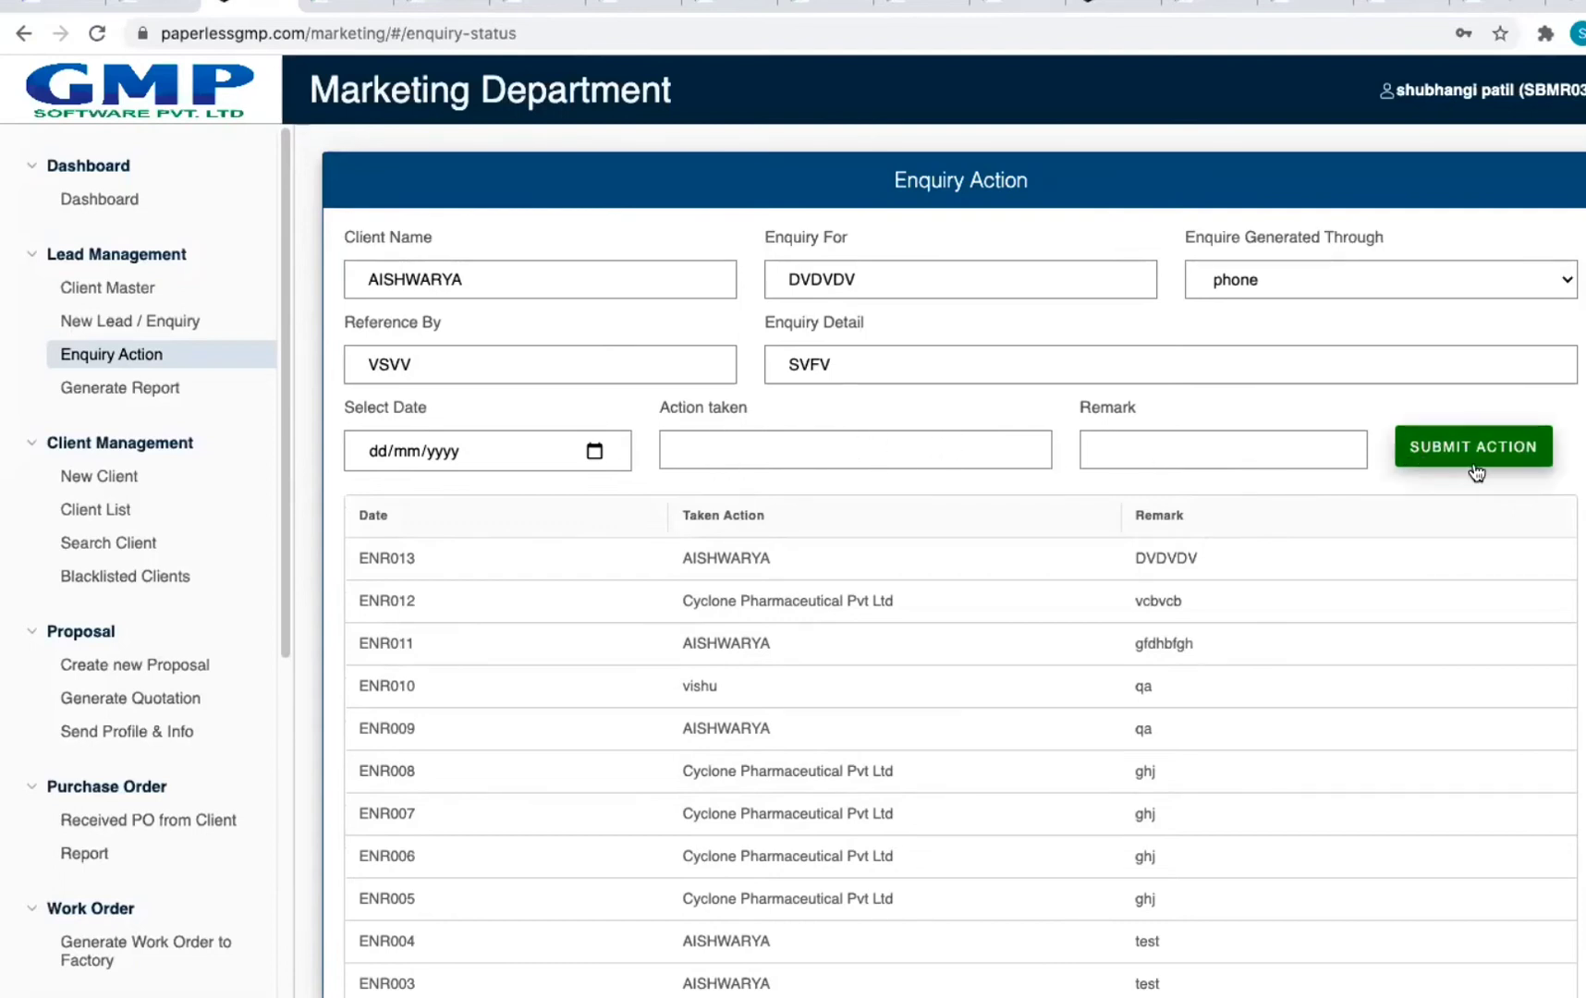
pyautogui.click(159, 389)
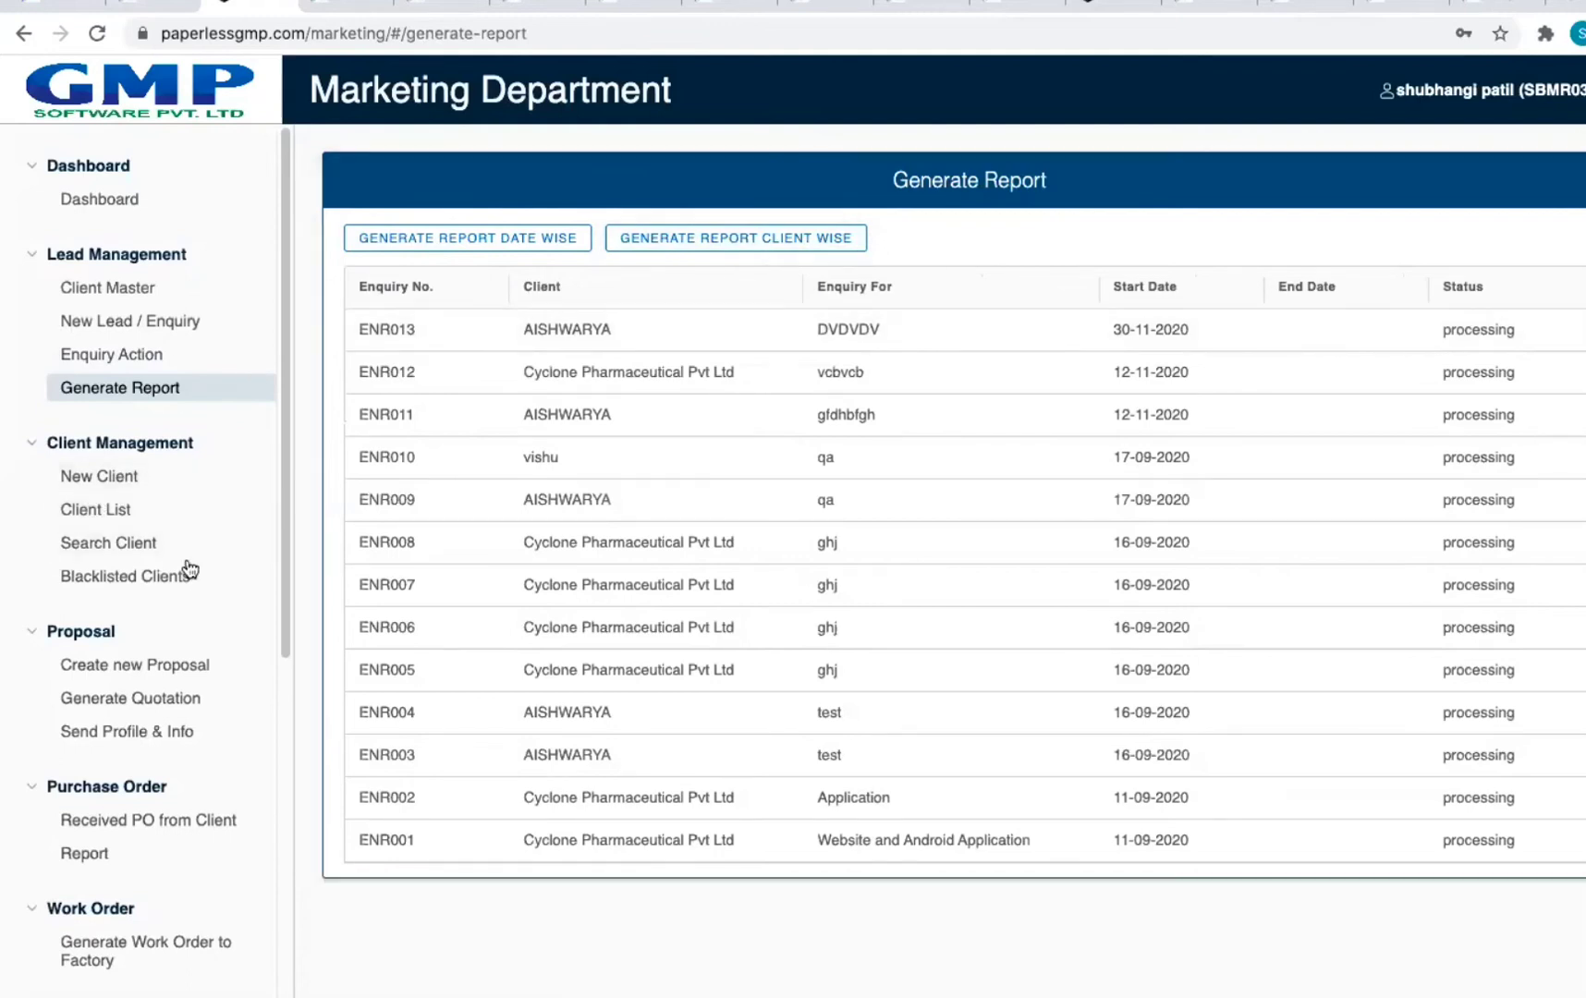
# Step: Flip between the Human Resource, Management and Marketing report browser tabs
pyautogui.click(347, 5)
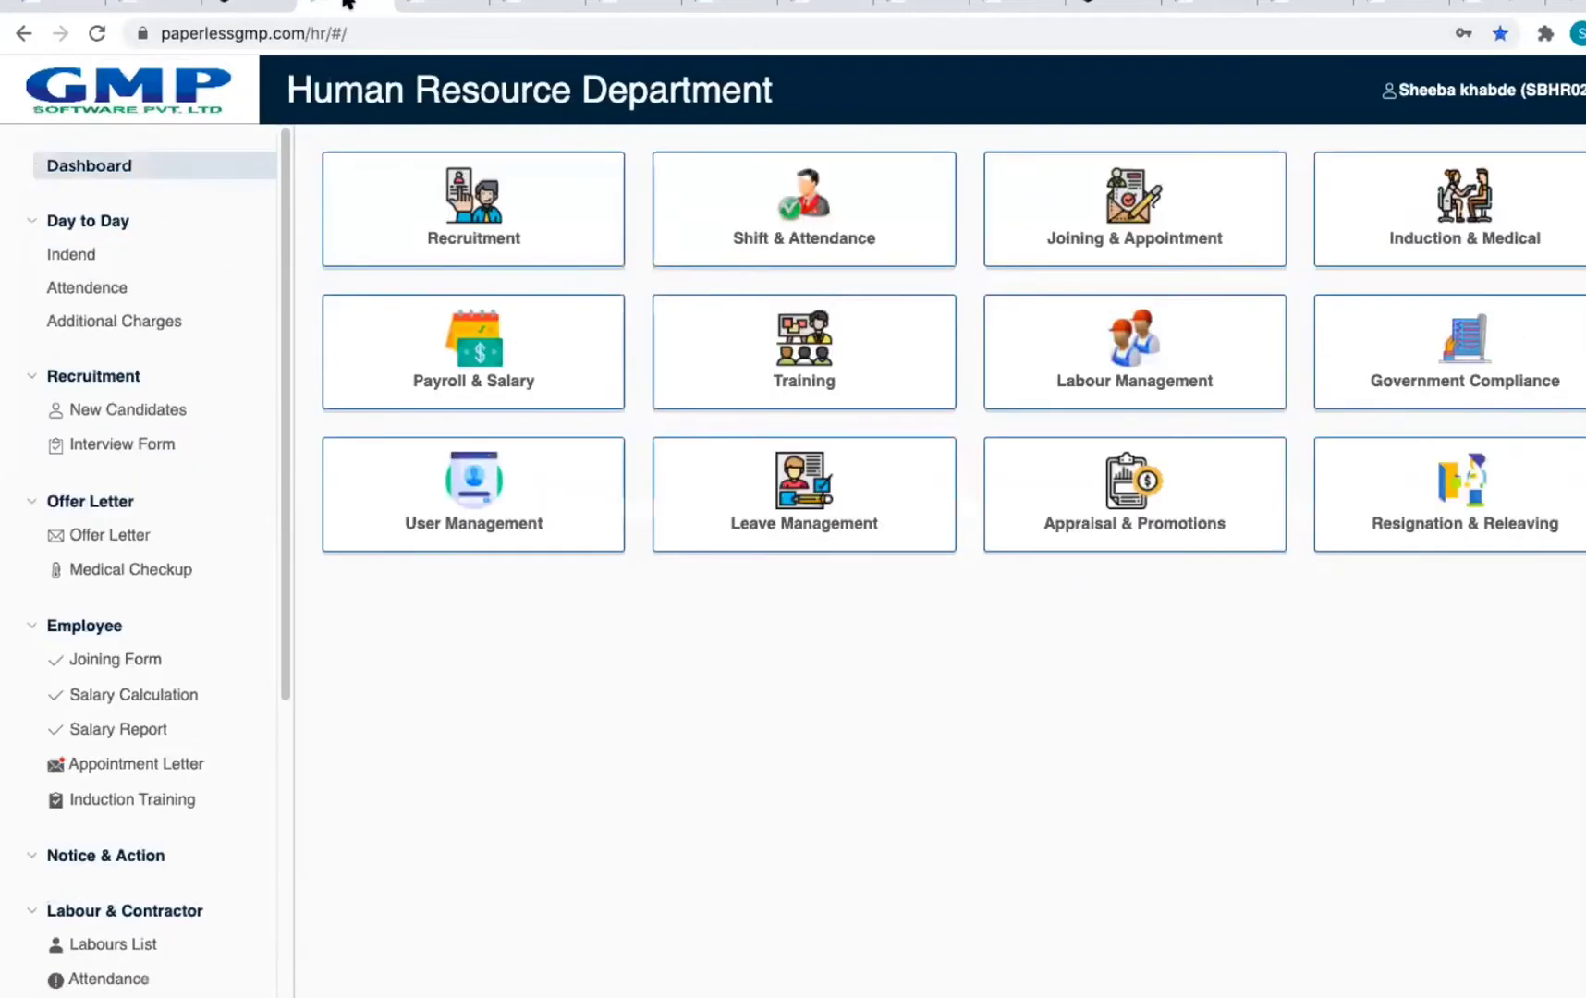
pyautogui.click(245, 8)
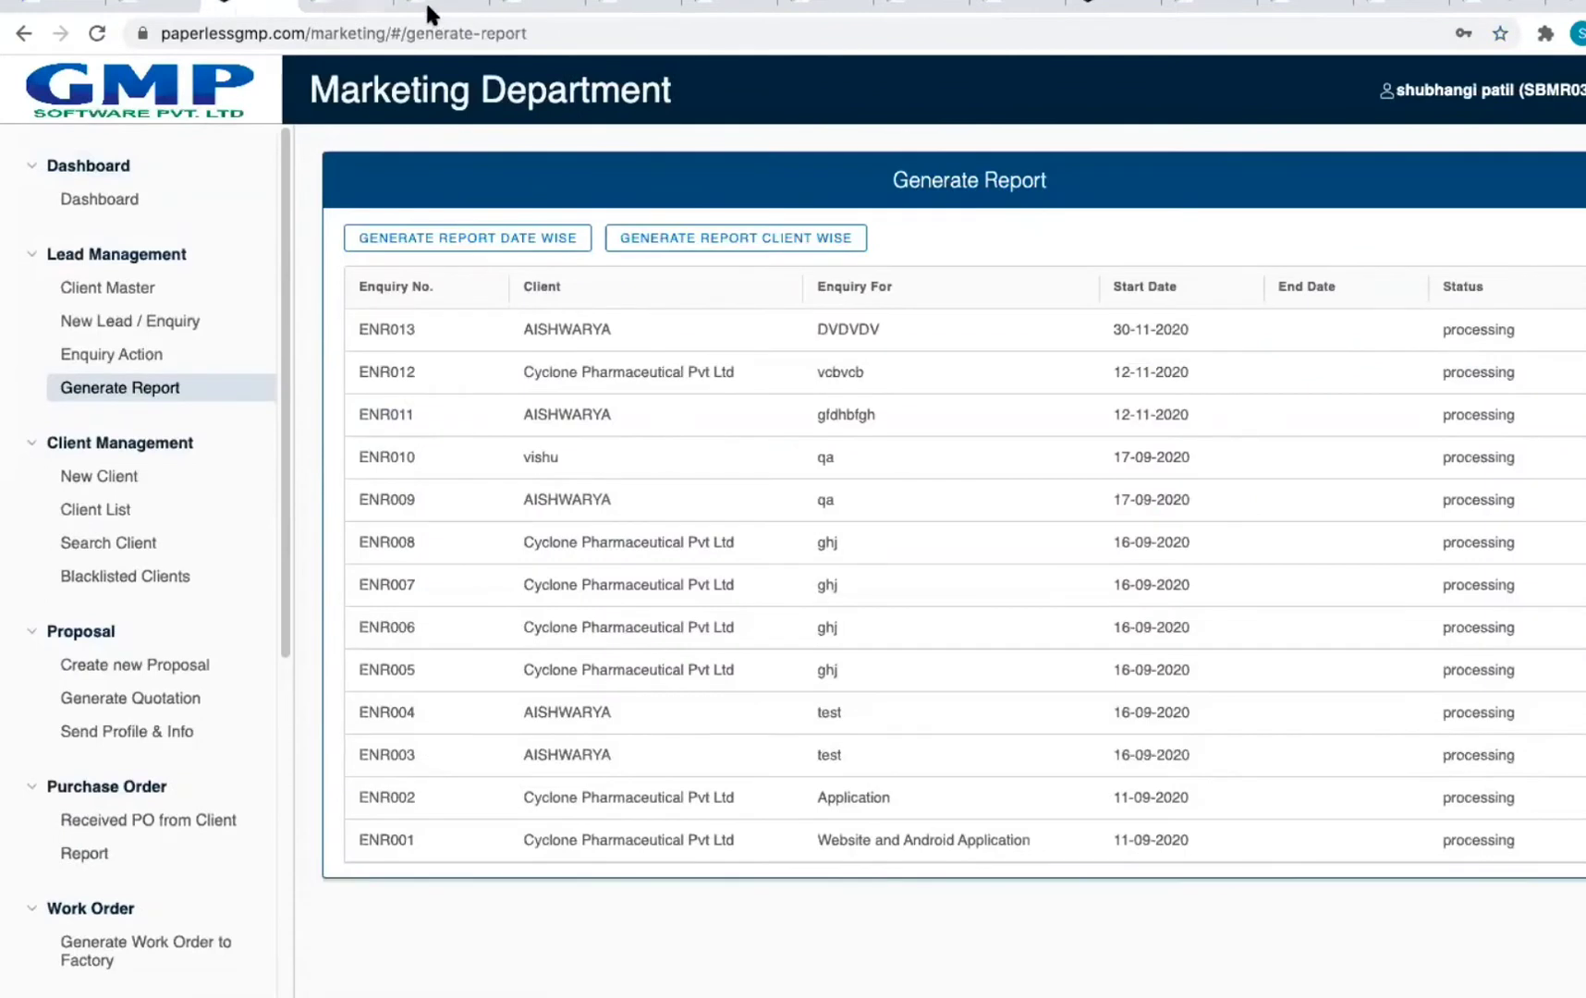
pyautogui.click(347, 6)
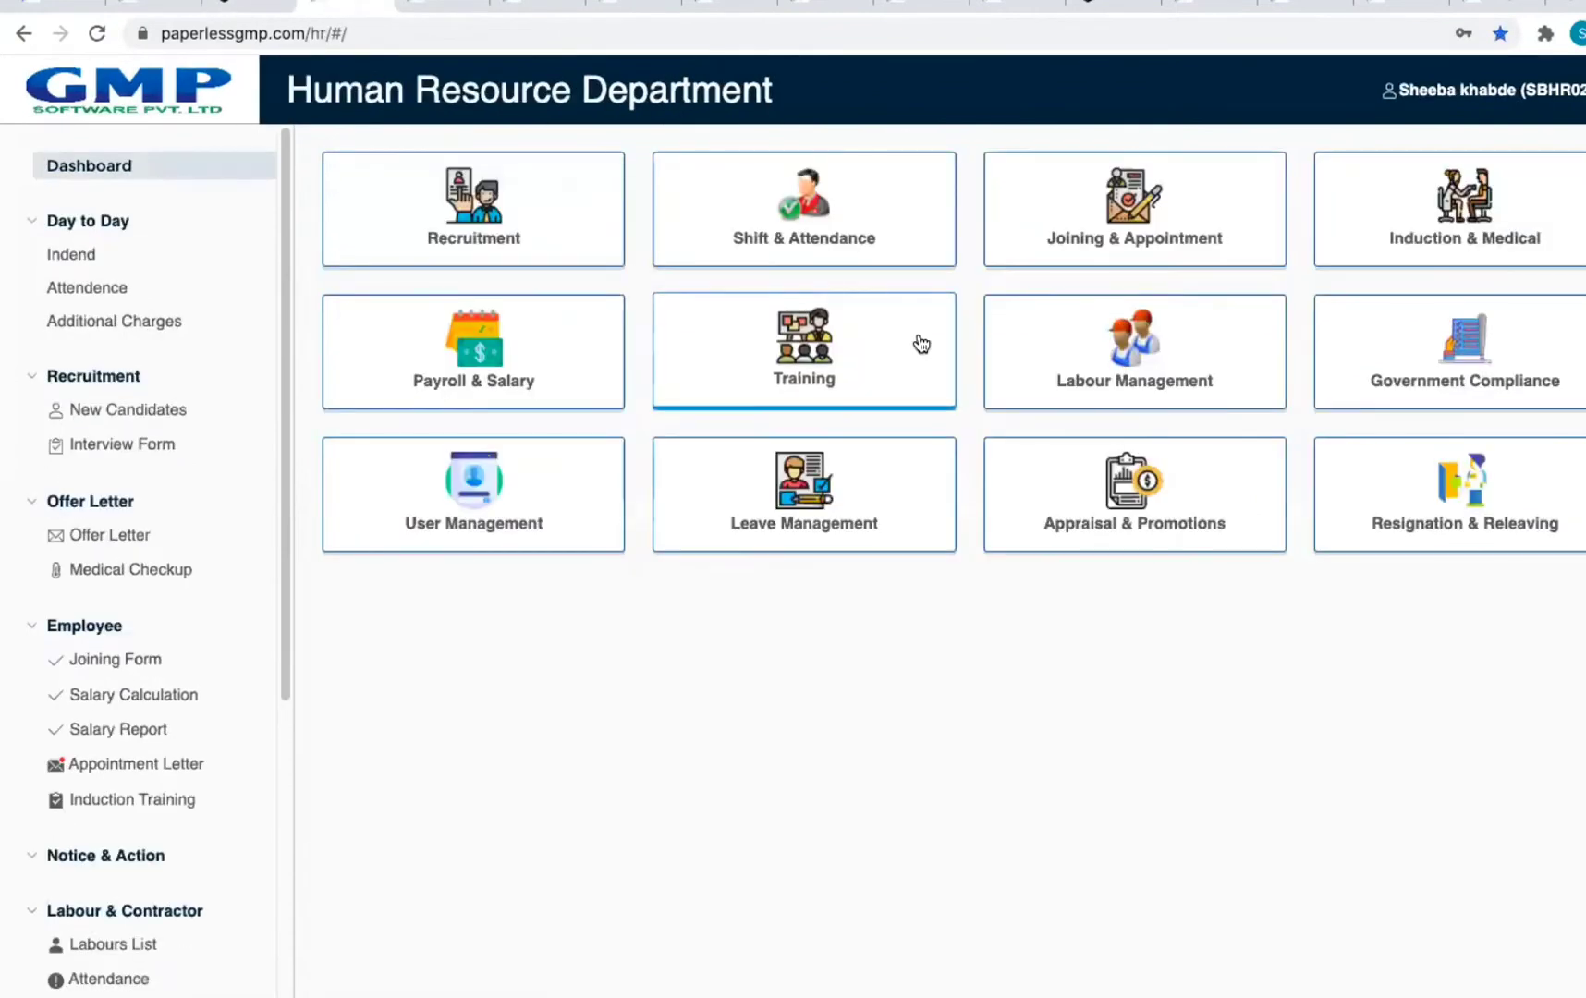
pyautogui.click(243, 6)
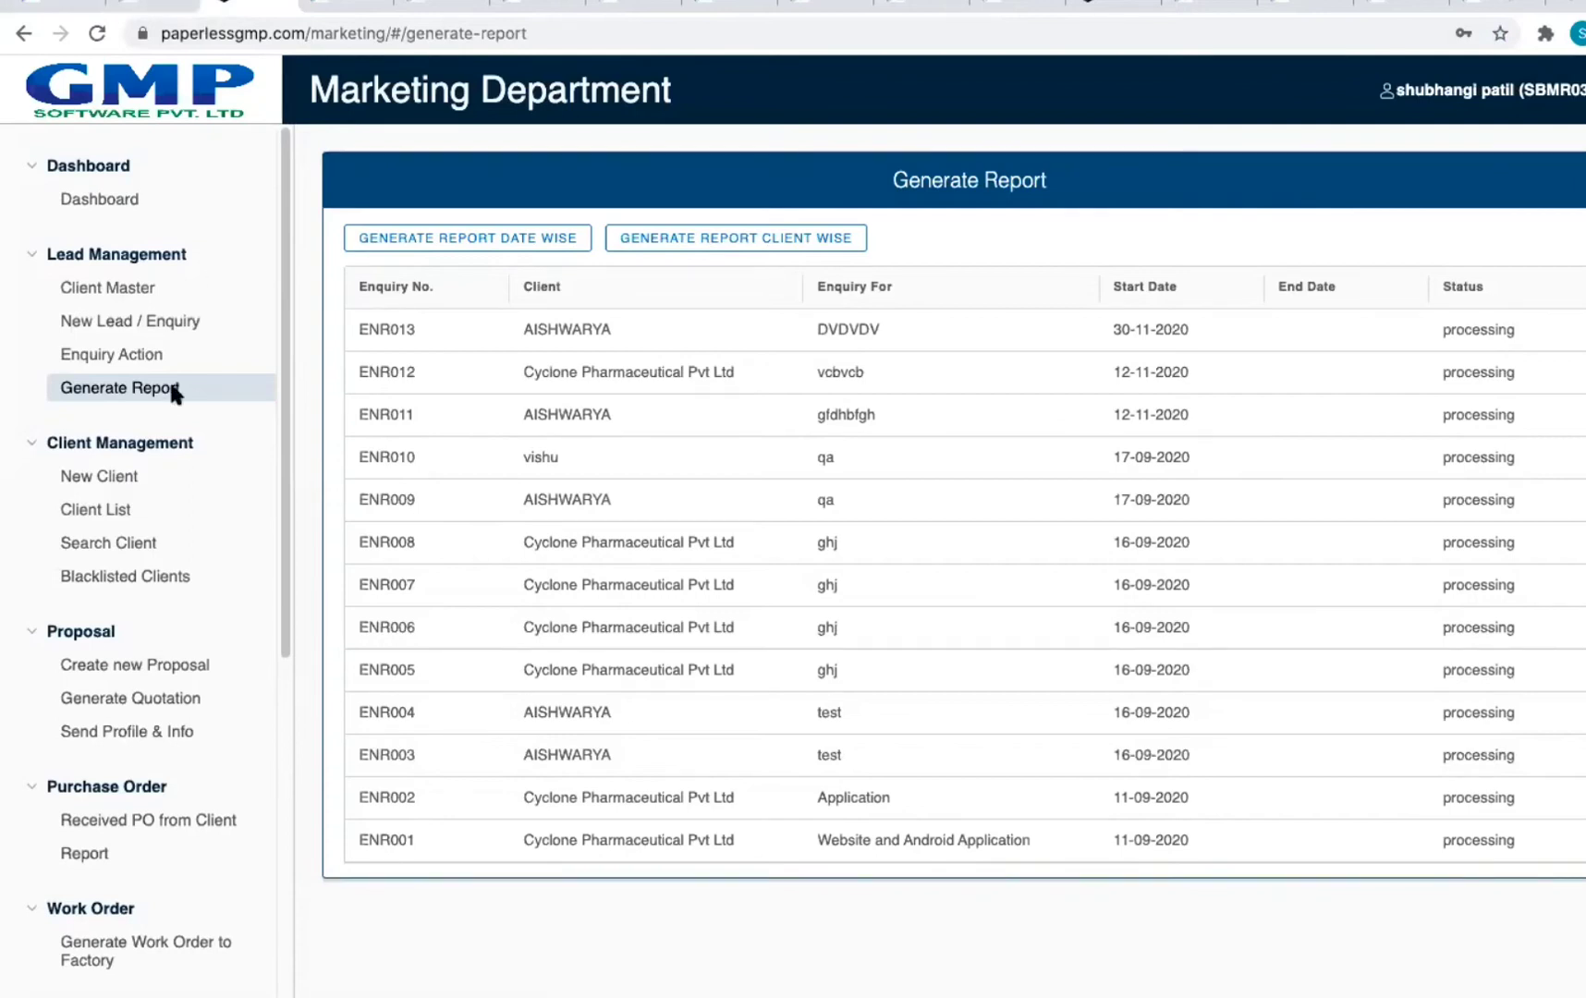
pyautogui.click(148, 8)
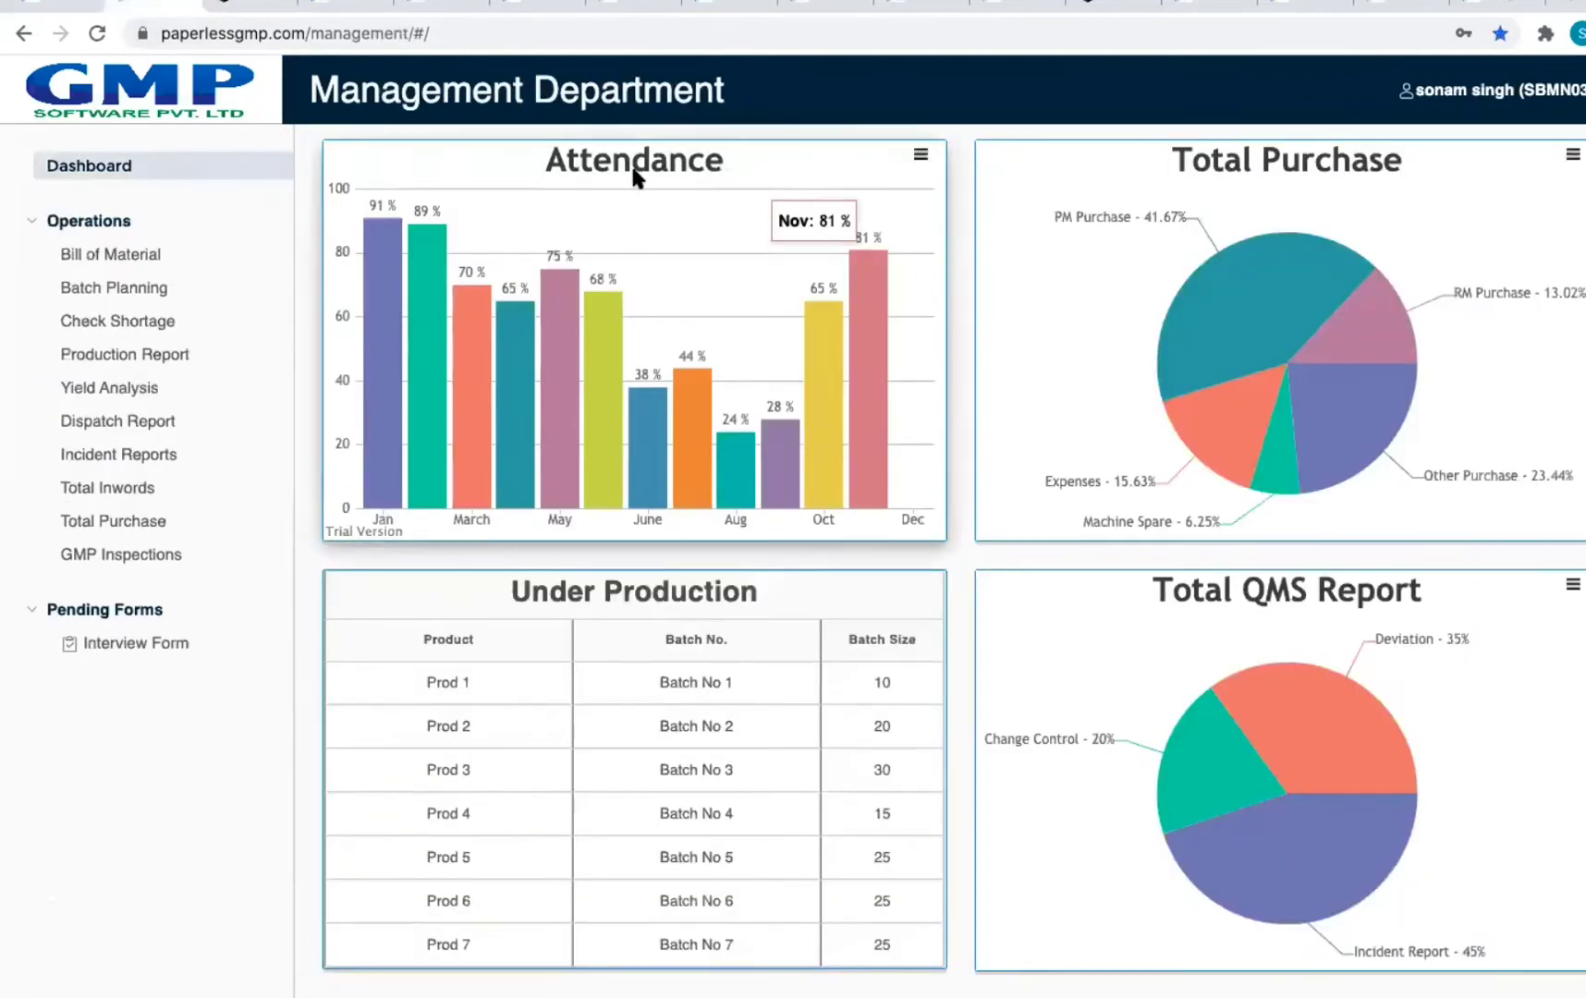
pyautogui.click(241, 8)
# Step: Toggle the Dashboard navigation group, then go back four pages to the Marketing dashboard
pyautogui.click(201, 174)
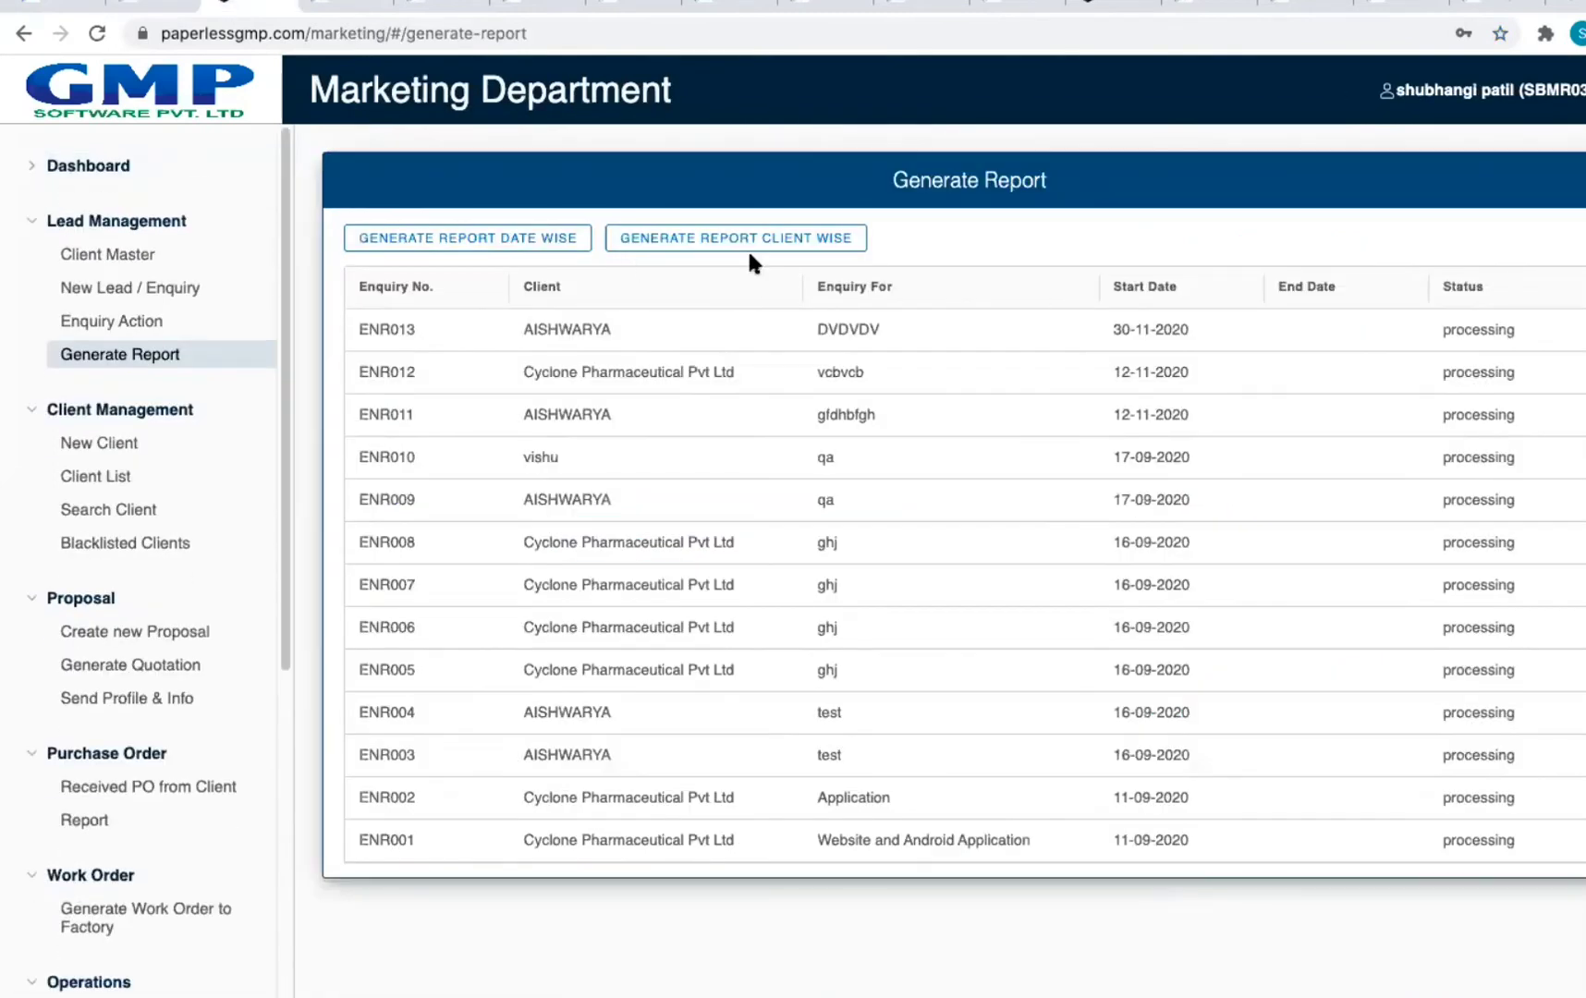
pyautogui.click(95, 166)
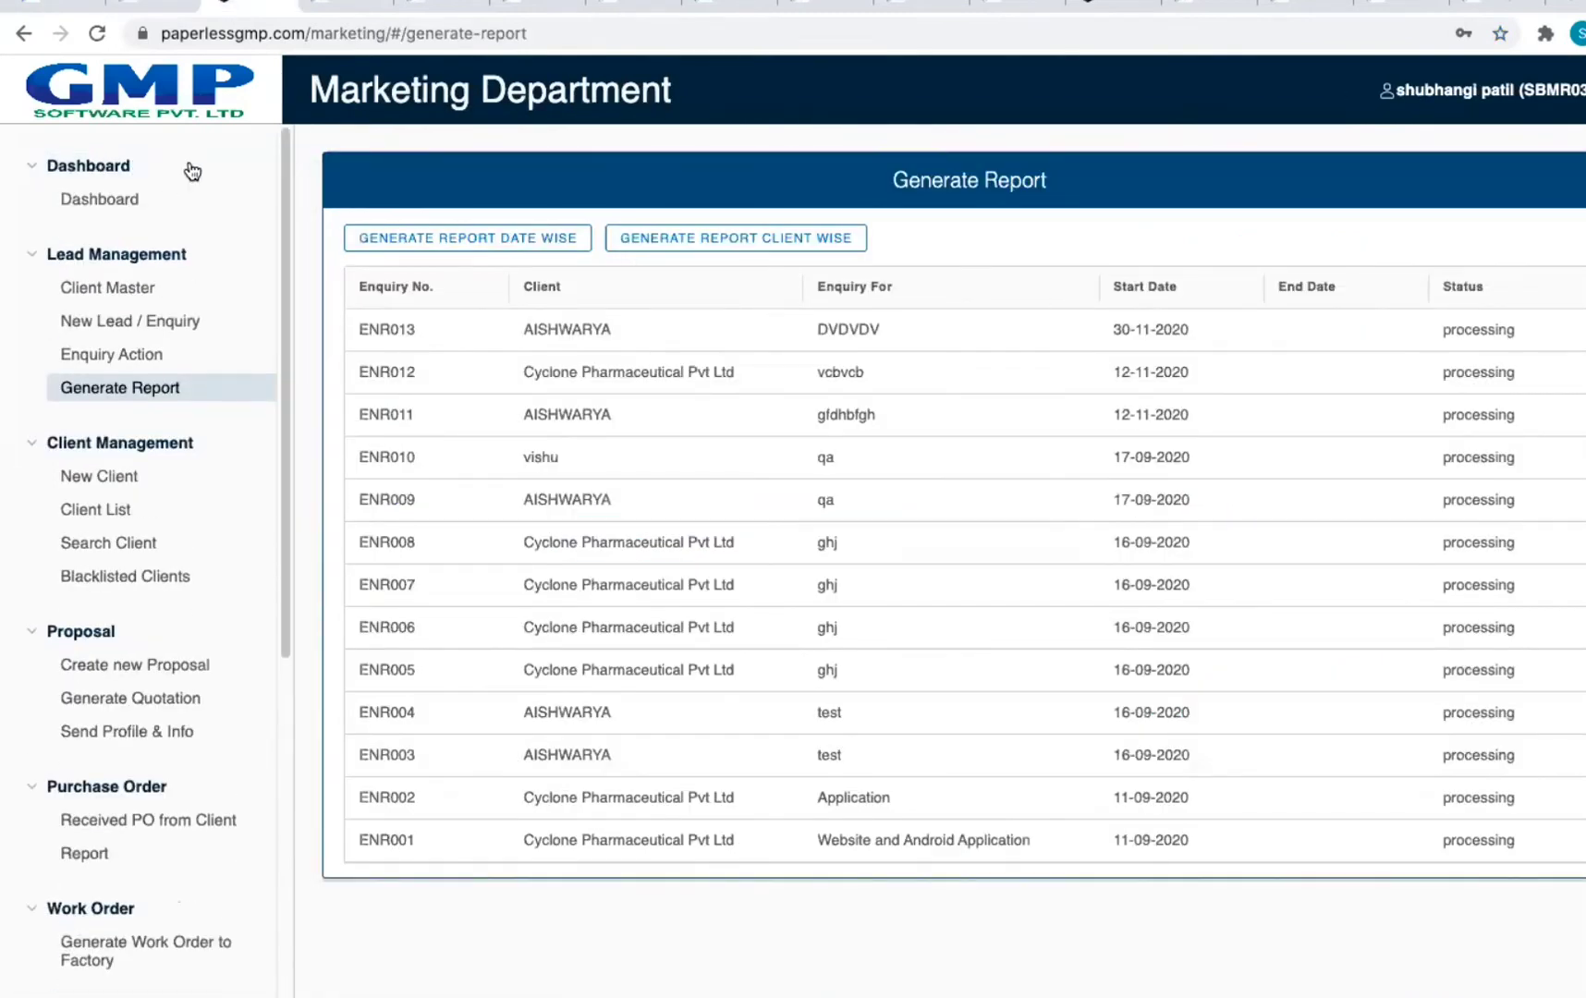
pyautogui.click(23, 34)
pyautogui.click(24, 34)
pyautogui.click(23, 34)
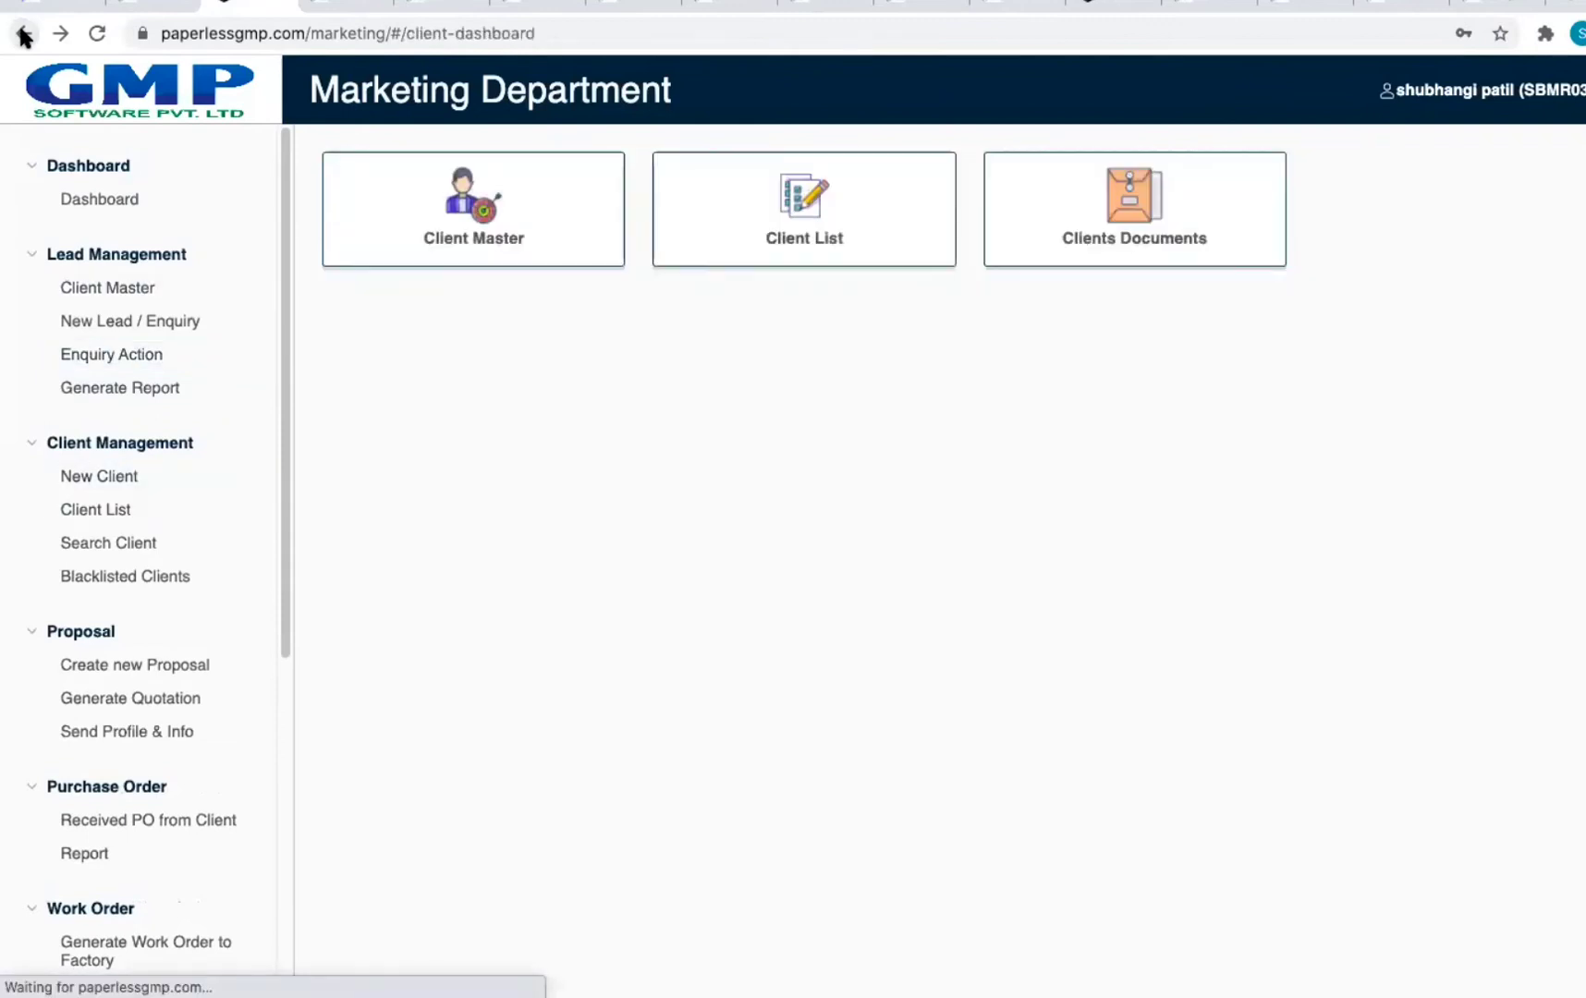
pyautogui.click(23, 34)
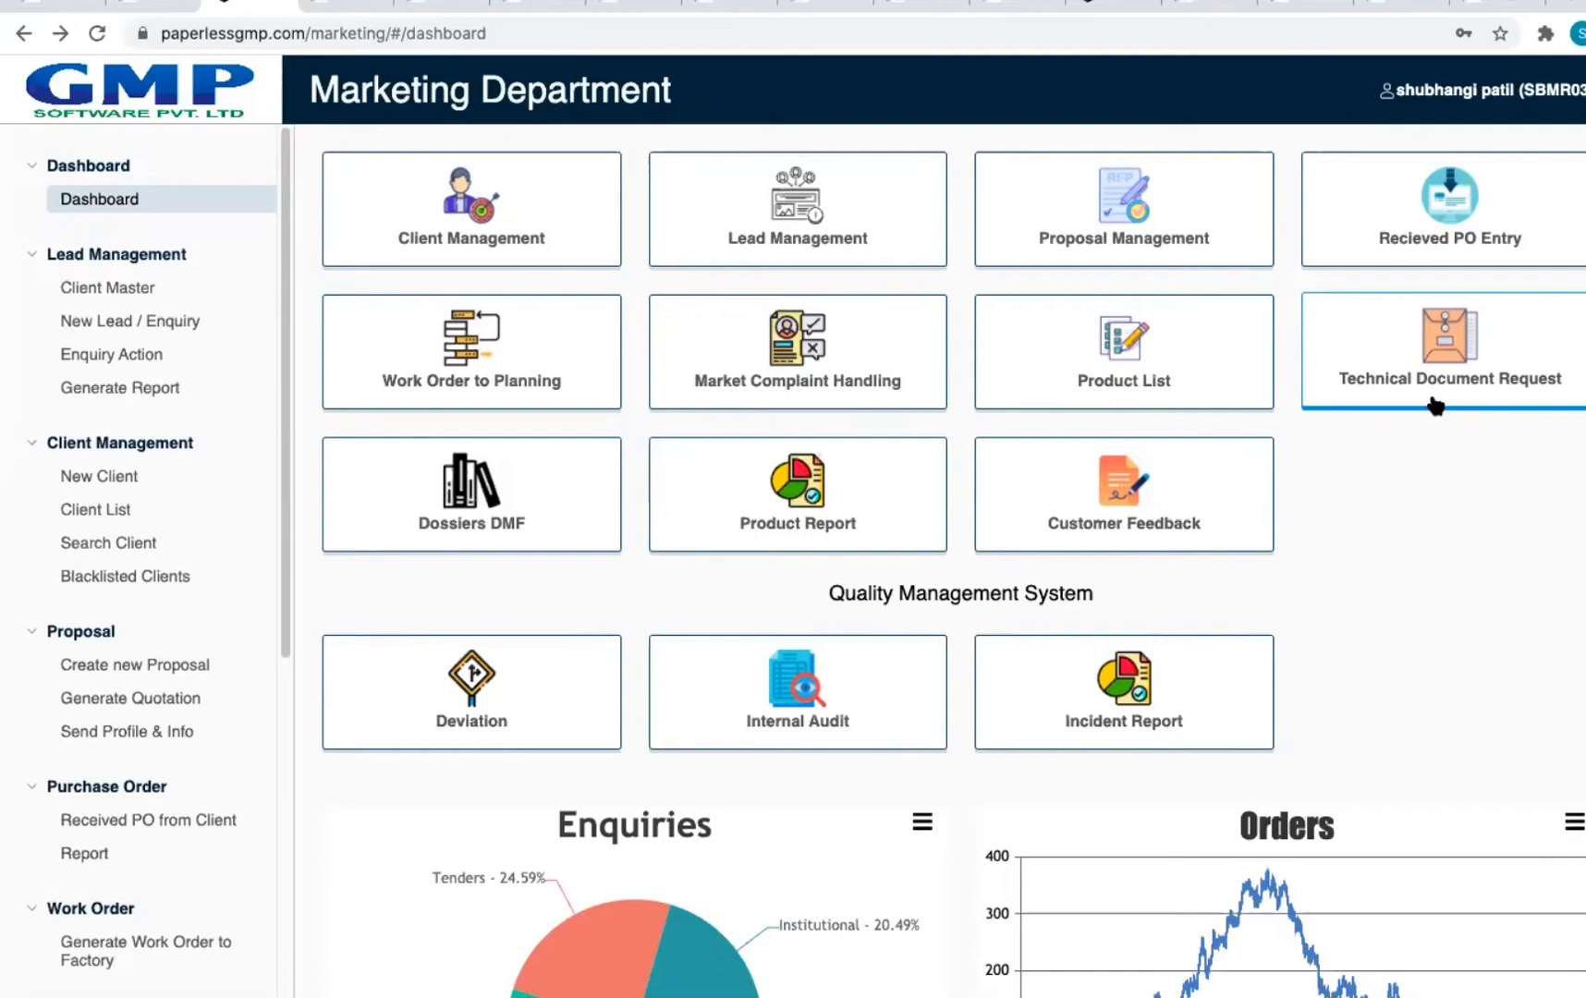
pyautogui.scroll(-3, 1259, 558)
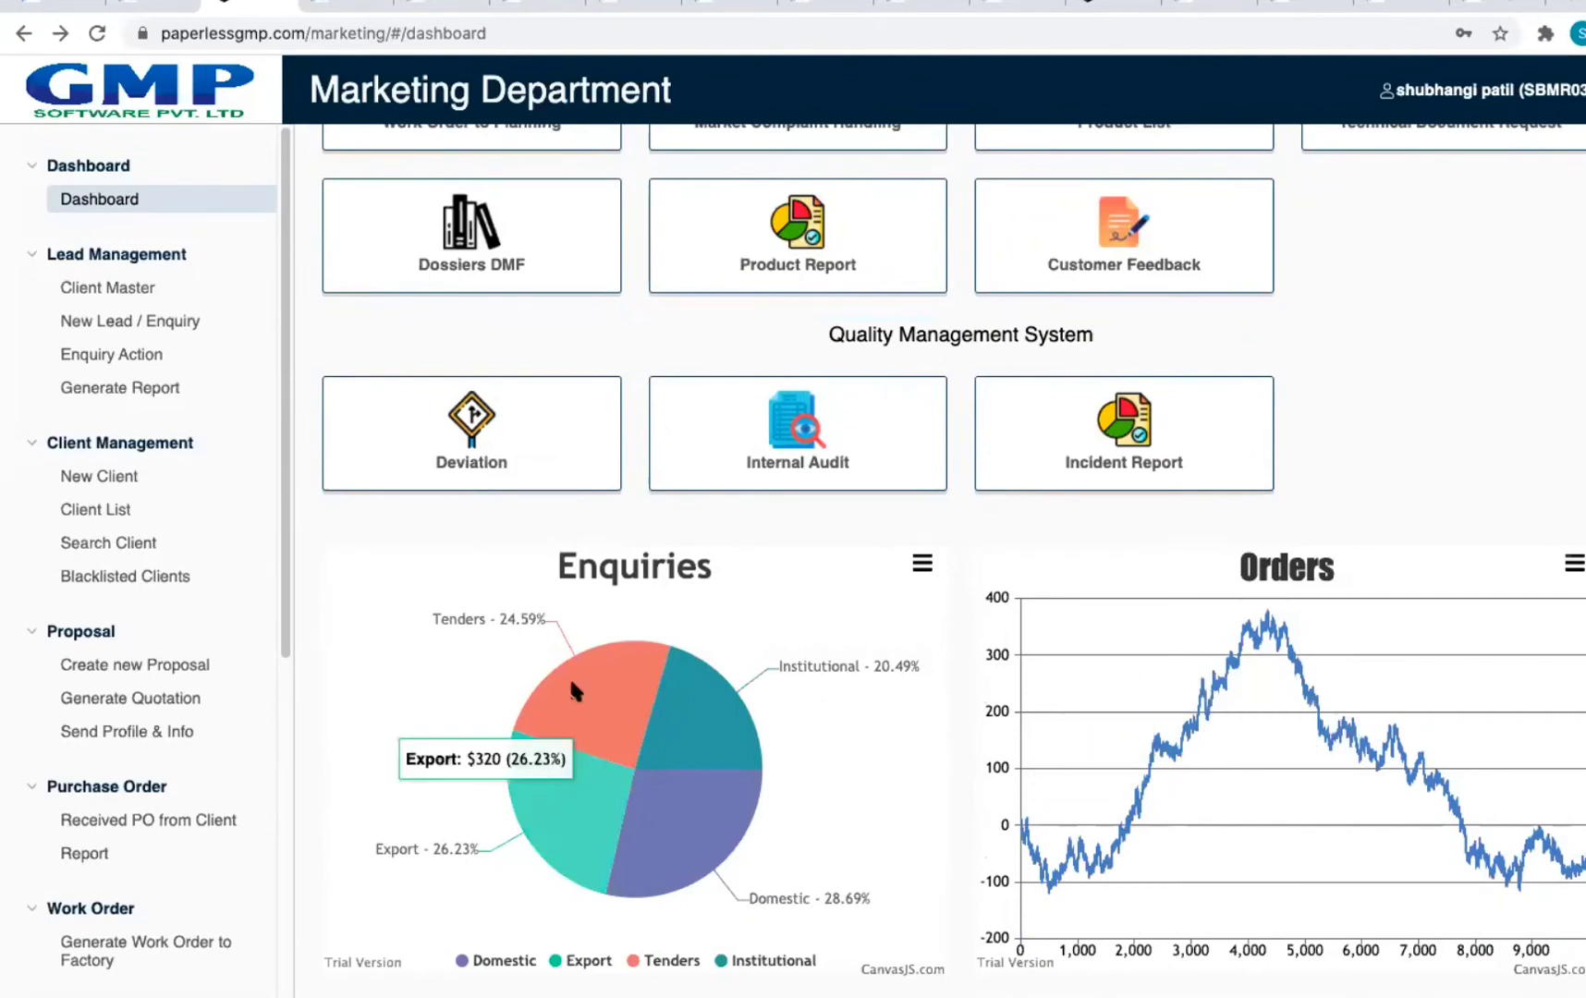
pyautogui.scroll(3, 914, 444)
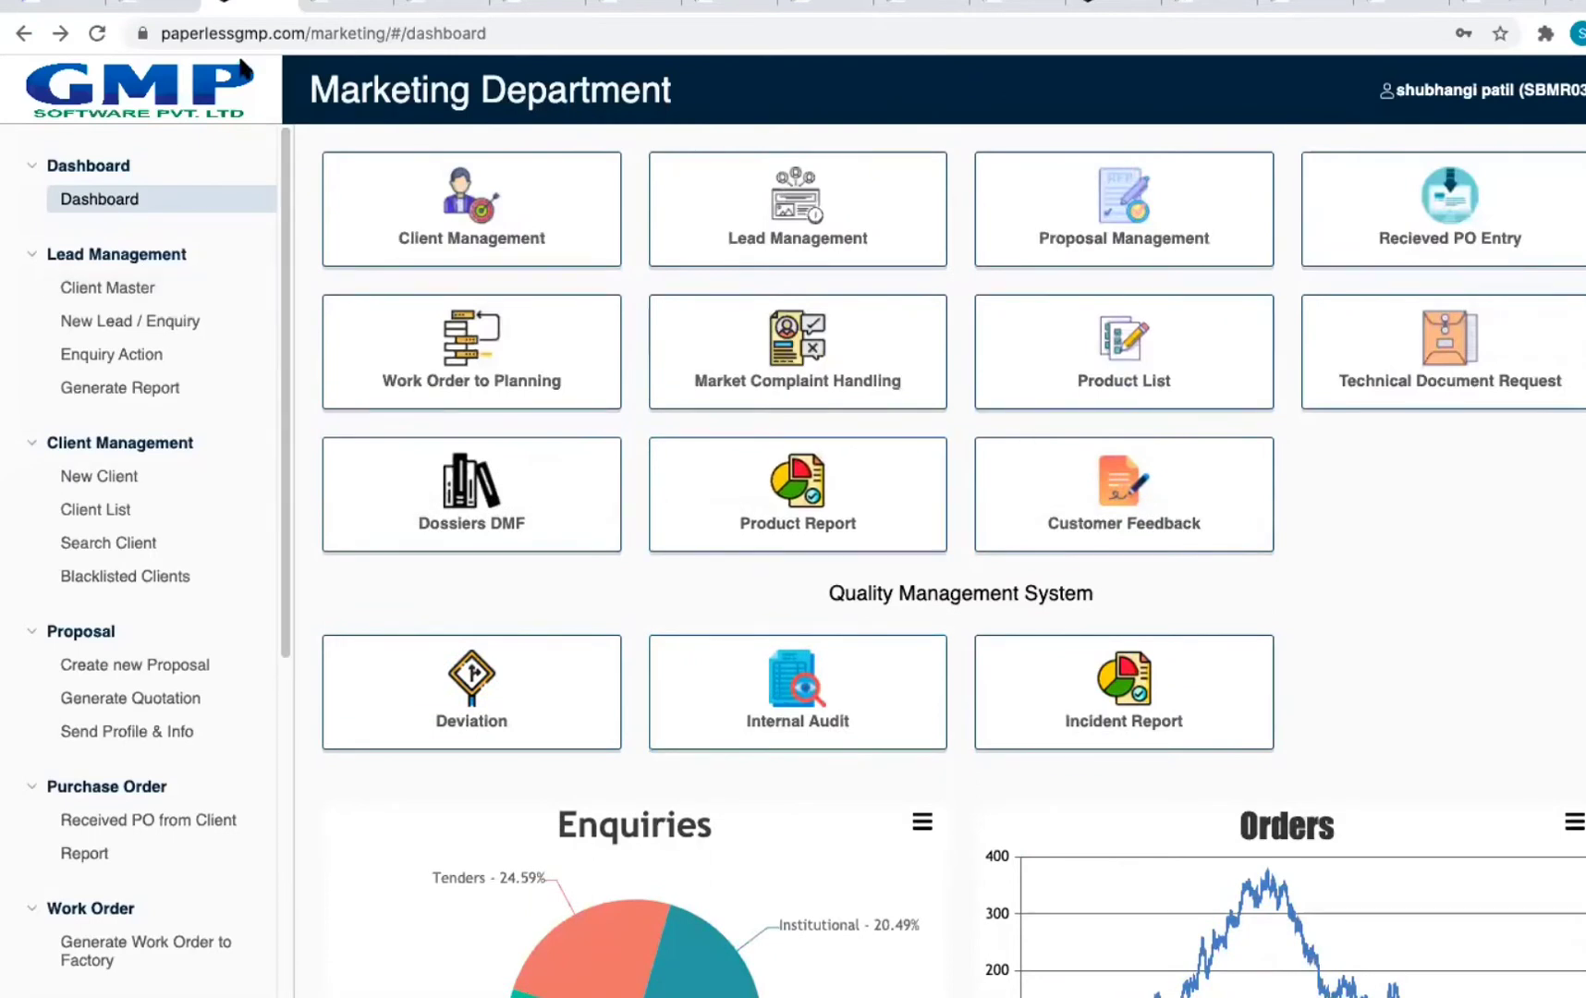
pyautogui.click(337, 3)
pyautogui.click(226, 4)
pyautogui.moveTo(310, 34); pyautogui.dragTo(515, 33)
pyautogui.press('BackSpace')
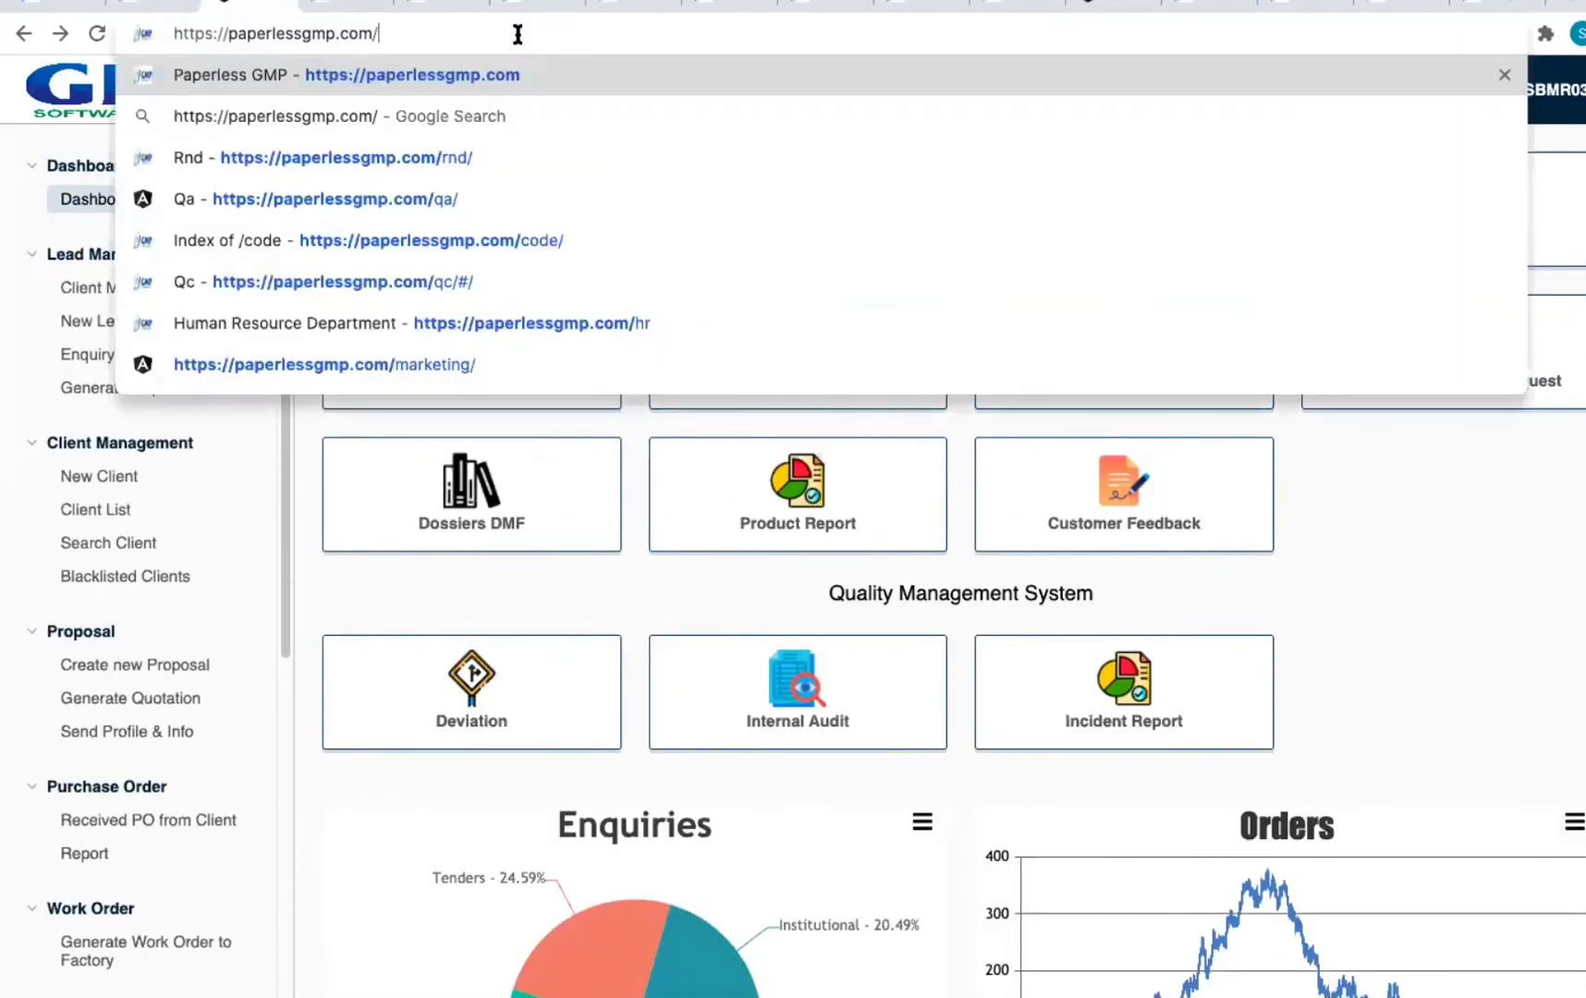
# Step: Load the paperlessgmp.com home page, choose the Planning module and log in
pyautogui.press('Return')
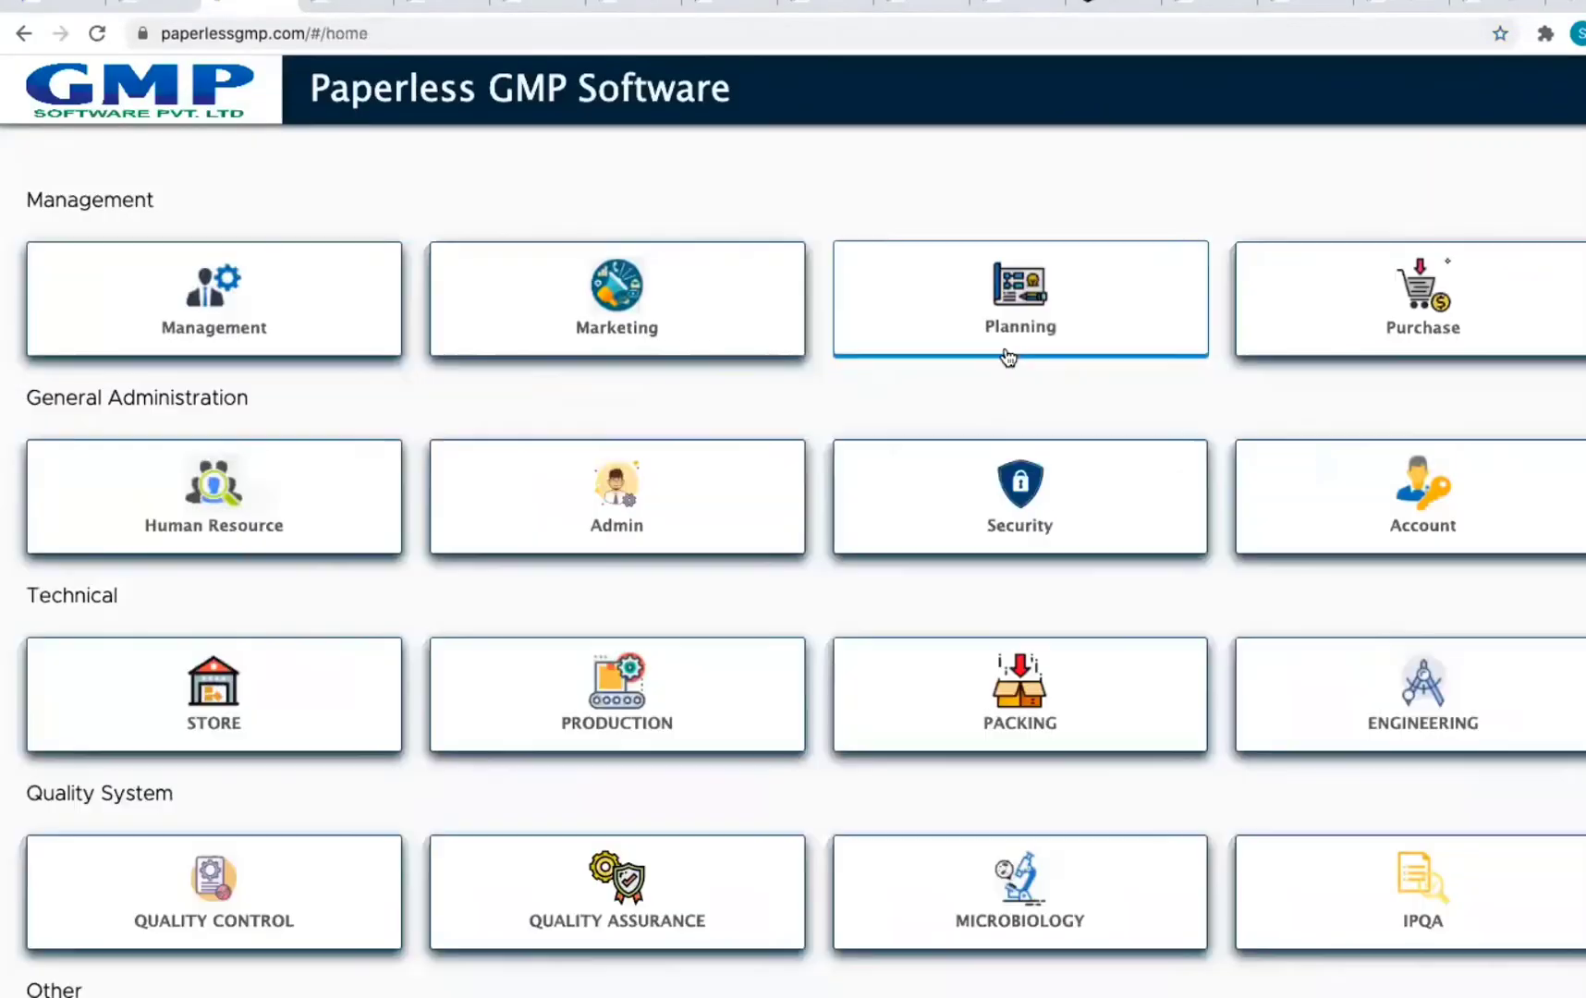
pyautogui.click(1007, 358)
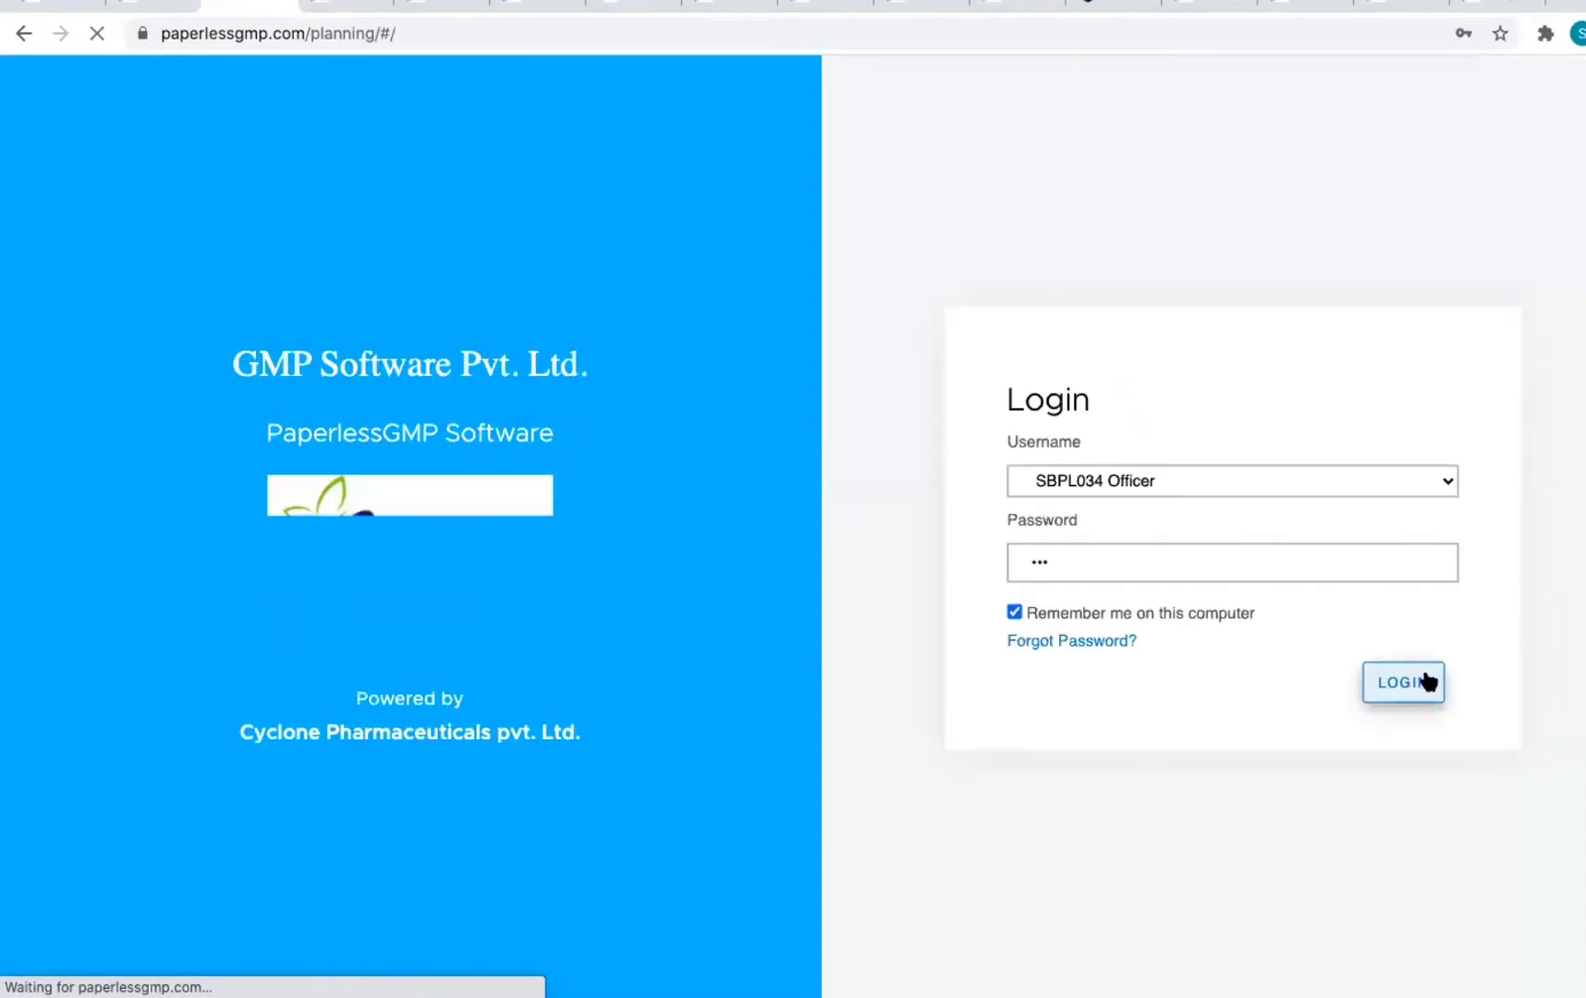
pyautogui.click(1427, 683)
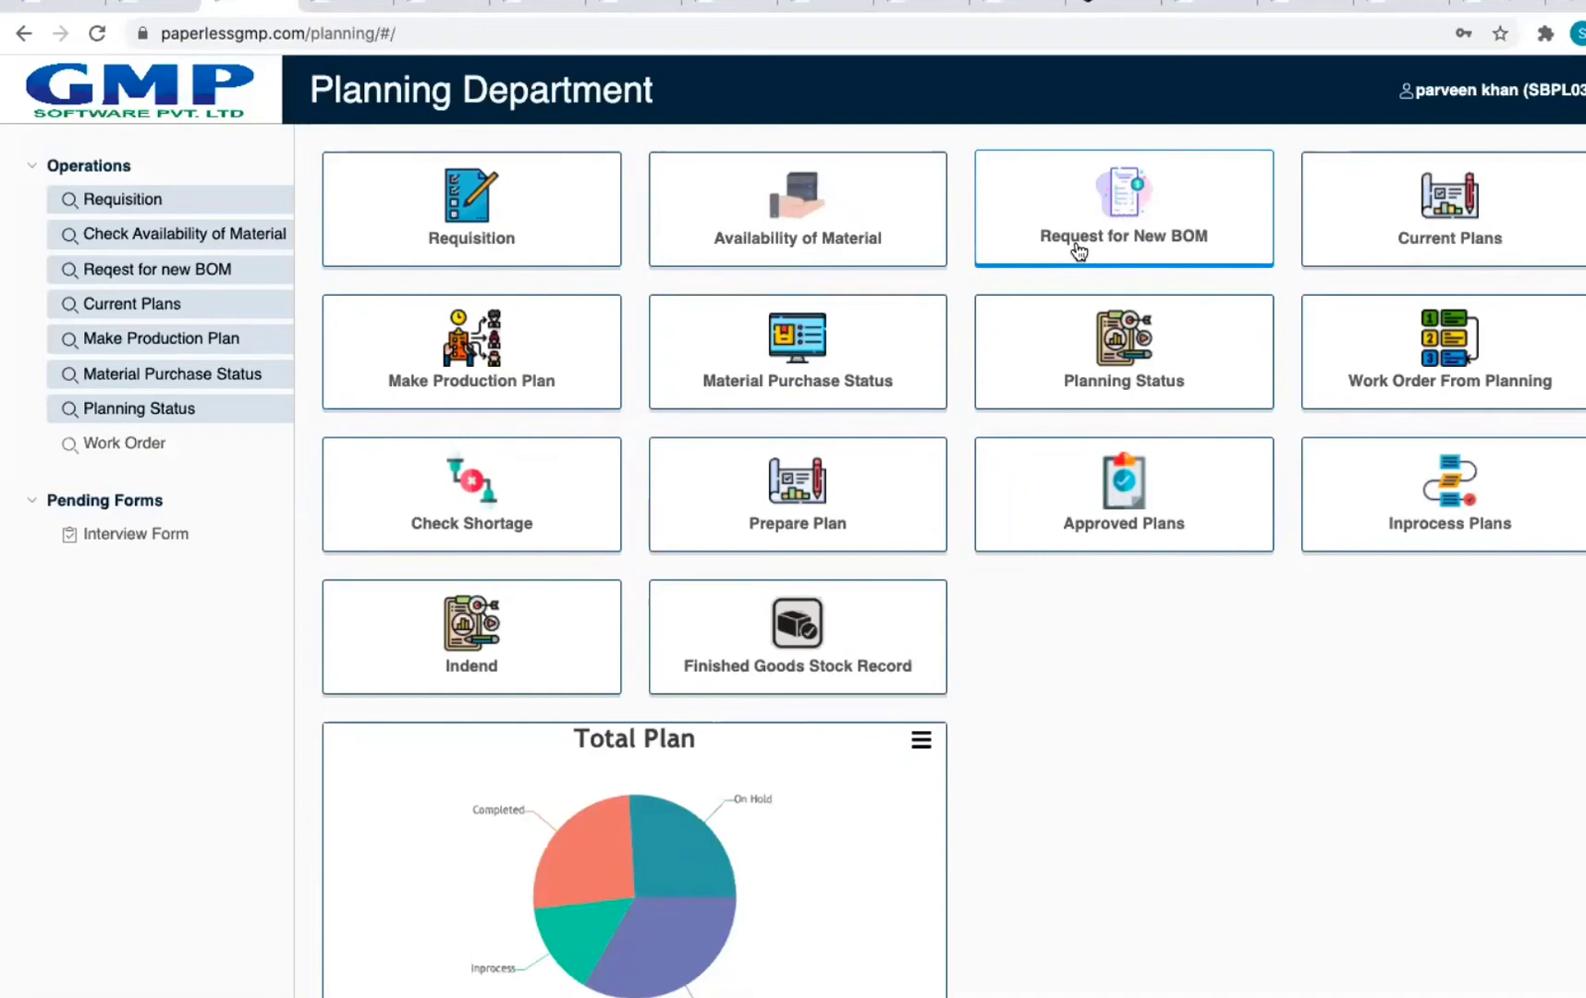
# Step: Try the Make Production Plan tile, then switch to the Human Resource Department tab
pyautogui.click(461, 381)
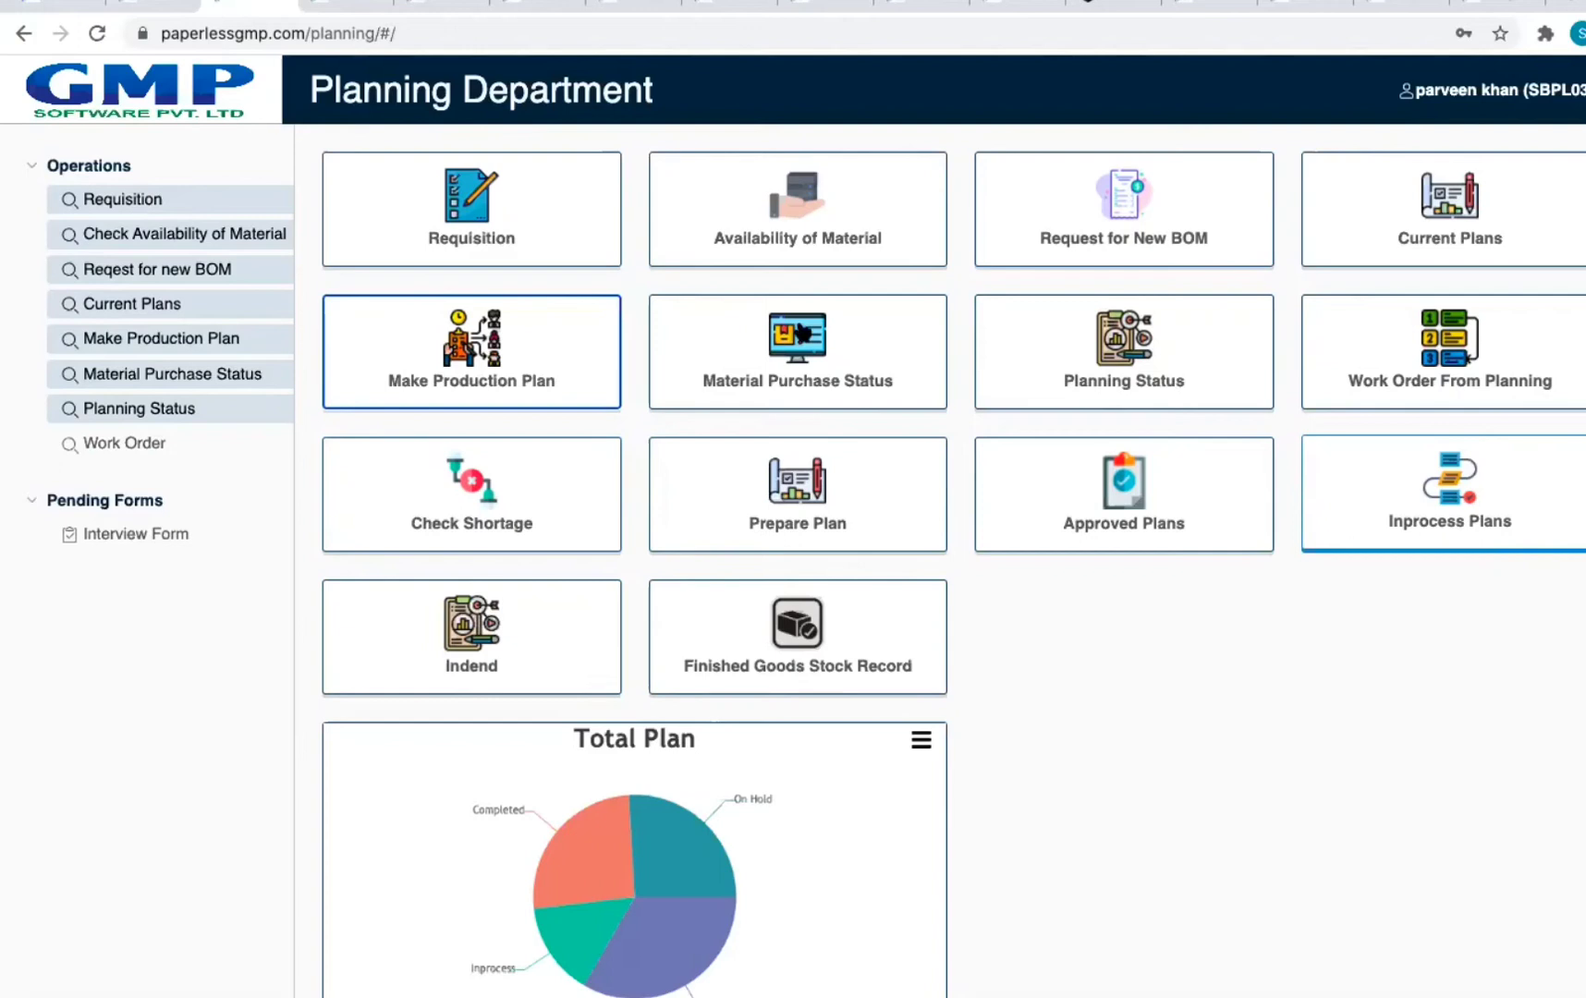
pyautogui.click(351, 8)
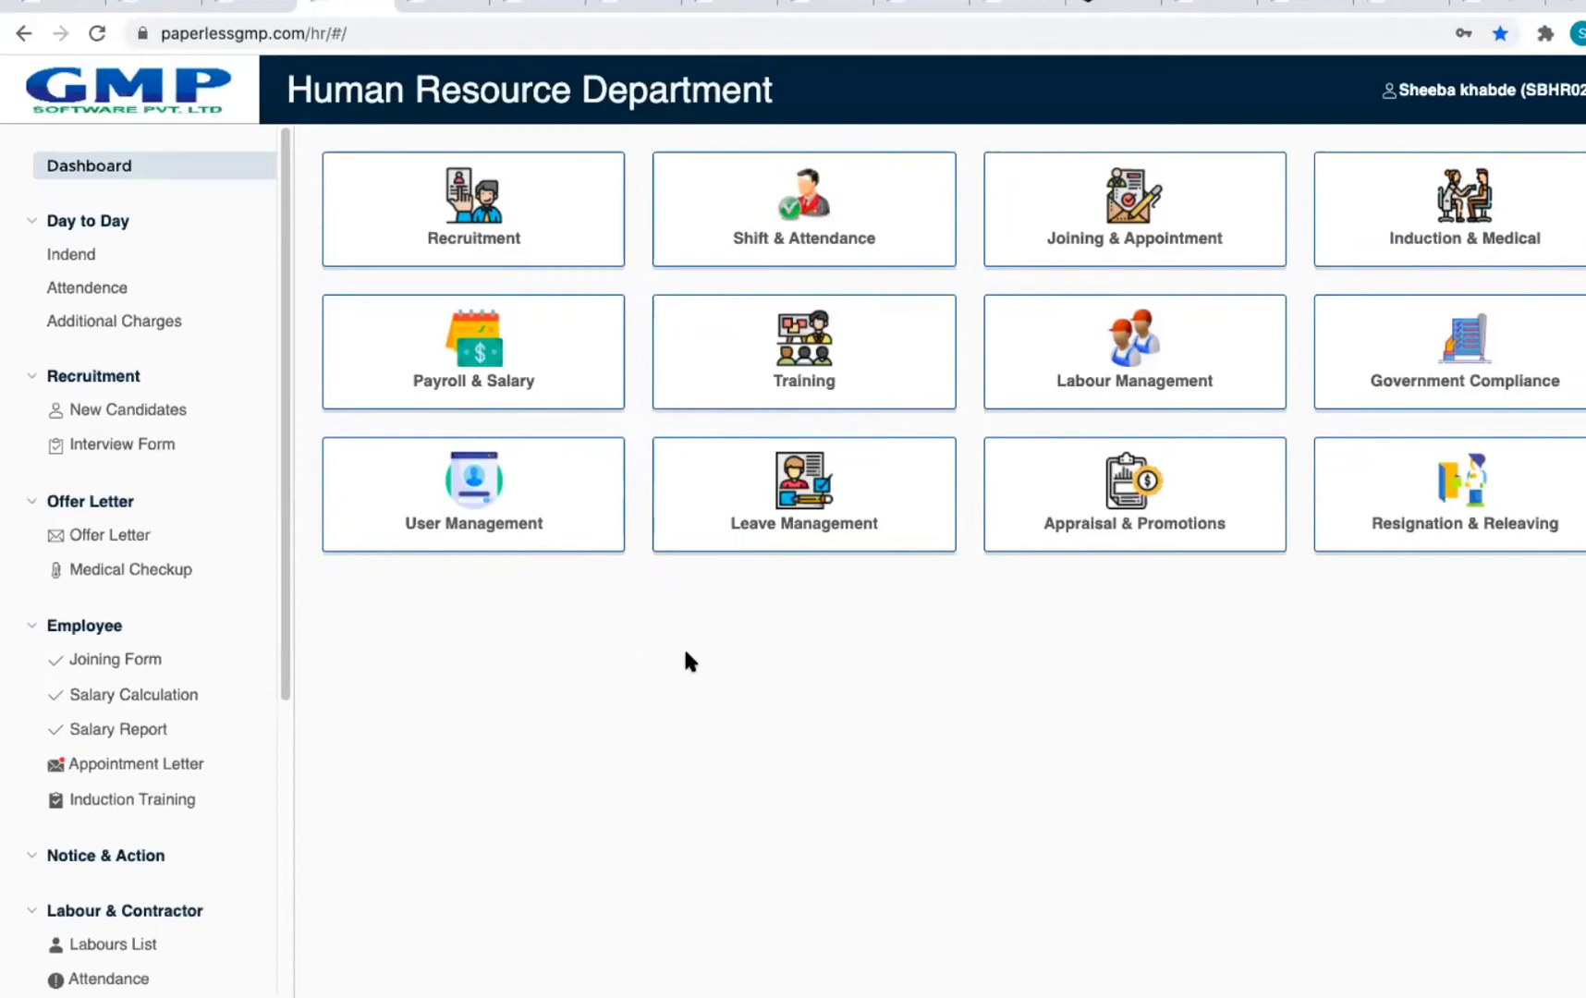
# Step: Open Recruitment's New Candidate list and schedule an interview for the D.Pharm candidate
pyautogui.click(517, 238)
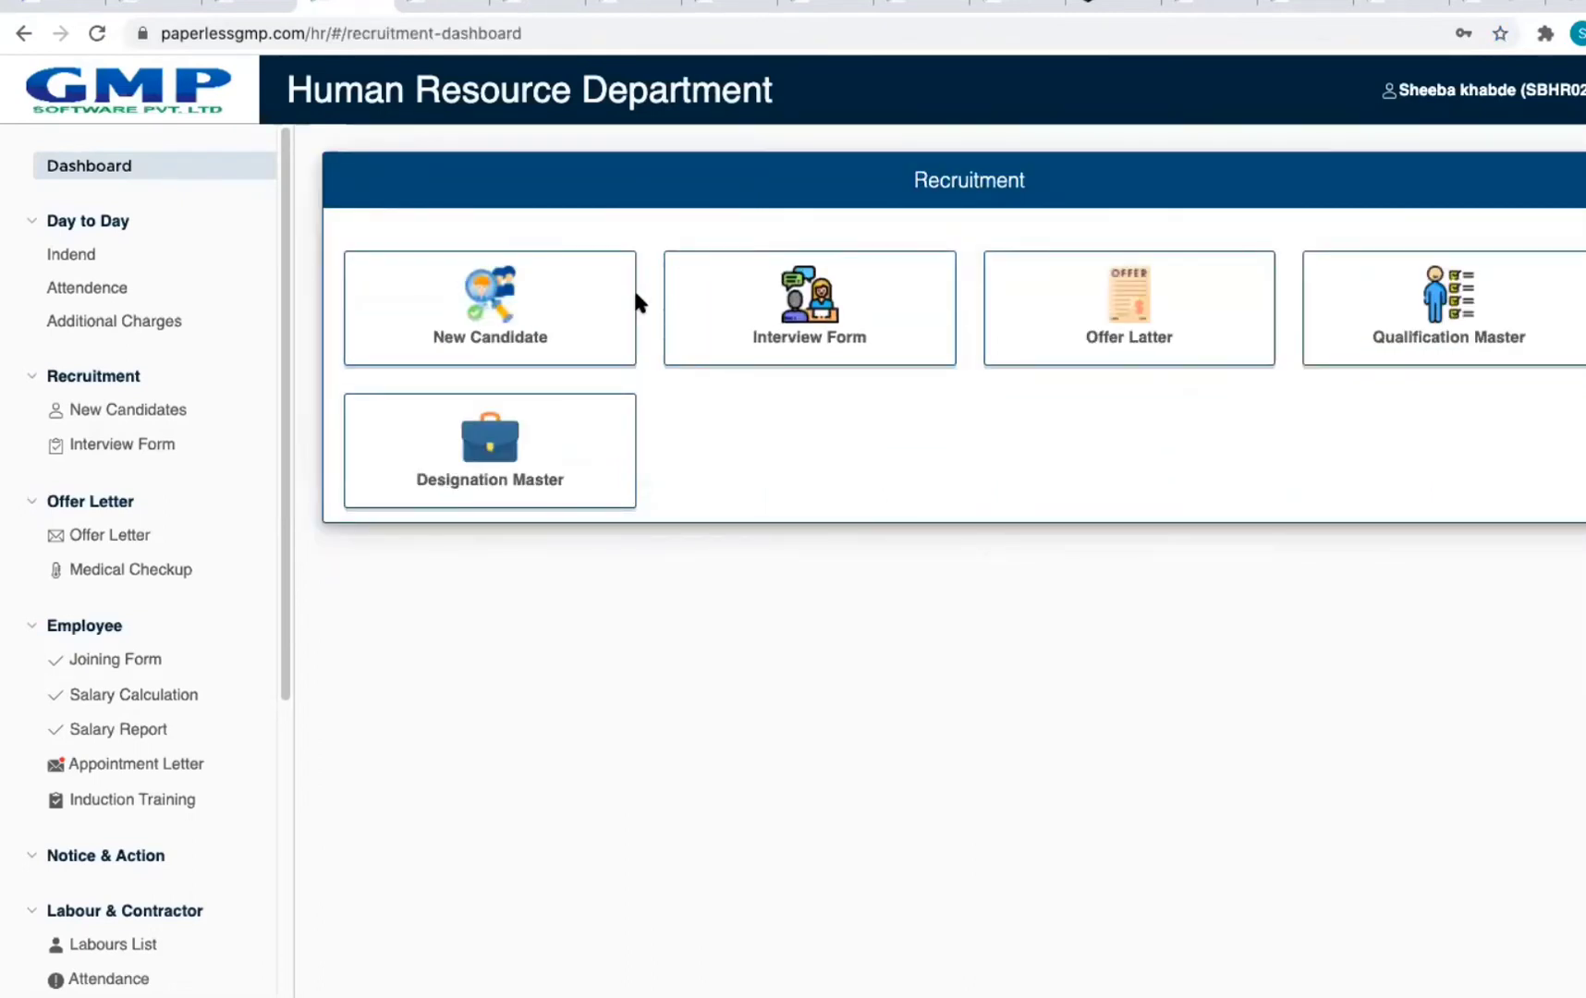
pyautogui.click(542, 312)
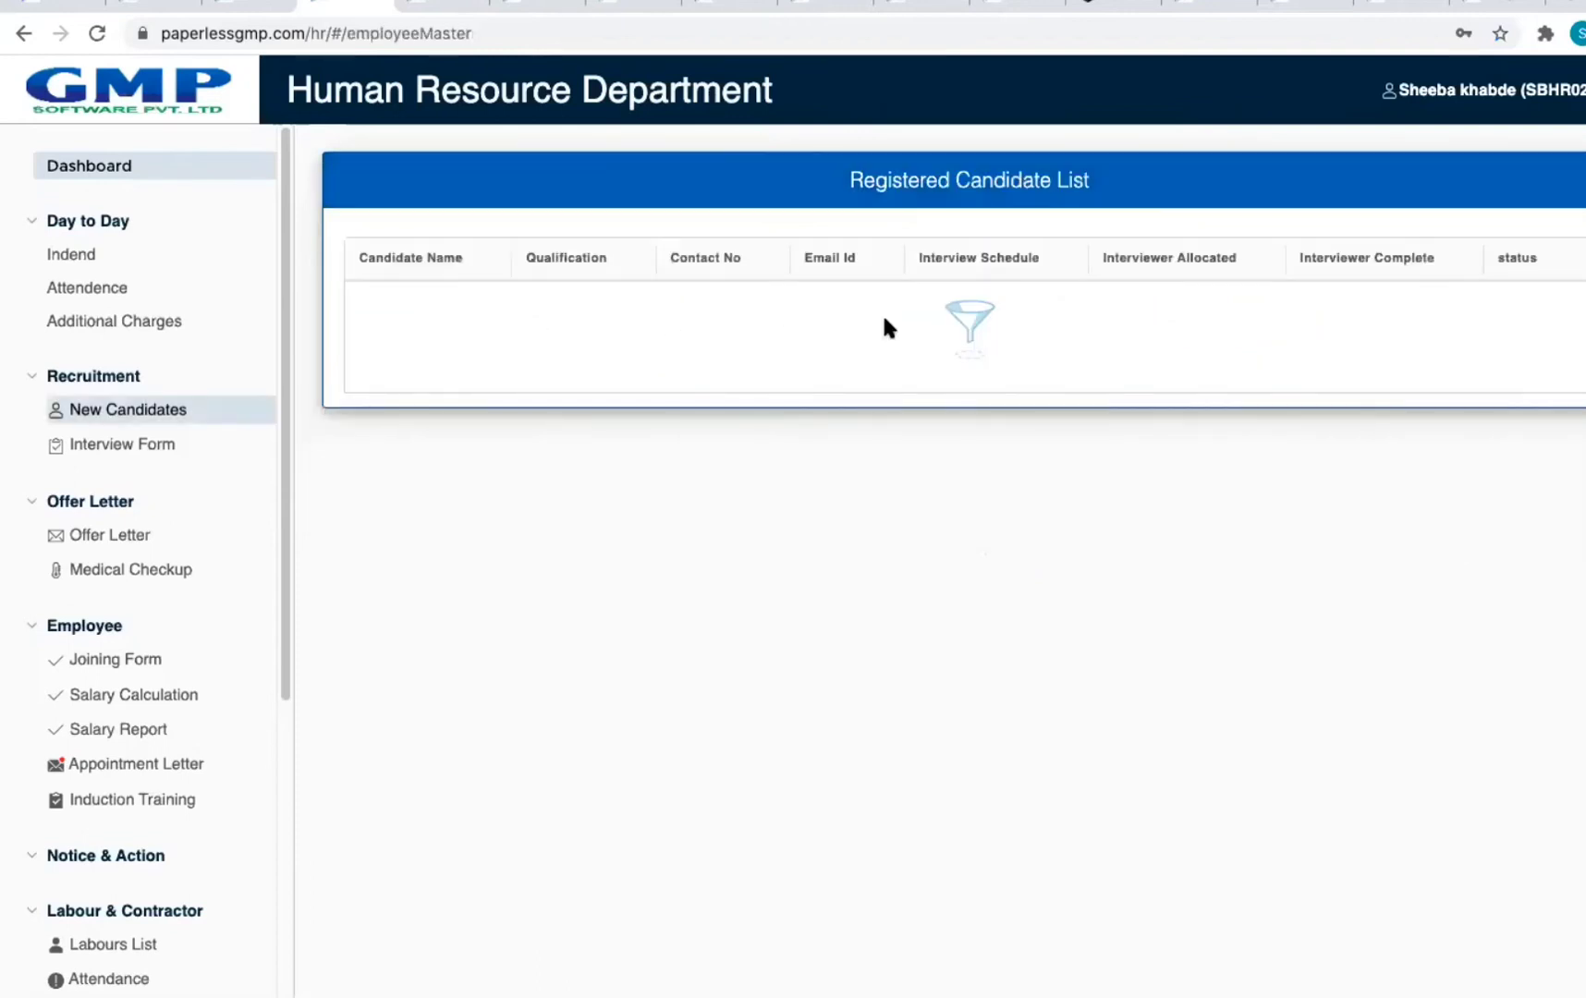
pyautogui.scroll(-3, 1136, 476)
pyautogui.scroll(2, 1135, 476)
pyautogui.scroll(-5, 1139, 473)
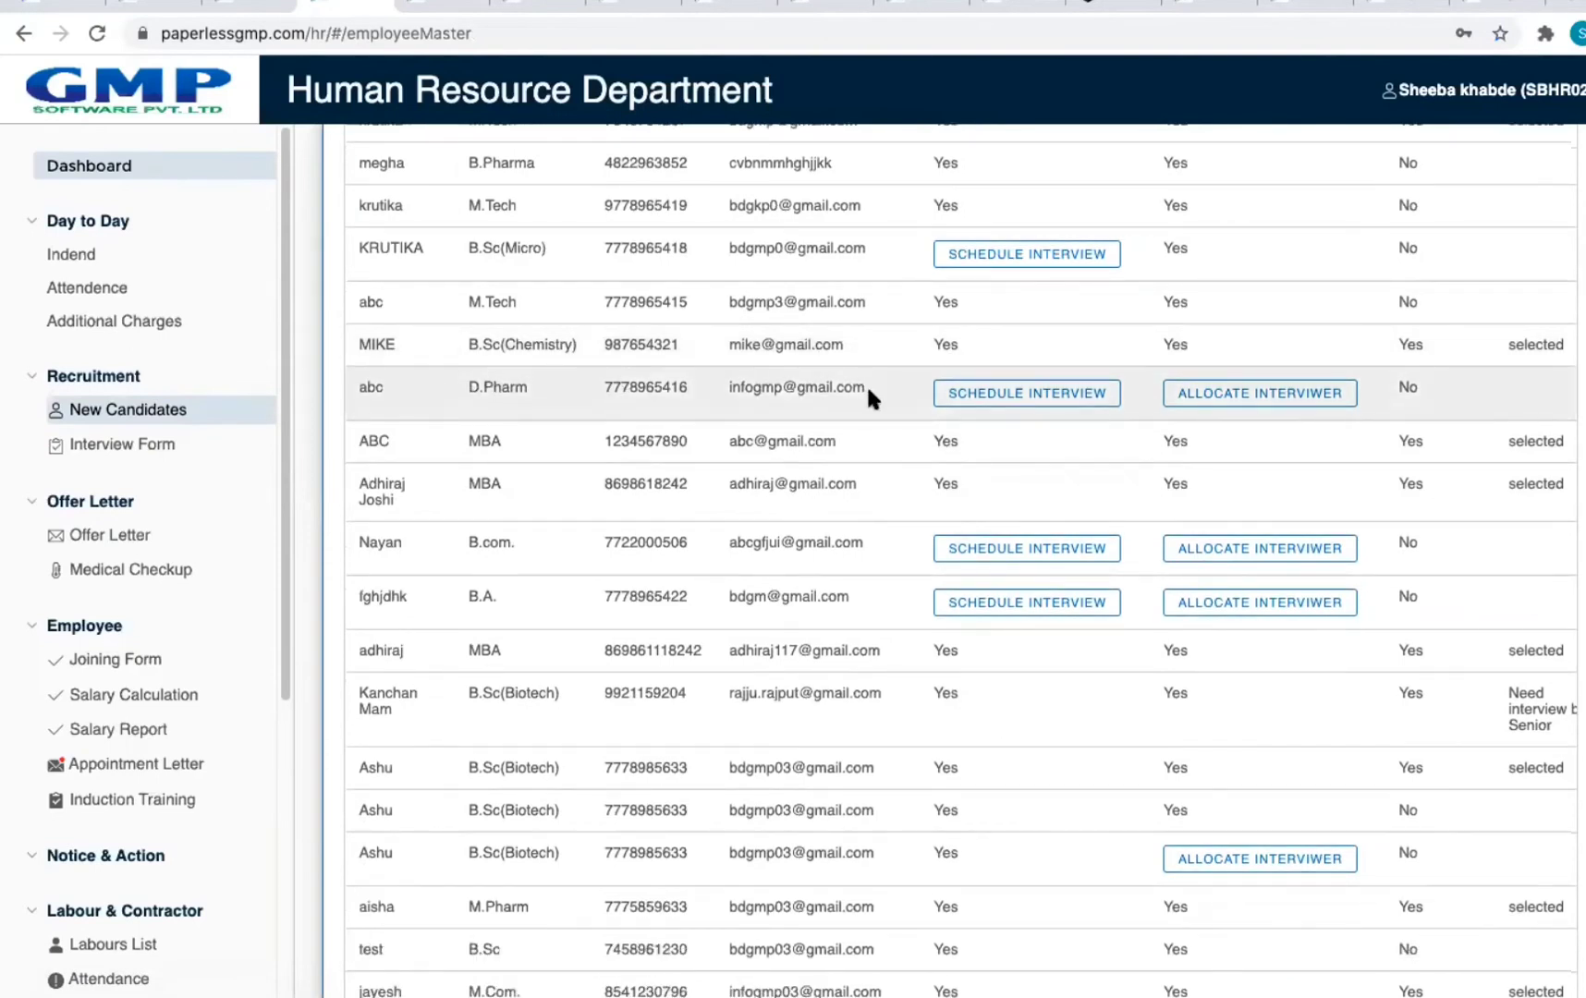
pyautogui.click(1028, 396)
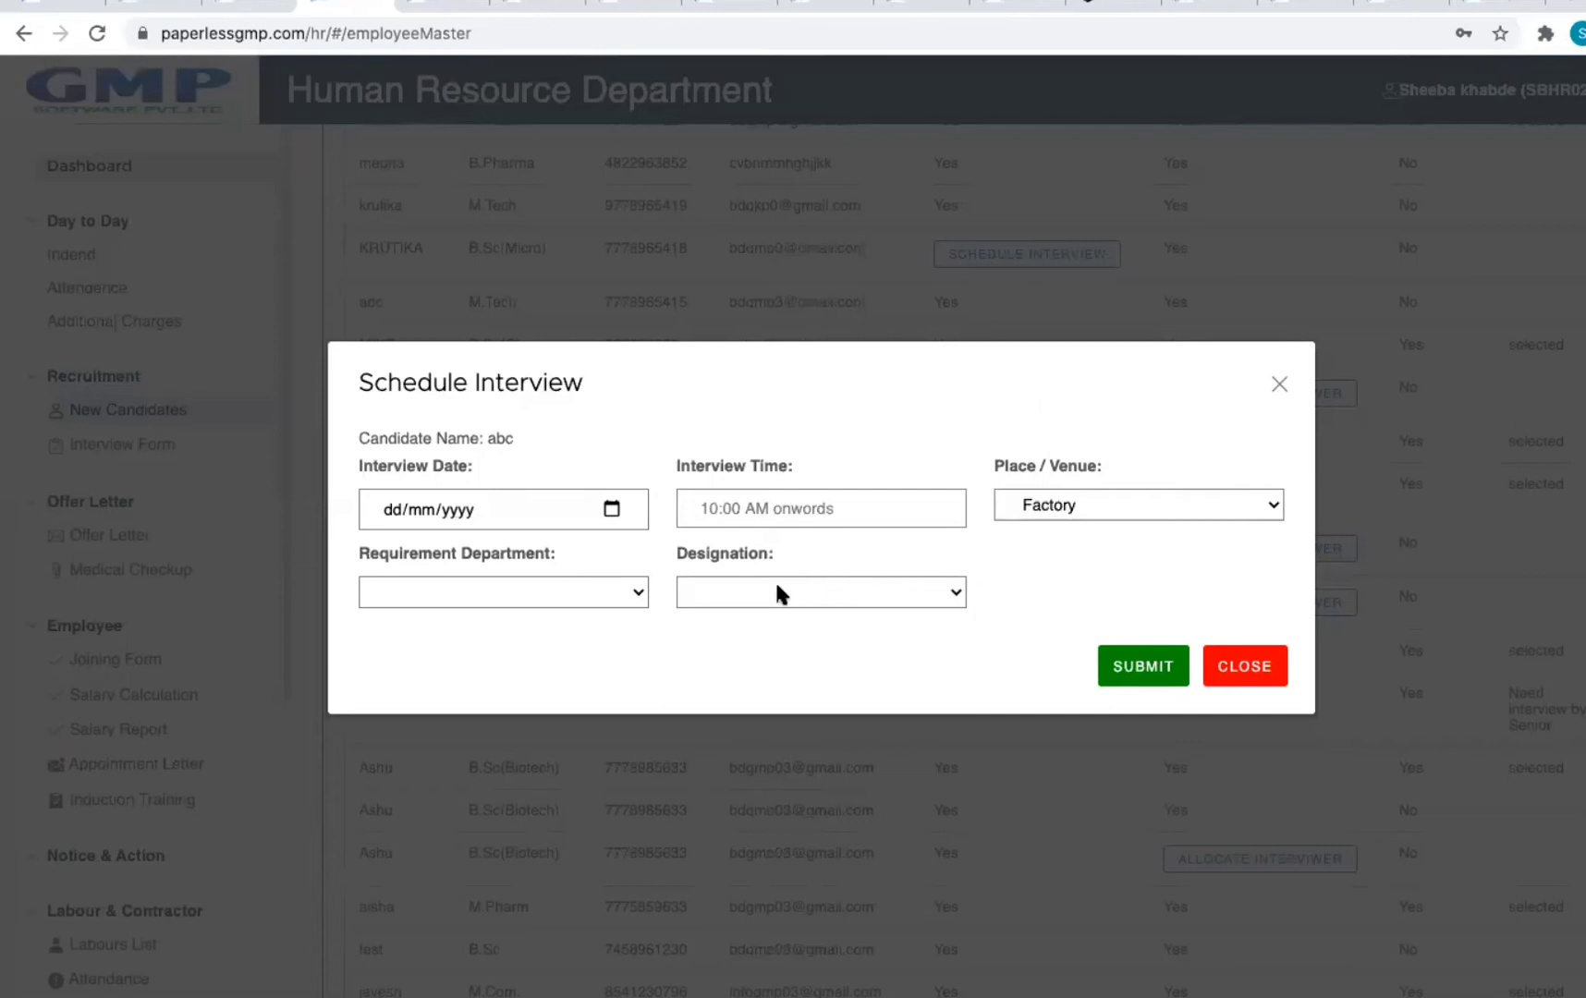
# Step: Set requirement department Human Resource and designation Trainee, then dismiss the Schedule Interview form
pyautogui.click(602, 596)
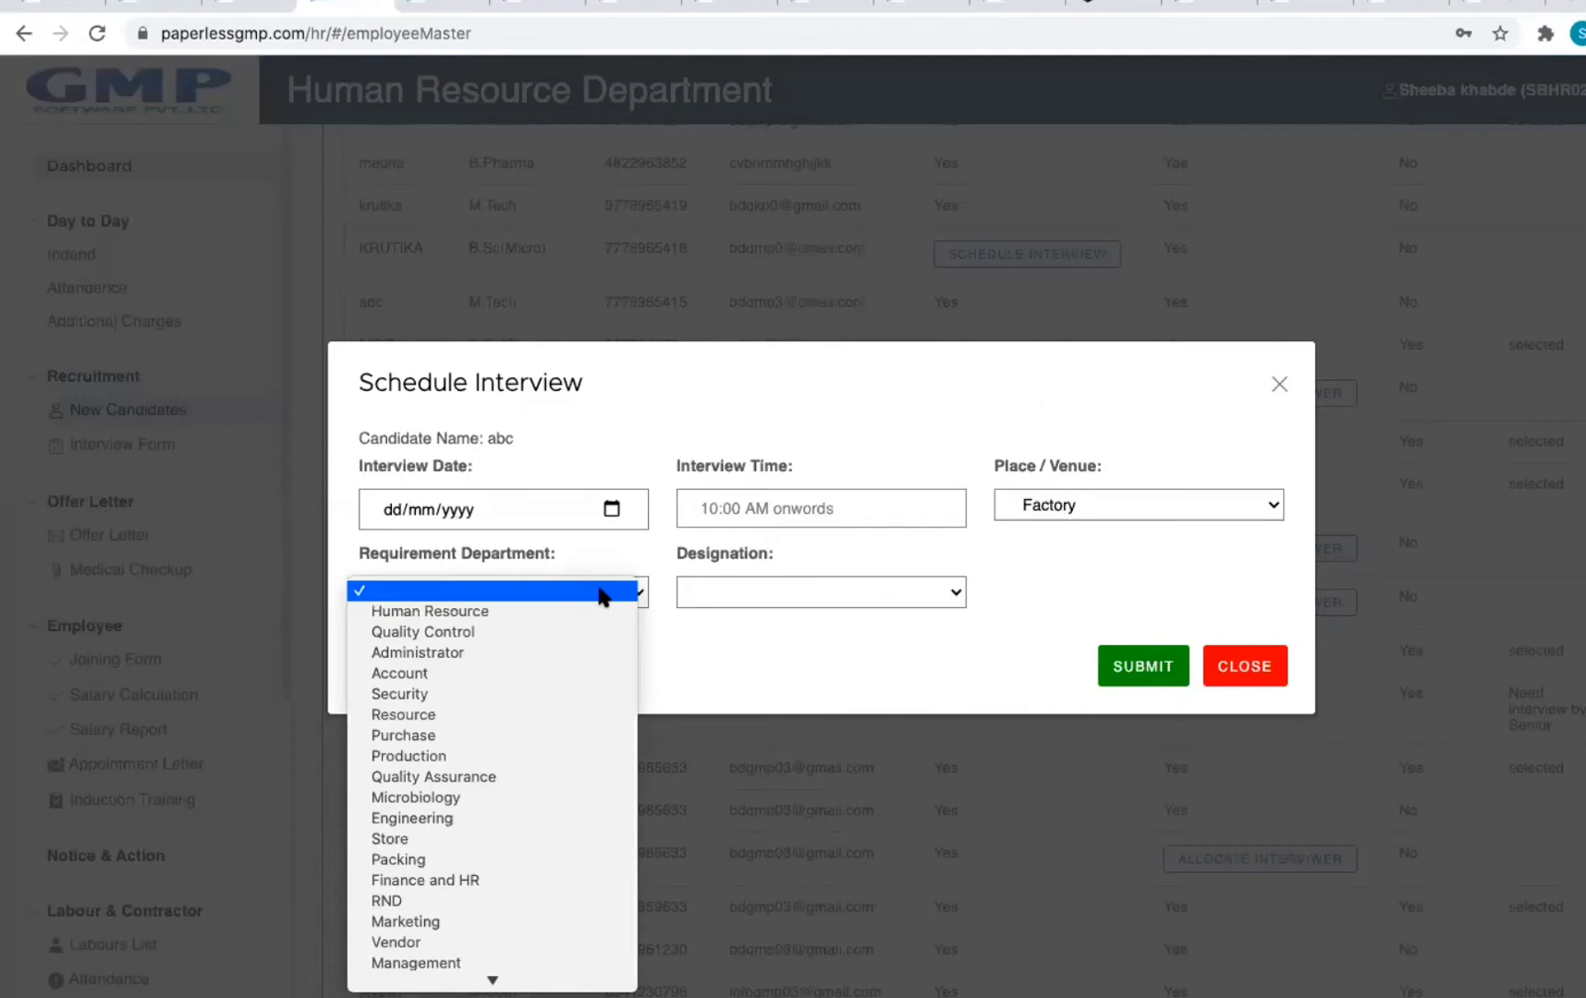
pyautogui.click(520, 612)
pyautogui.click(773, 605)
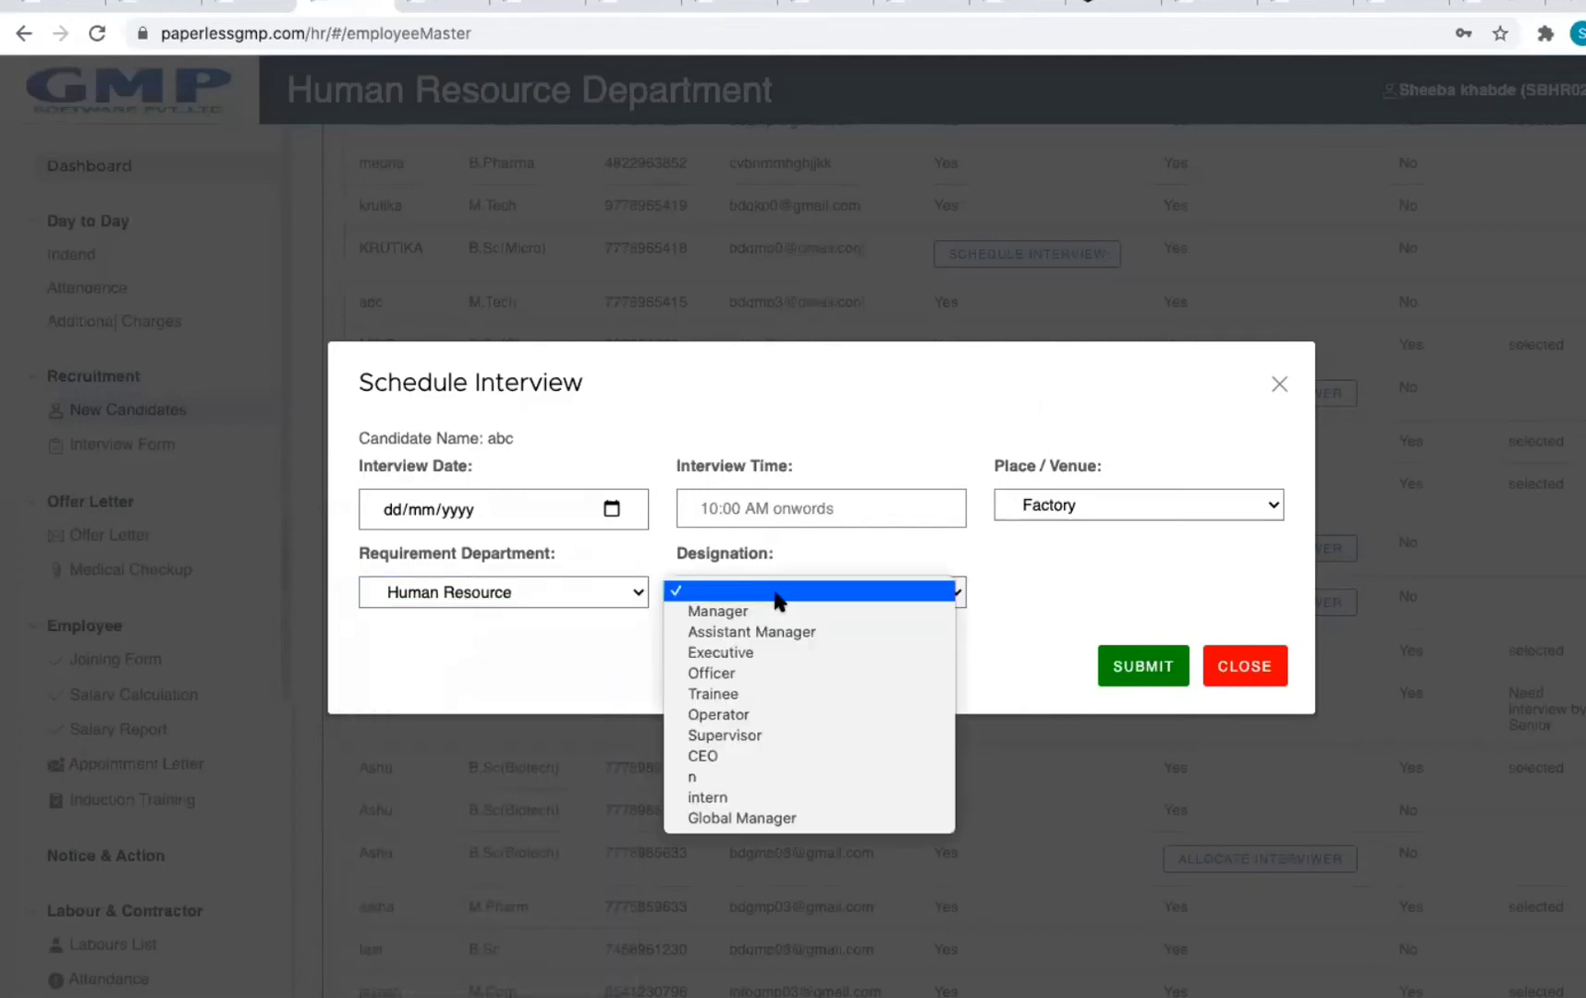
pyautogui.click(760, 695)
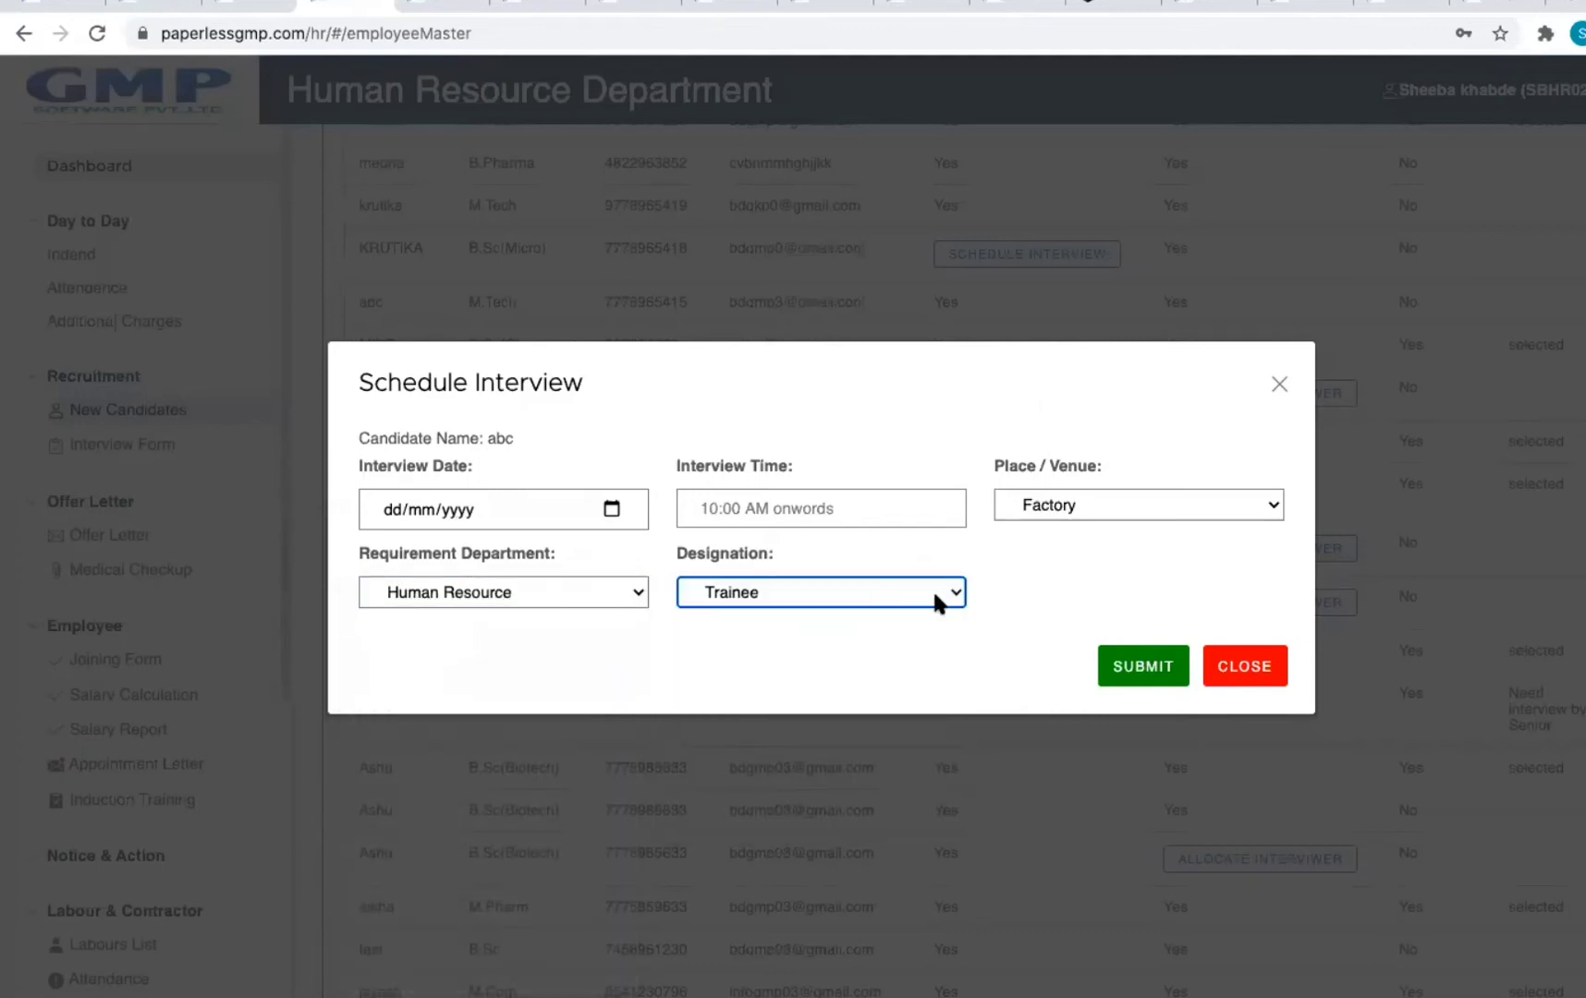
pyautogui.click(1268, 667)
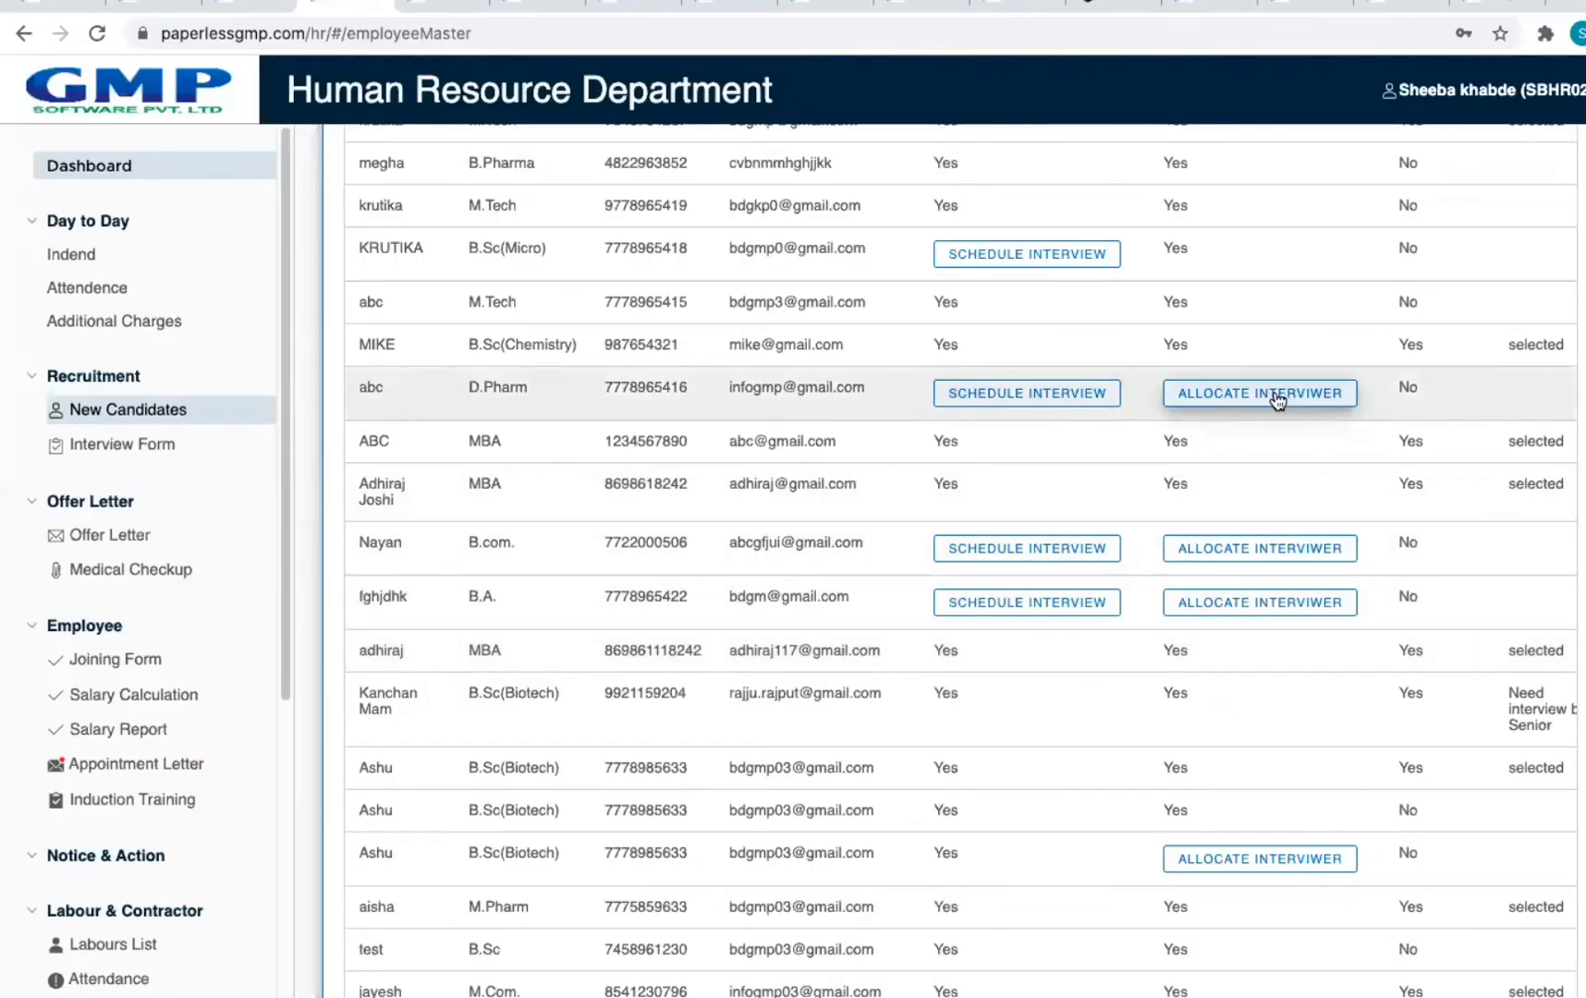
# Step: Allocate a Human Resource Trainee employee as the D.Pharm interviewer, then close without saving
pyautogui.click(1277, 398)
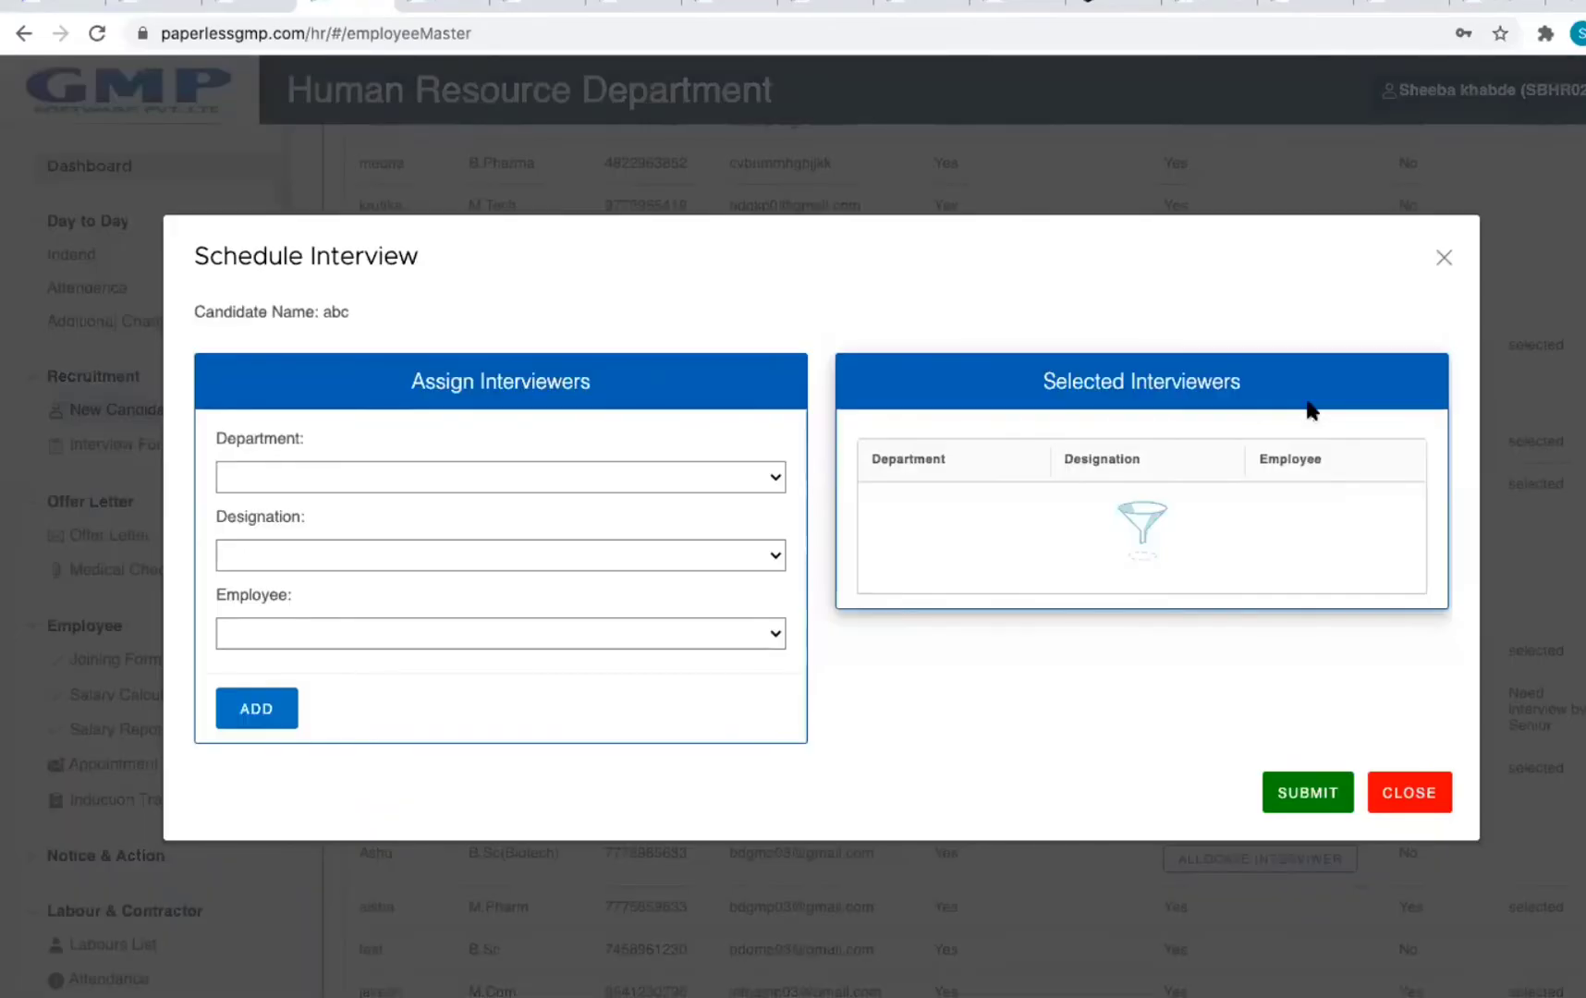
pyautogui.click(410, 465)
pyautogui.click(377, 496)
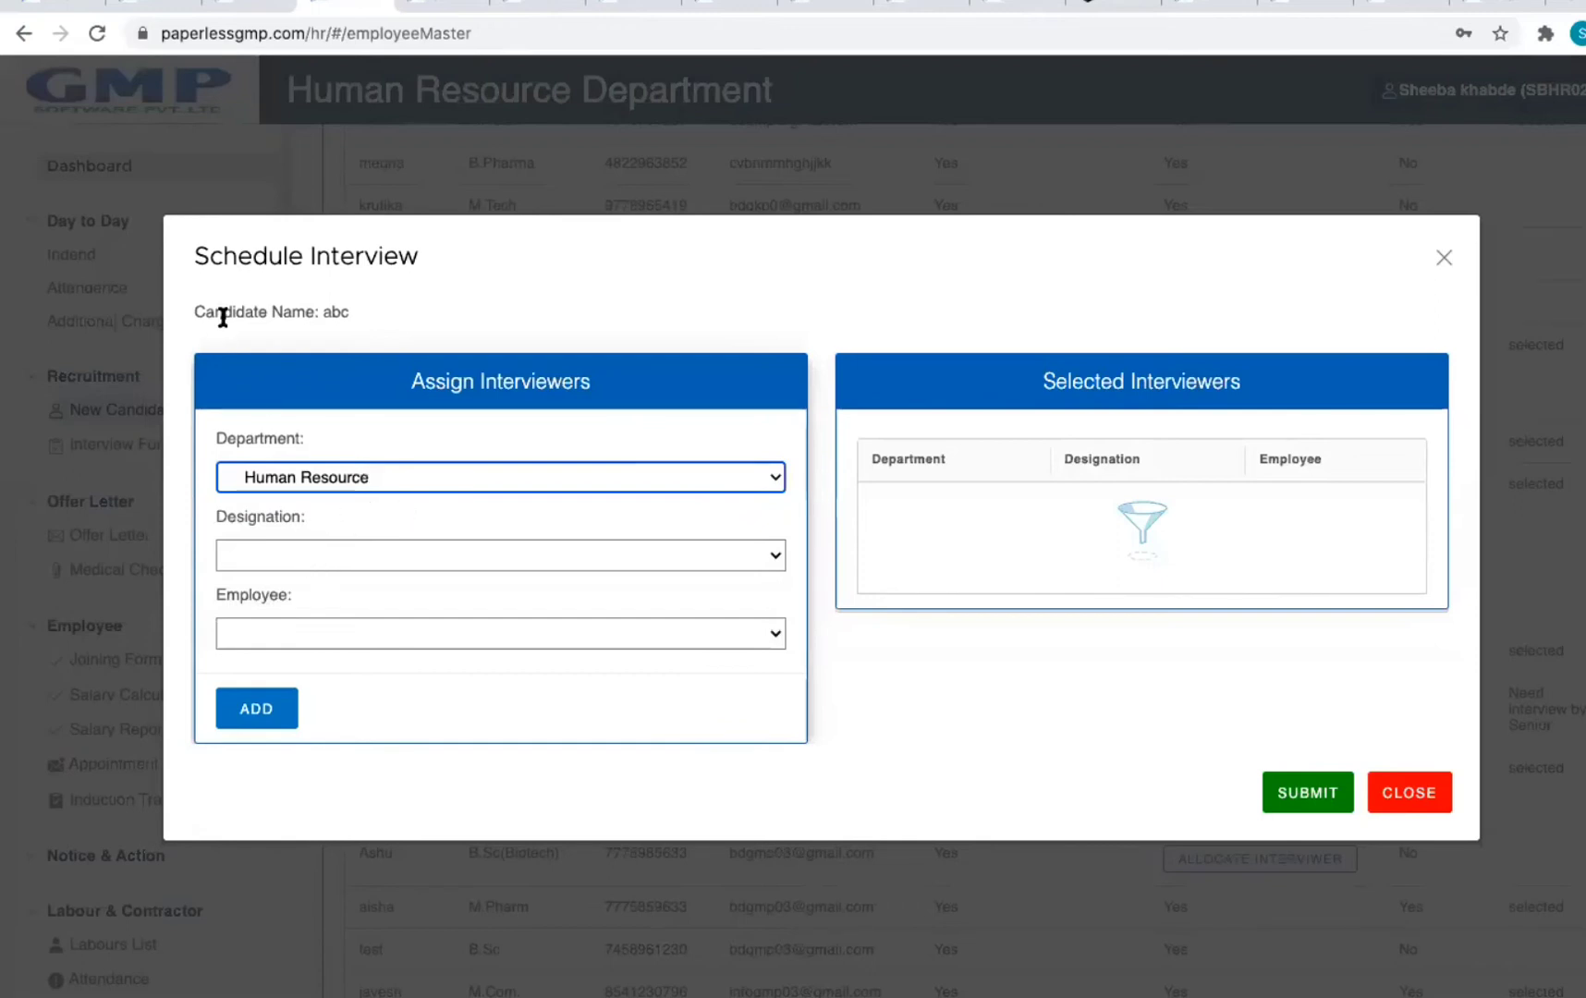
pyautogui.moveTo(445, 311); pyautogui.dragTo(334, 316)
pyautogui.click(353, 476)
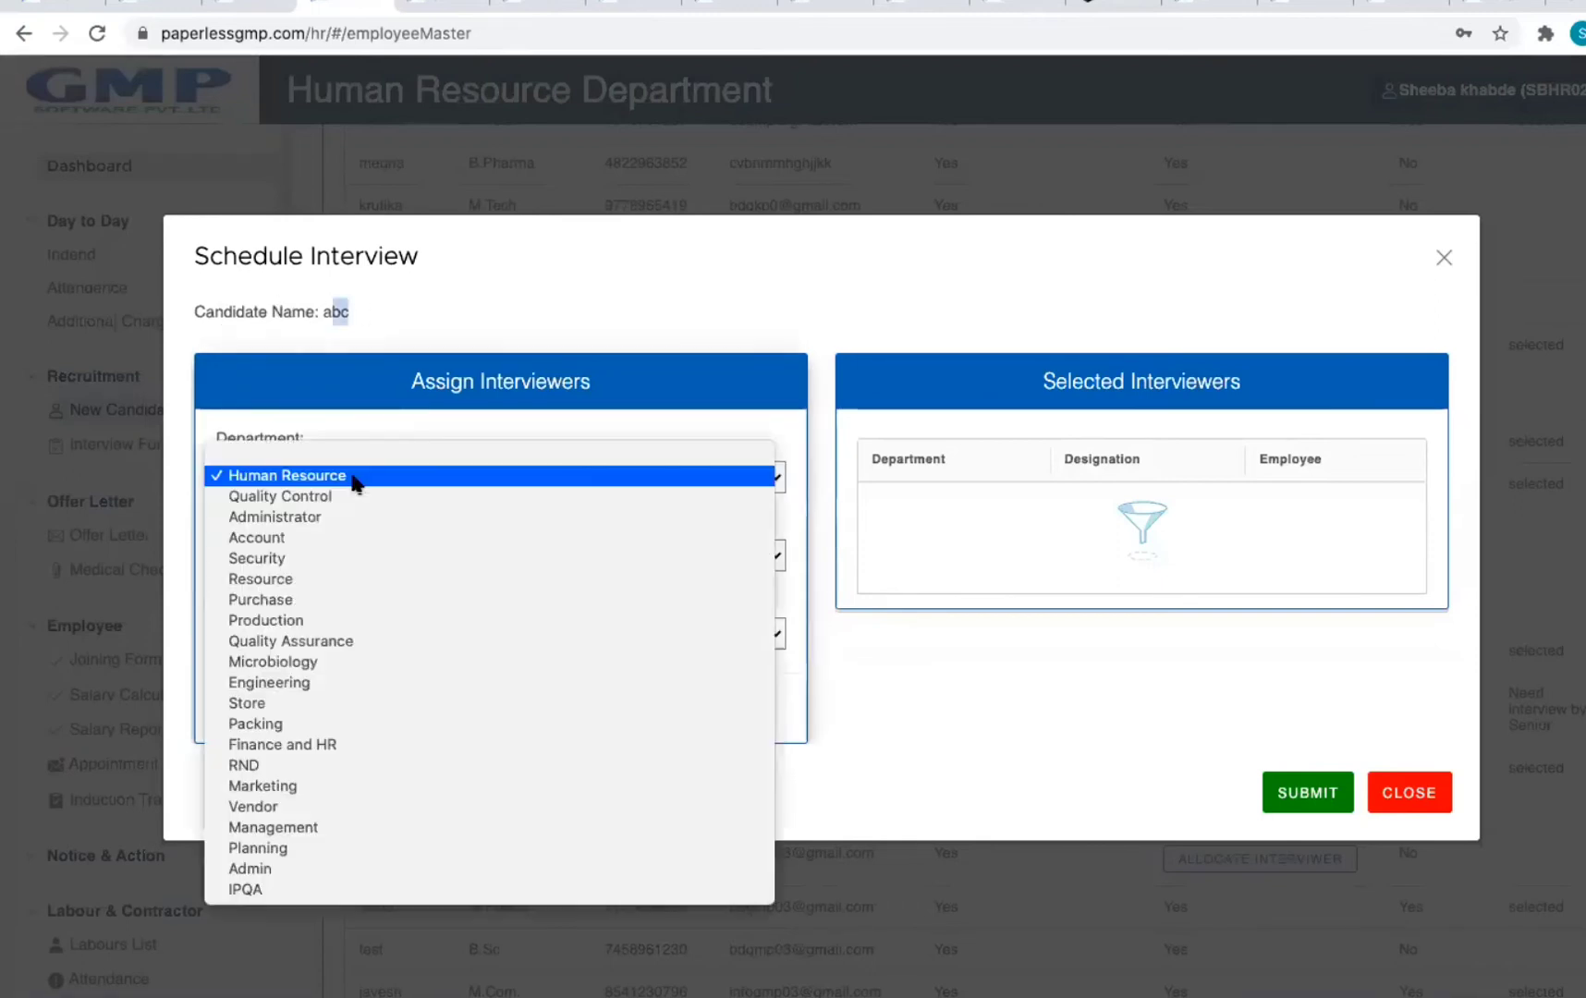
pyautogui.click(354, 477)
pyautogui.click(334, 554)
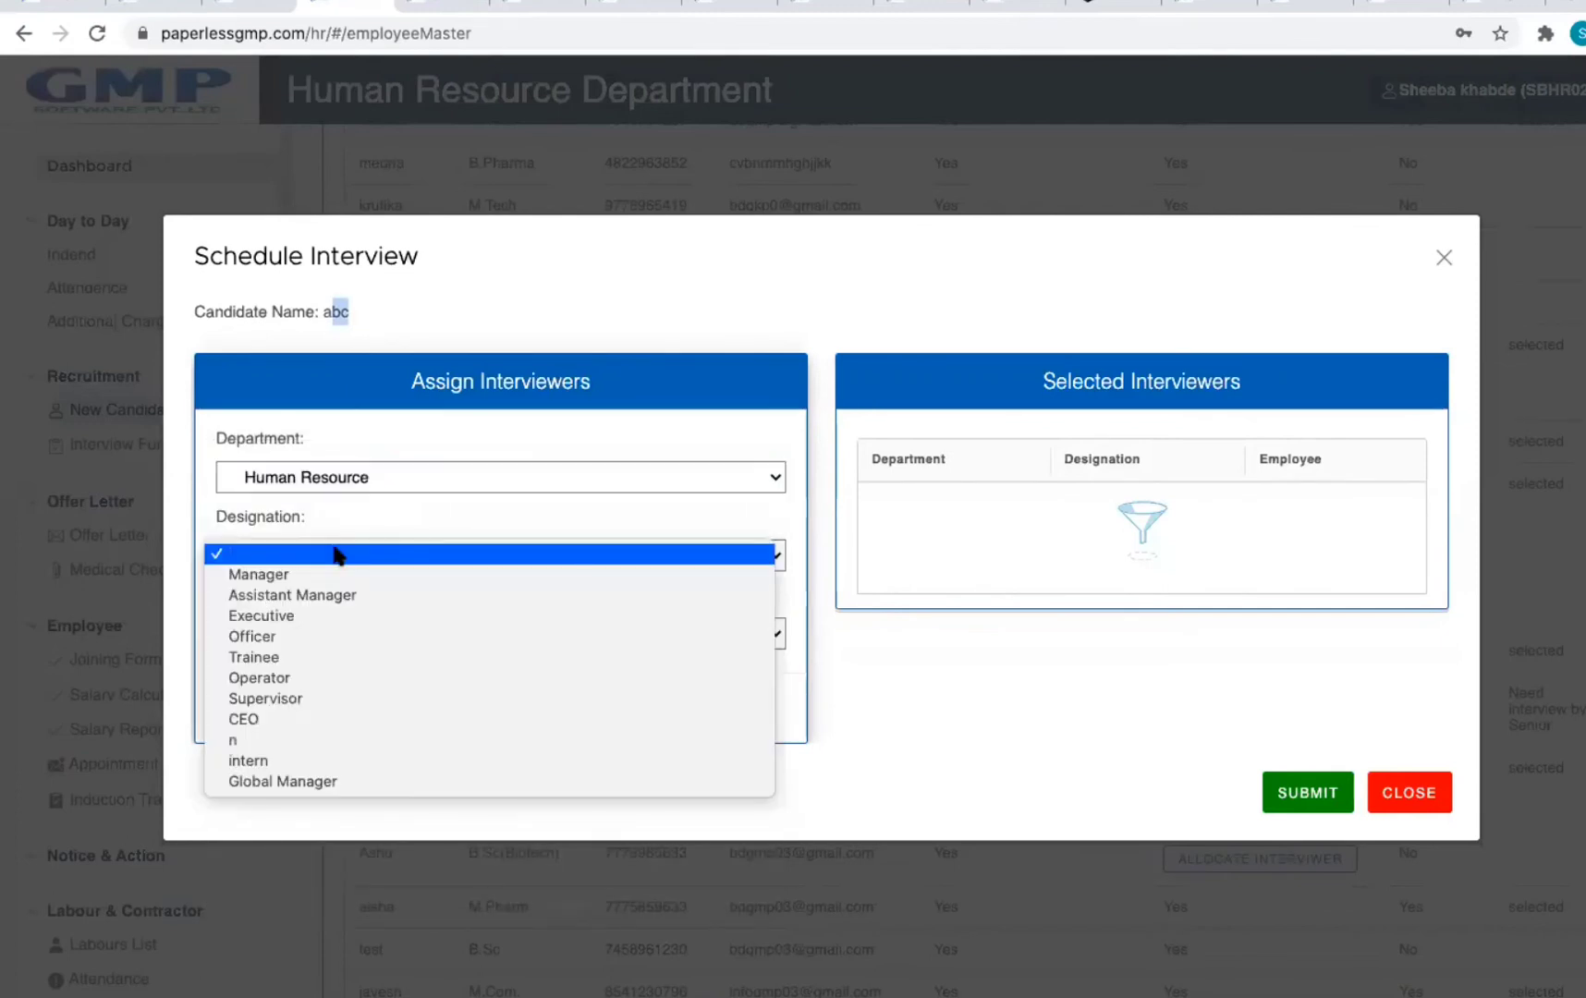
pyautogui.click(334, 553)
pyautogui.click(332, 553)
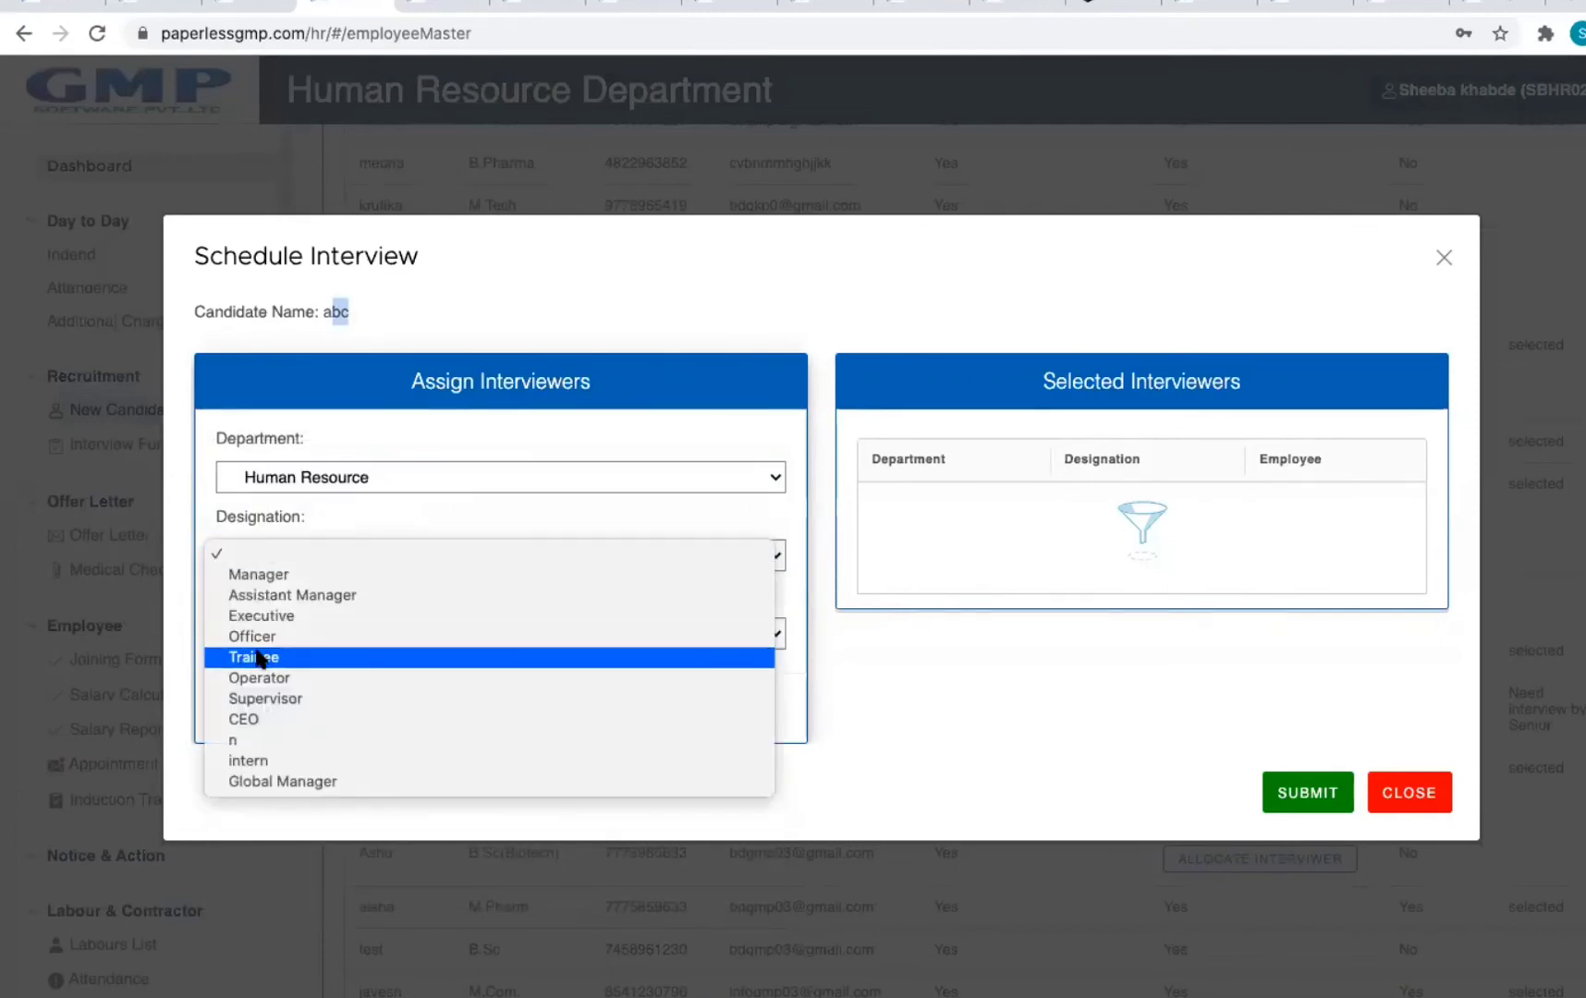
pyautogui.click(265, 657)
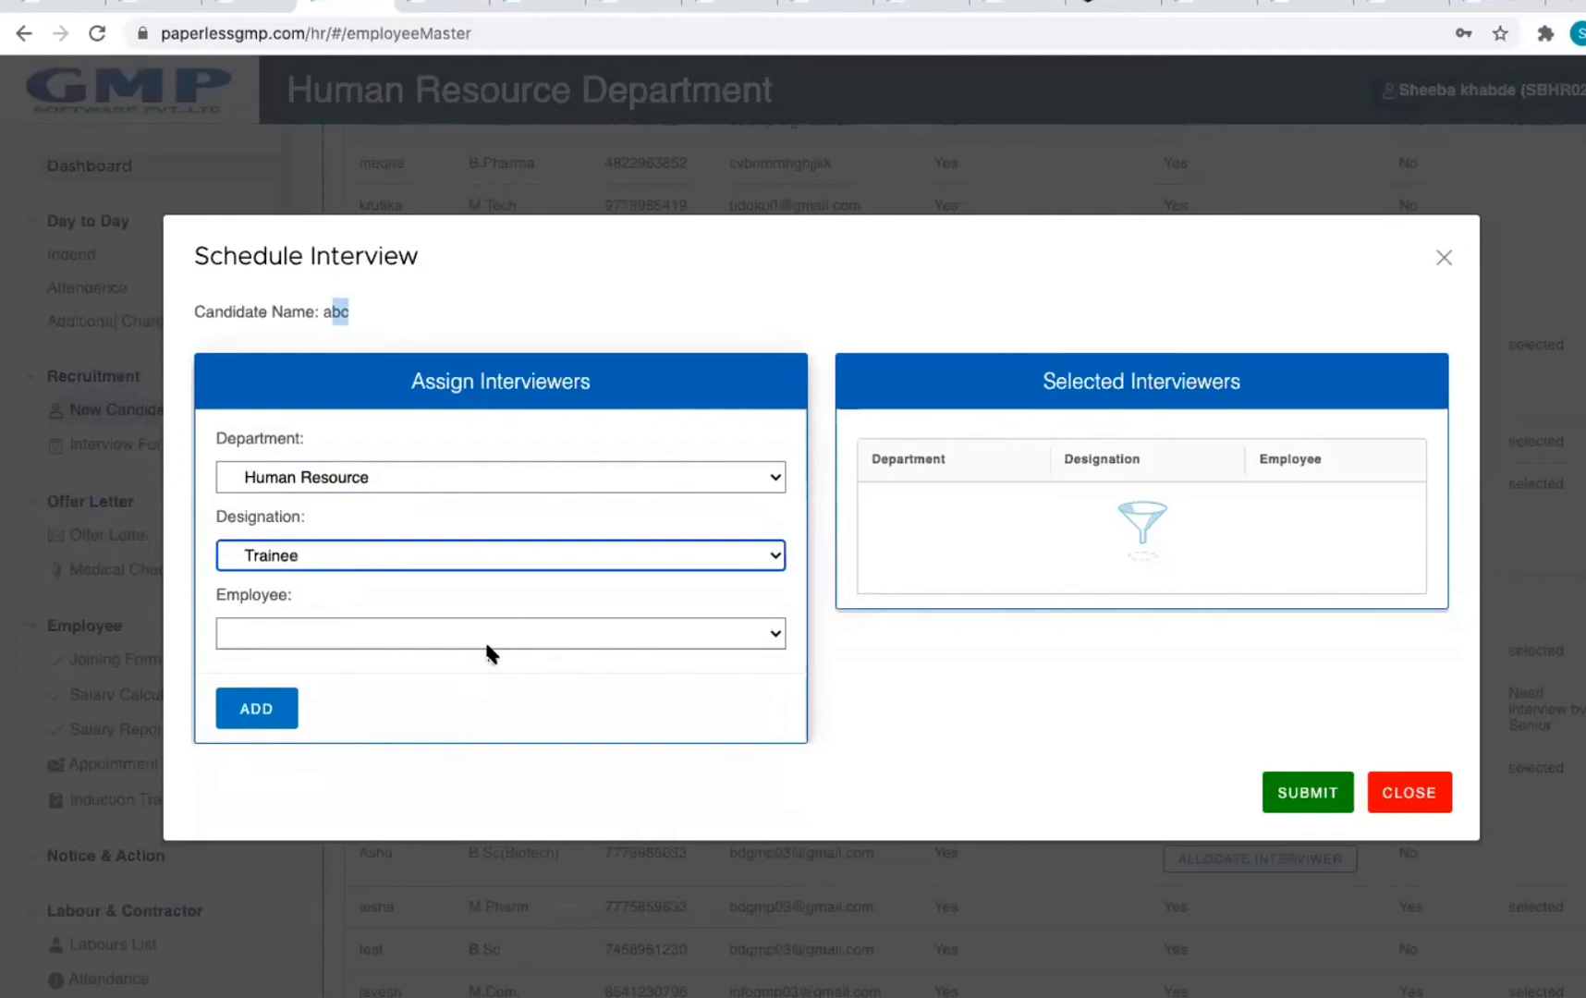
pyautogui.click(517, 635)
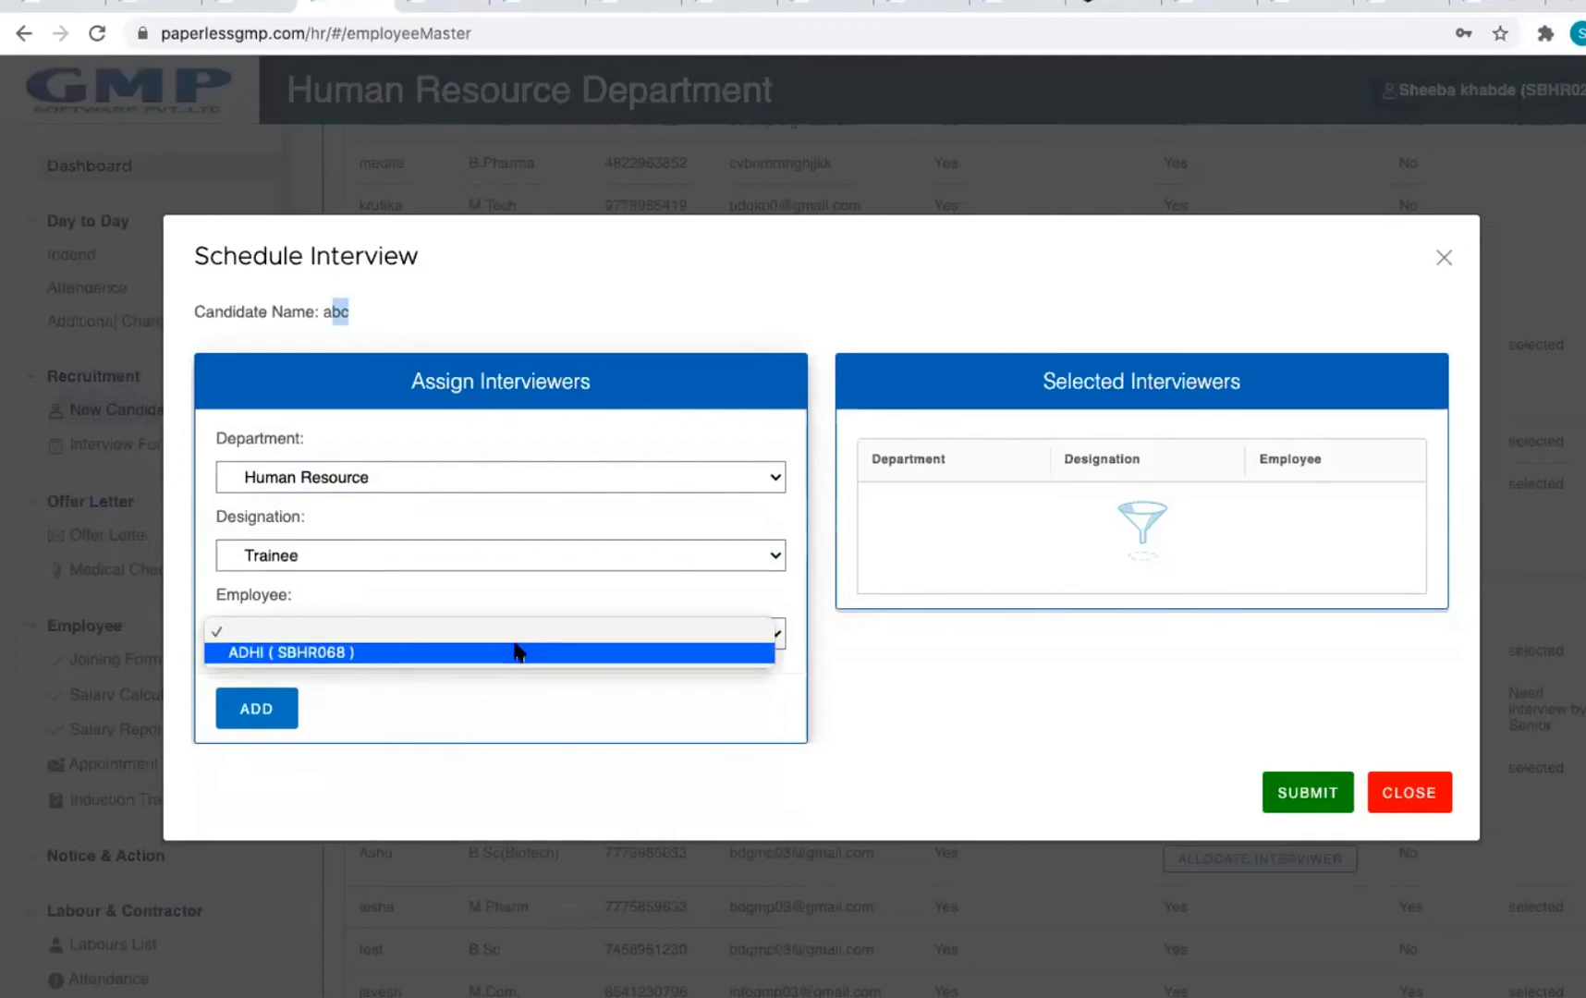
pyautogui.click(511, 653)
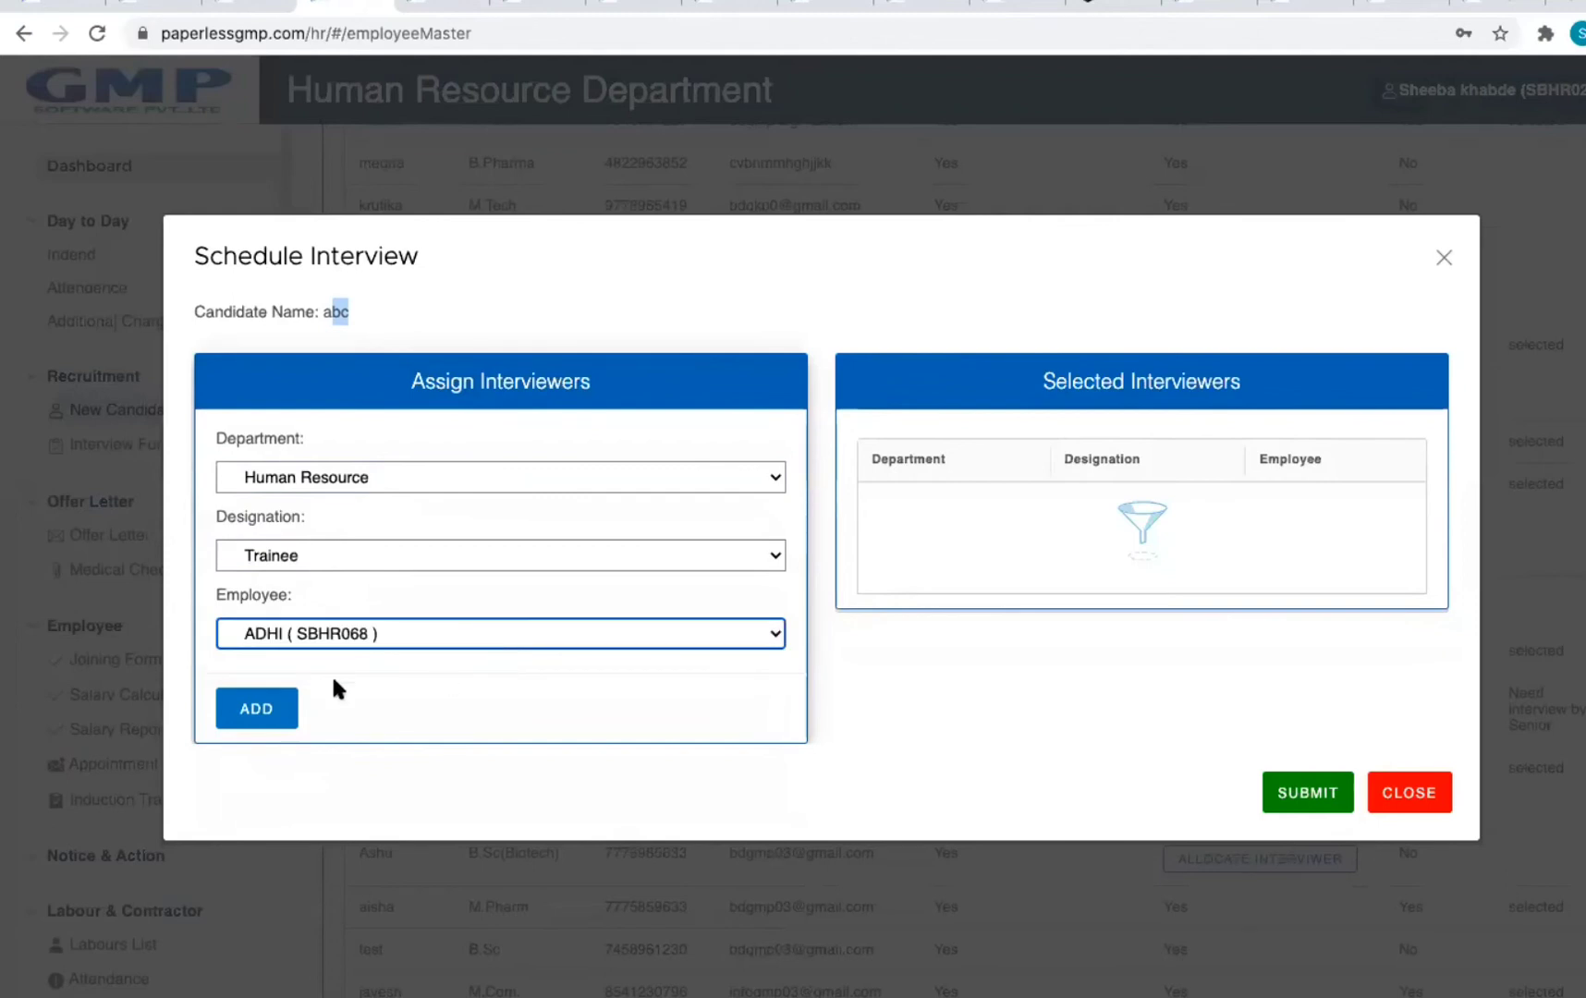
pyautogui.click(1408, 792)
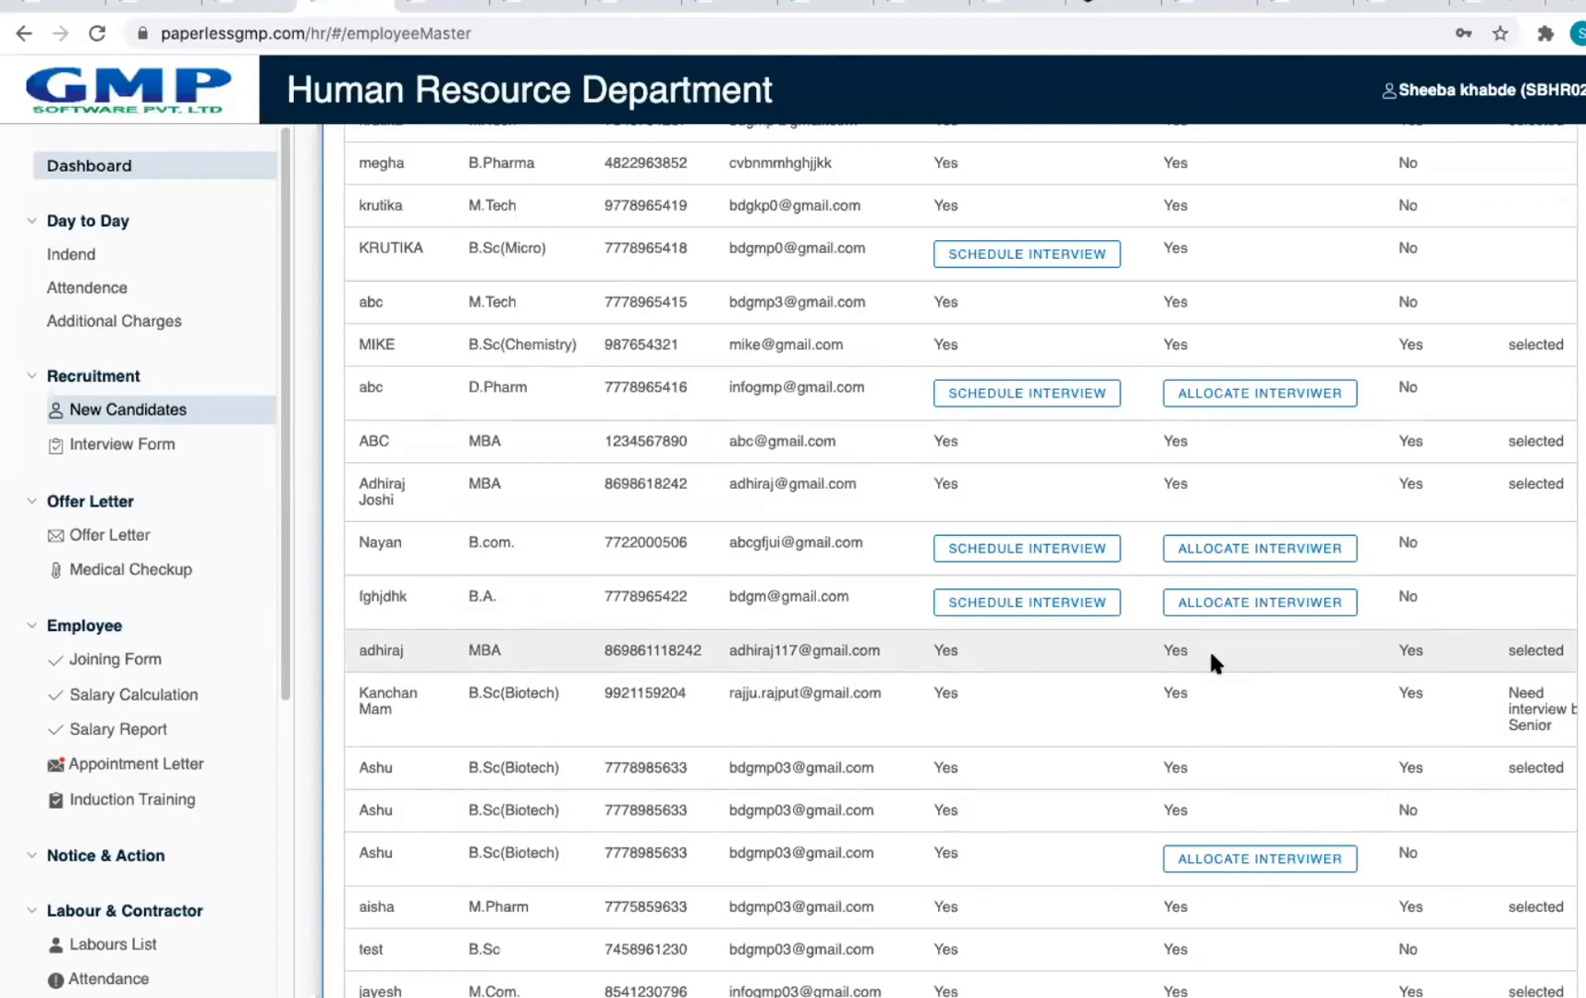
# Step: Start a new candidate interview form and check the candidate list, which is empty
pyautogui.click(23, 33)
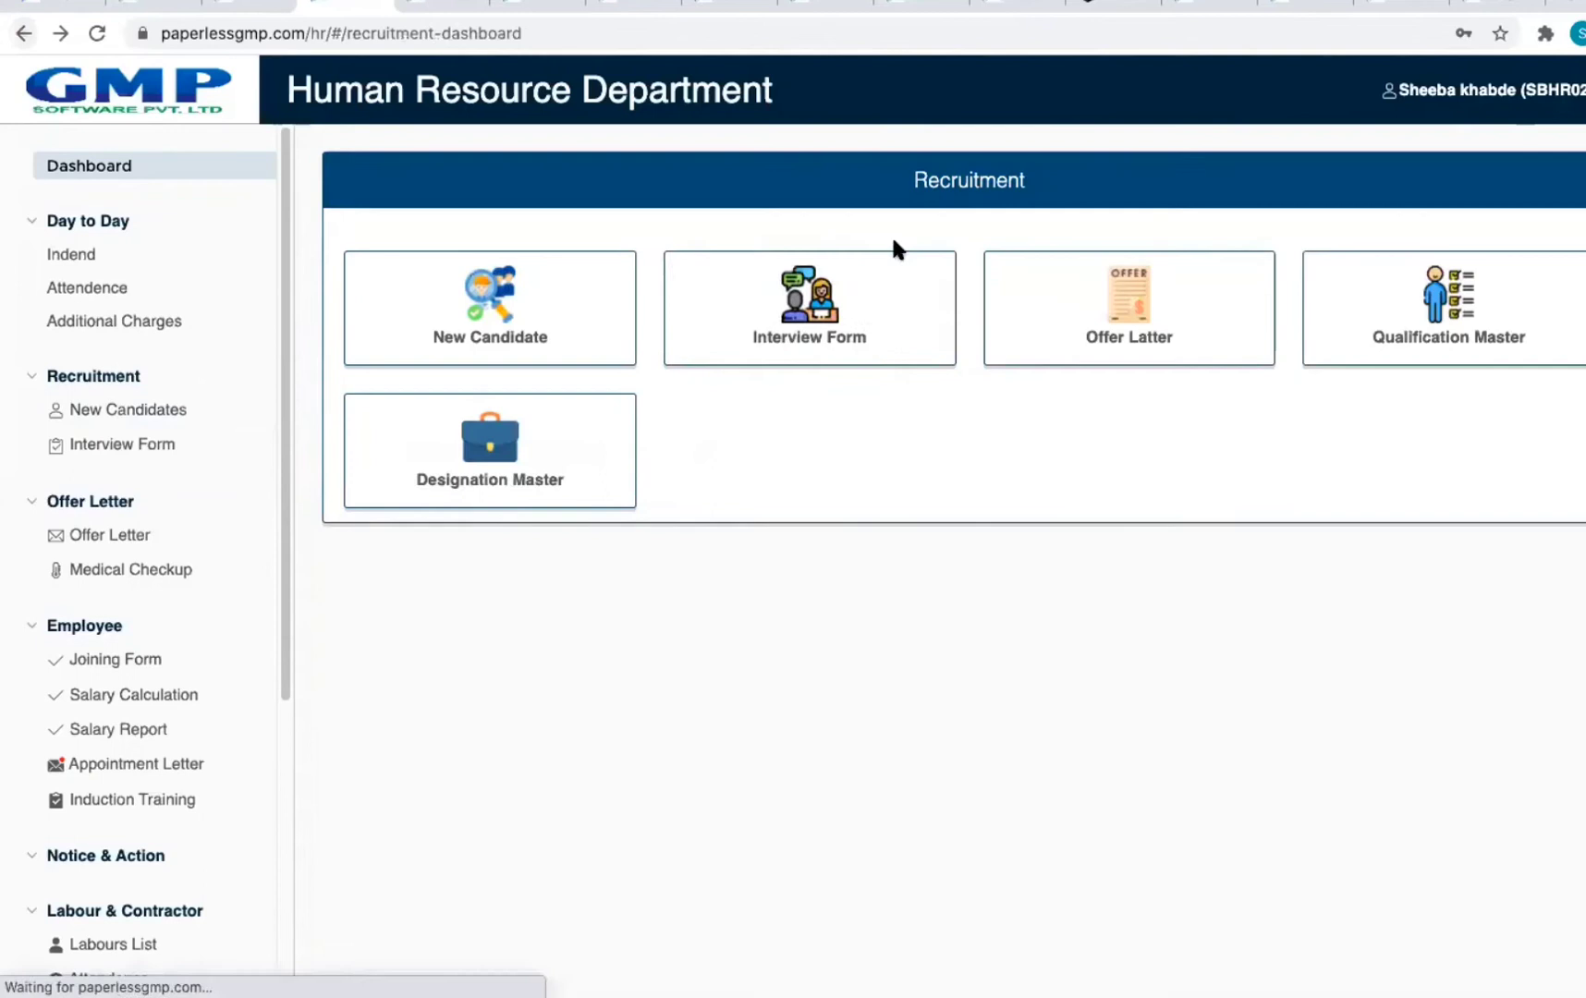
pyautogui.click(882, 307)
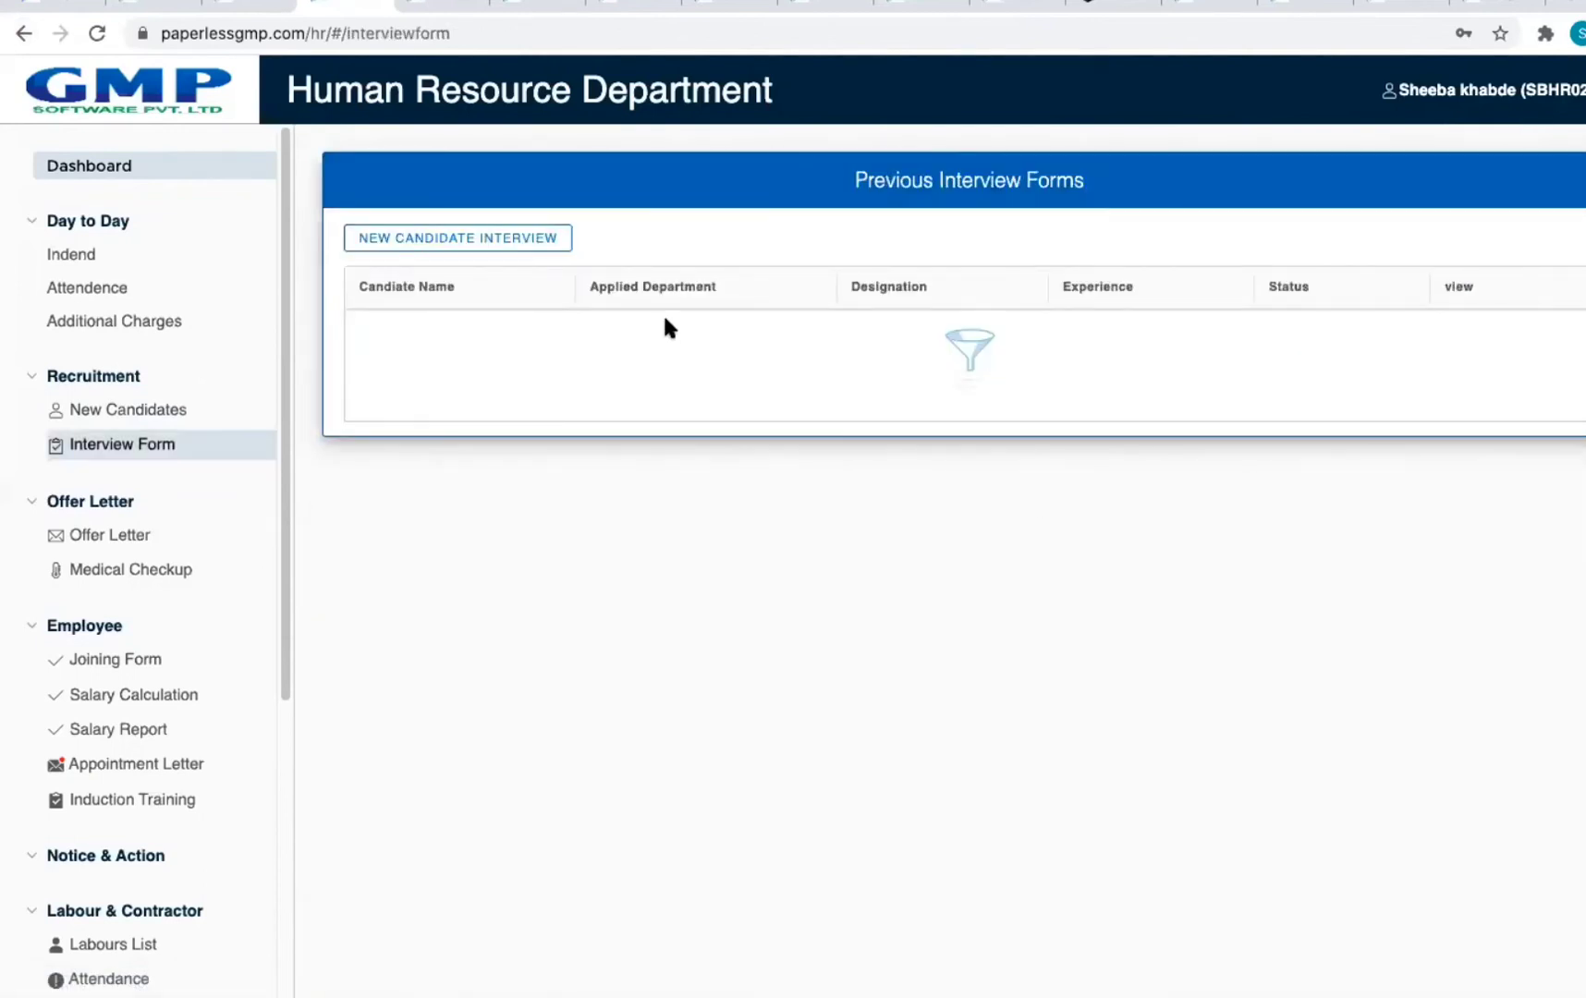
pyautogui.click(517, 241)
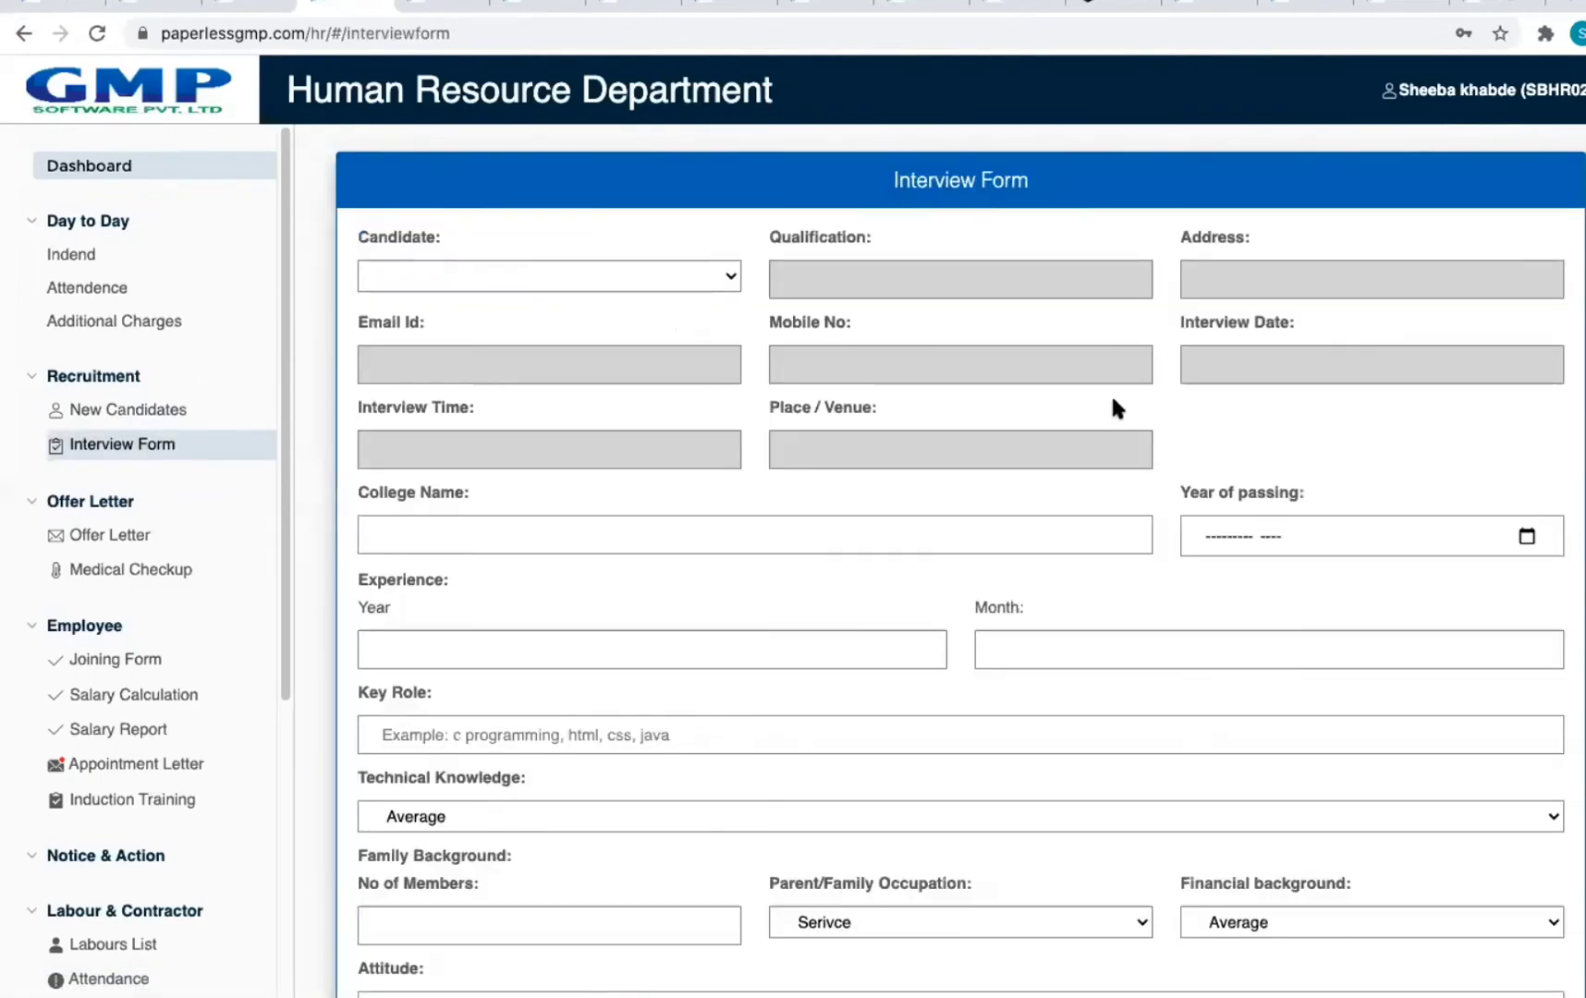
pyautogui.click(607, 272)
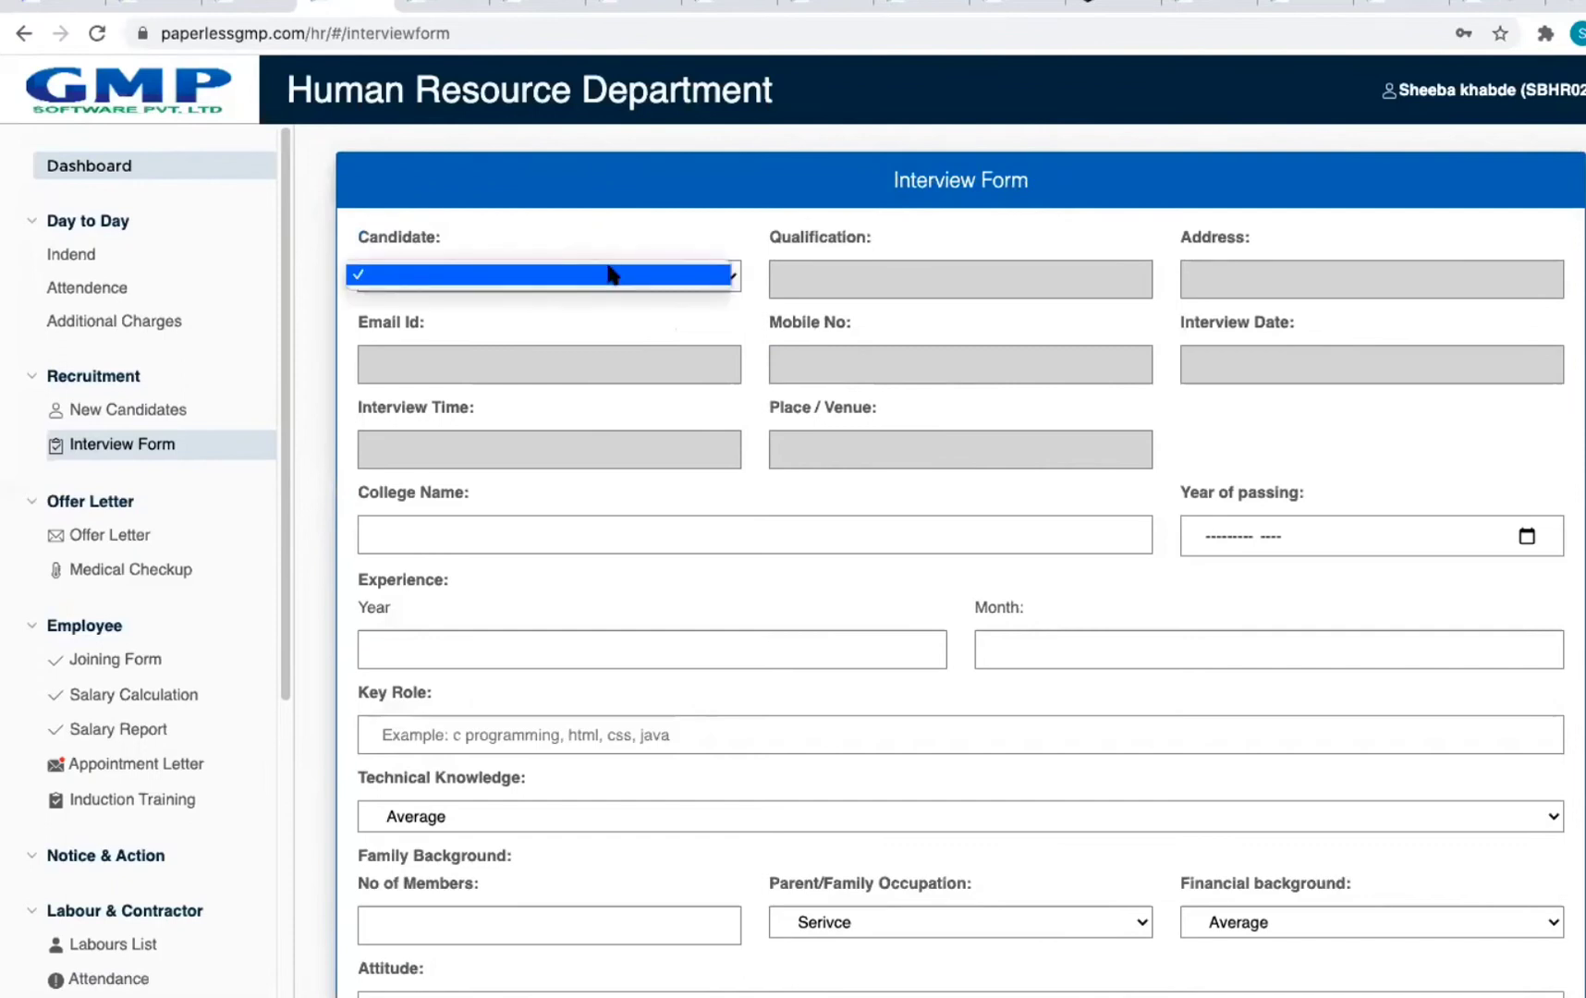
pyautogui.click(730, 282)
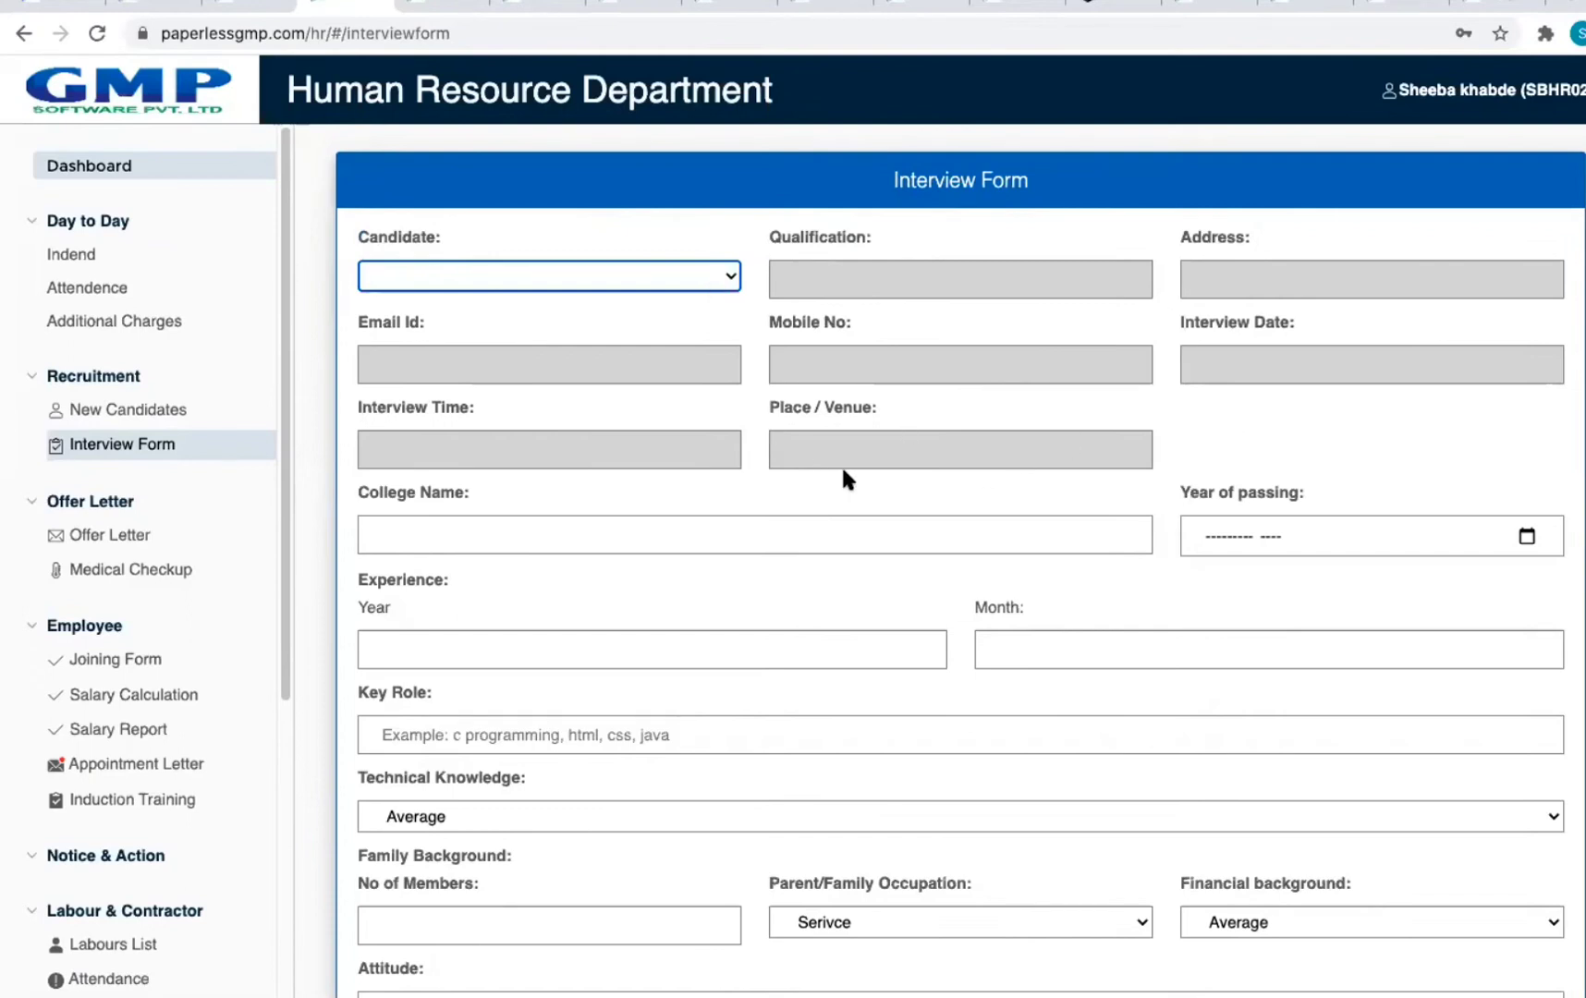
pyautogui.scroll(-4, 848, 464)
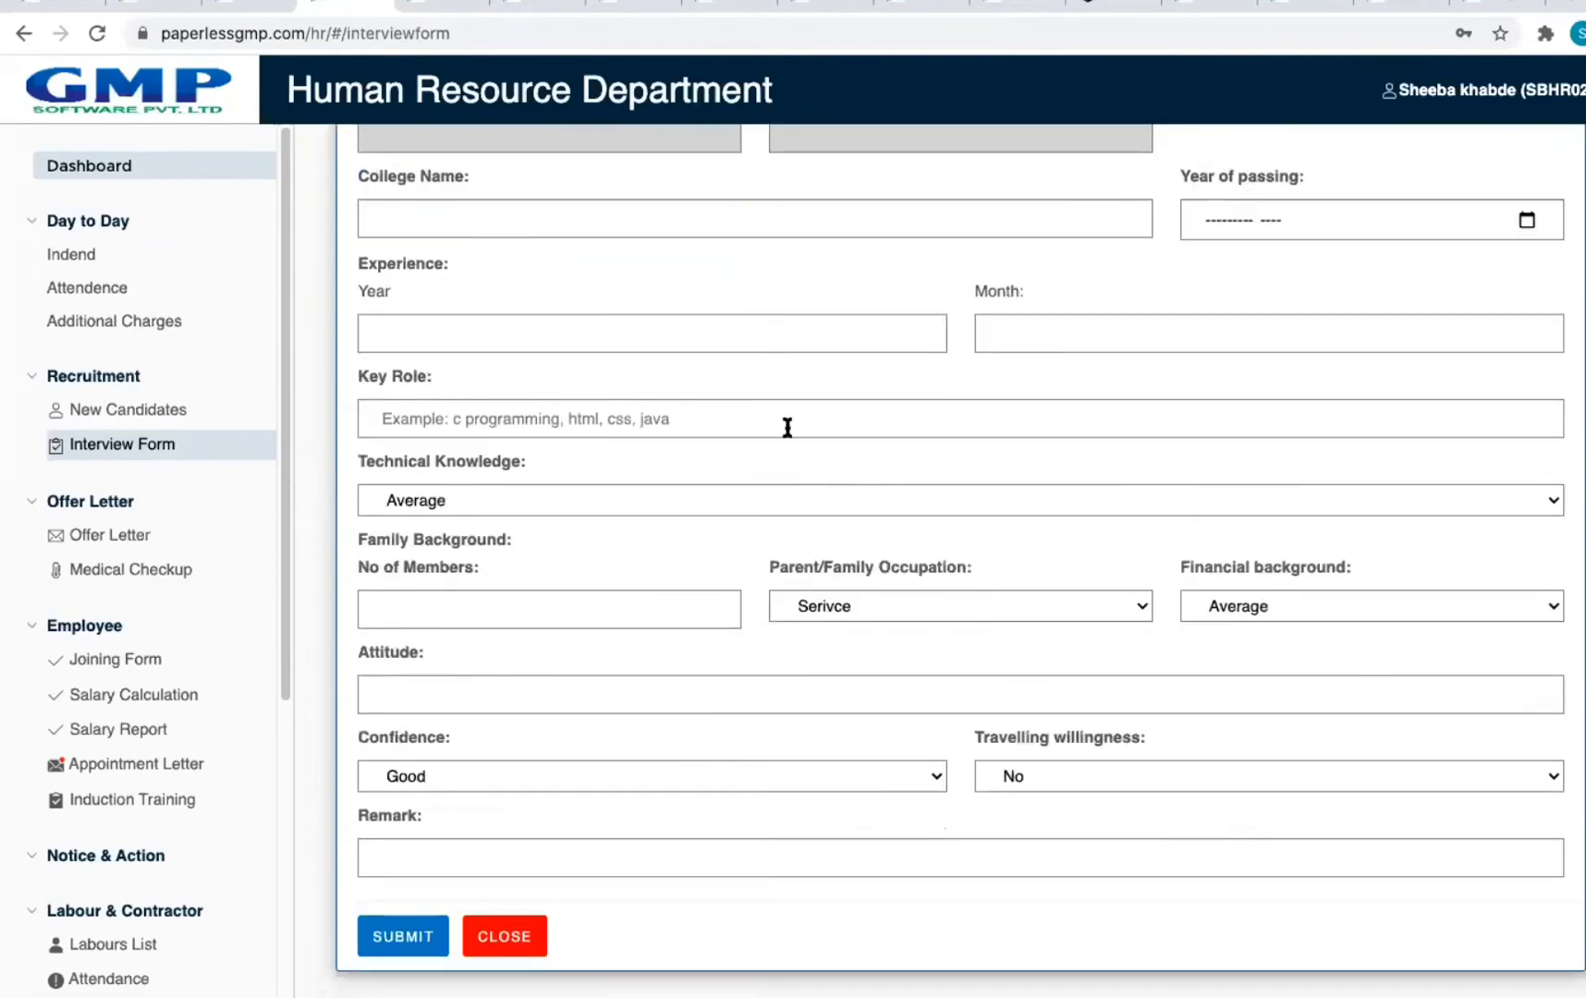
# Step: Enter xyz university as the college name and keep Average technical knowledge
pyautogui.click(385, 218)
pyautogui.click(453, 268)
pyautogui.click(463, 341)
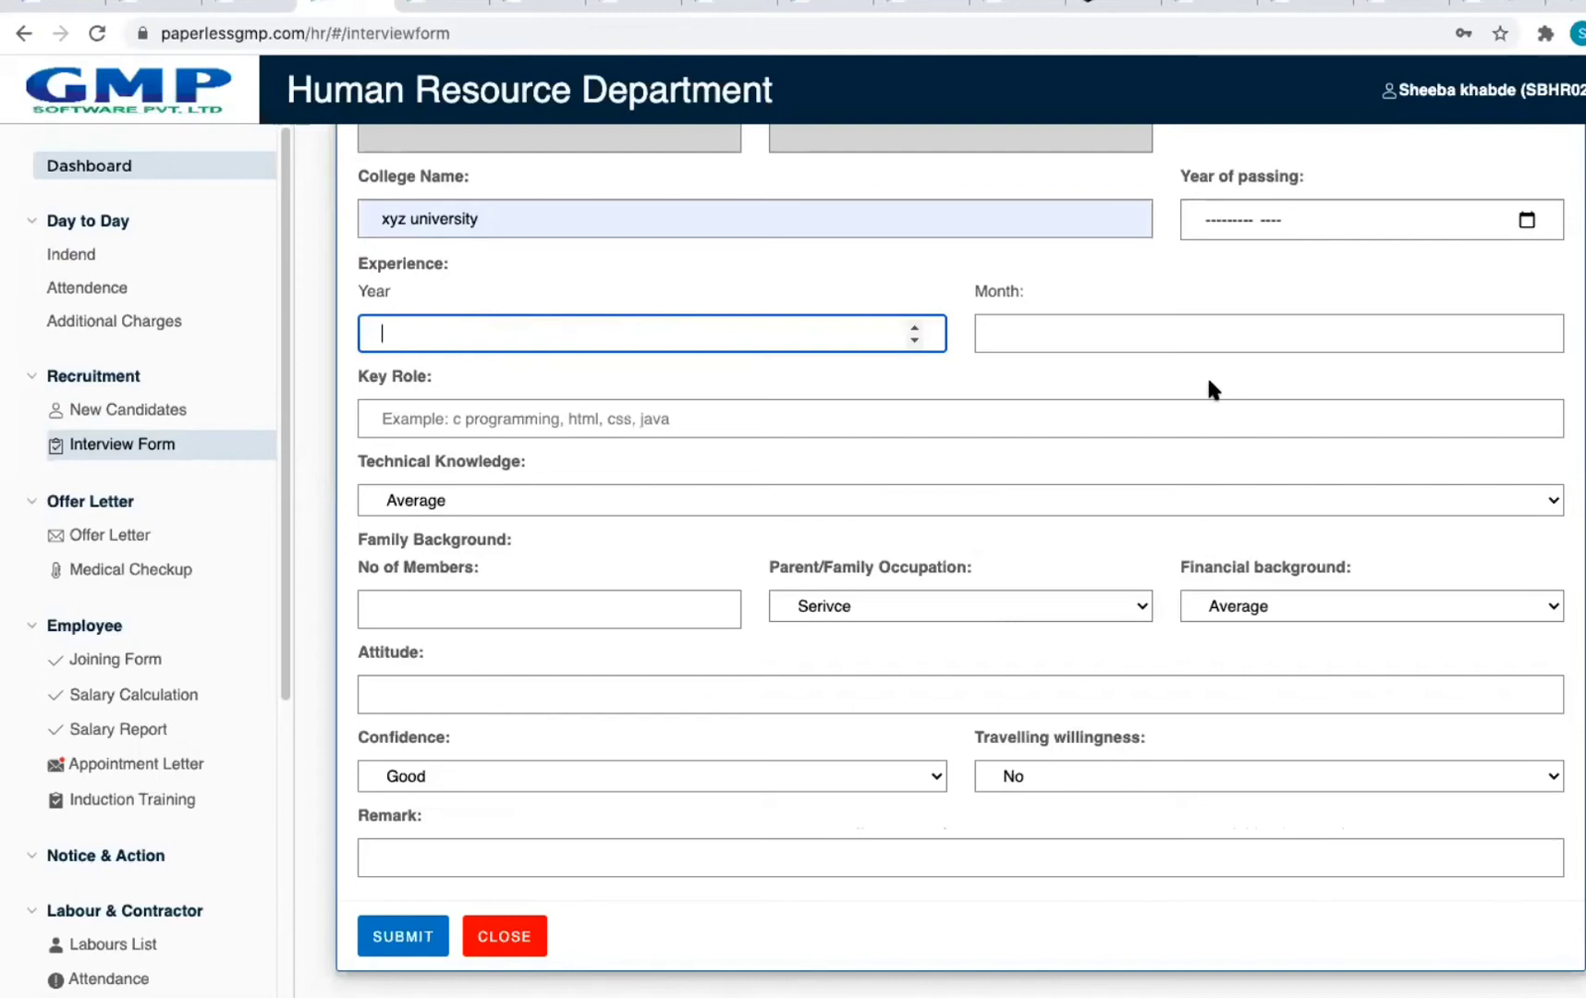
pyautogui.click(630, 421)
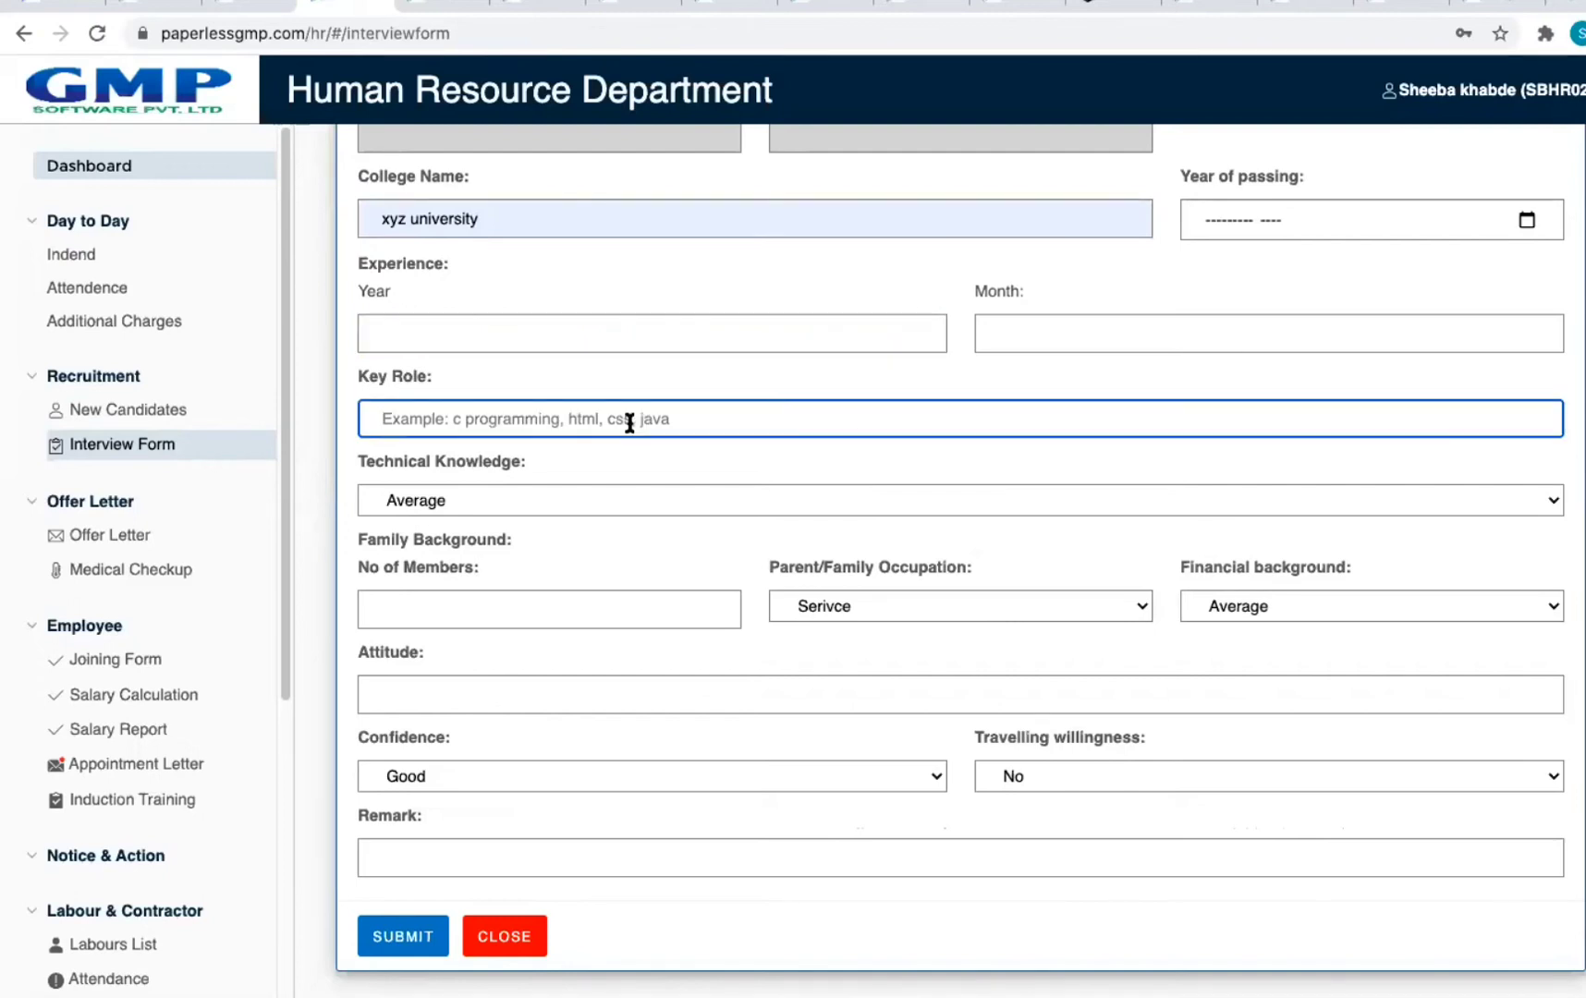
pyautogui.click(582, 489)
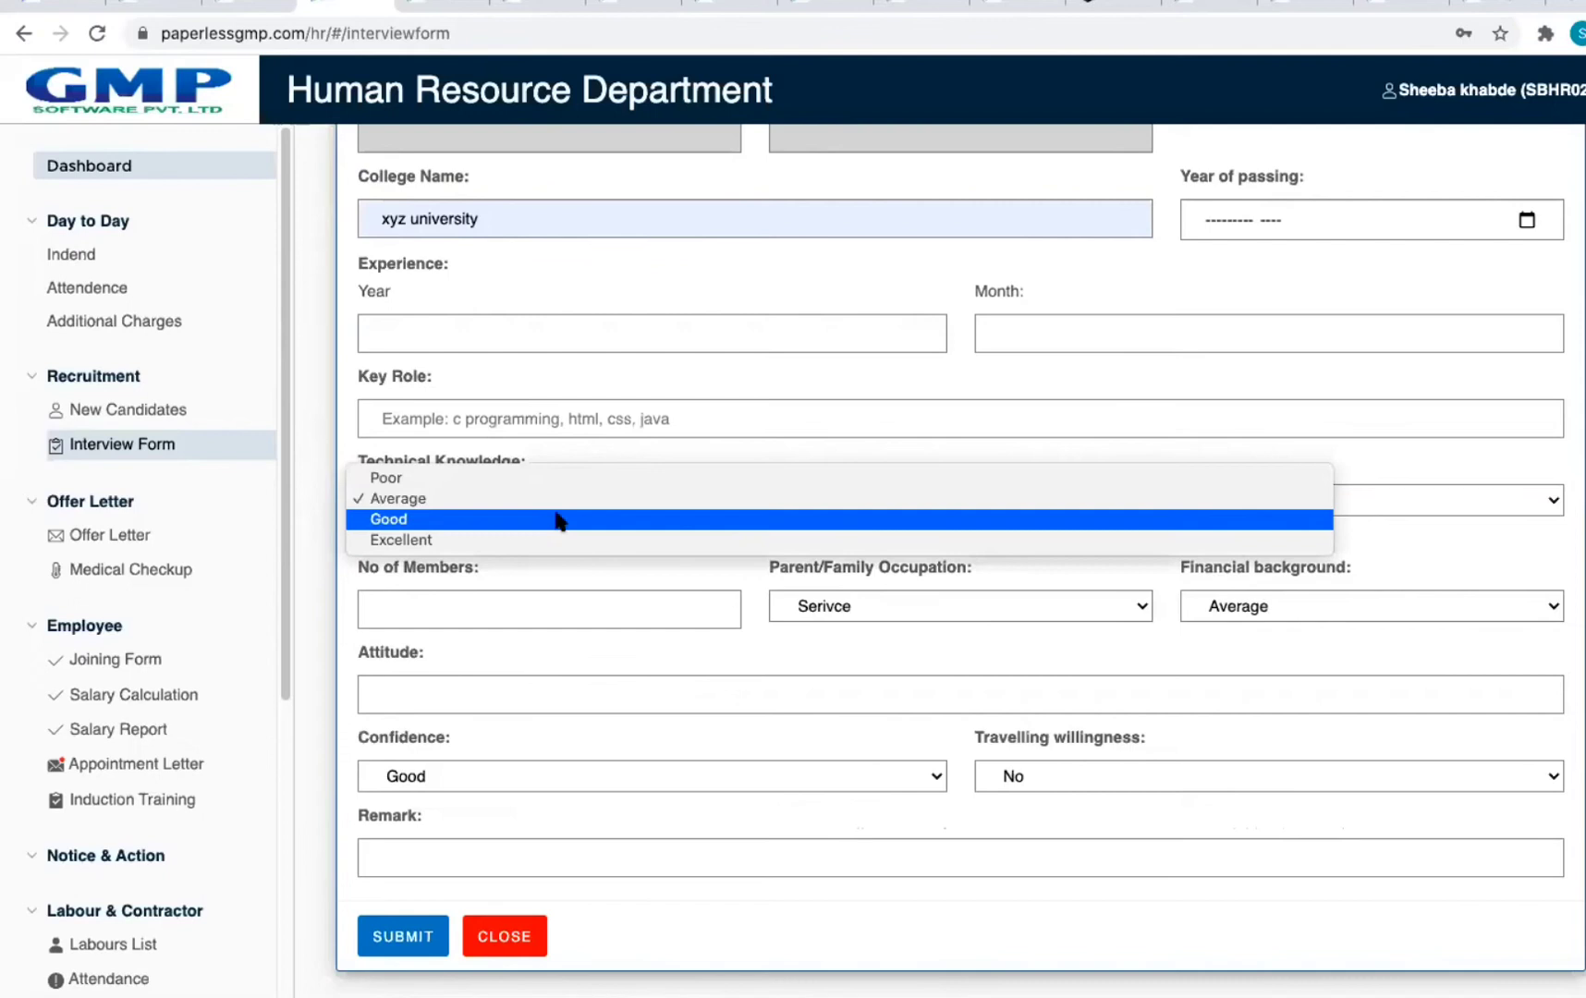
pyautogui.click(559, 501)
# Step: Keep Serivce as family occupation and Average as financial background
pyautogui.click(479, 607)
pyautogui.click(956, 612)
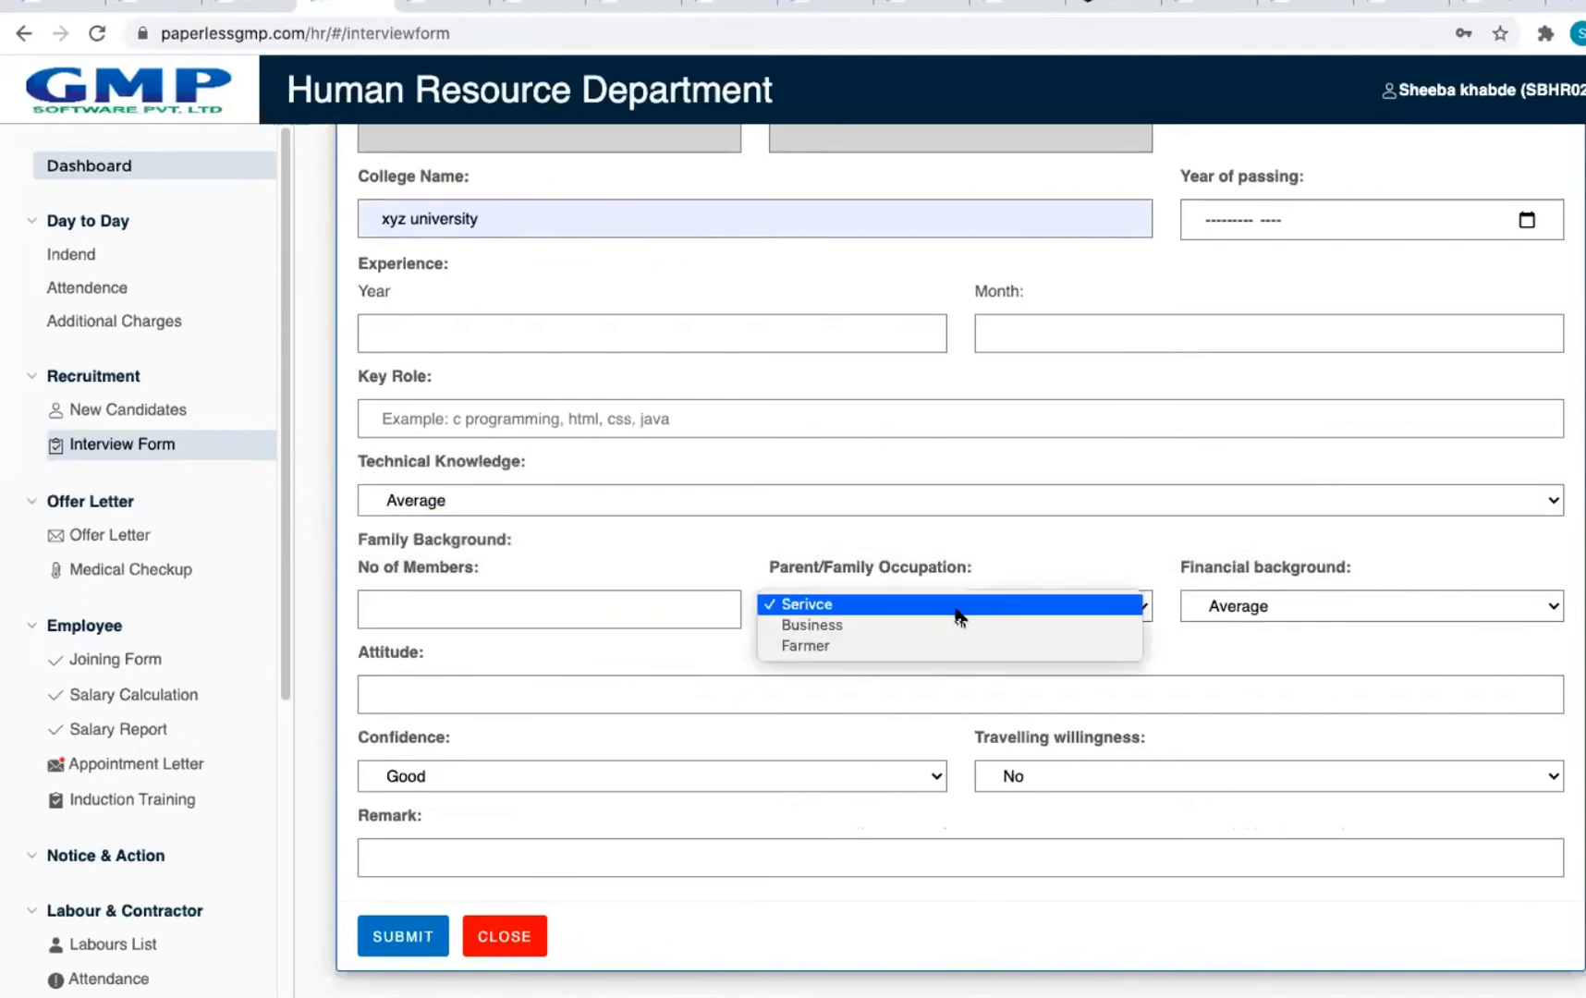
pyautogui.click(1098, 608)
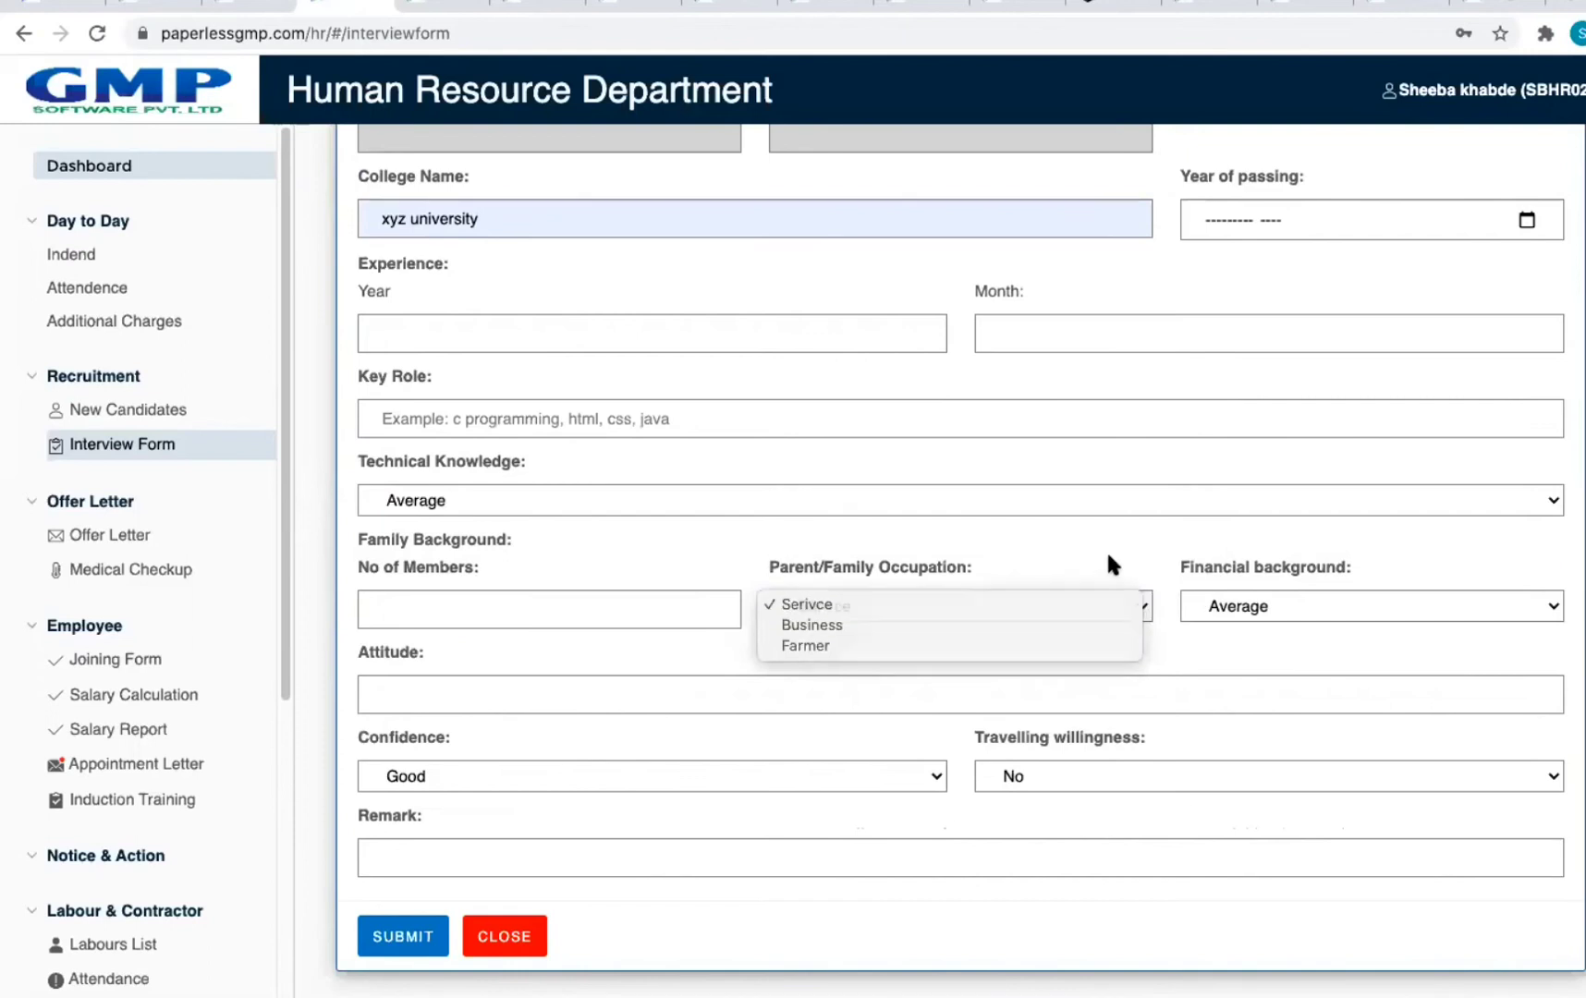
pyautogui.click(1312, 603)
pyautogui.click(1313, 603)
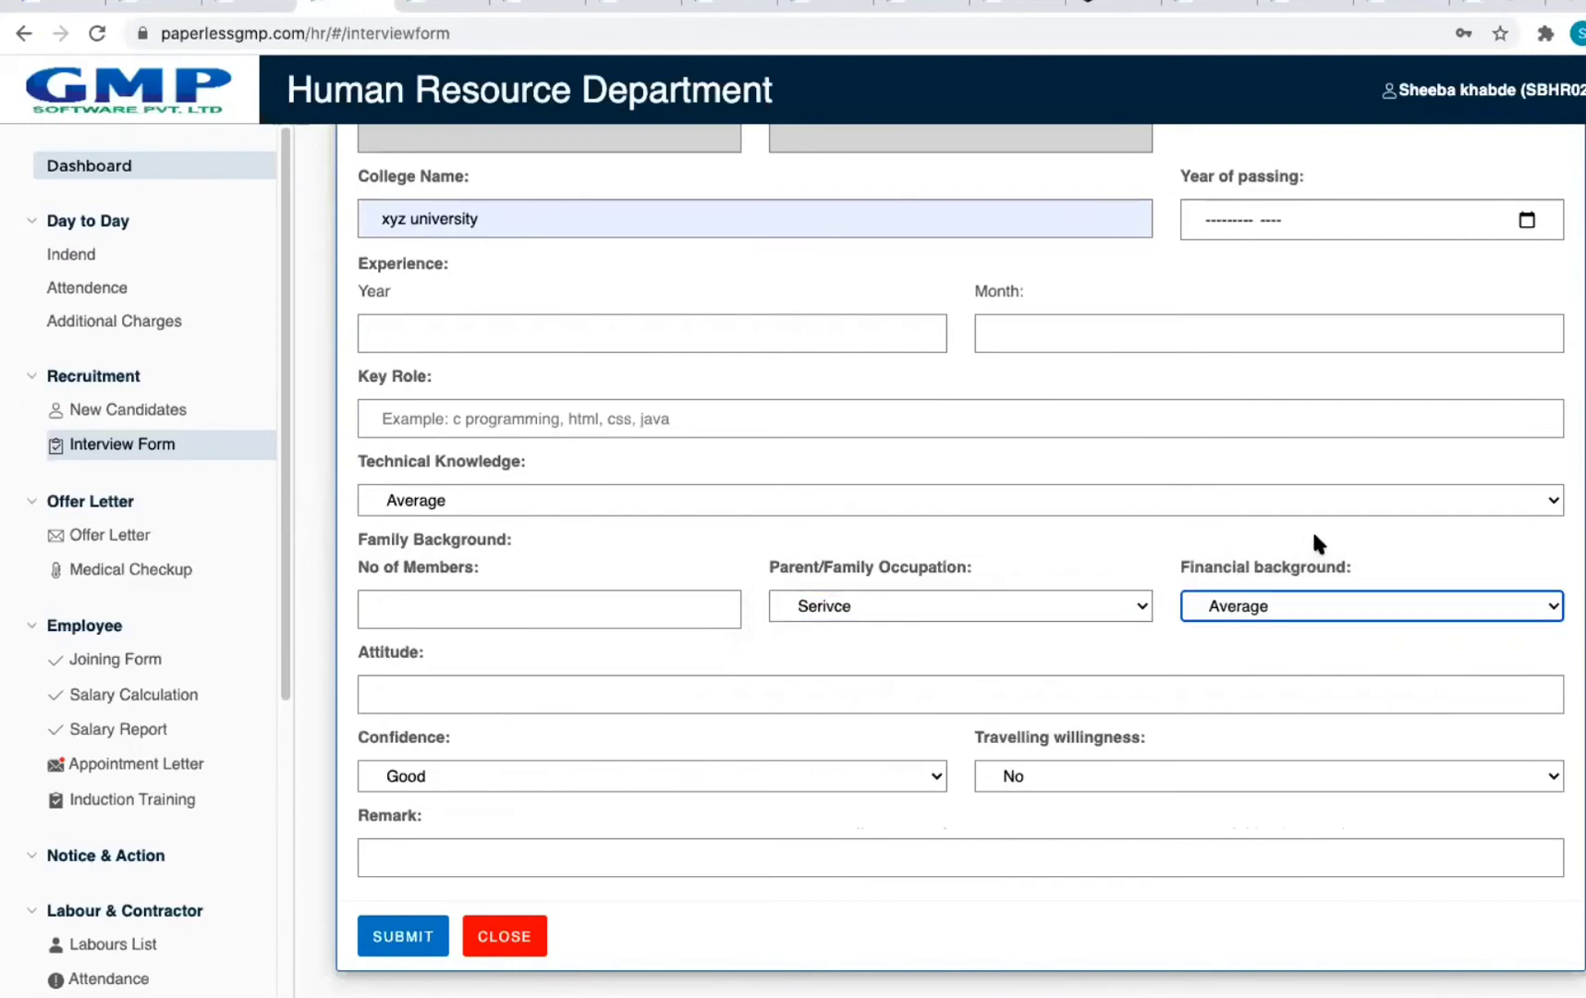
# Step: Keep Good confidence and No travelling willingness, then close the form without submitting
pyautogui.click(544, 695)
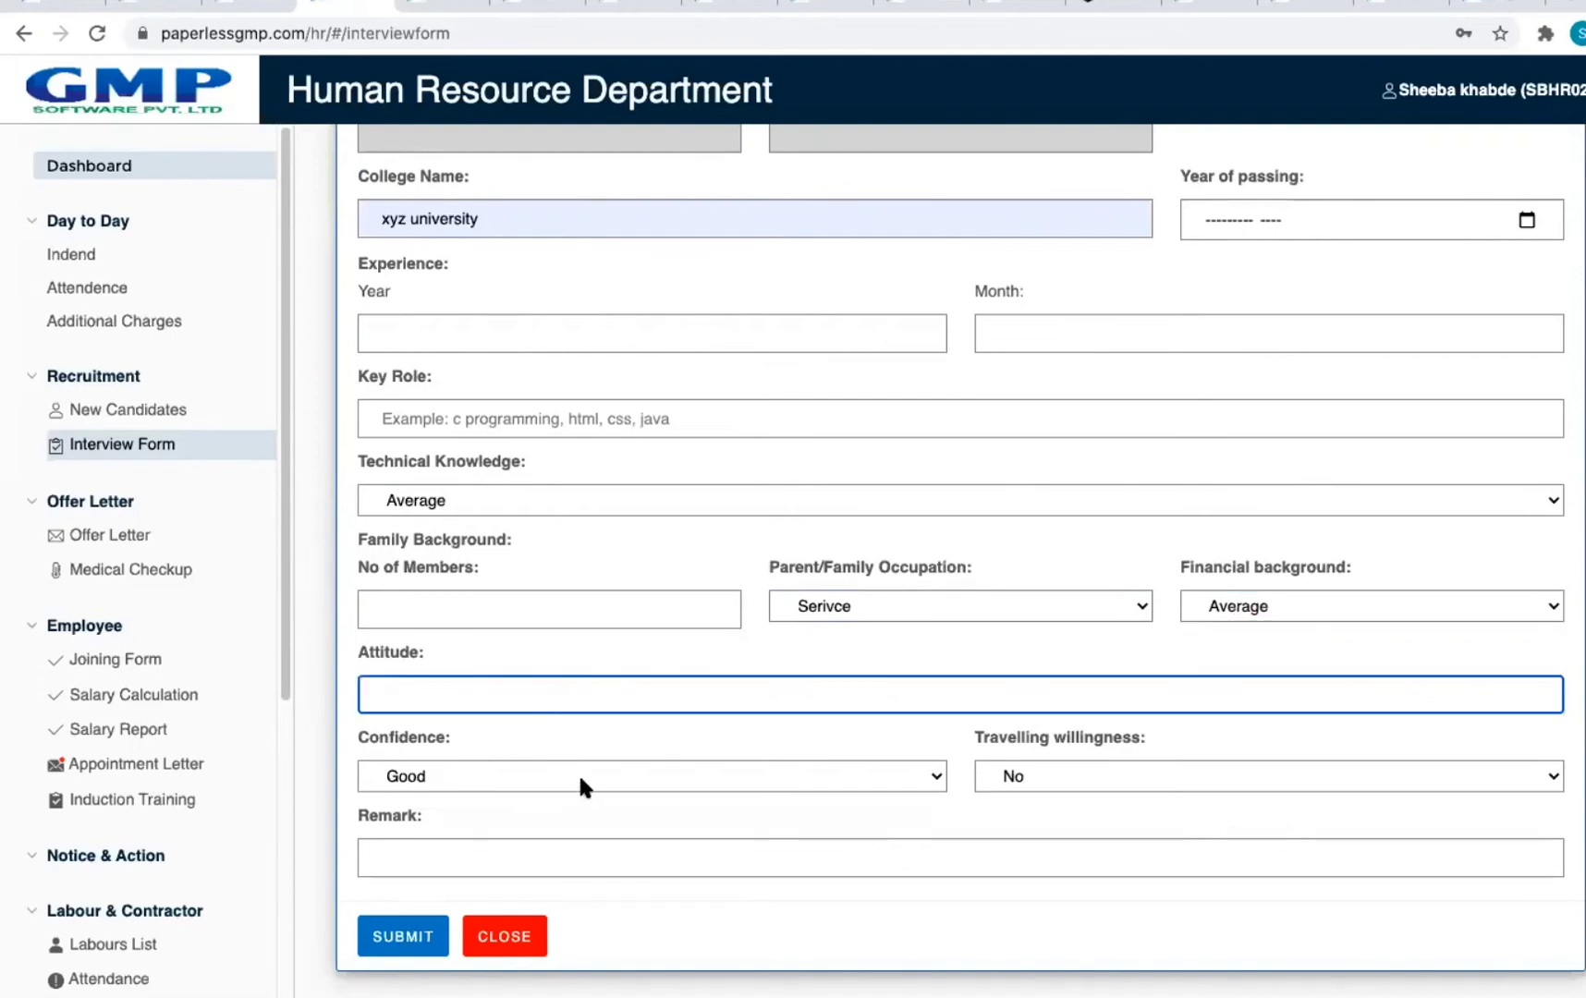
pyautogui.click(458, 774)
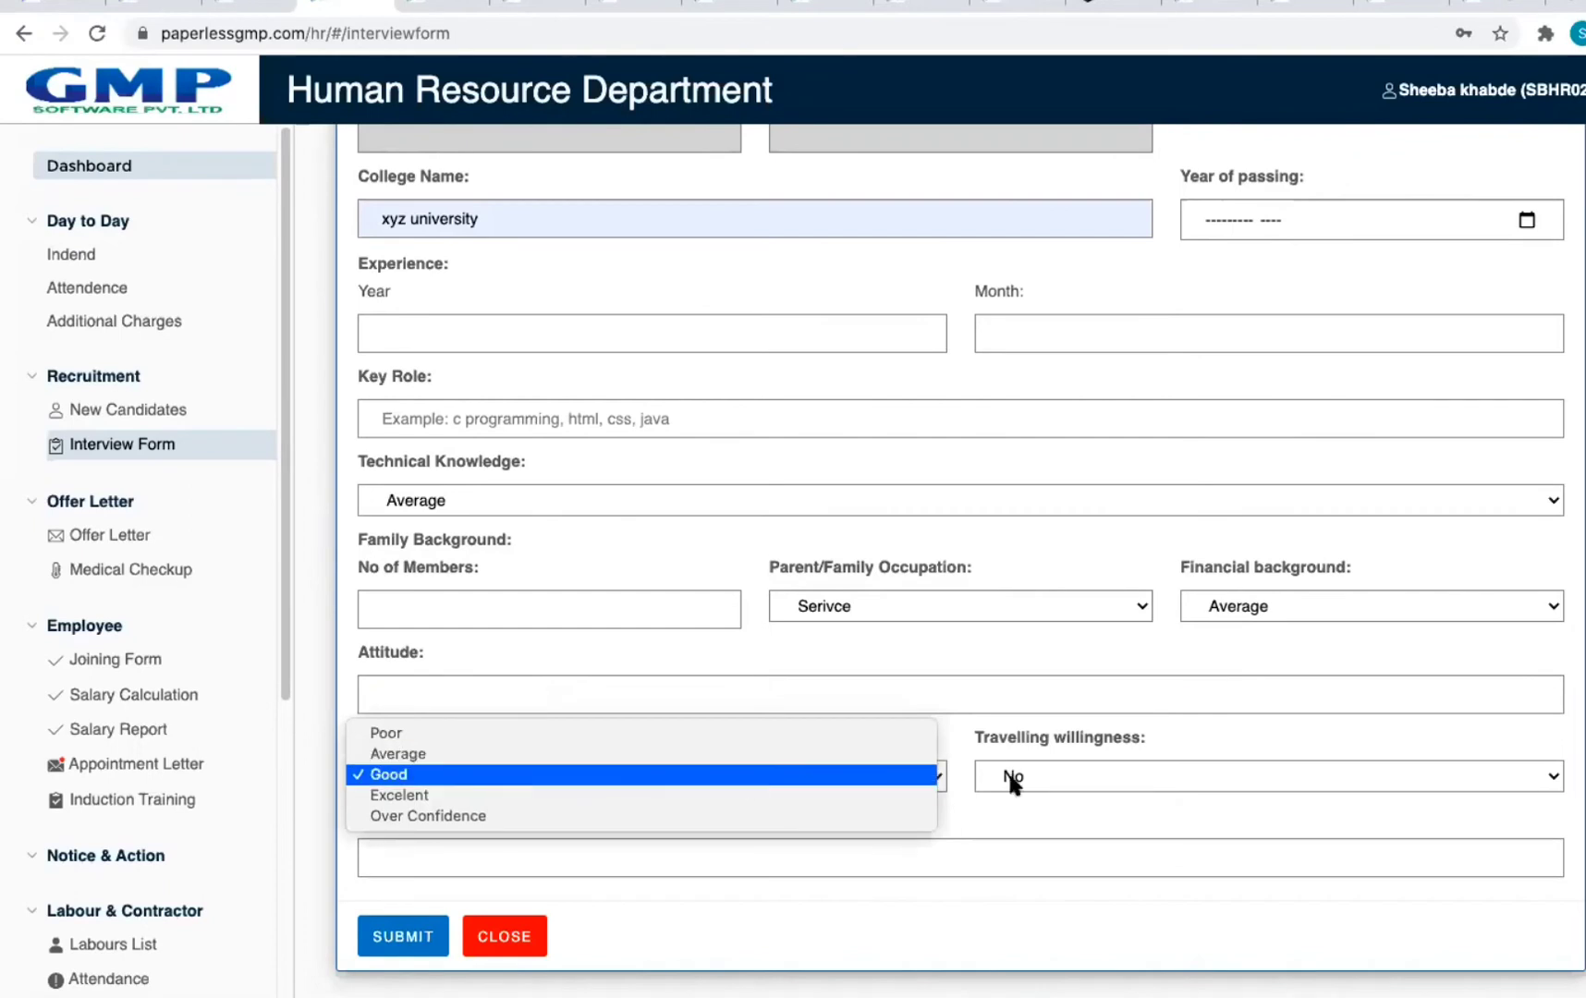
pyautogui.click(1221, 747)
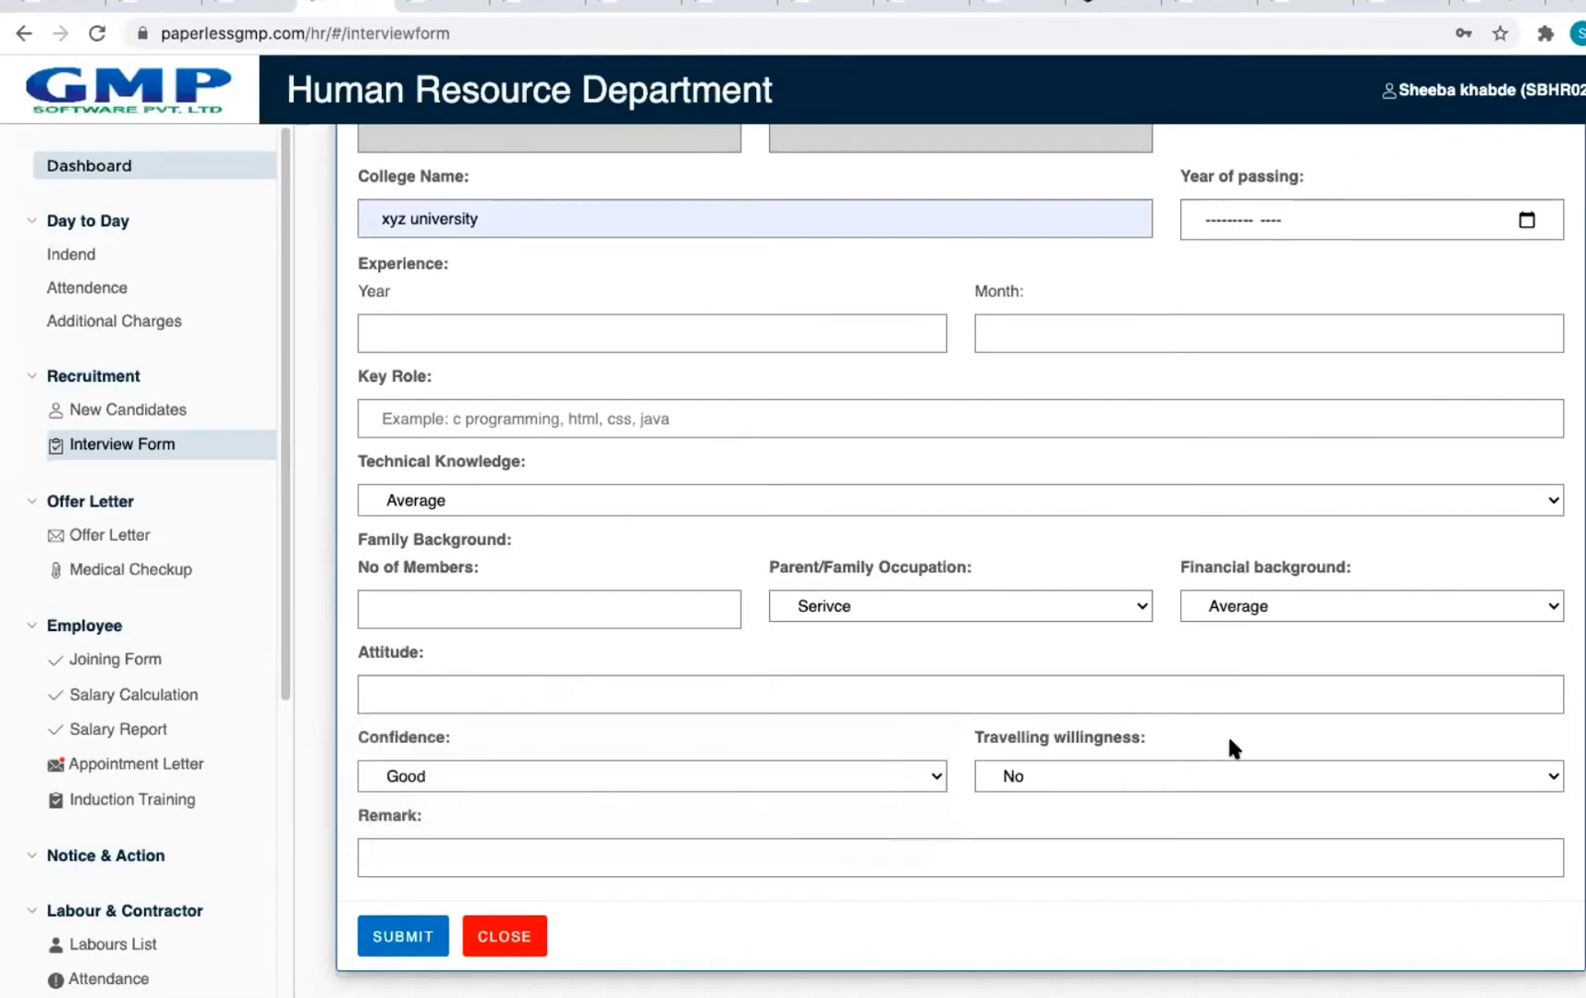
pyautogui.click(1185, 774)
pyautogui.click(1291, 737)
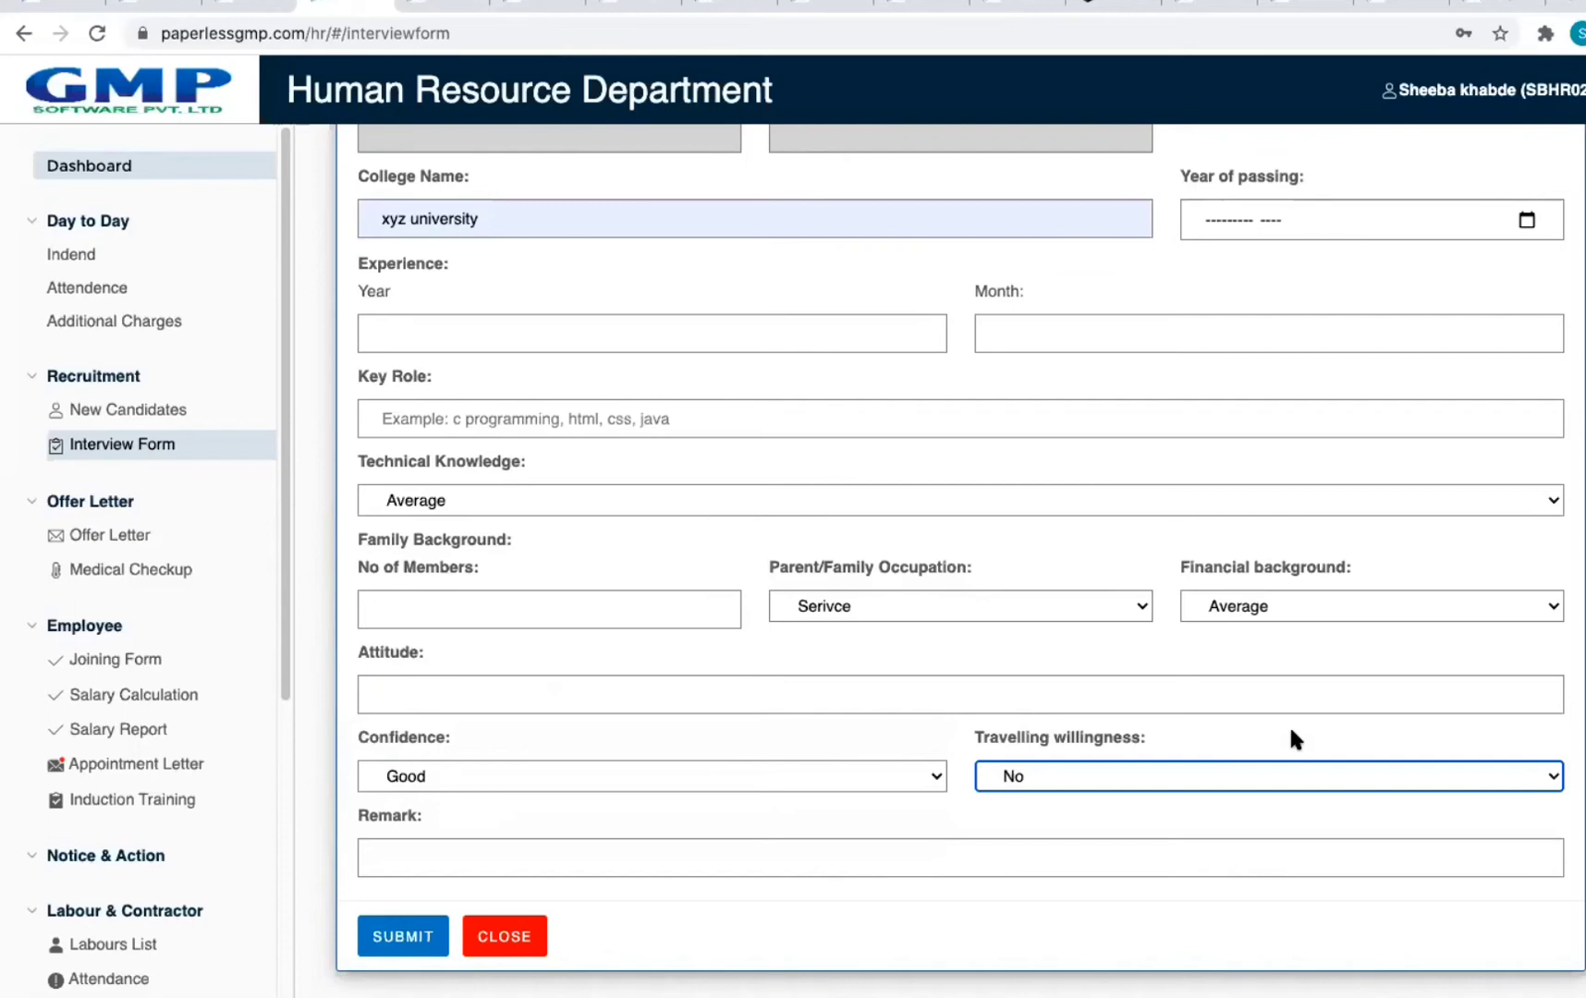
pyautogui.click(479, 848)
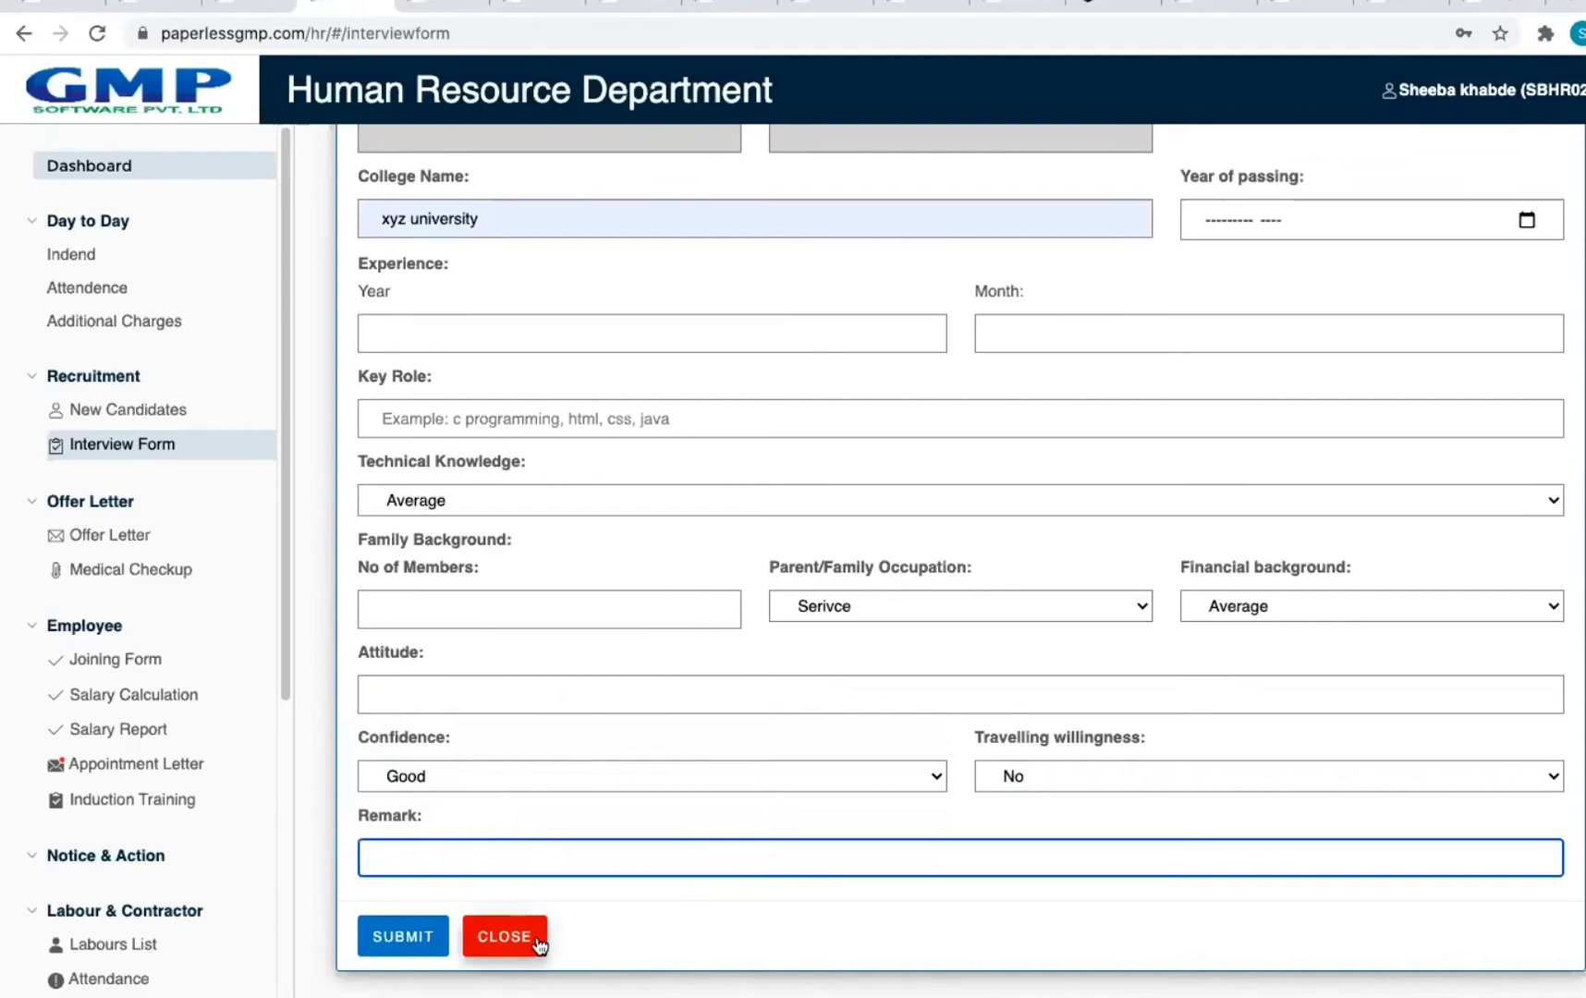
pyautogui.click(505, 936)
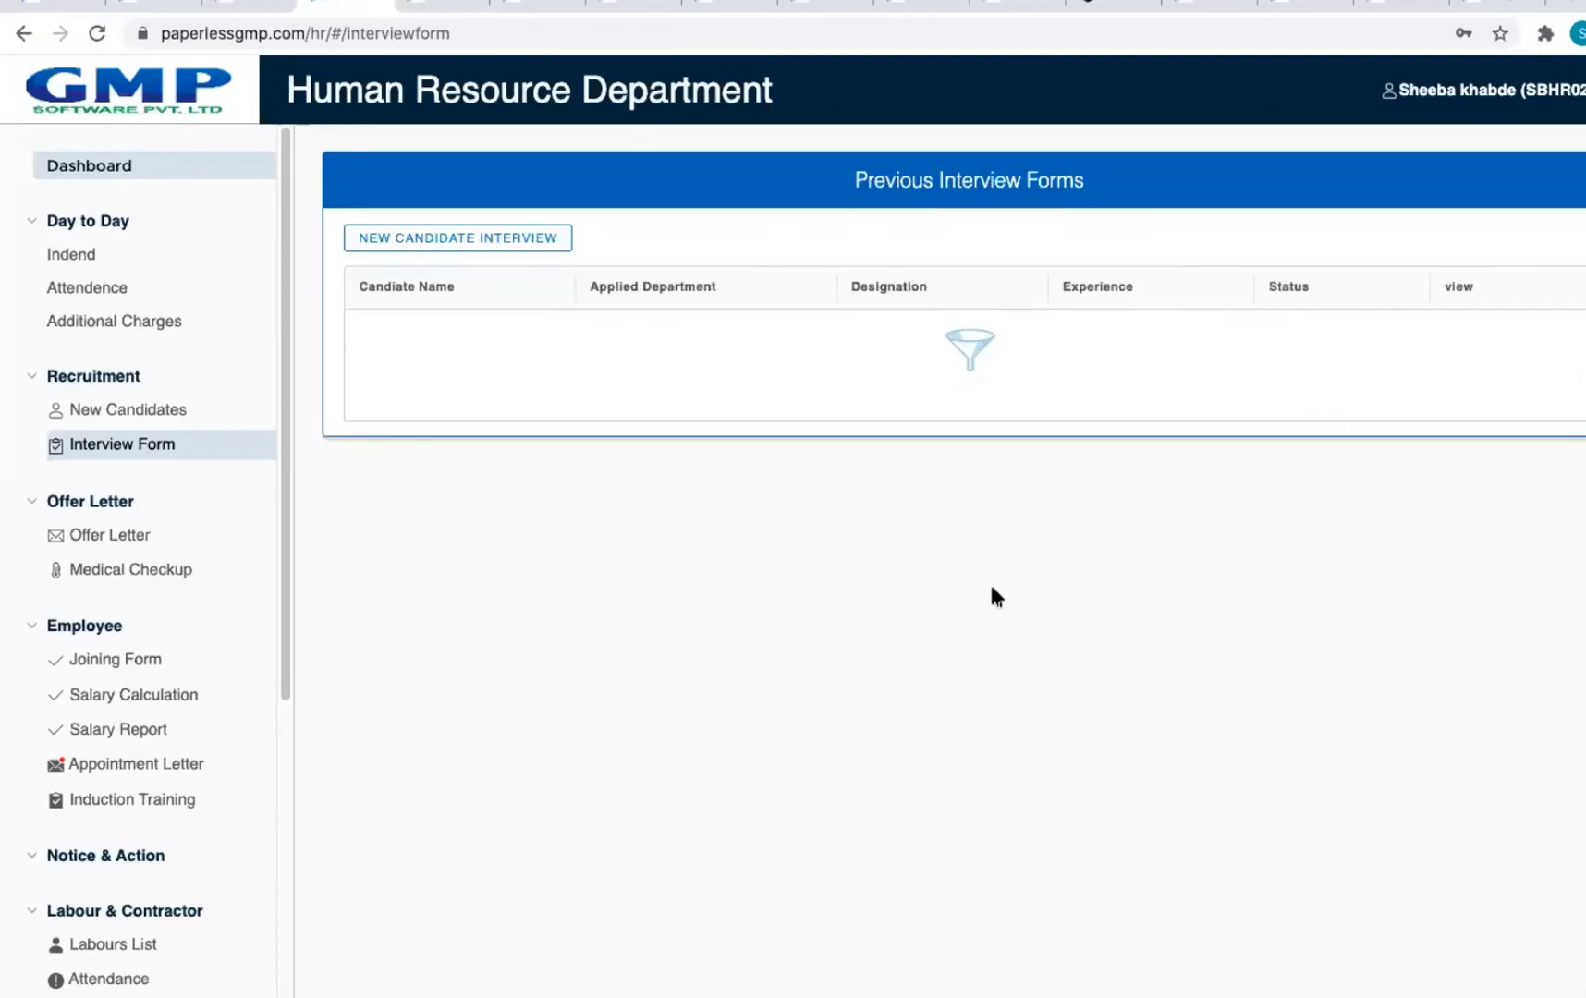
# Step: View the selected candidates' offer letter list, then leave HR for the main dashboard
pyautogui.click(23, 37)
pyautogui.click(1158, 298)
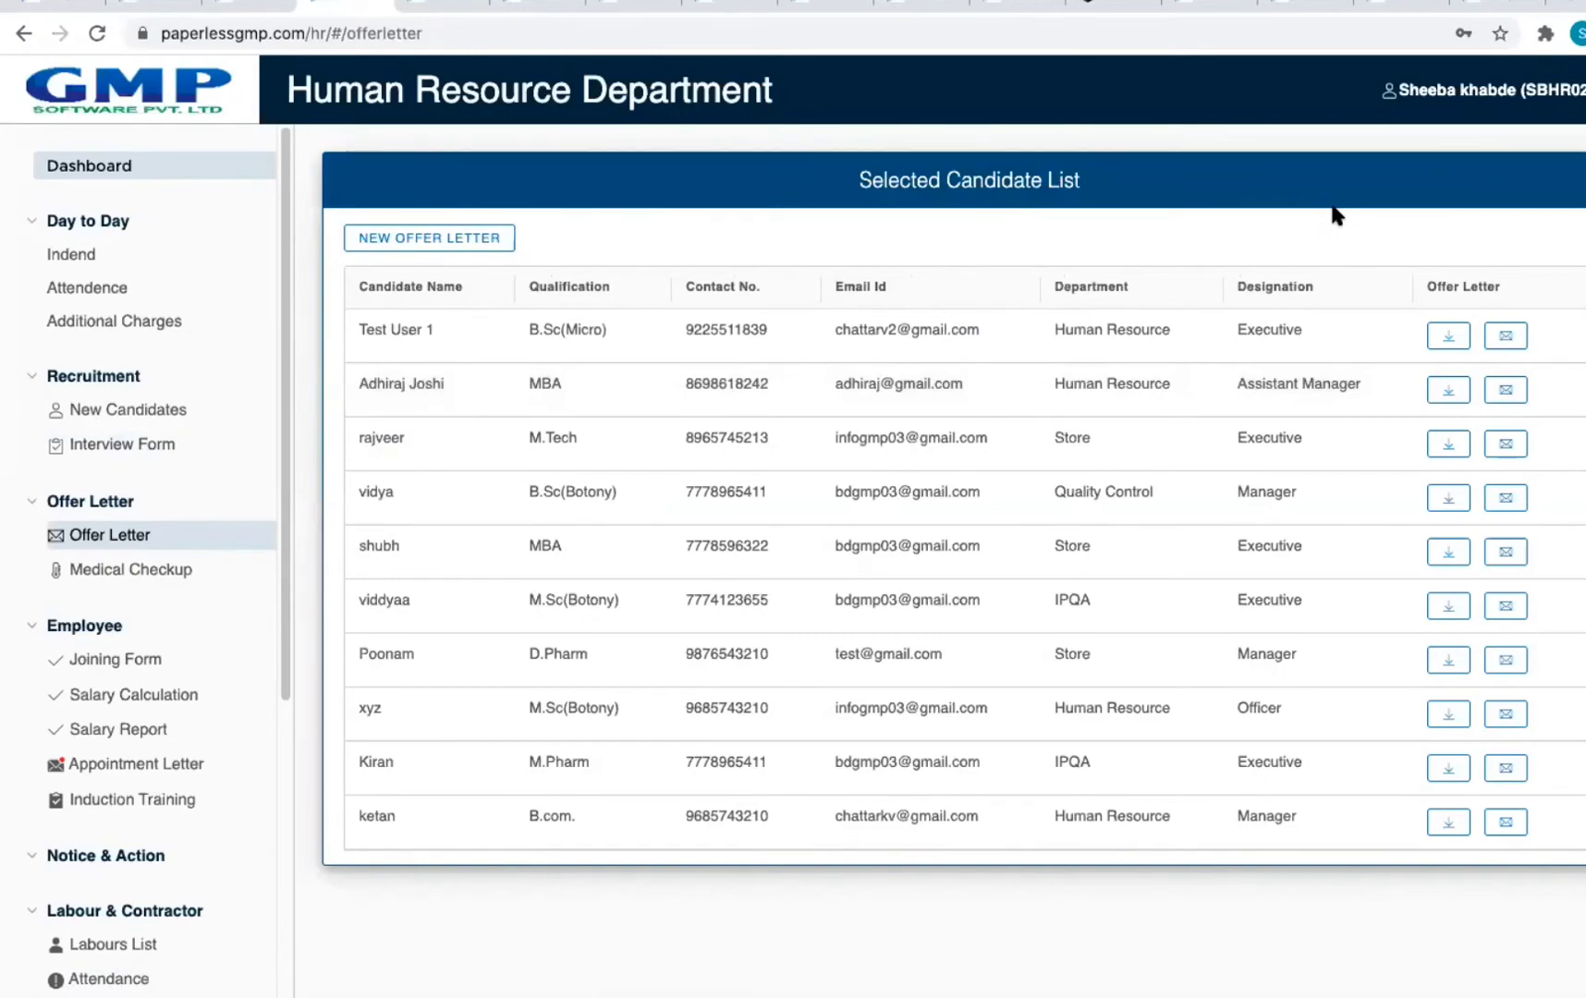
pyautogui.click(1477, 93)
pyautogui.click(1489, 190)
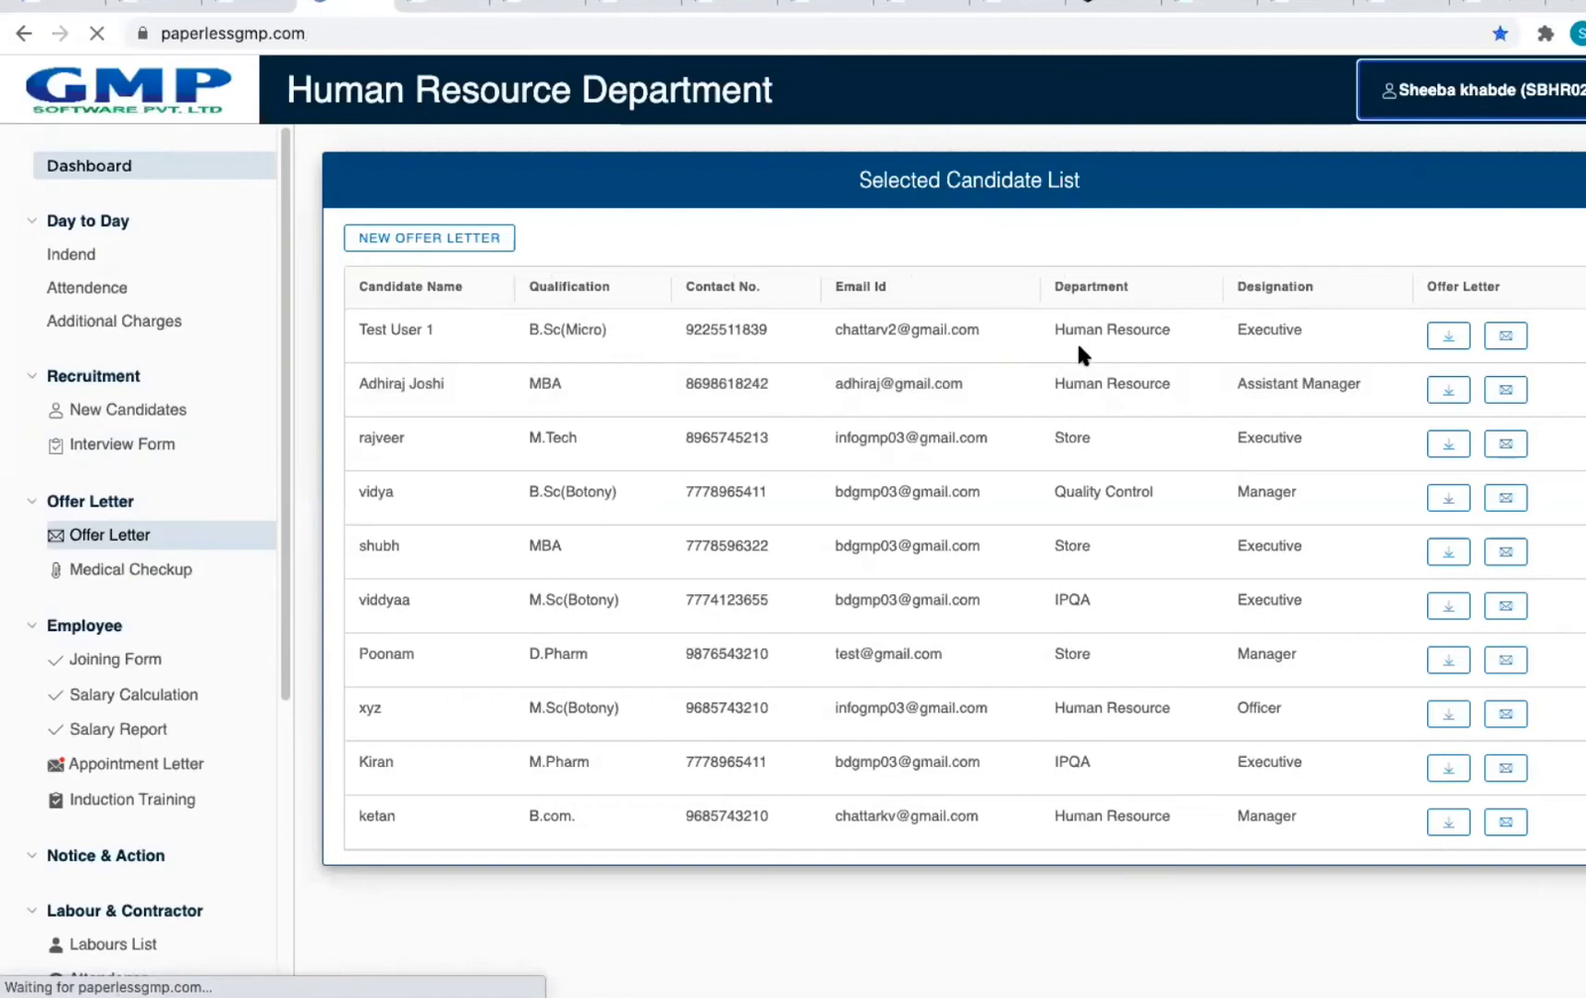
# Step: Reopen the Human Resource module and log in with the Manager account
pyautogui.click(812, 259)
pyautogui.click(273, 504)
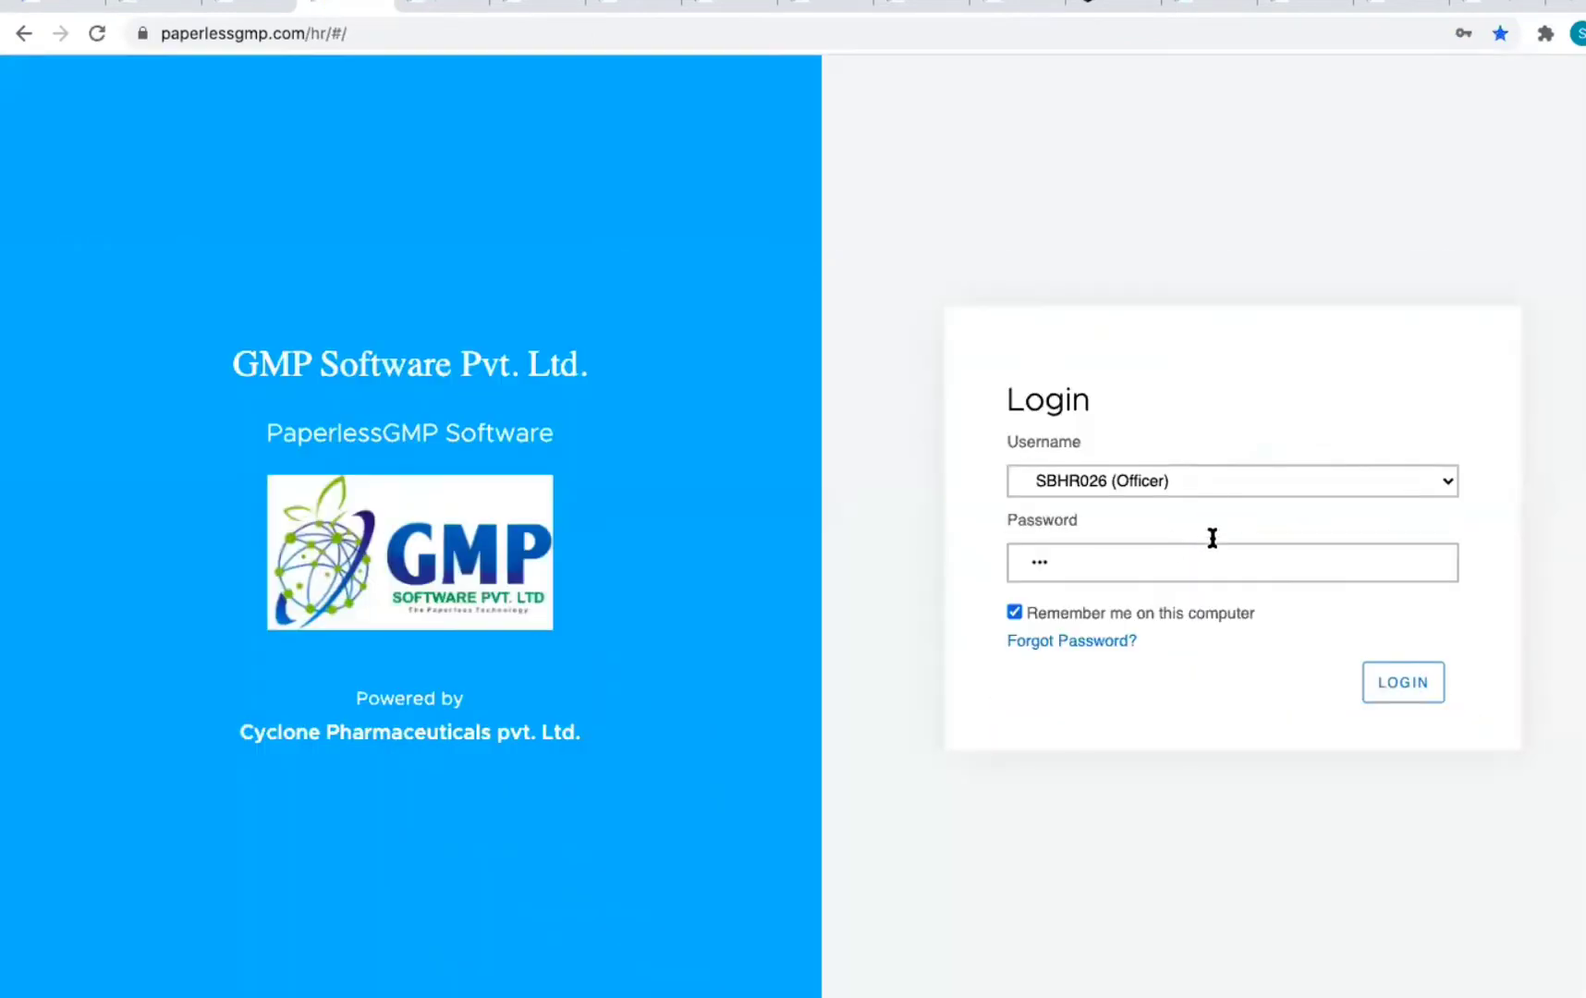
pyautogui.click(1216, 480)
pyautogui.click(1198, 500)
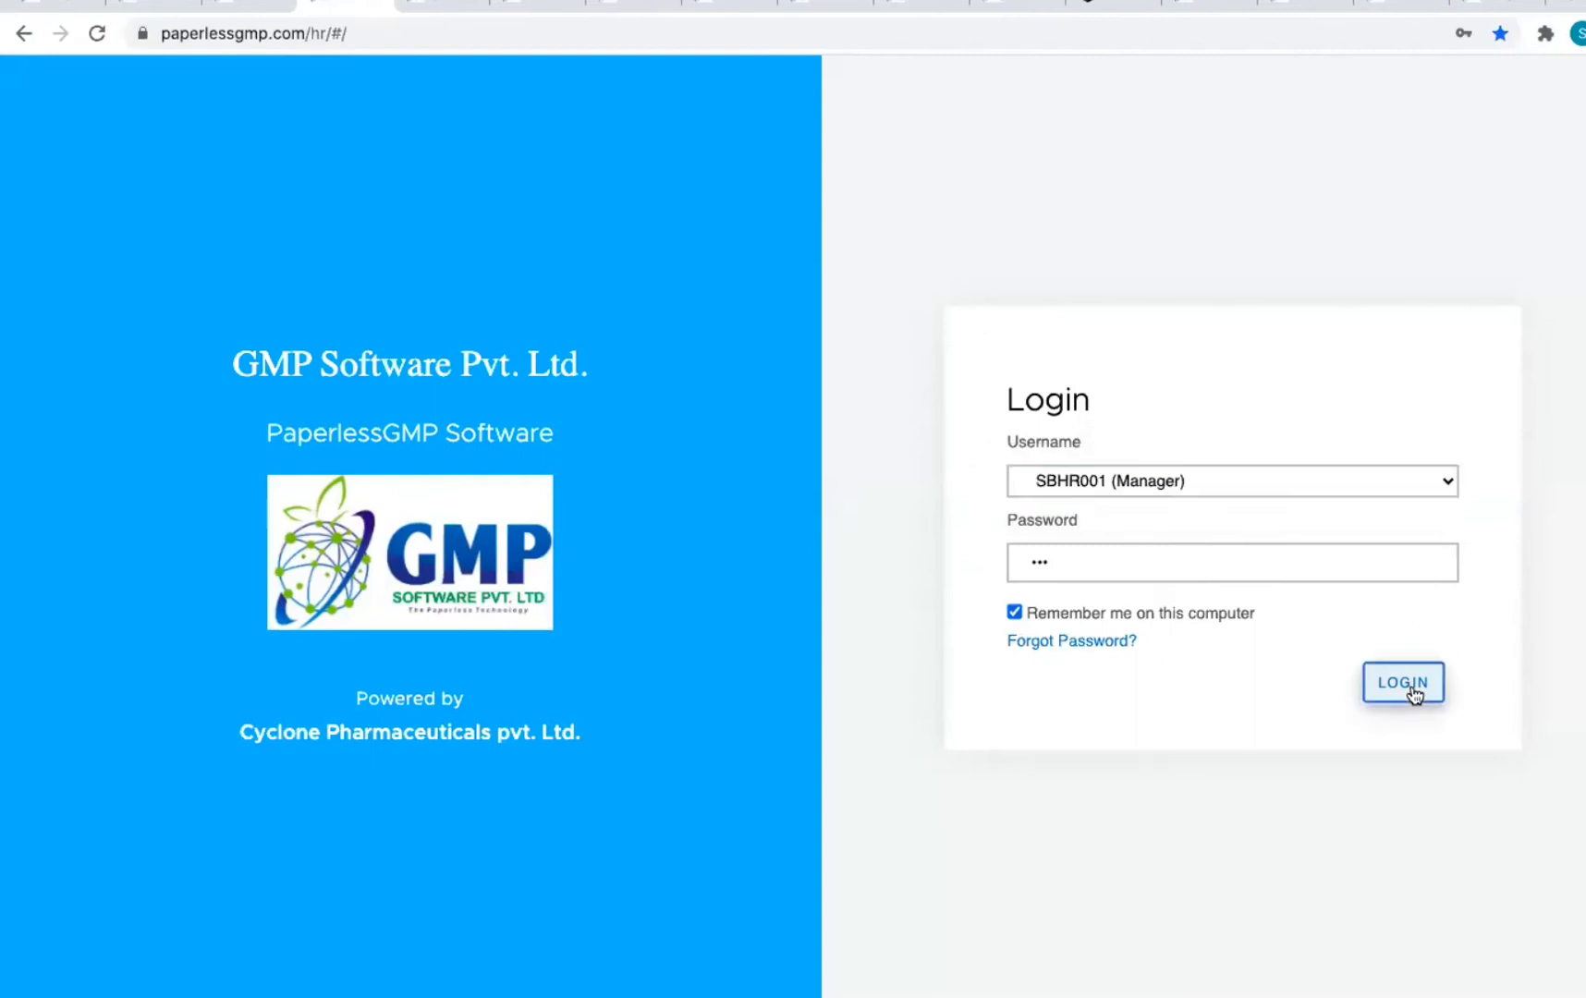
pyautogui.click(1409, 688)
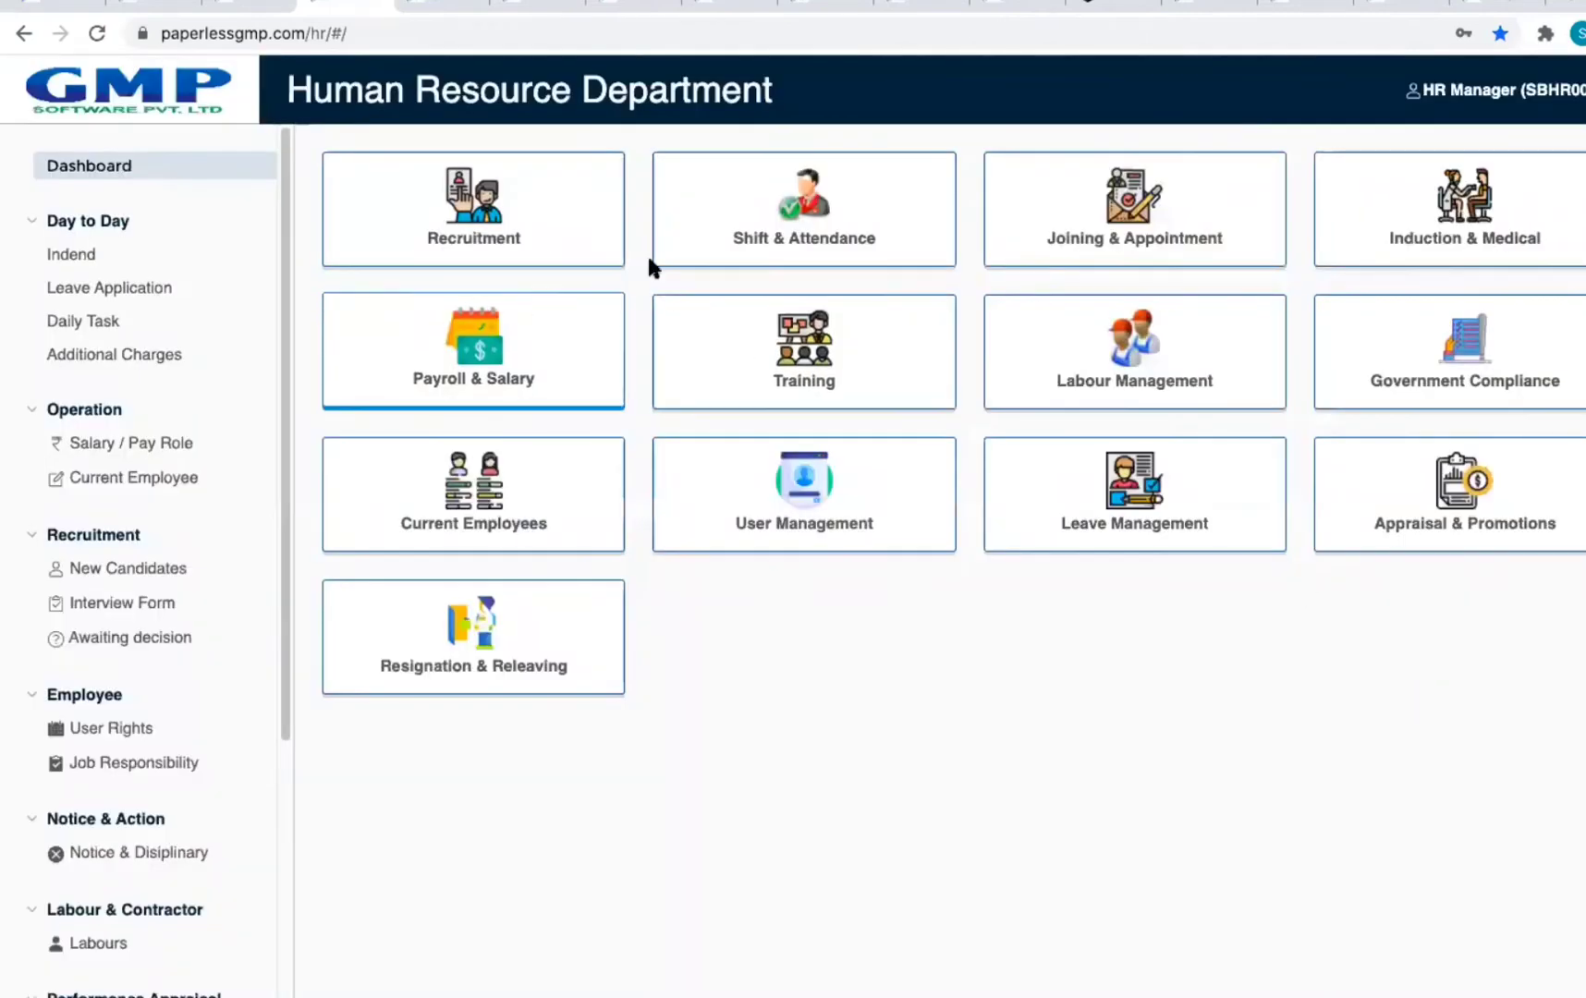
# Step: View Test User 1's previous interview form under Recruitment, then return to the list
pyautogui.click(612, 248)
pyautogui.click(853, 351)
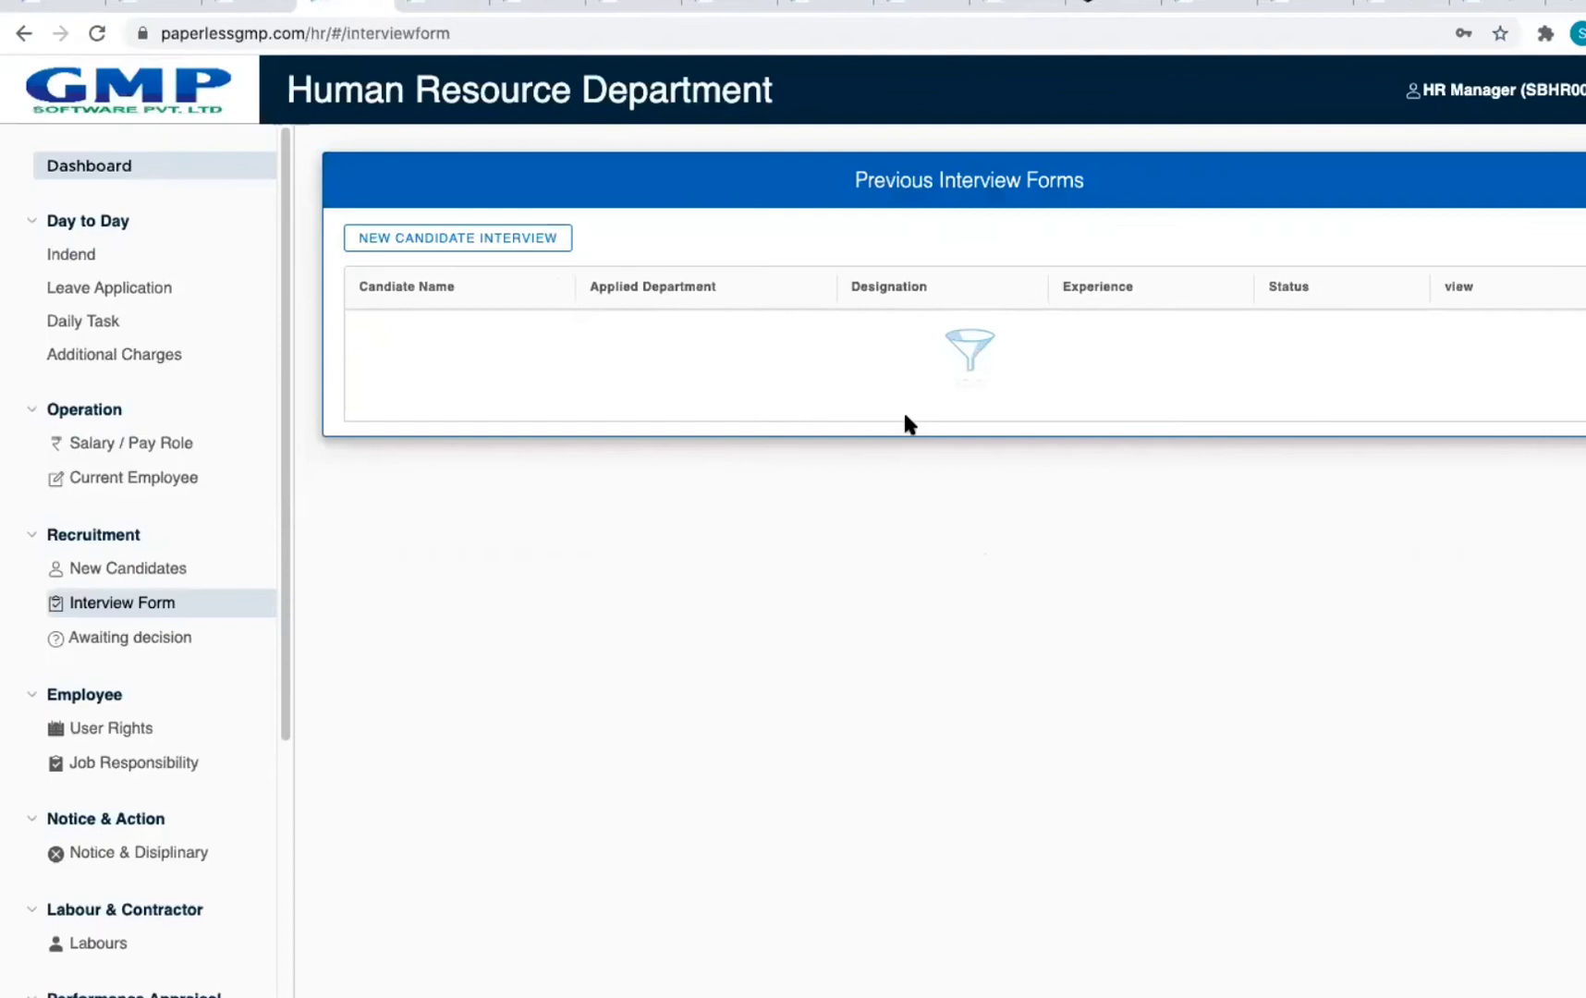
pyautogui.click(1458, 333)
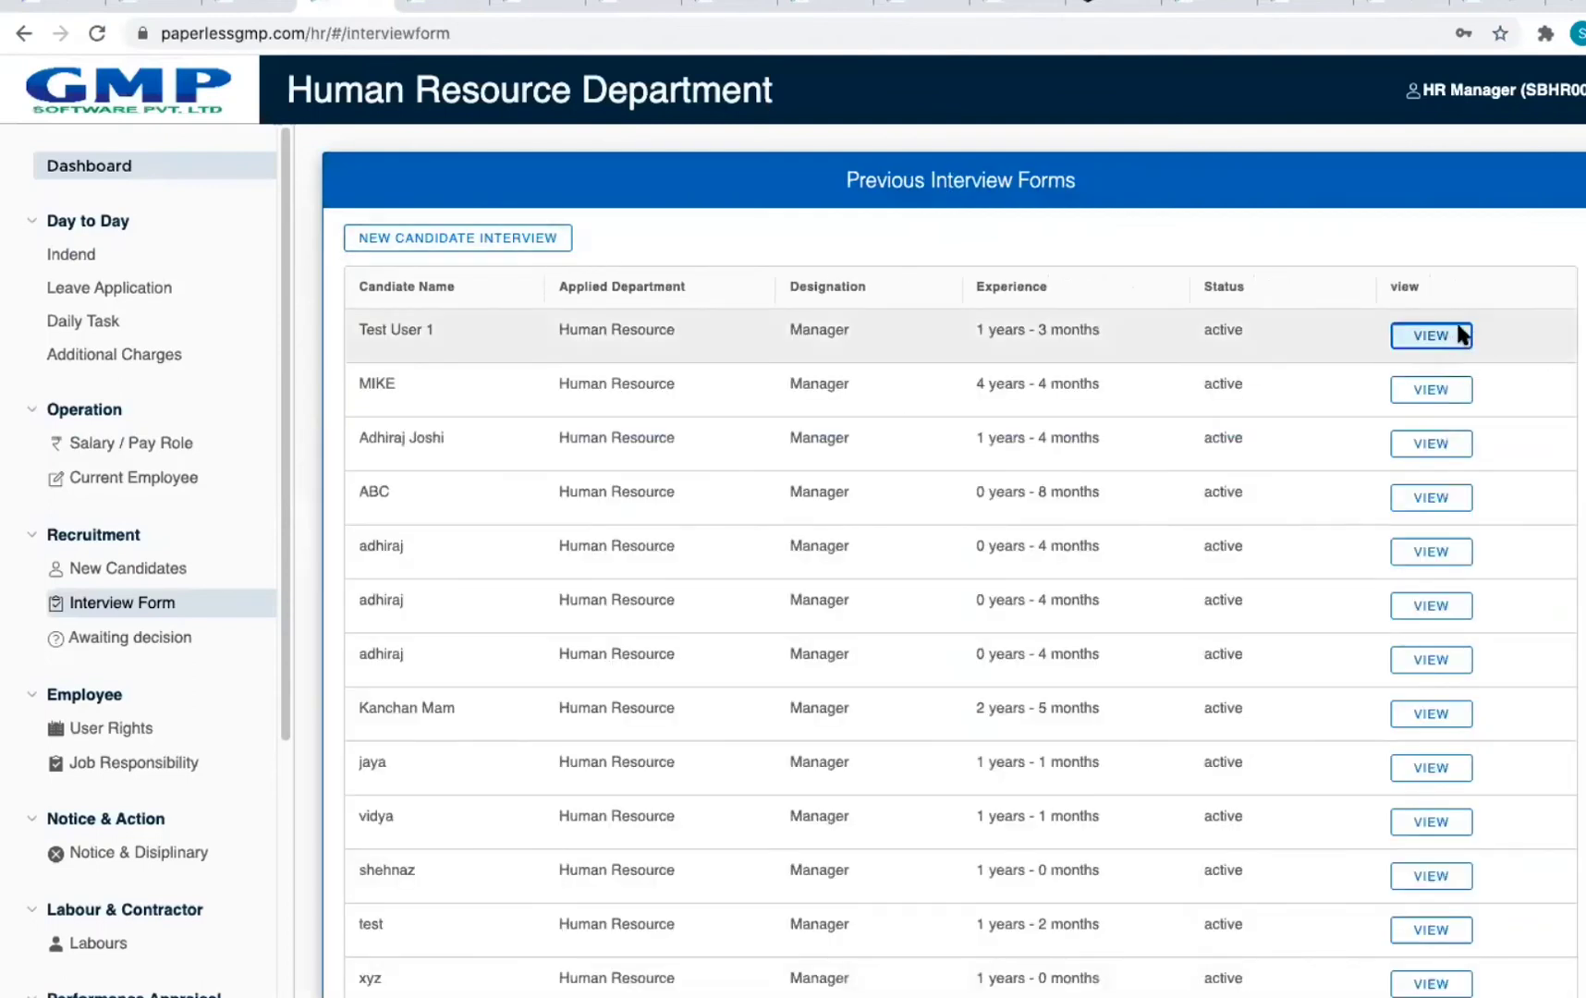
pyautogui.click(407, 767)
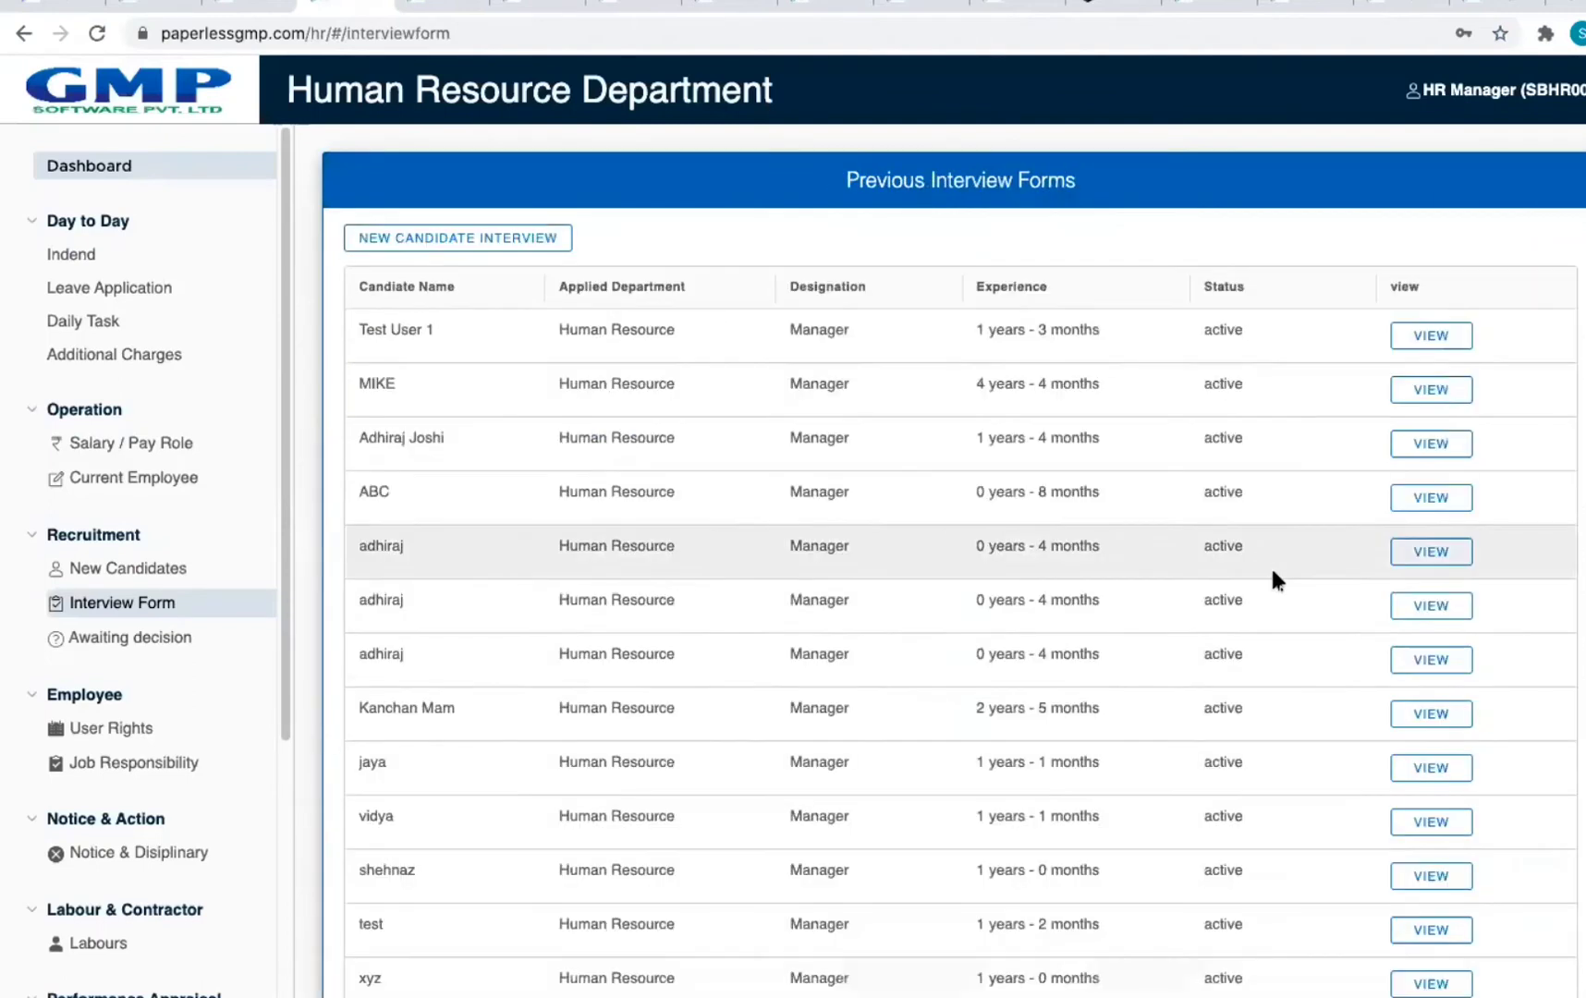
pyautogui.scroll(-2, 1302, 559)
pyautogui.scroll(-1, 1336, 546)
pyautogui.scroll(3, 1336, 544)
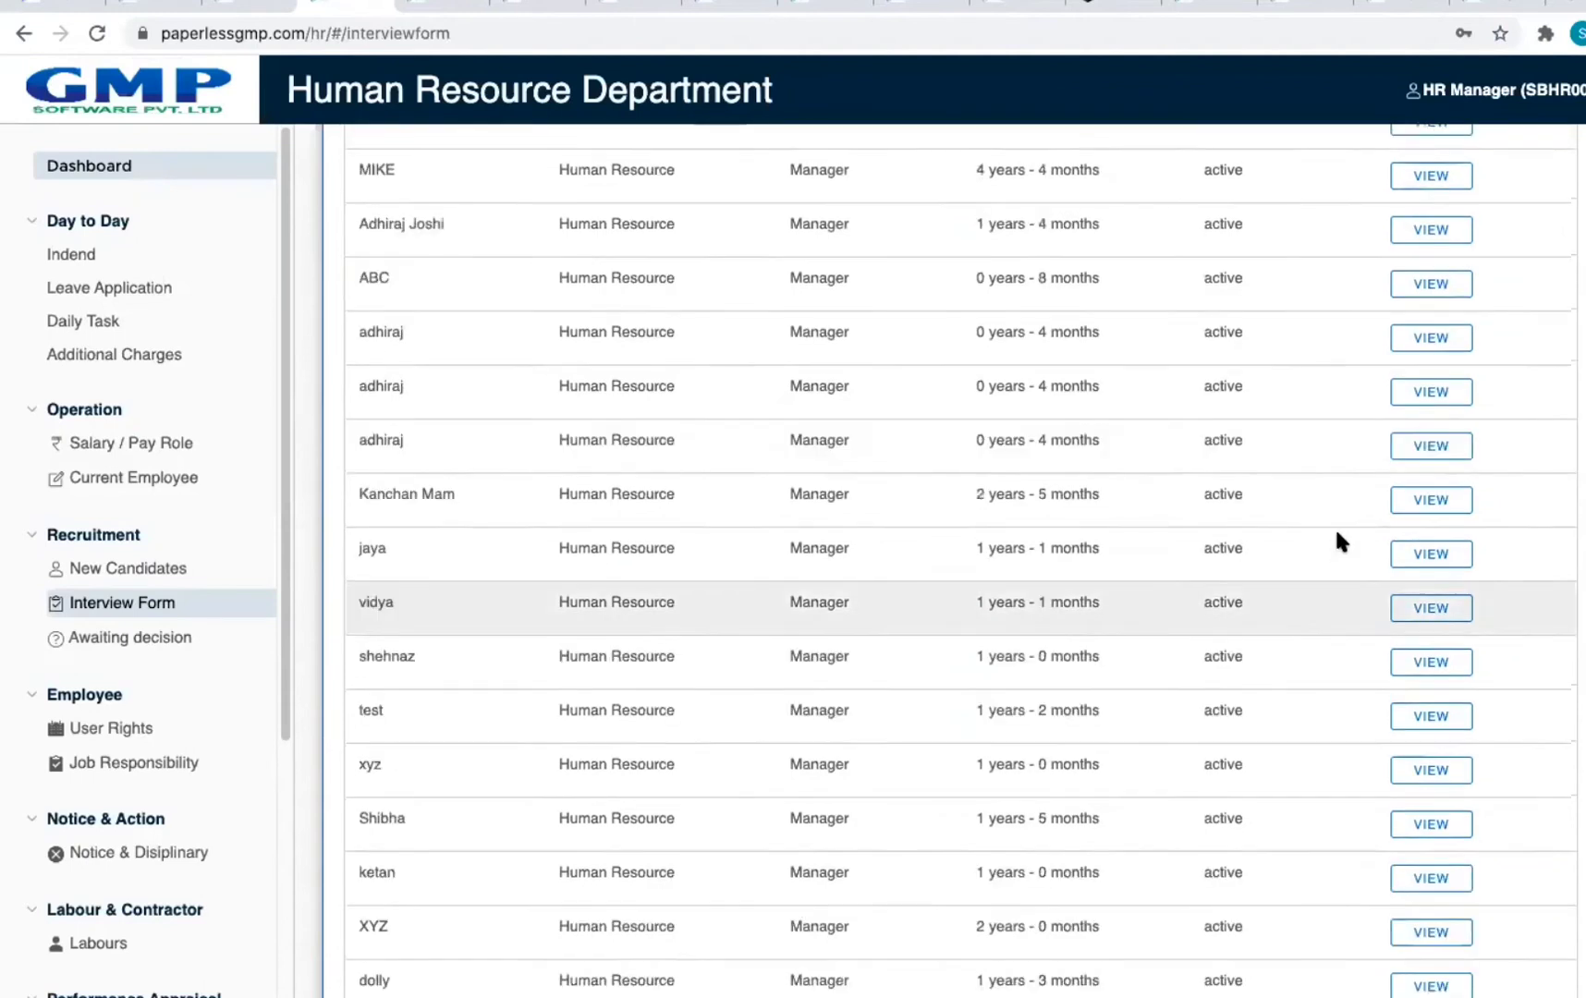
# Step: Start a new candidate interview, find the candidate list empty, and return to the Dashboard
pyautogui.click(435, 242)
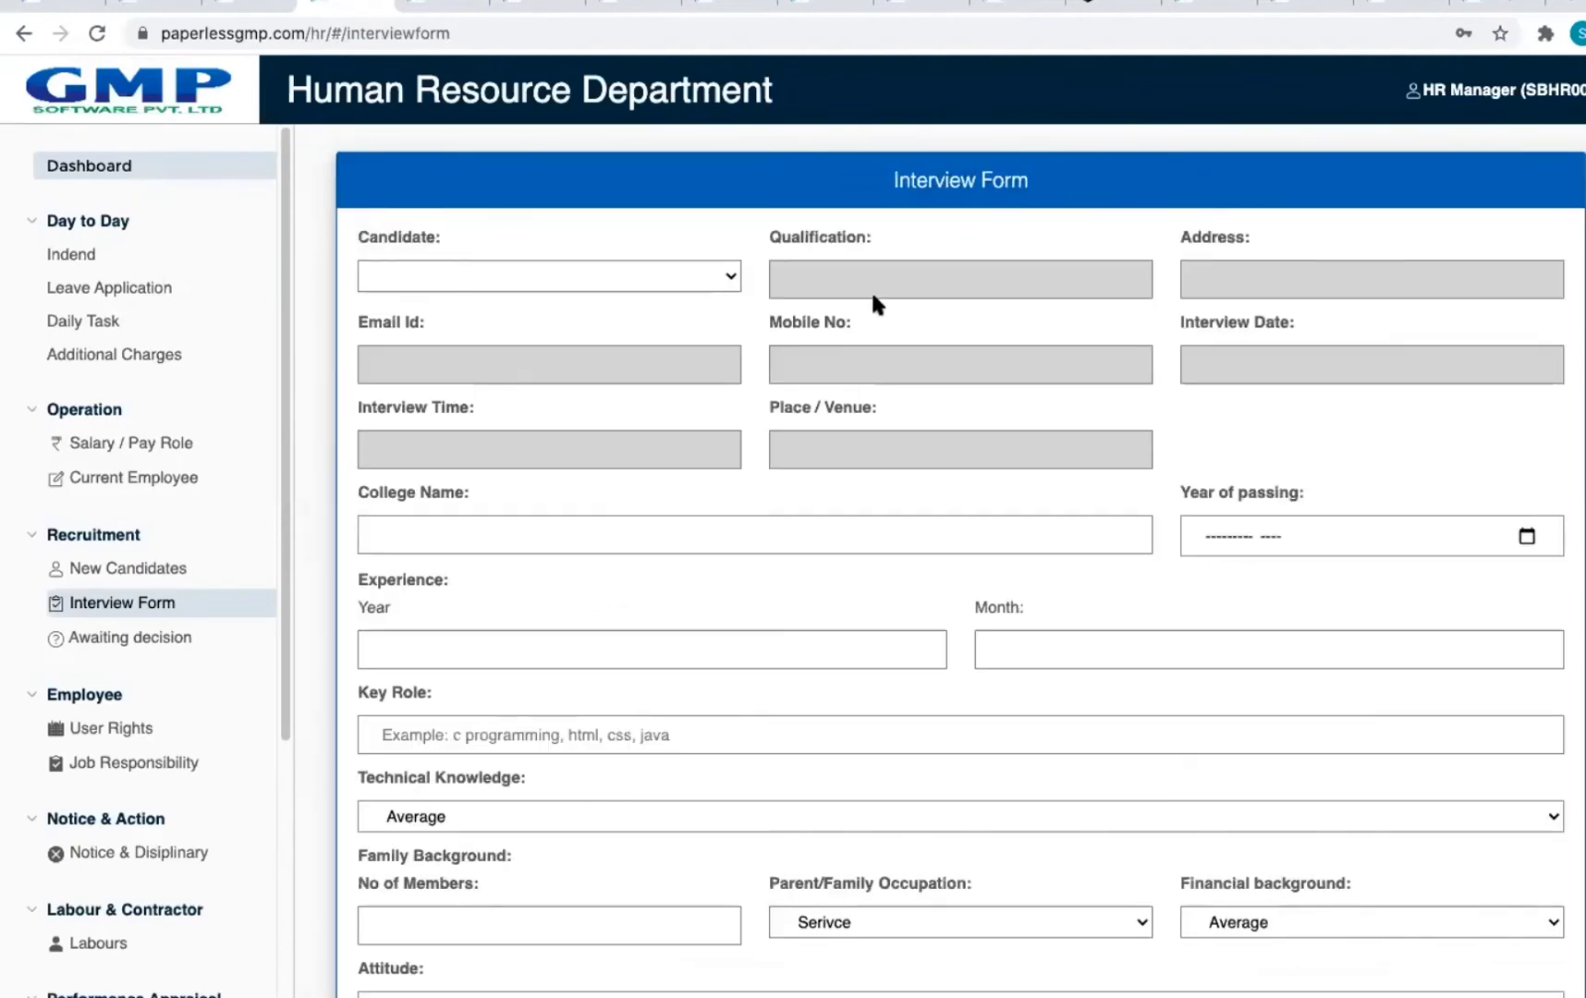
pyautogui.click(674, 280)
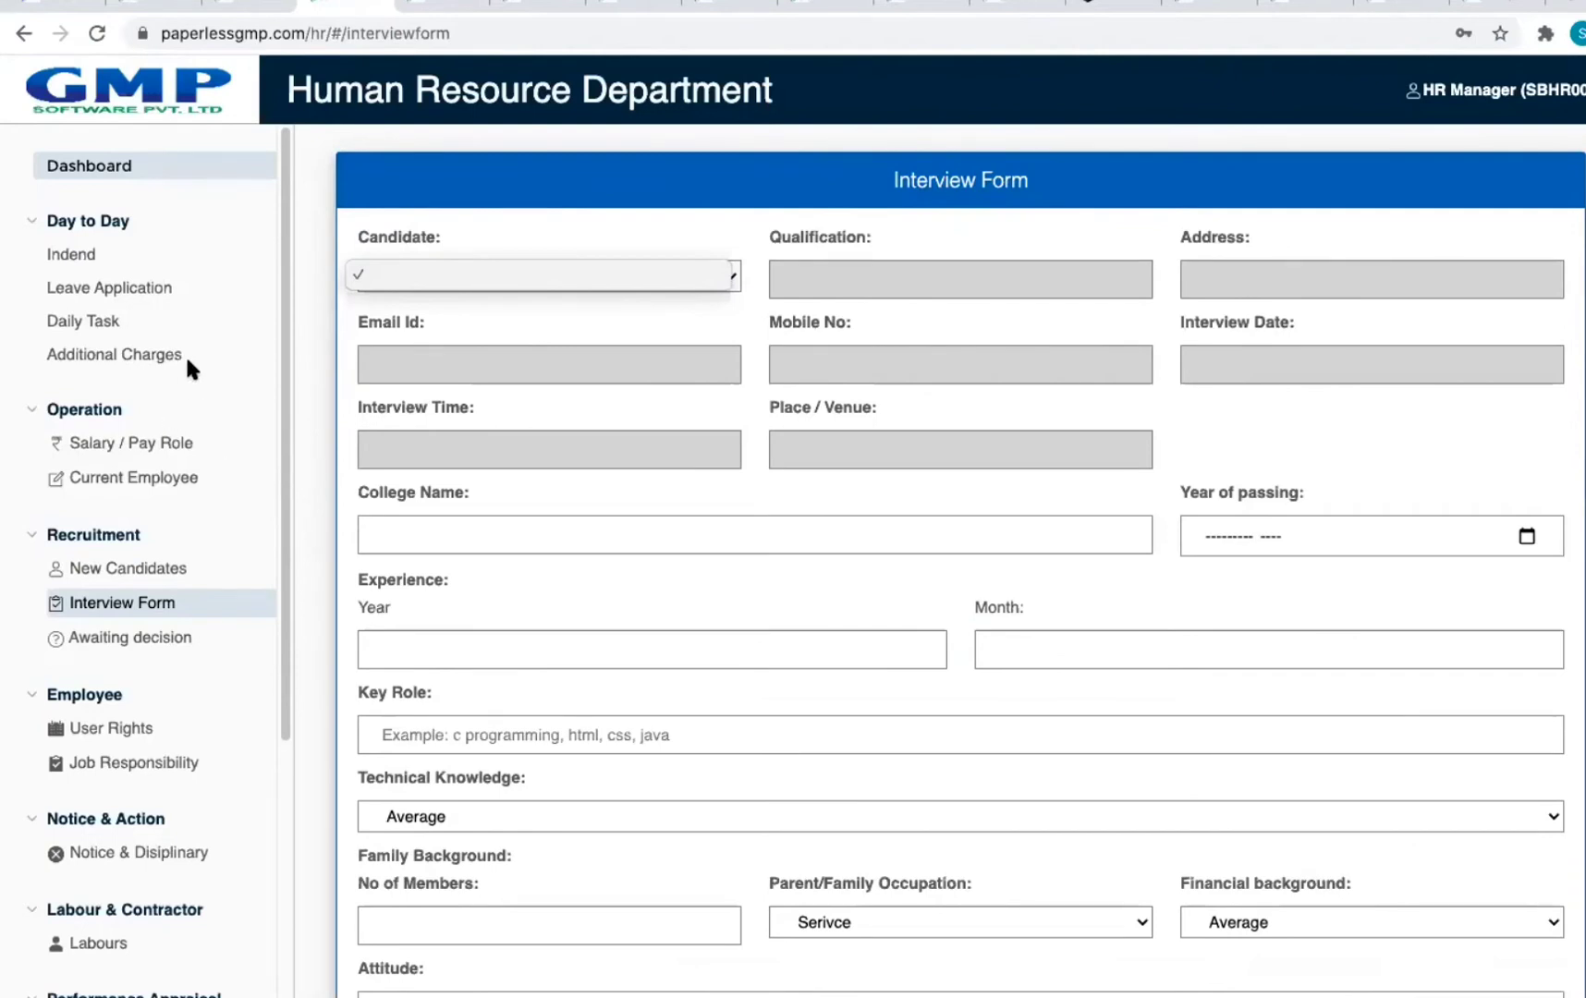
pyautogui.click(23, 38)
pyautogui.click(85, 164)
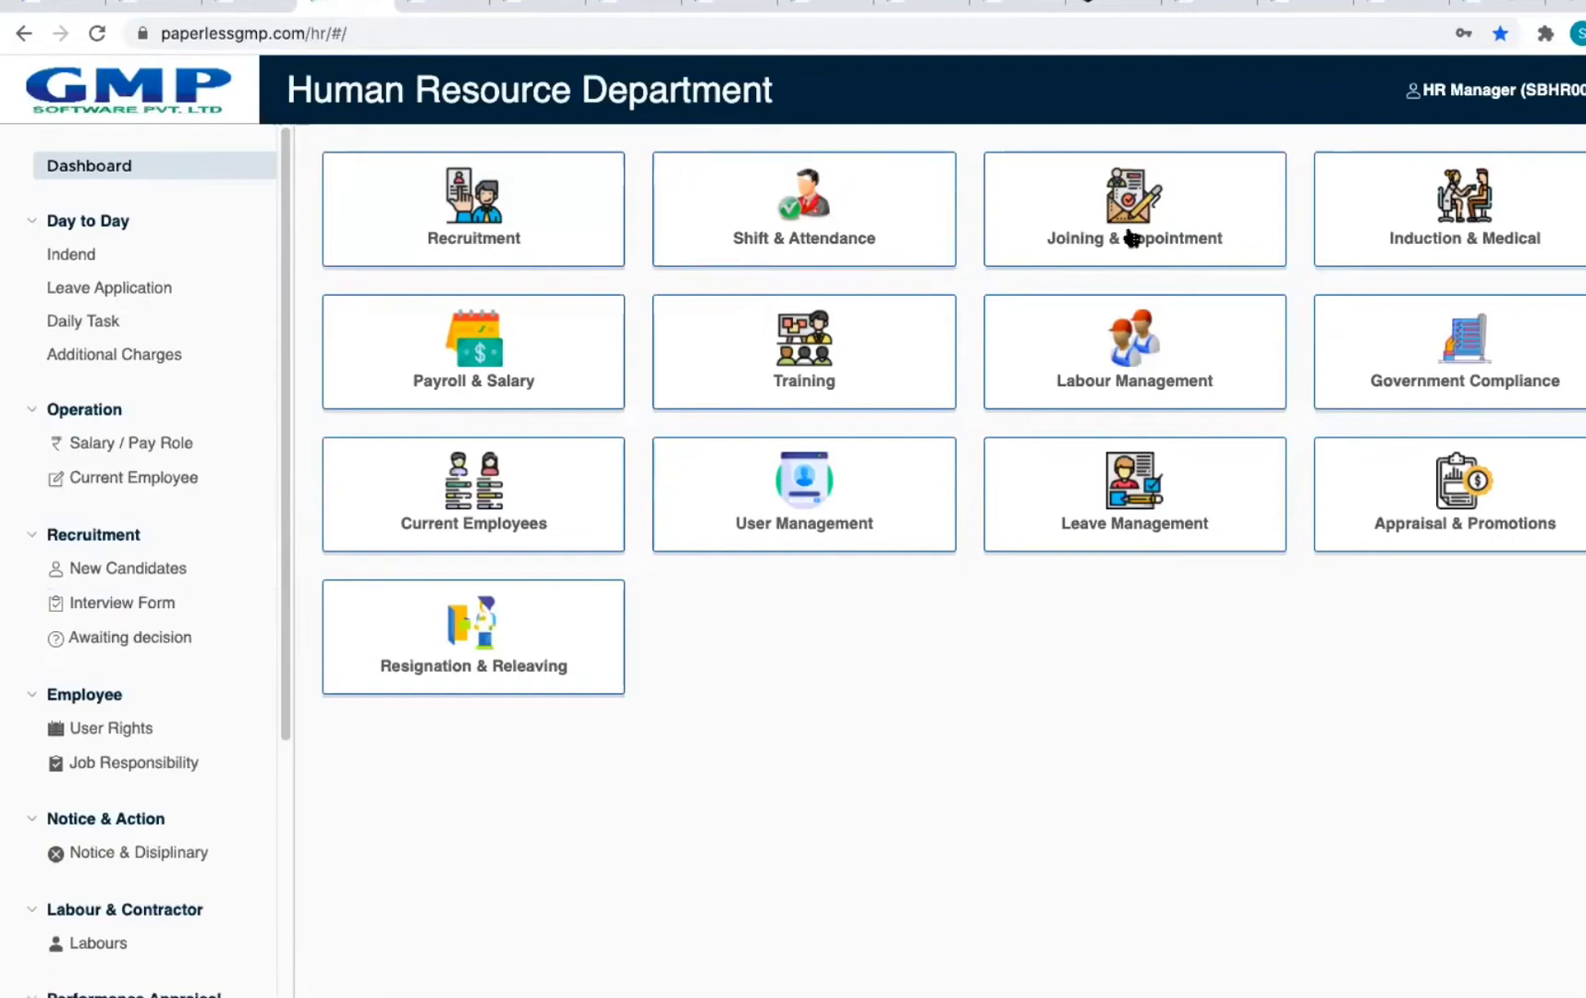
# Step: Open Awaiting Decisions under Joining & Appointment and find the candidate list empty
pyautogui.click(1127, 233)
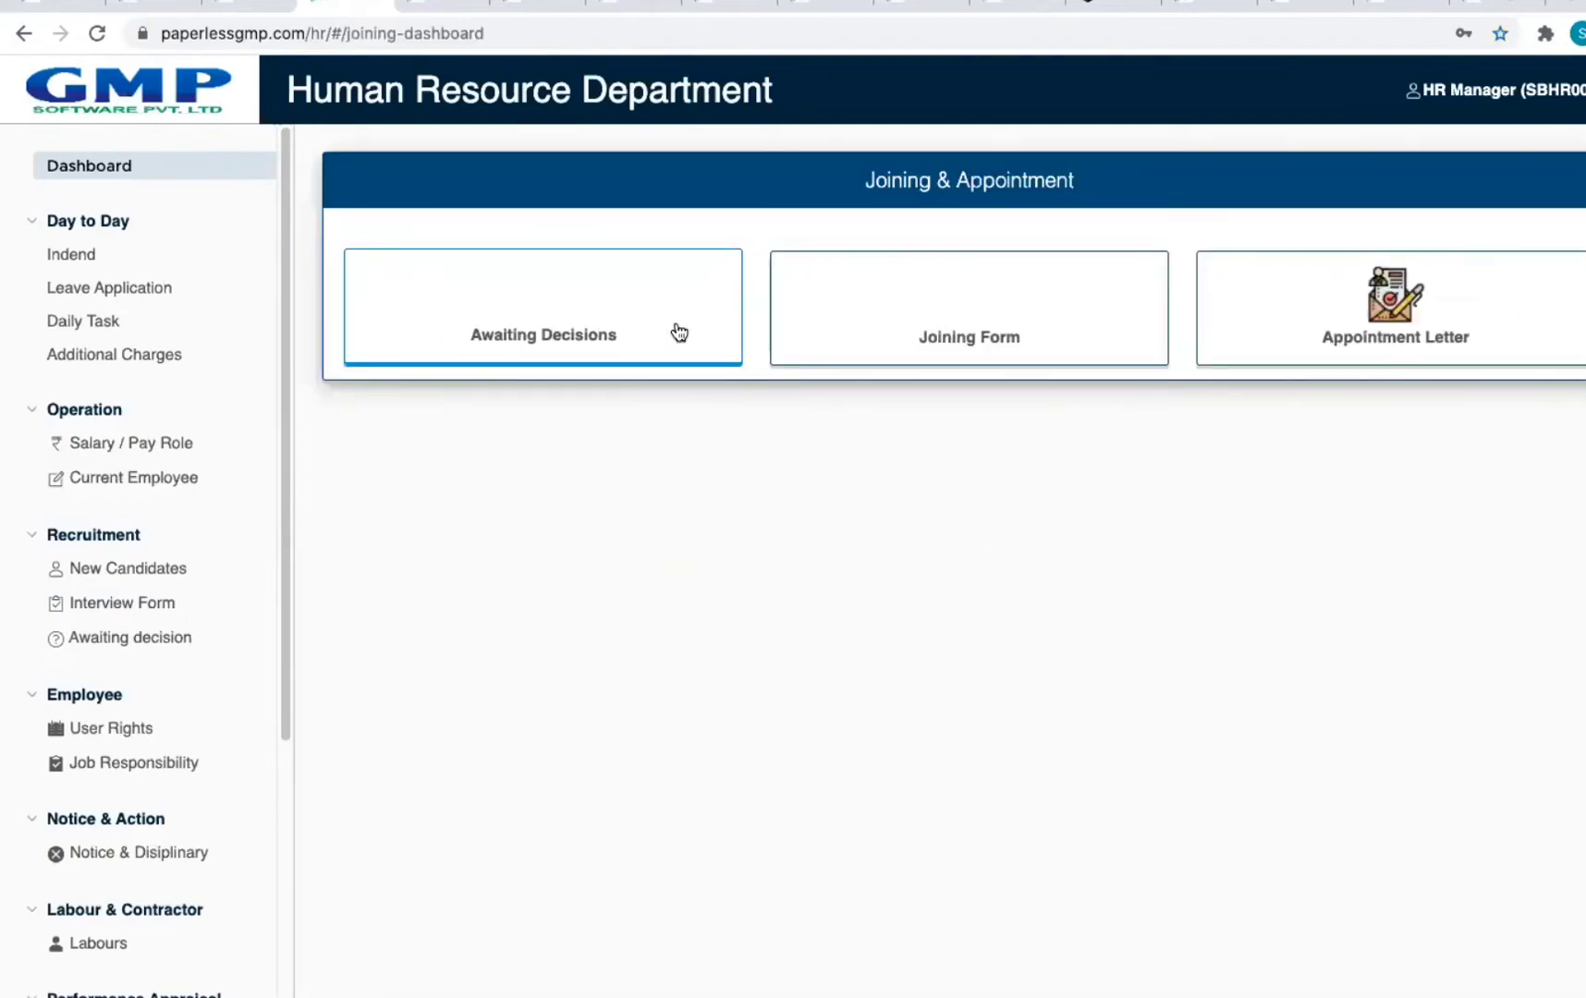
pyautogui.click(677, 333)
pyautogui.click(602, 294)
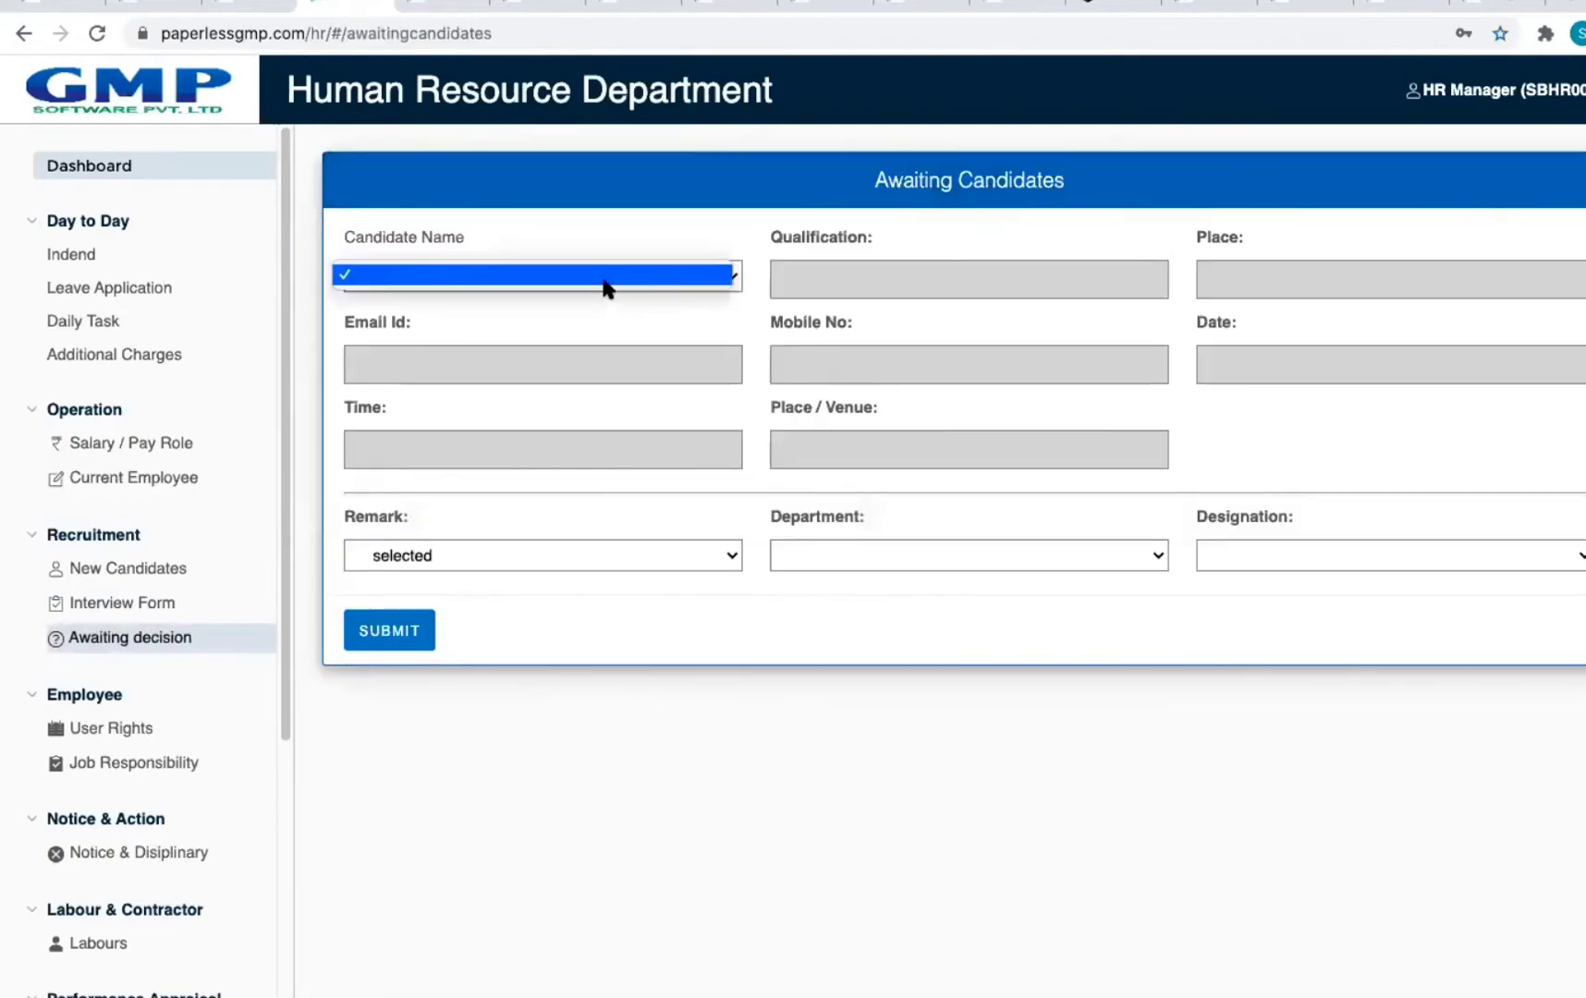
pyautogui.click(615, 340)
# Step: Review the Remark, Department and Designation choices without changing them, then go back
pyautogui.click(514, 556)
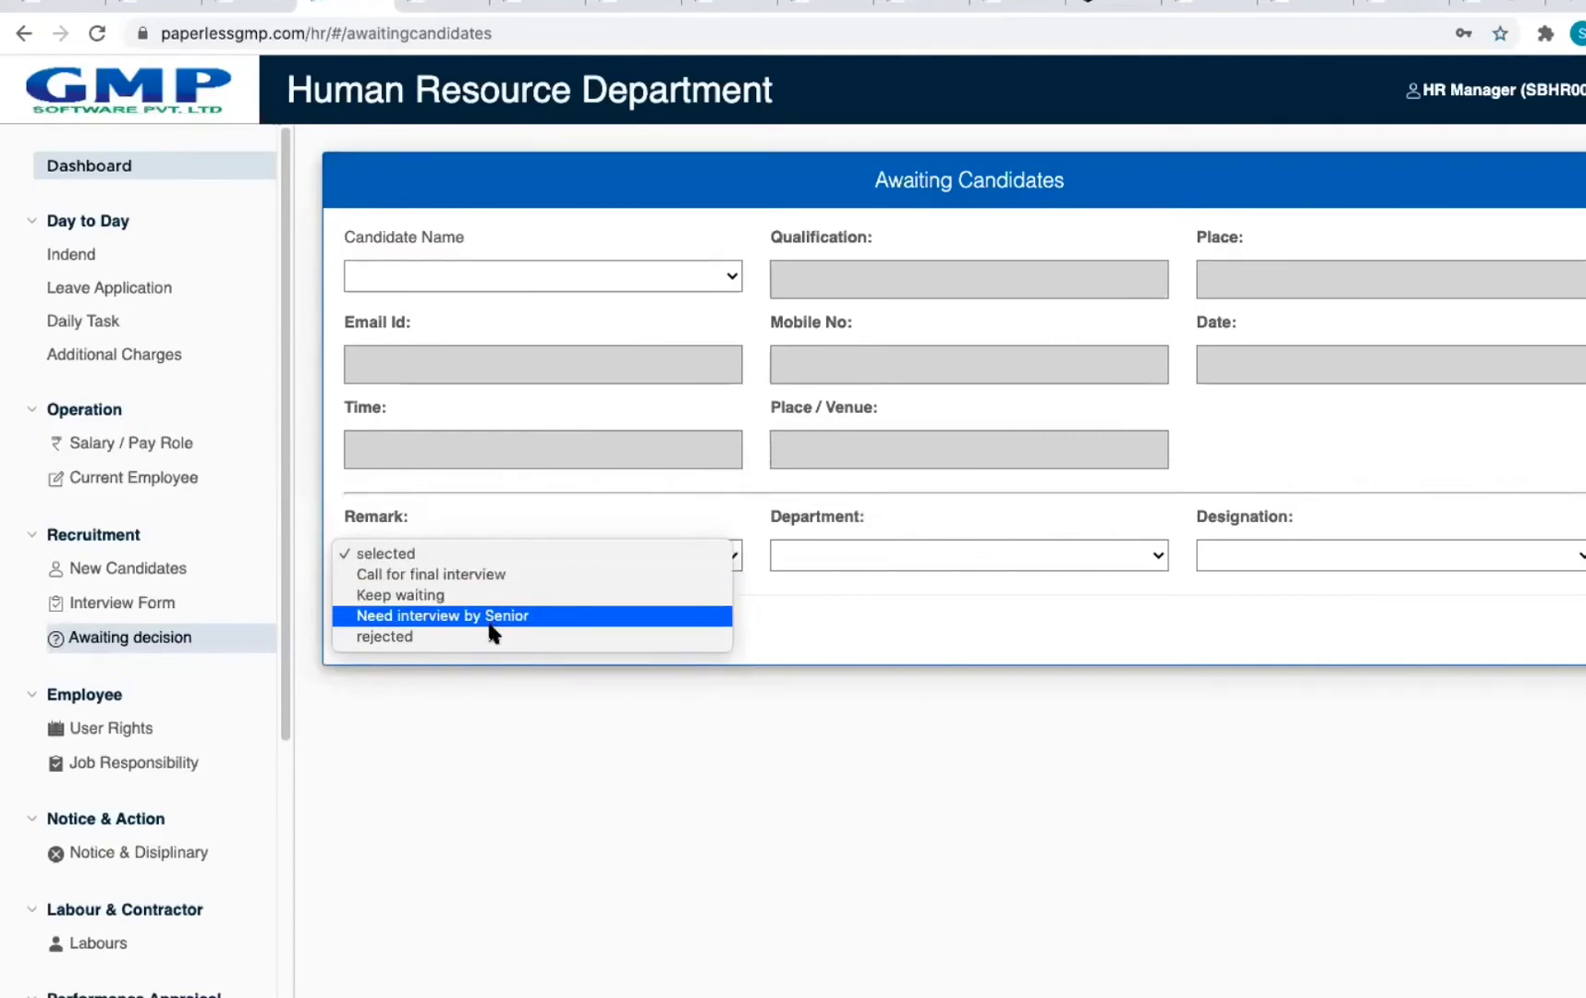
pyautogui.click(793, 637)
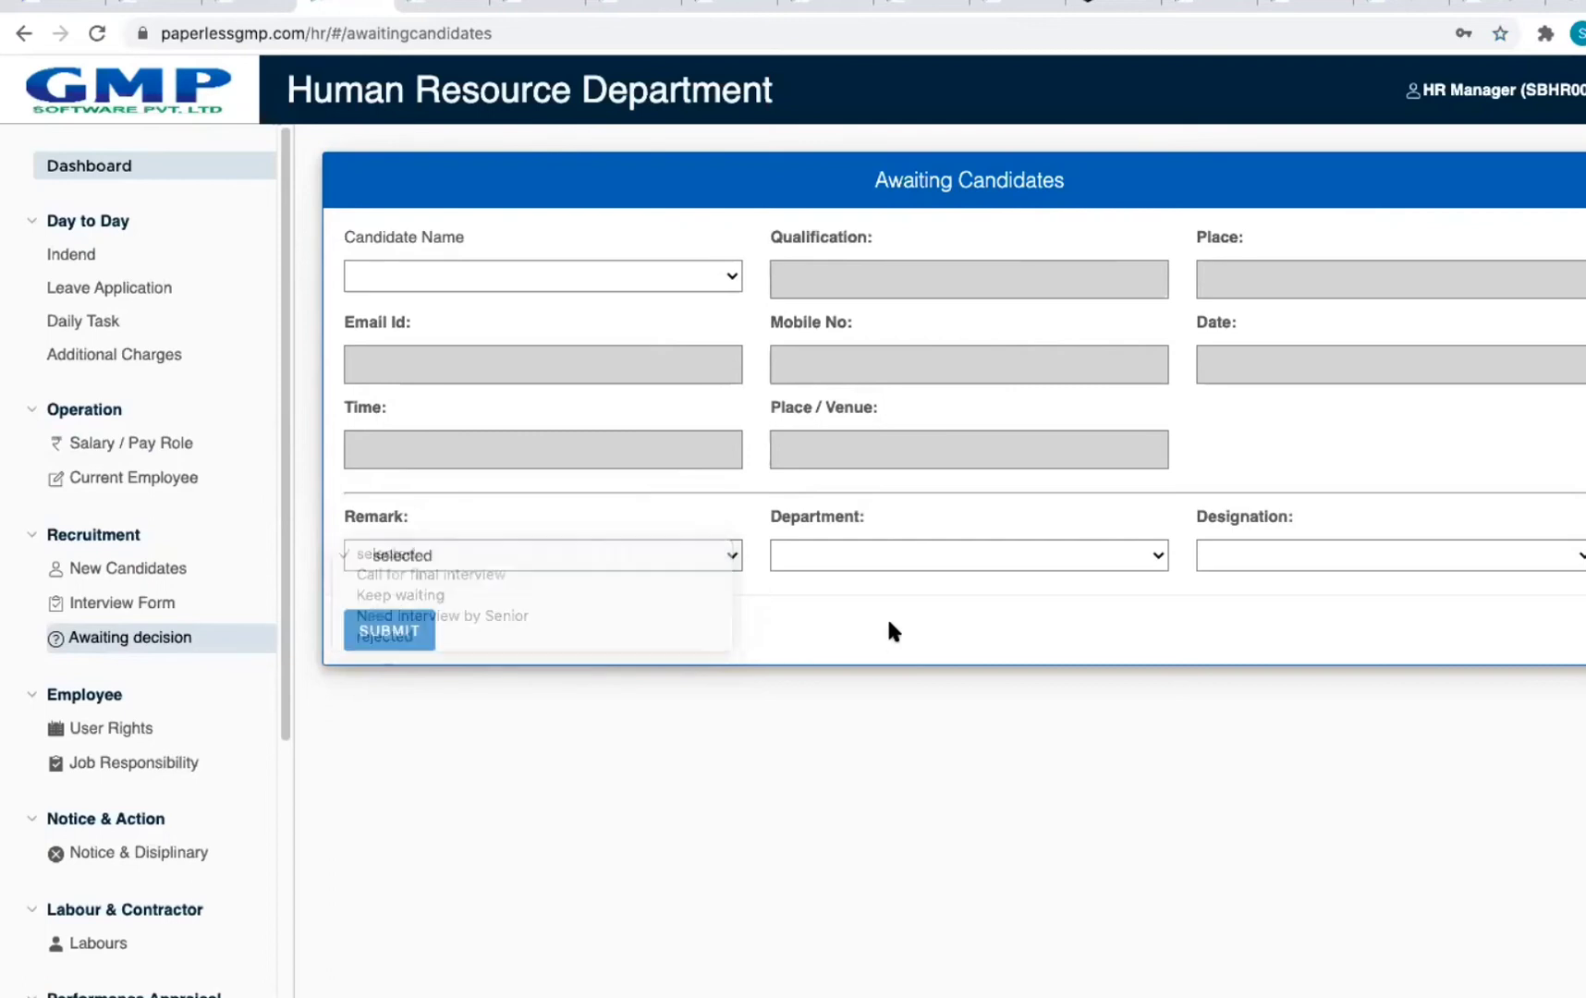
pyautogui.click(912, 555)
pyautogui.click(1298, 554)
pyautogui.click(1302, 555)
pyautogui.click(1411, 467)
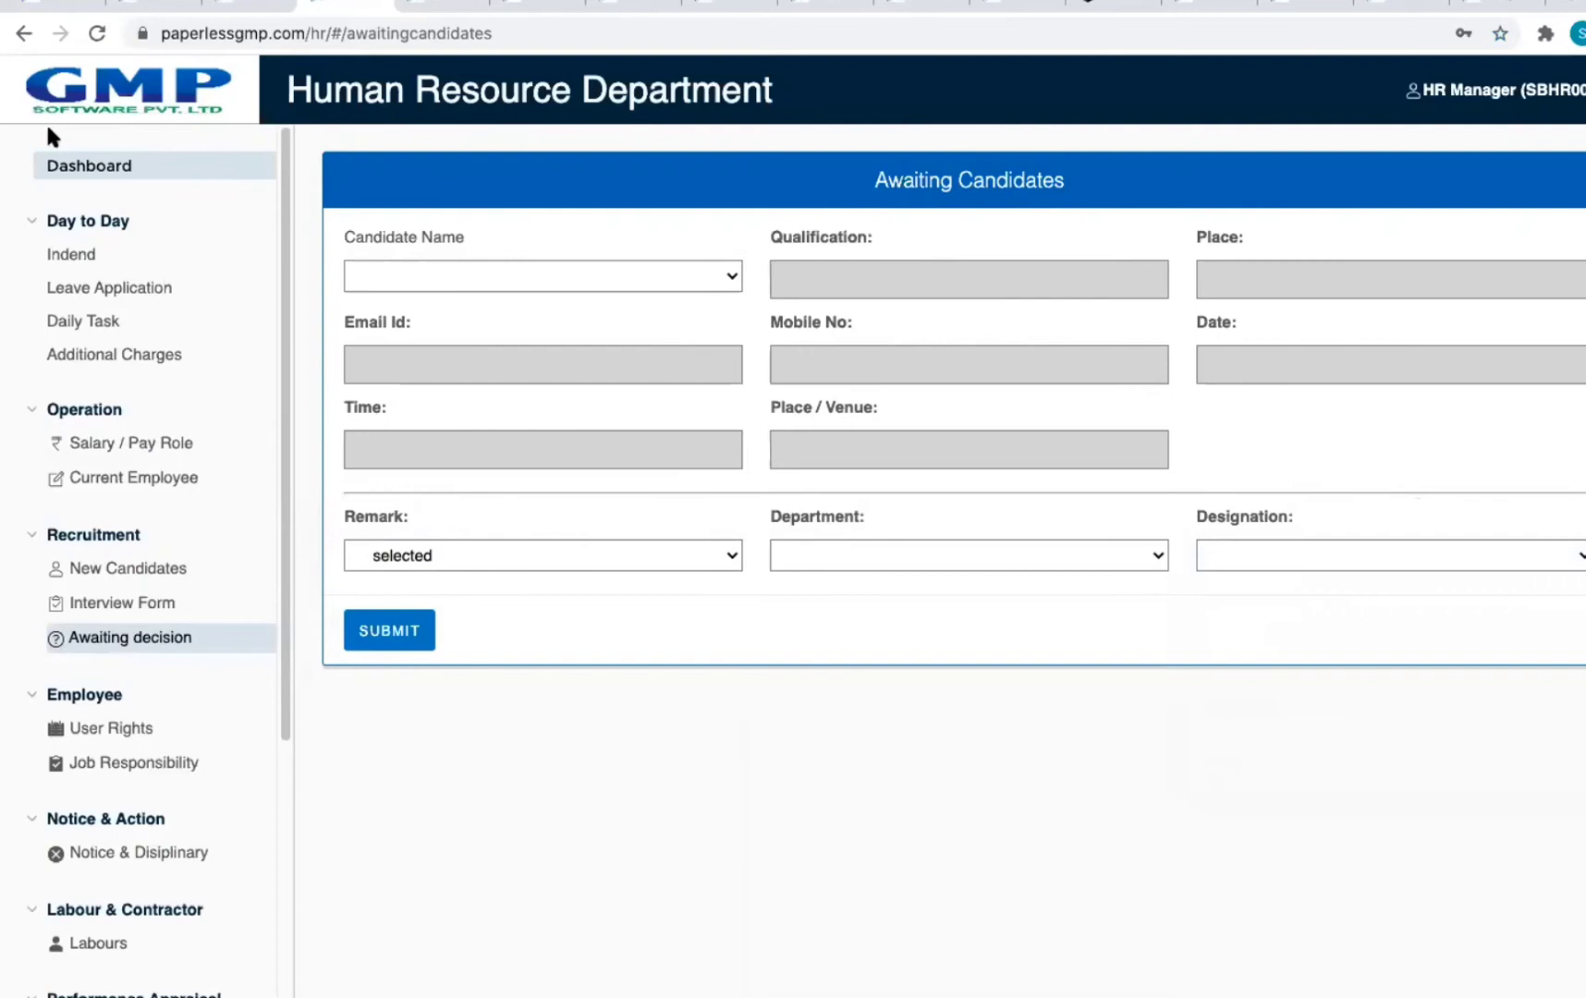
pyautogui.click(24, 33)
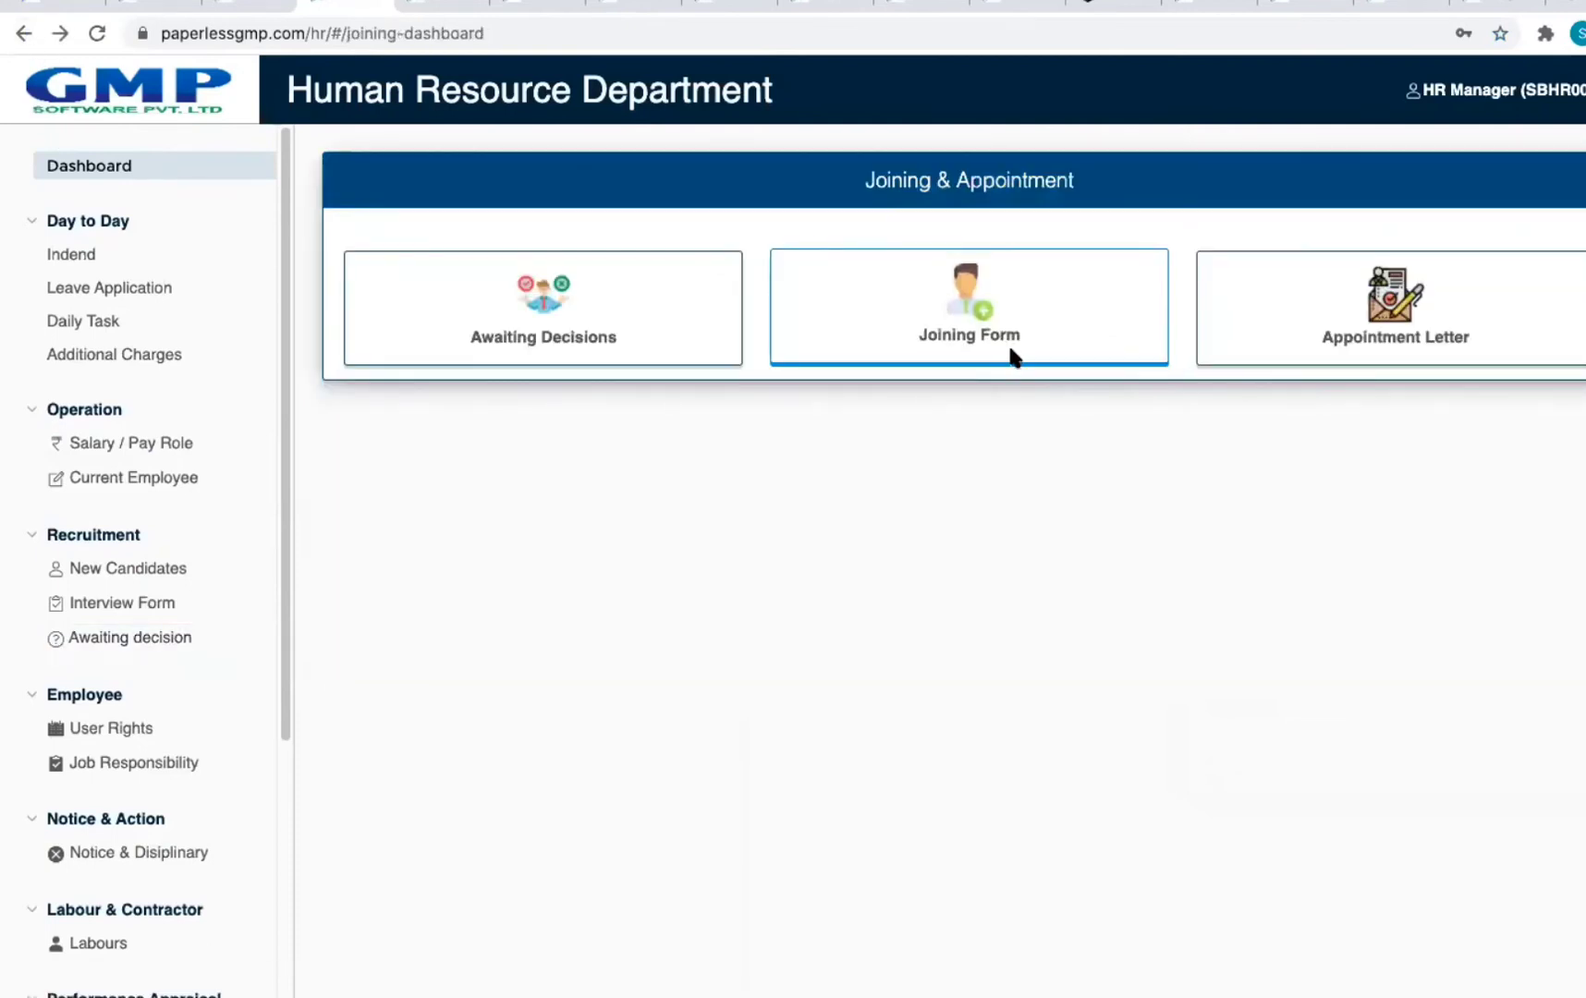
pyautogui.click(1012, 354)
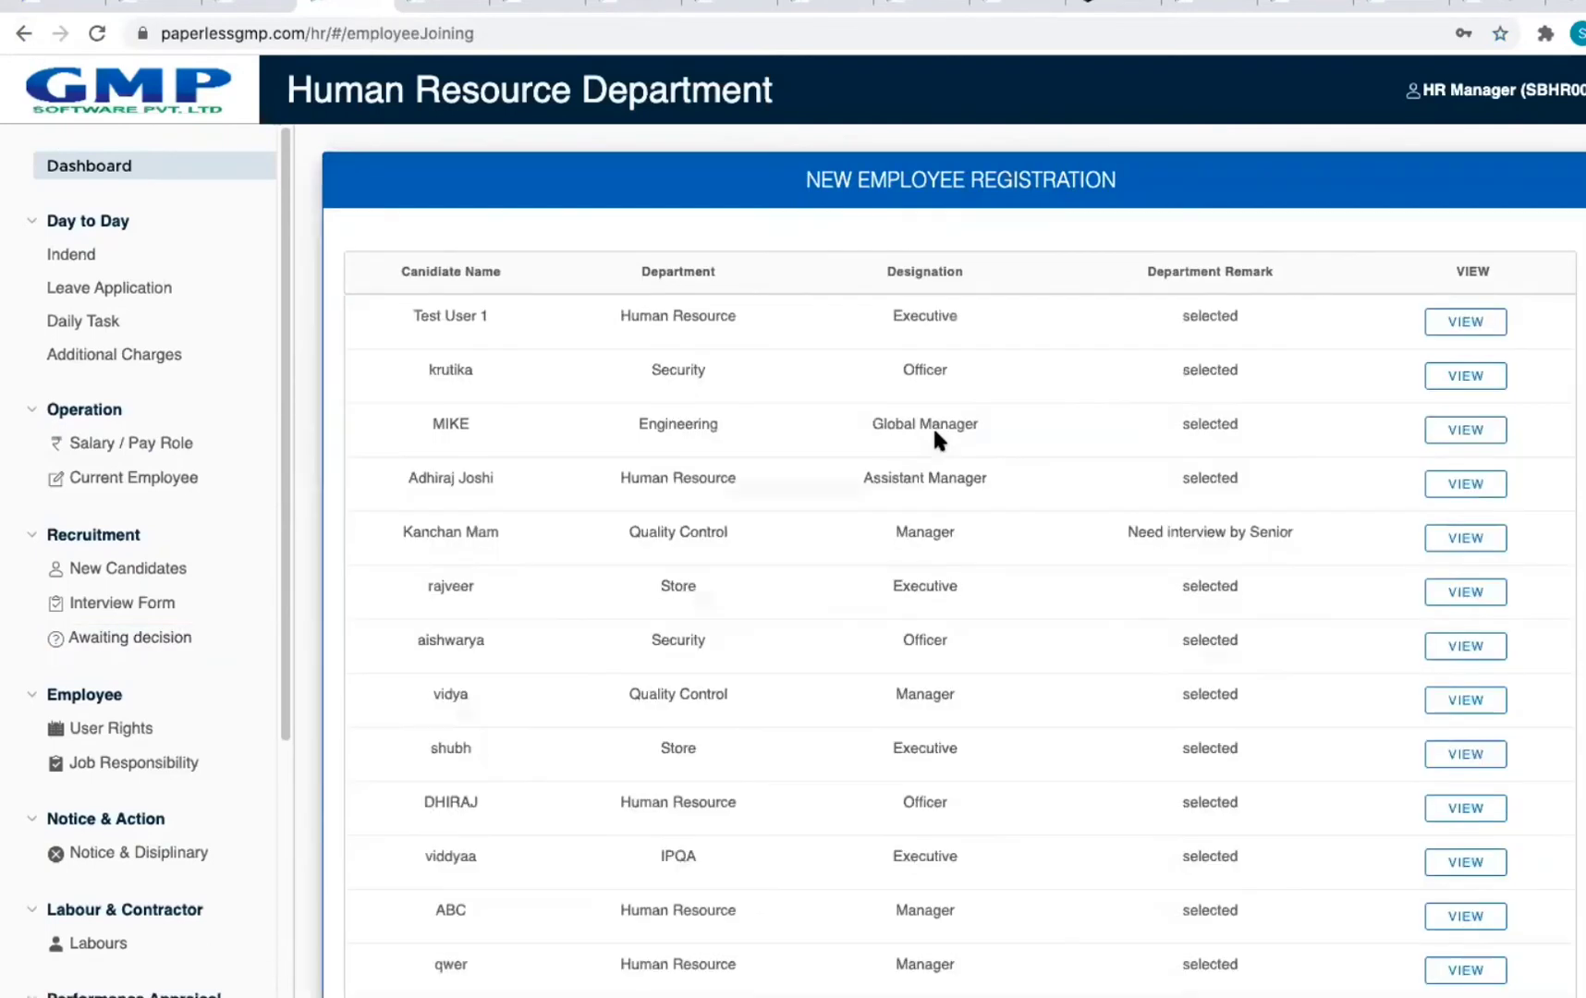
pyautogui.click(1475, 375)
pyautogui.scroll(-5, 797, 429)
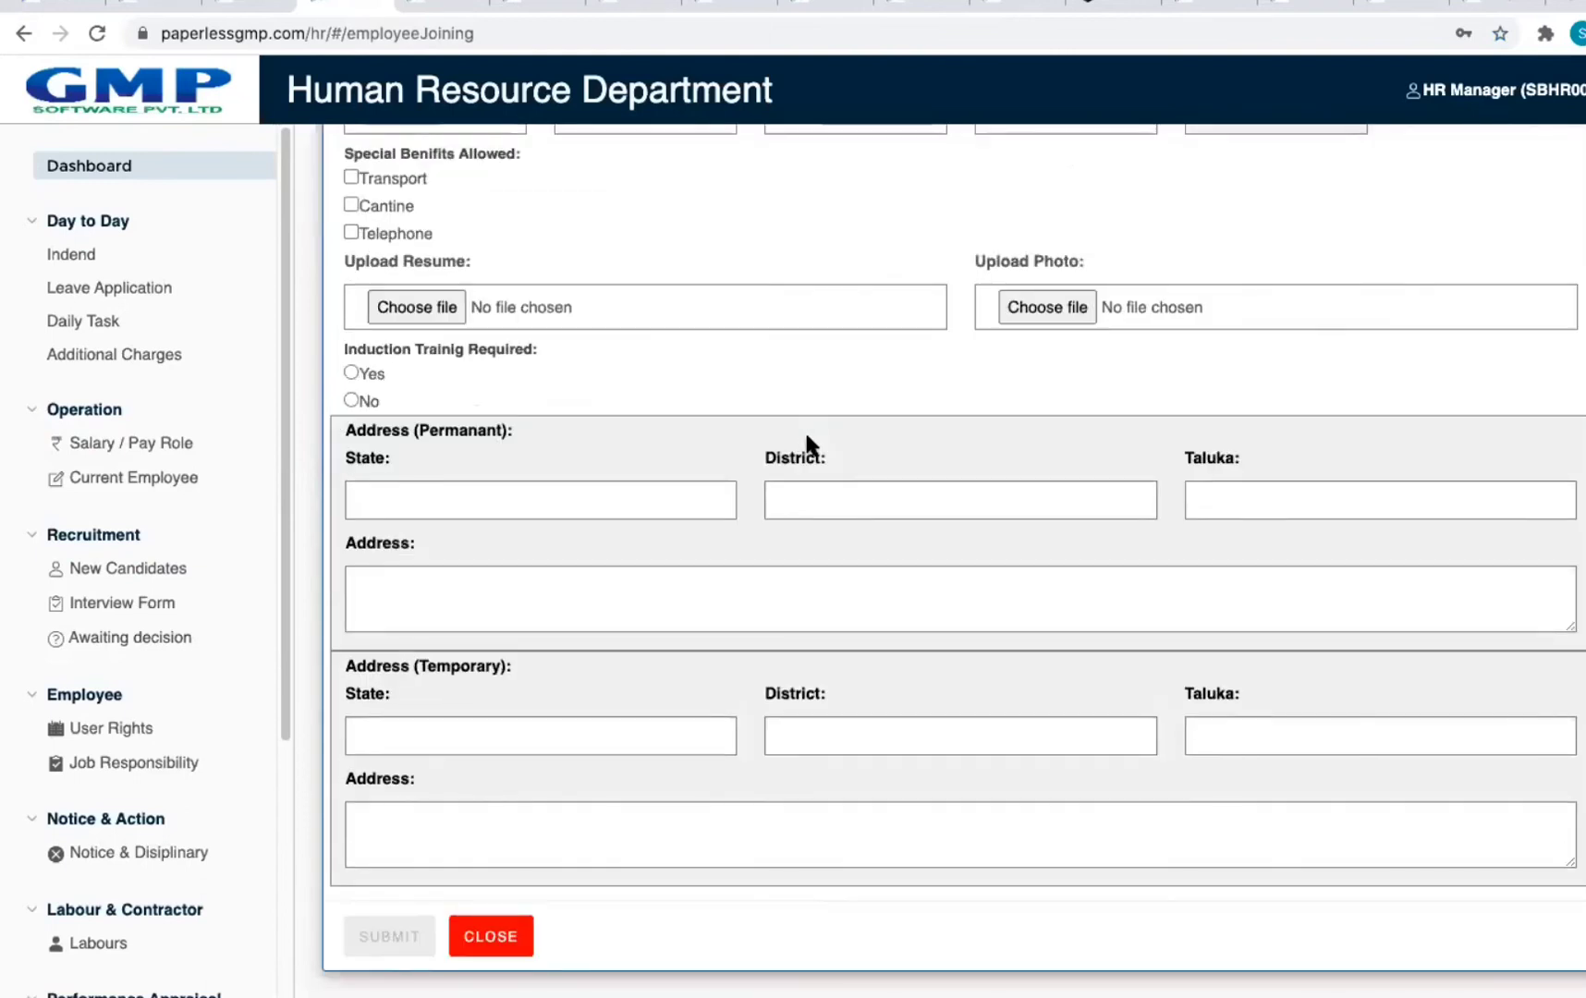
pyautogui.scroll(5, 806, 439)
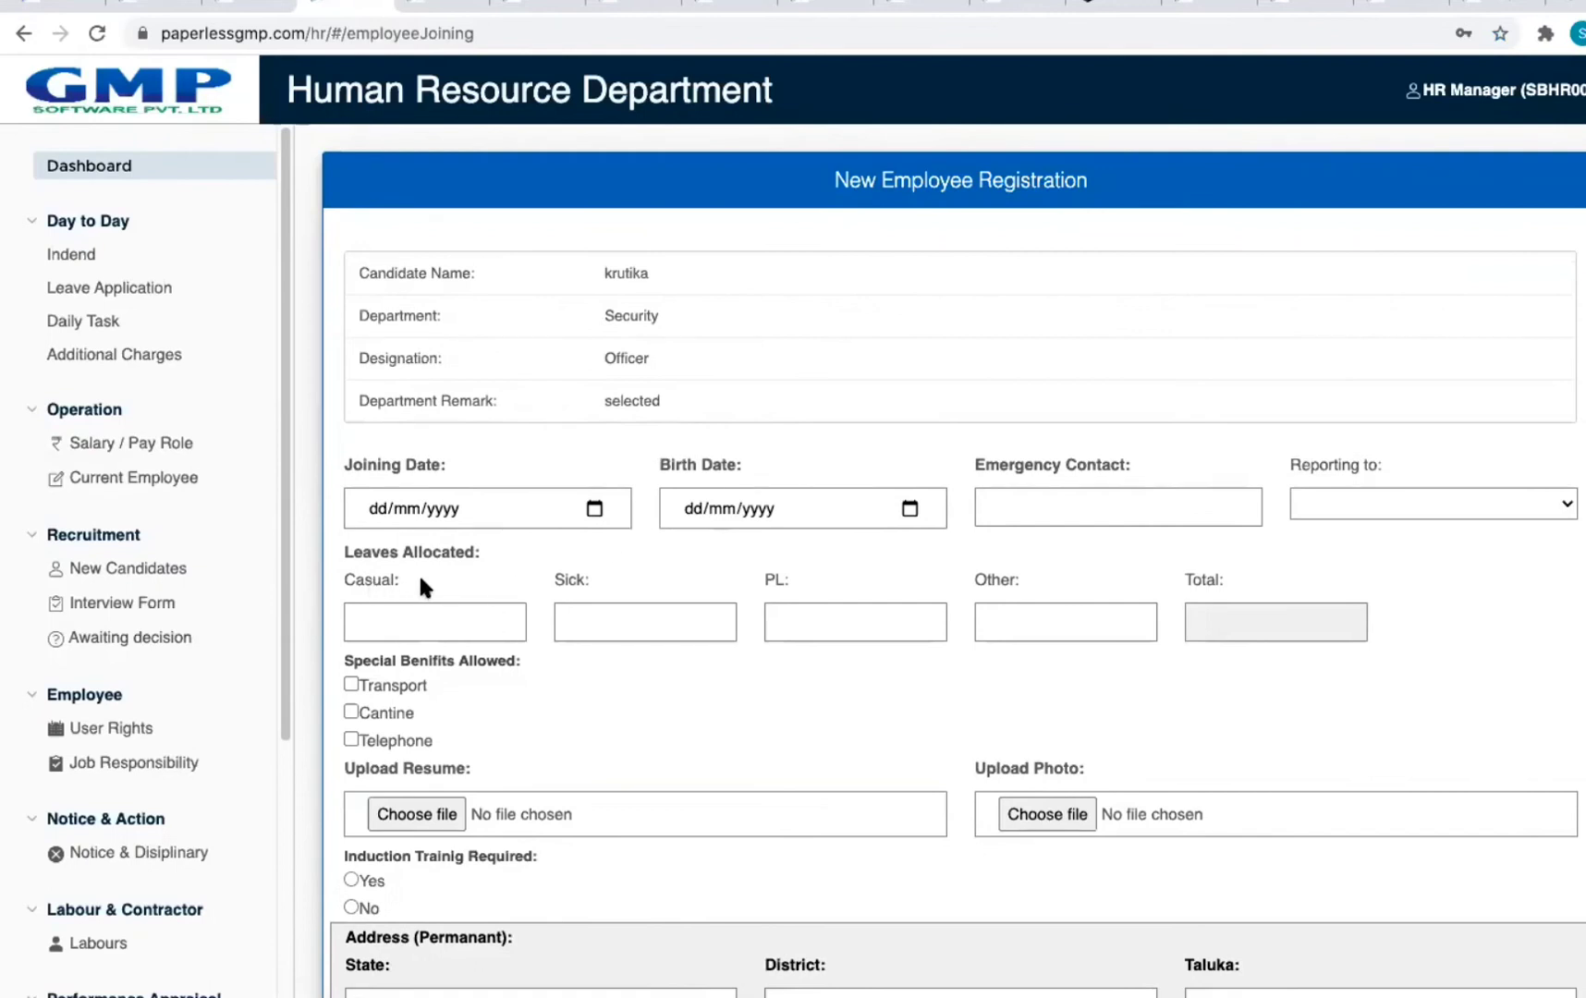
pyautogui.scroll(-2, 420, 579)
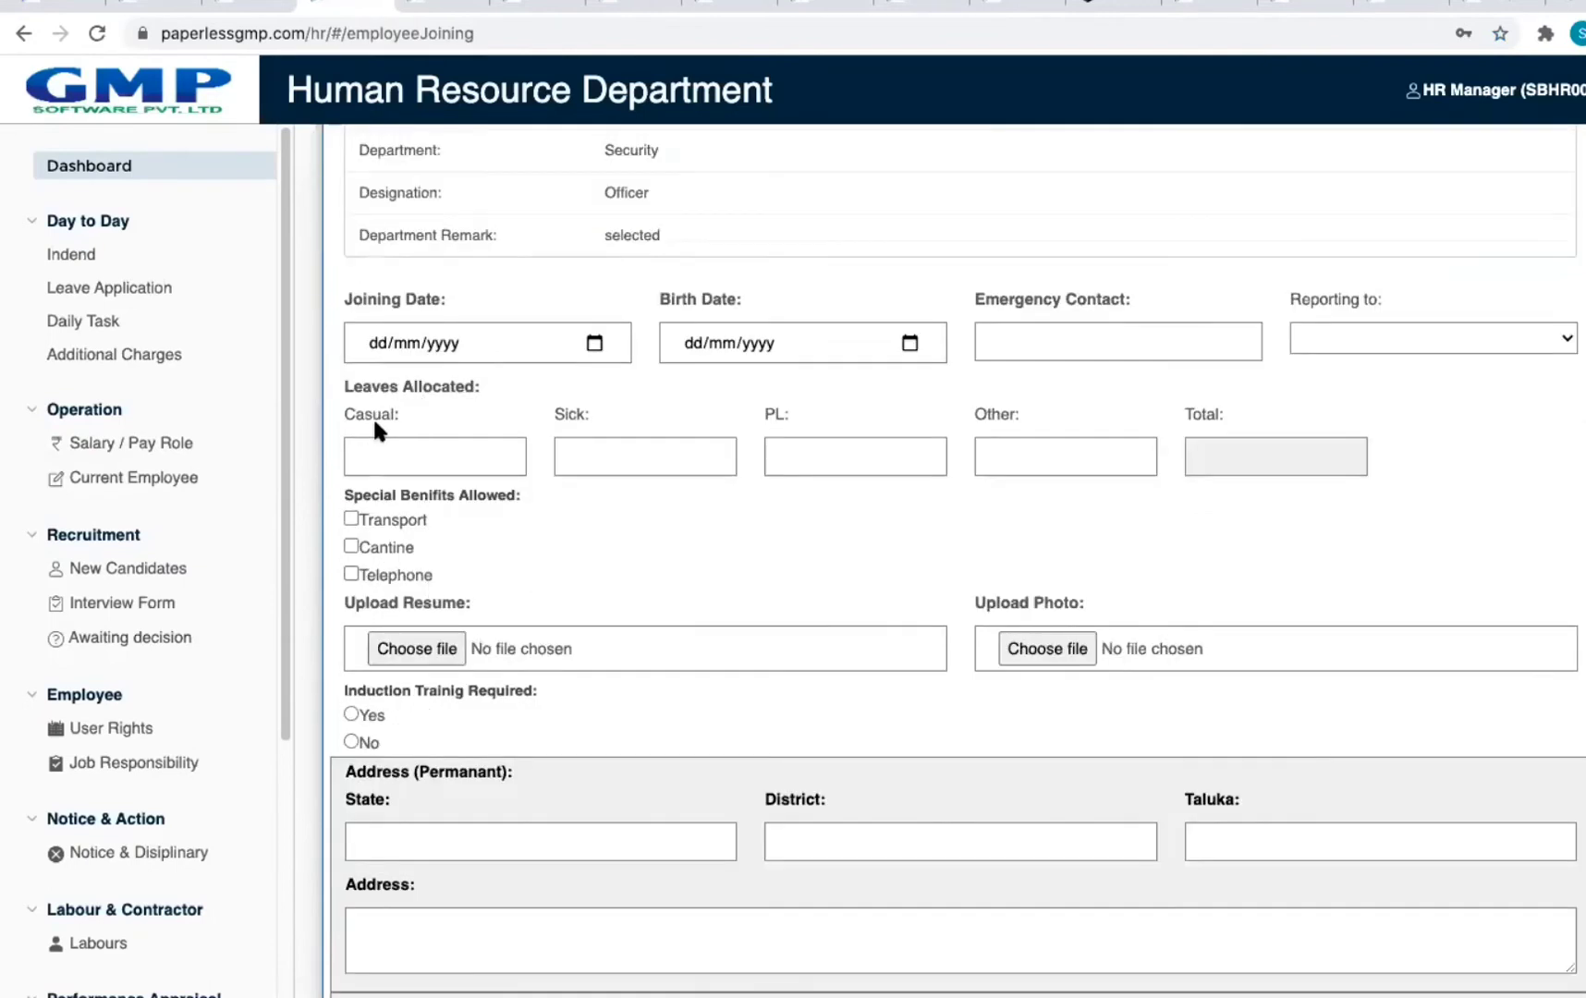
pyautogui.click(352, 573)
pyautogui.click(351, 518)
pyautogui.click(351, 546)
pyautogui.click(358, 574)
pyautogui.scroll(-2, 468, 690)
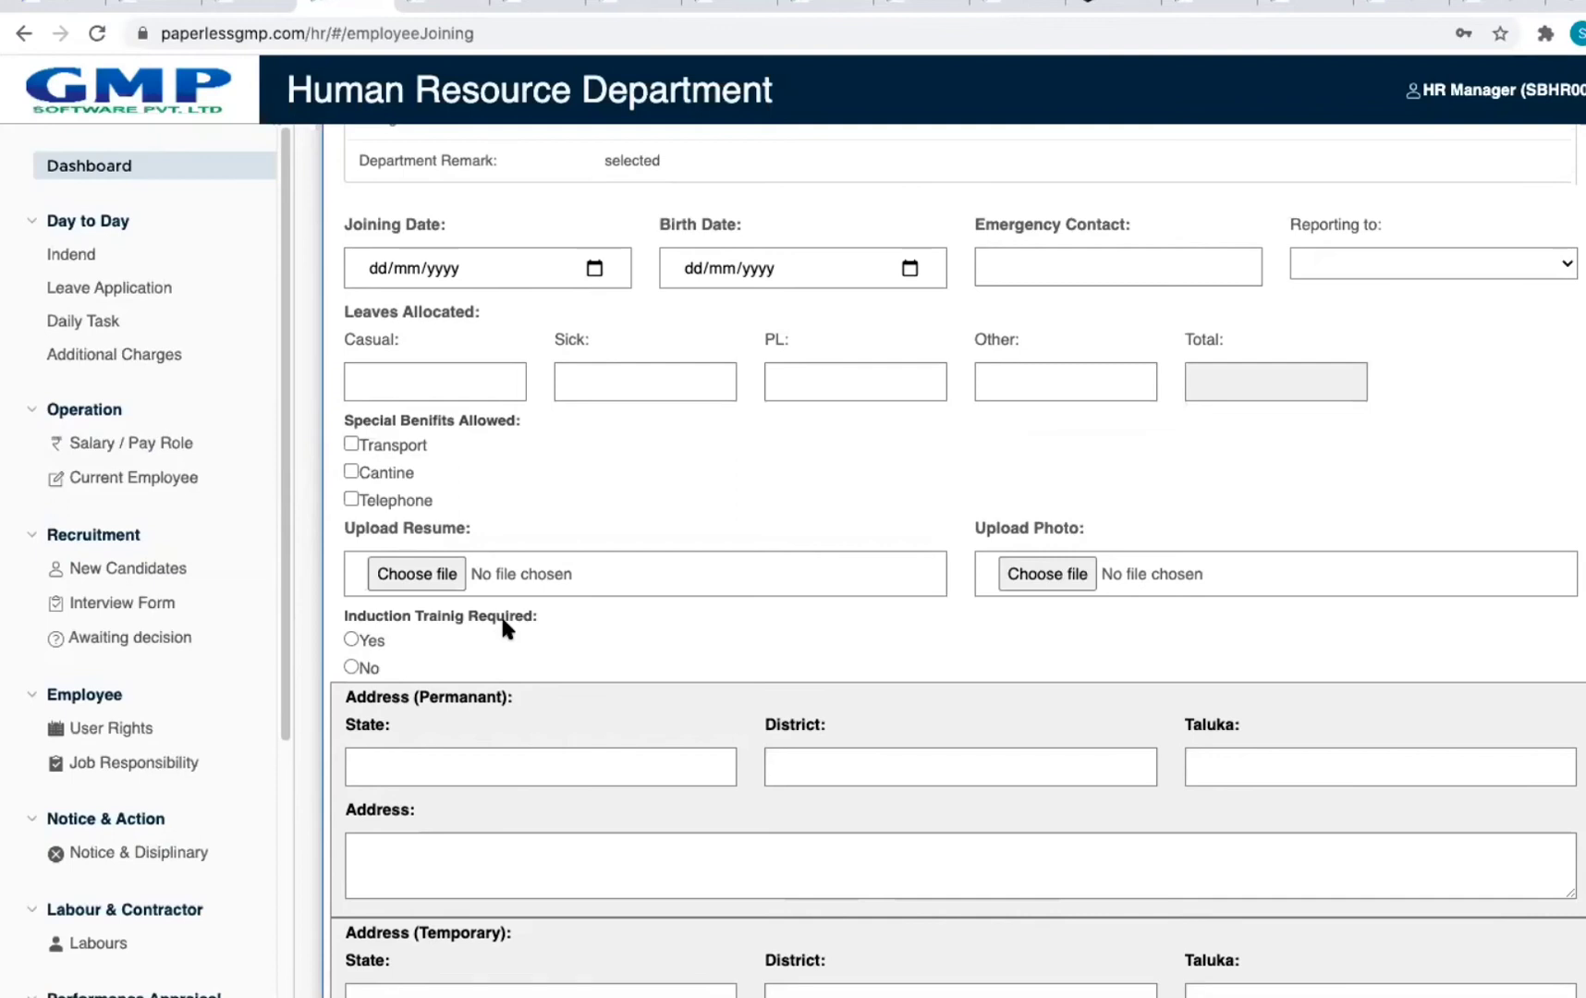
pyautogui.scroll(-3, 520, 654)
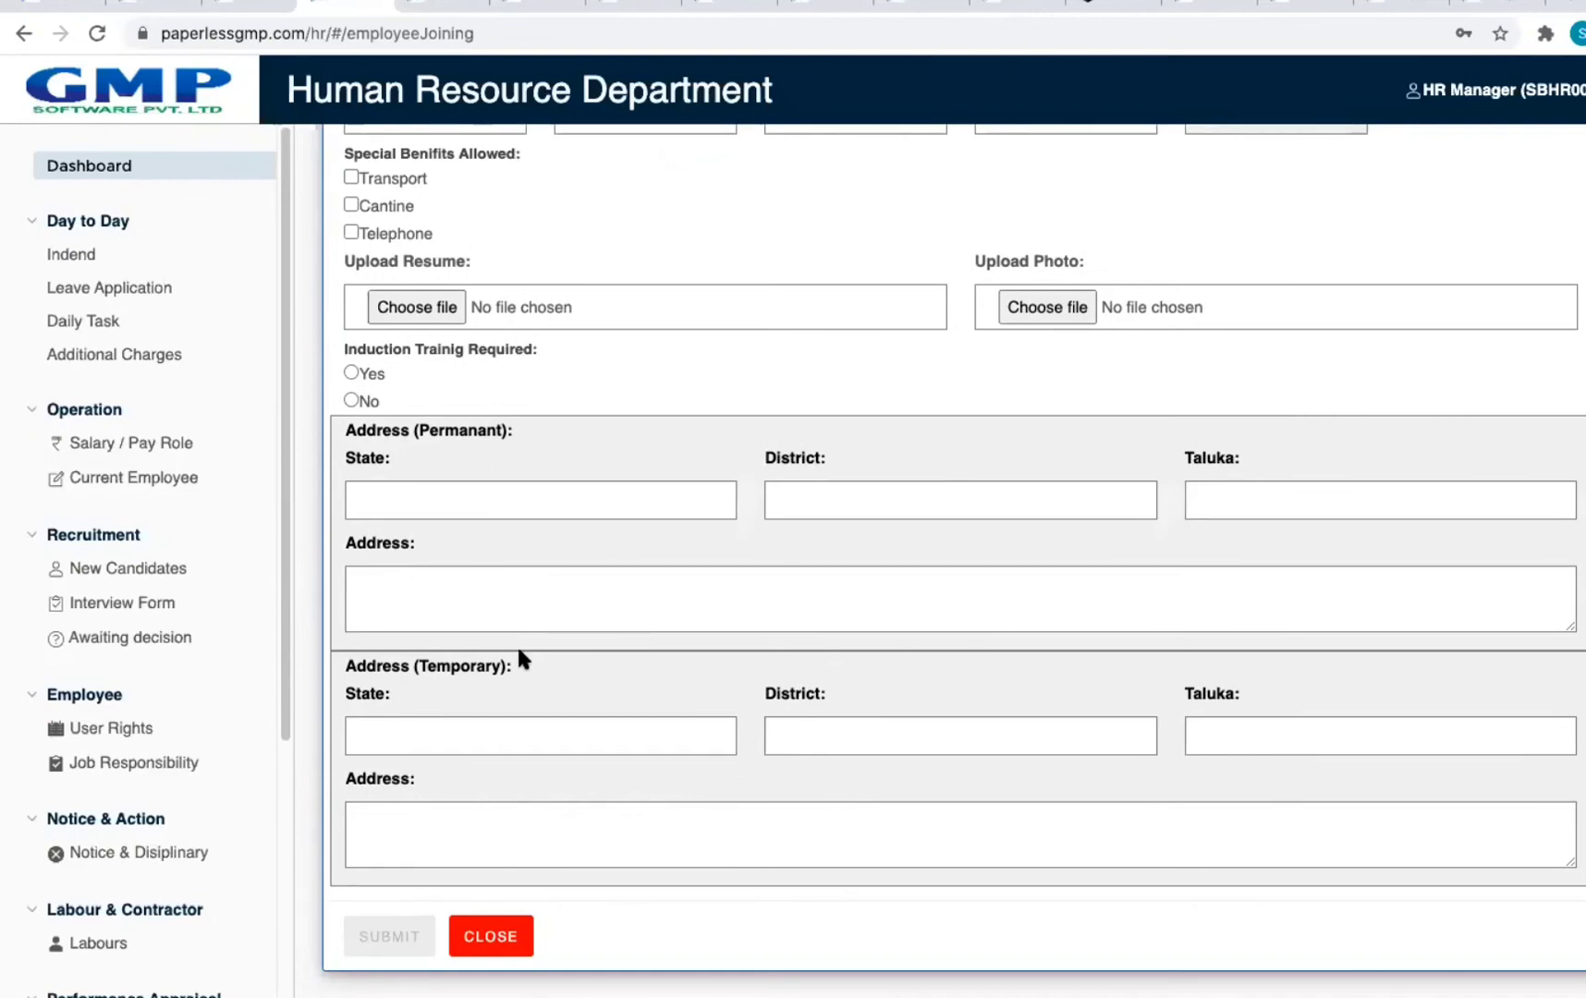
pyautogui.click(523, 922)
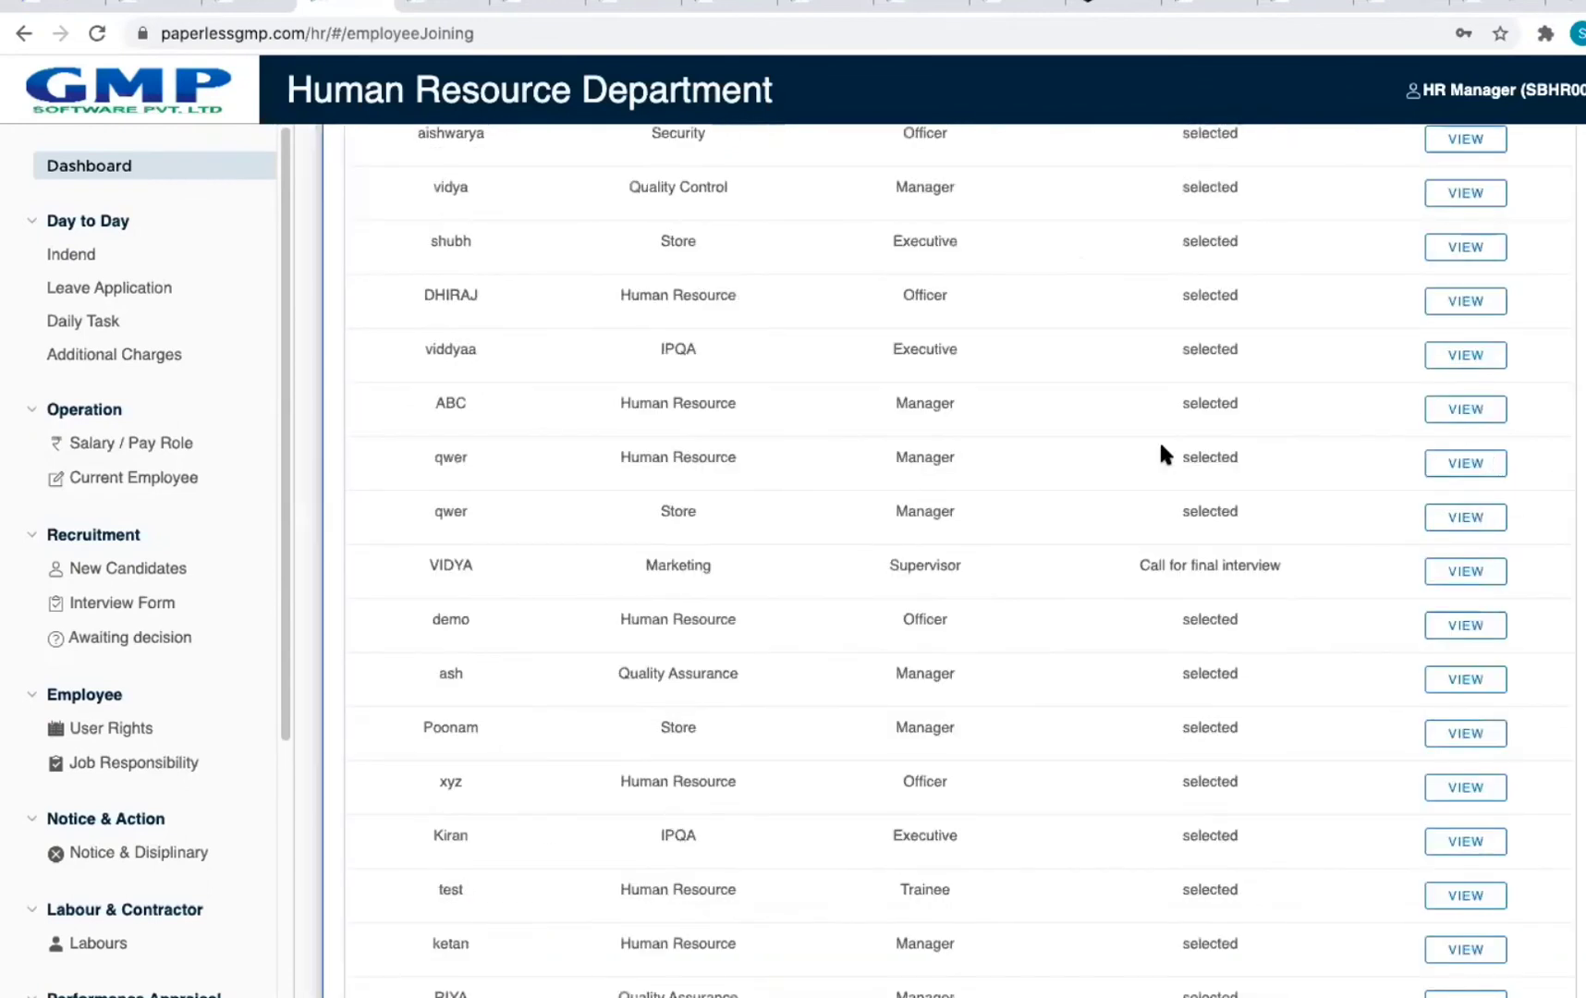
pyautogui.scroll(-2, 1146, 447)
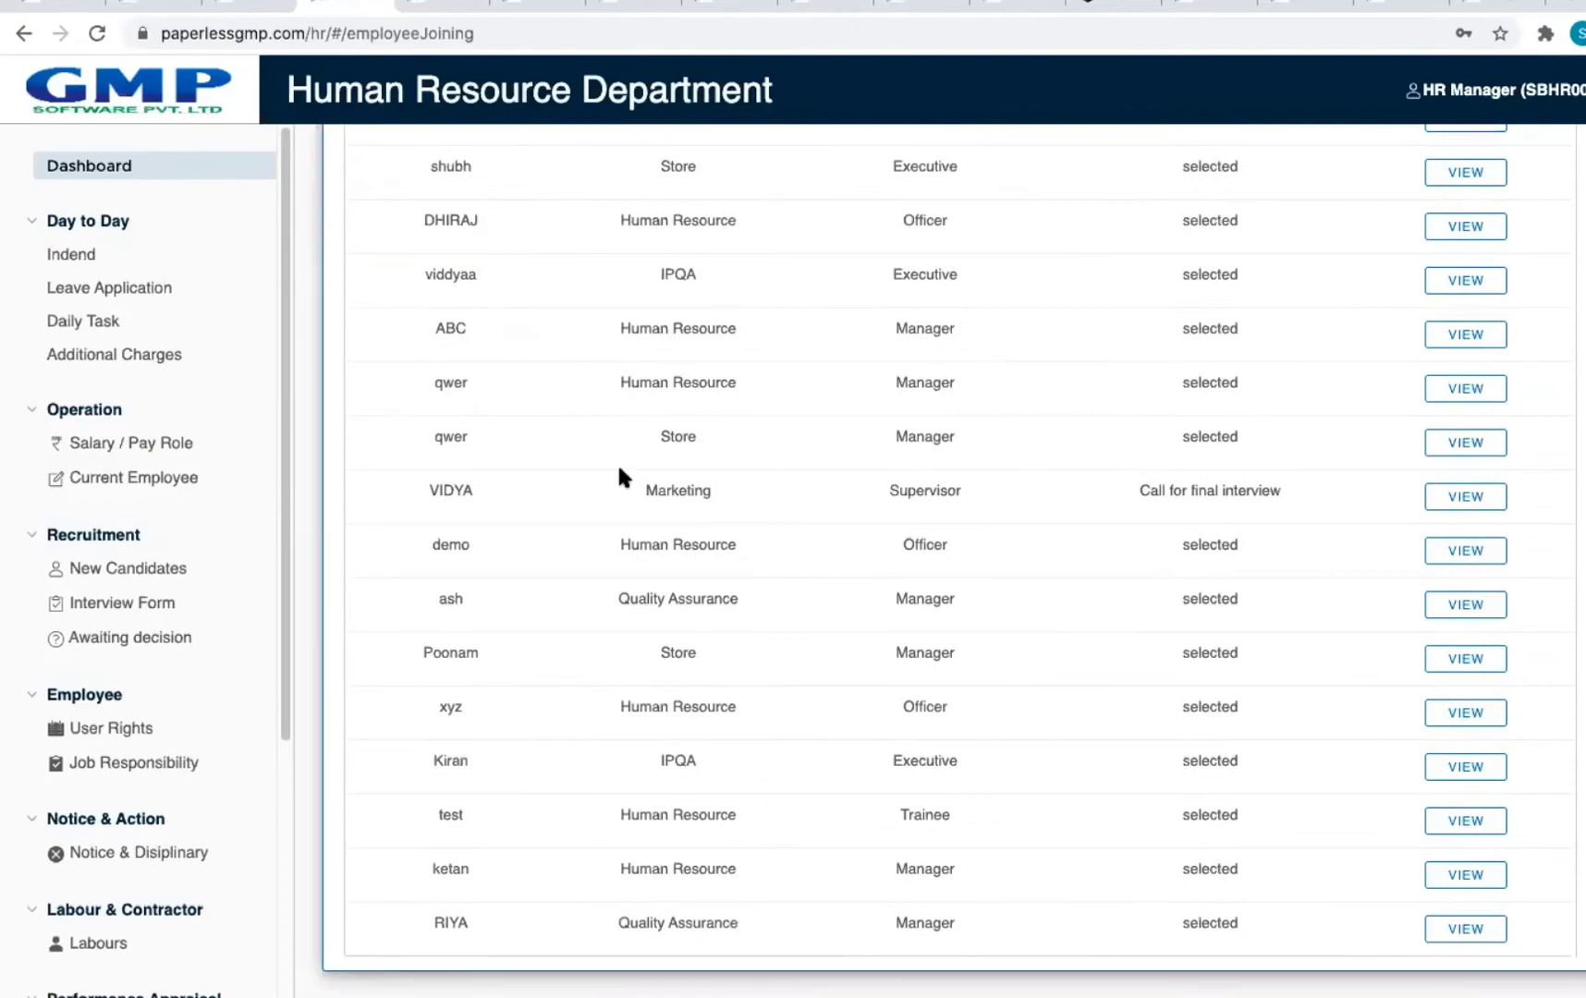
pyautogui.moveTo(427, 489); pyautogui.dragTo(1333, 496)
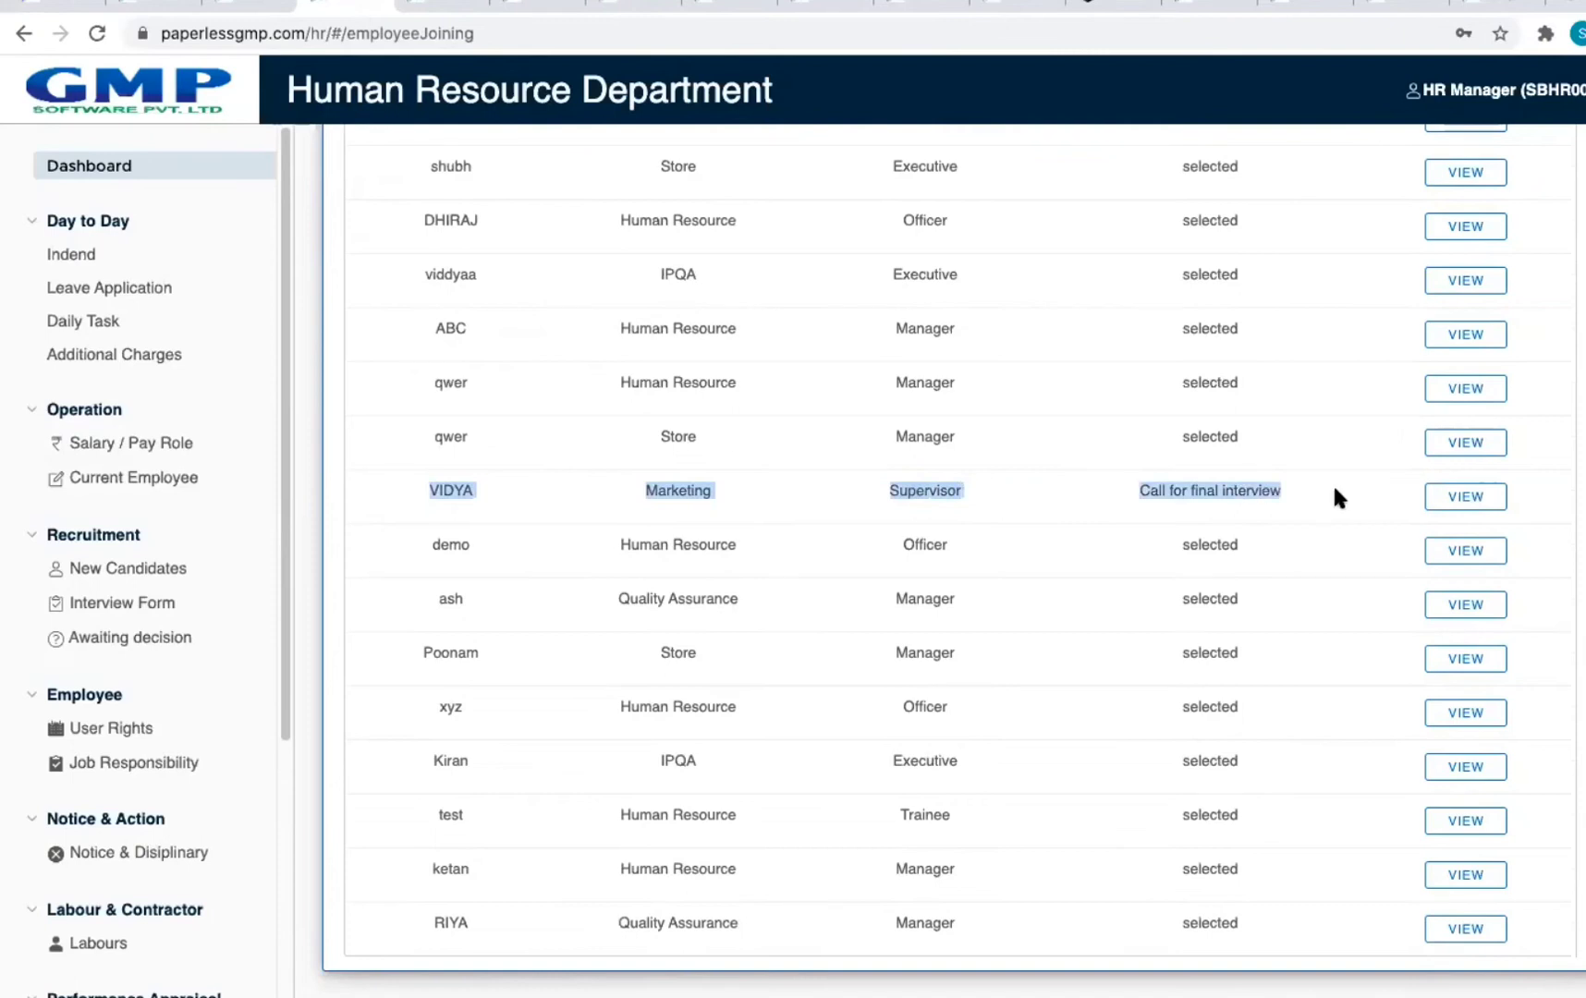
pyautogui.click(1233, 497)
pyautogui.scroll(6, 1230, 387)
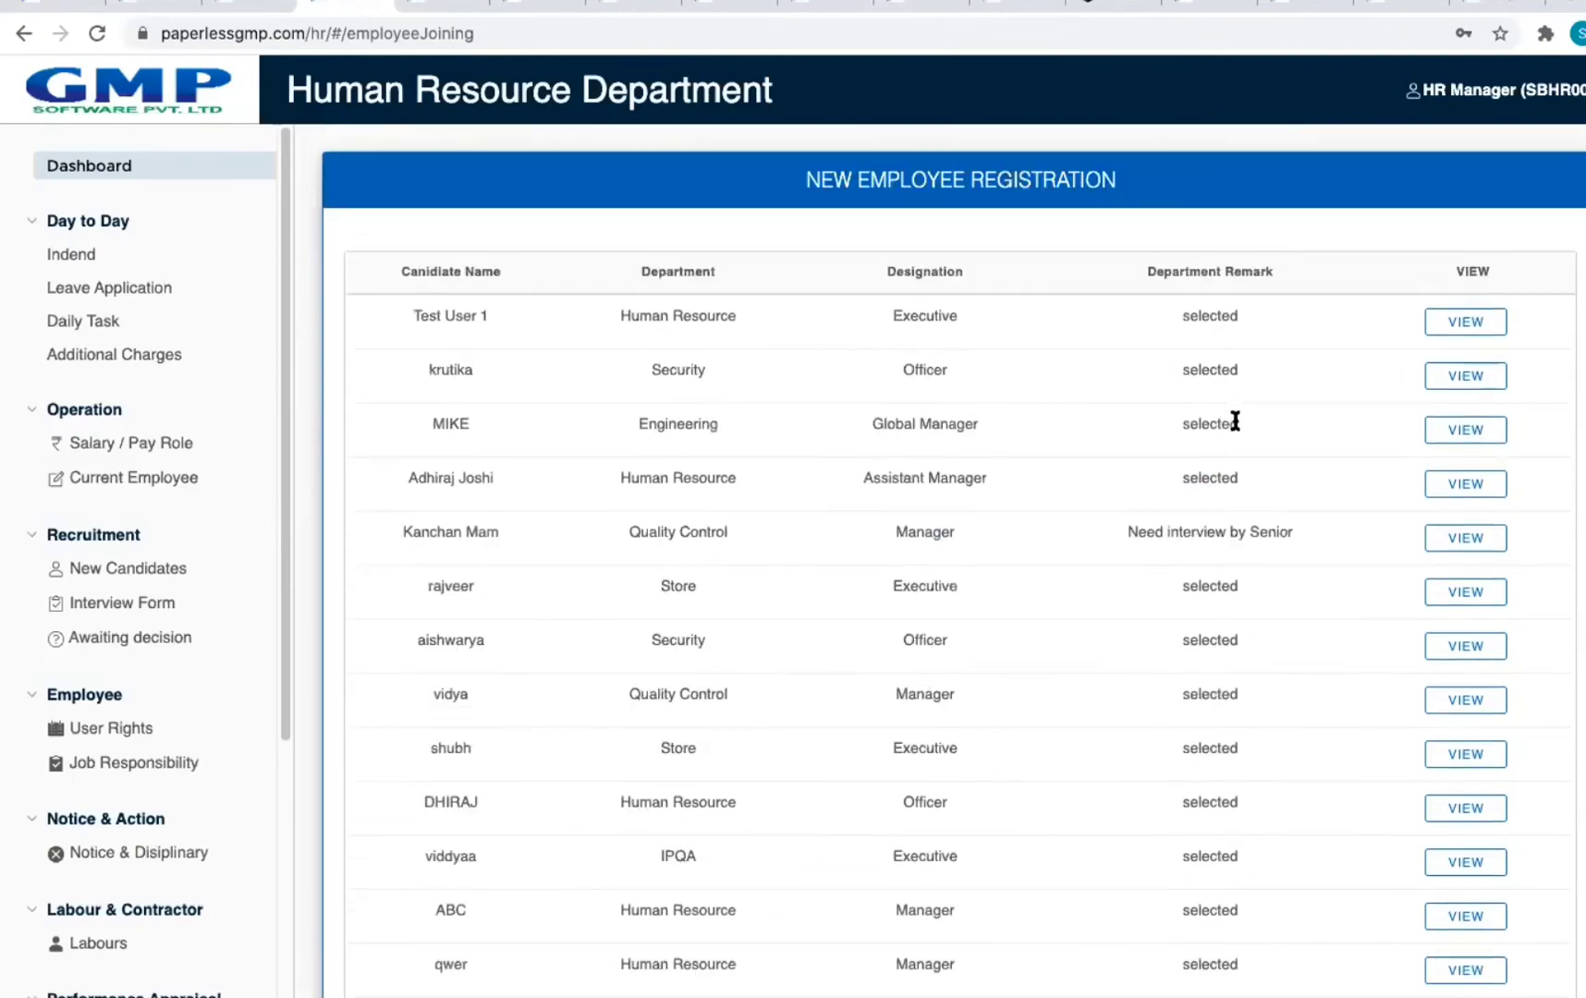
pyautogui.moveTo(1131, 532); pyautogui.dragTo(1336, 528)
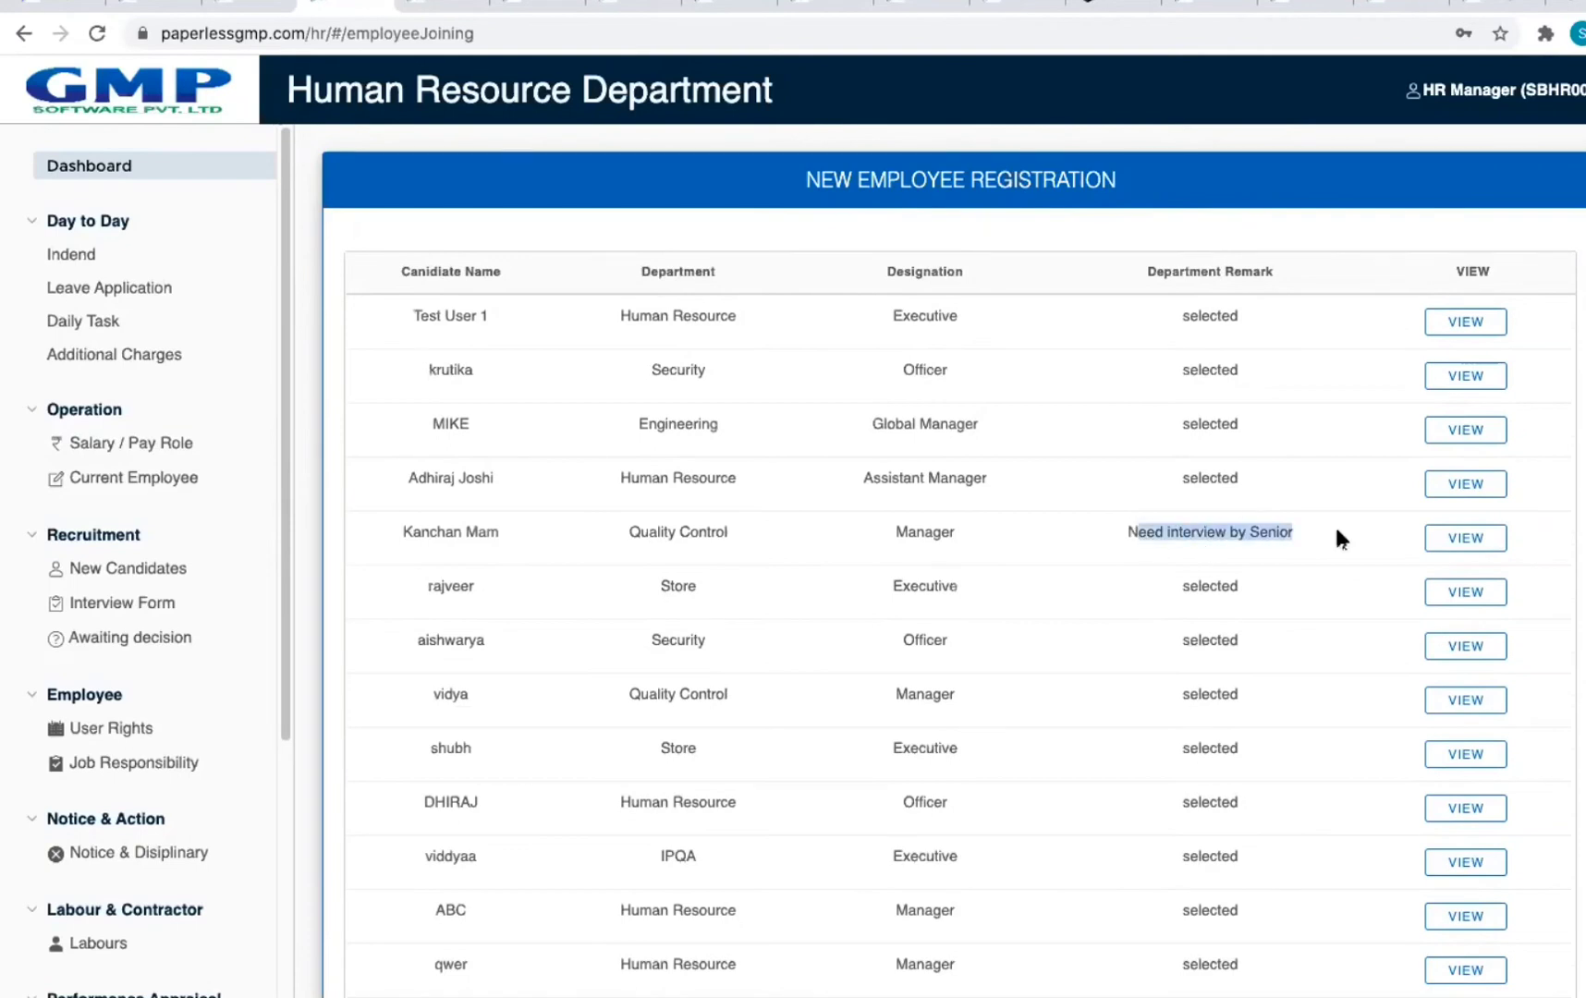
pyautogui.scroll(-6, 1337, 532)
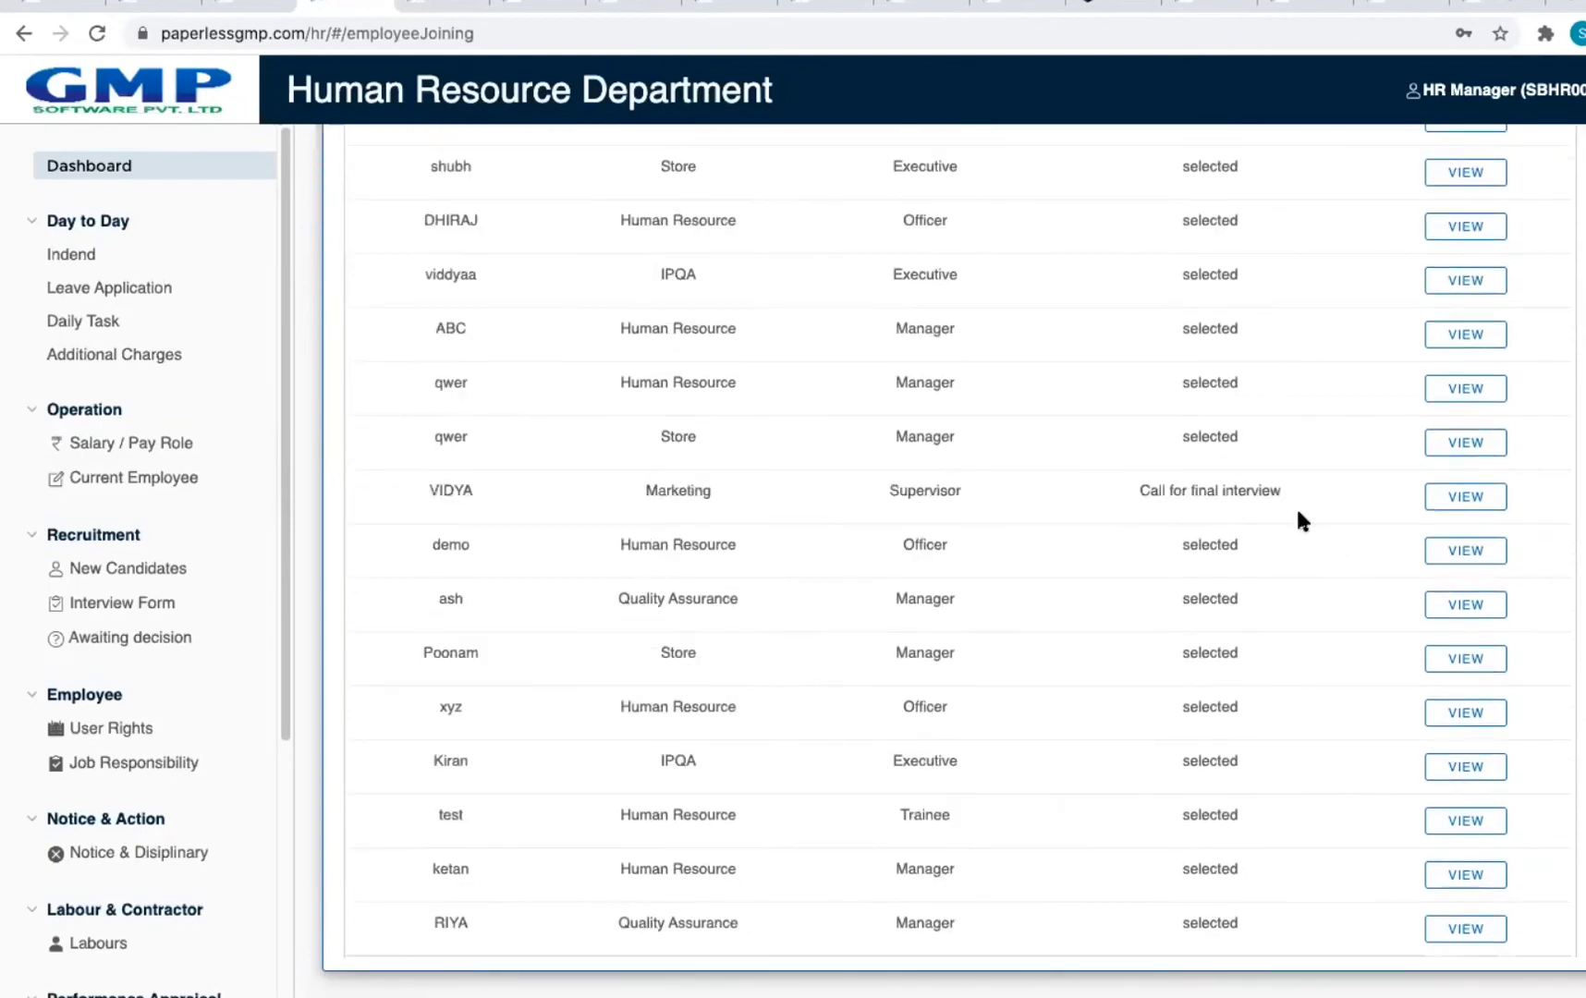
pyautogui.click(24, 34)
# Step: Start a new appointment letter for an employee with Non Metro, PF Yes and ESIC No
pyautogui.click(1356, 331)
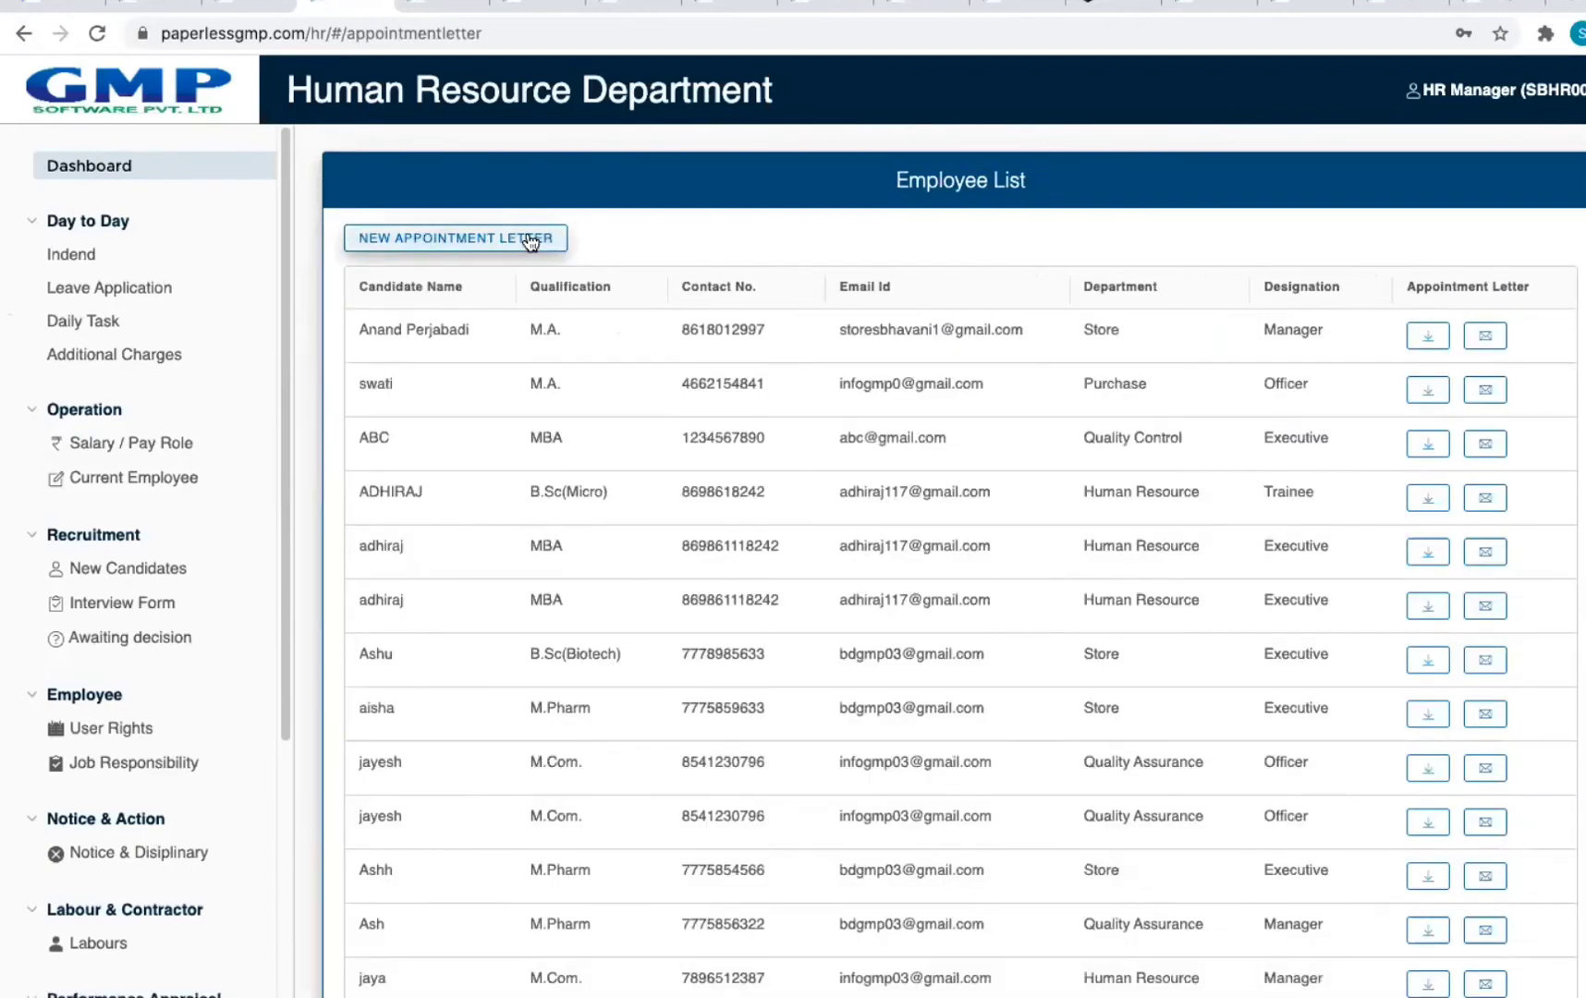
pyautogui.click(530, 242)
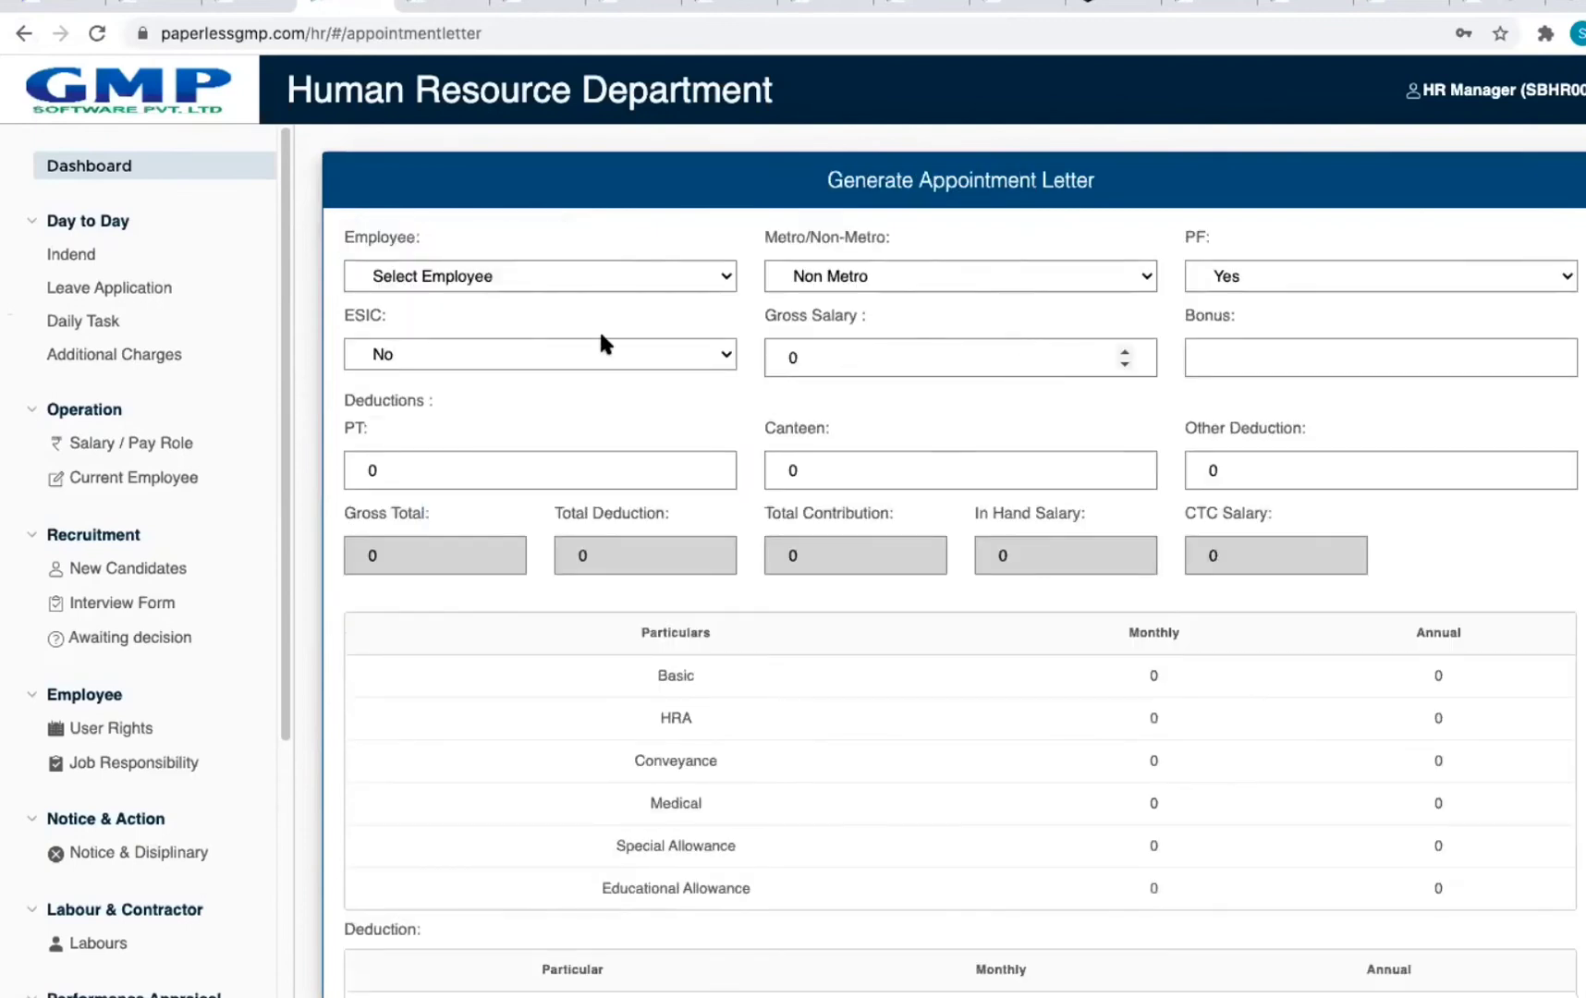
pyautogui.click(561, 287)
pyautogui.click(531, 315)
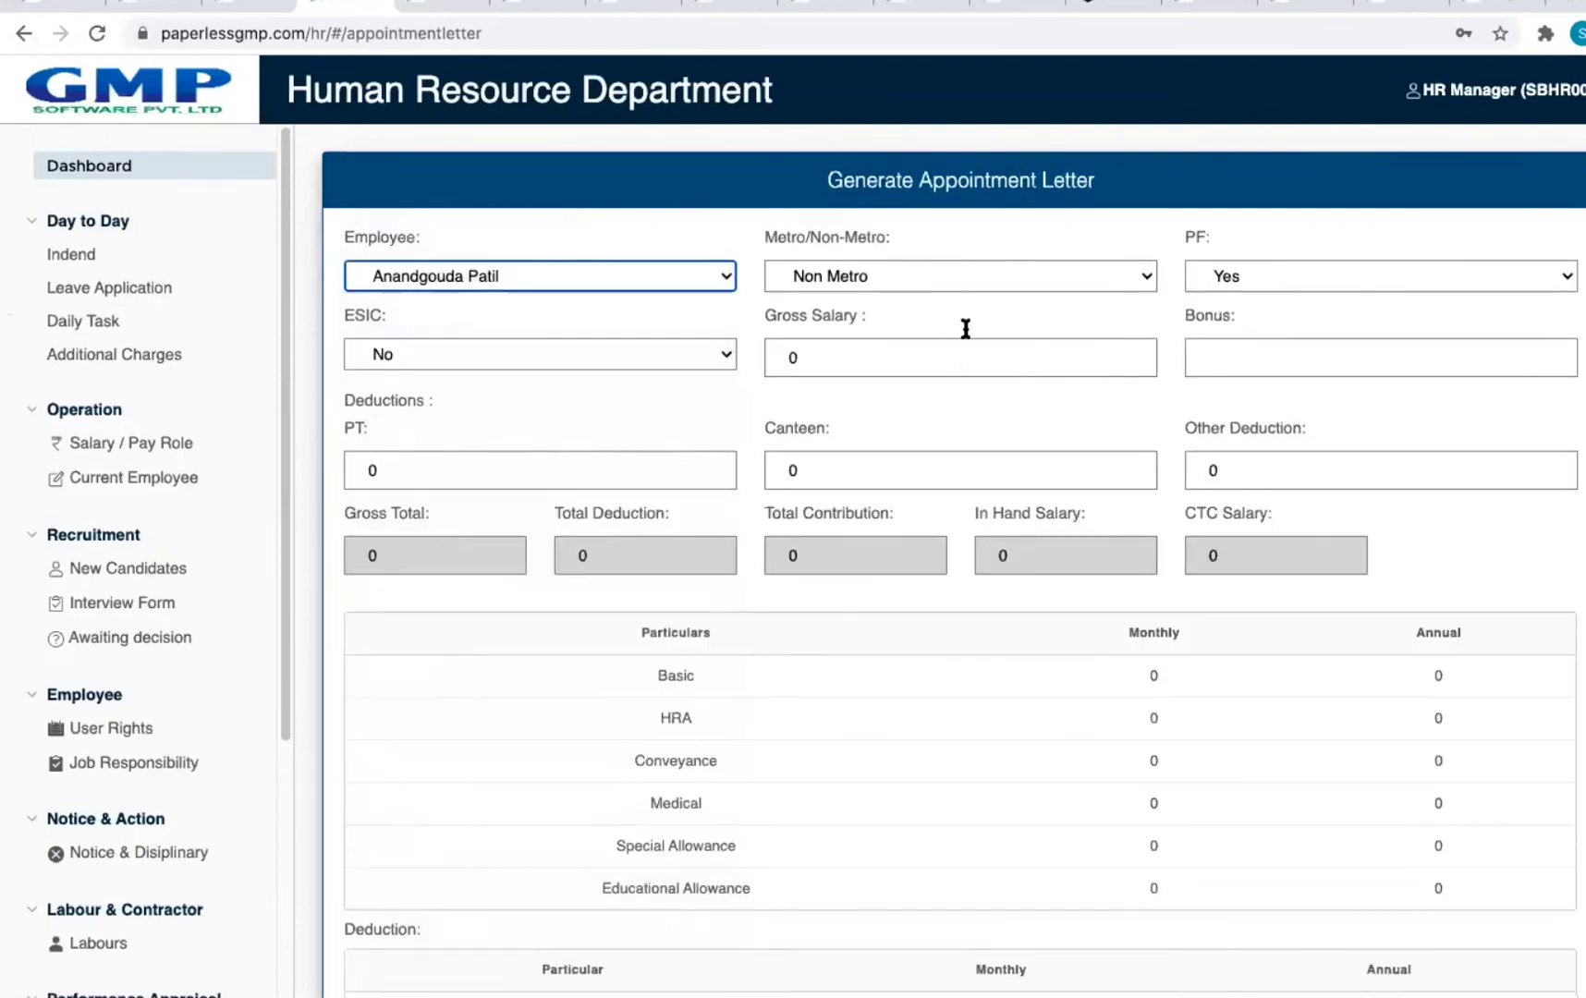
pyautogui.click(978, 277)
pyautogui.click(979, 276)
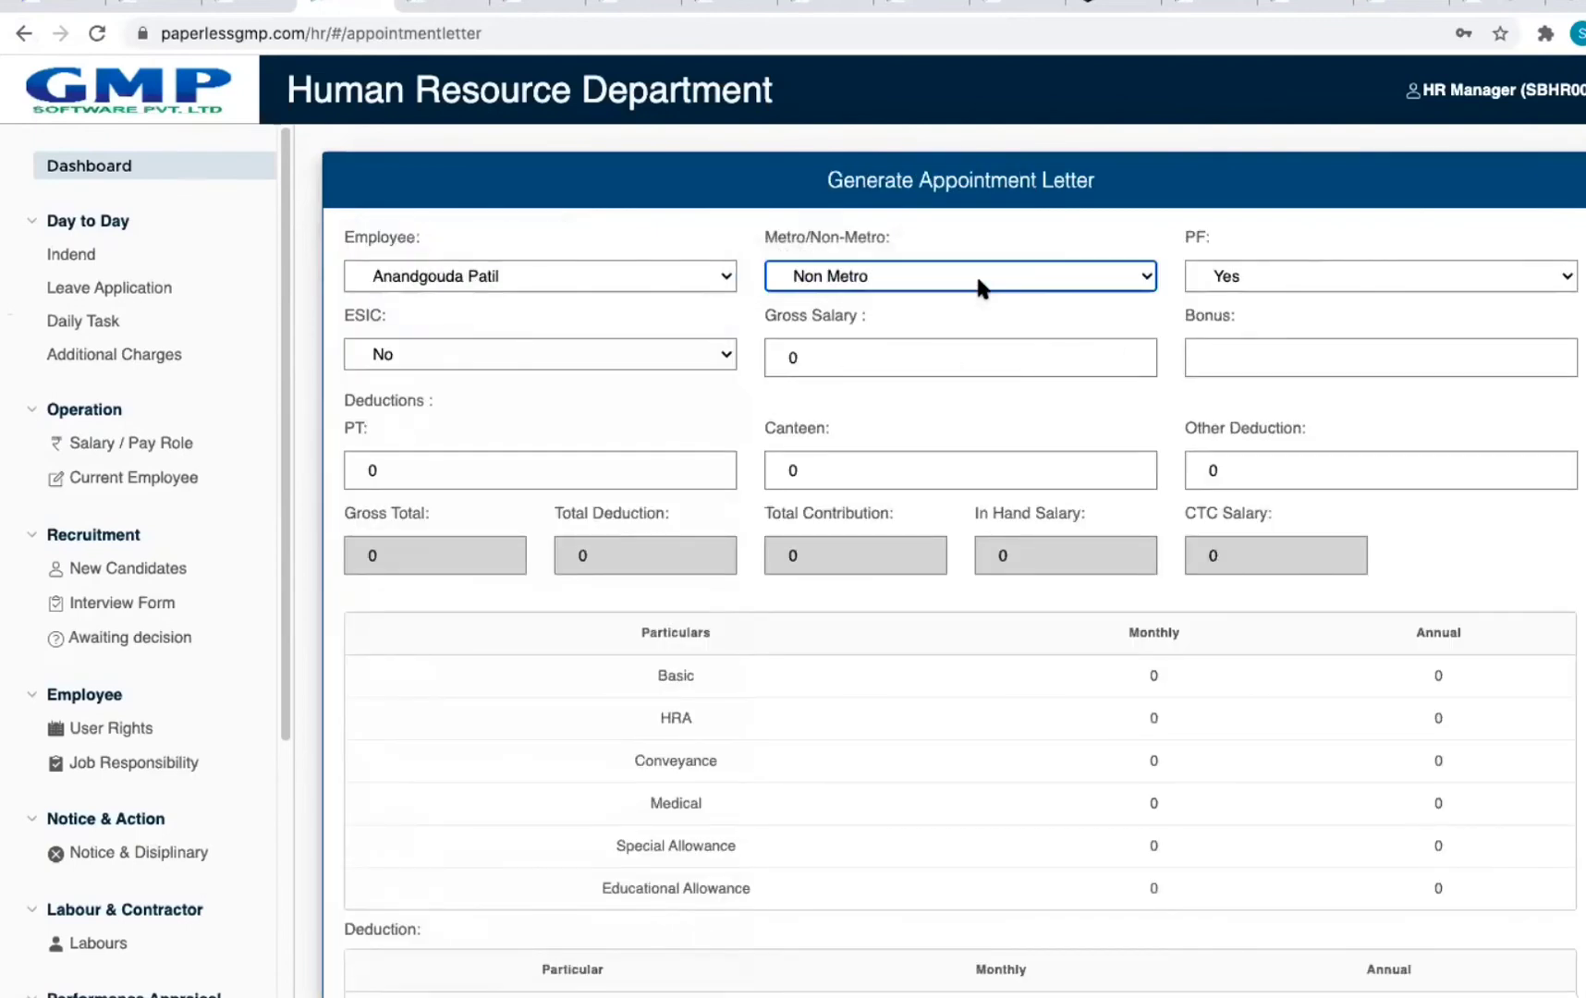
pyautogui.click(1313, 275)
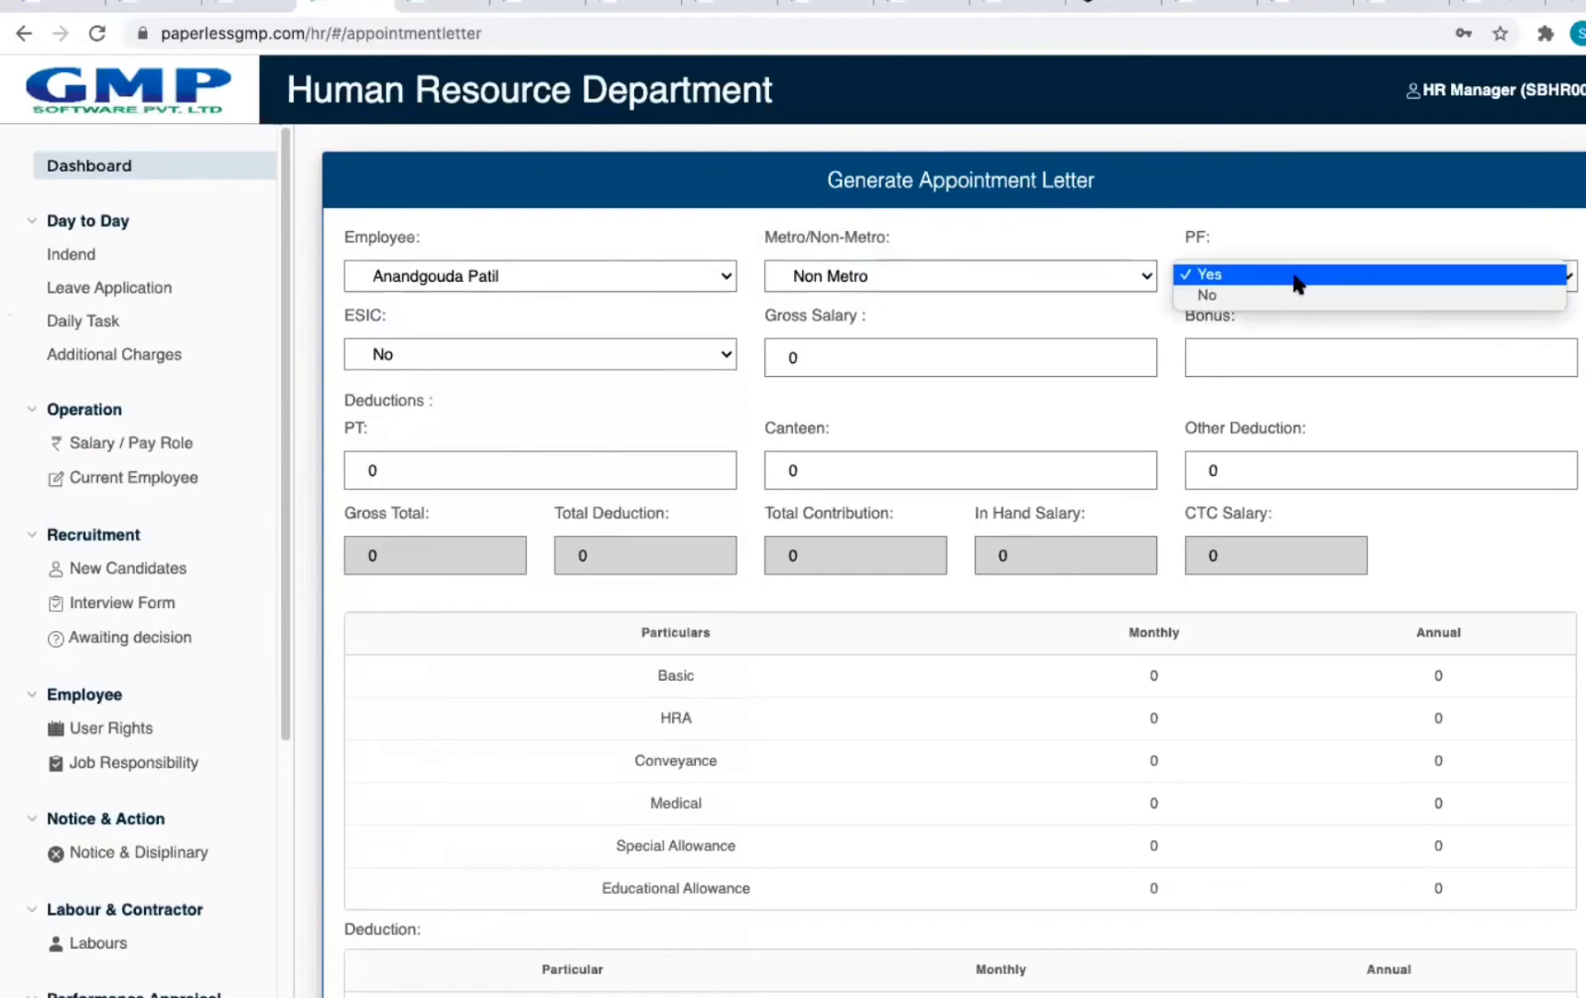
pyautogui.click(1295, 277)
pyautogui.click(518, 353)
pyautogui.click(516, 356)
# Step: Enter gross salary 10000 and bonus 5000, leaving PT at 0, giving CTC 10480
pyautogui.click(938, 354)
pyautogui.hotkey('ctrl', 'a')
pyautogui.write('10000')
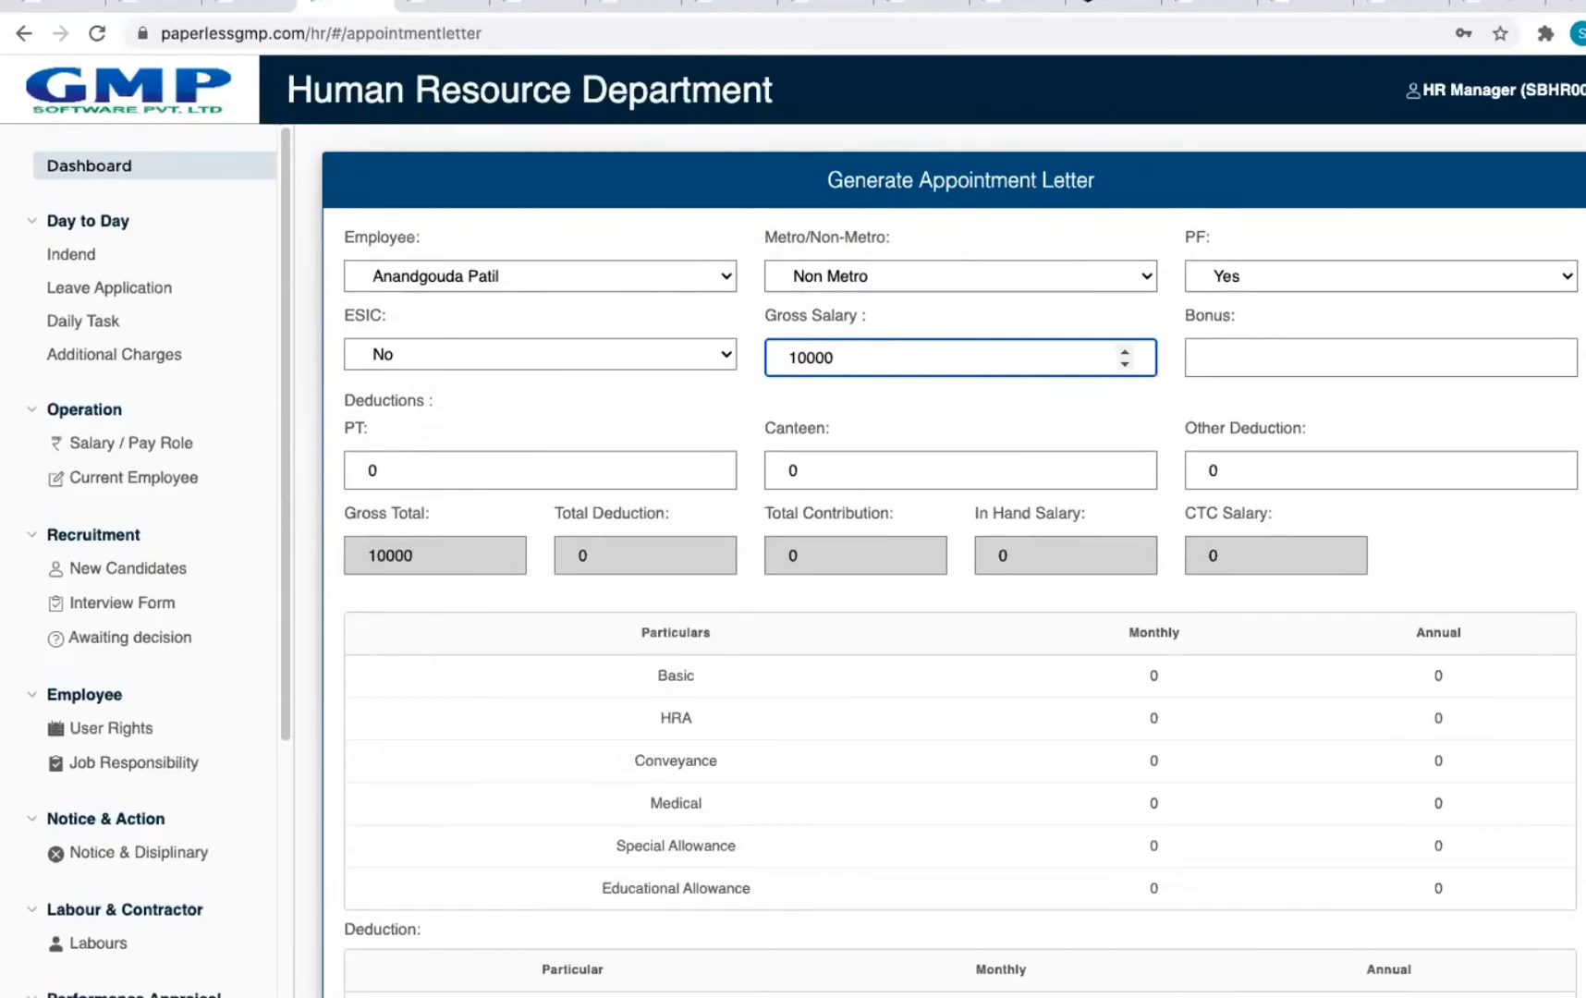
pyautogui.click(1340, 365)
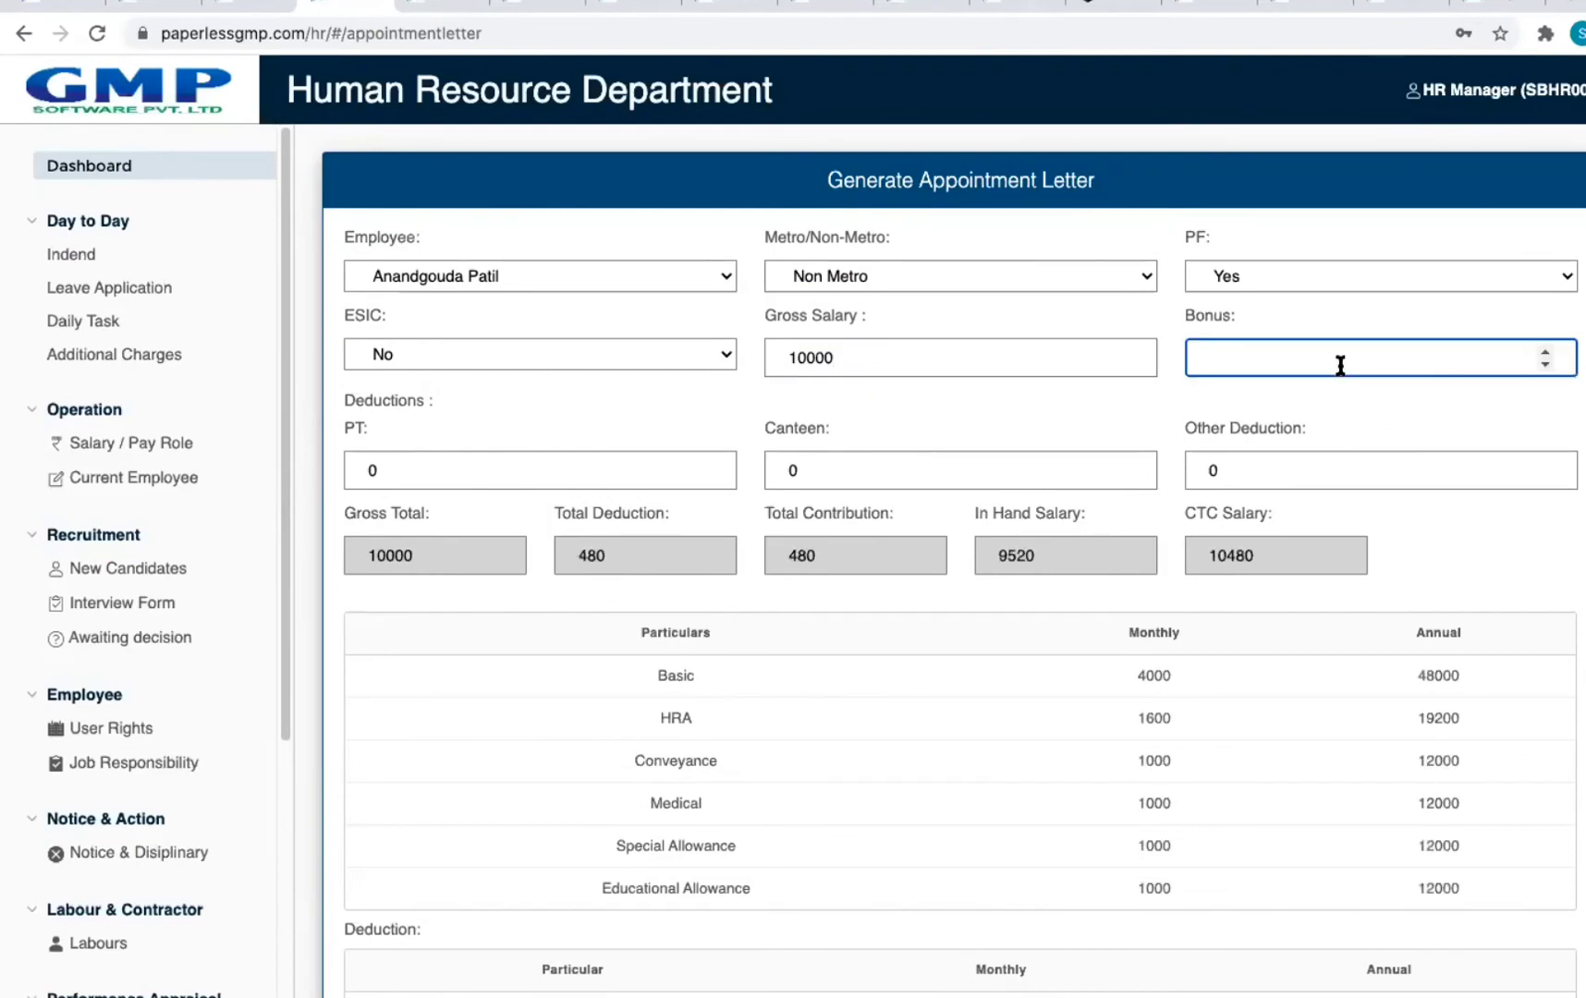
pyautogui.write('5000')
pyautogui.click(1515, 424)
pyautogui.click(458, 469)
pyautogui.click(621, 420)
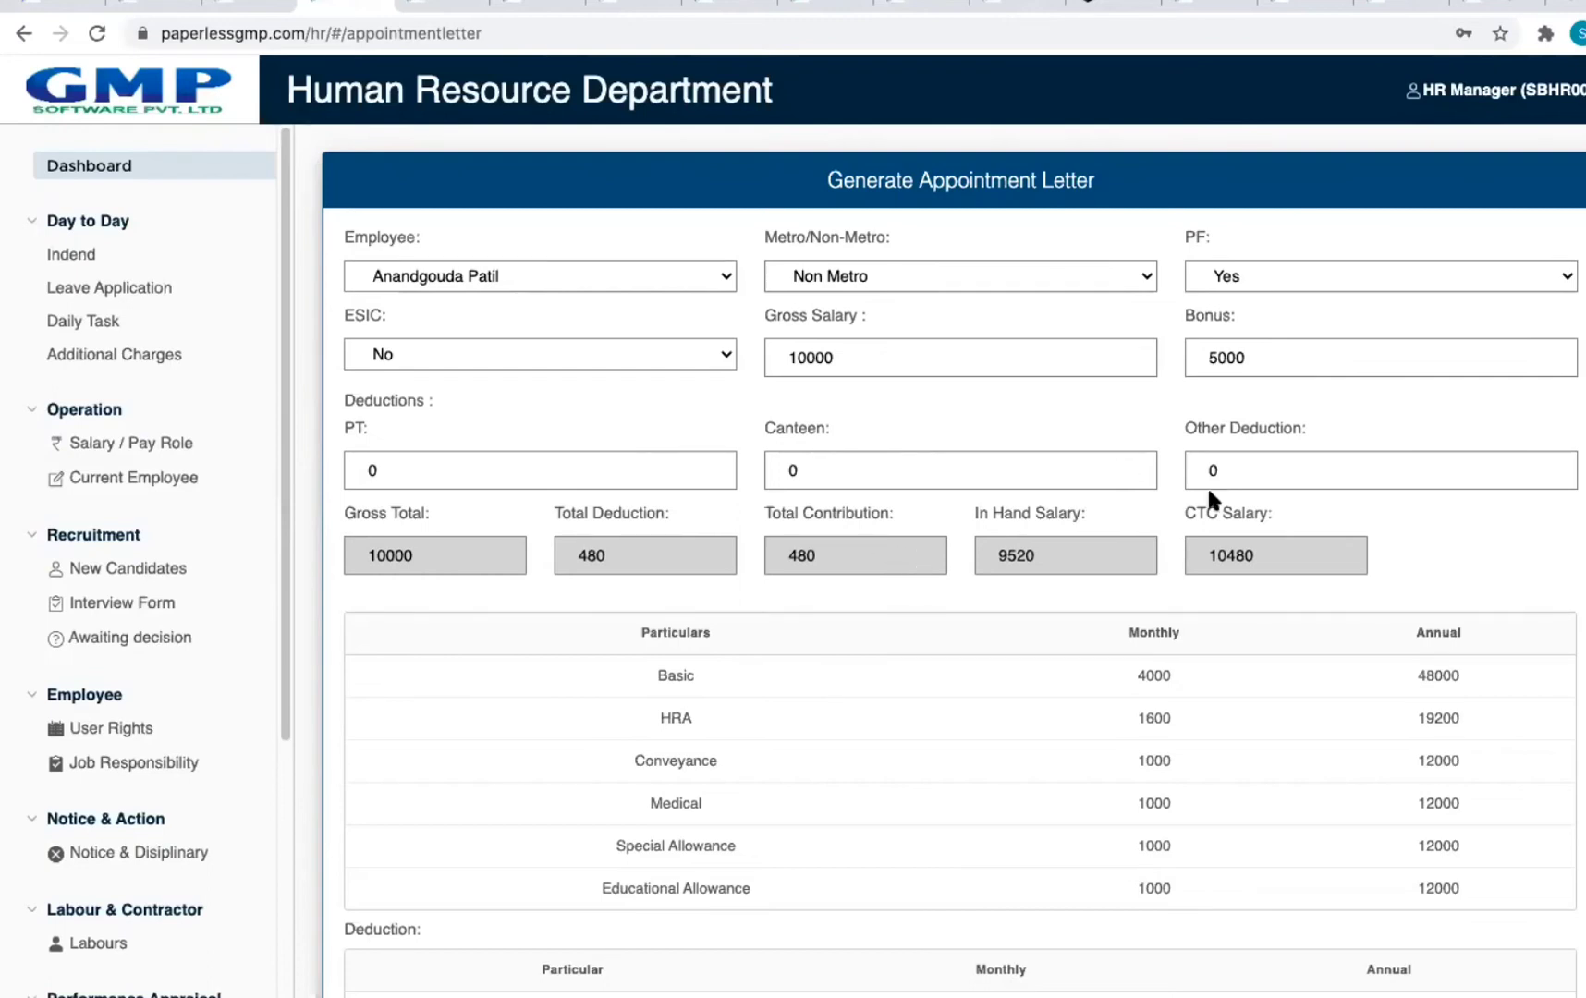
pyautogui.scroll(-5, 1418, 503)
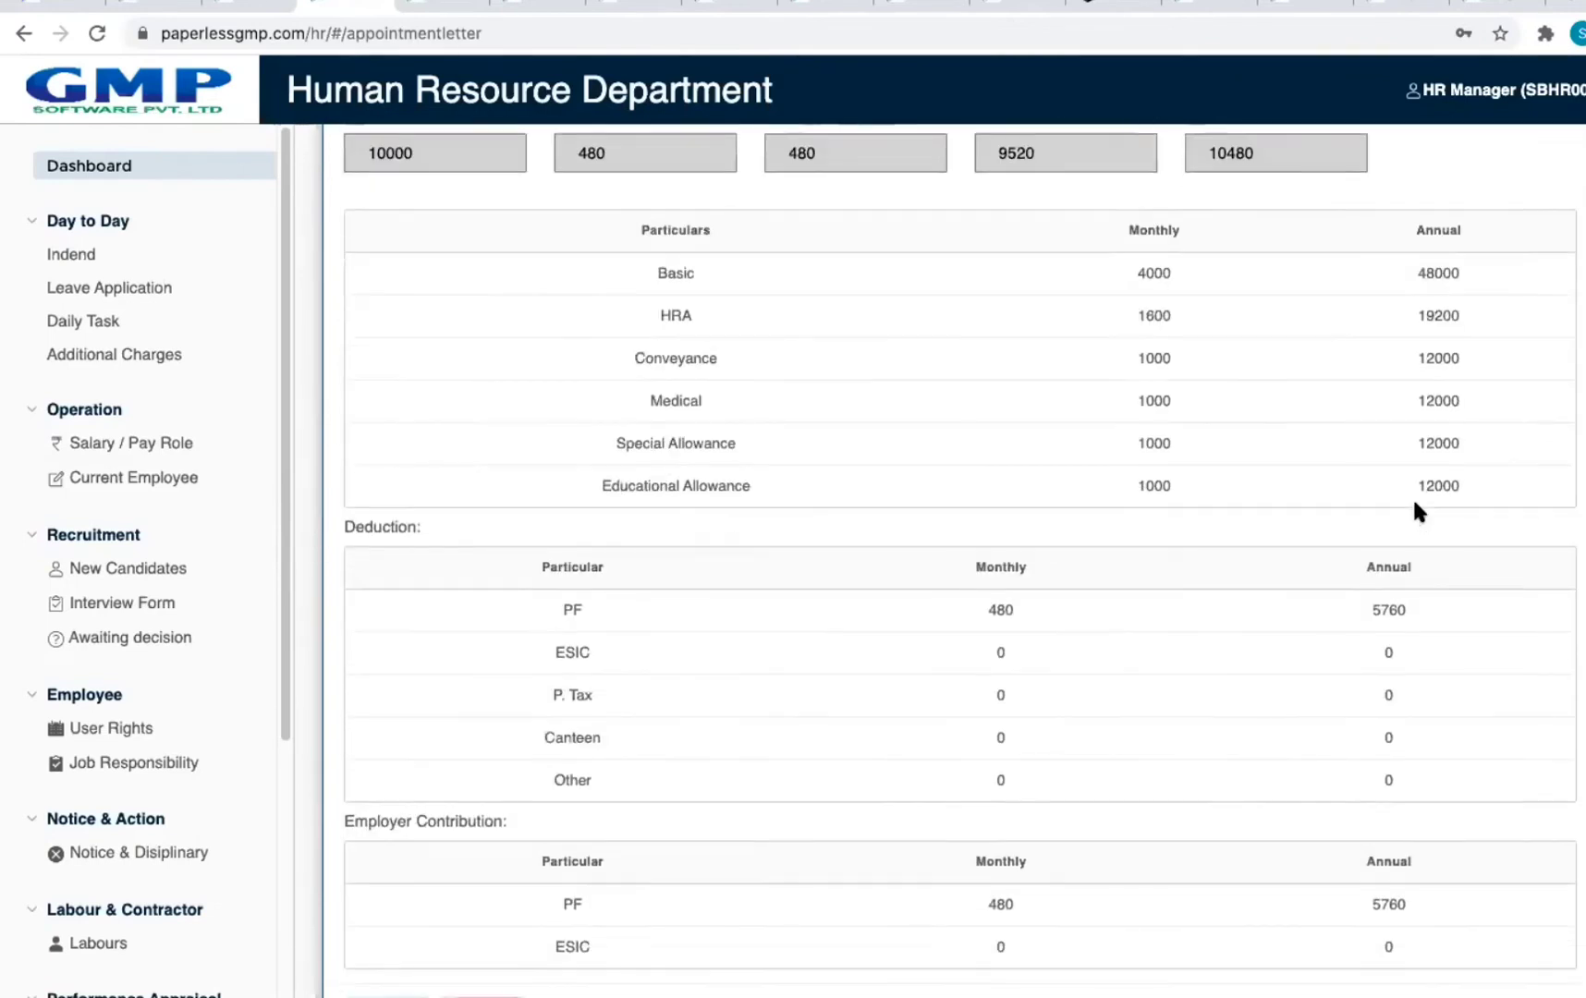
pyautogui.scroll(5, 1414, 504)
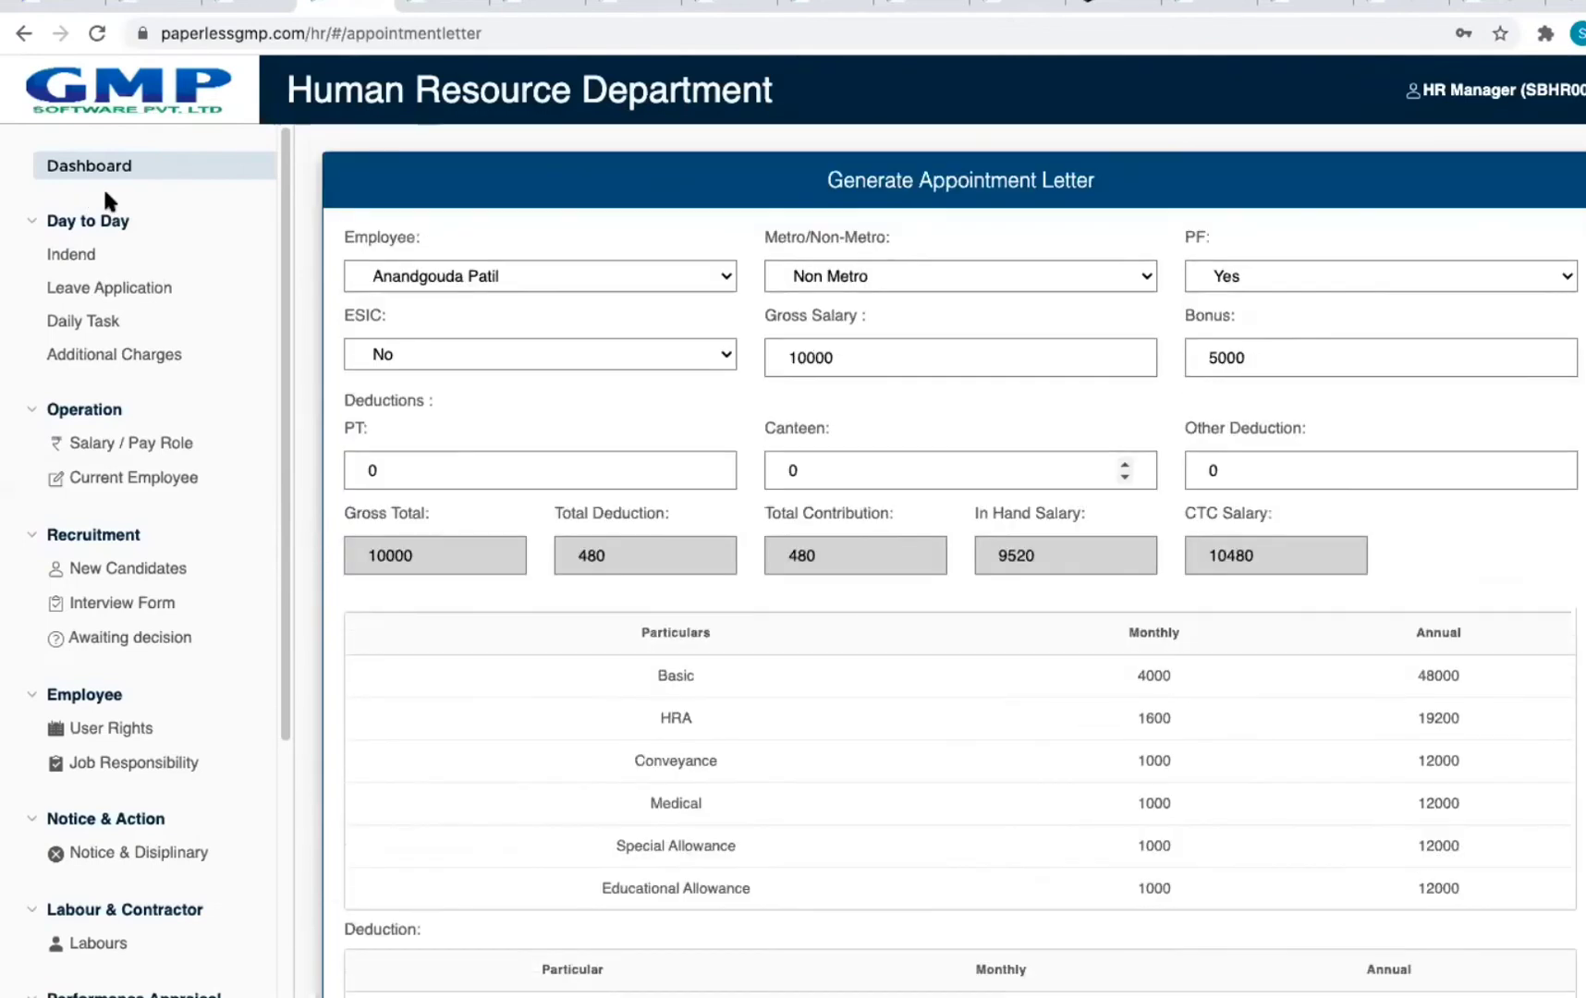
# Step: Download the first employee's appointment letter PDF, review its salary annexure, then close it and go back
pyautogui.click(24, 33)
pyautogui.click(1458, 364)
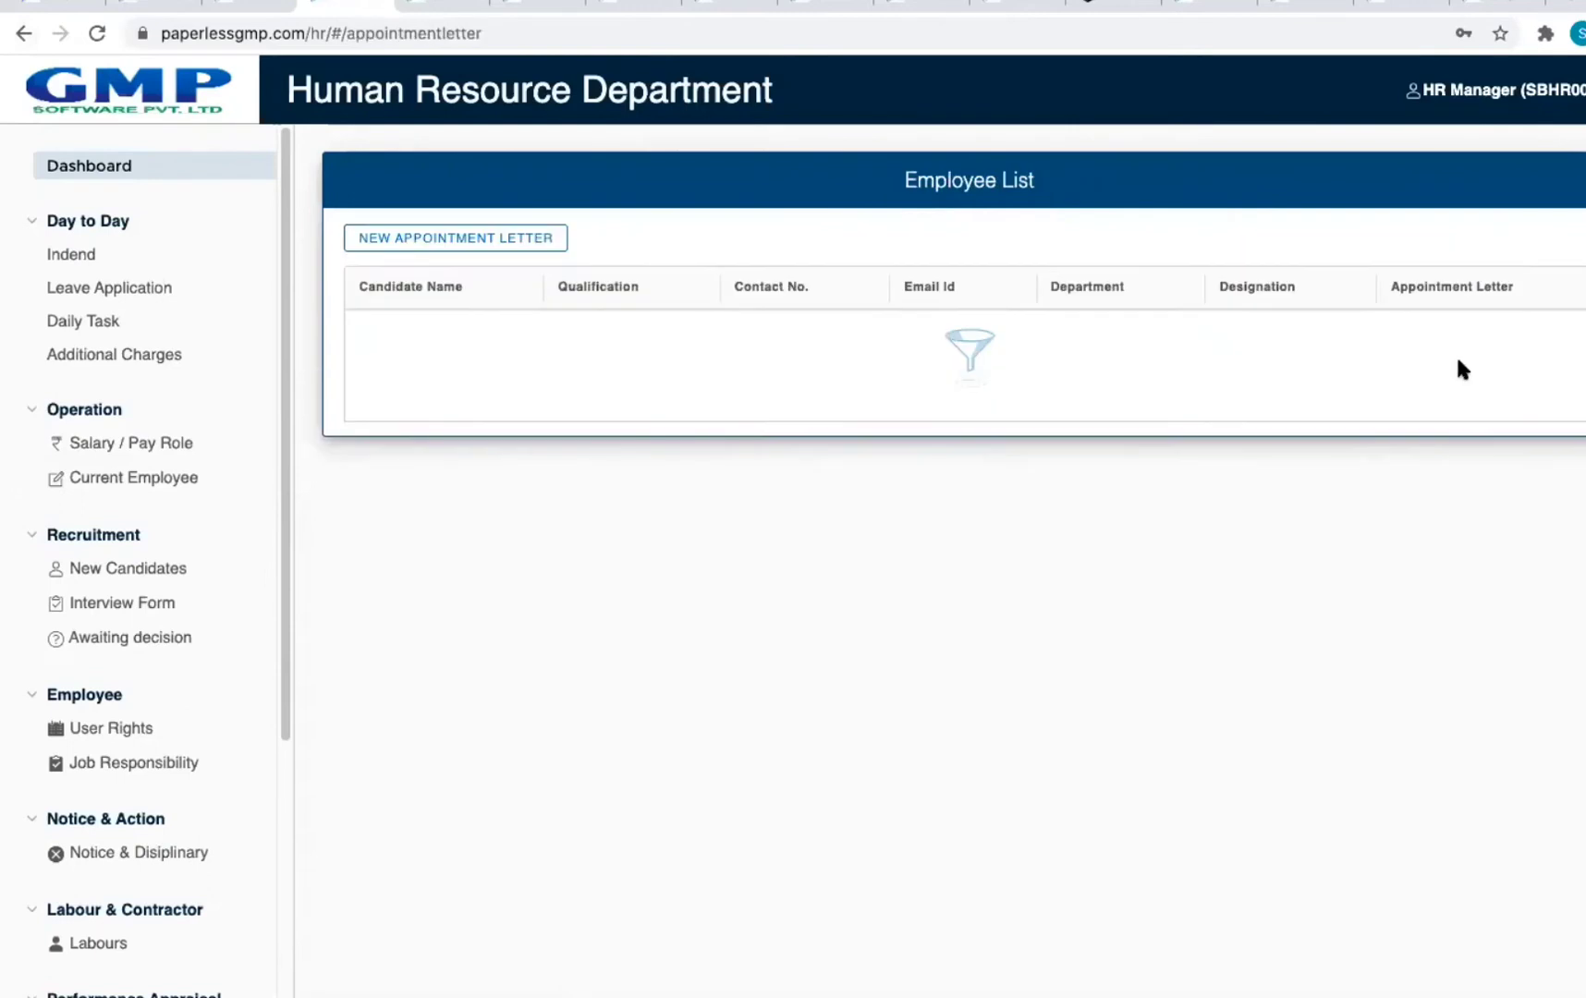
pyautogui.click(1429, 338)
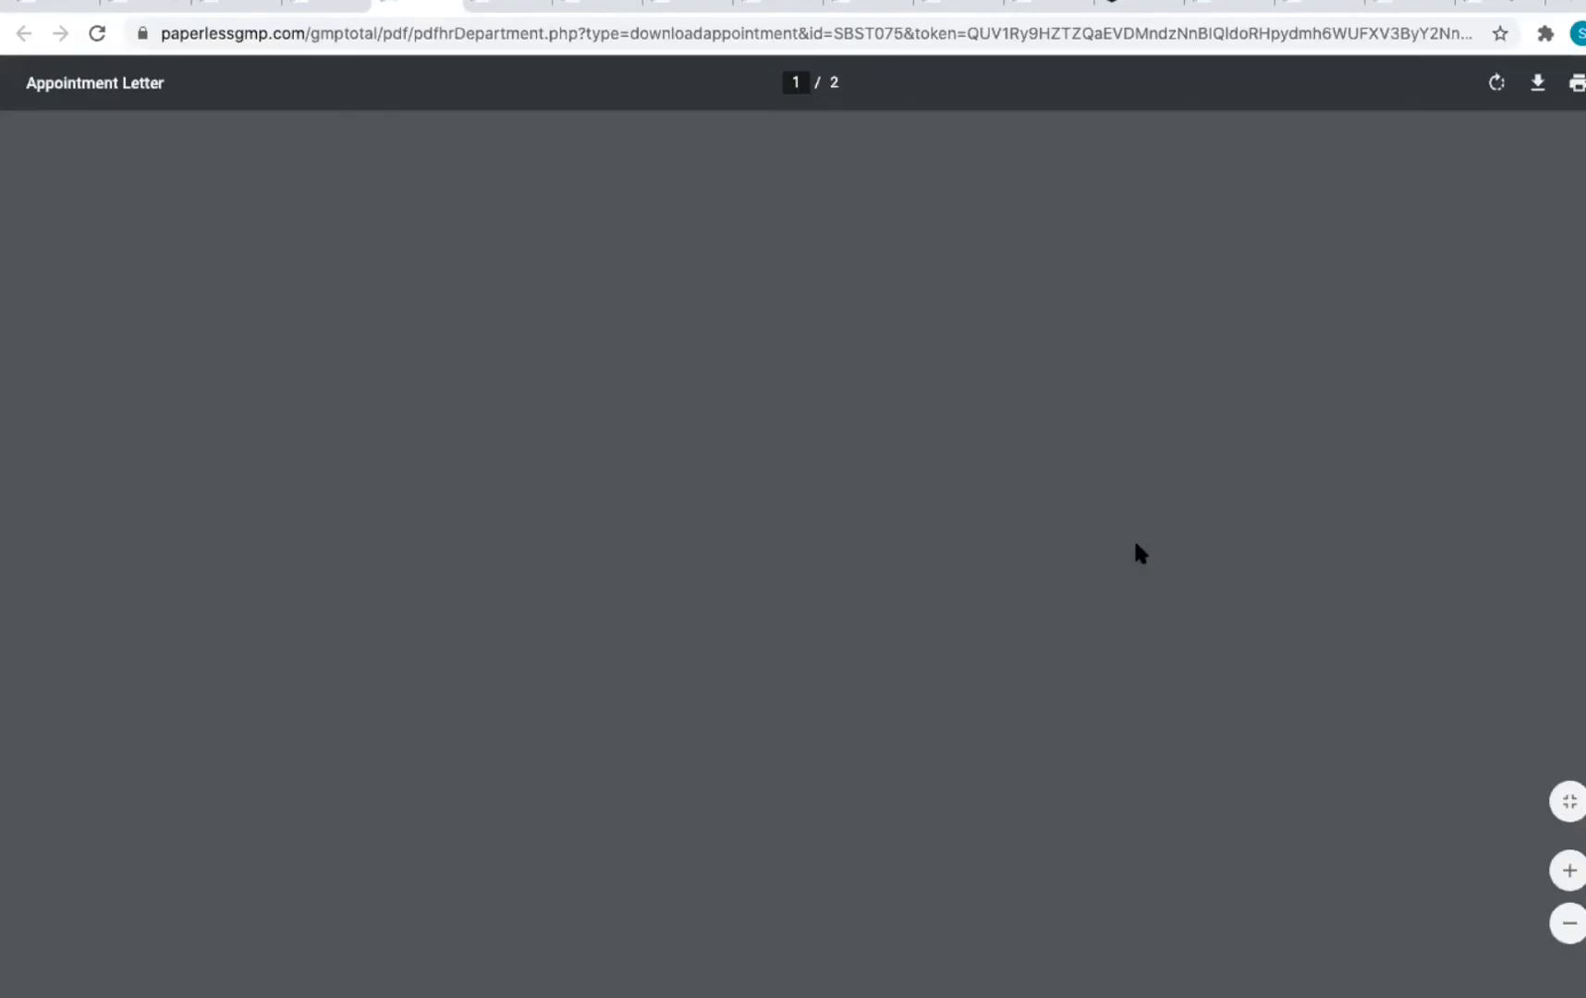
pyautogui.scroll(-15, 1132, 541)
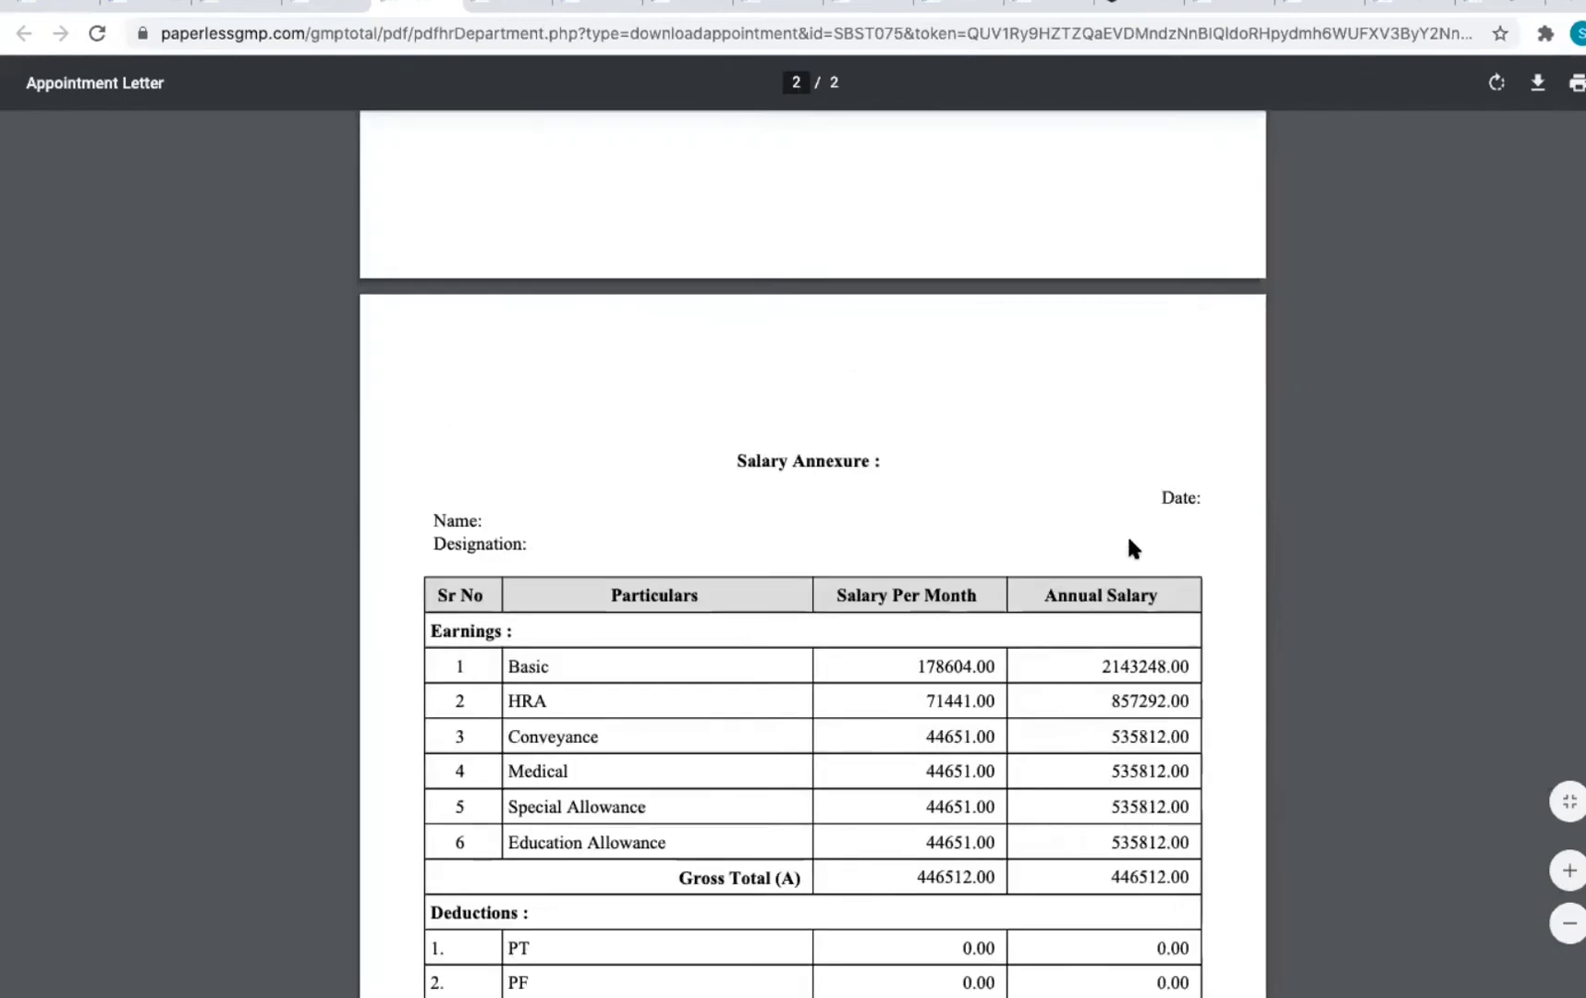
pyautogui.scroll(2, 1132, 543)
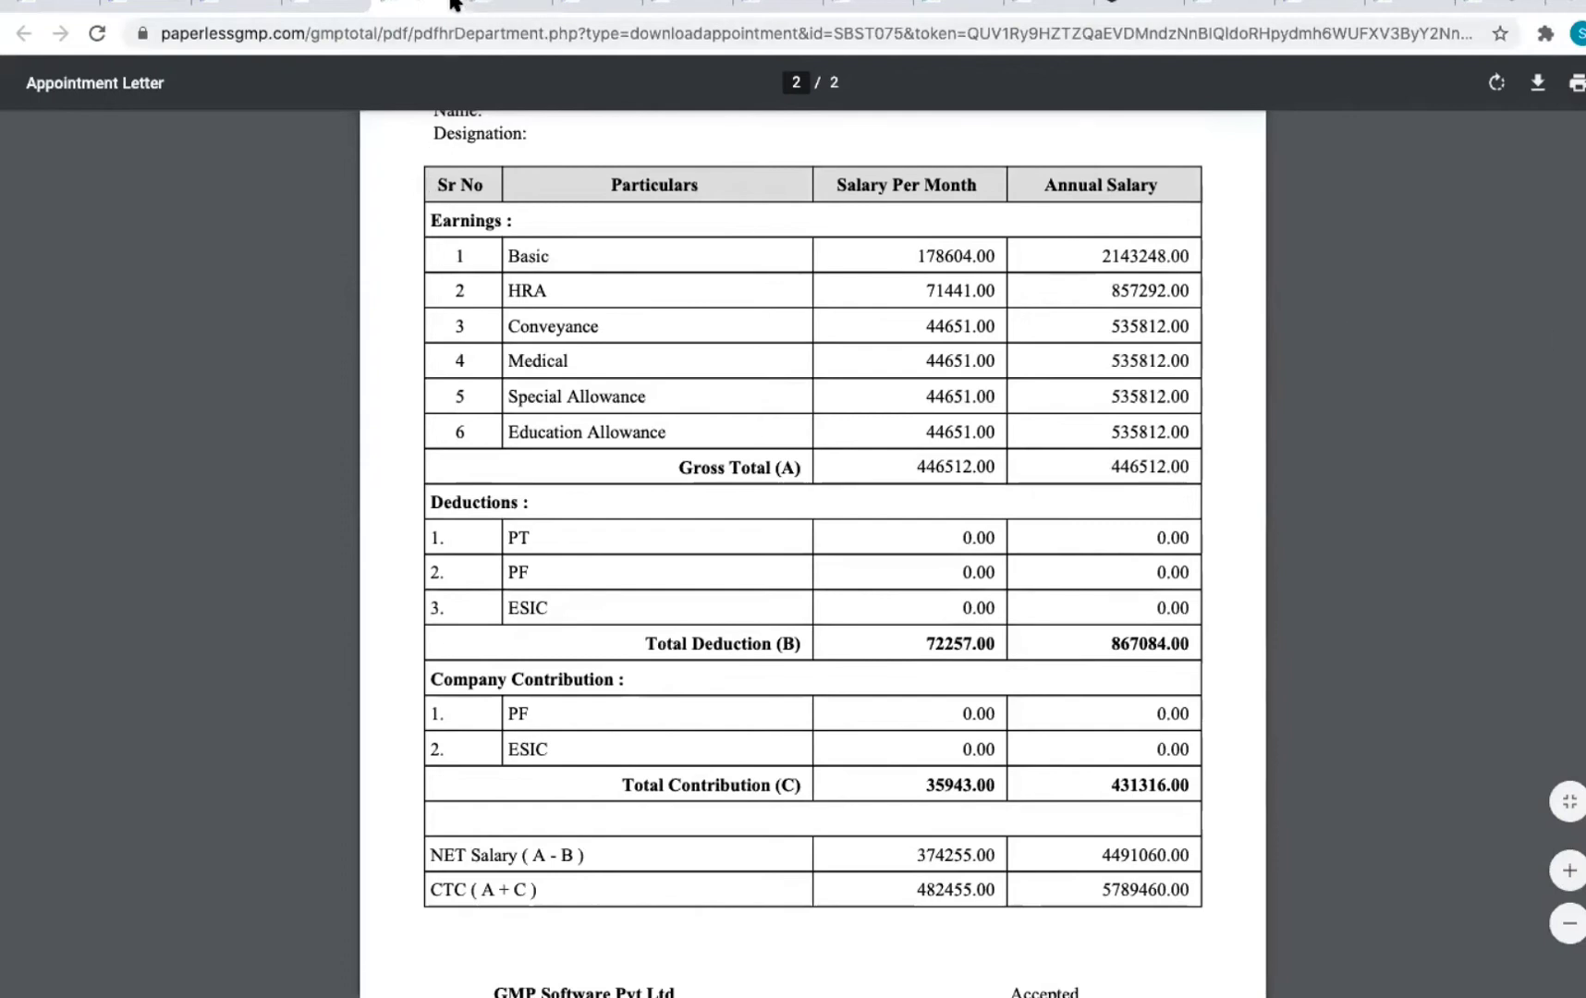
pyautogui.press('super+w')
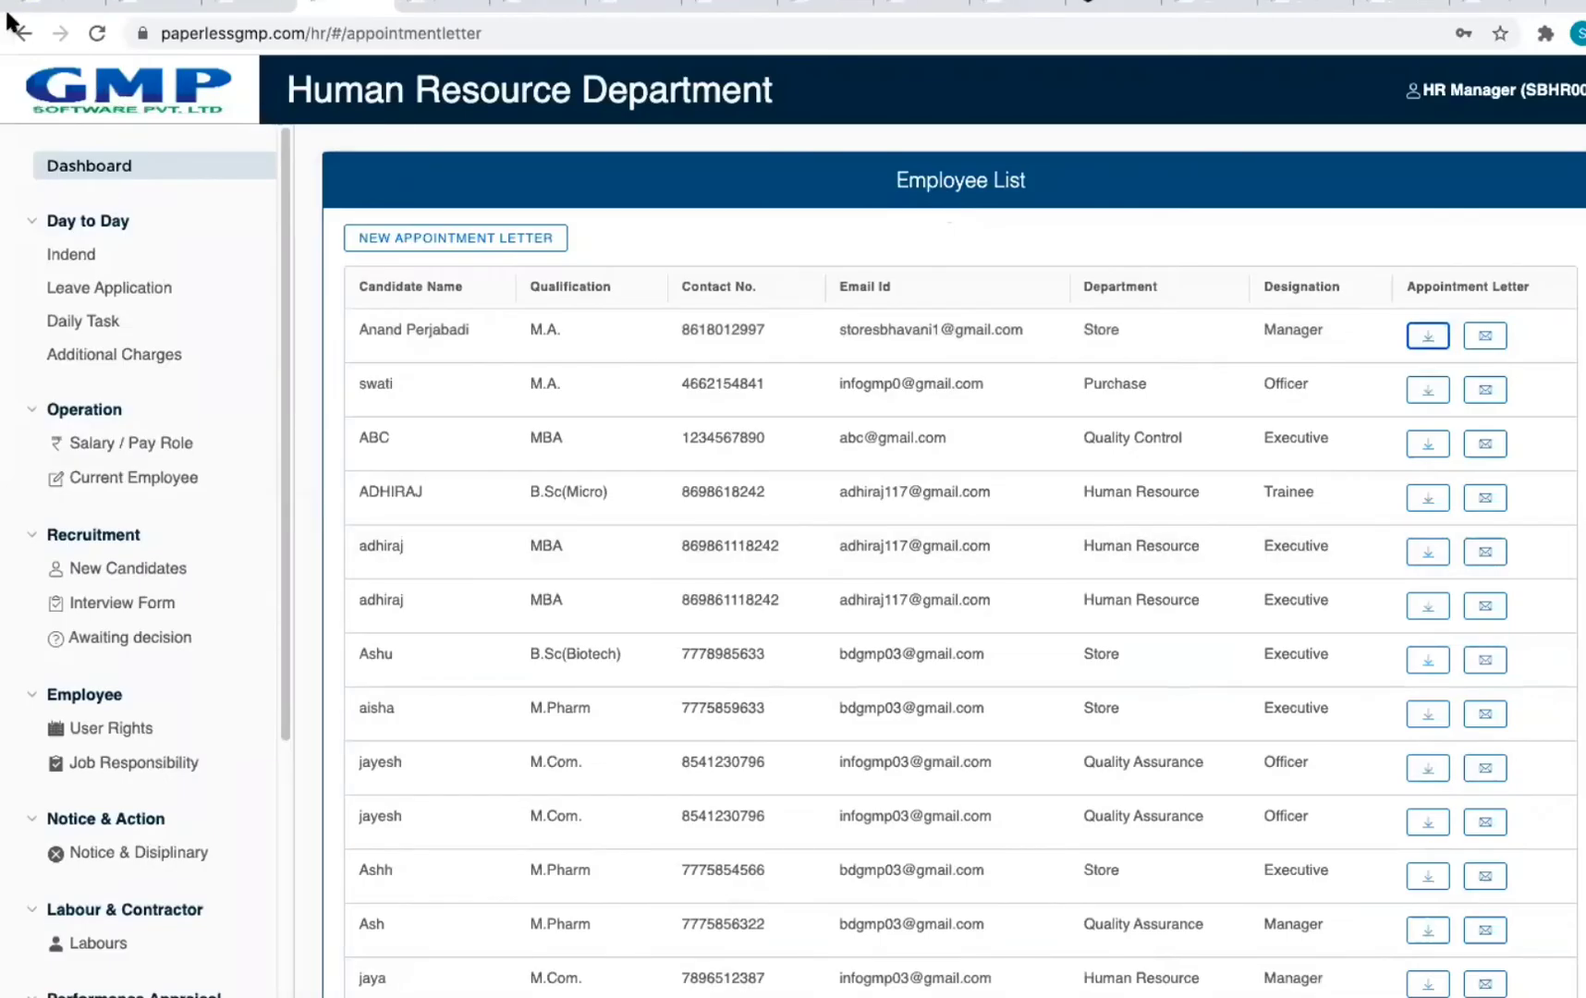
pyautogui.click(20, 34)
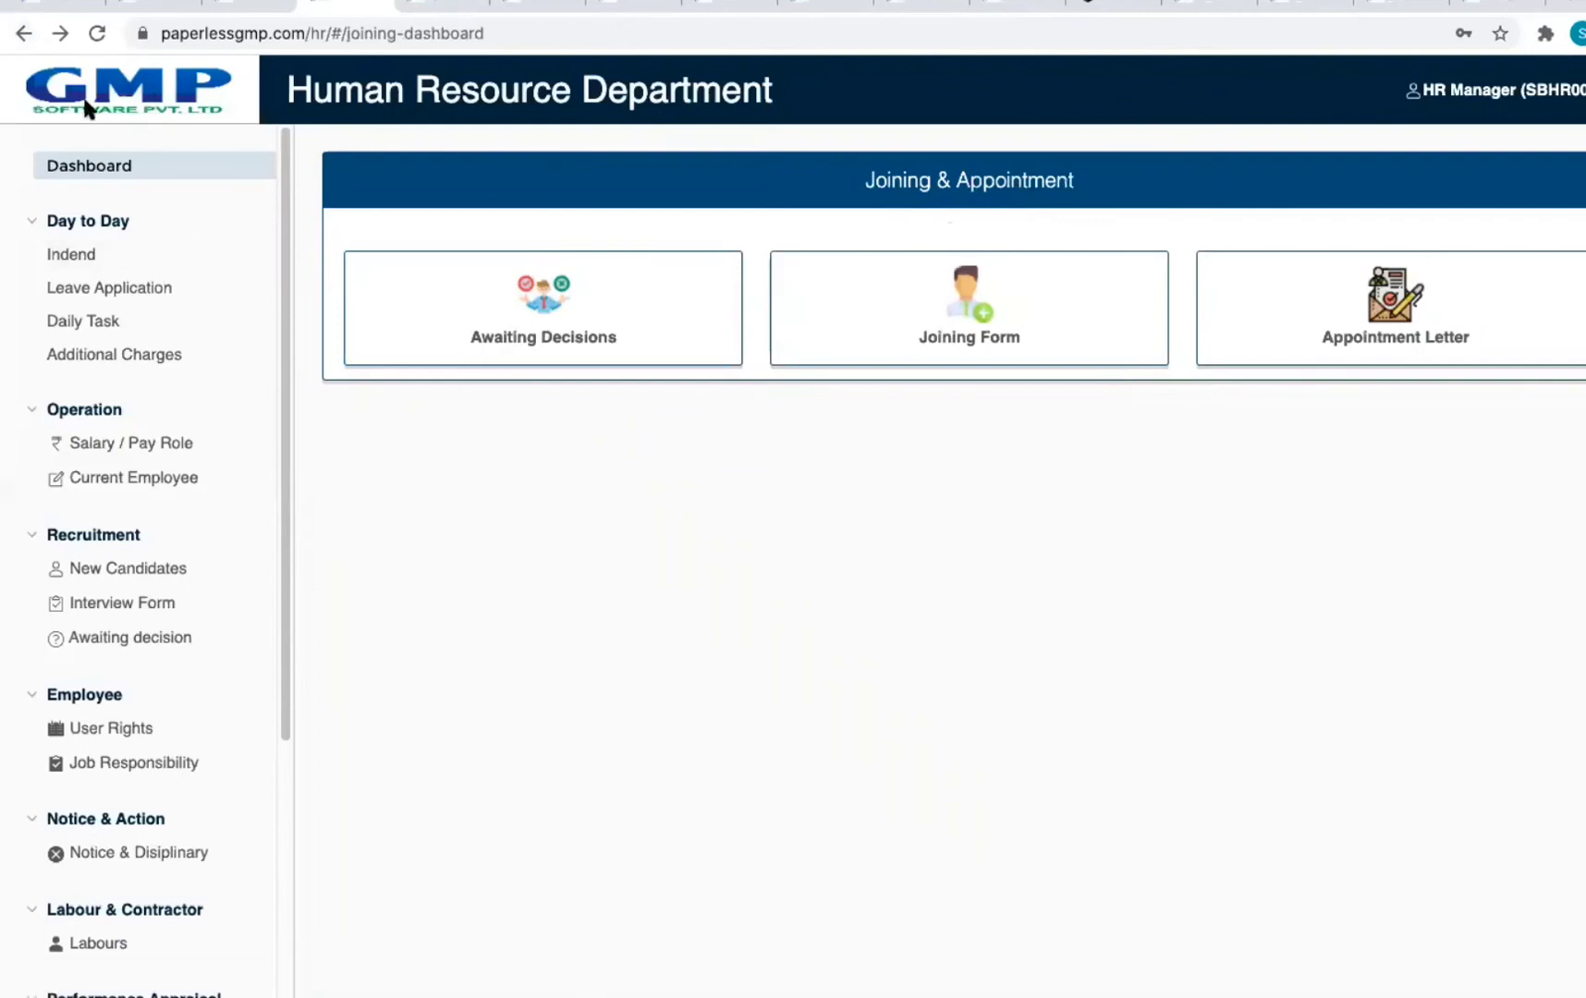
# Step: Review the induction training records in the Induction & Medical section
pyautogui.click(20, 34)
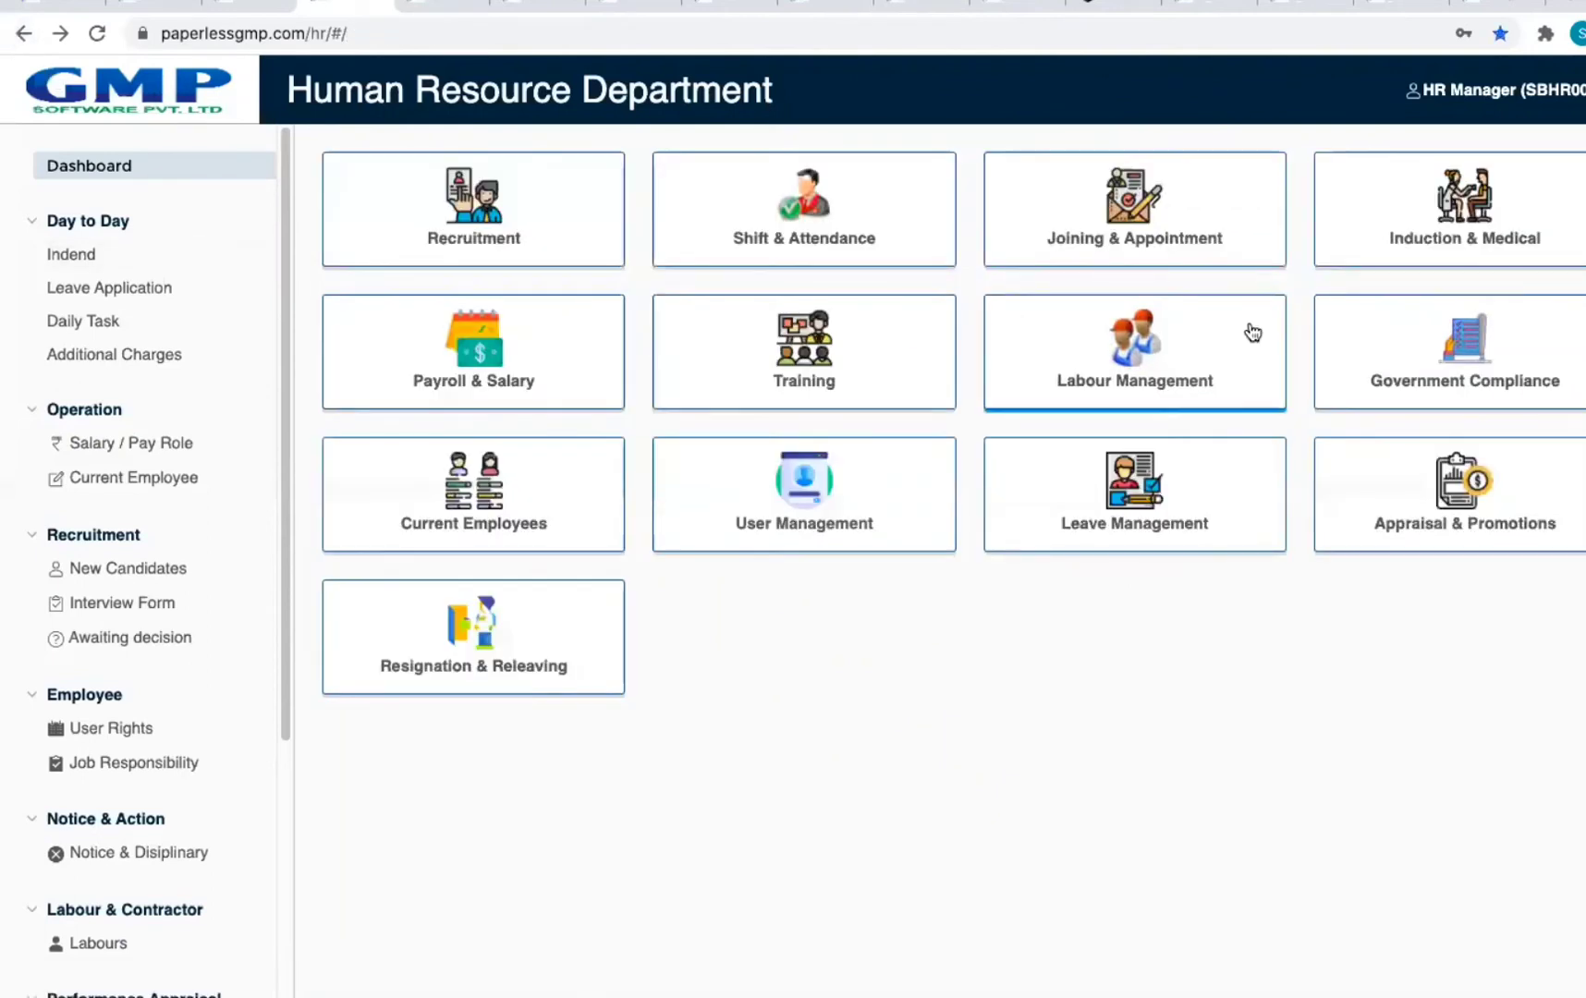
pyautogui.click(1513, 260)
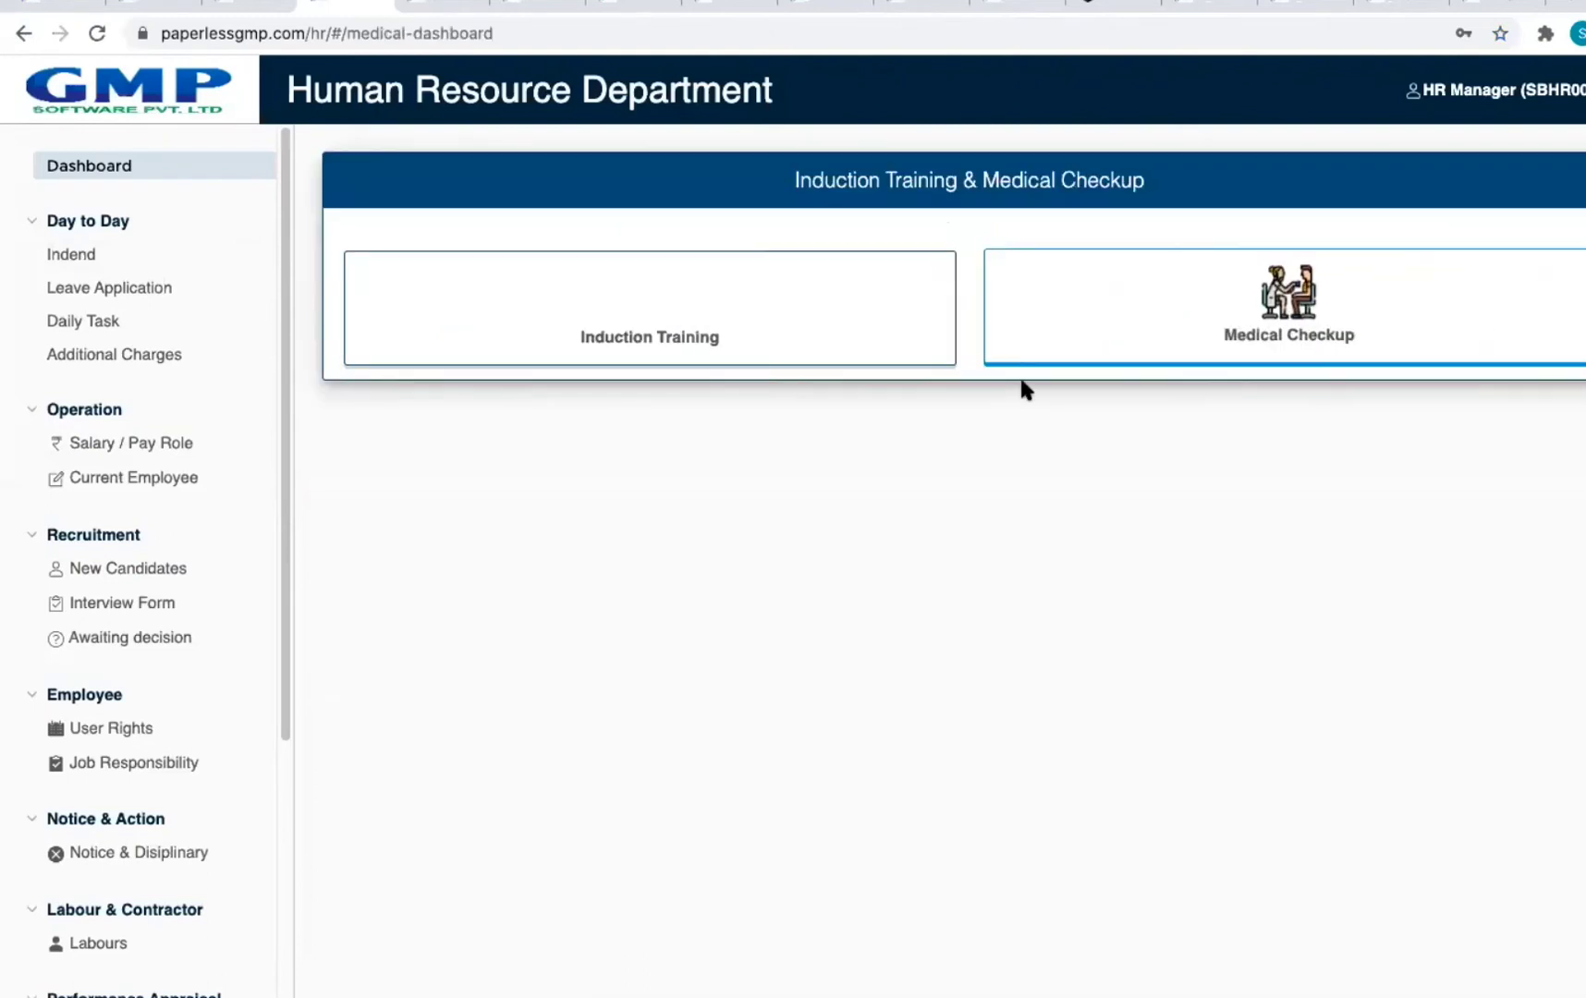
pyautogui.click(675, 350)
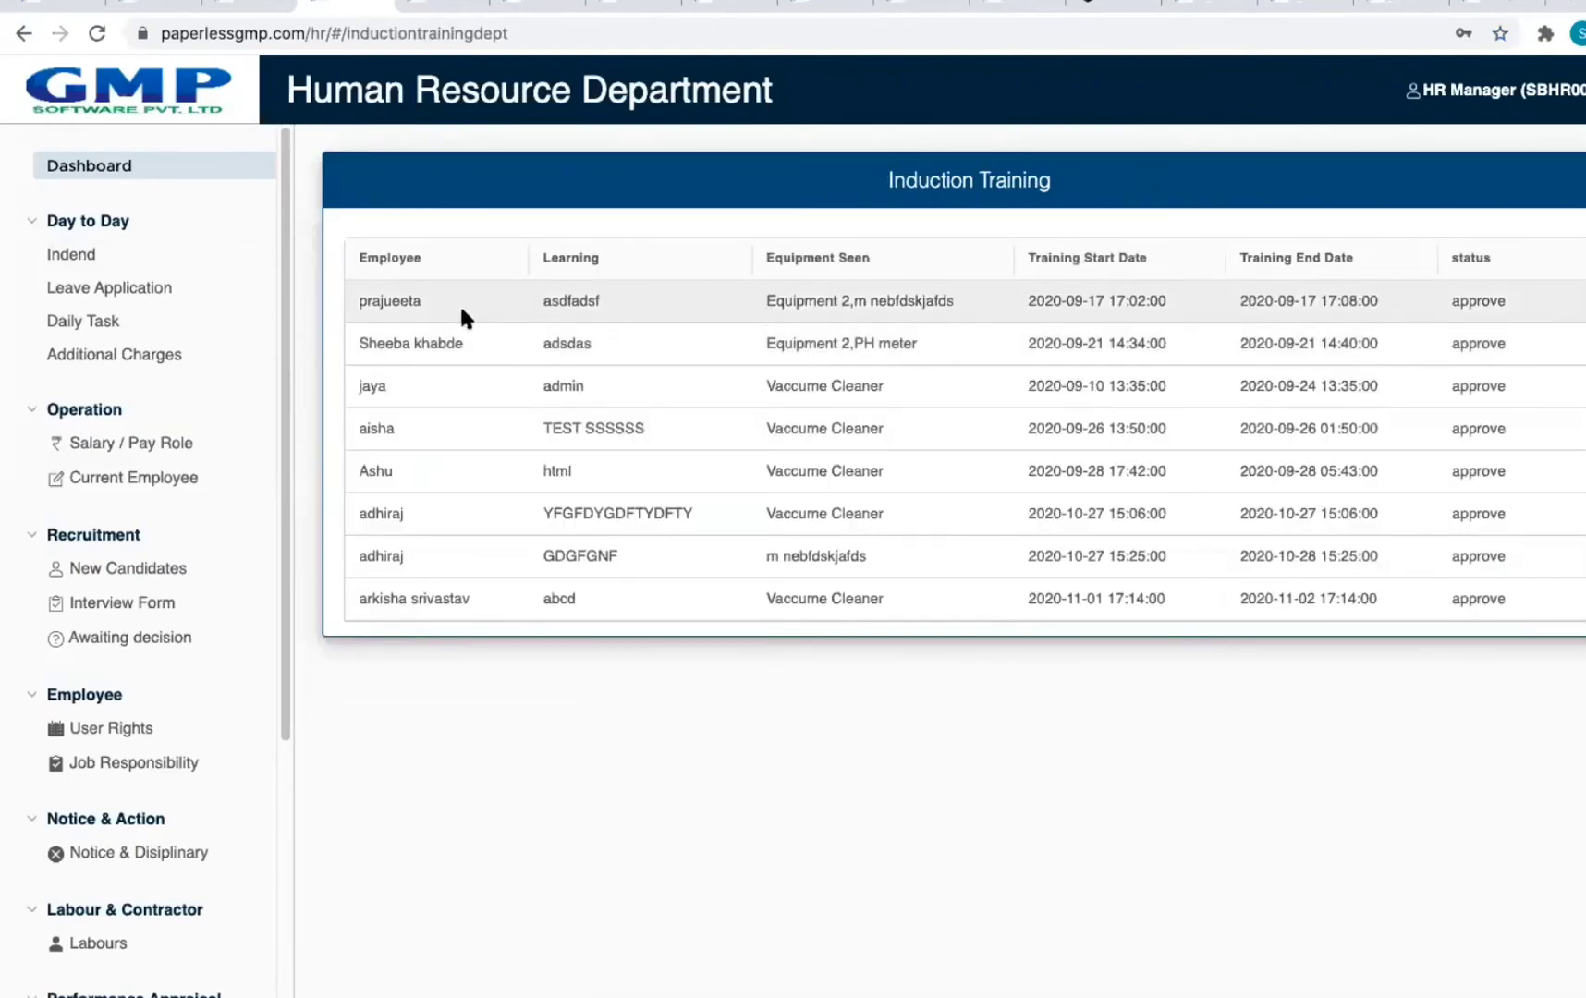
pyautogui.click(24, 35)
# Step: Start a medical checkup record for an employee with Doctor 1 as physician, then go back
pyautogui.click(1224, 354)
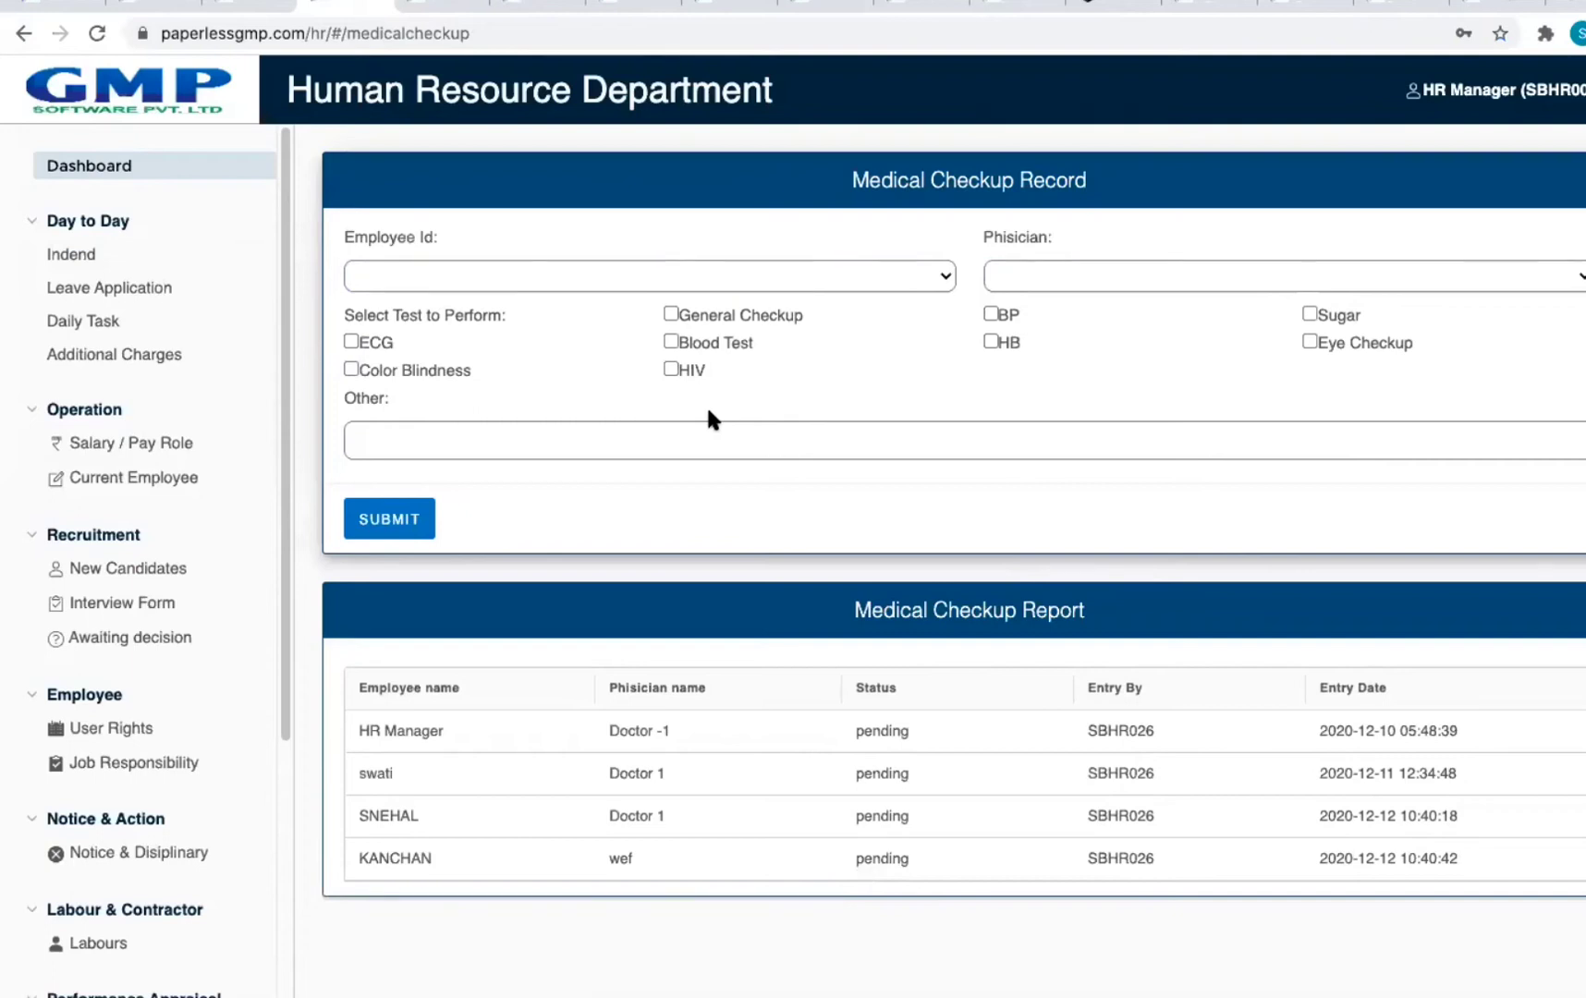
pyautogui.click(522, 276)
pyautogui.click(527, 317)
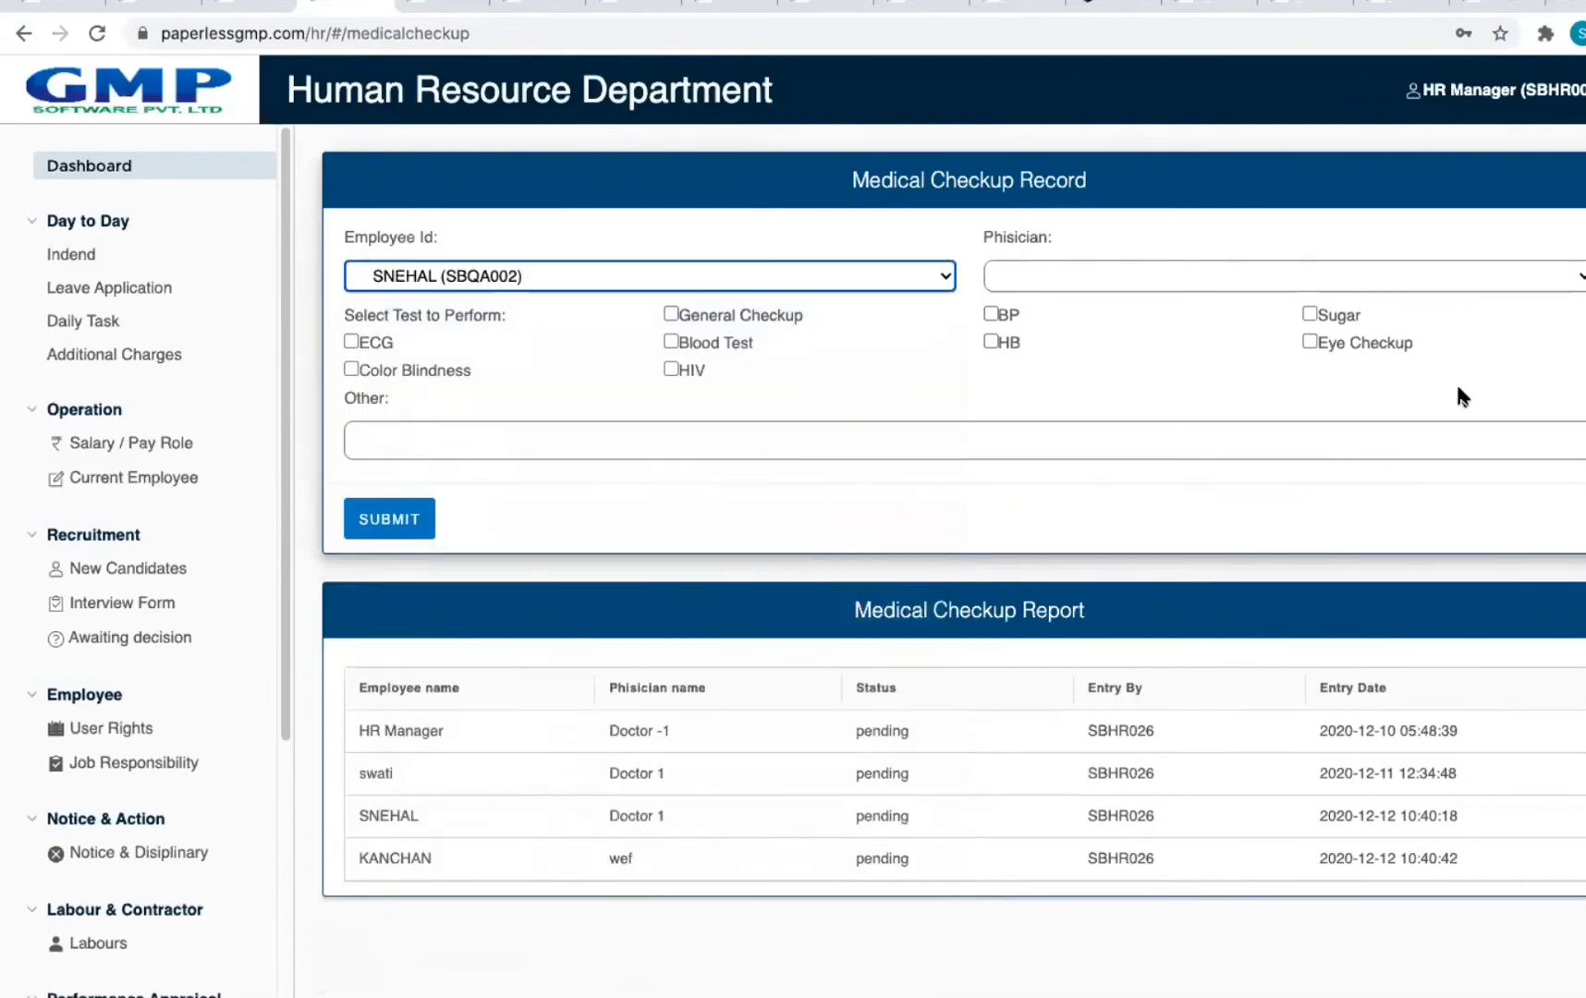
pyautogui.click(1092, 273)
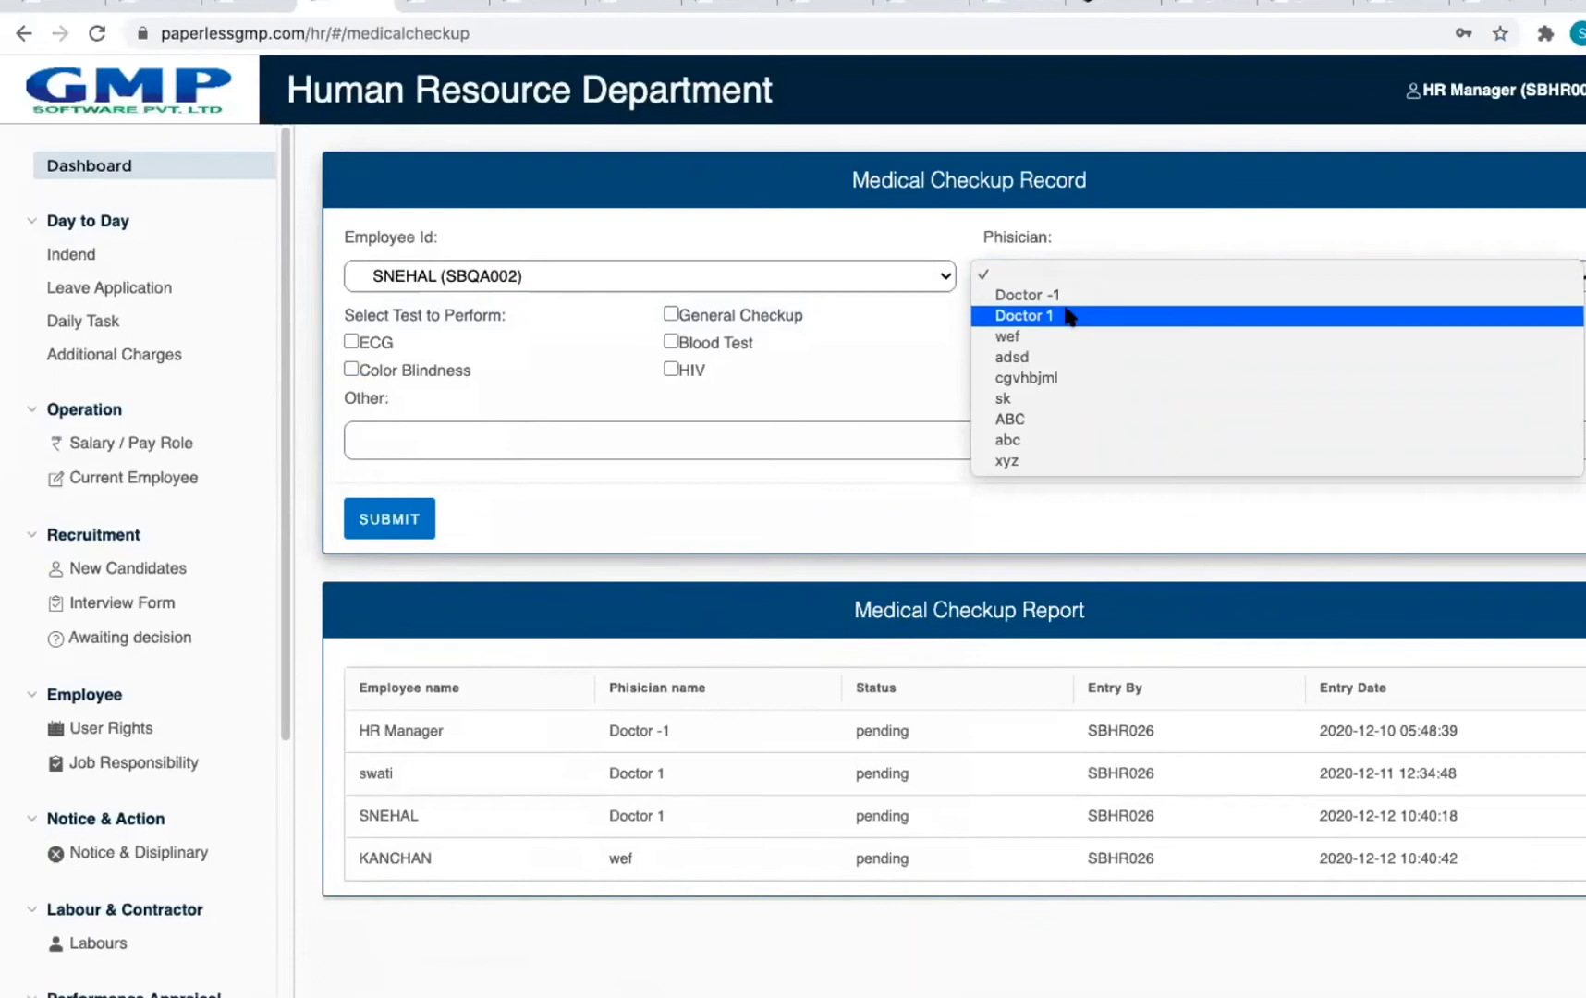
pyautogui.click(1069, 316)
pyautogui.scroll(-4, 176, 783)
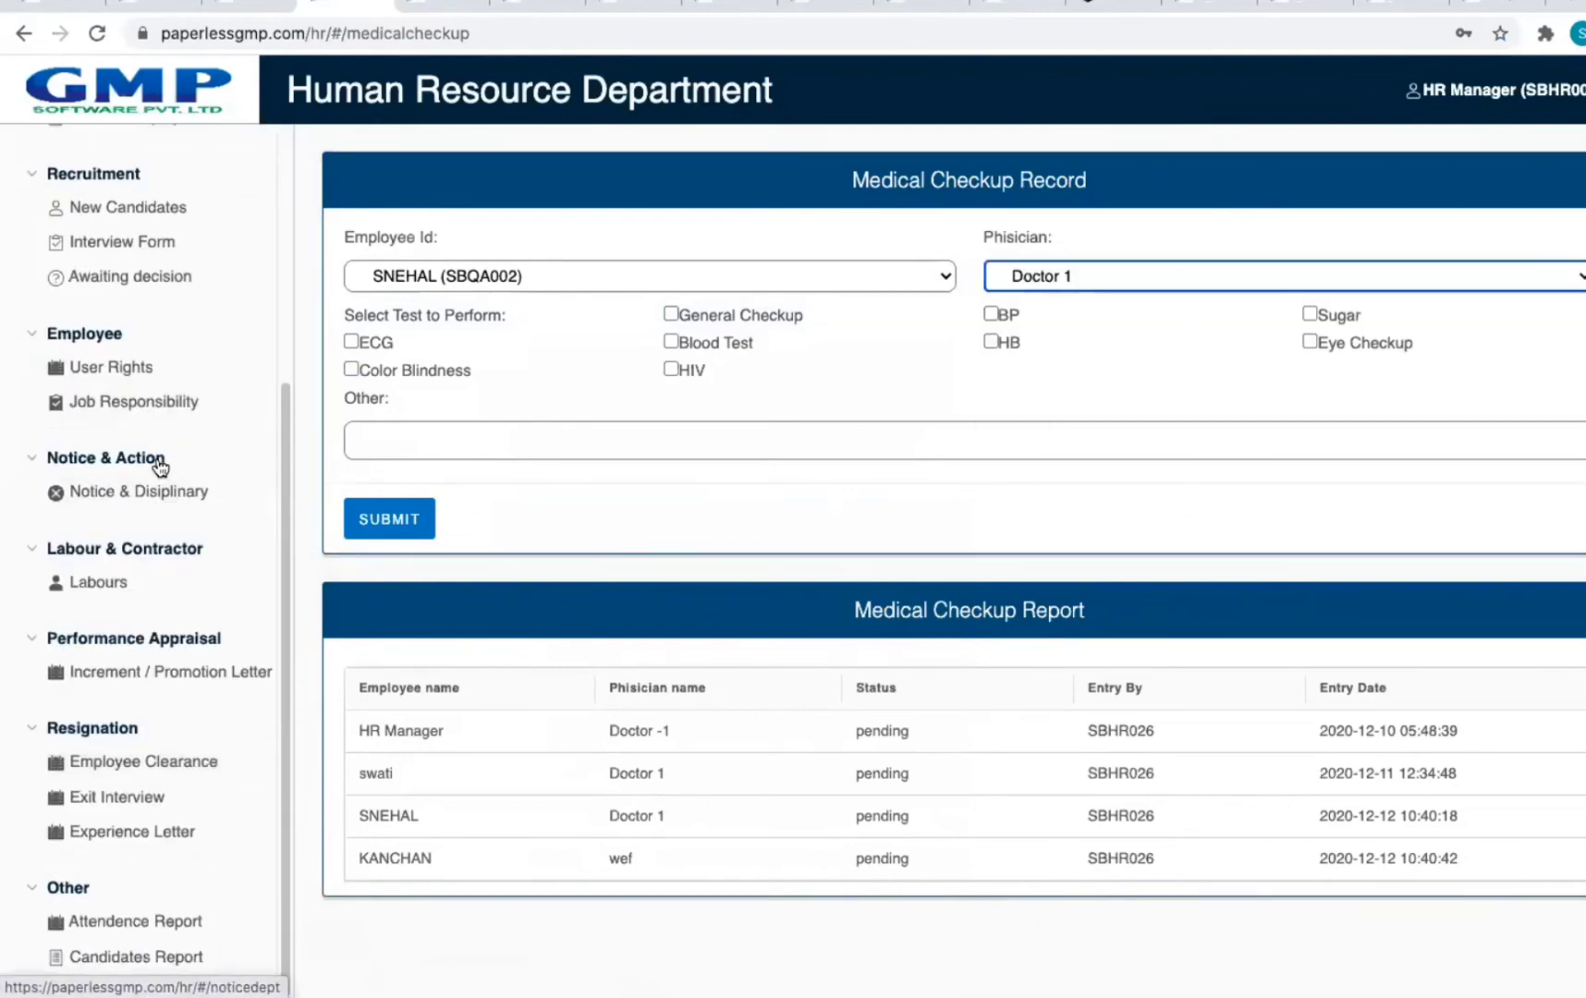
pyautogui.scroll(1, 157, 462)
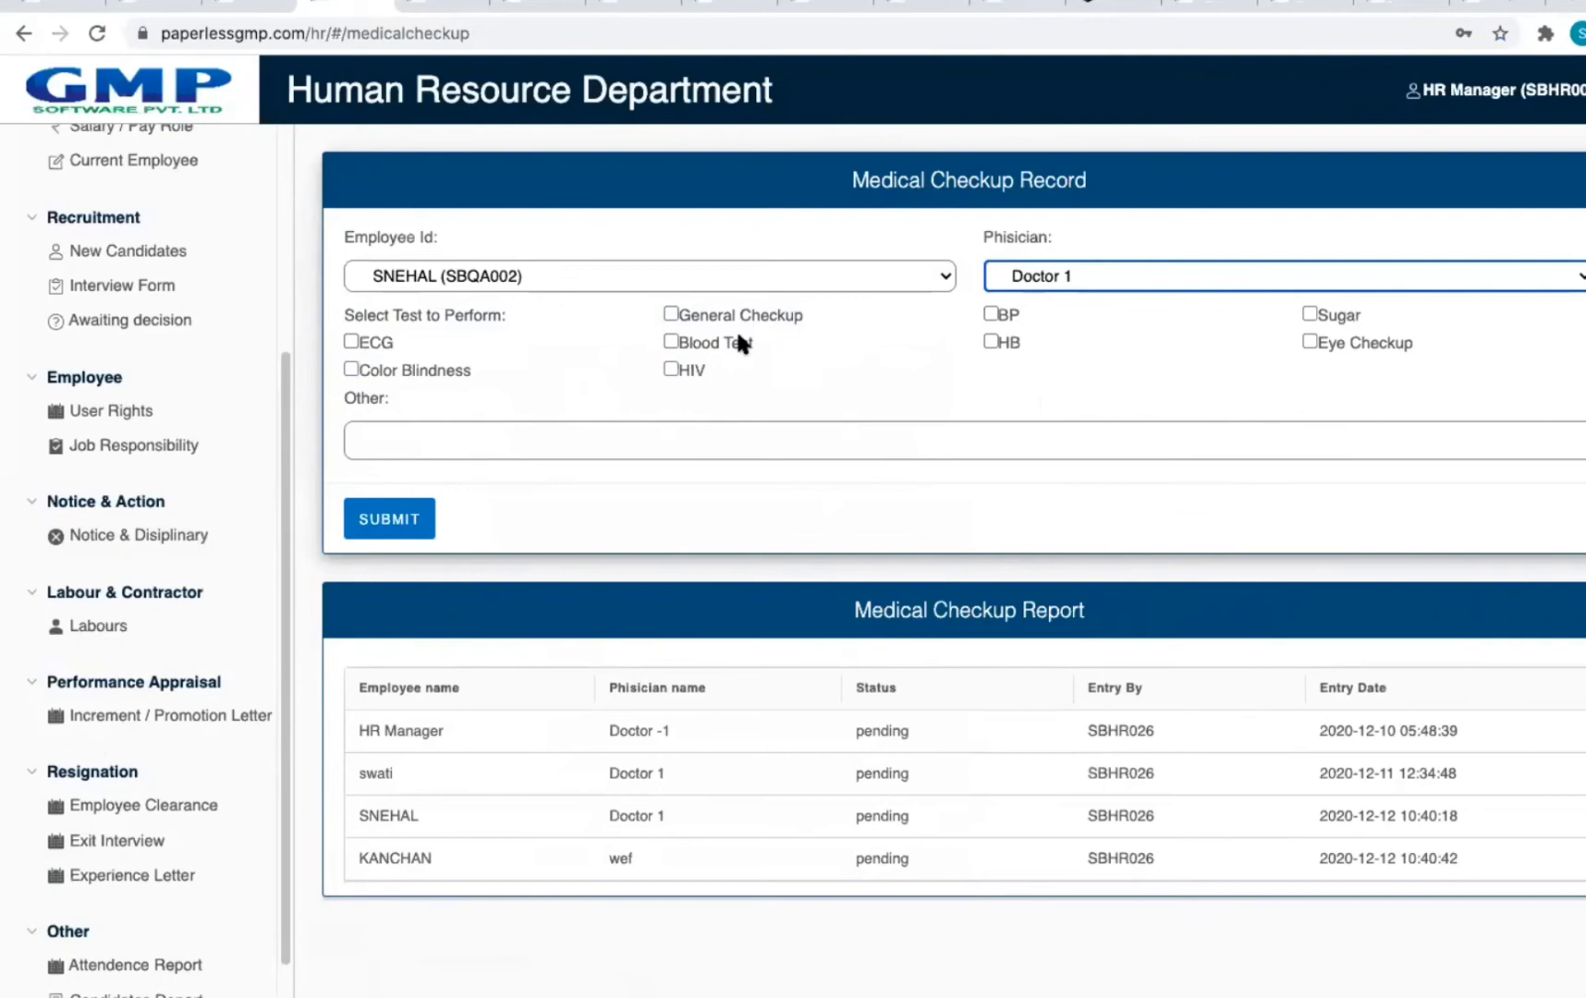
pyautogui.click(461, 438)
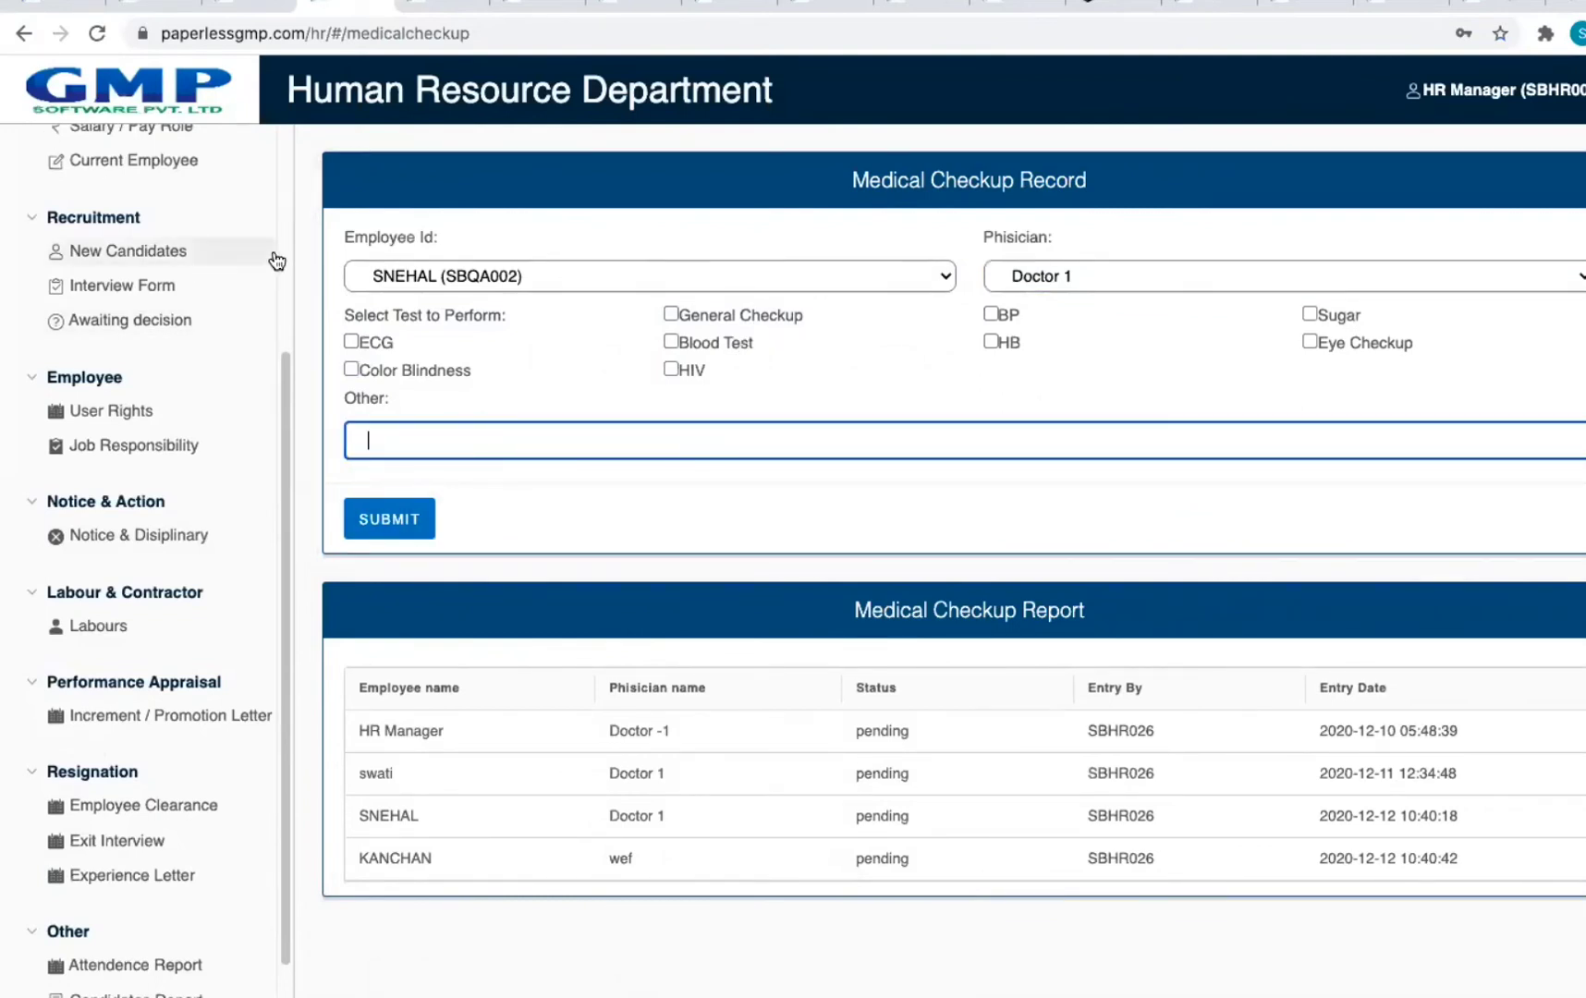
pyautogui.scroll(-1, 276, 261)
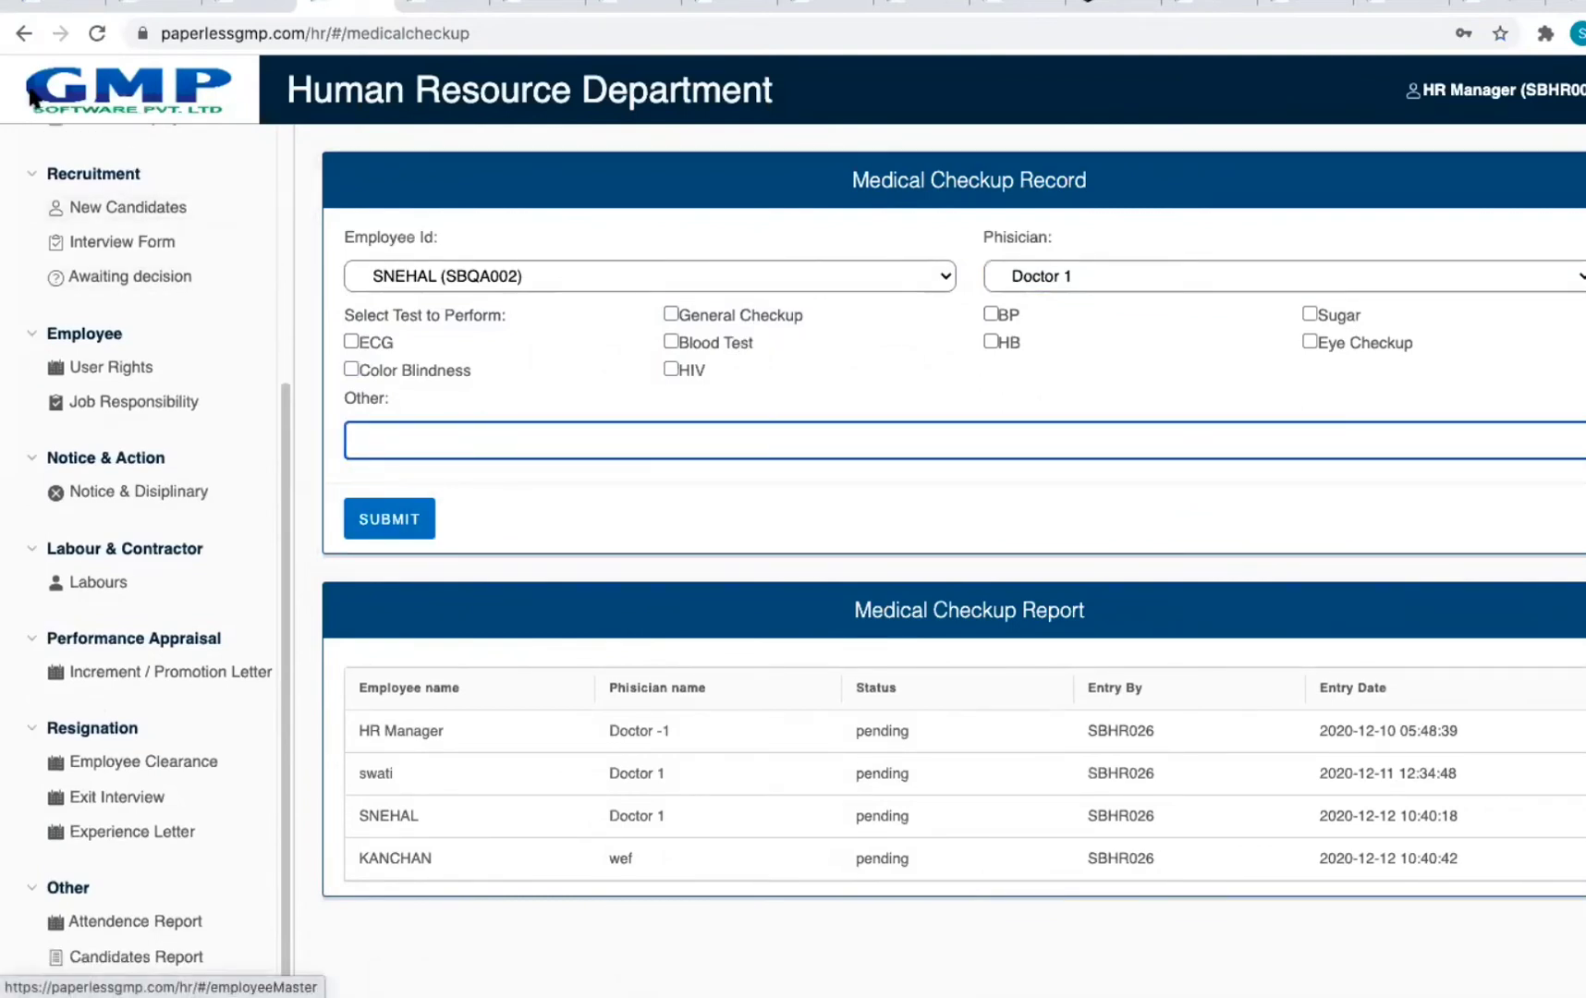
pyautogui.click(20, 35)
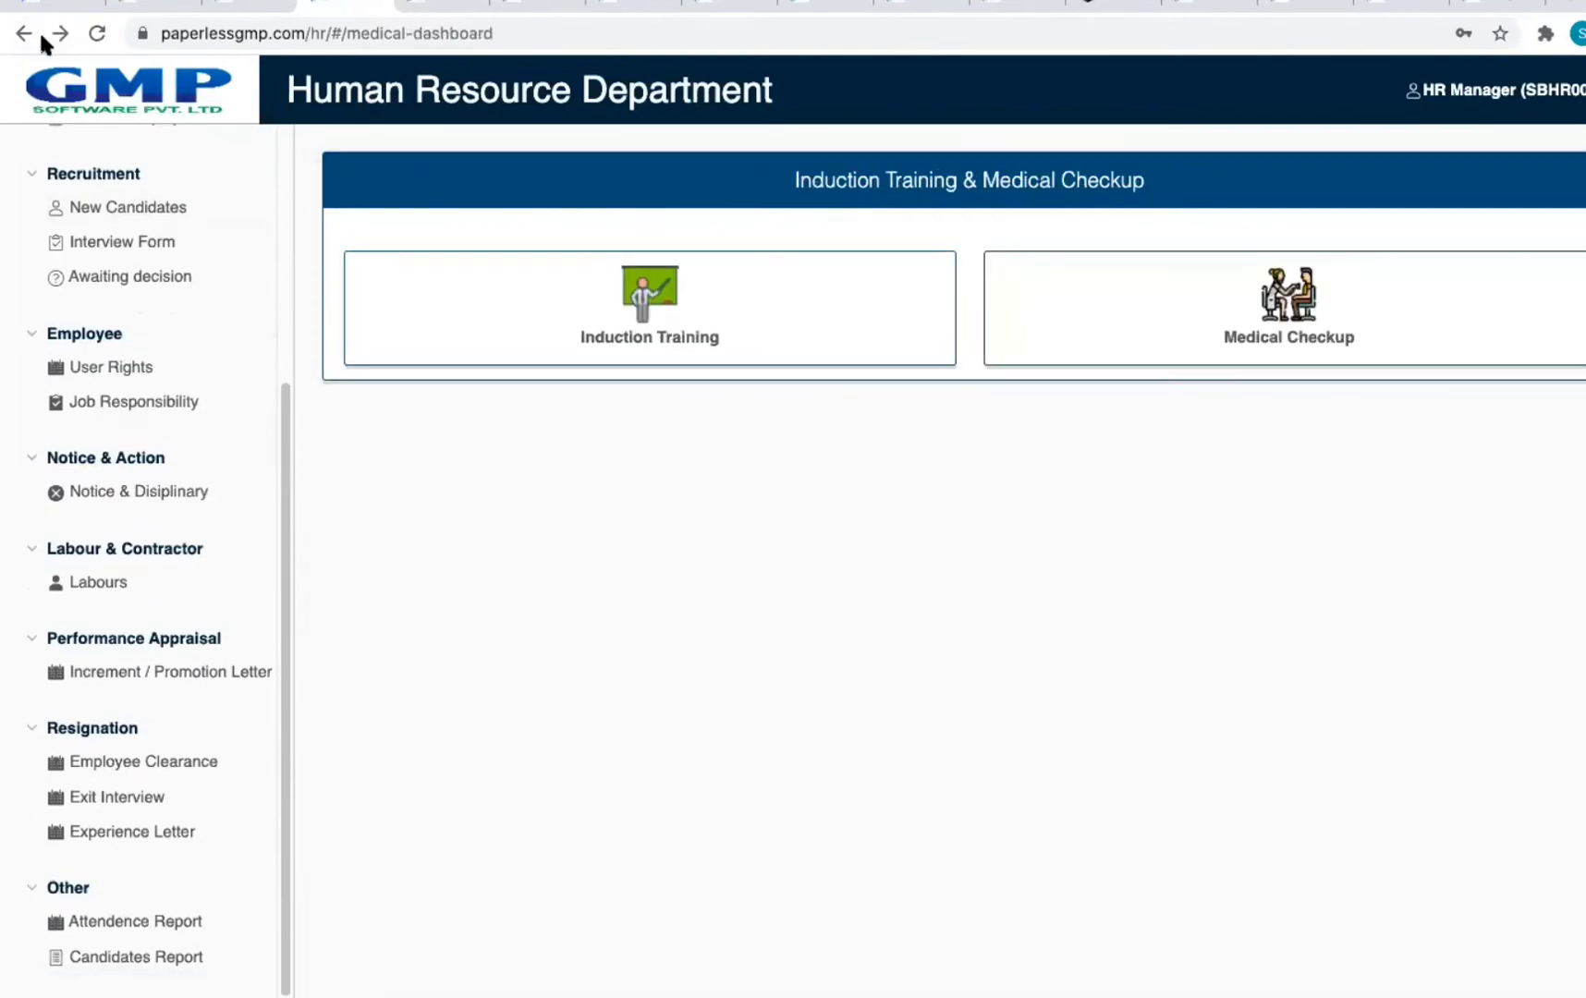
# Step: Review the December 2020 Payroll & Salary report across all columns, then return to the HR home
pyautogui.click(22, 34)
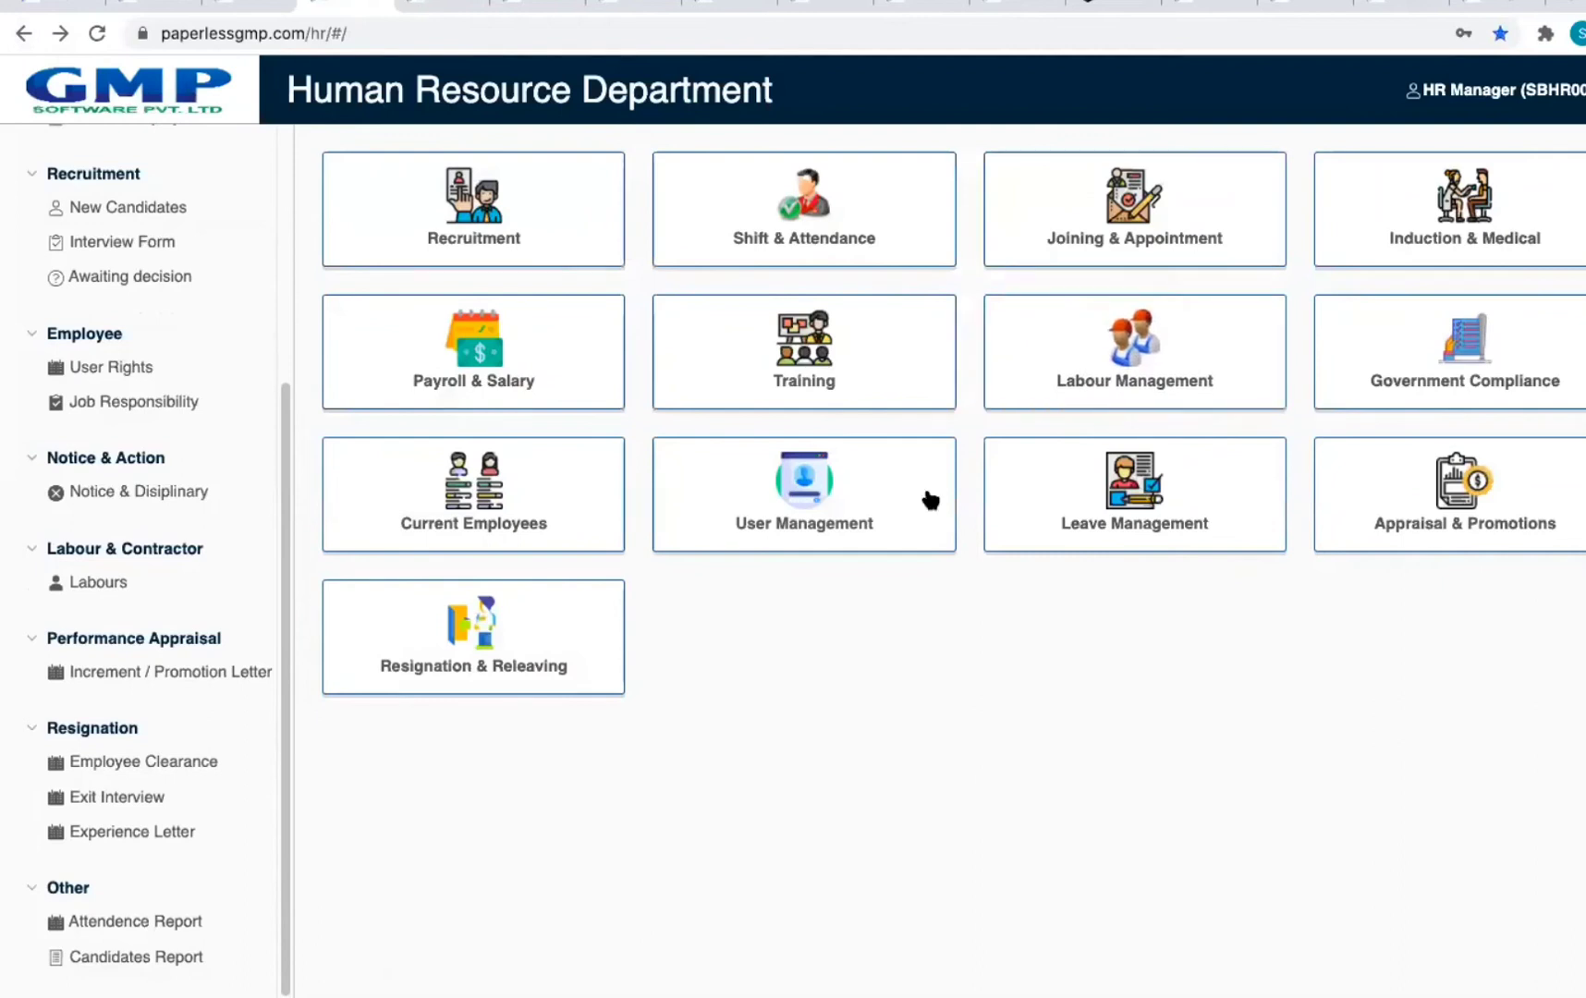
pyautogui.click(513, 404)
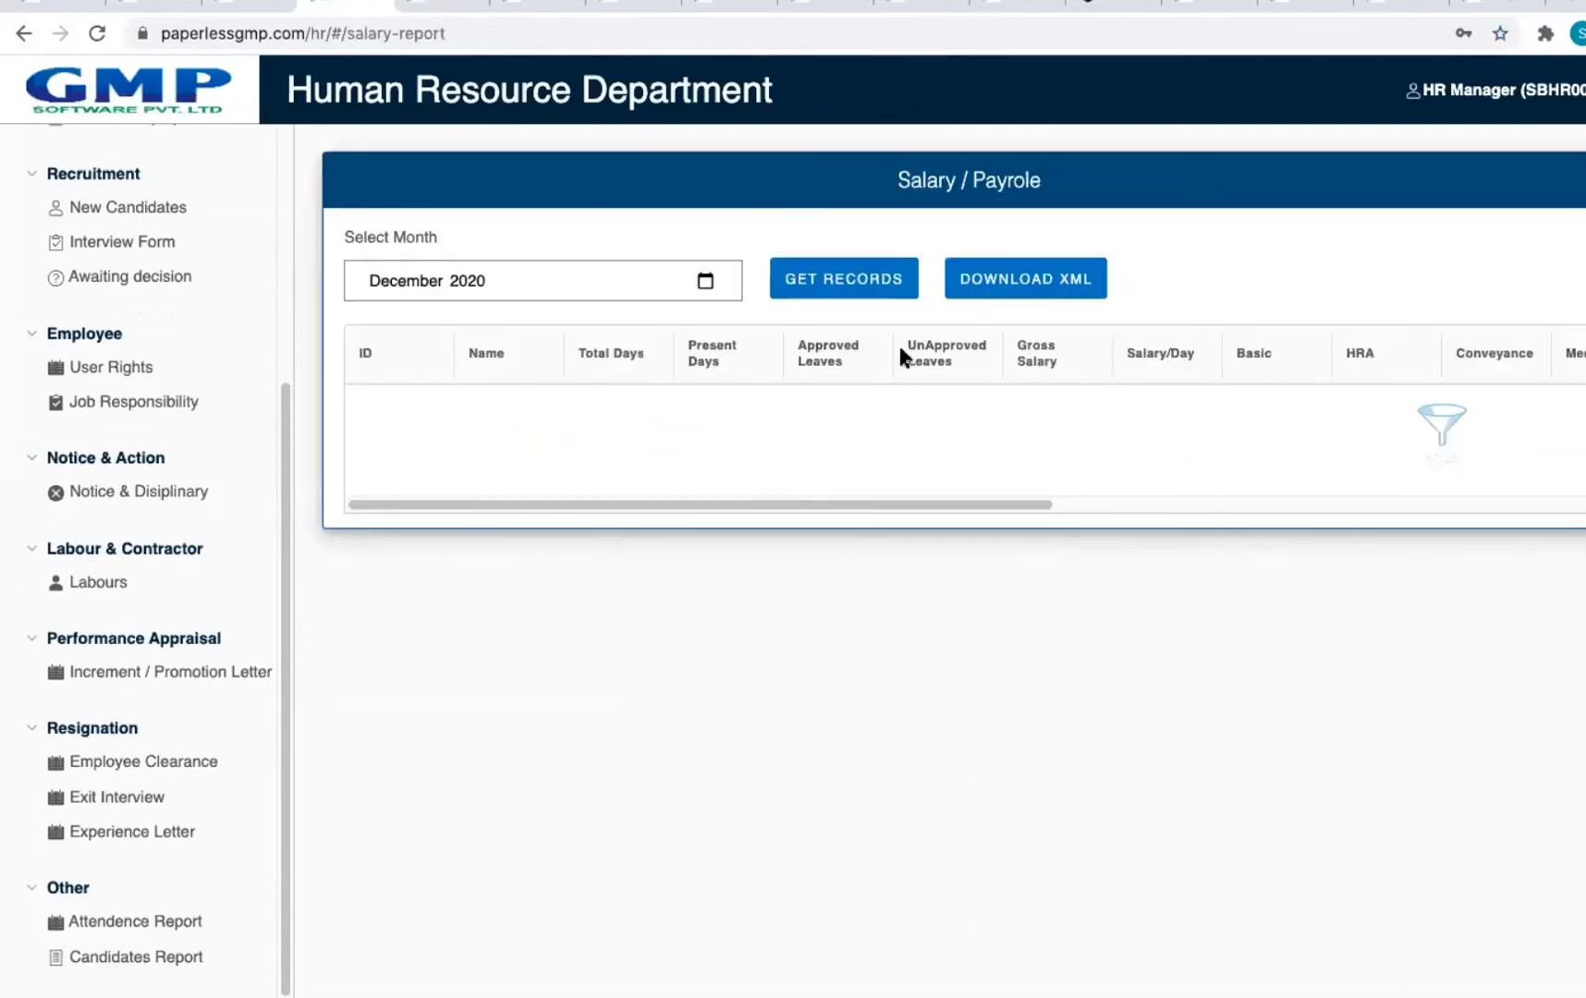
pyautogui.moveTo(1007, 438); pyautogui.dragTo(1545, 438)
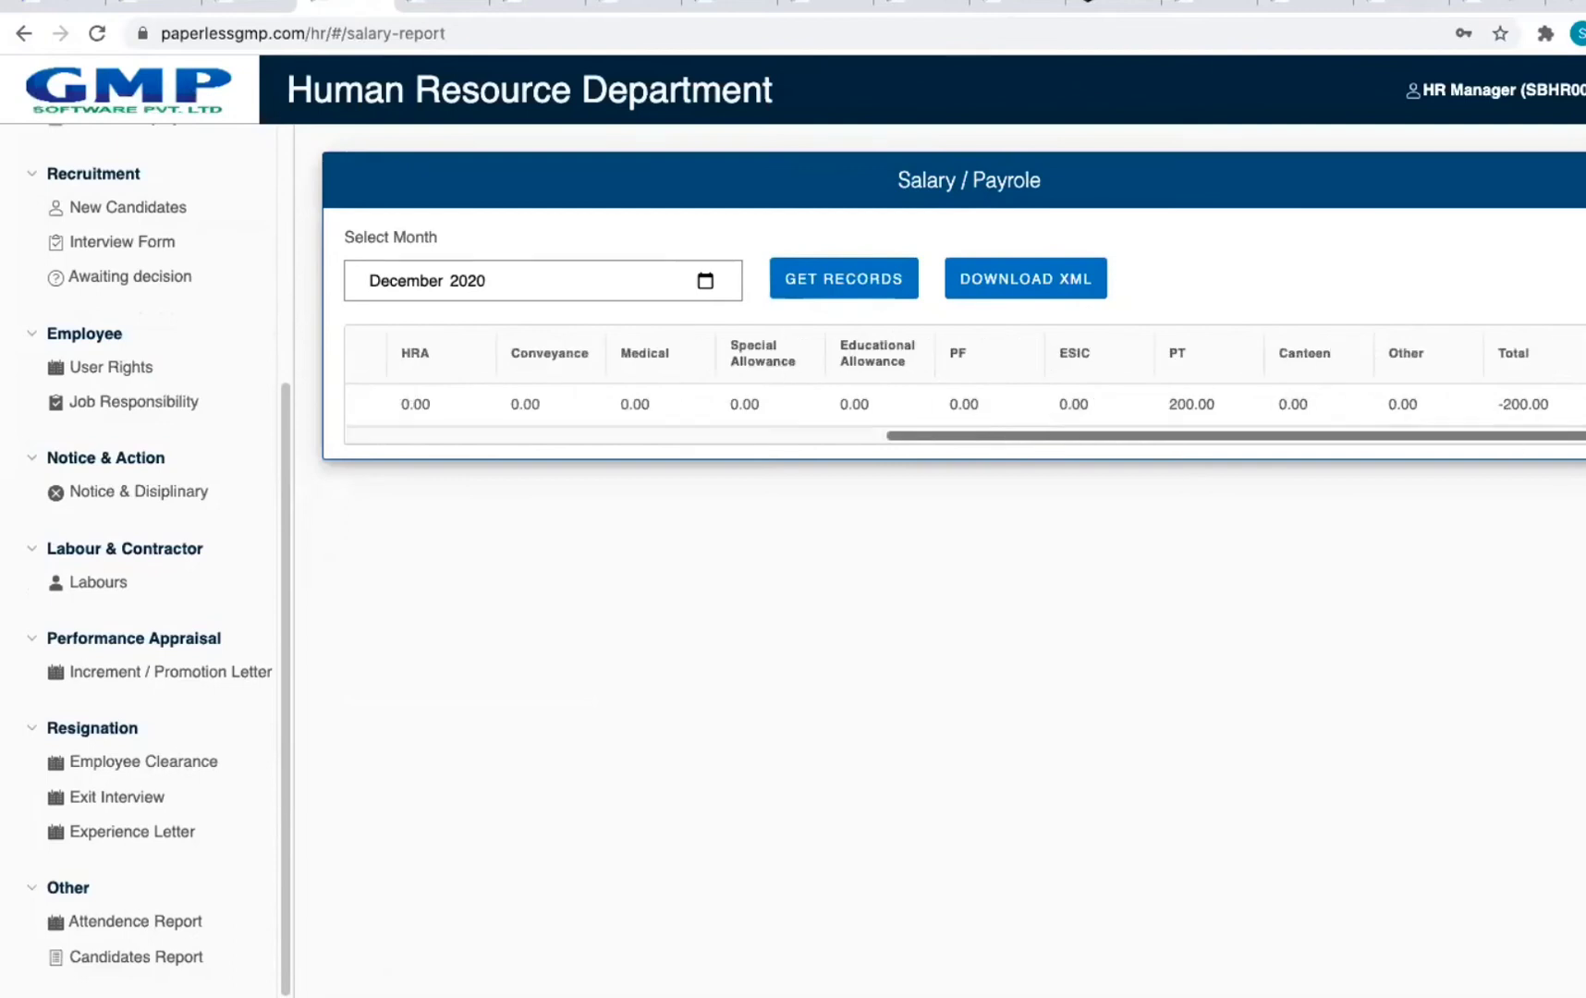
pyautogui.click(21, 35)
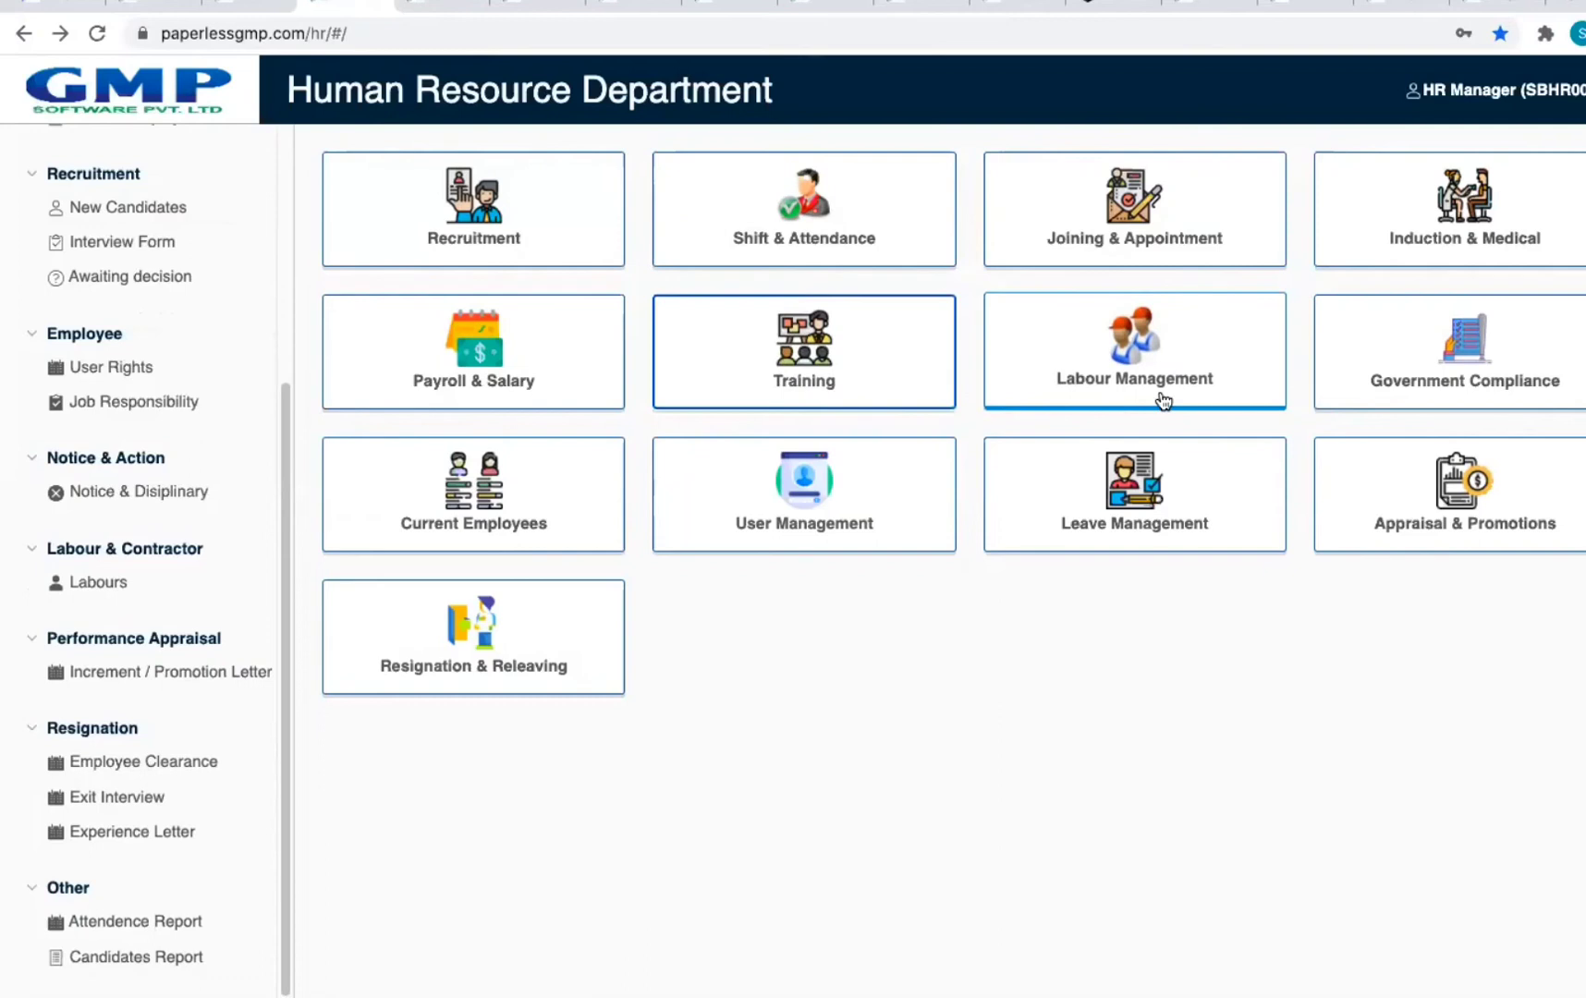
# Step: Look at Labour Management, then go to the User Management section instead
pyautogui.click(1065, 396)
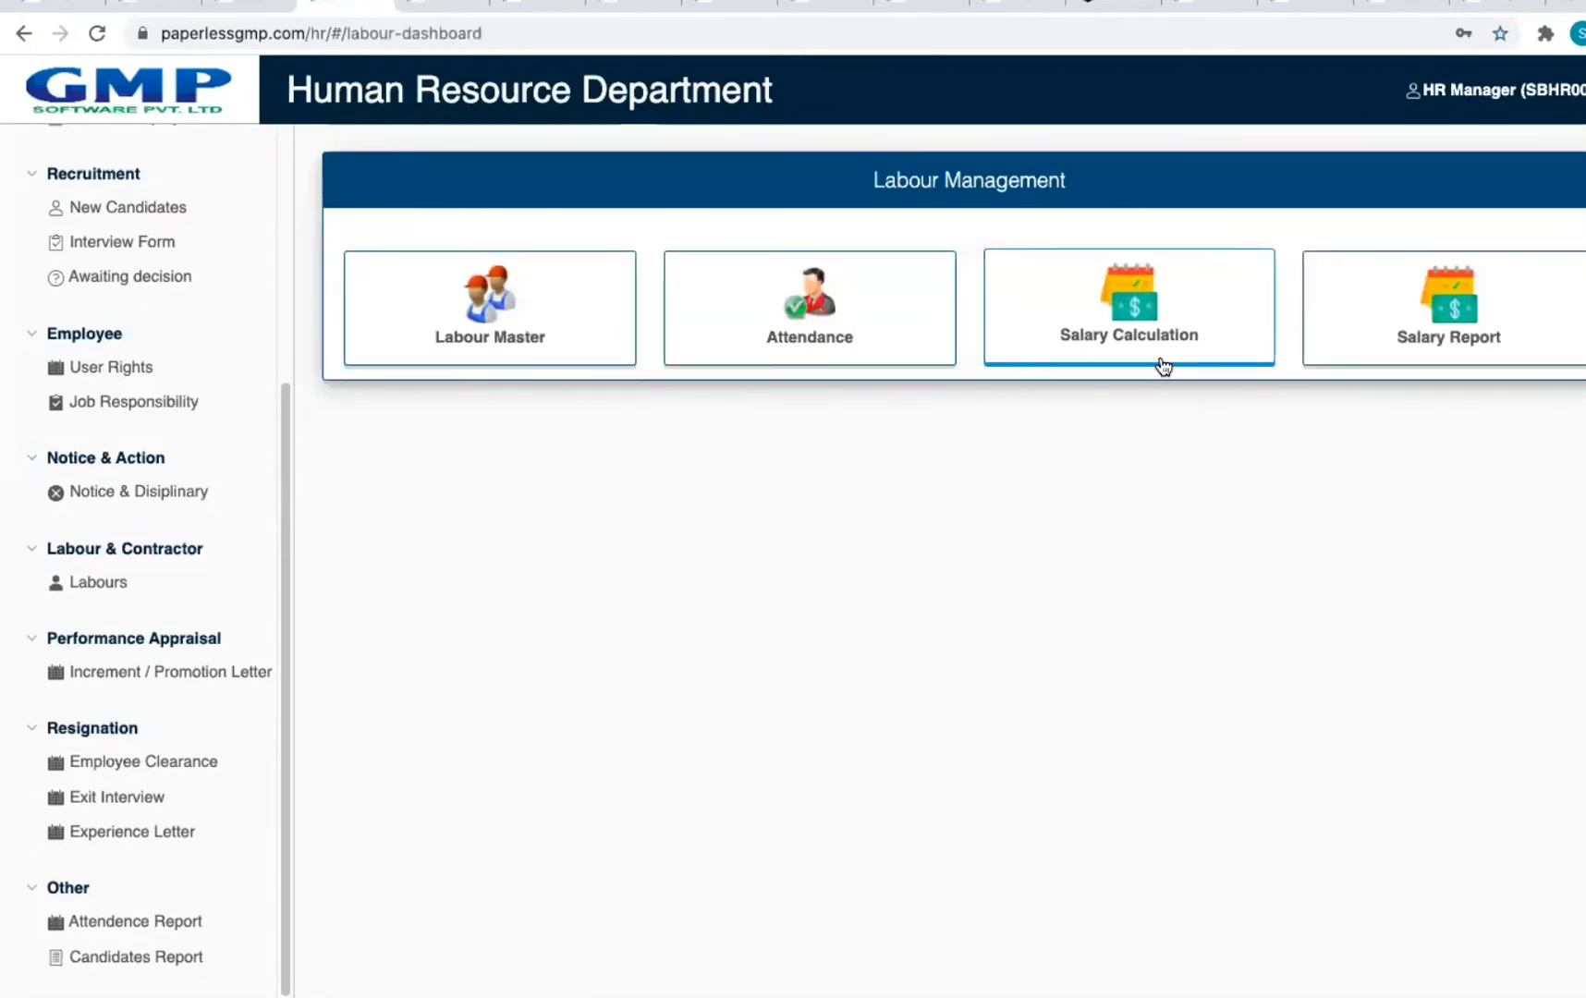
pyautogui.click(23, 33)
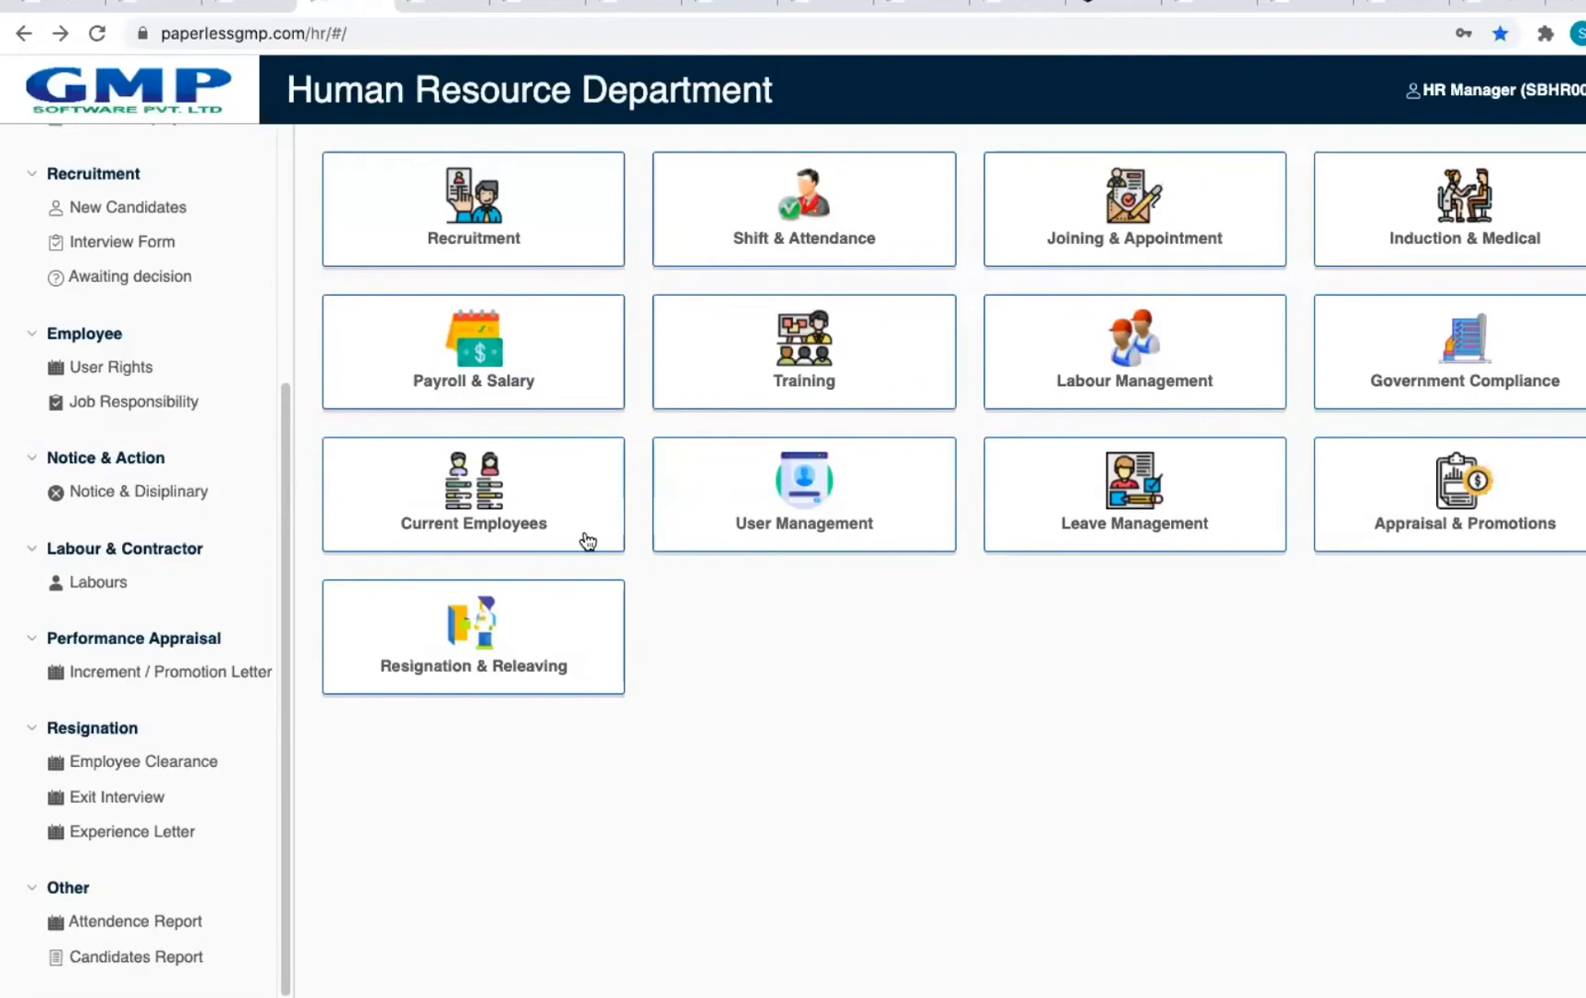
pyautogui.click(752, 539)
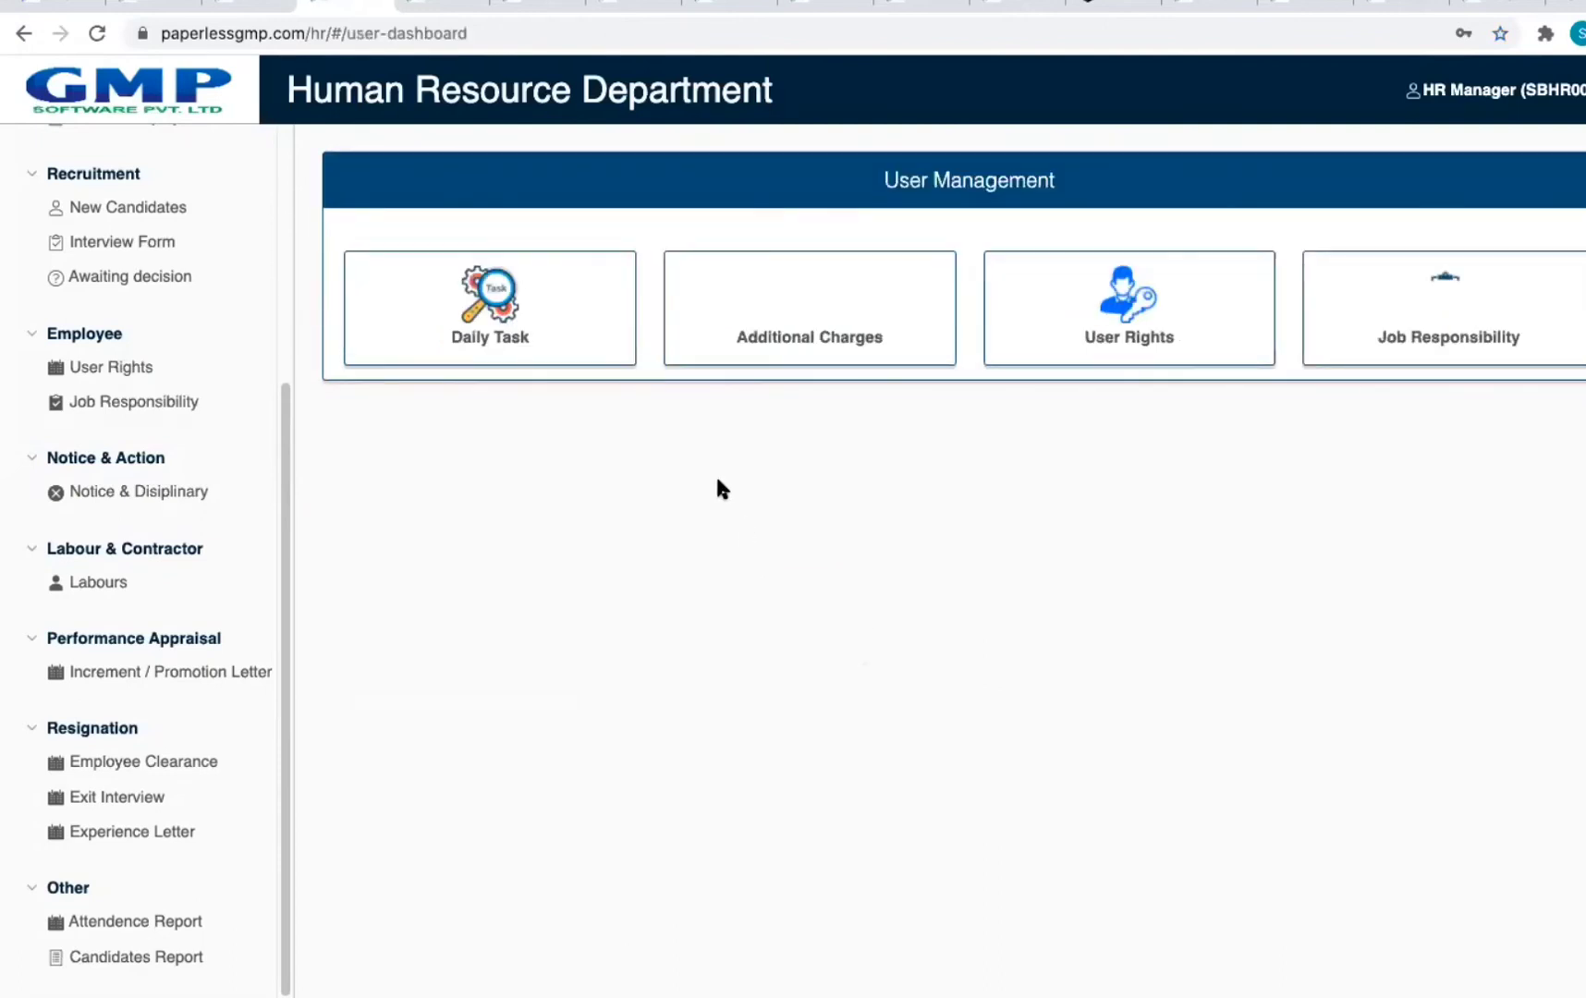
# Step: Start a new daily task assignment for an employee
pyautogui.click(545, 359)
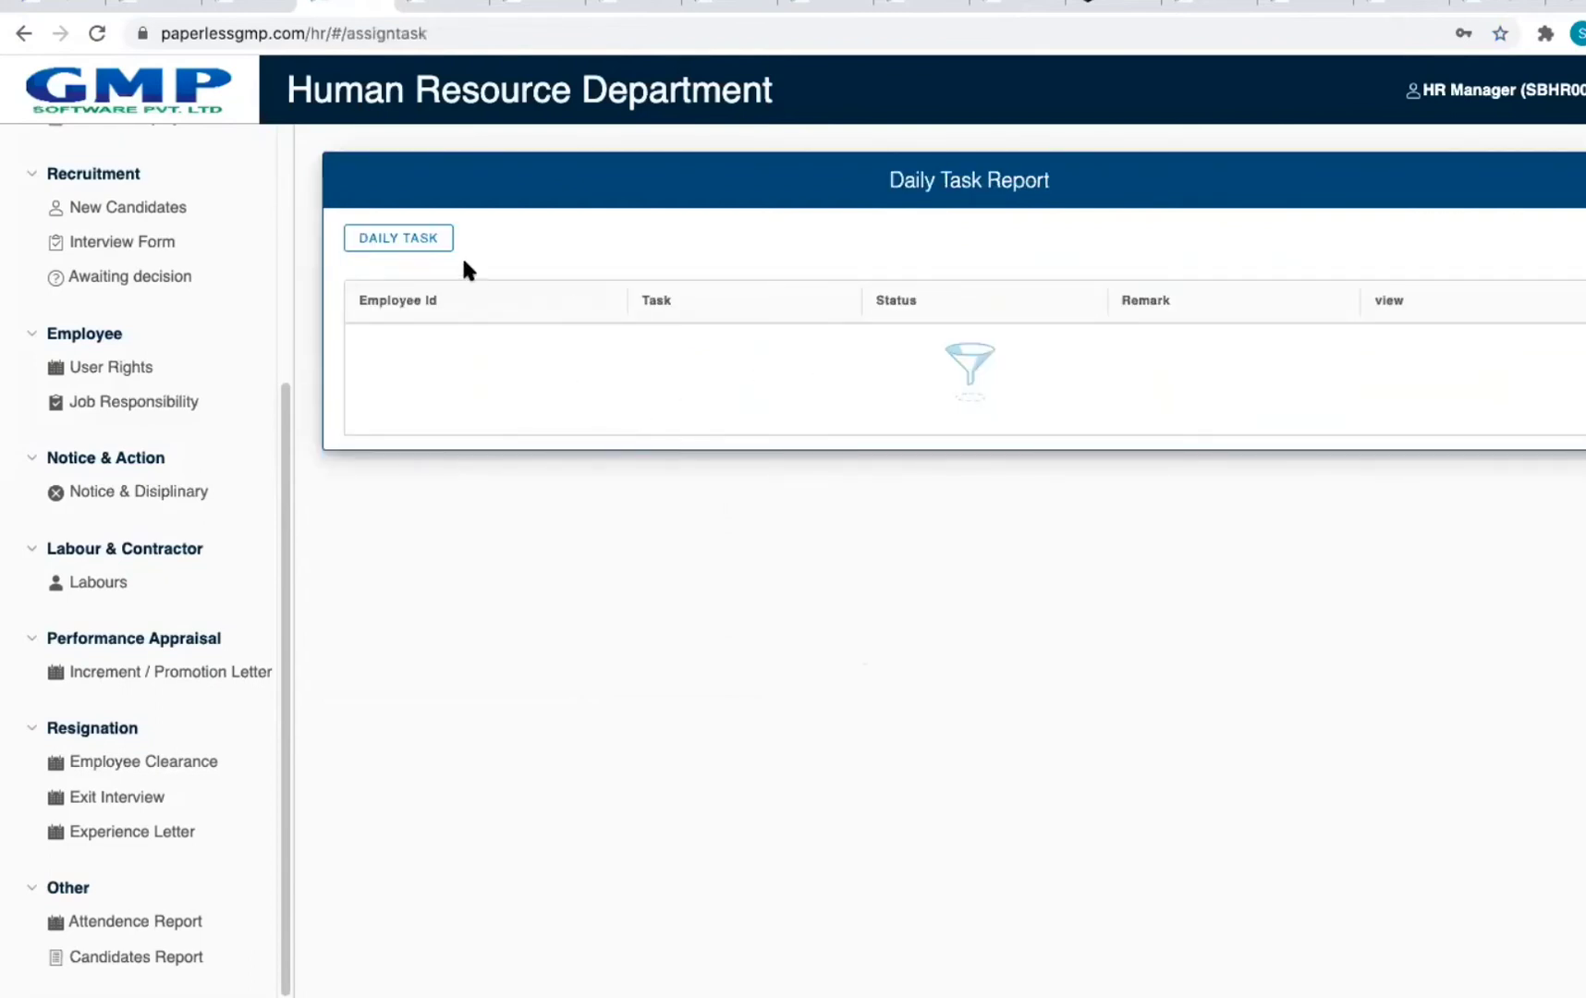
pyautogui.click(436, 244)
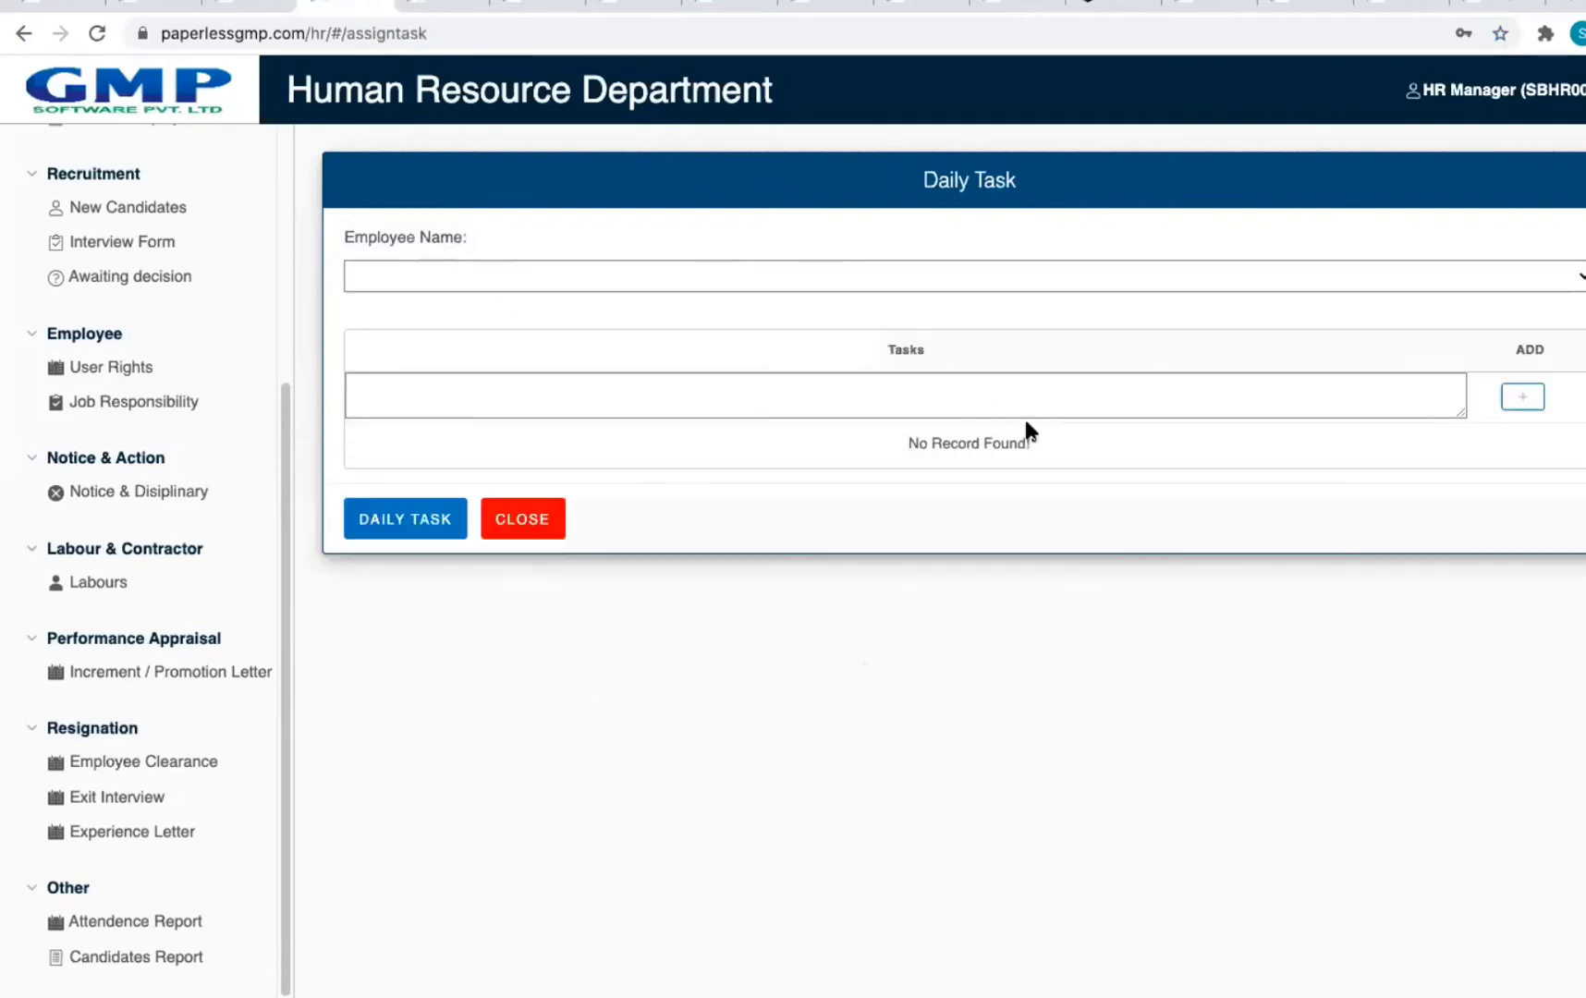
pyautogui.click(792, 271)
pyautogui.click(691, 294)
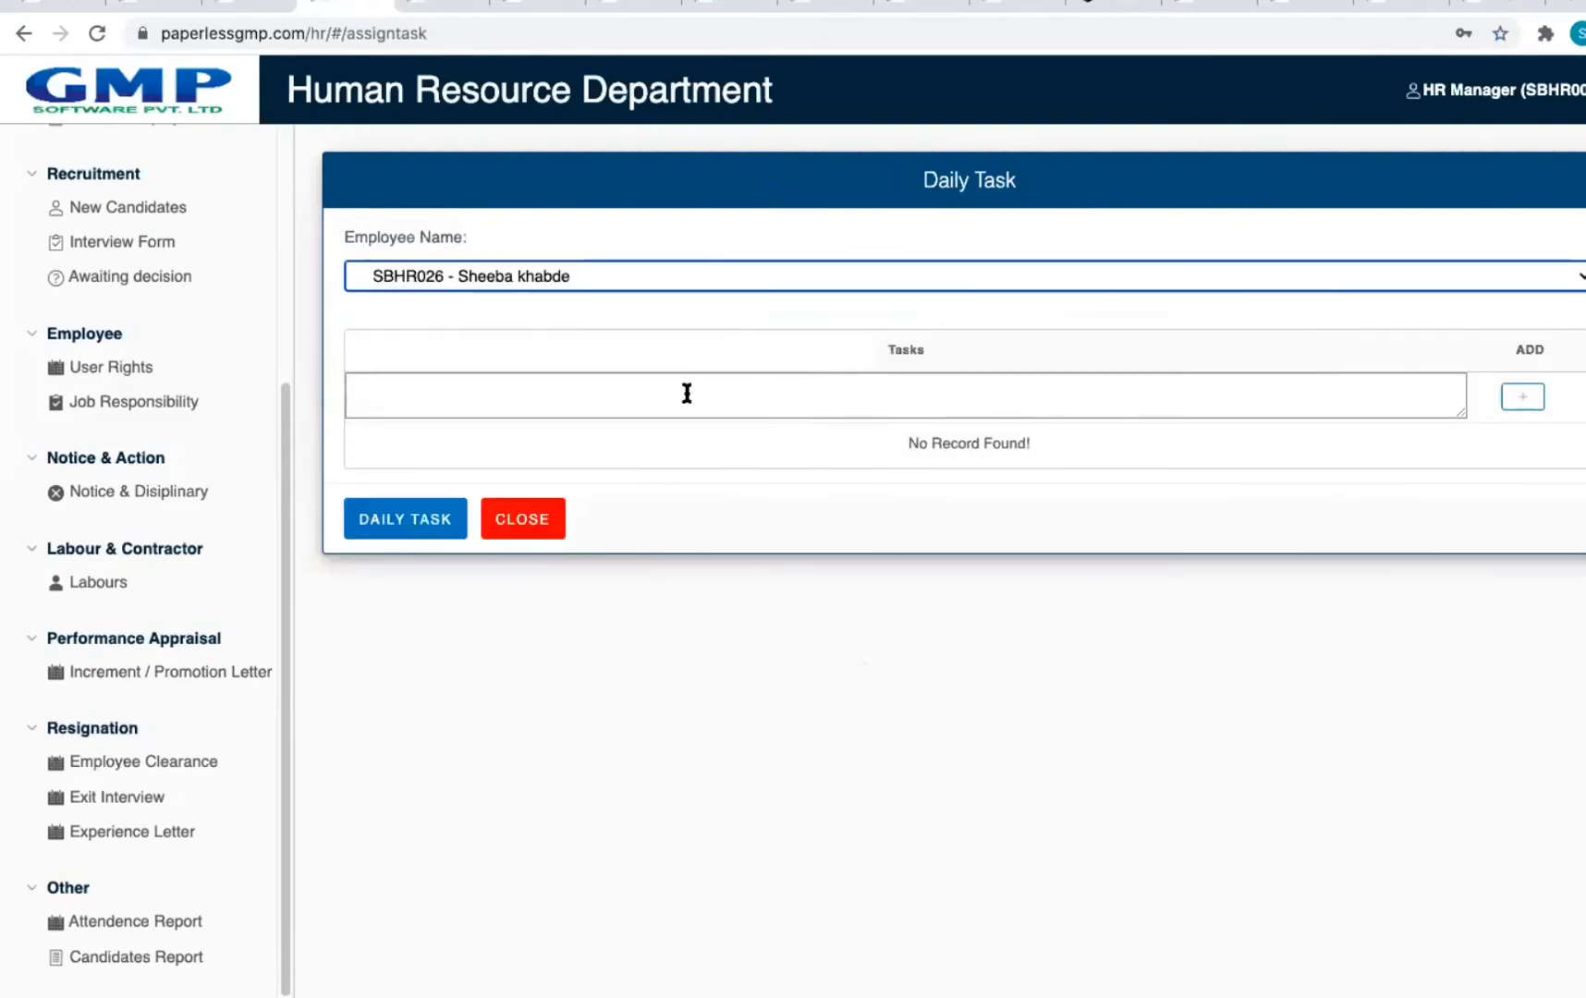
# Step: Add tasks 'ASSFASF' and 'SFSADFASGAH' to the employee's list, then return to User Management
pyautogui.click(949, 395)
pyautogui.write('ASSFASF')
pyautogui.click(1522, 397)
pyautogui.click(727, 383)
pyautogui.write('S')
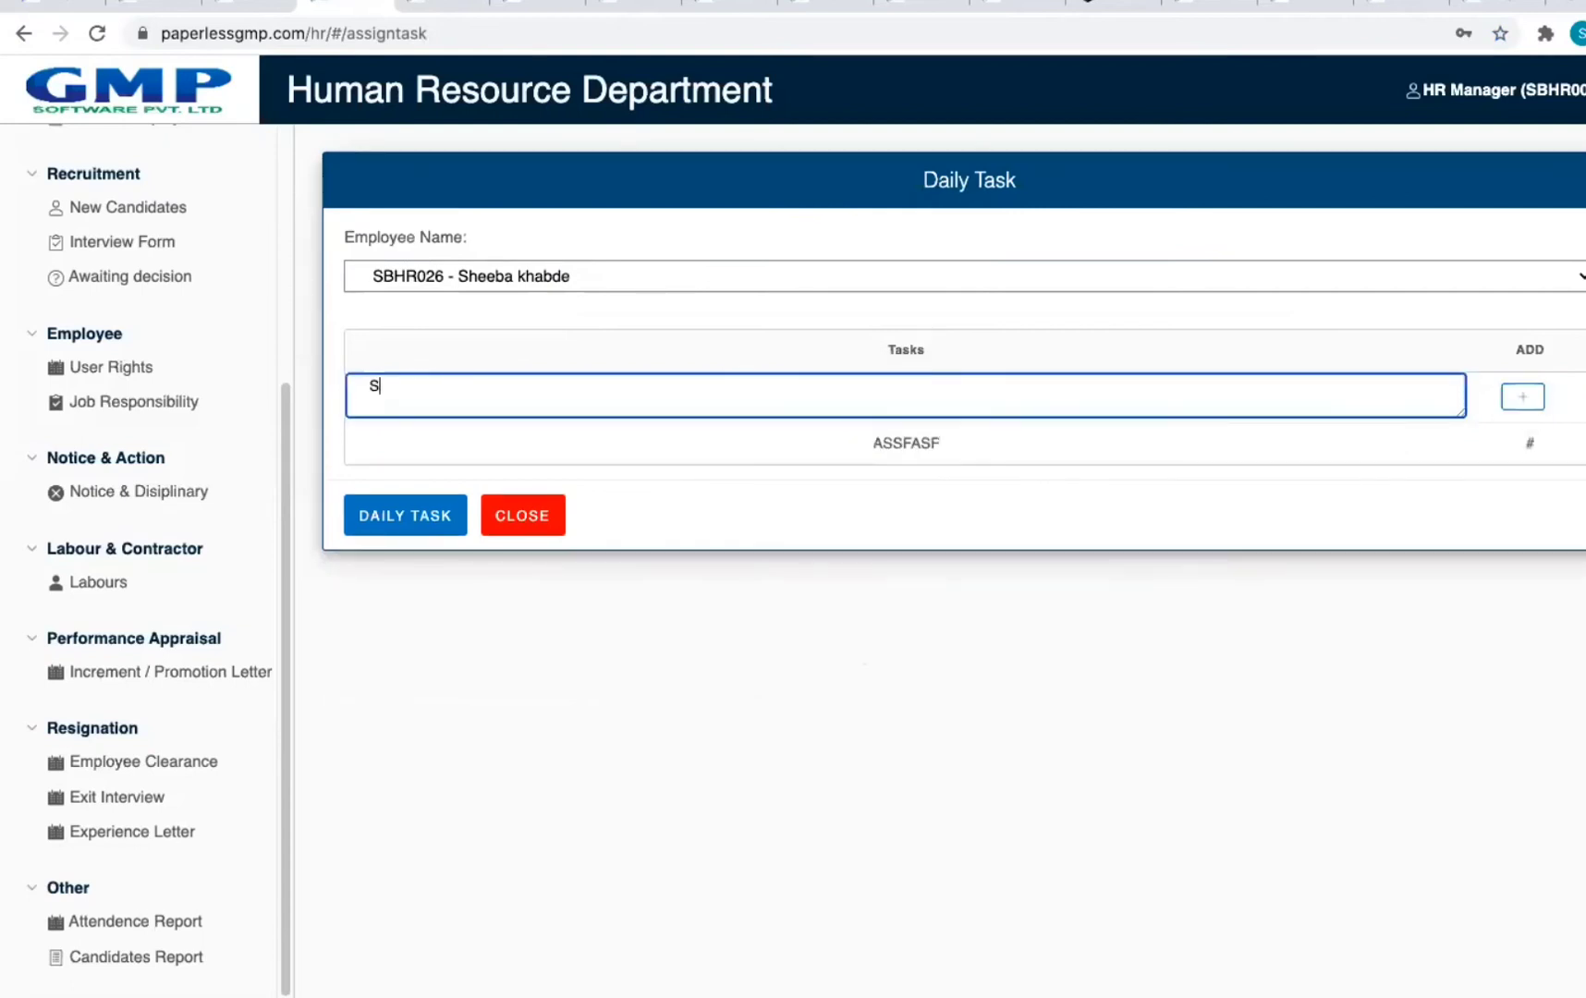
pyautogui.write('FSADFASGAH')
pyautogui.click(1535, 399)
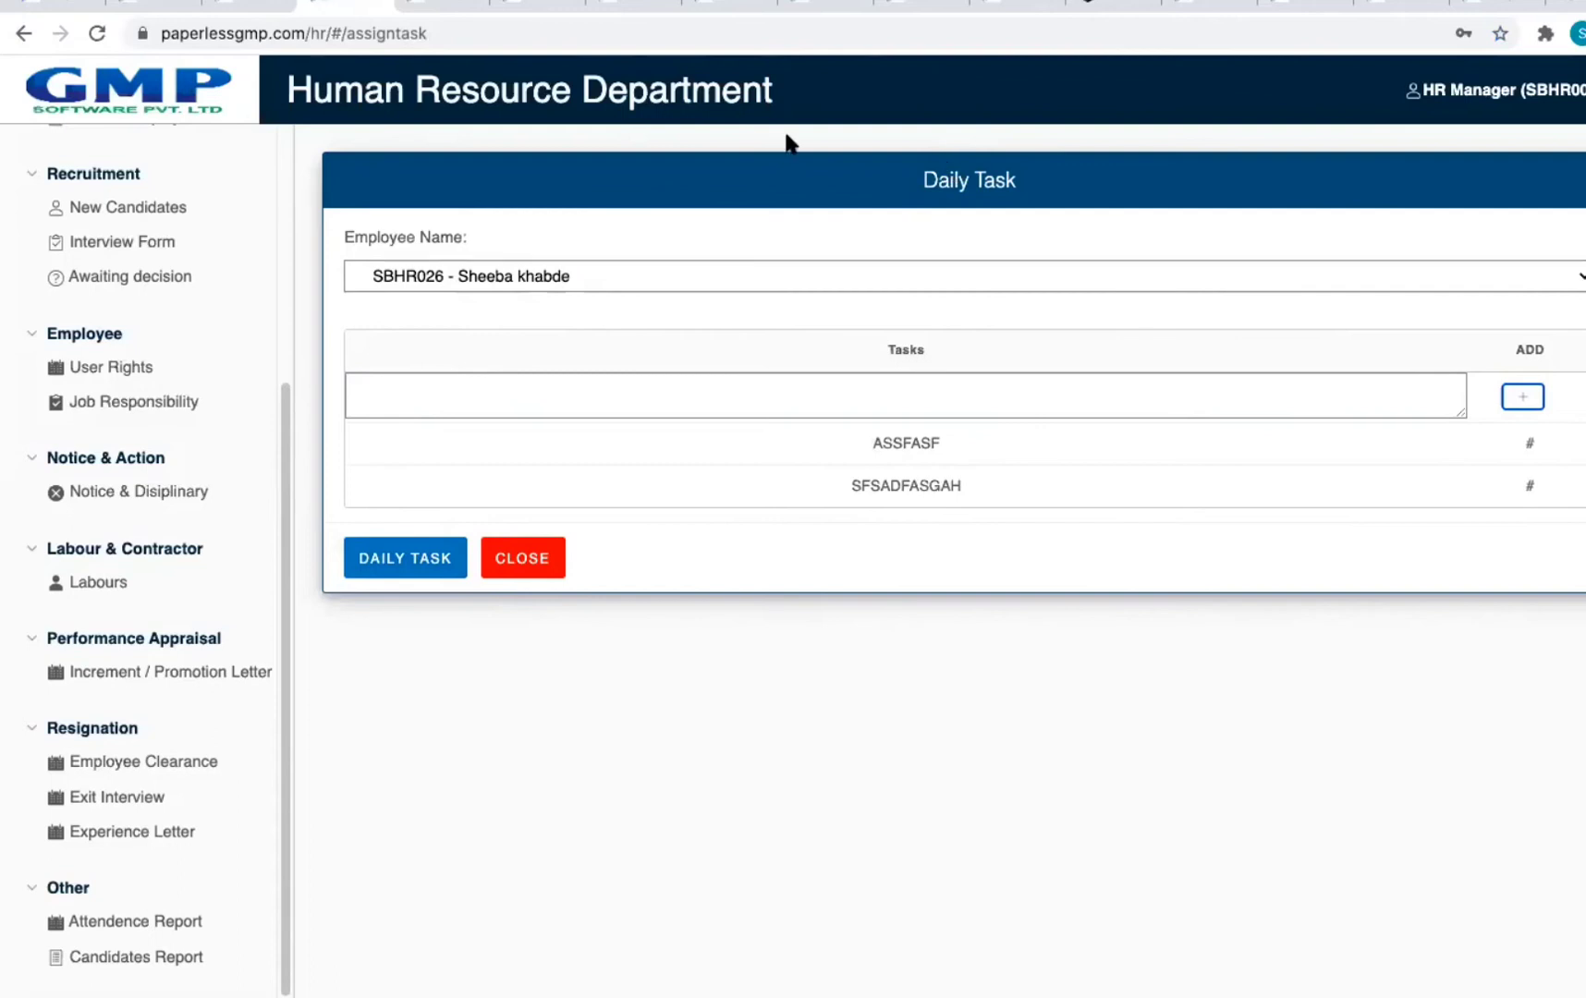
pyautogui.click(24, 34)
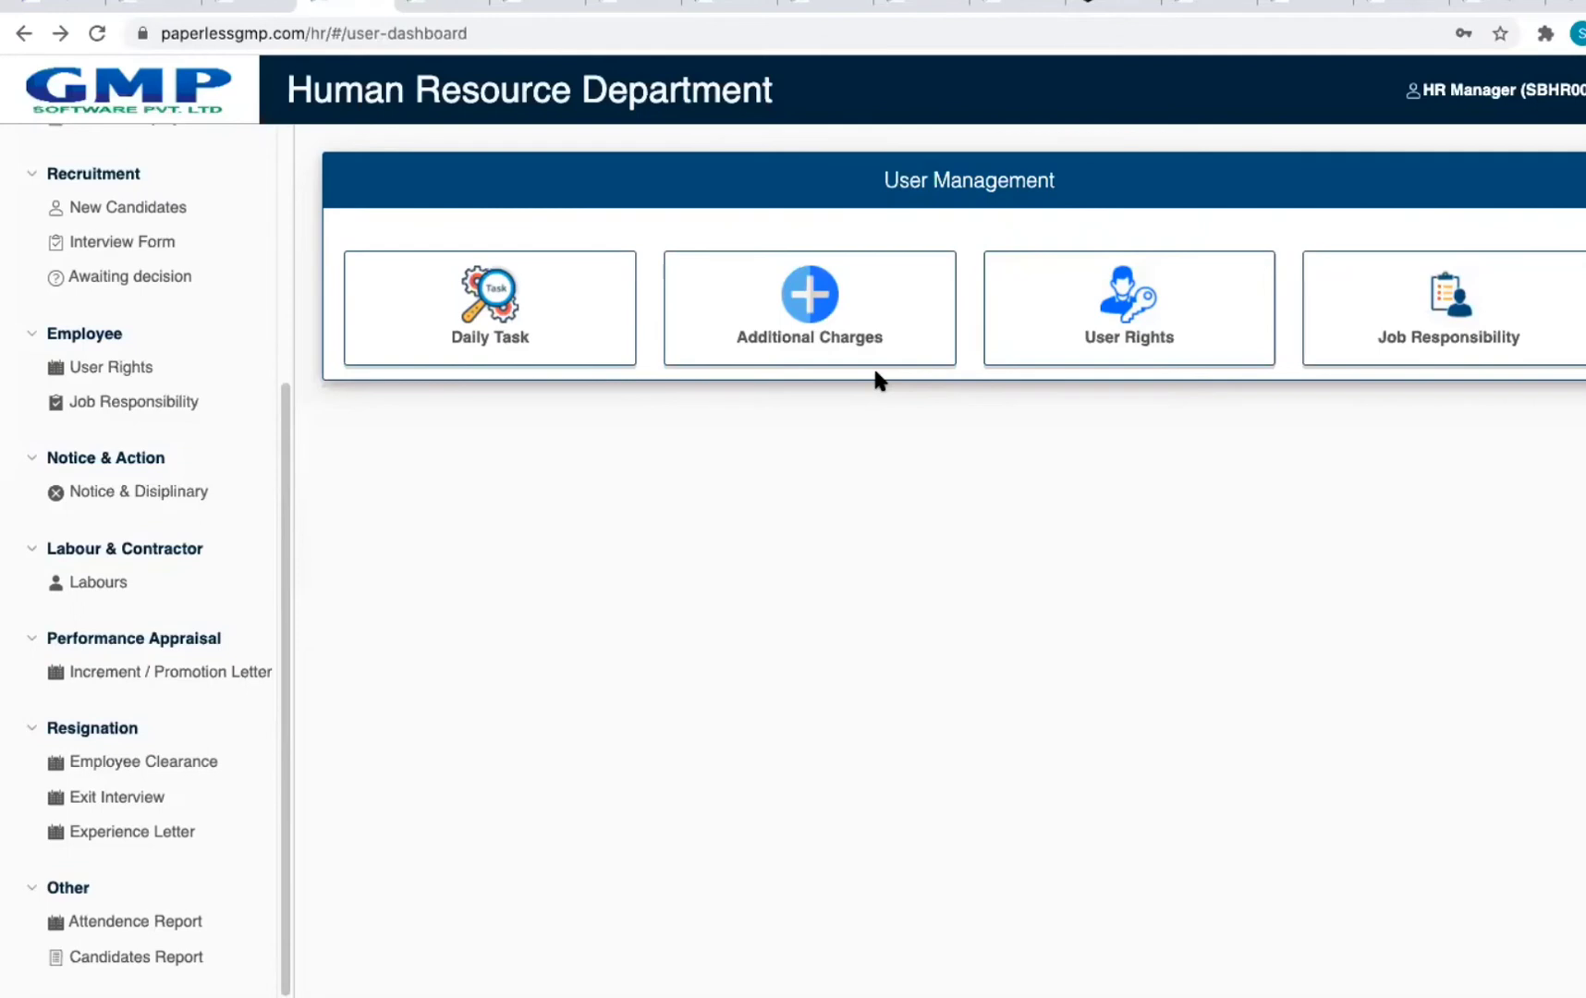
# Step: Review the Additional Charges list, then return to User Management and open User Rights
pyautogui.click(883, 359)
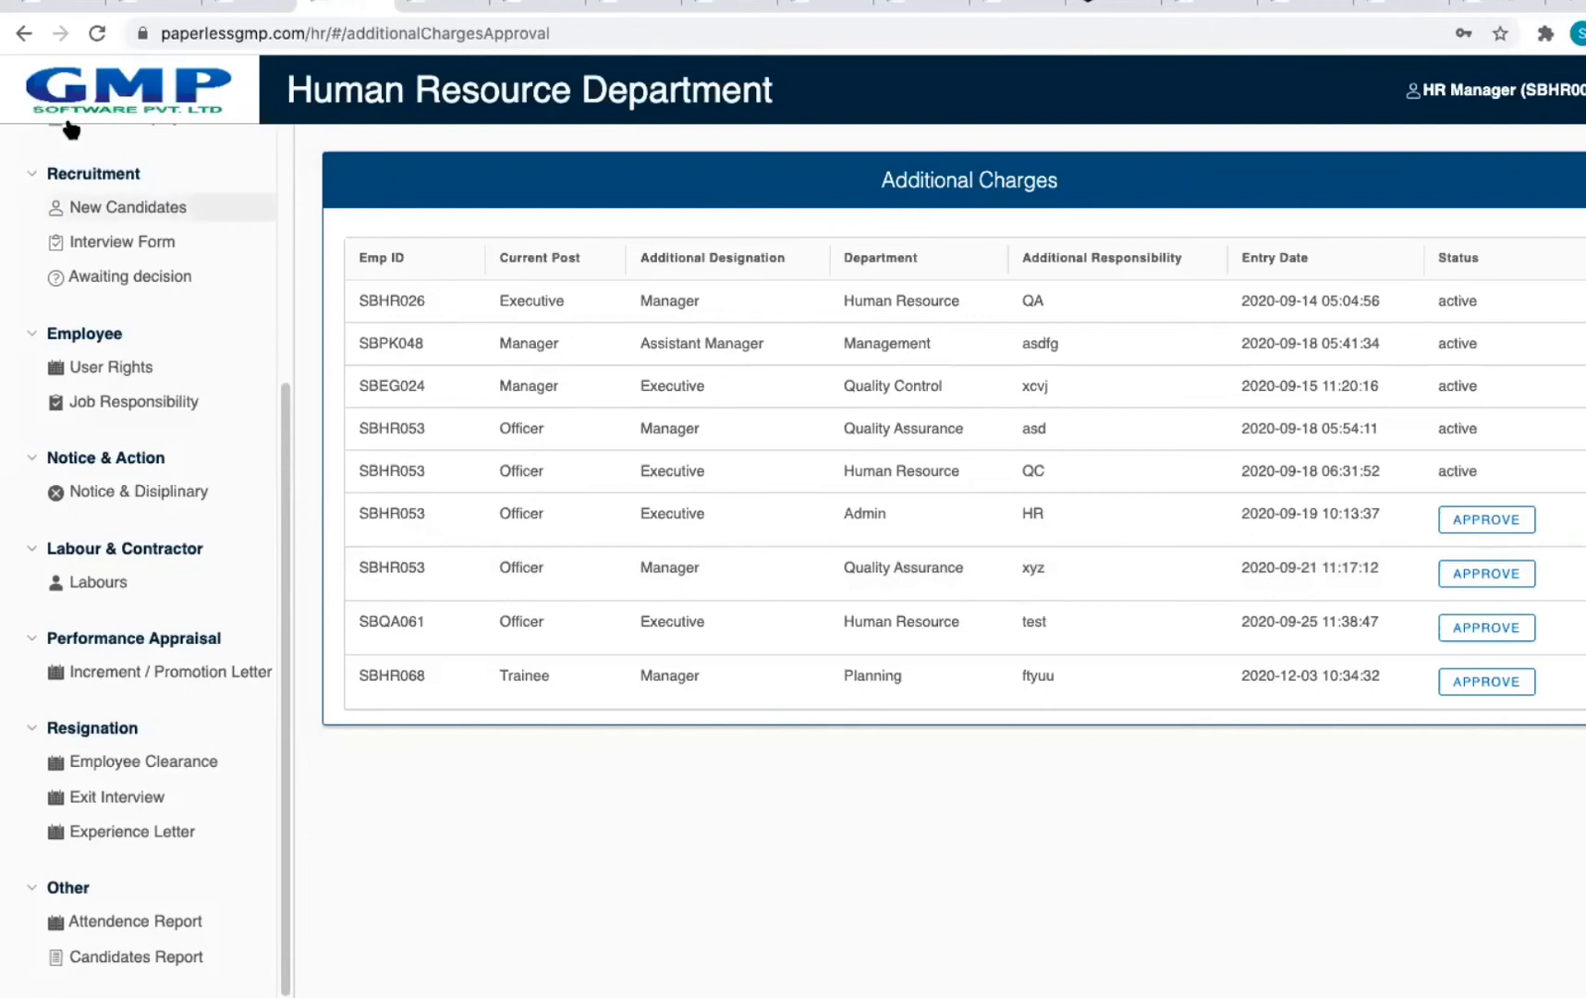
pyautogui.click(25, 34)
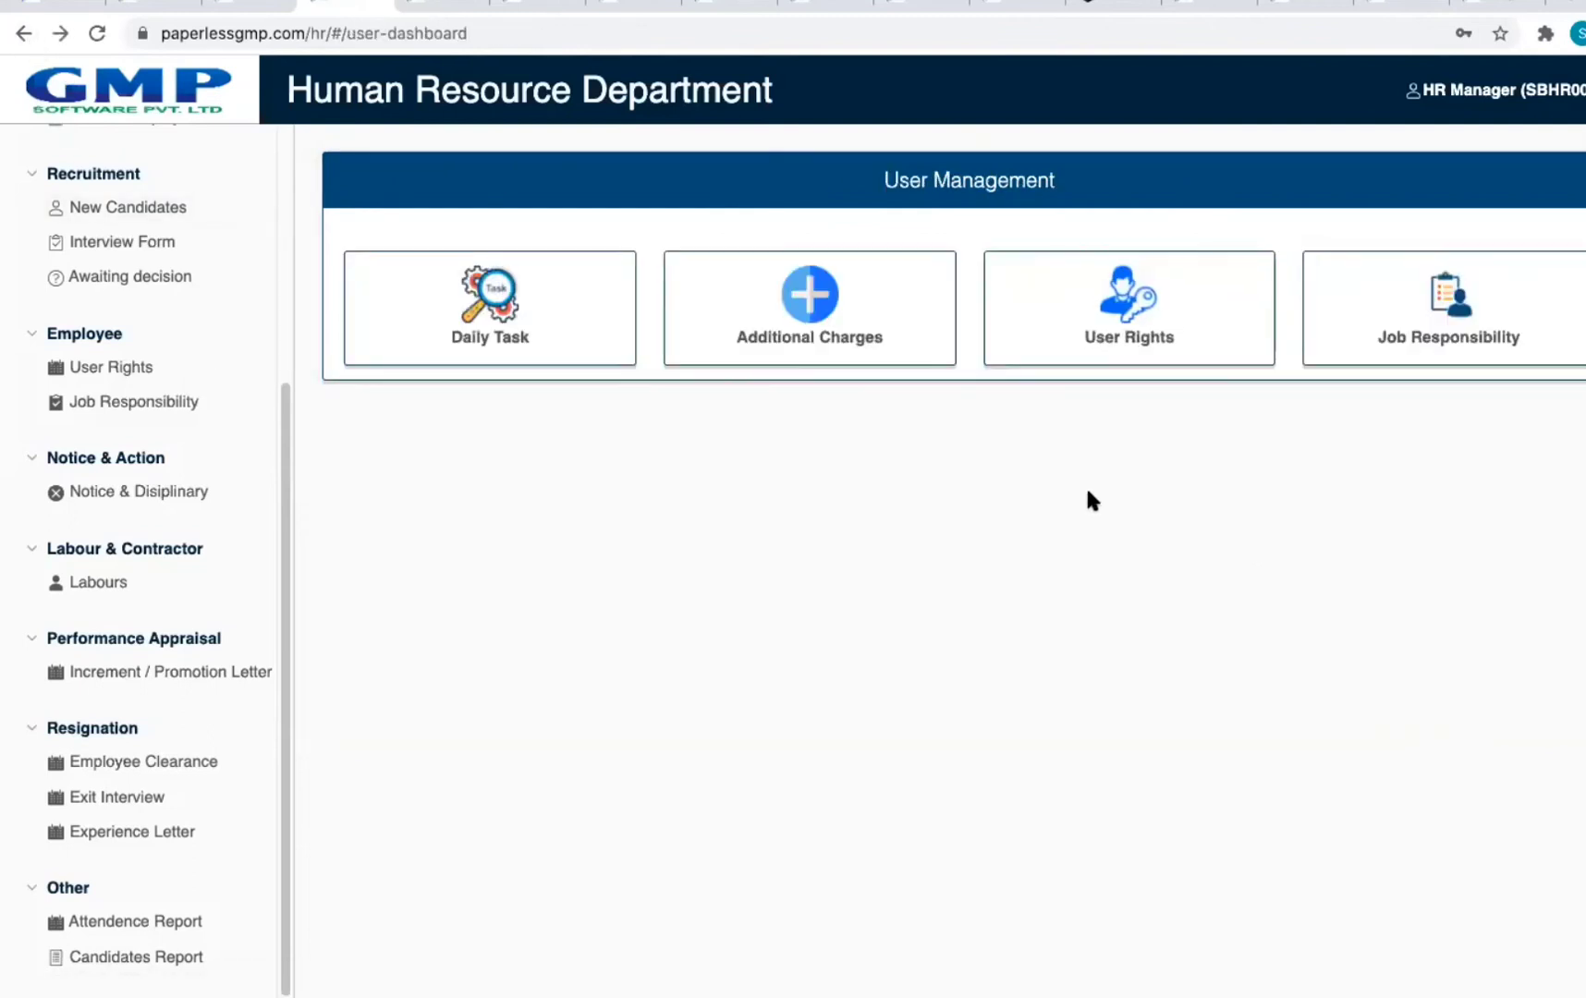
pyautogui.click(1121, 356)
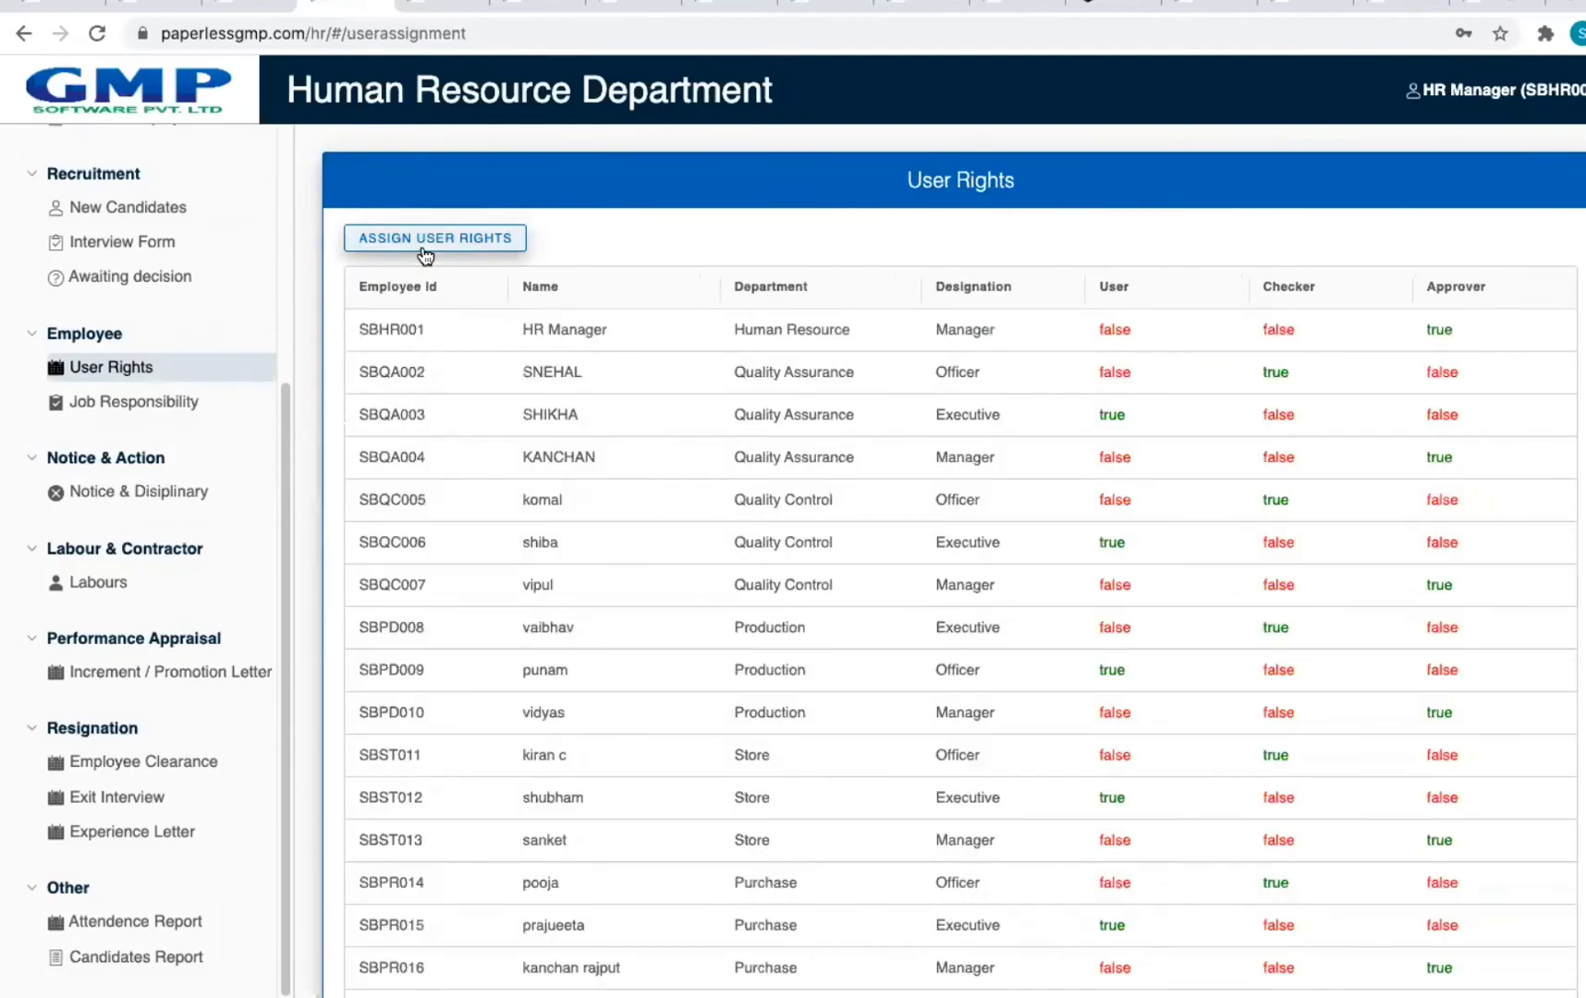
pyautogui.click(424, 242)
pyautogui.click(439, 269)
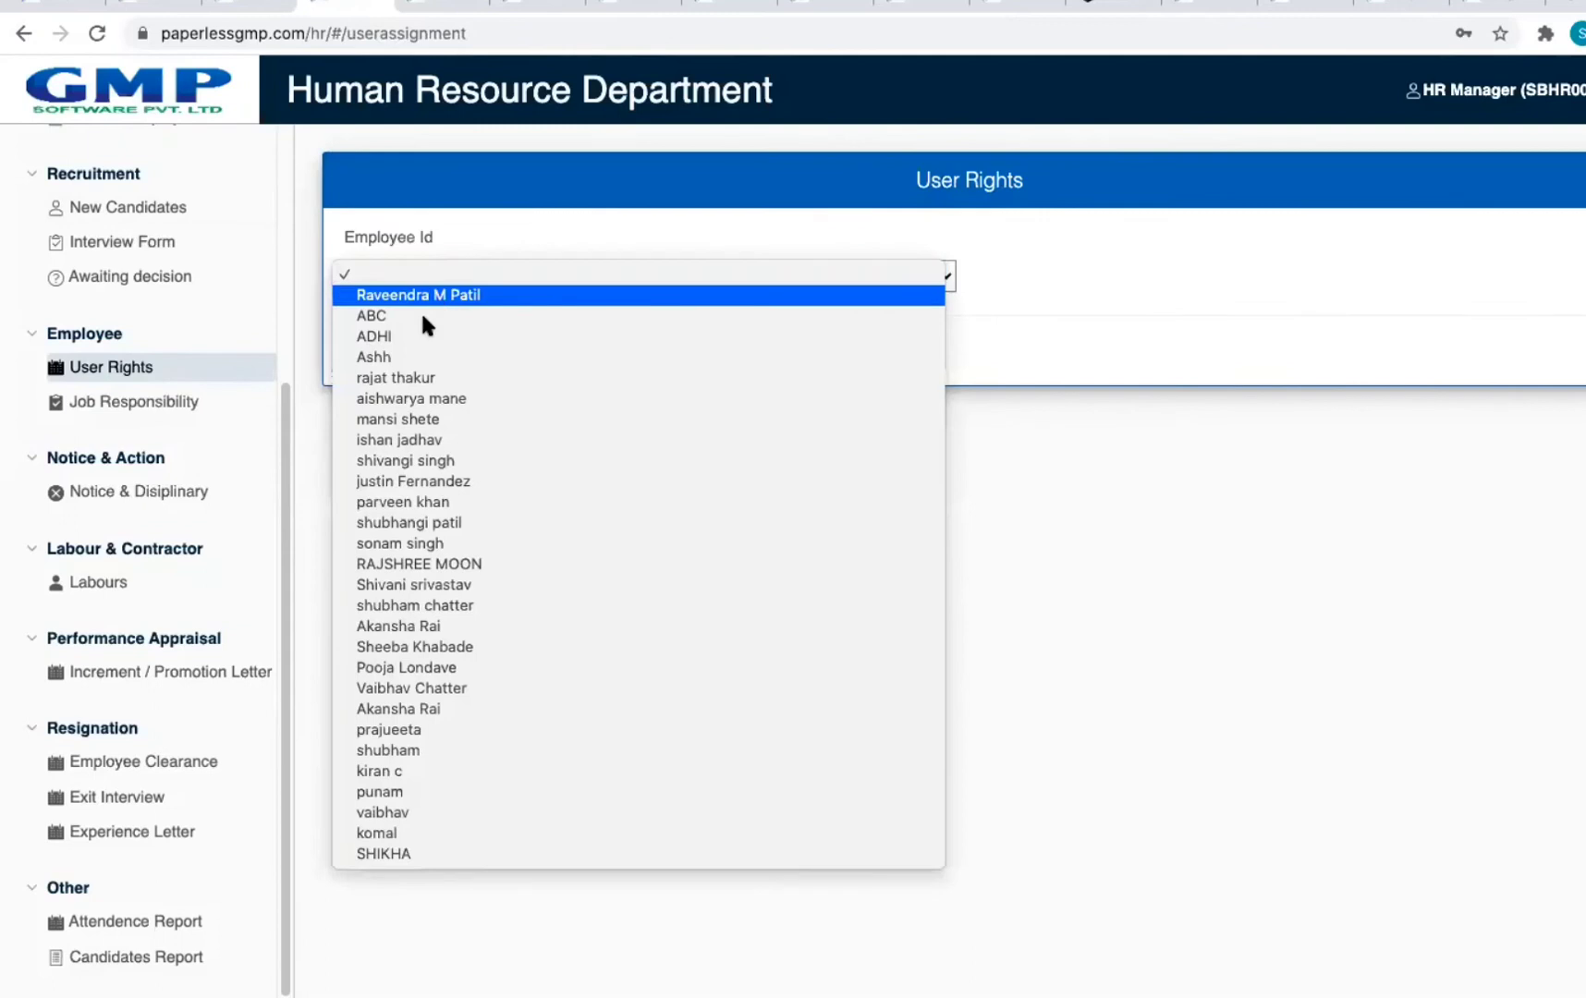
pyautogui.click(441, 317)
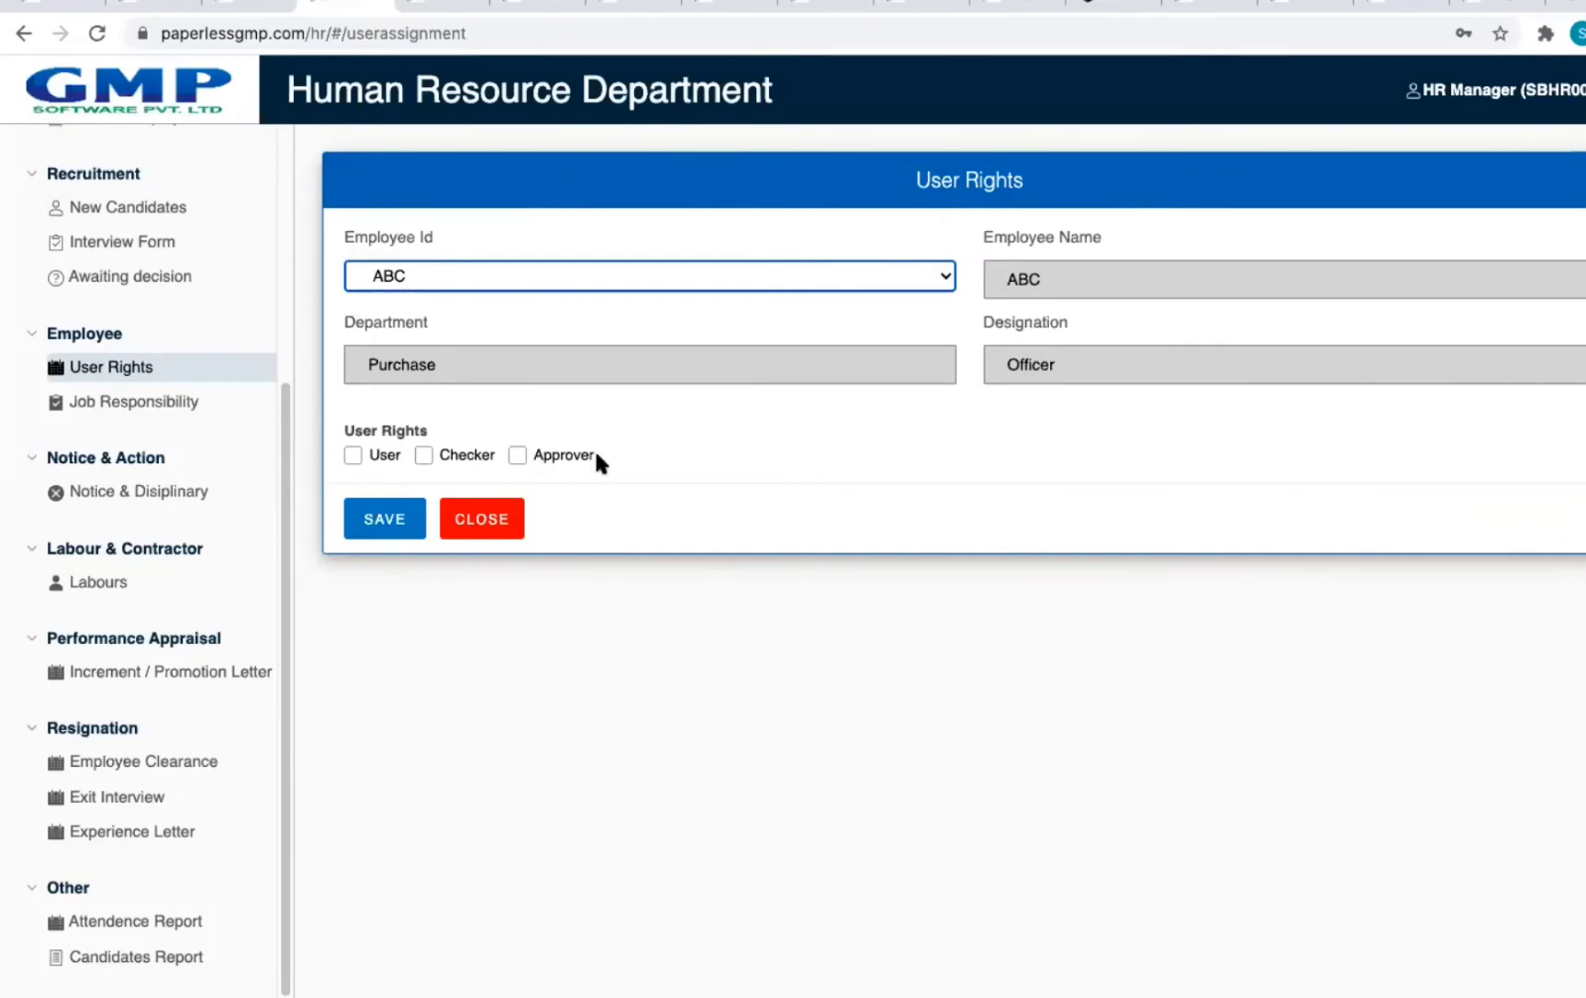
pyautogui.click(516, 458)
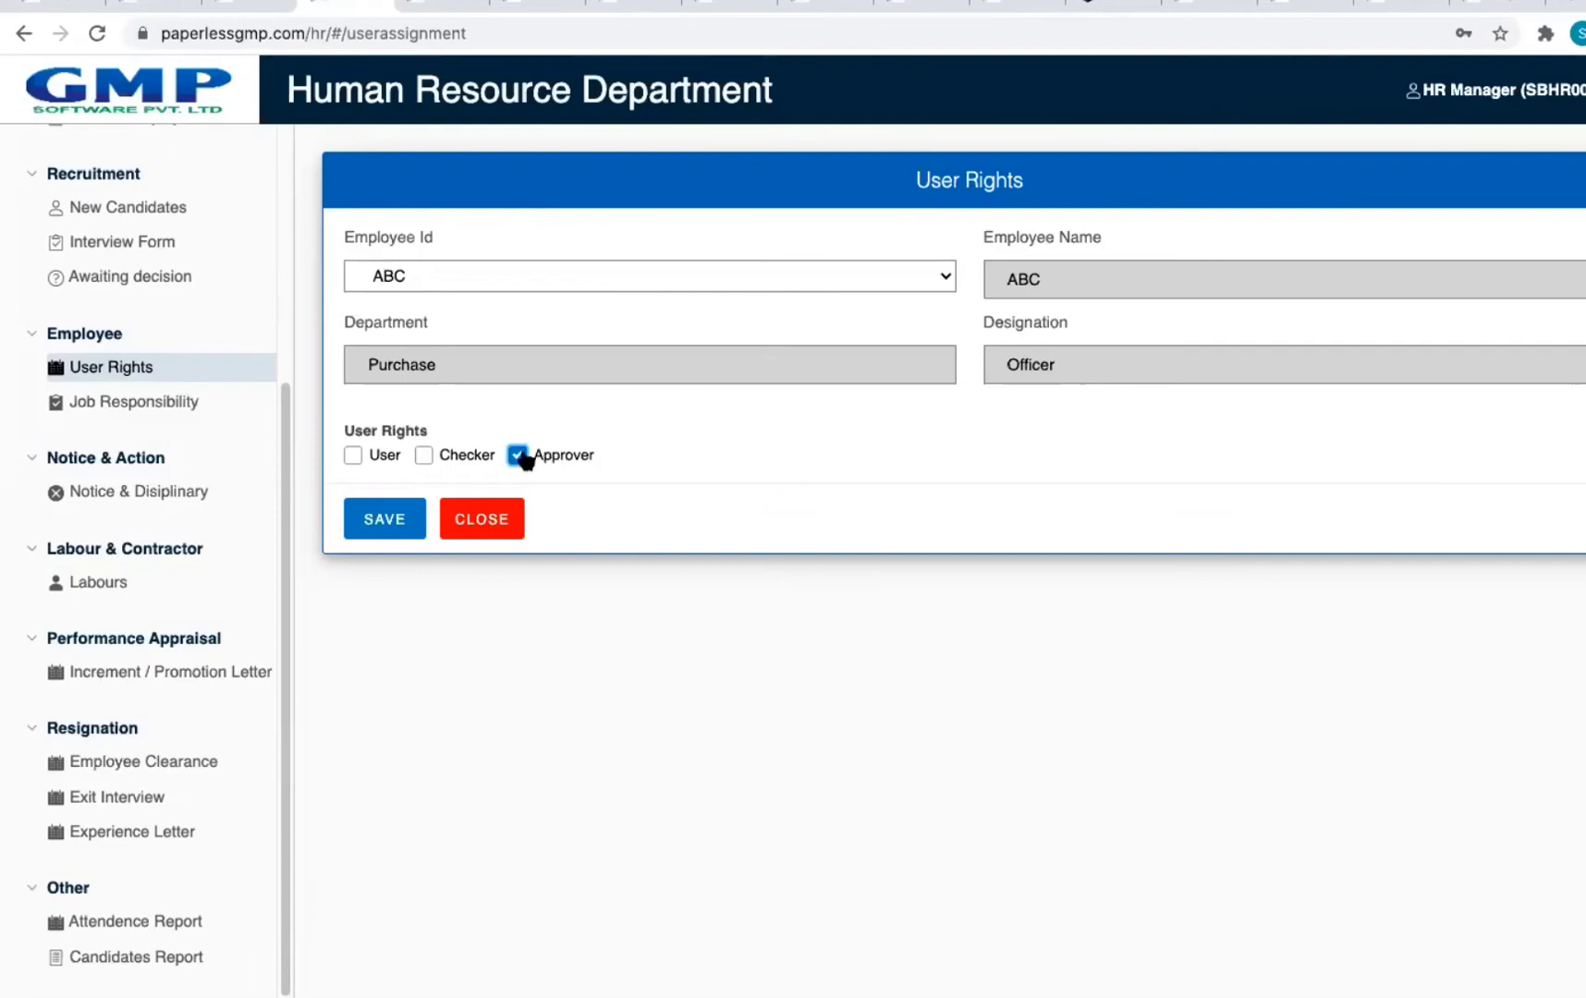
pyautogui.click(423, 455)
pyautogui.click(351, 456)
pyautogui.click(481, 518)
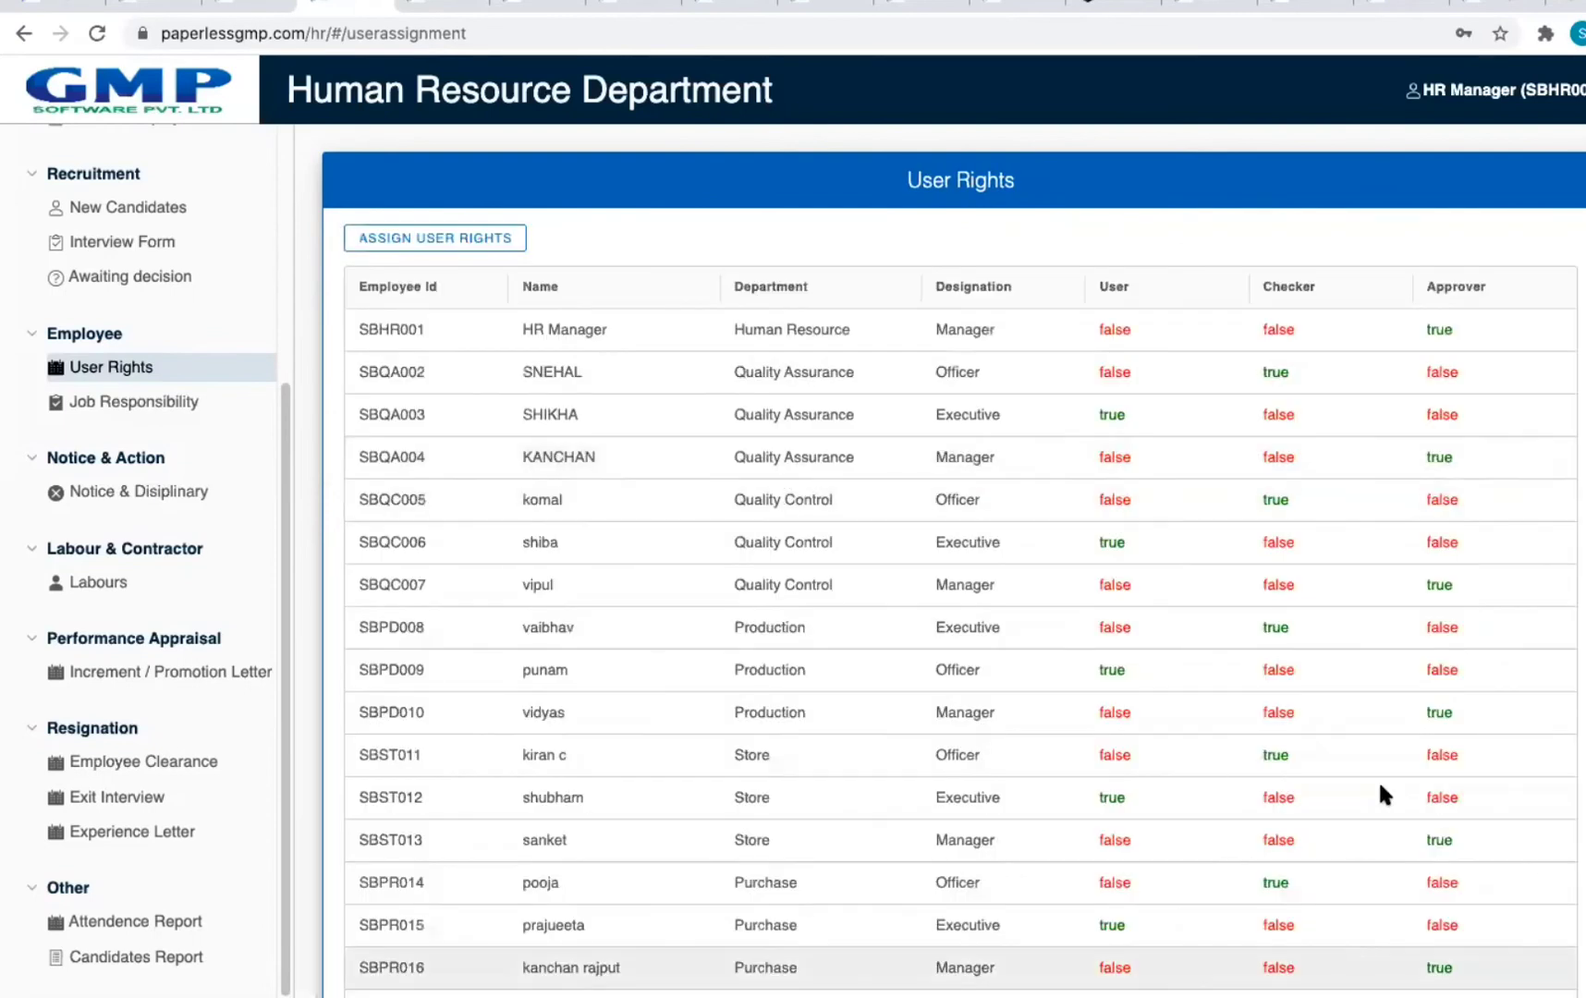
# Step: Scroll through the employees' User, Checker and Approver rights, then return to User Management
pyautogui.scroll(-10, 1295, 718)
pyautogui.scroll(1, 1114, 599)
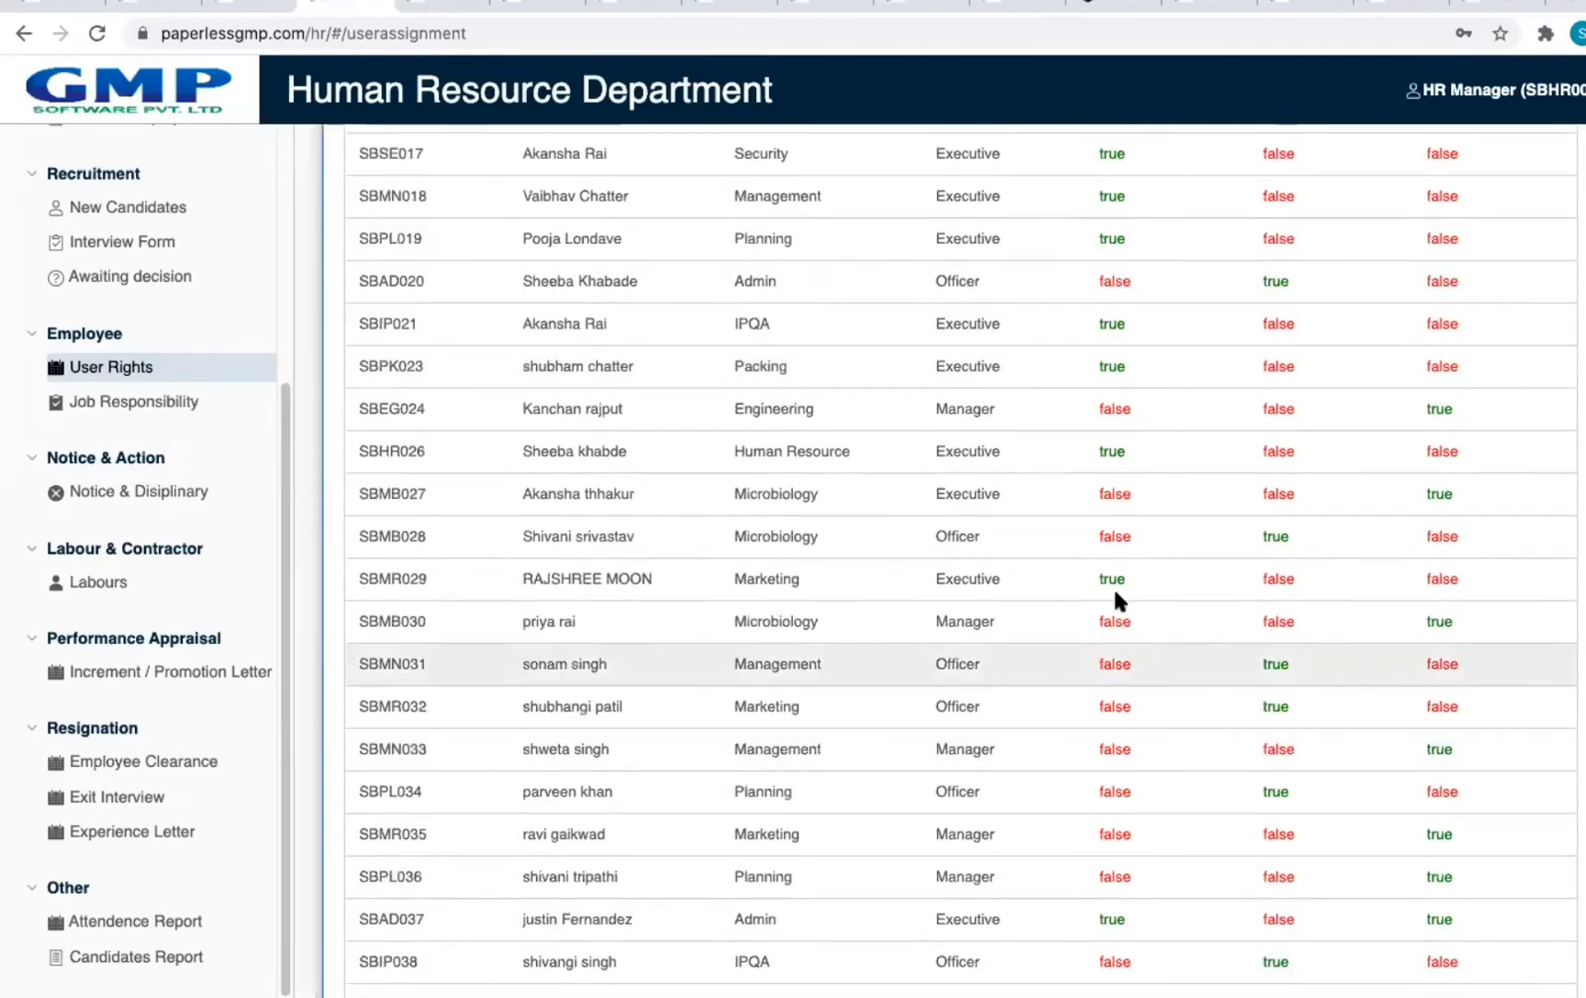
pyautogui.scroll(6, 1178, 614)
pyautogui.scroll(-7, 1177, 618)
pyautogui.scroll(-18, 1178, 612)
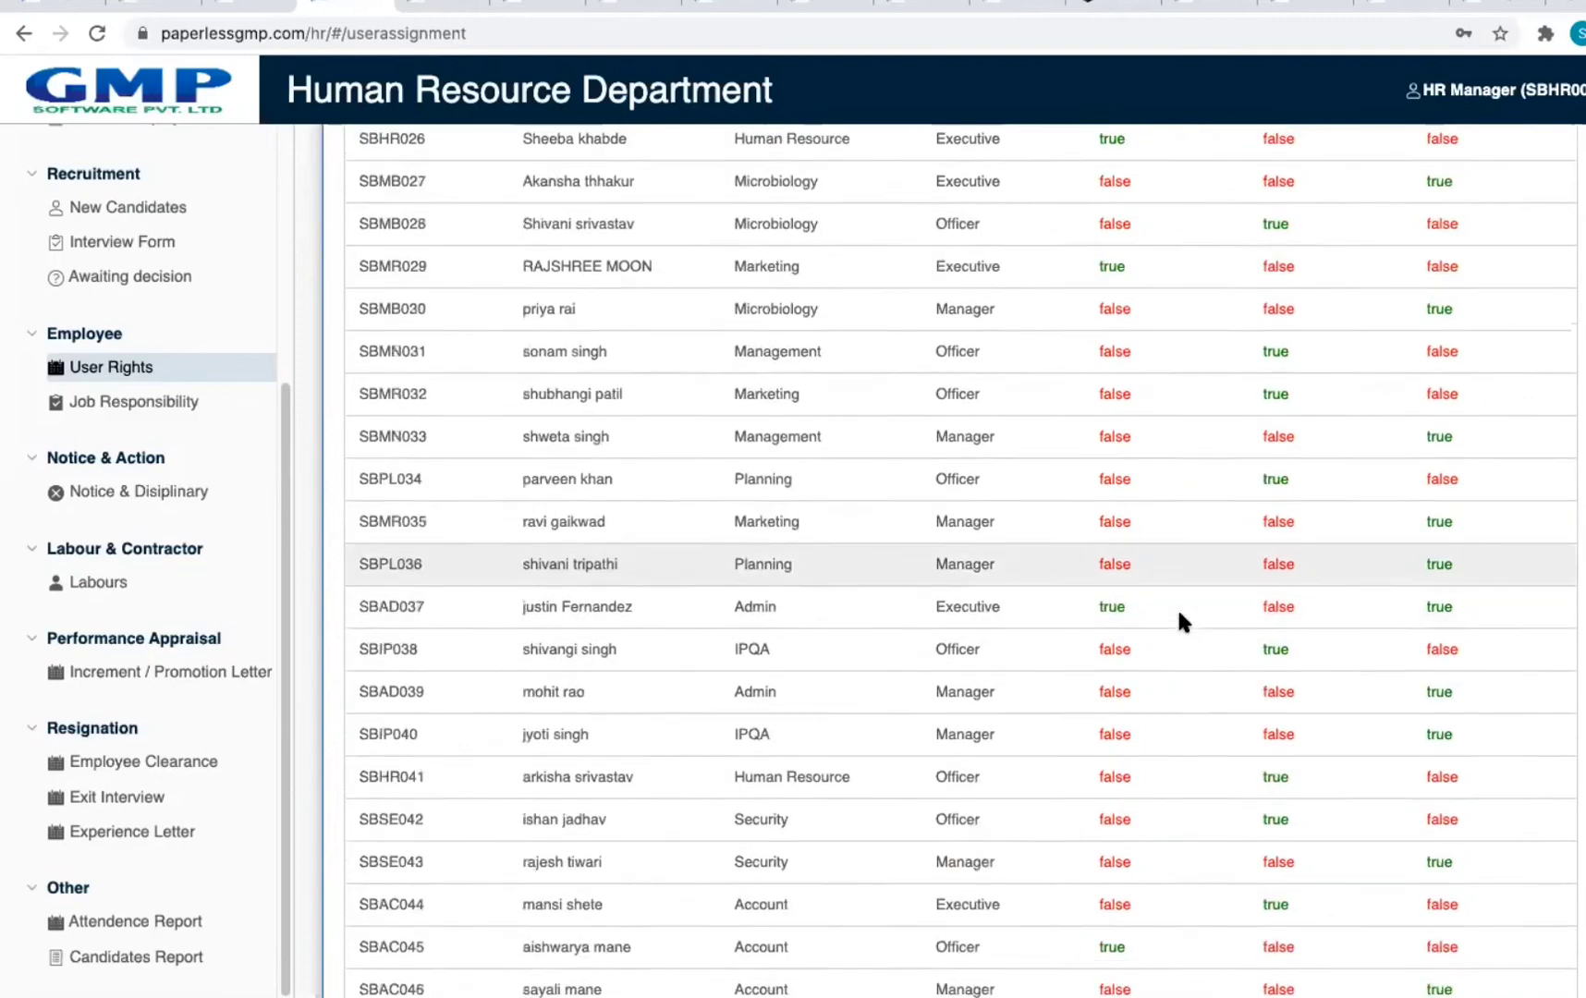
pyautogui.scroll(20, 1177, 610)
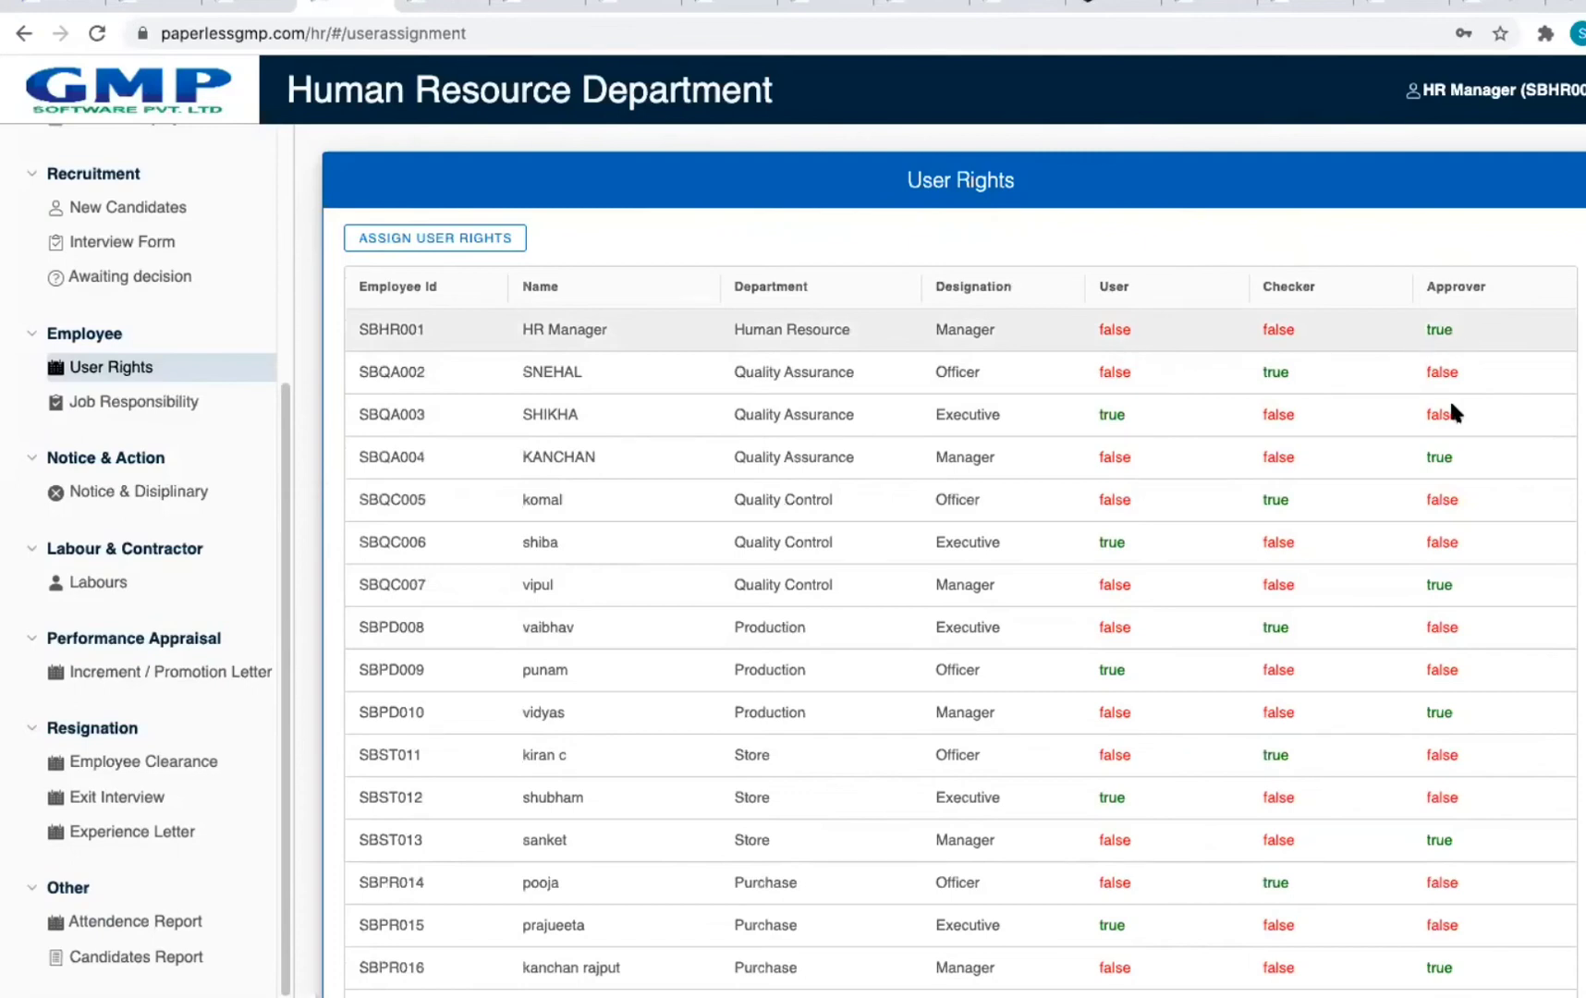
pyautogui.scroll(-2, 1150, 661)
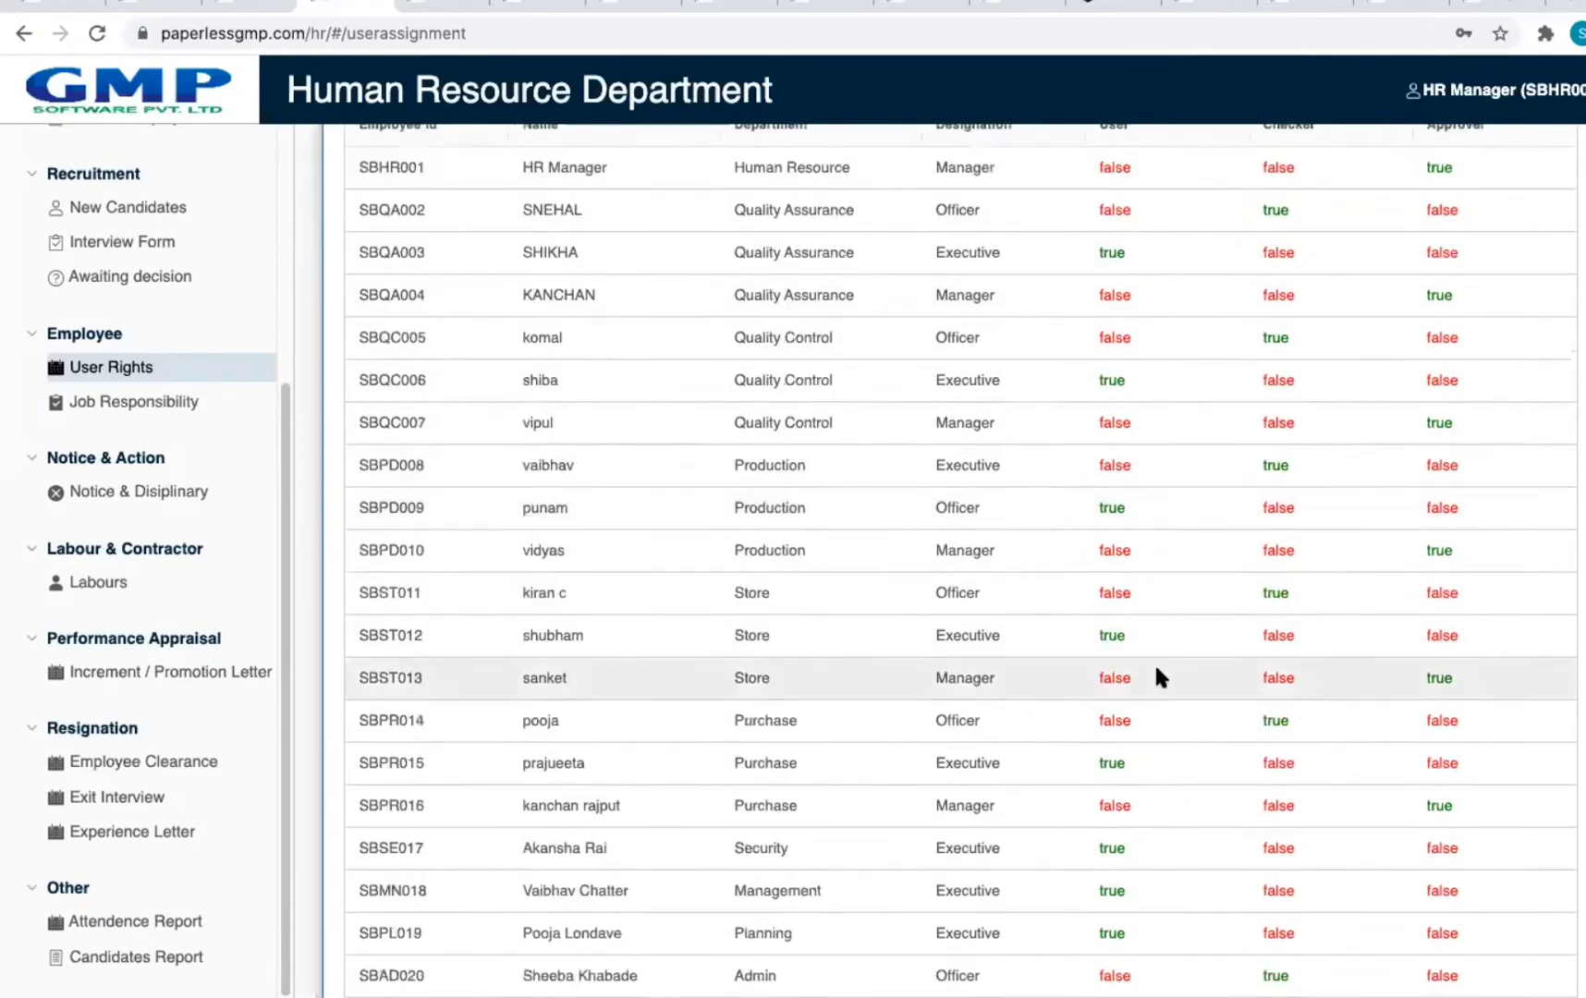
pyautogui.scroll(-7, 1155, 668)
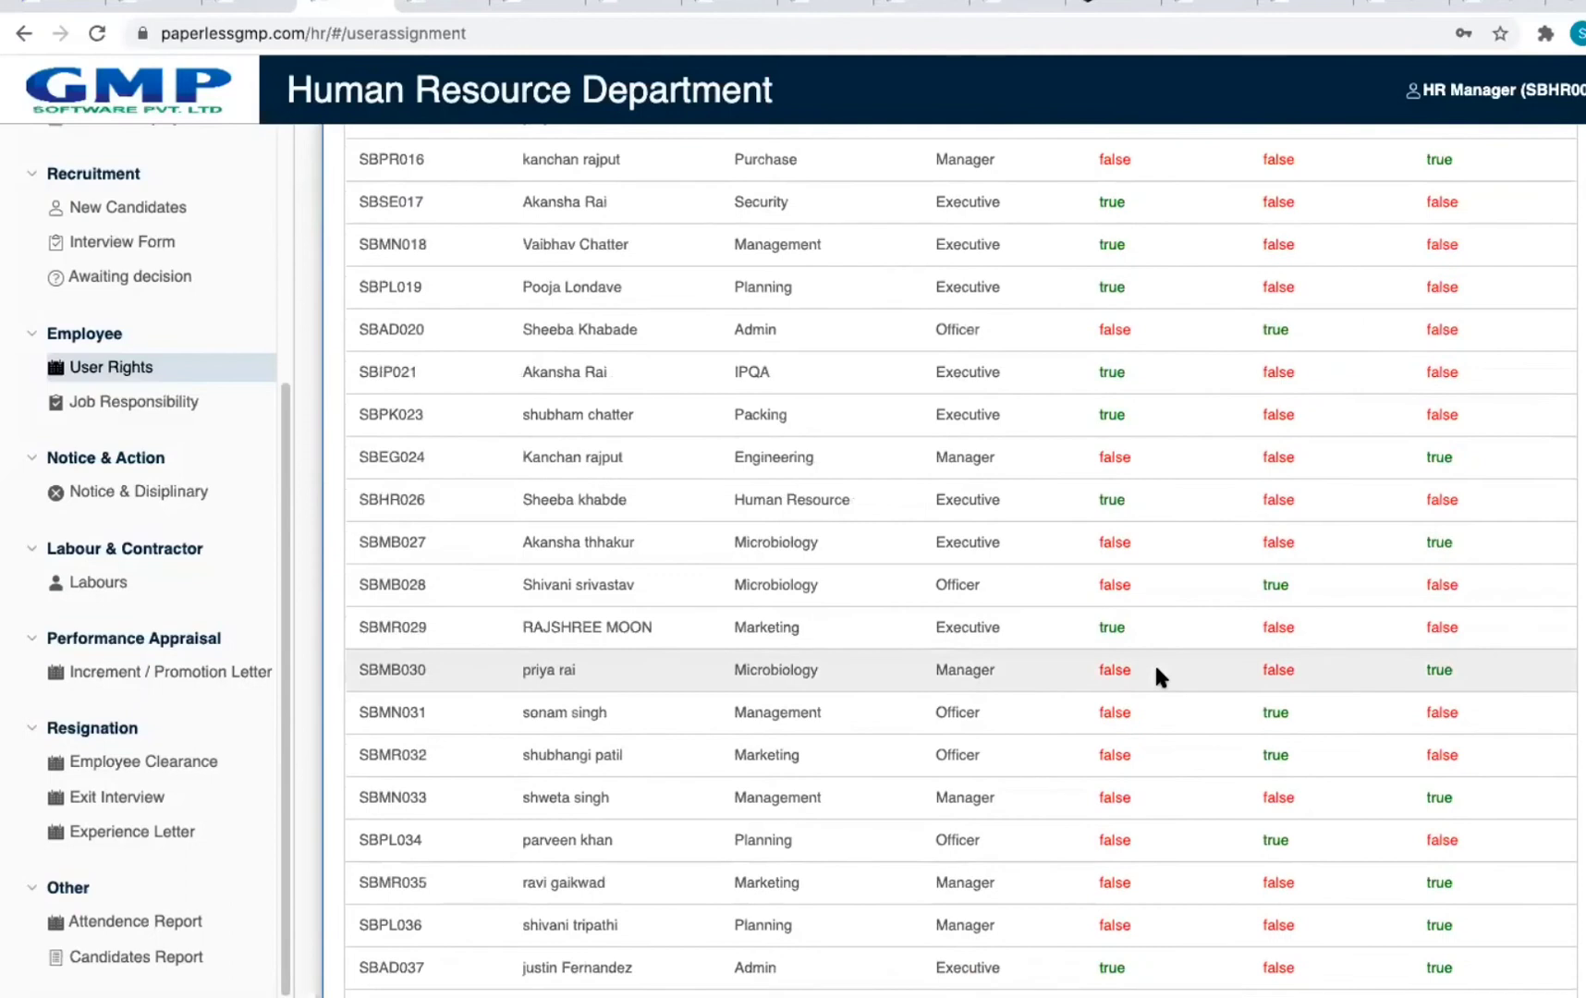
pyautogui.scroll(-6, 1157, 666)
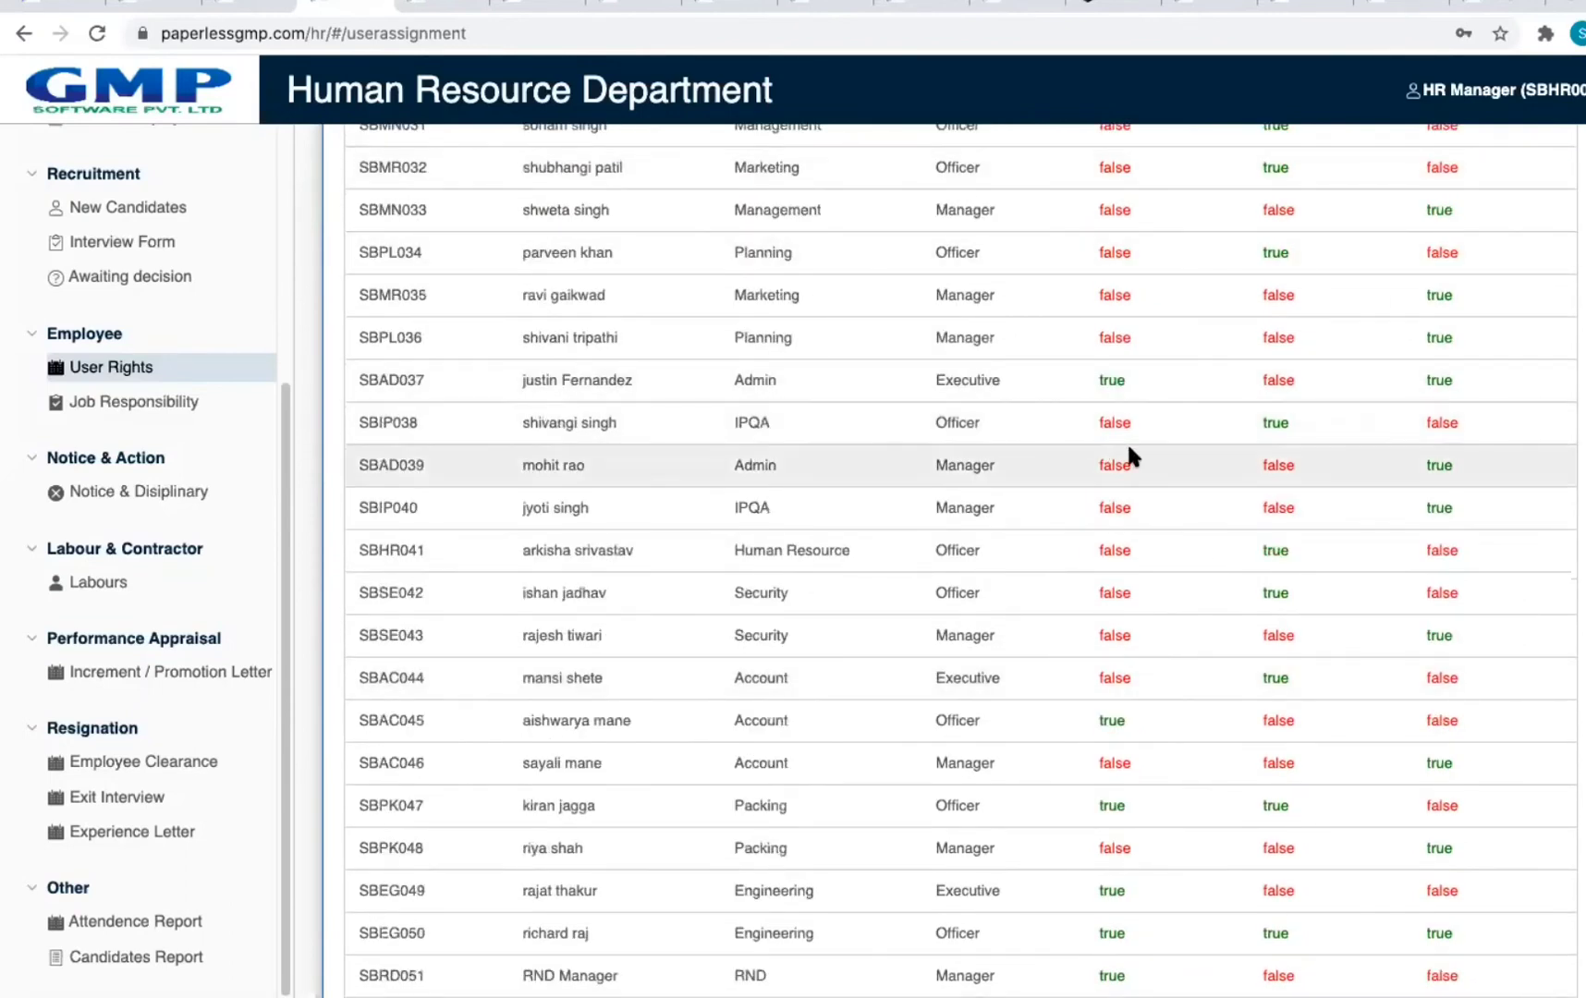
pyautogui.scroll(-5, 1310, 395)
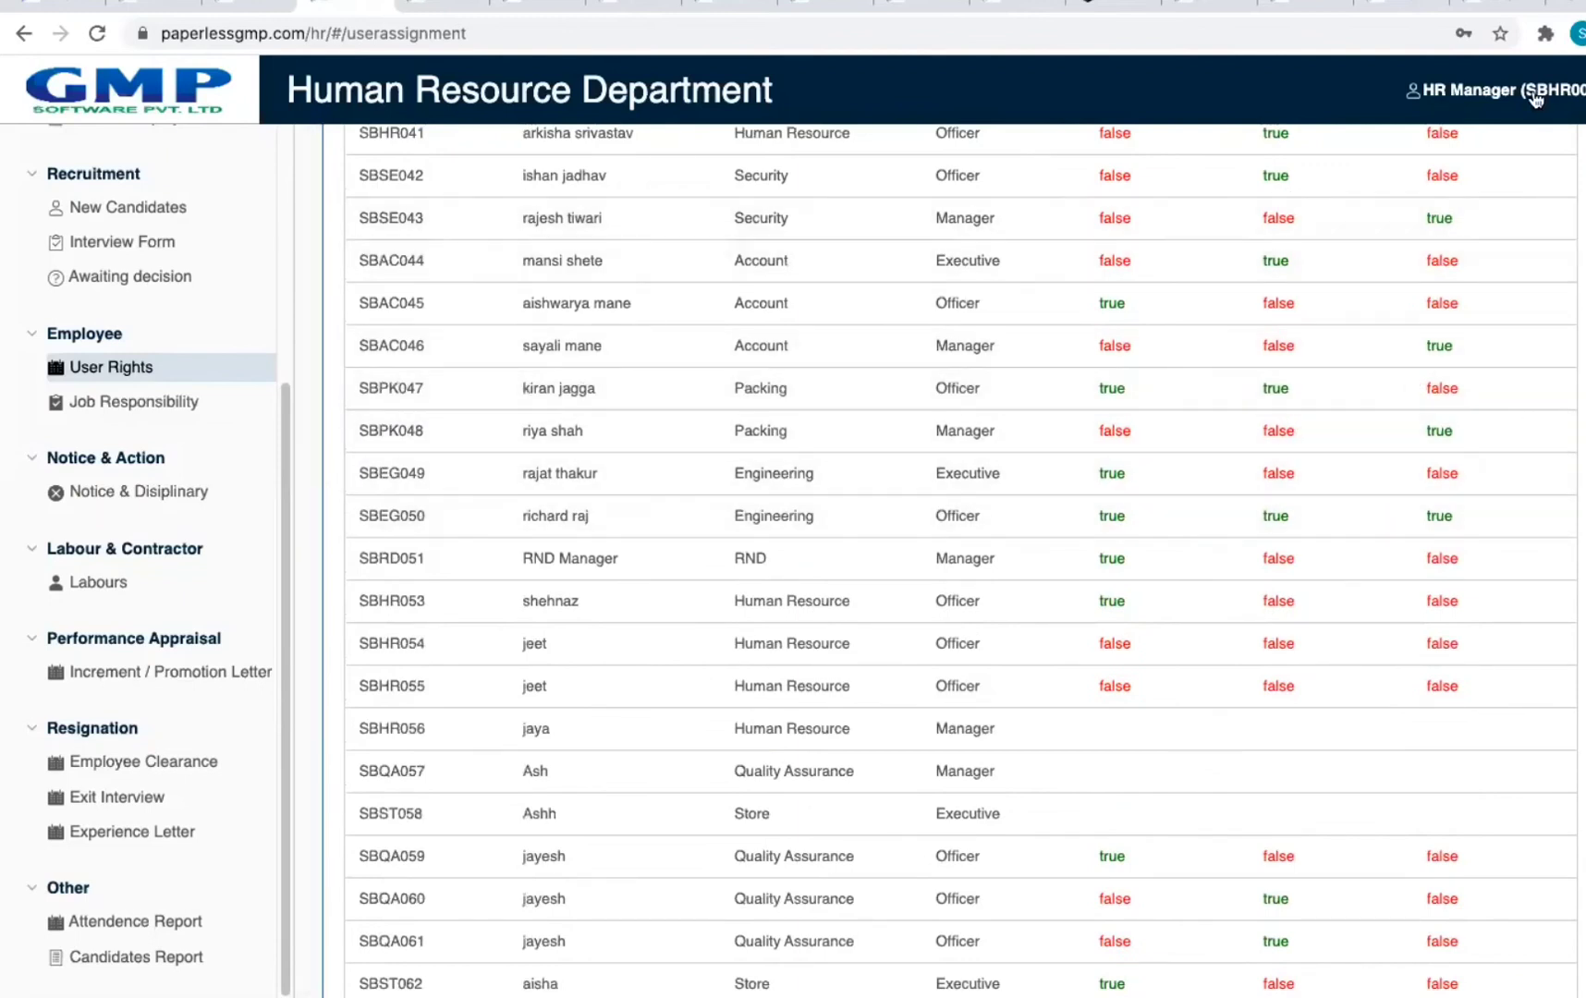
pyautogui.click(24, 33)
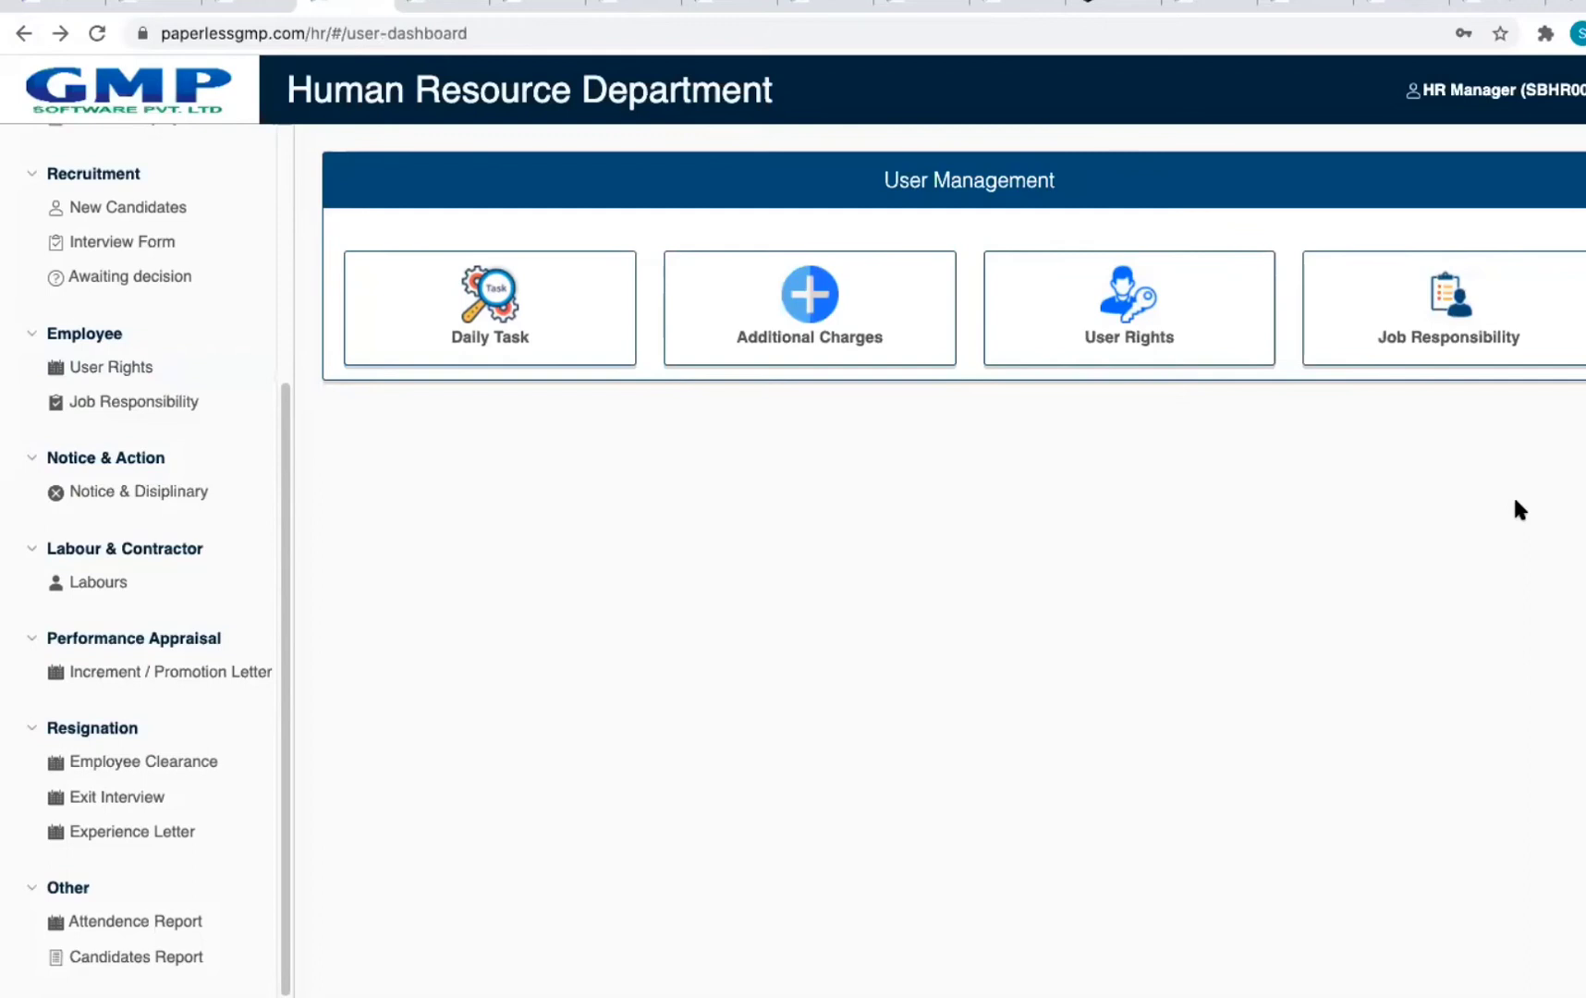
pyautogui.click(1502, 350)
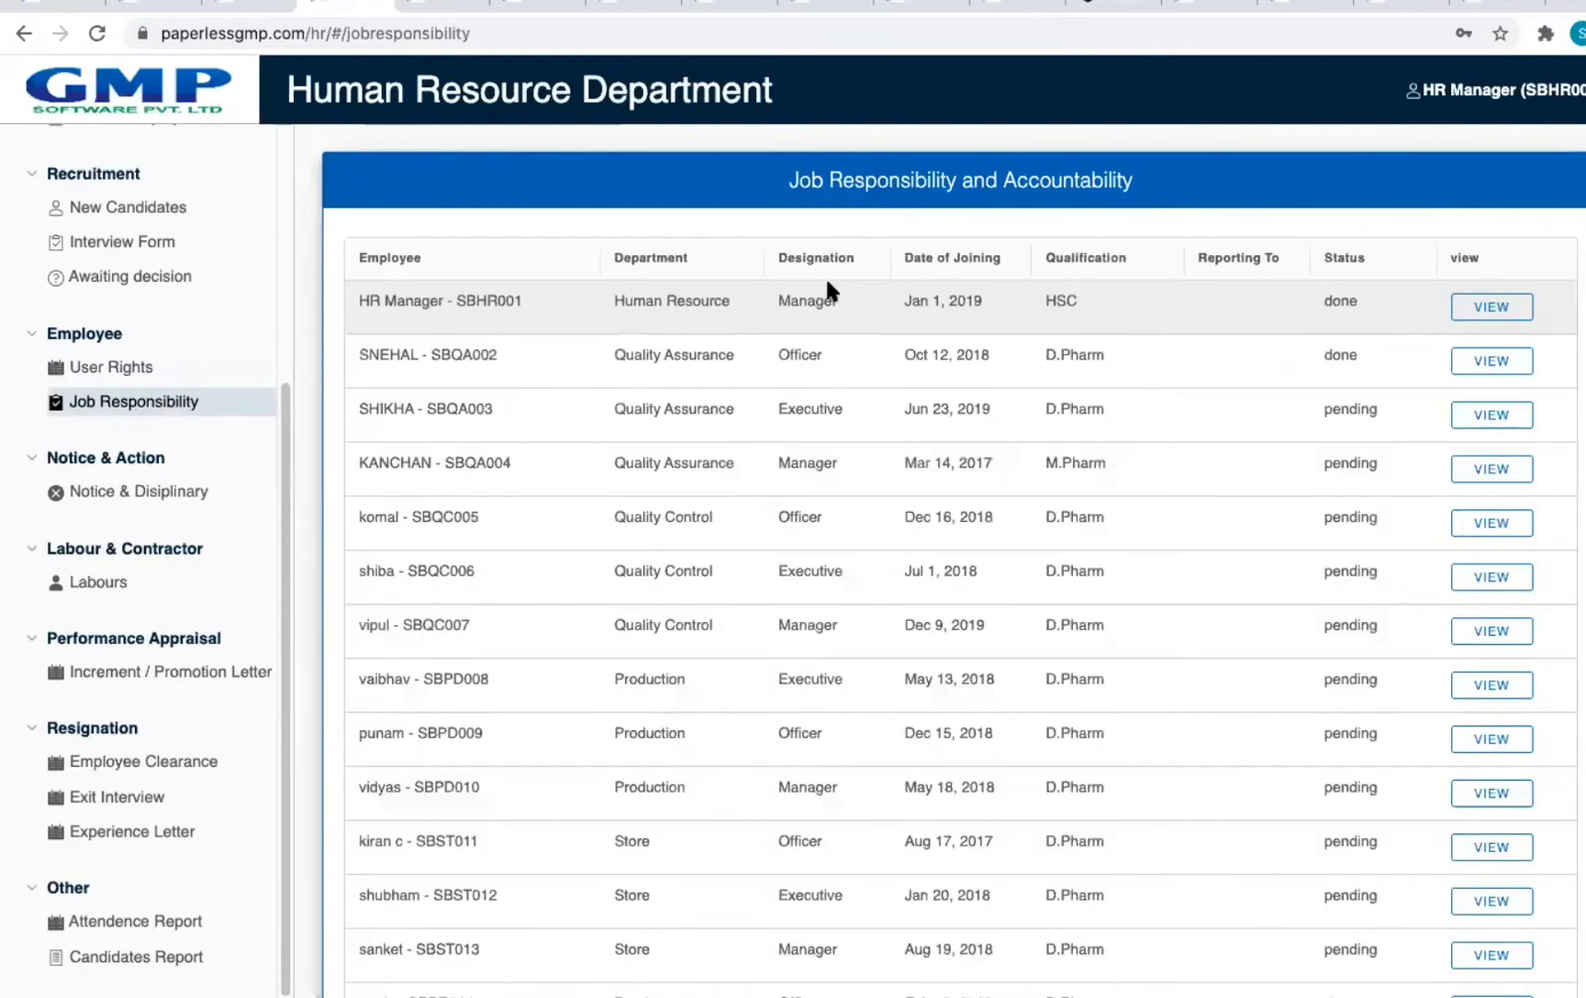
pyautogui.click(1513, 315)
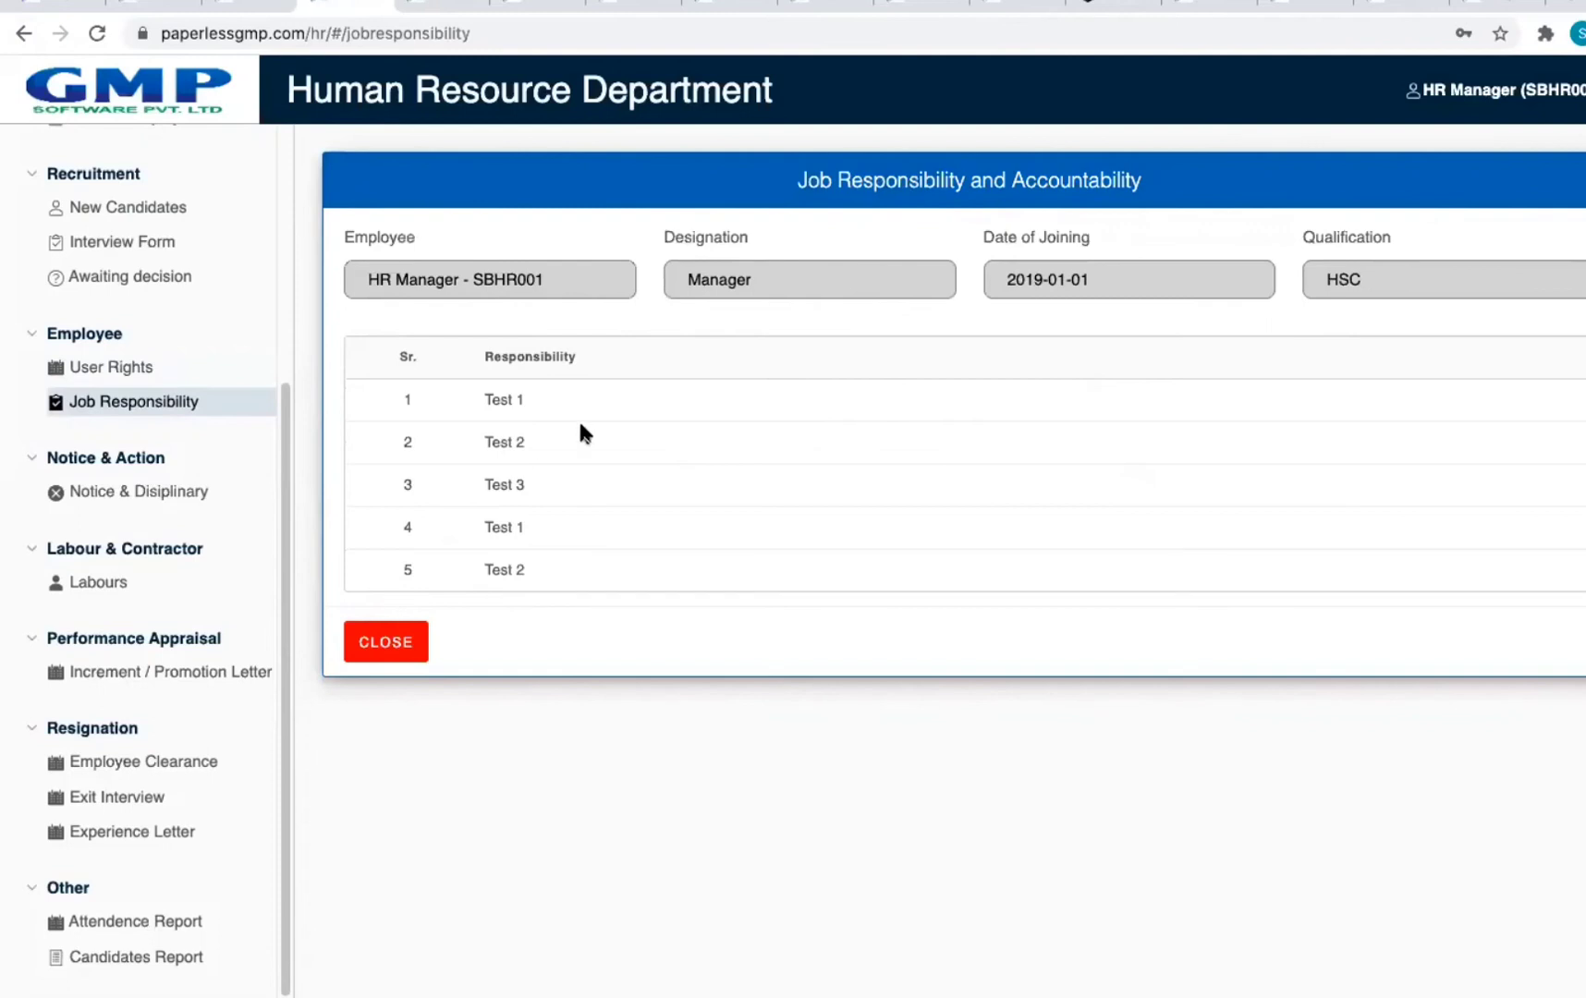
pyautogui.click(413, 646)
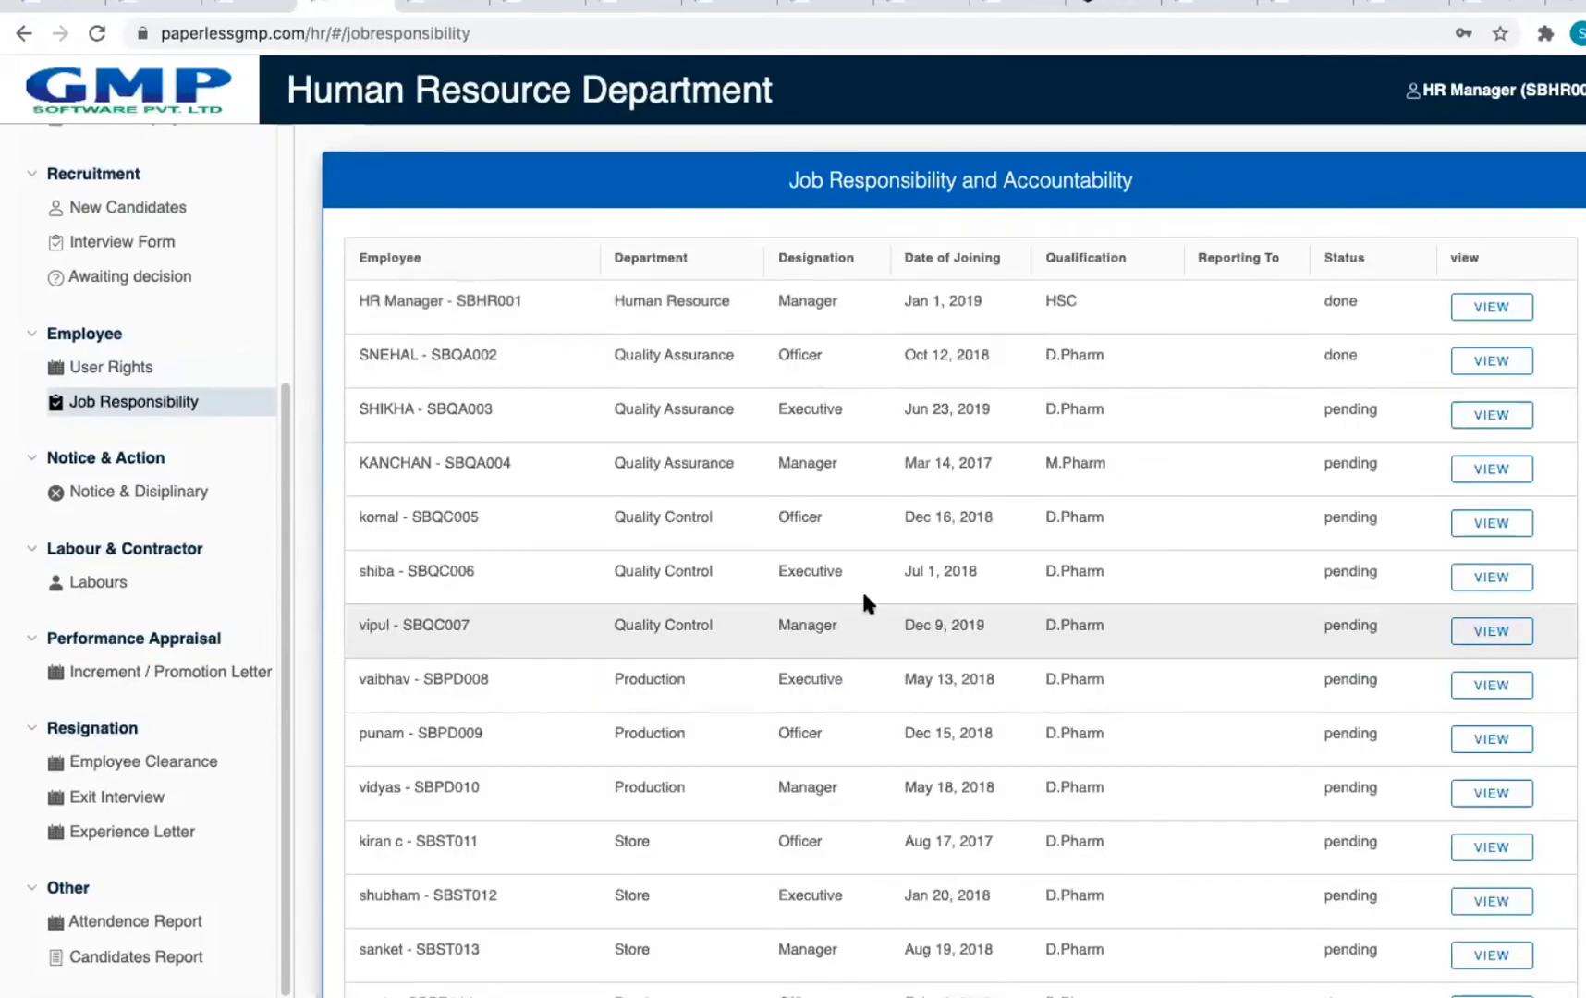
pyautogui.click(1493, 317)
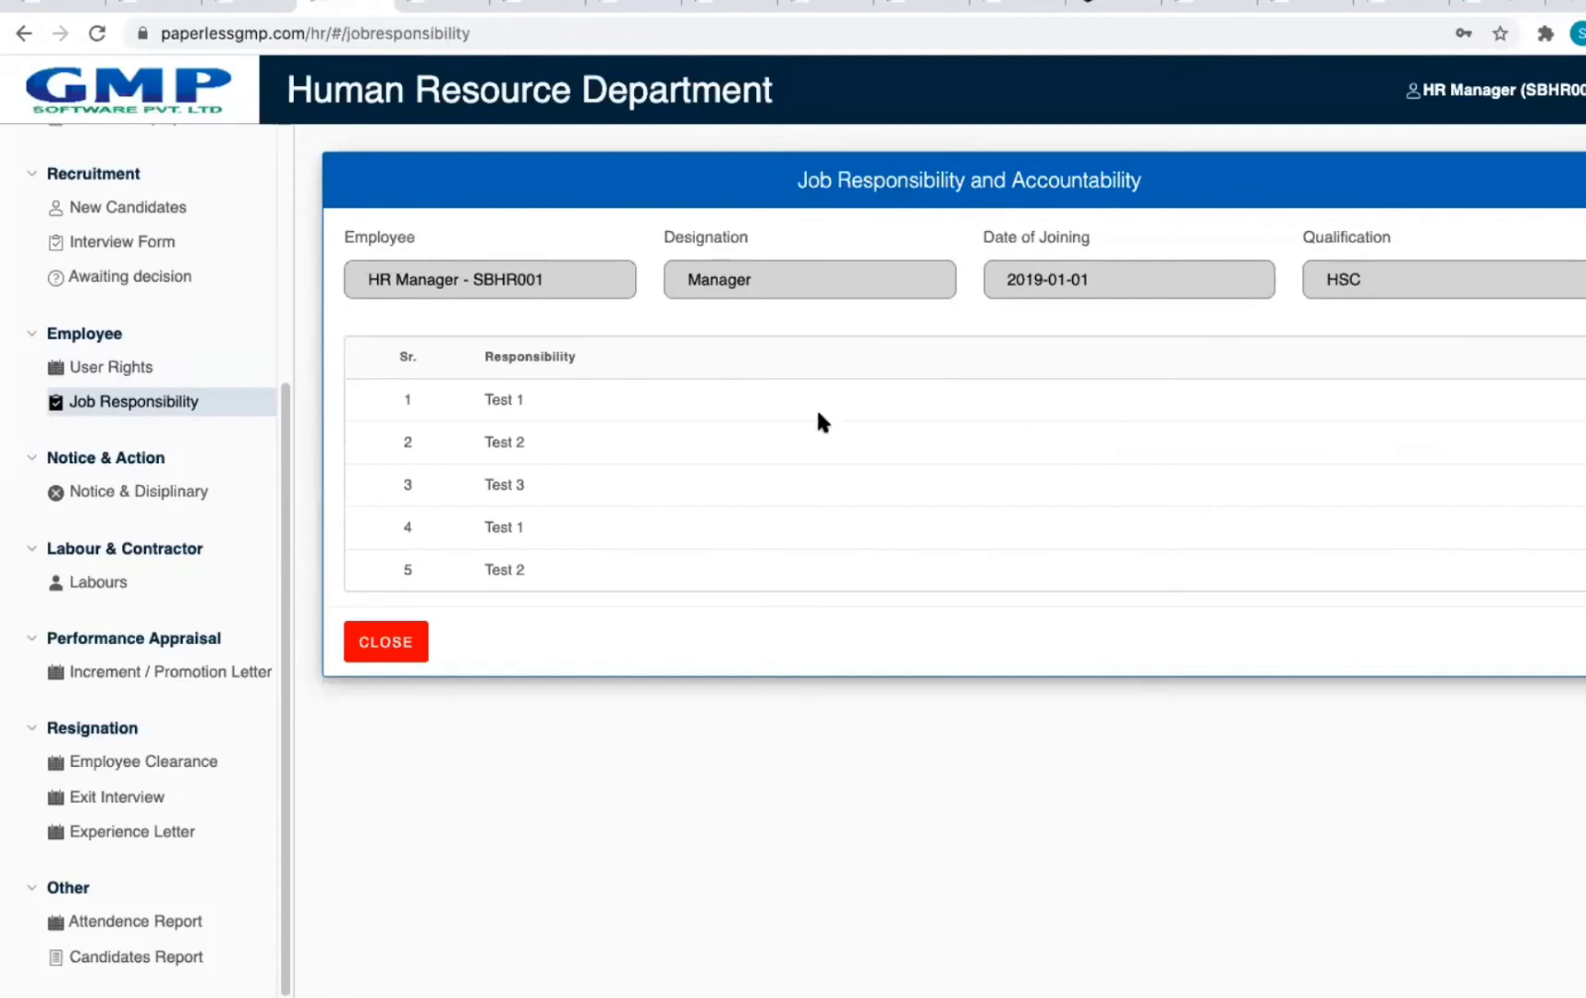
pyautogui.click(410, 640)
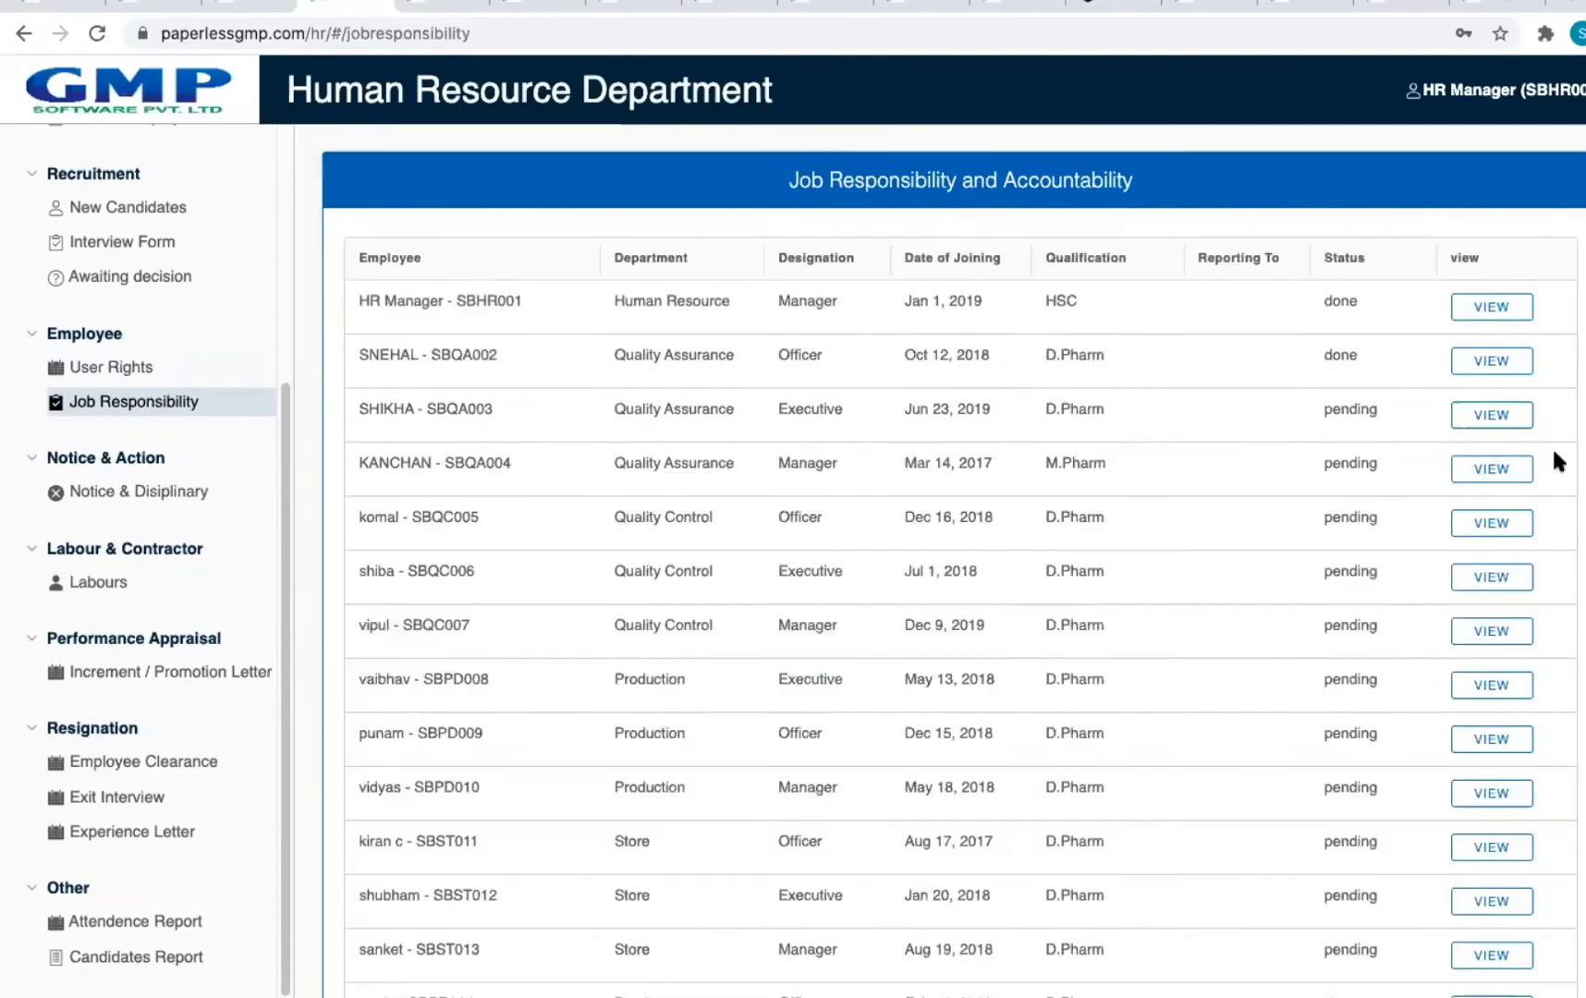
pyautogui.click(1494, 422)
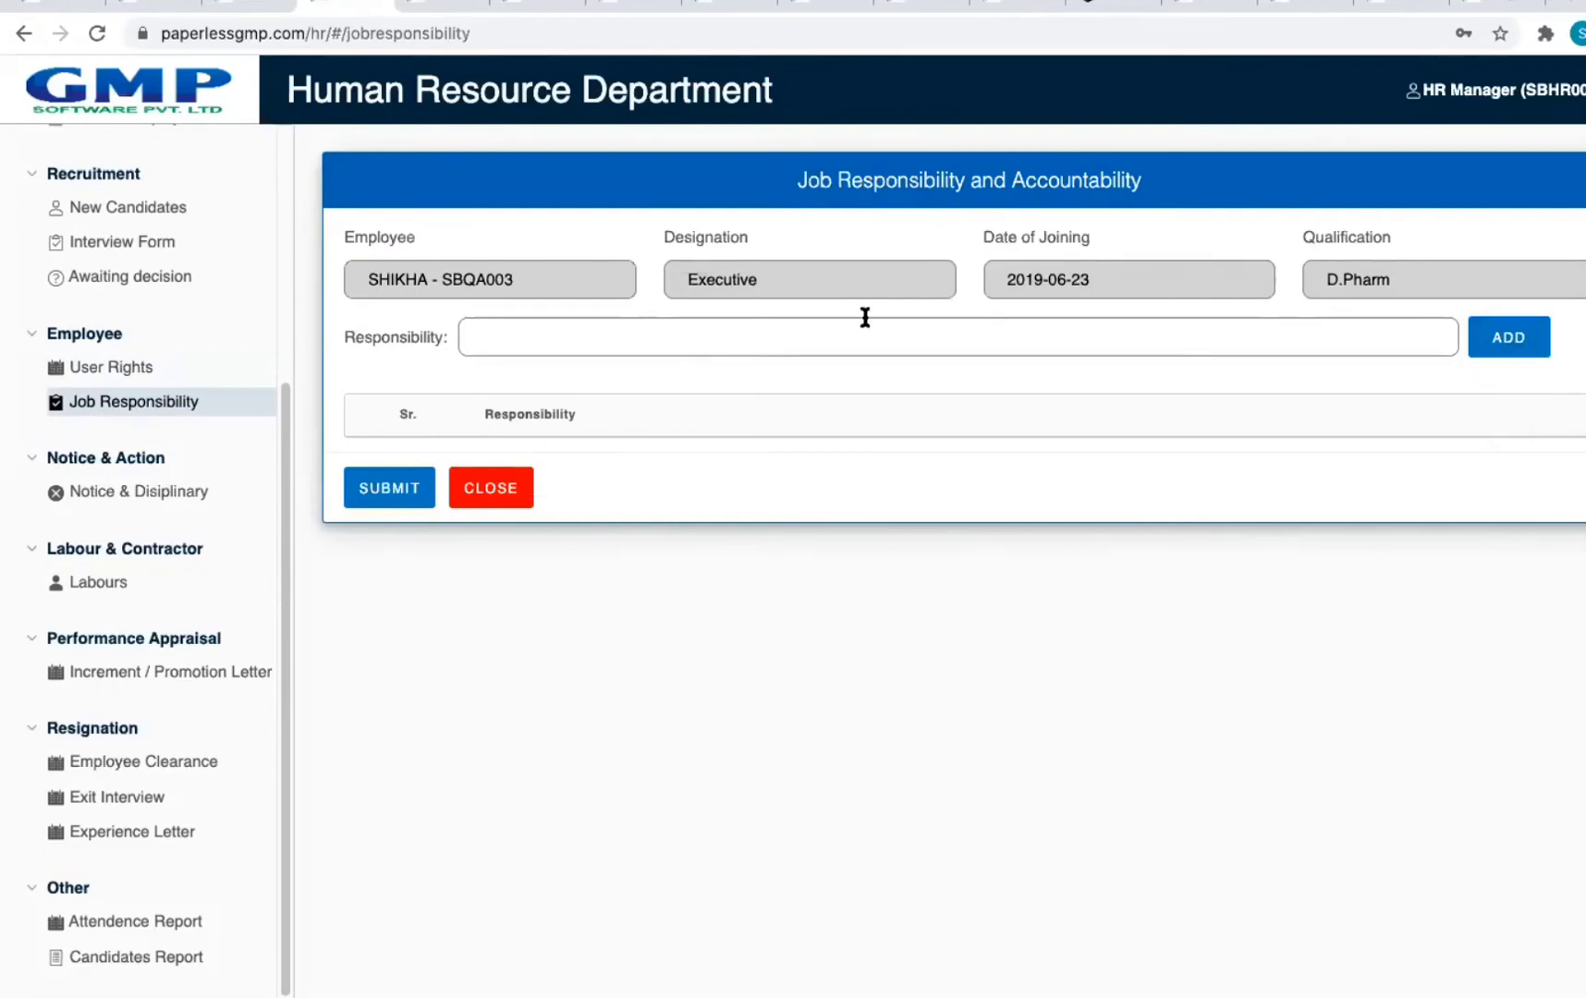
pyautogui.click(688, 338)
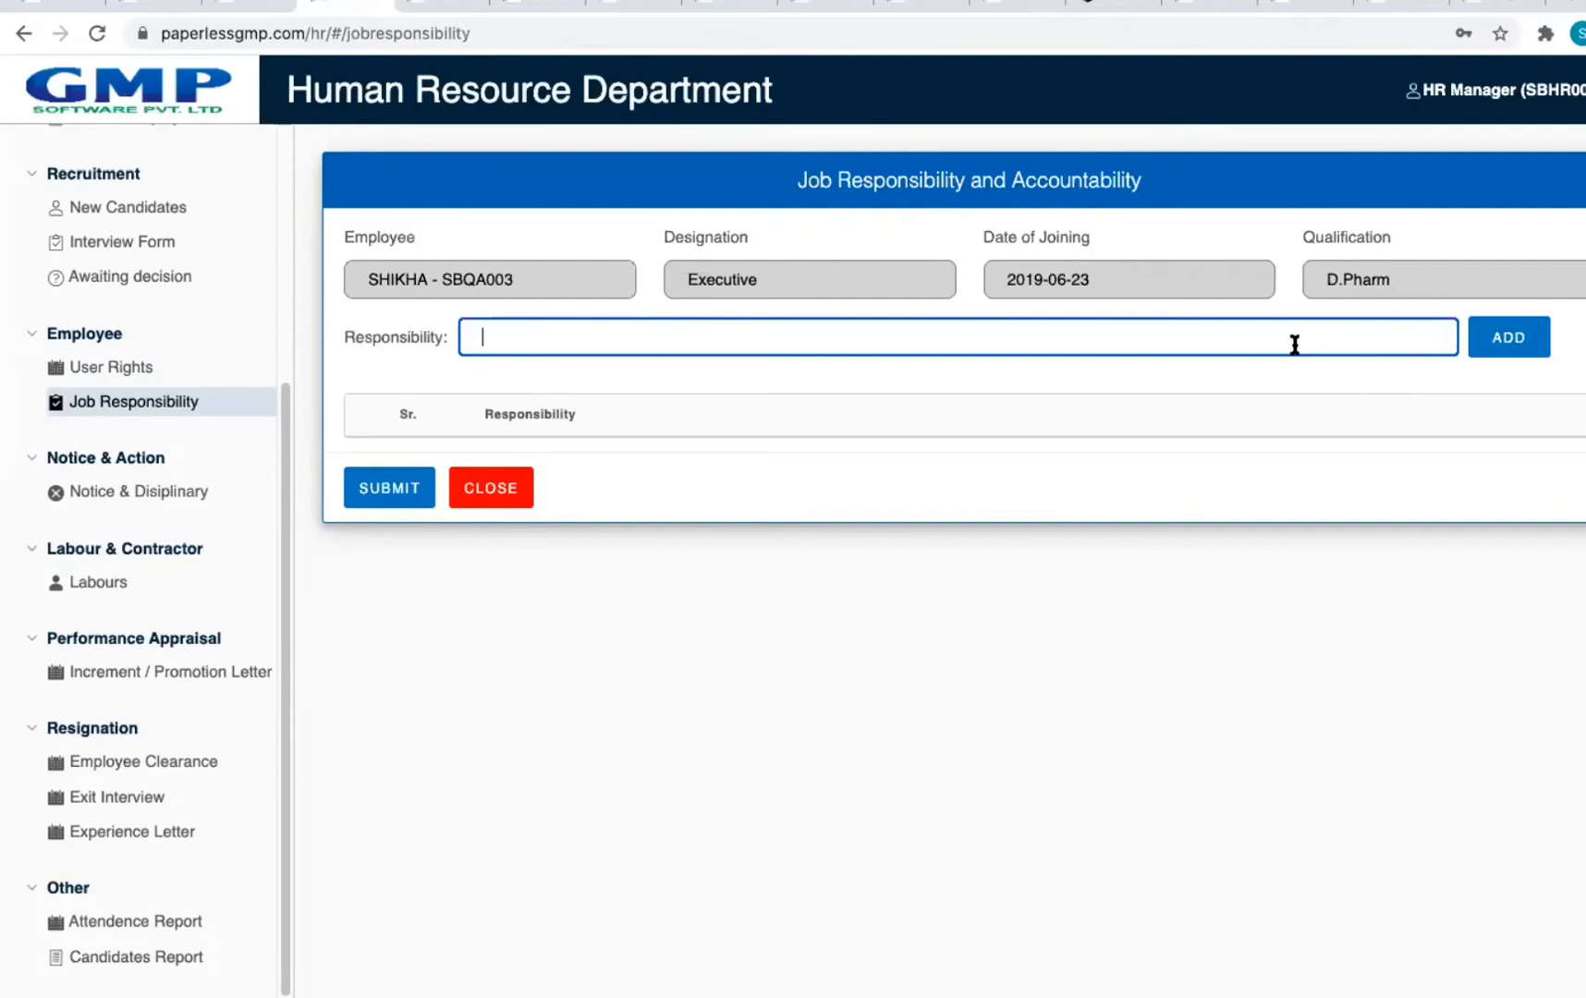
pyautogui.write('THAETHTH')
pyautogui.click(1496, 338)
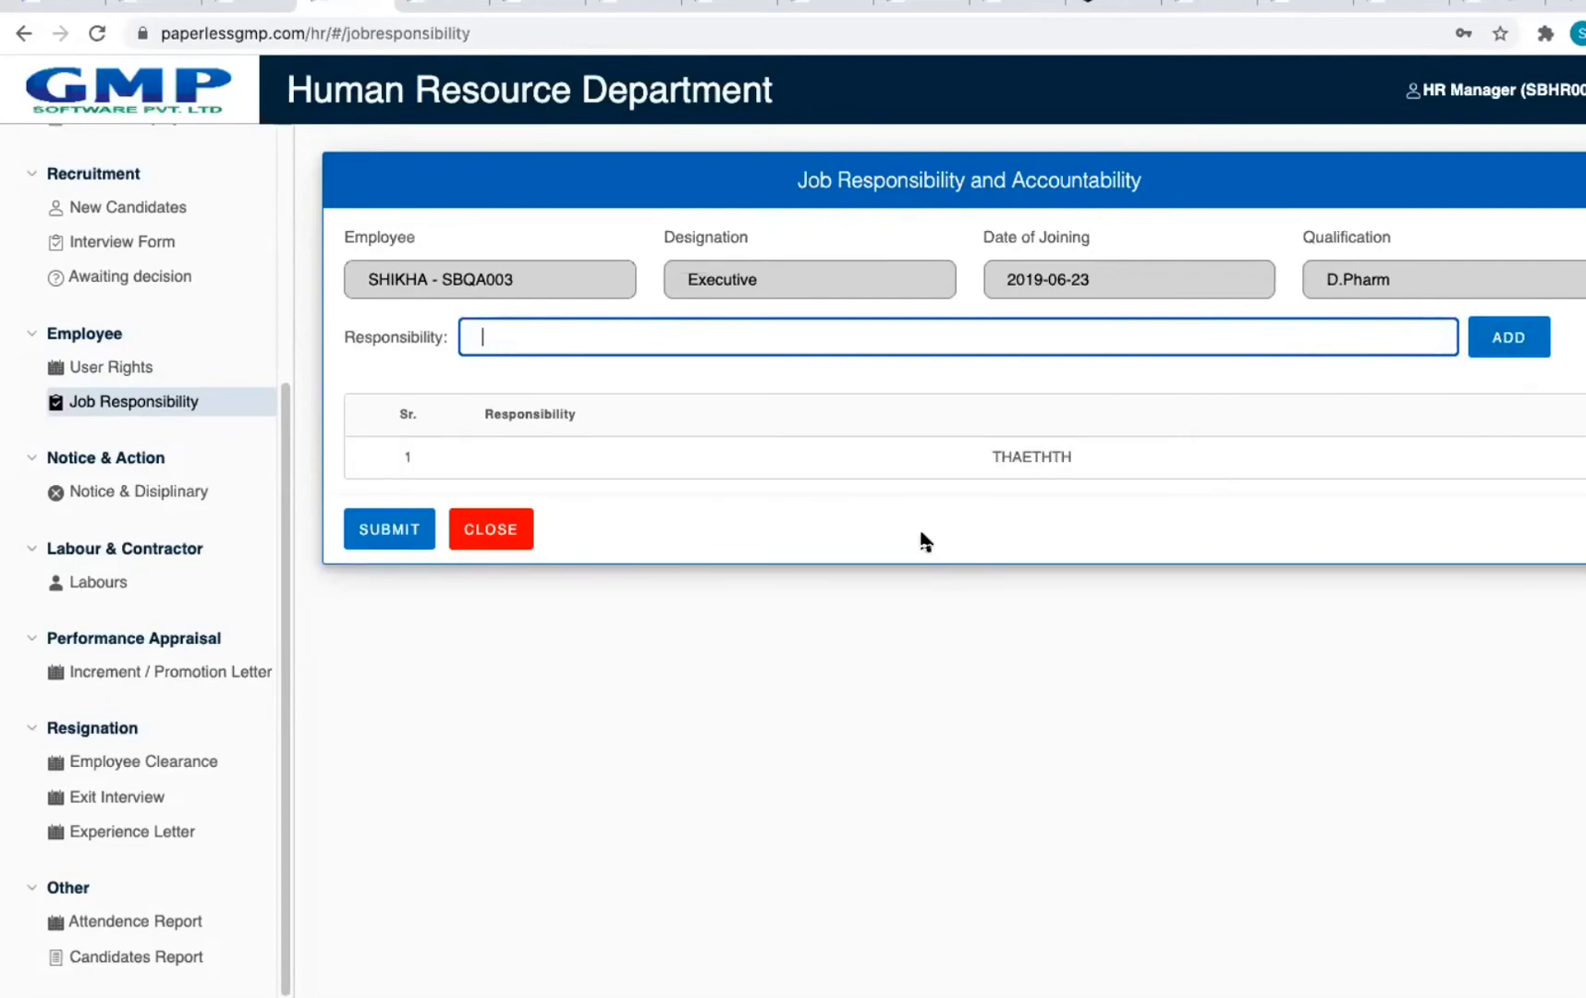
pyautogui.click(503, 527)
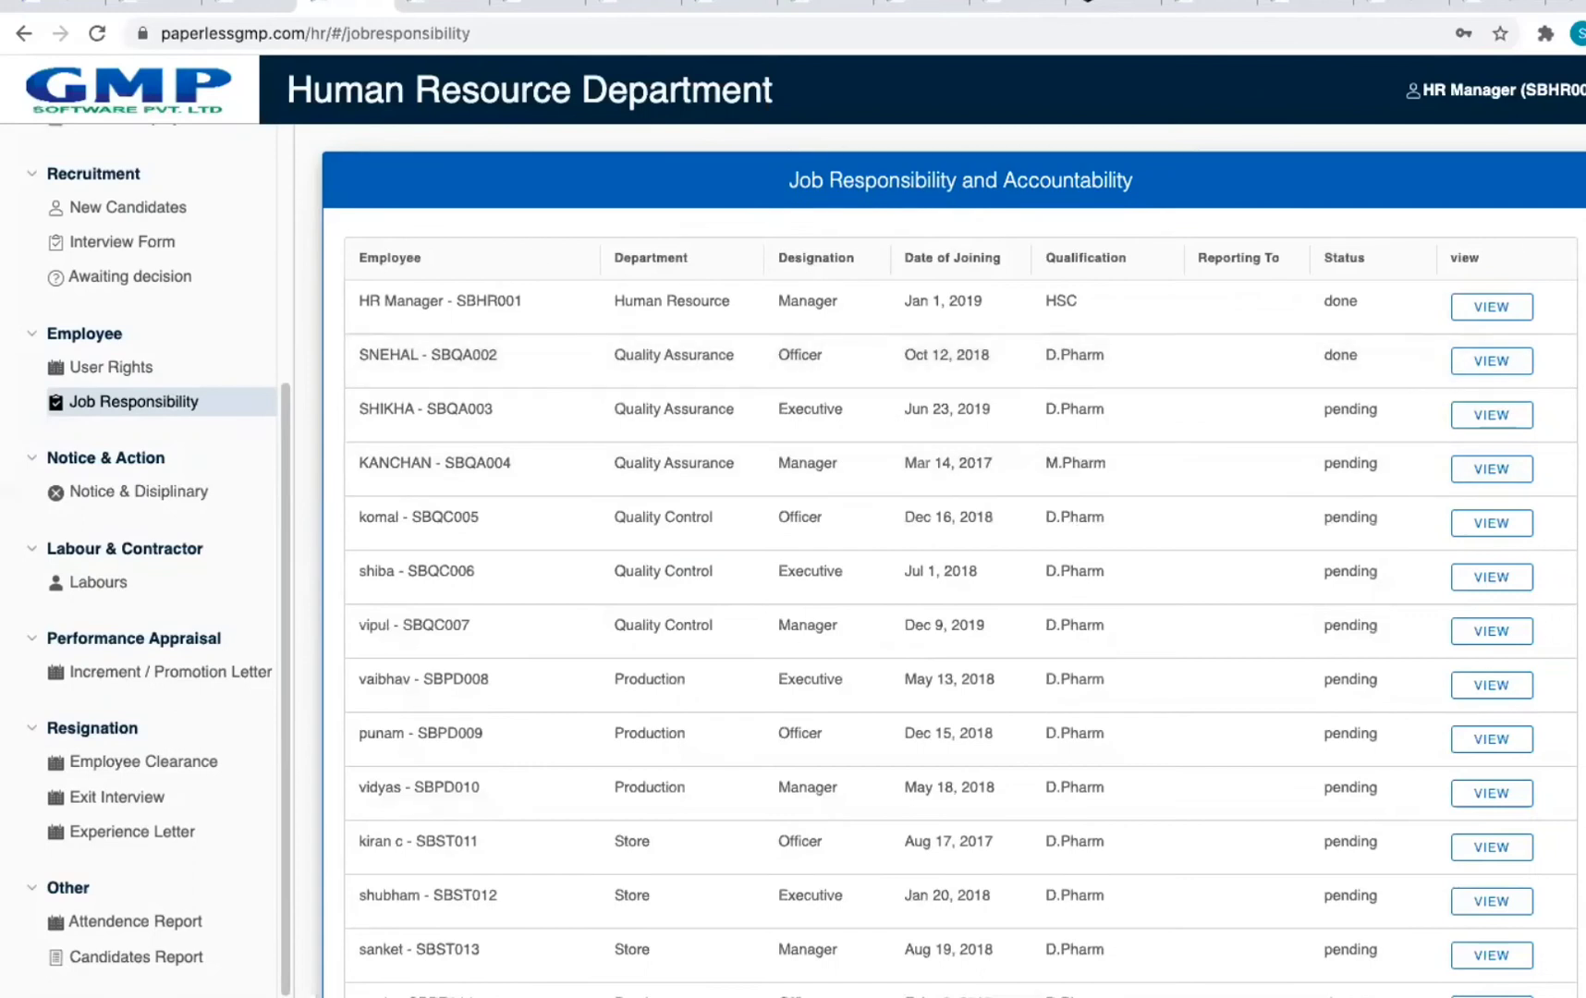
pyautogui.click(22, 37)
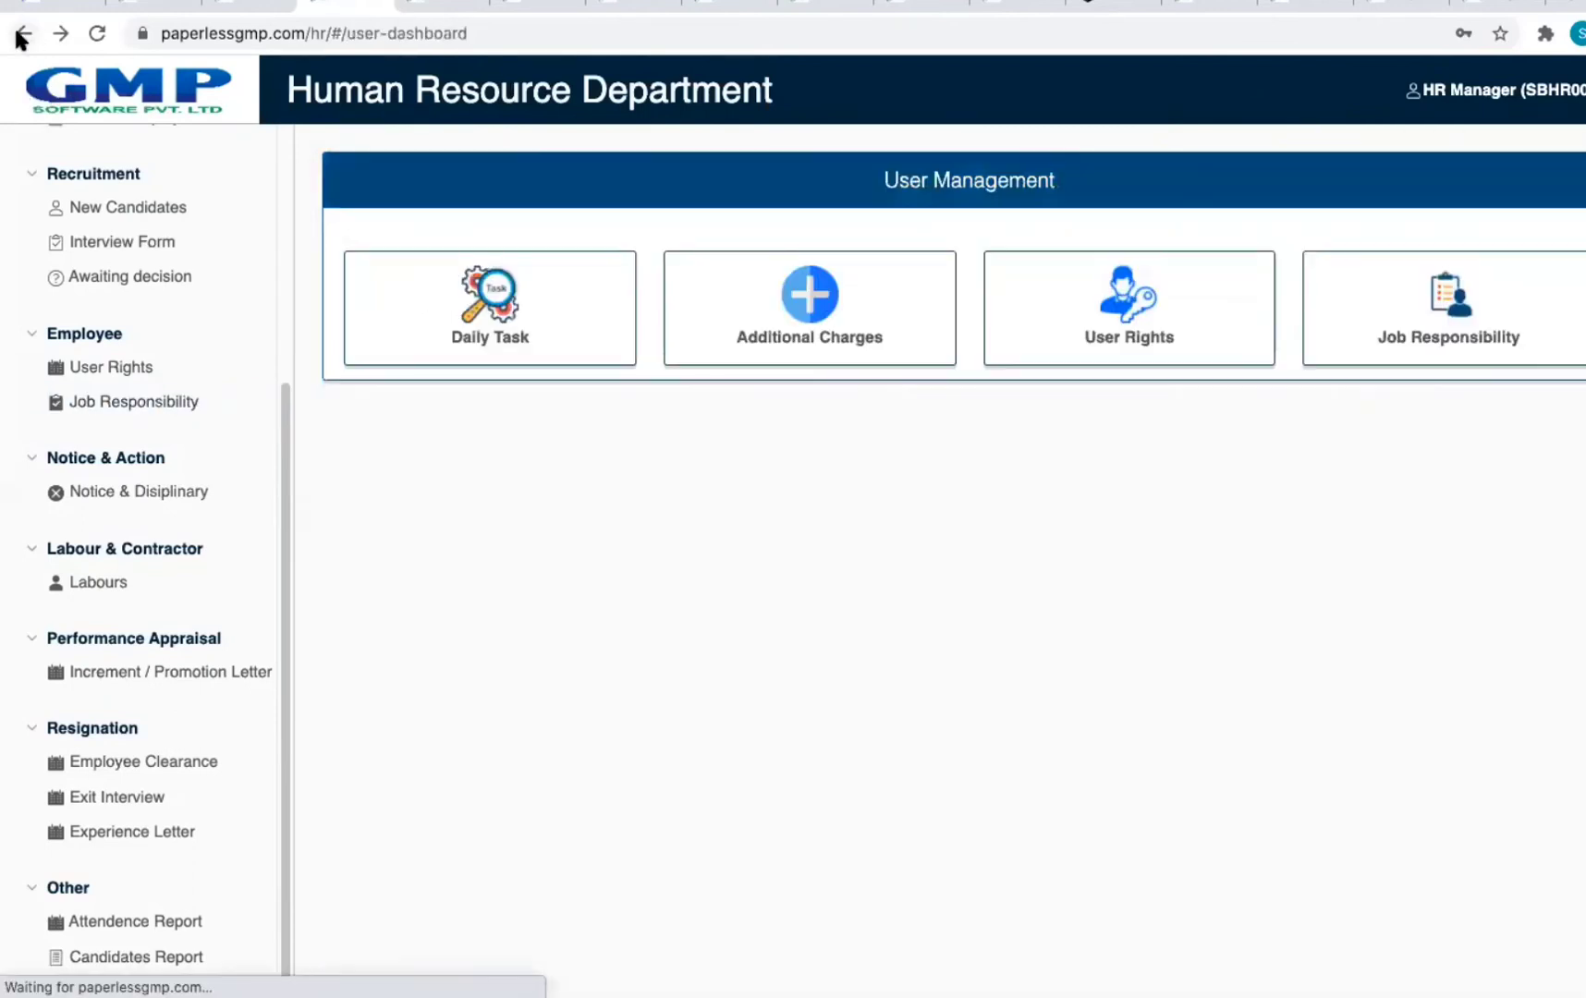
# Step: Browse the list of current employees and return to the HR dashboard
pyautogui.click(20, 37)
pyautogui.click(21, 37)
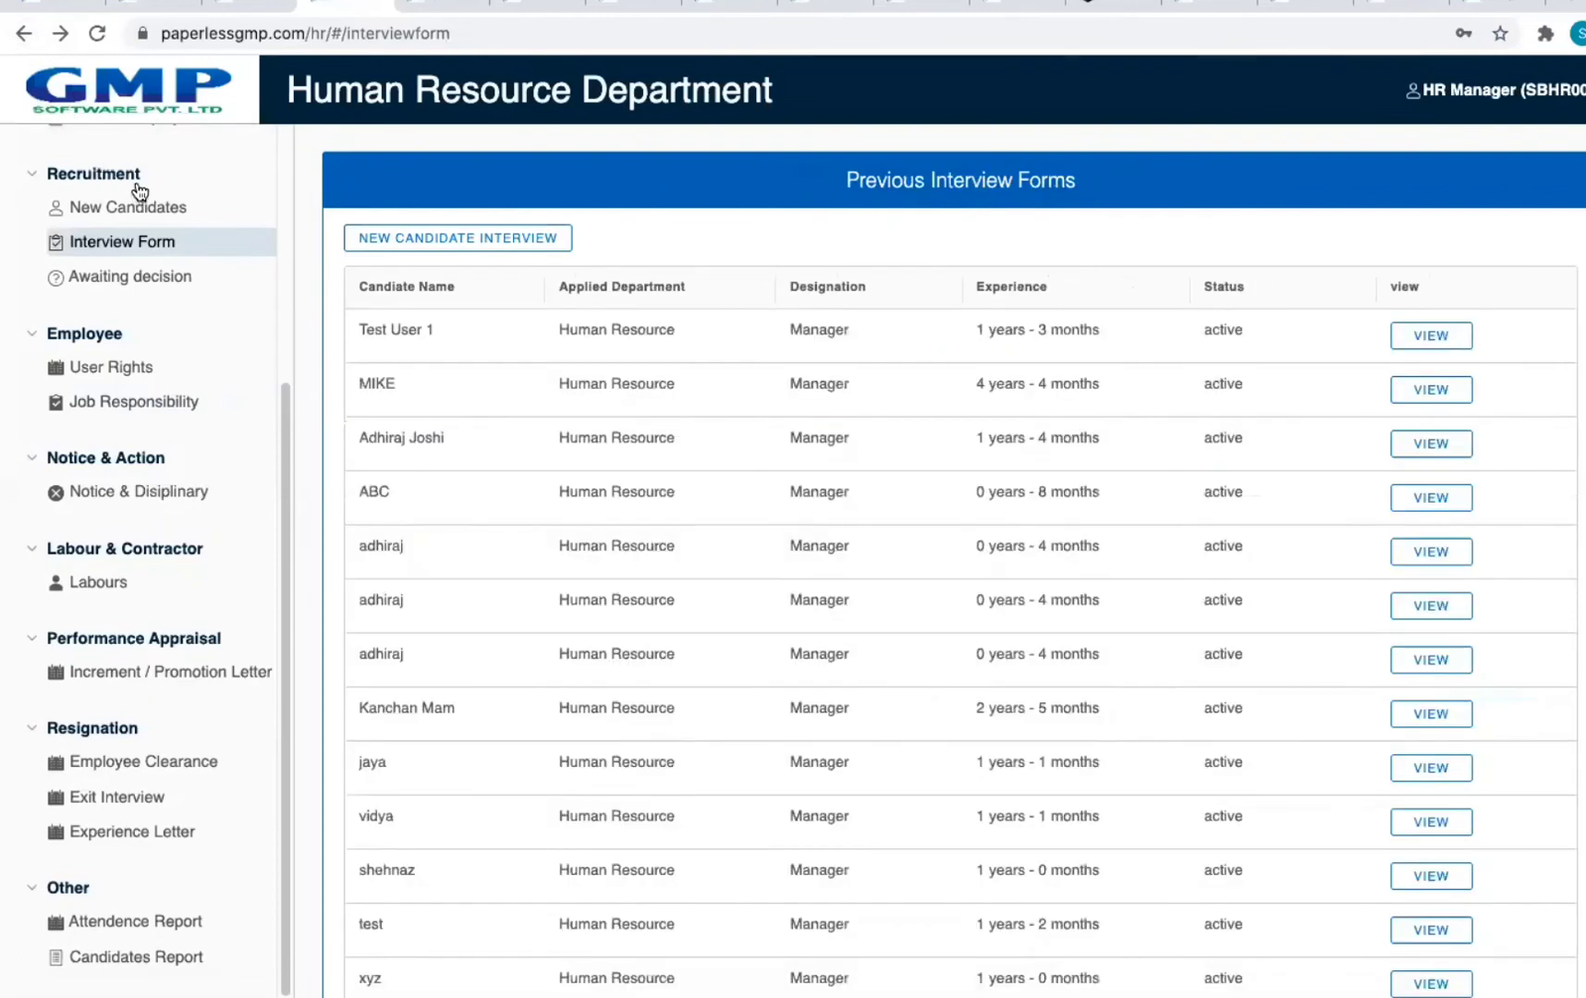
pyautogui.scroll(-3, 1051, 248)
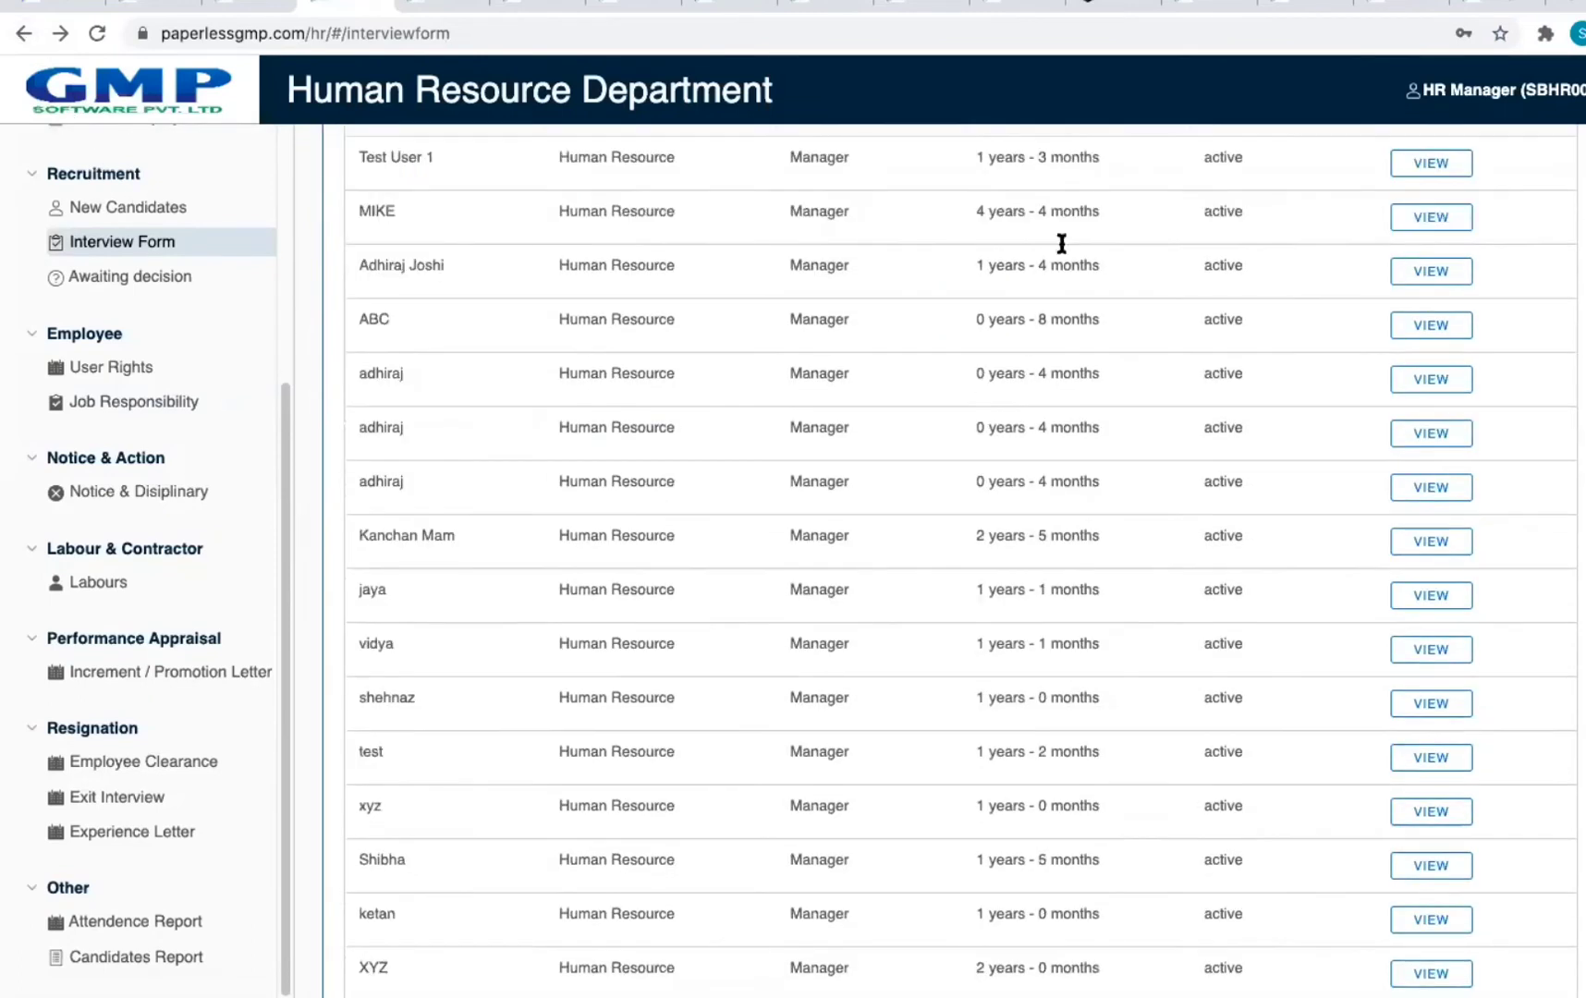
pyautogui.click(137, 130)
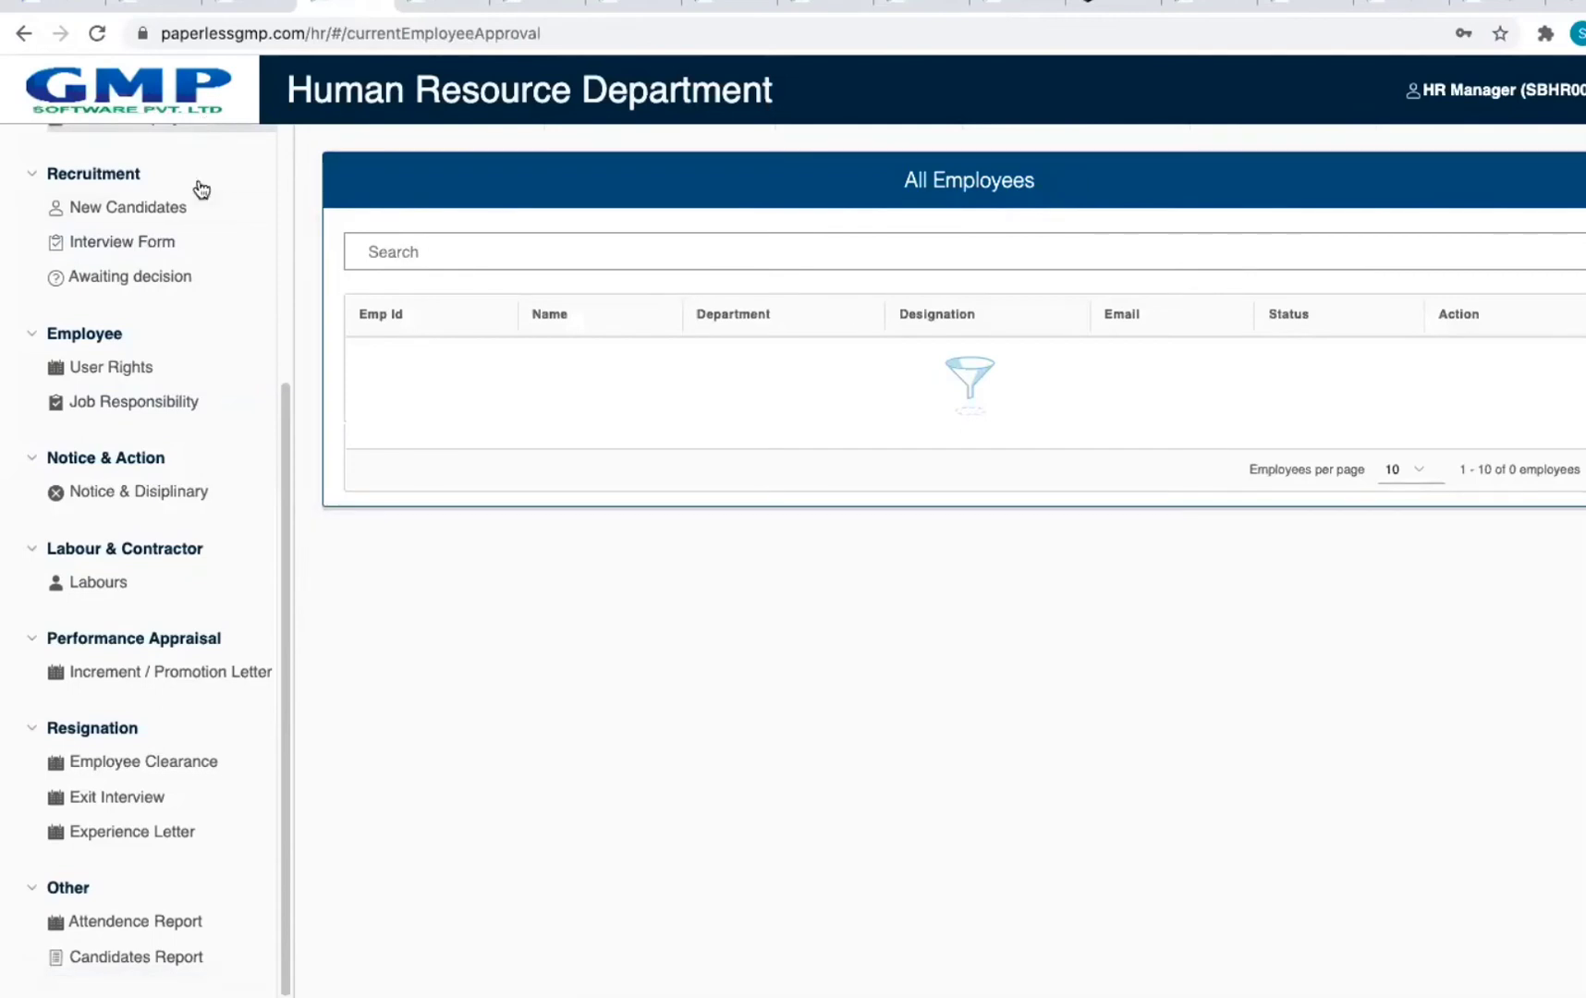
pyautogui.moveTo(279, 386); pyautogui.dragTo(309, 129)
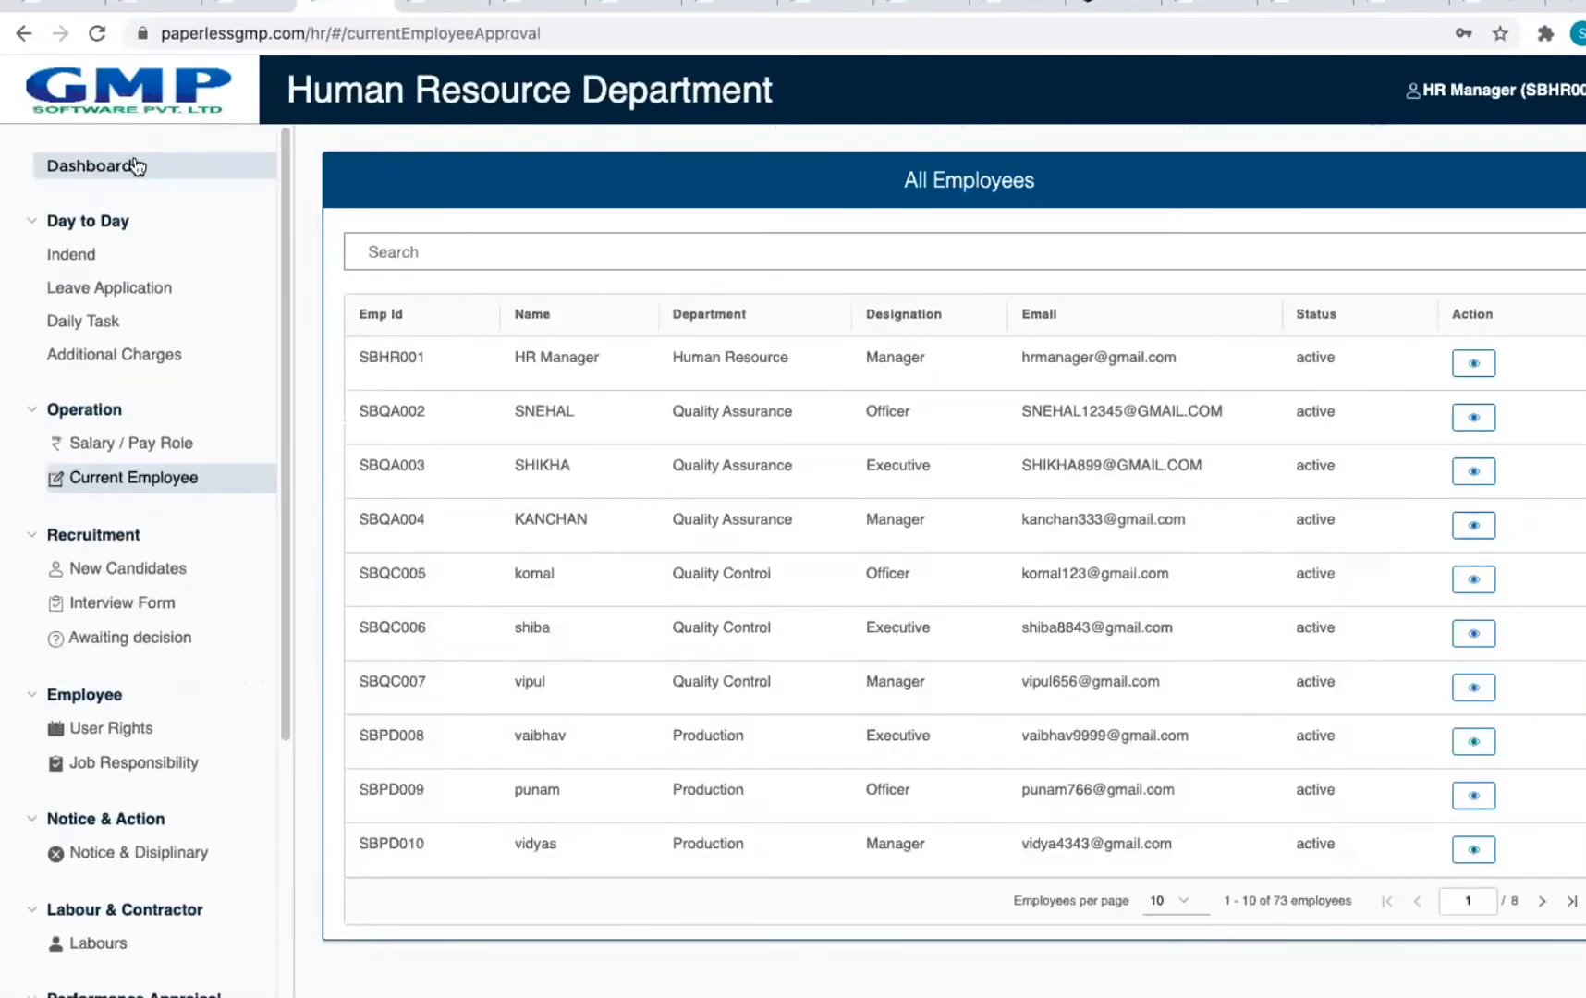
pyautogui.click(137, 164)
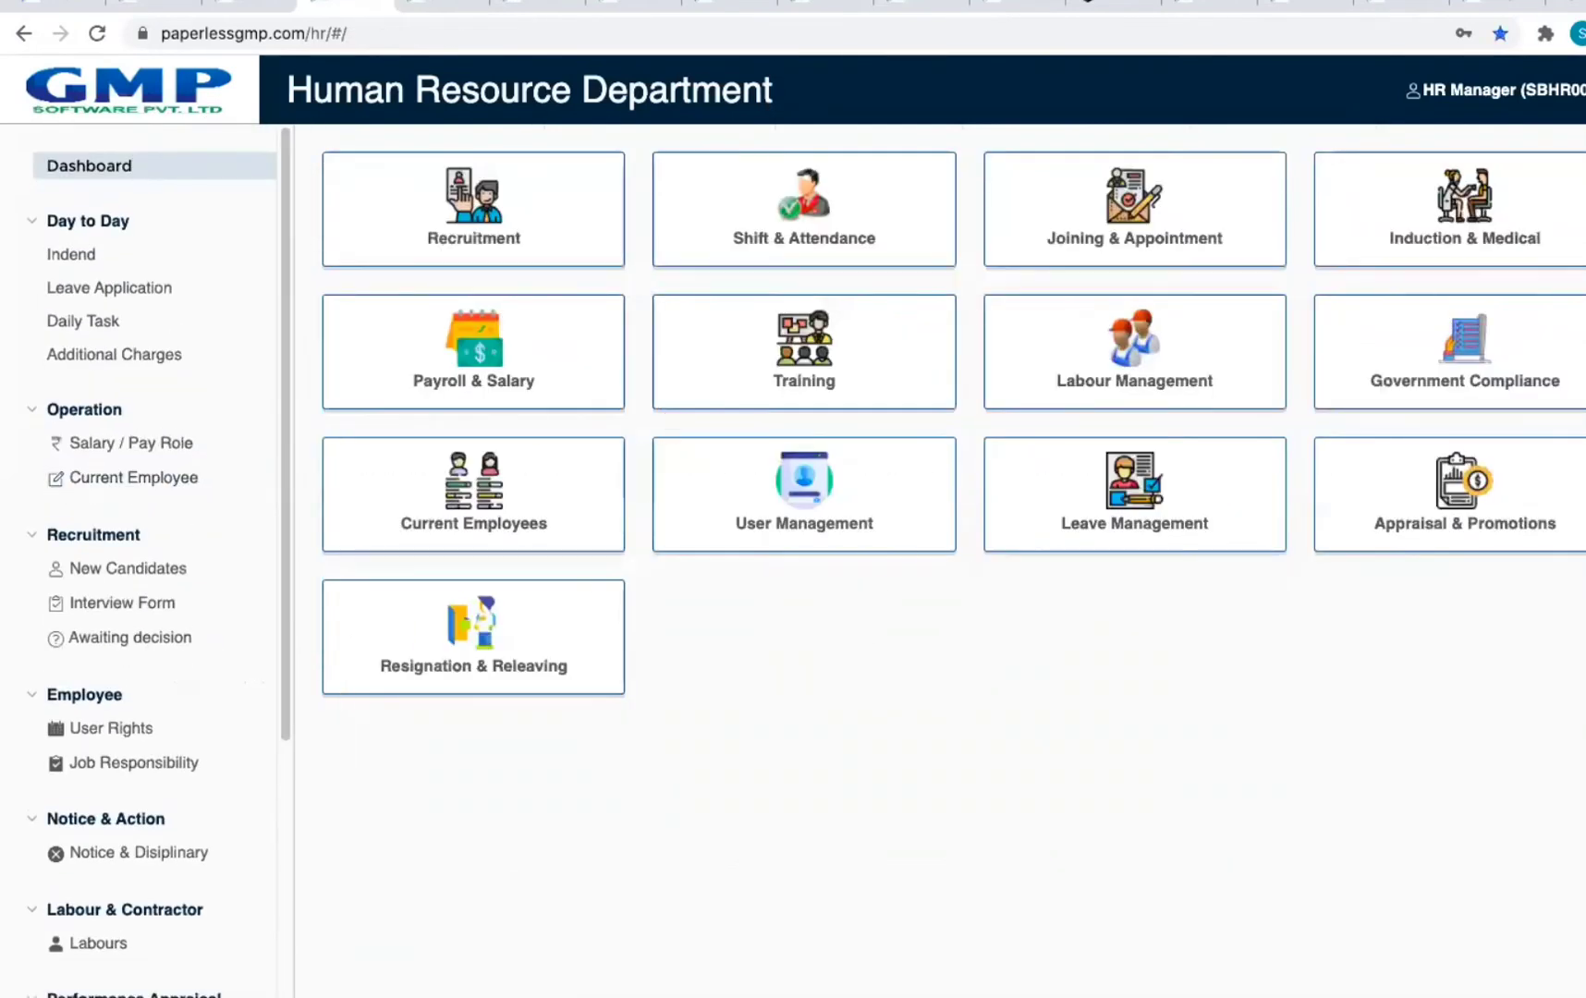
# Step: Log out and log back in to the Human Resource department
pyautogui.click(1545, 104)
pyautogui.click(1489, 188)
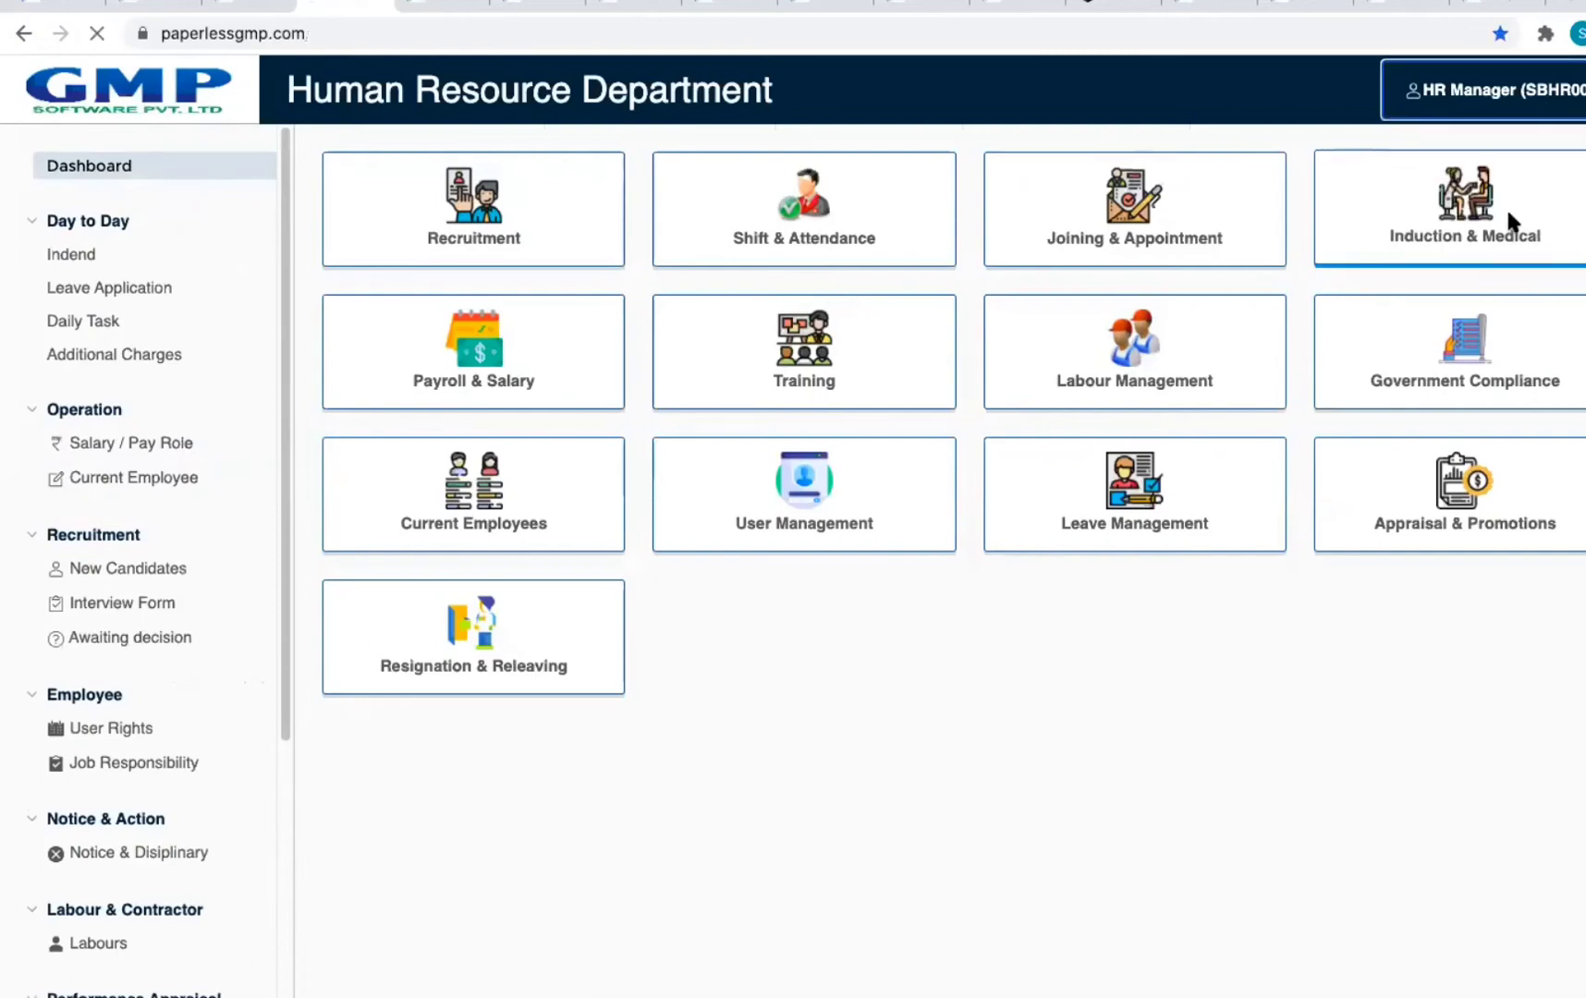
pyautogui.click(1006, 358)
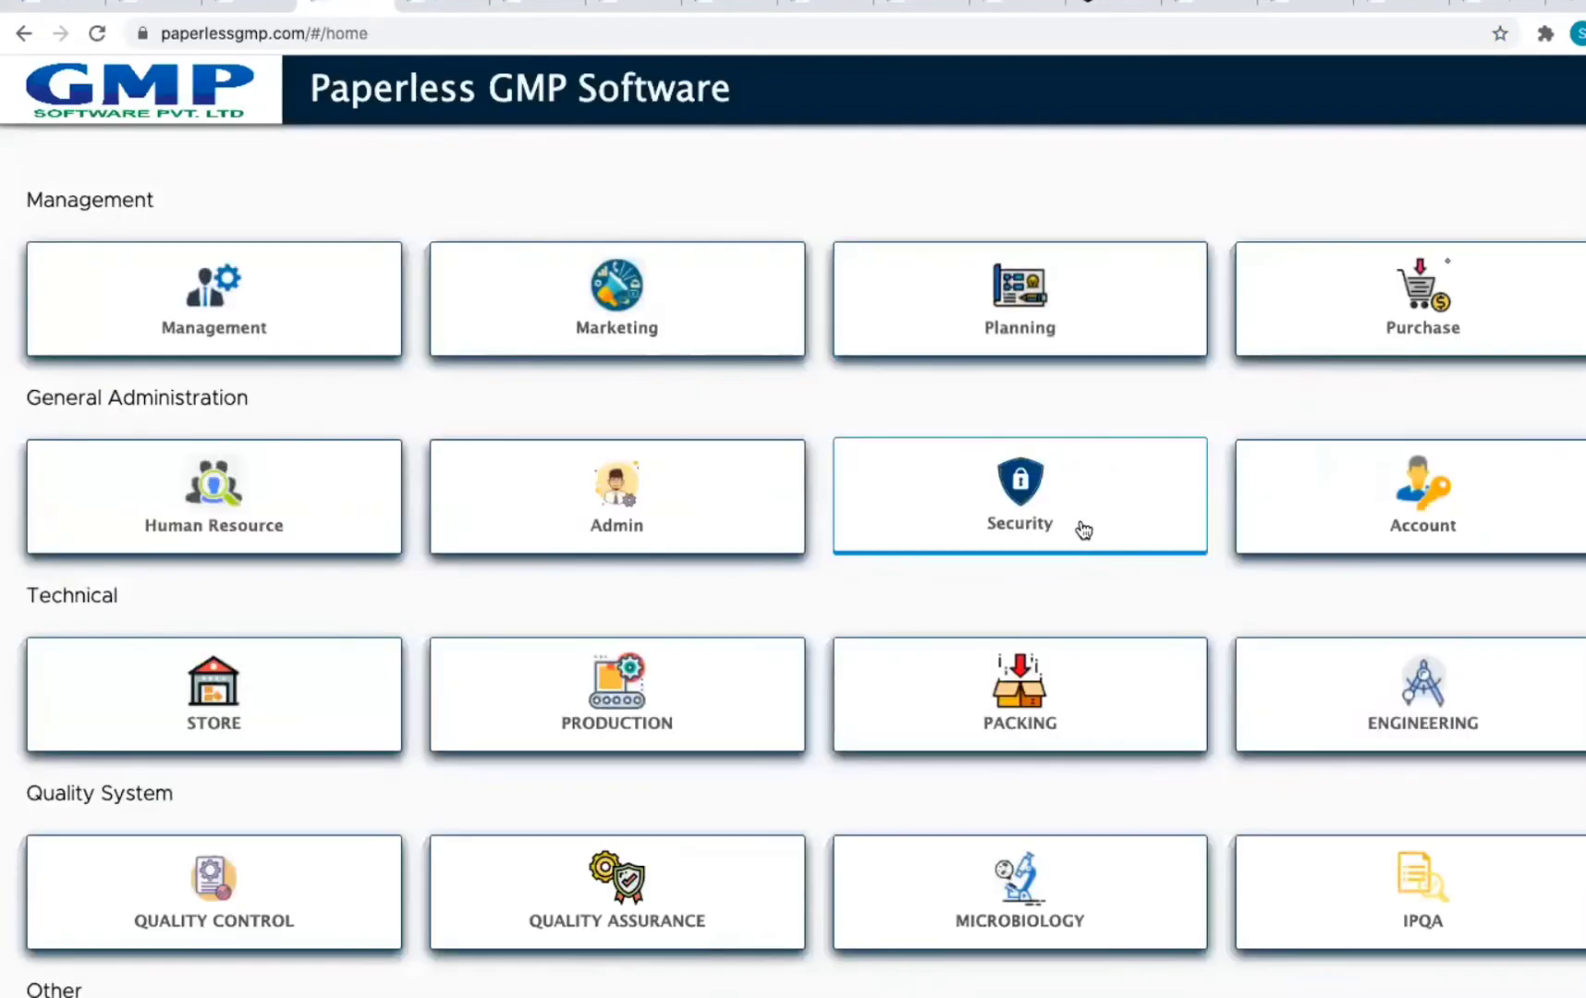
pyautogui.click(311, 547)
pyautogui.click(1401, 698)
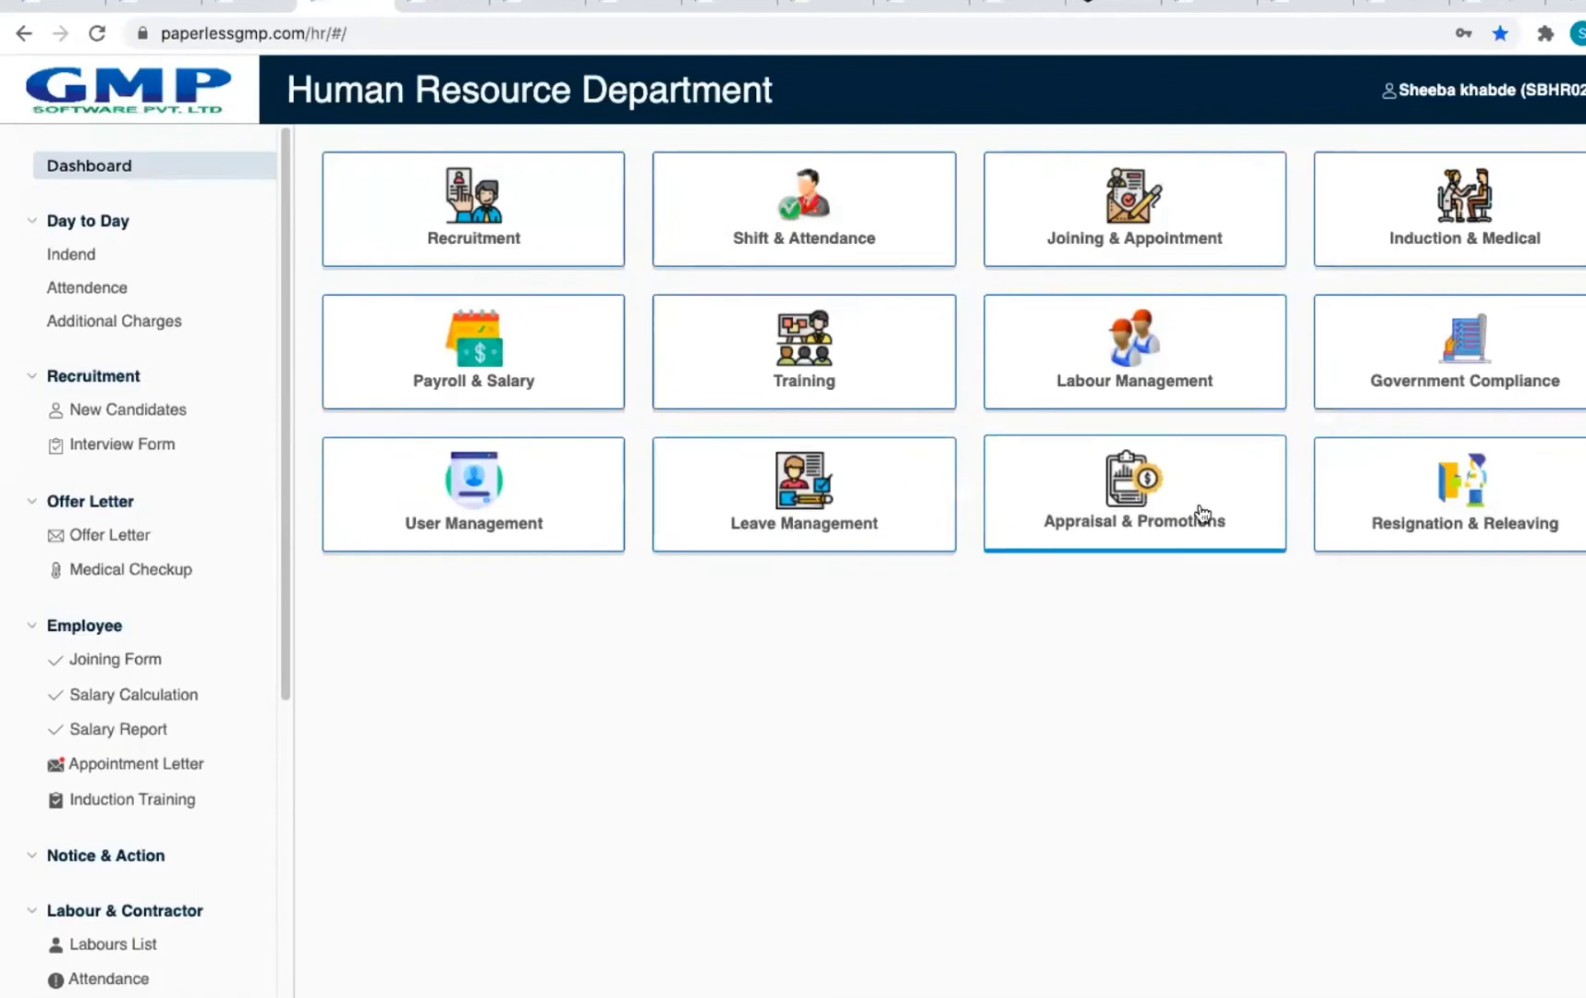
# Step: Review the first resignation request in Resignation & Releaving, then return to the acceptance page
pyautogui.click(1493, 521)
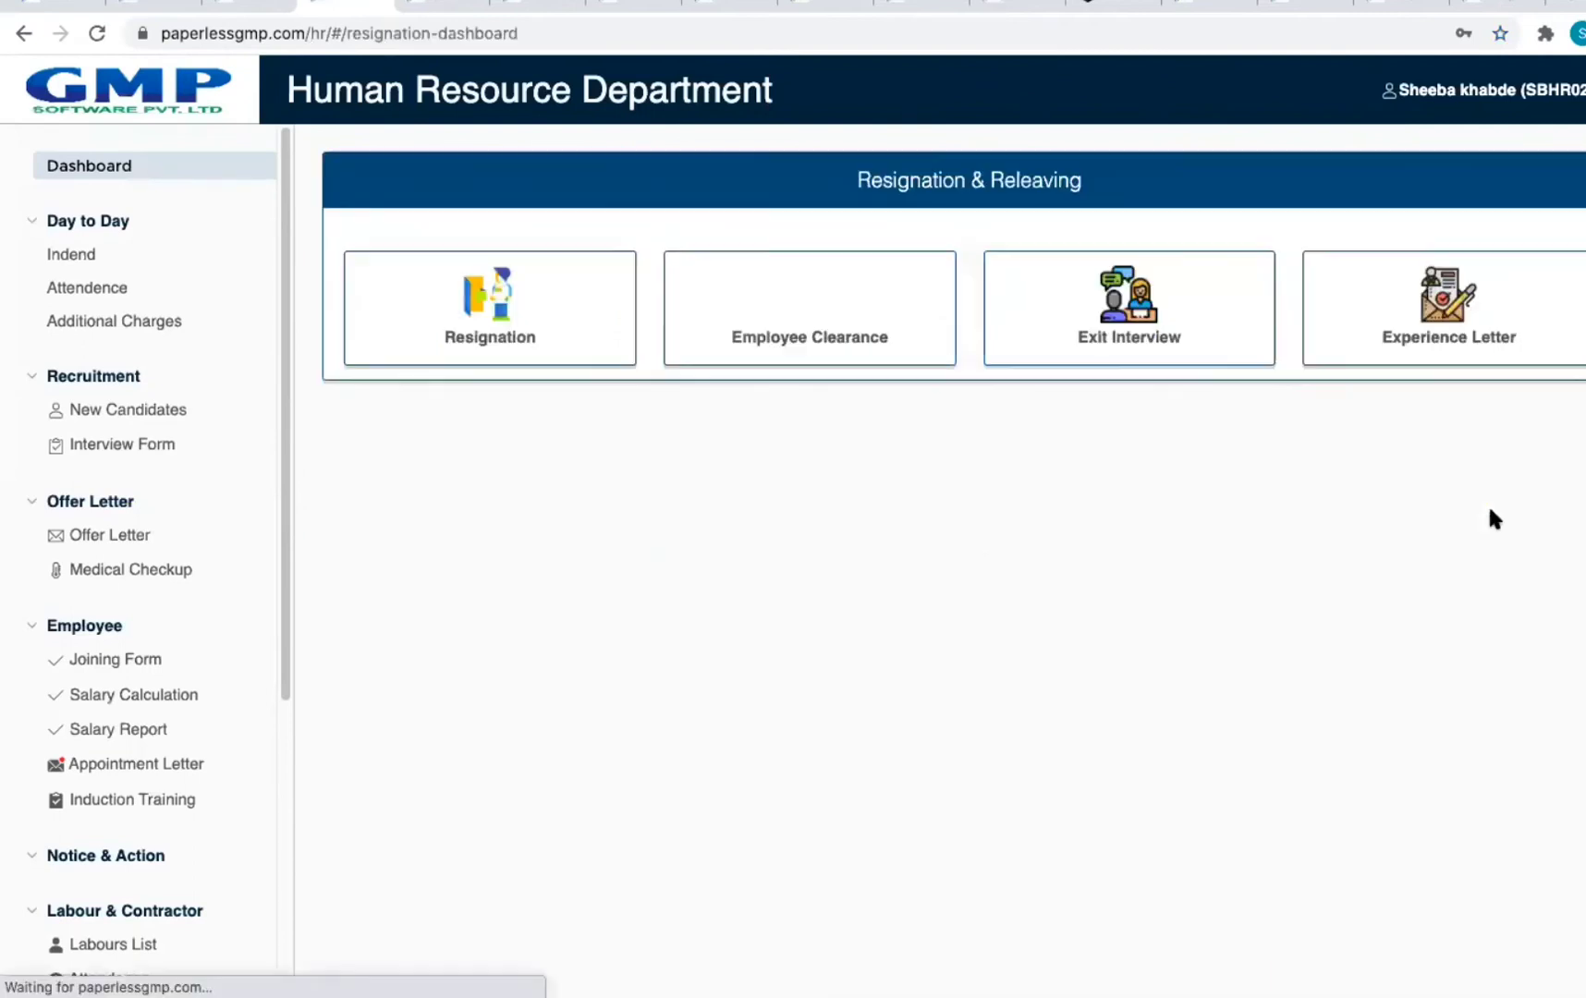
pyautogui.click(506, 354)
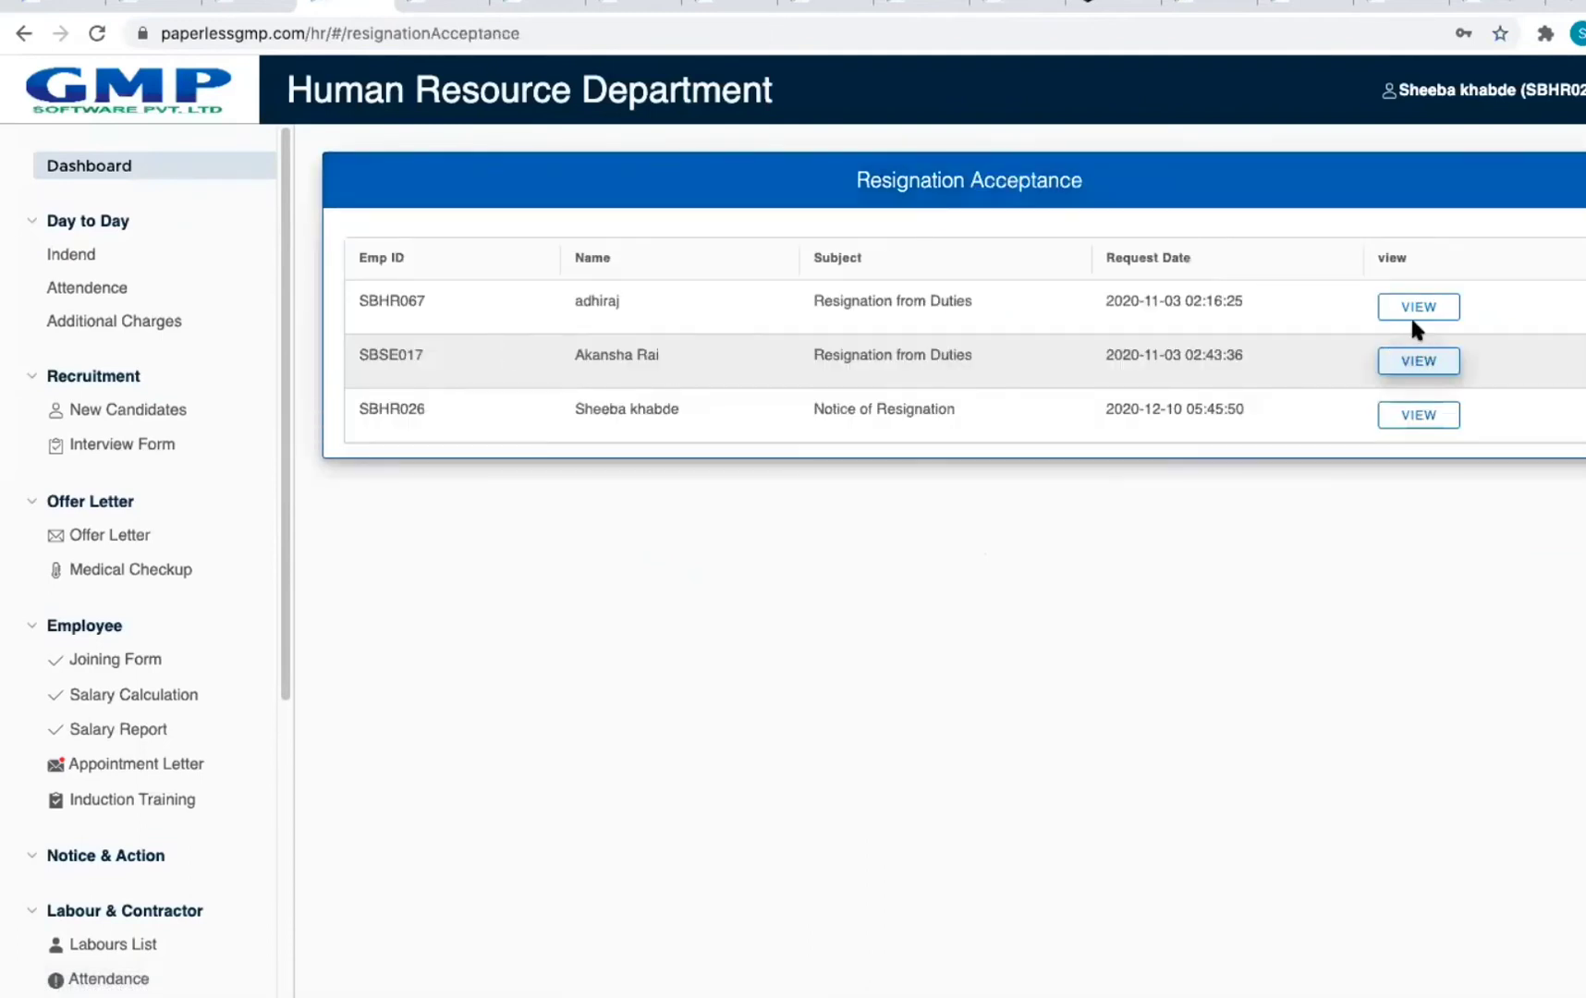
pyautogui.click(1419, 308)
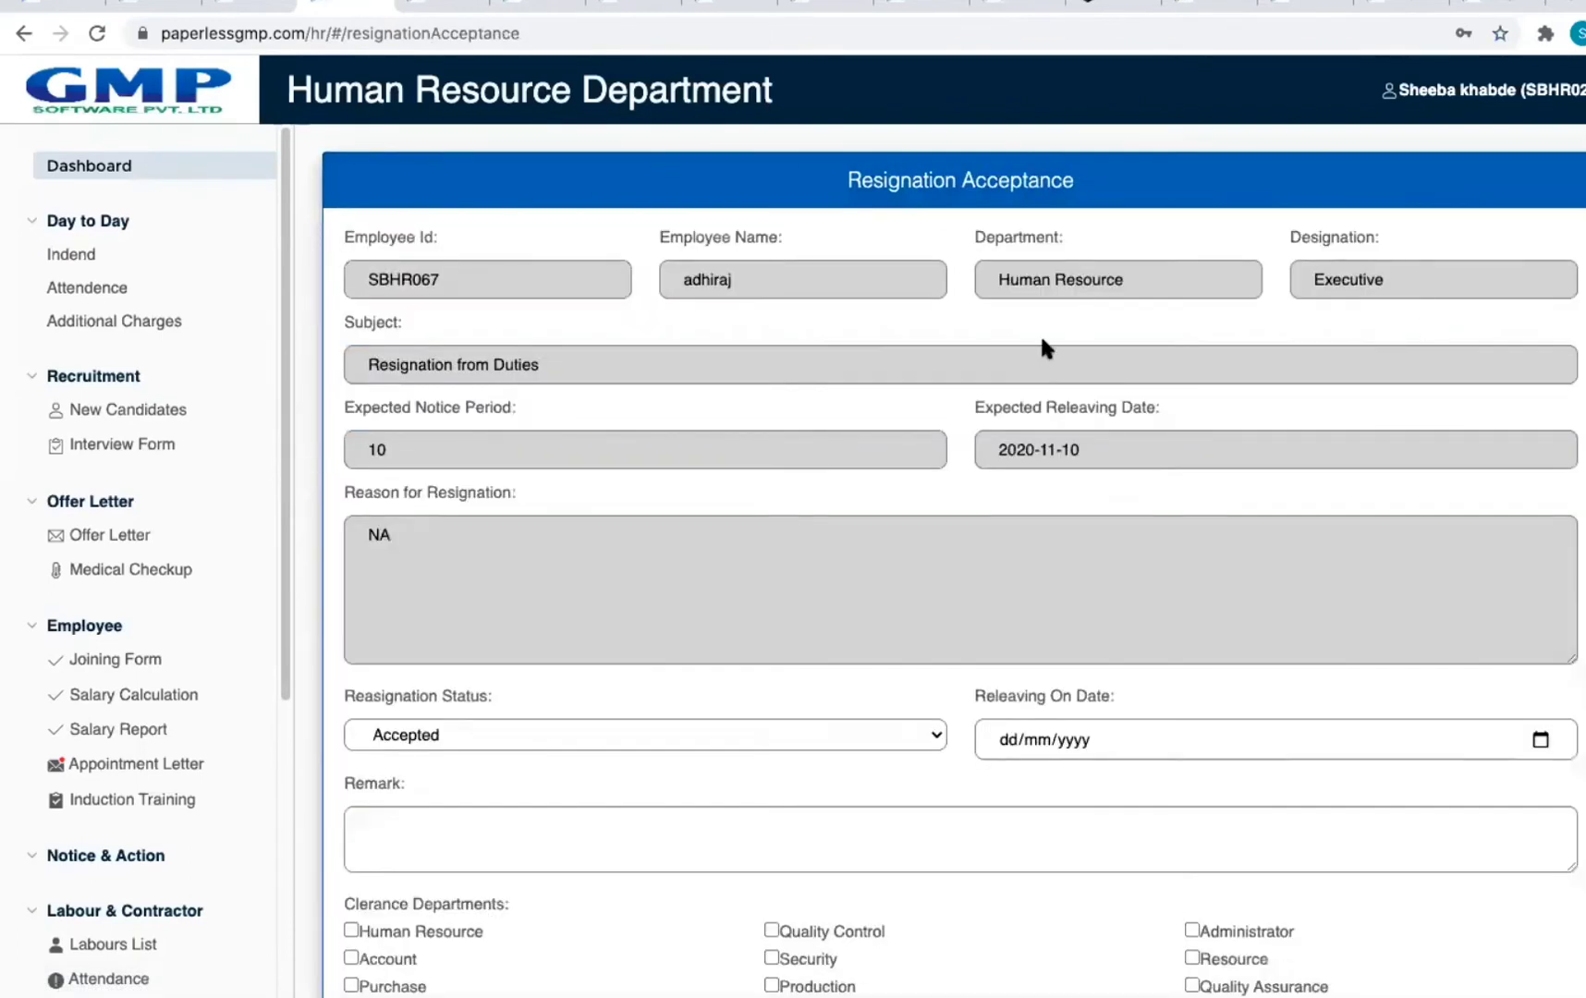
pyautogui.click(1576, 119)
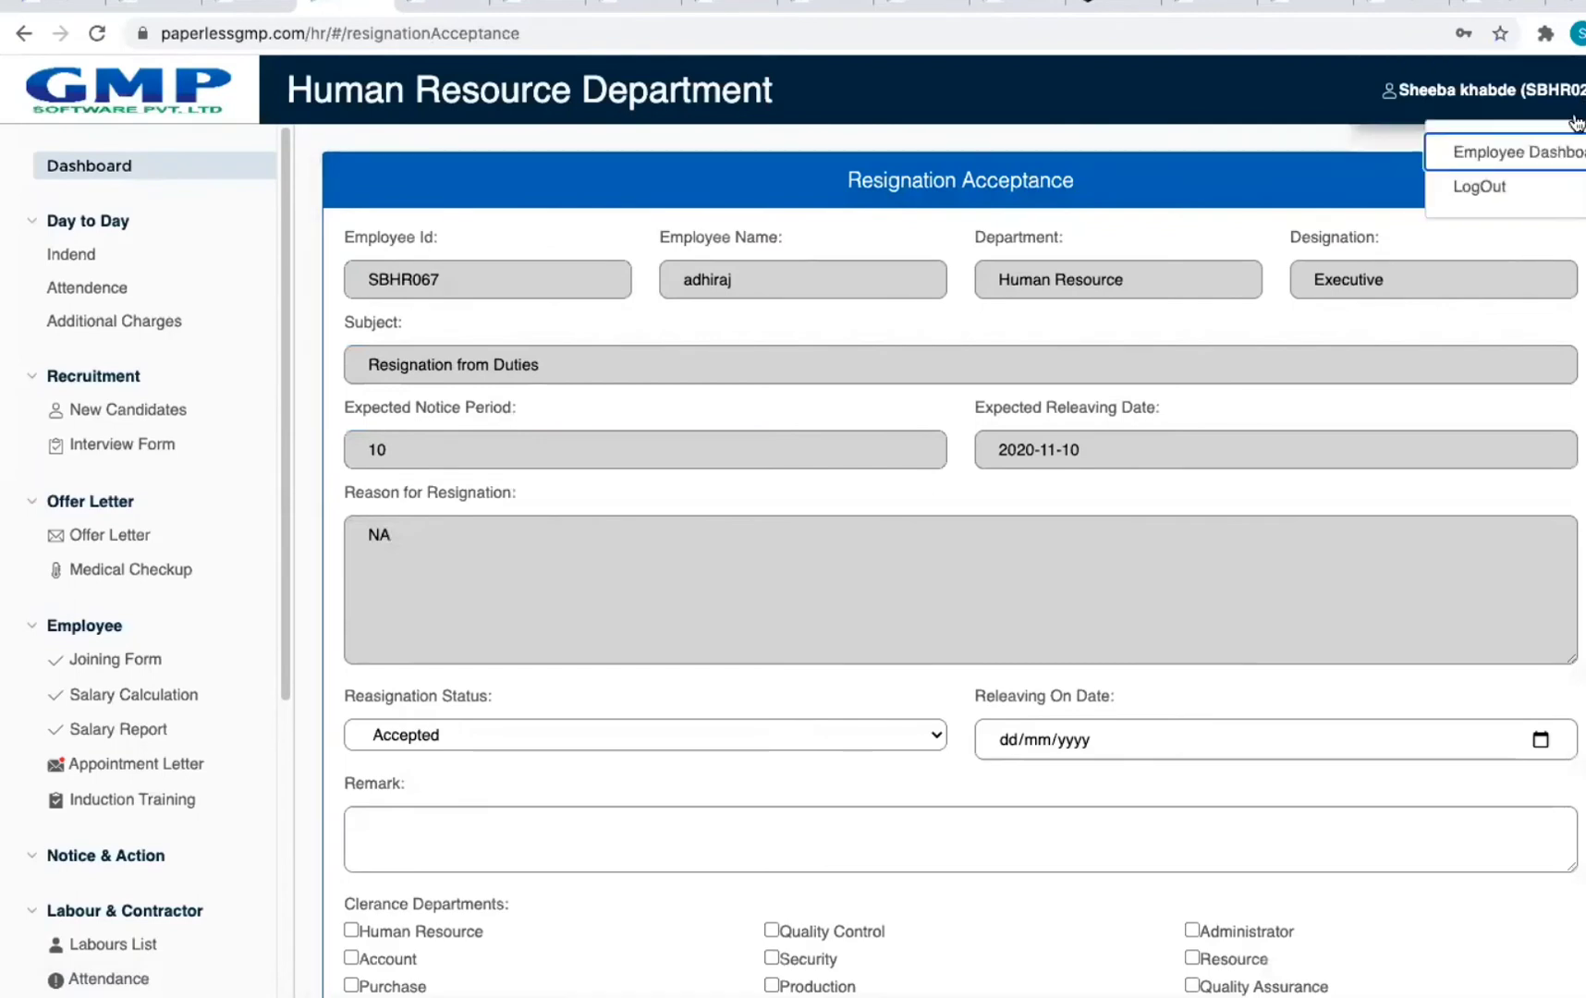
pyautogui.click(1520, 159)
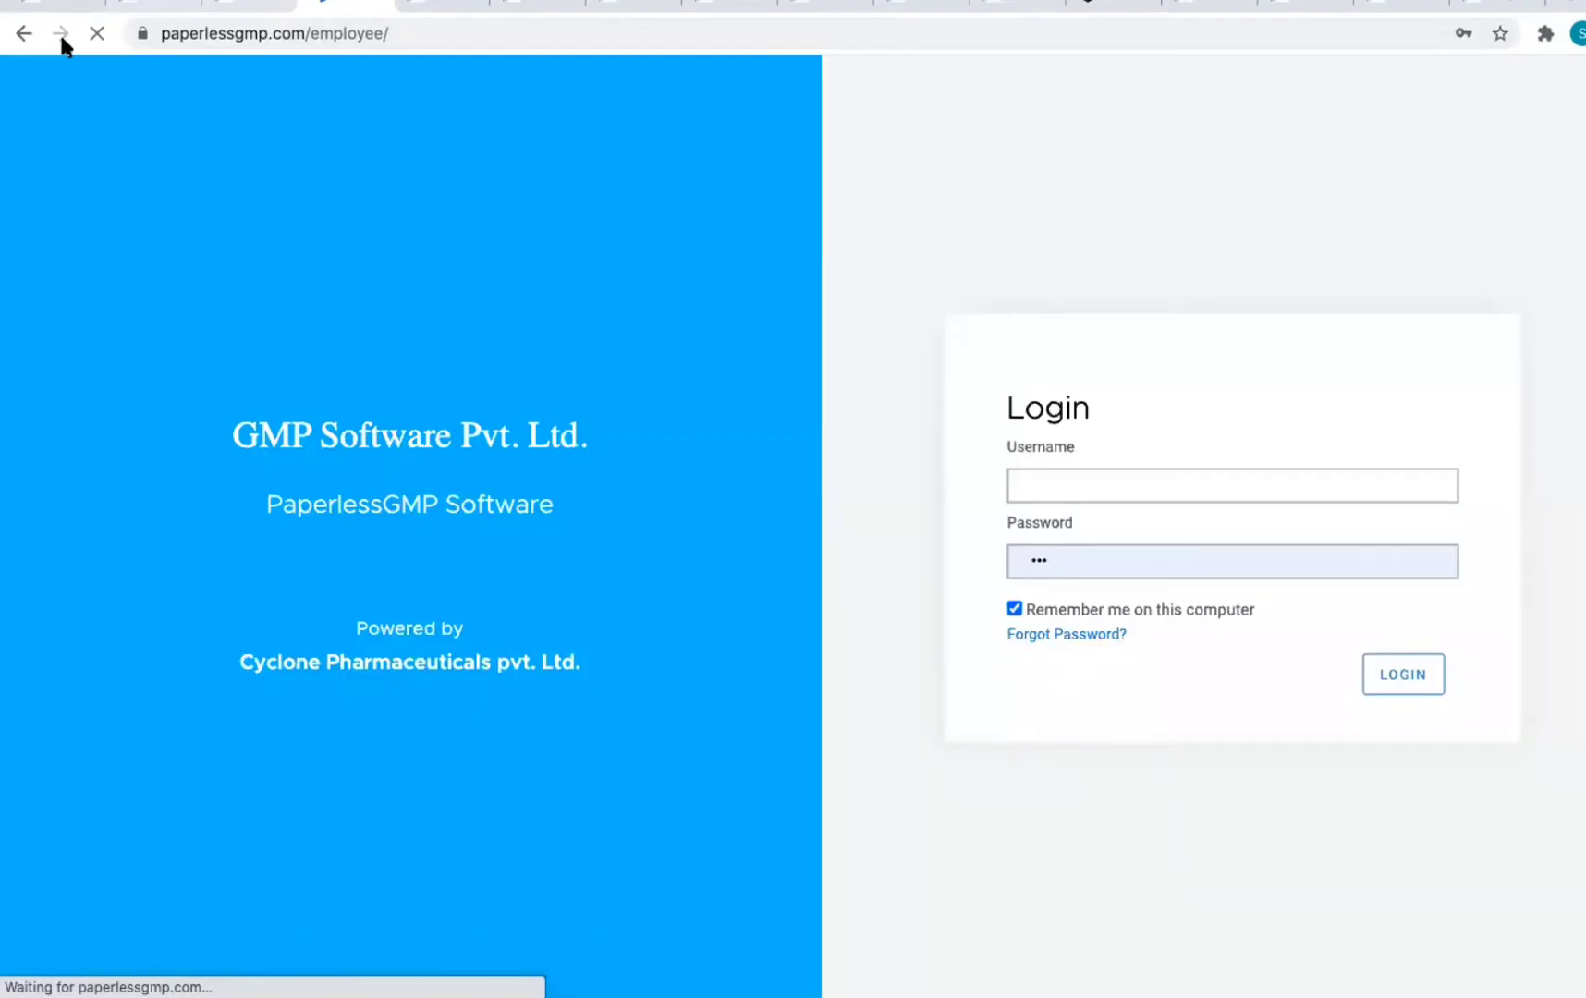
pyautogui.click(24, 33)
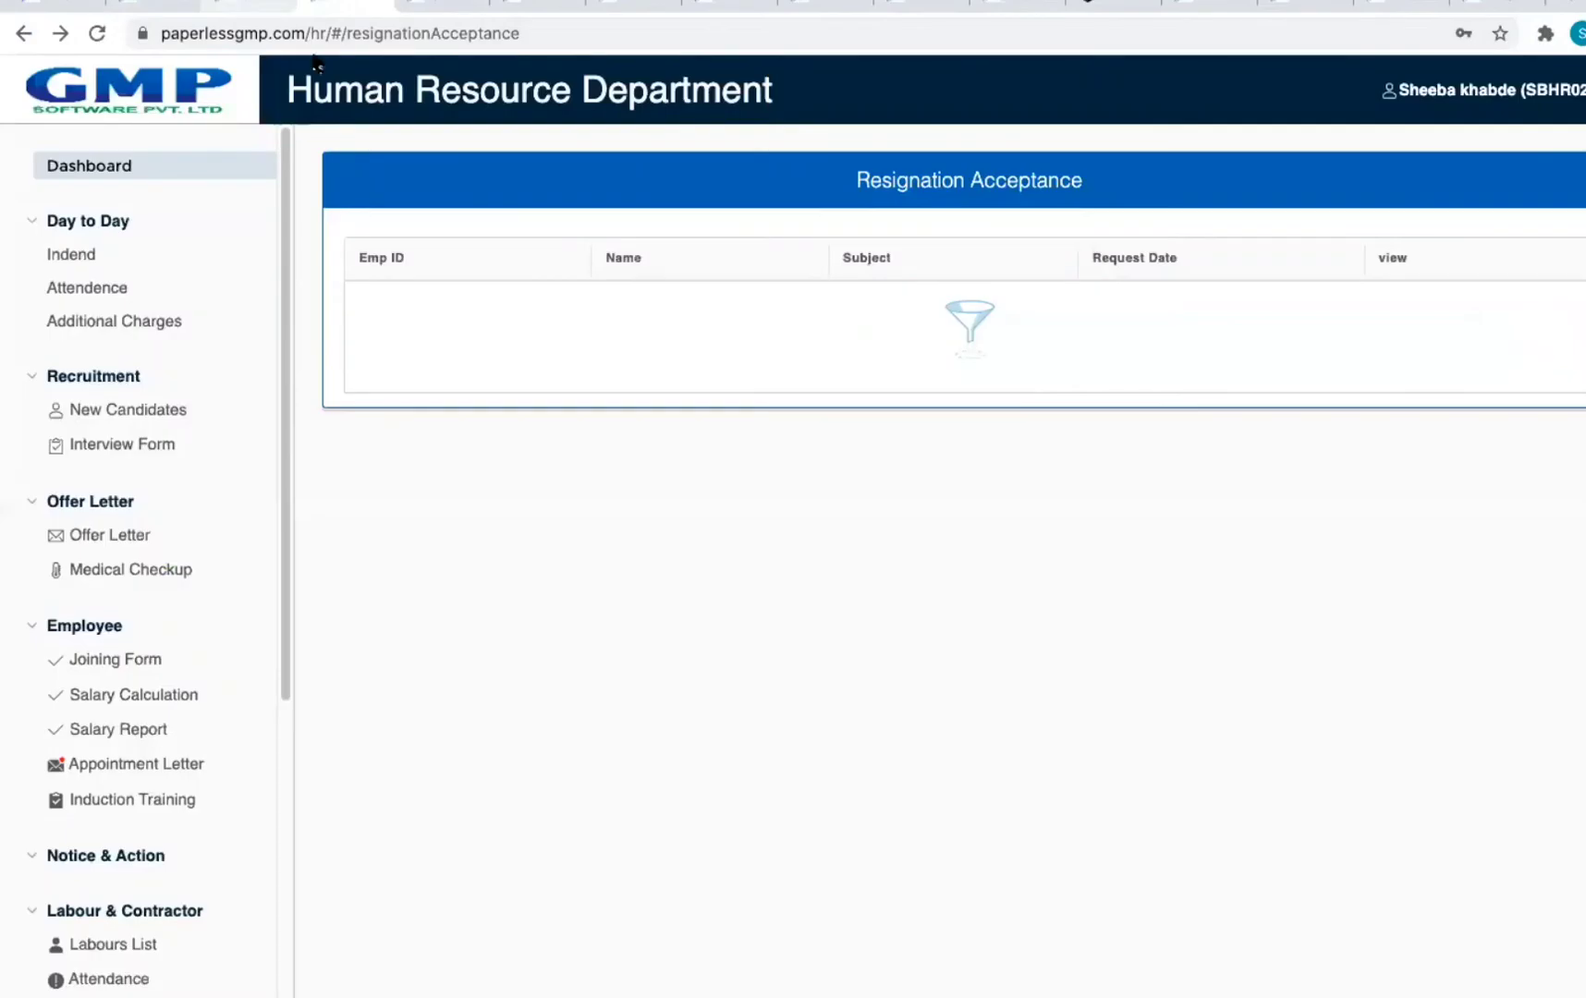
# Step: On the second resignation request, keep status Accepted and tick Human Resource and Engineering clearance
pyautogui.click(1442, 361)
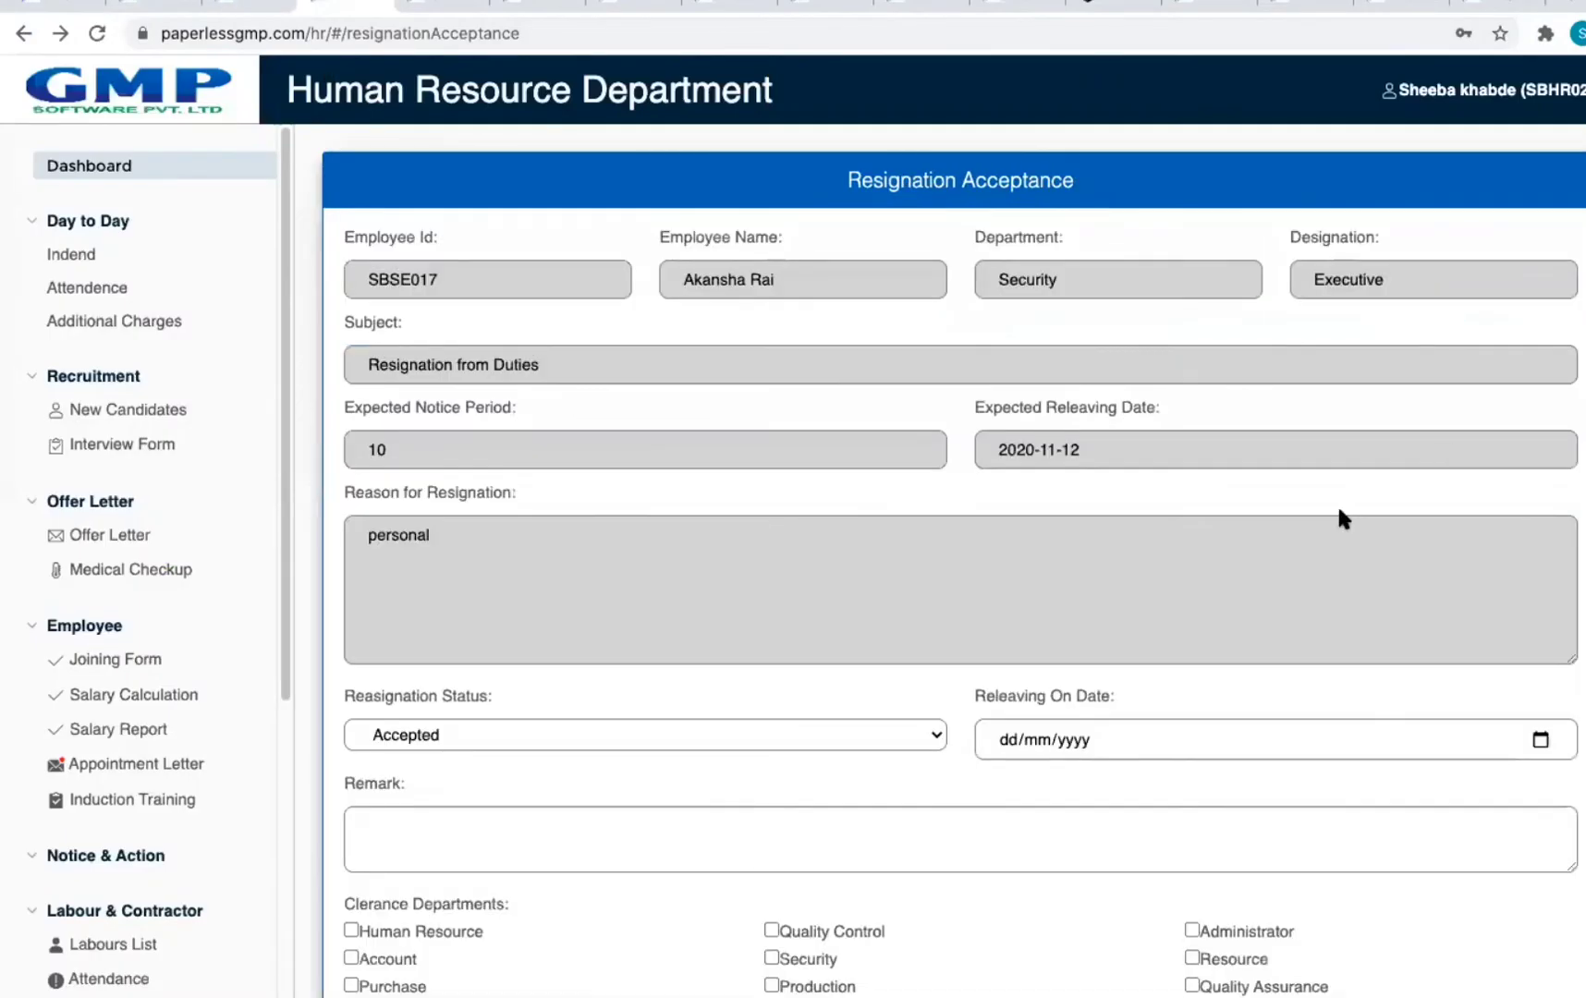
pyautogui.scroll(-3, 1343, 517)
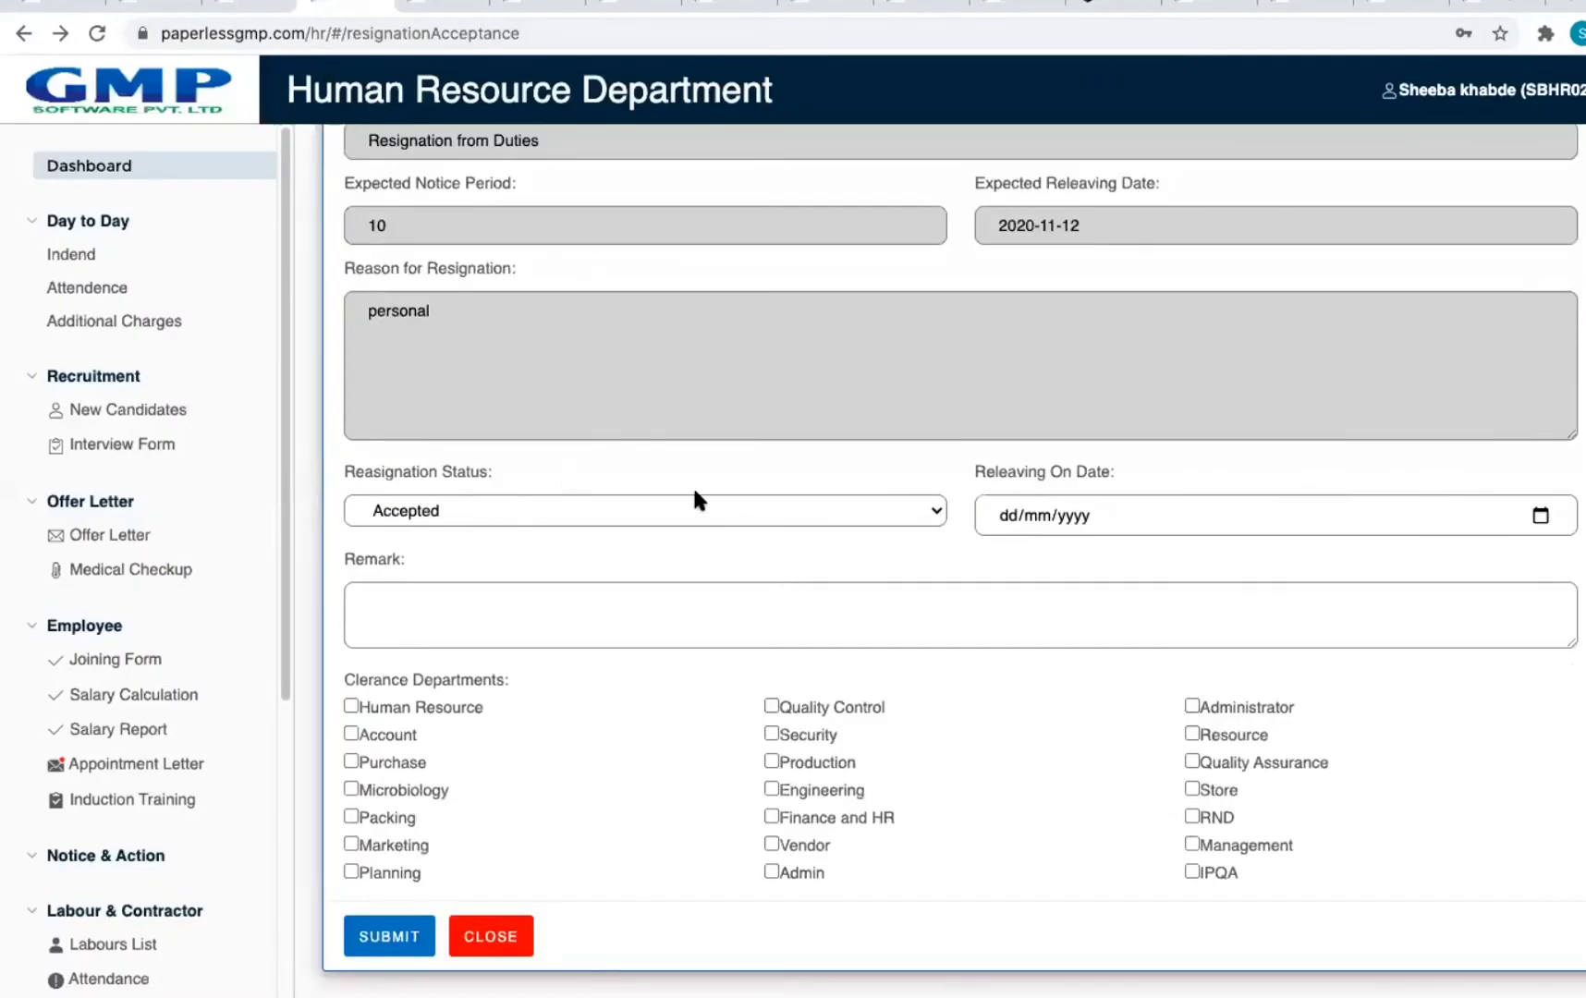
pyautogui.click(430, 509)
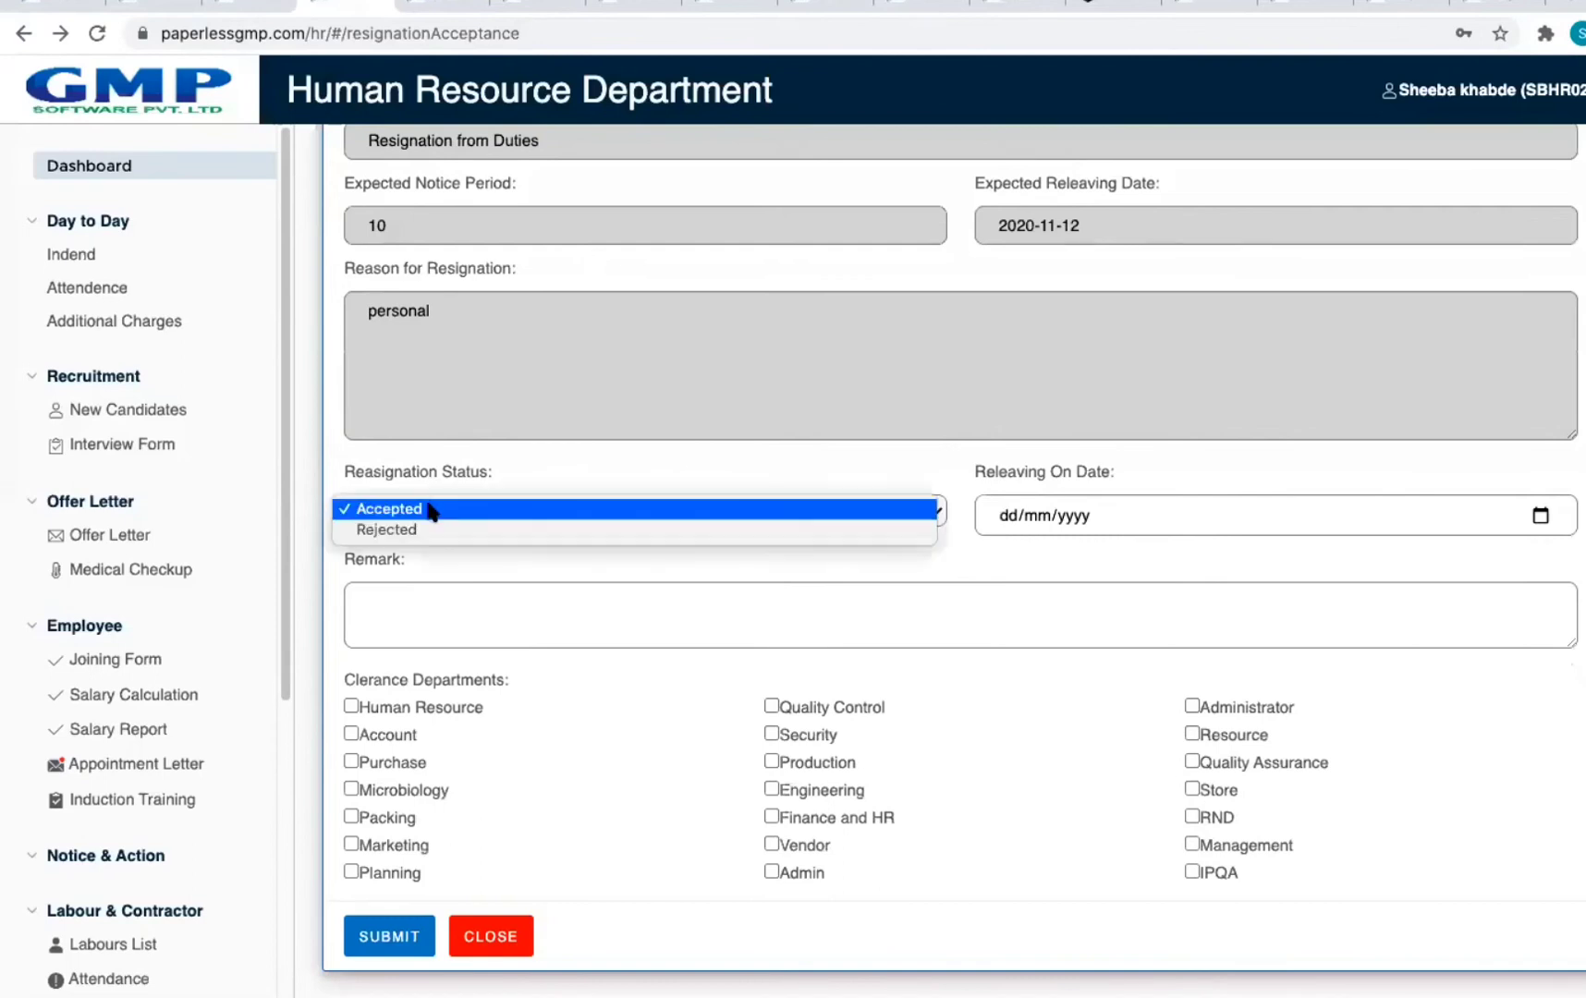
pyautogui.click(429, 508)
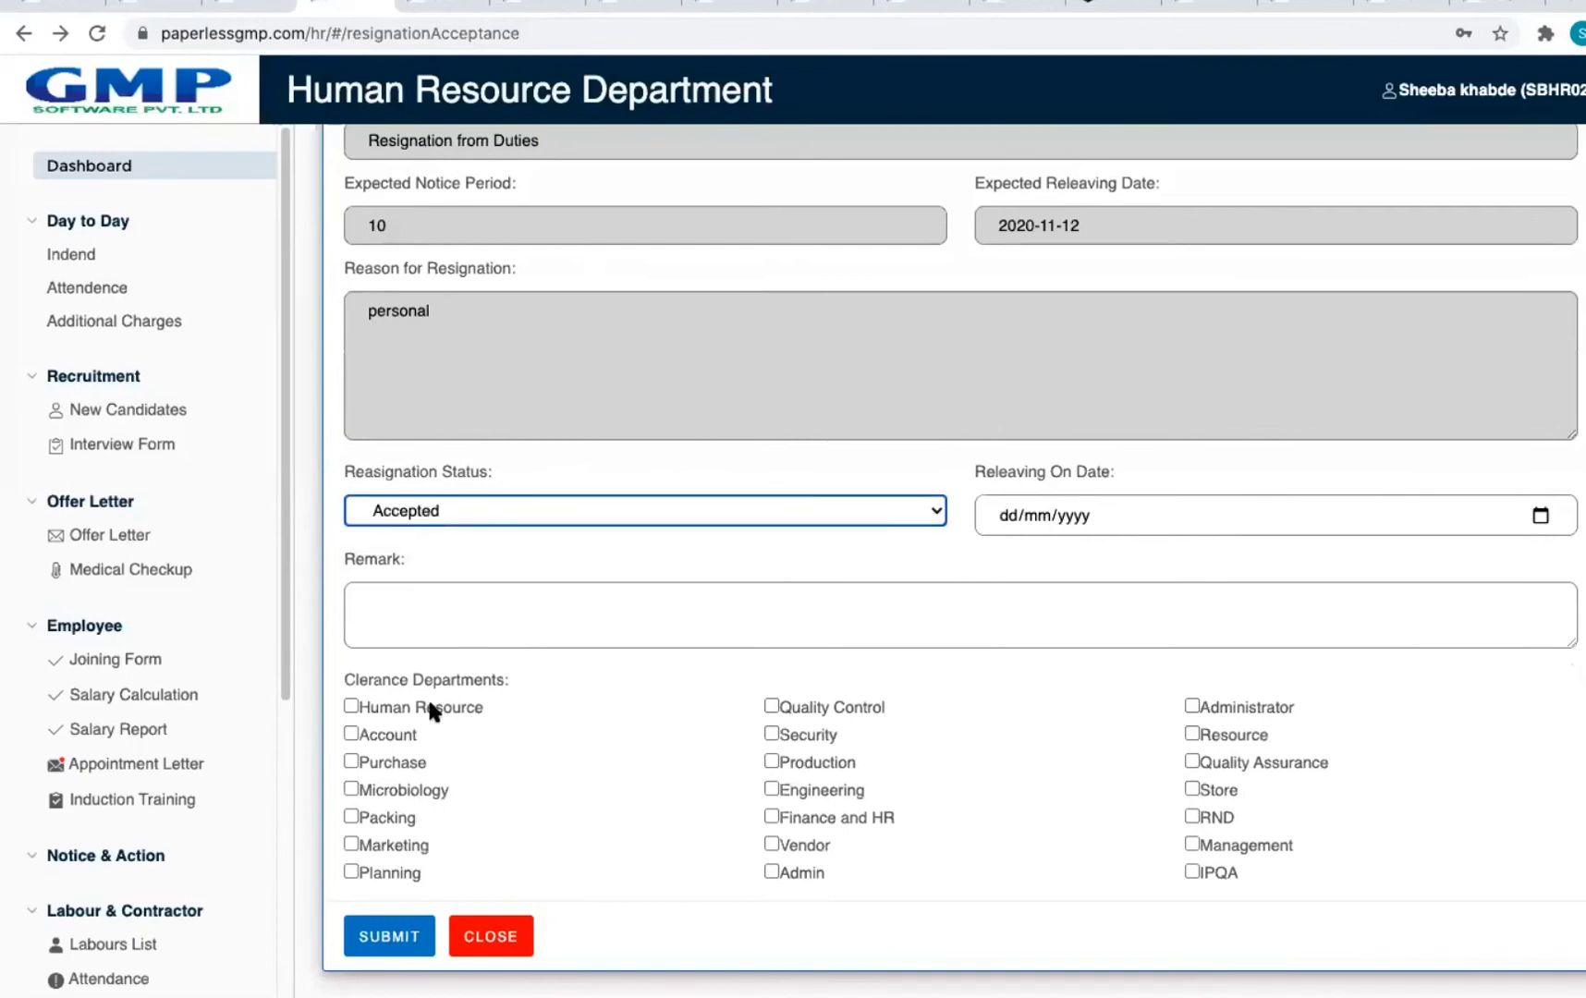
pyautogui.moveTo(340, 682); pyautogui.dragTo(541, 682)
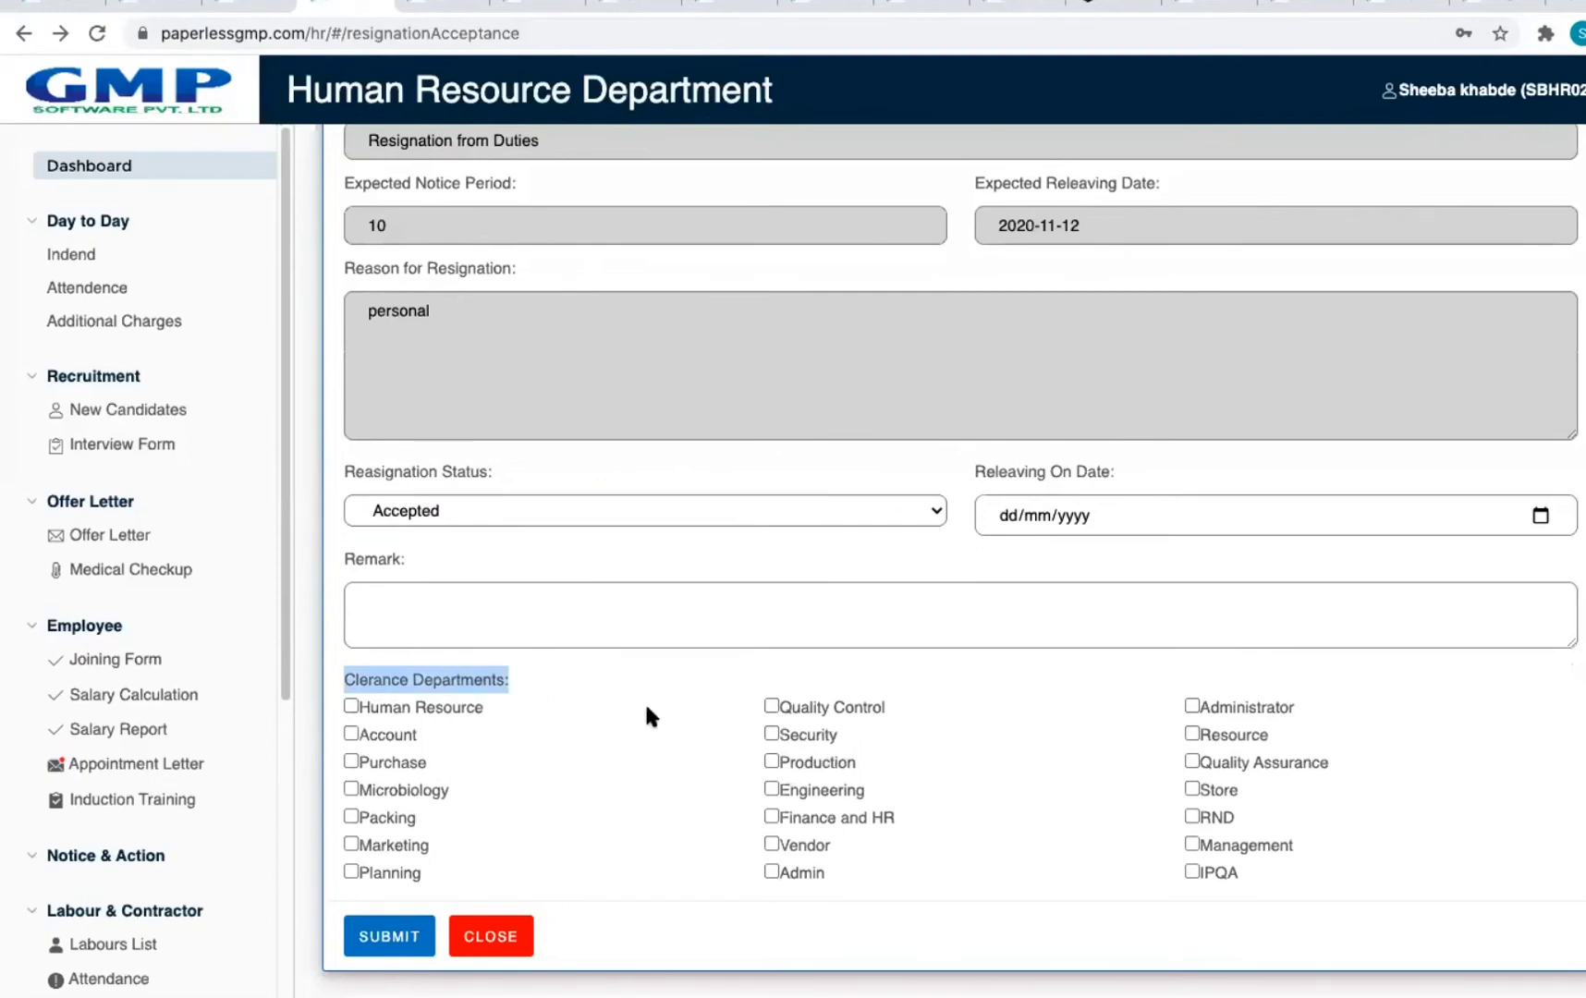
pyautogui.click(364, 710)
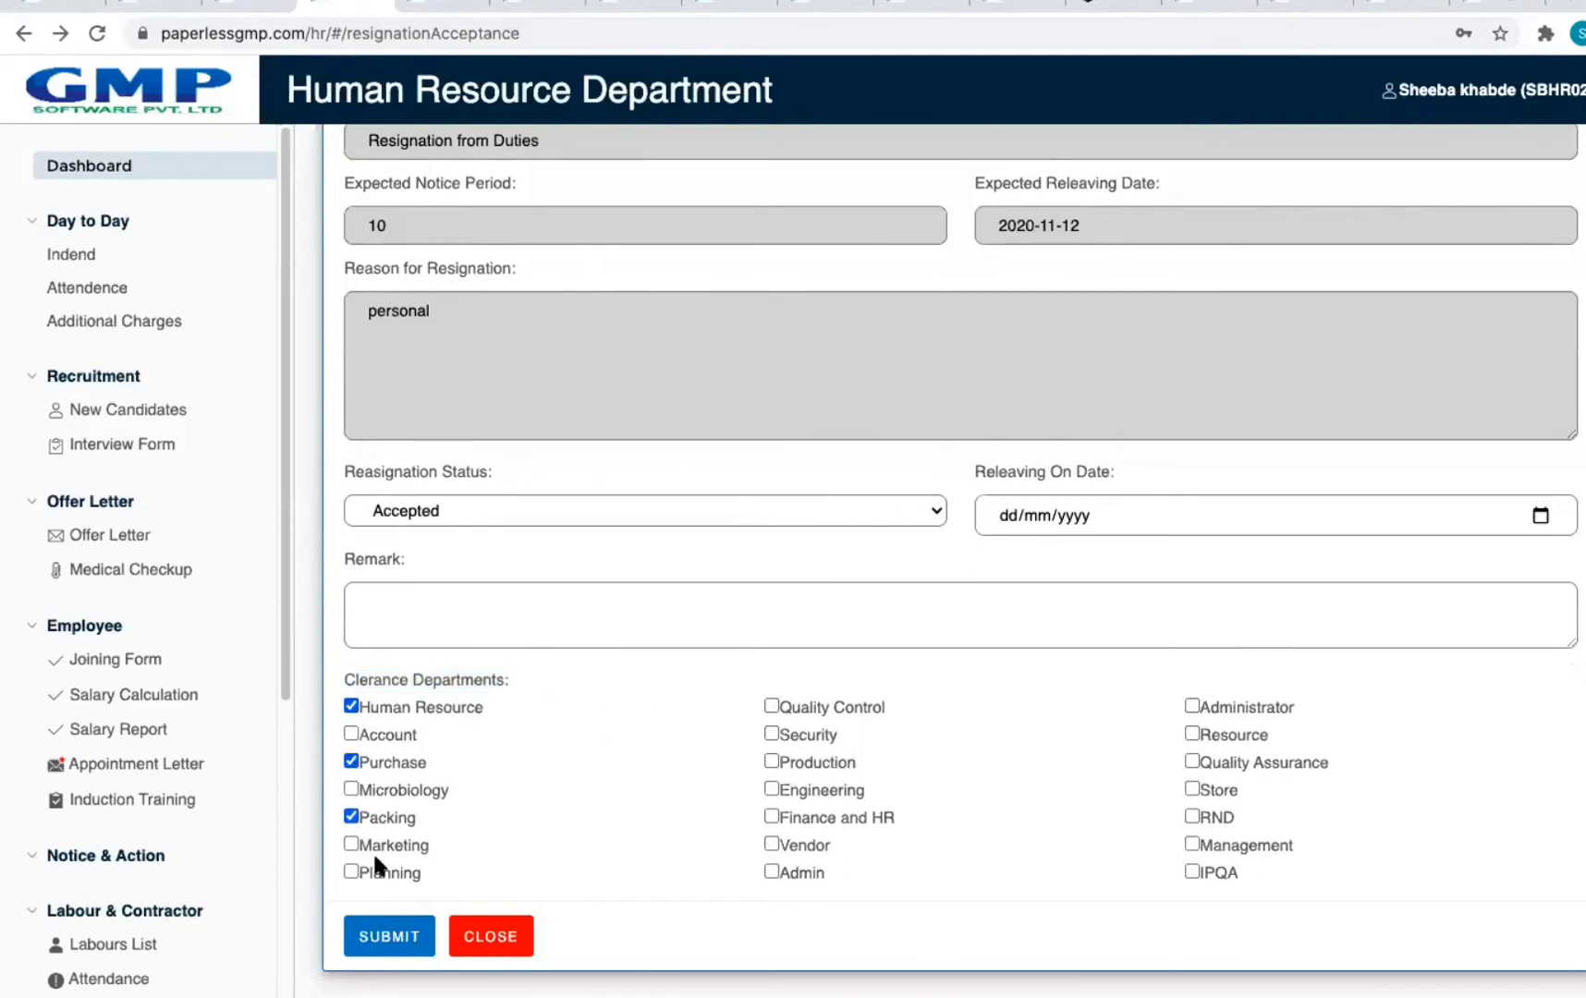
pyautogui.click(820, 794)
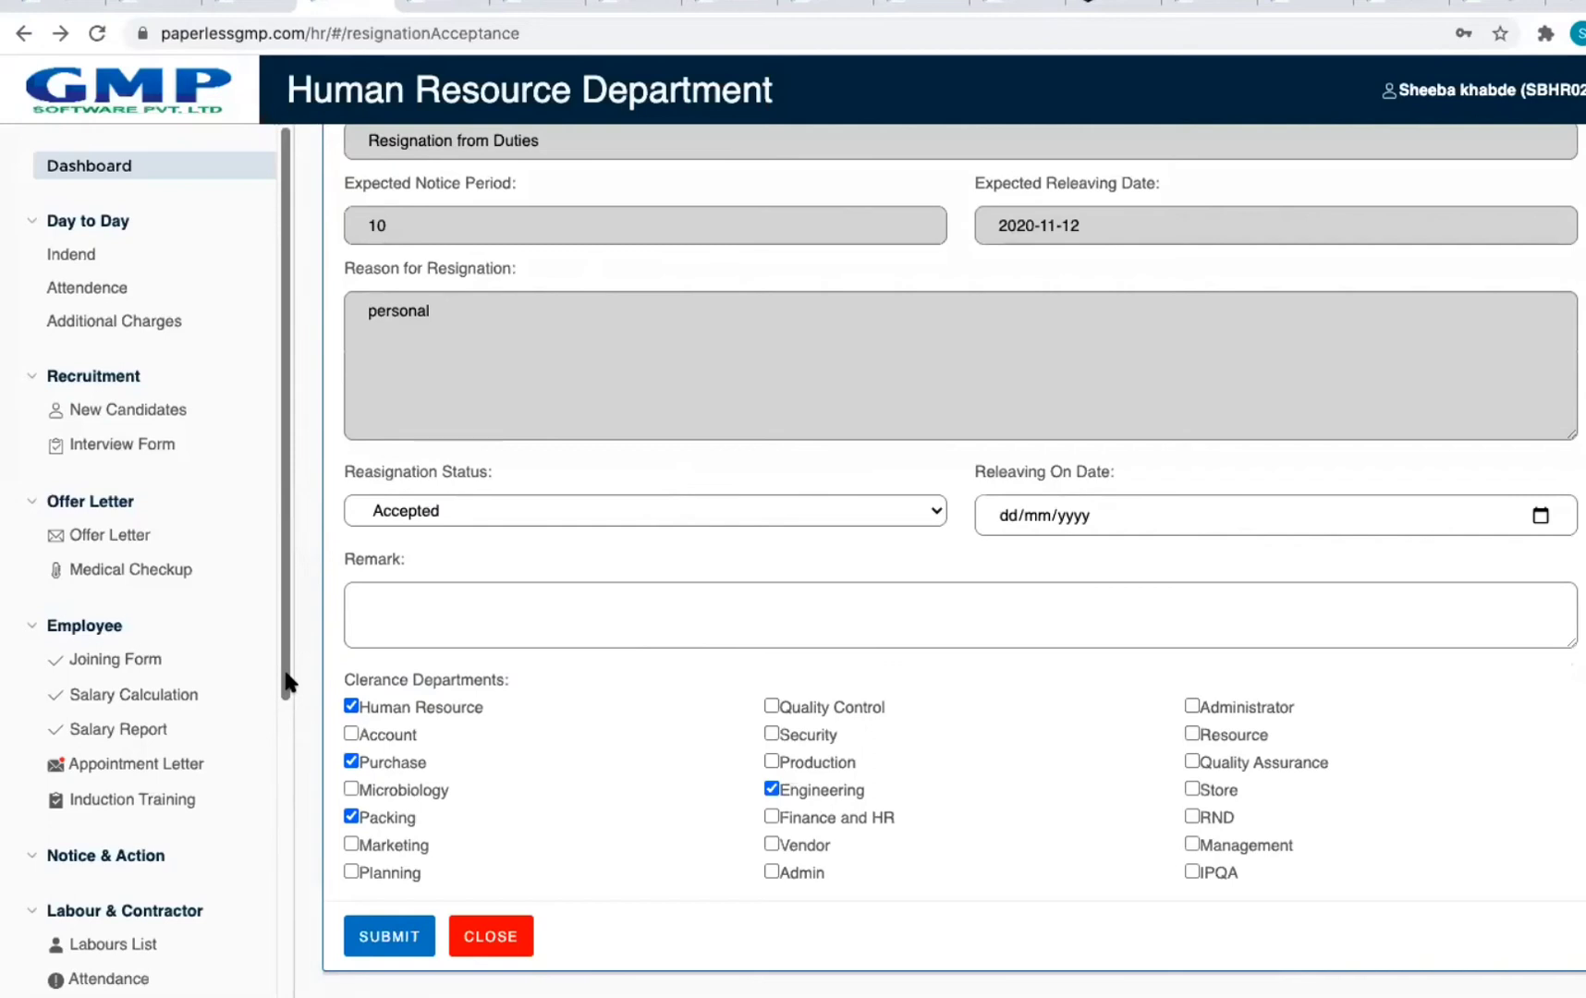
# Step: Look over the Exit Interview list, then return to the resignation options
pyautogui.click(26, 35)
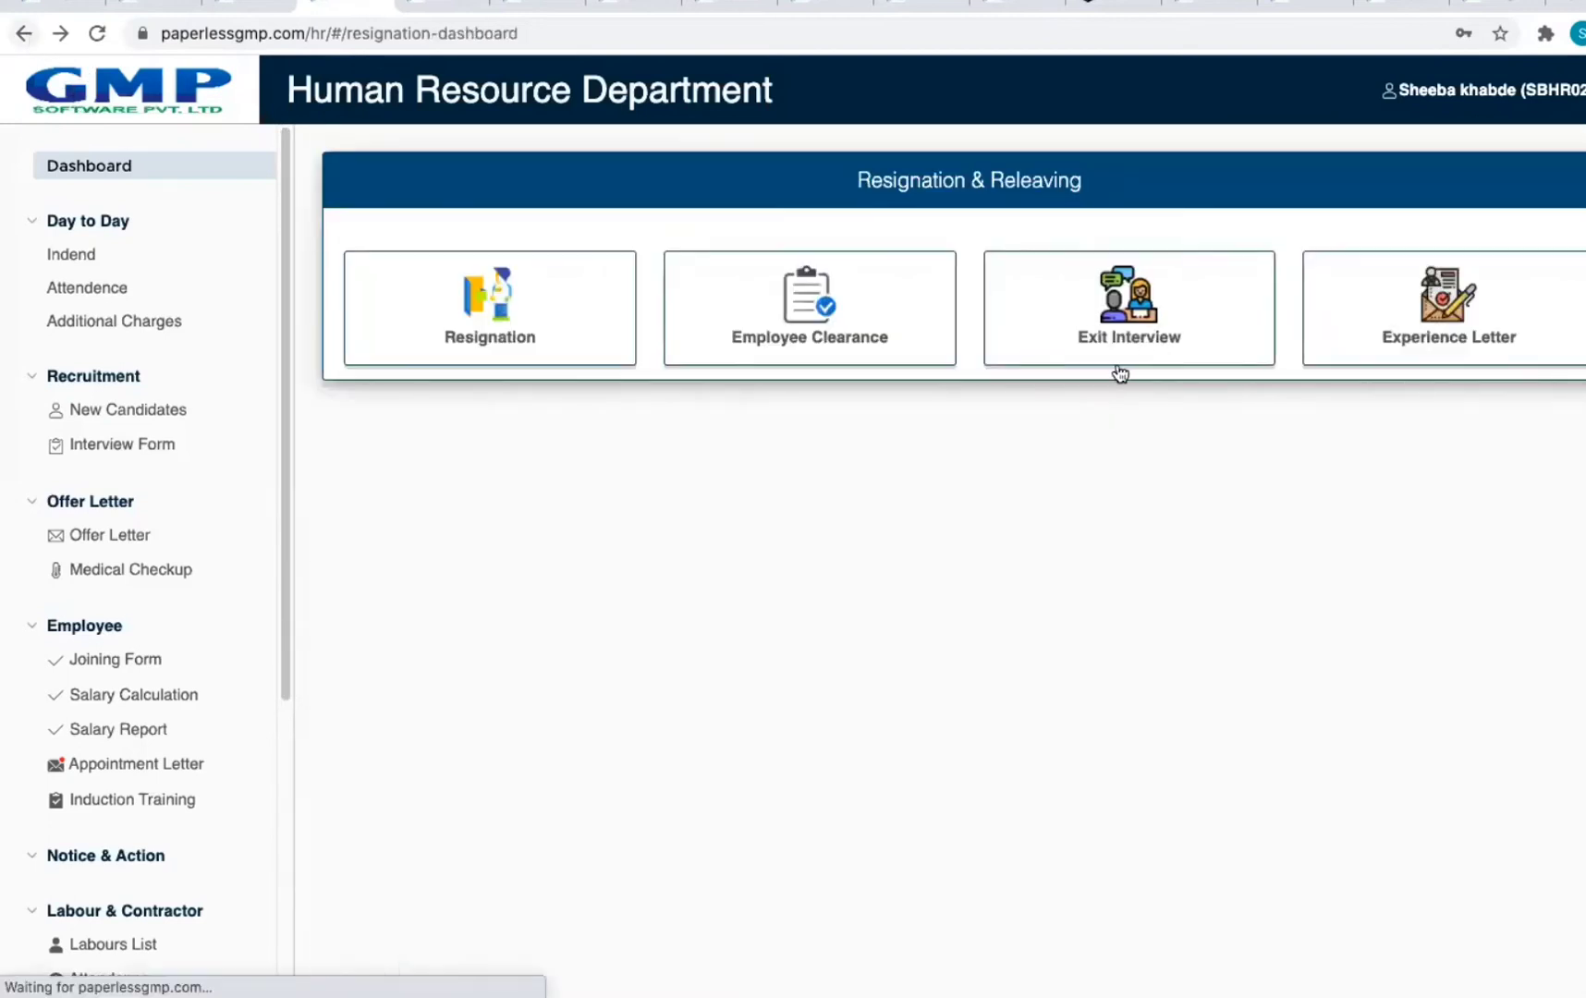
pyautogui.click(1141, 353)
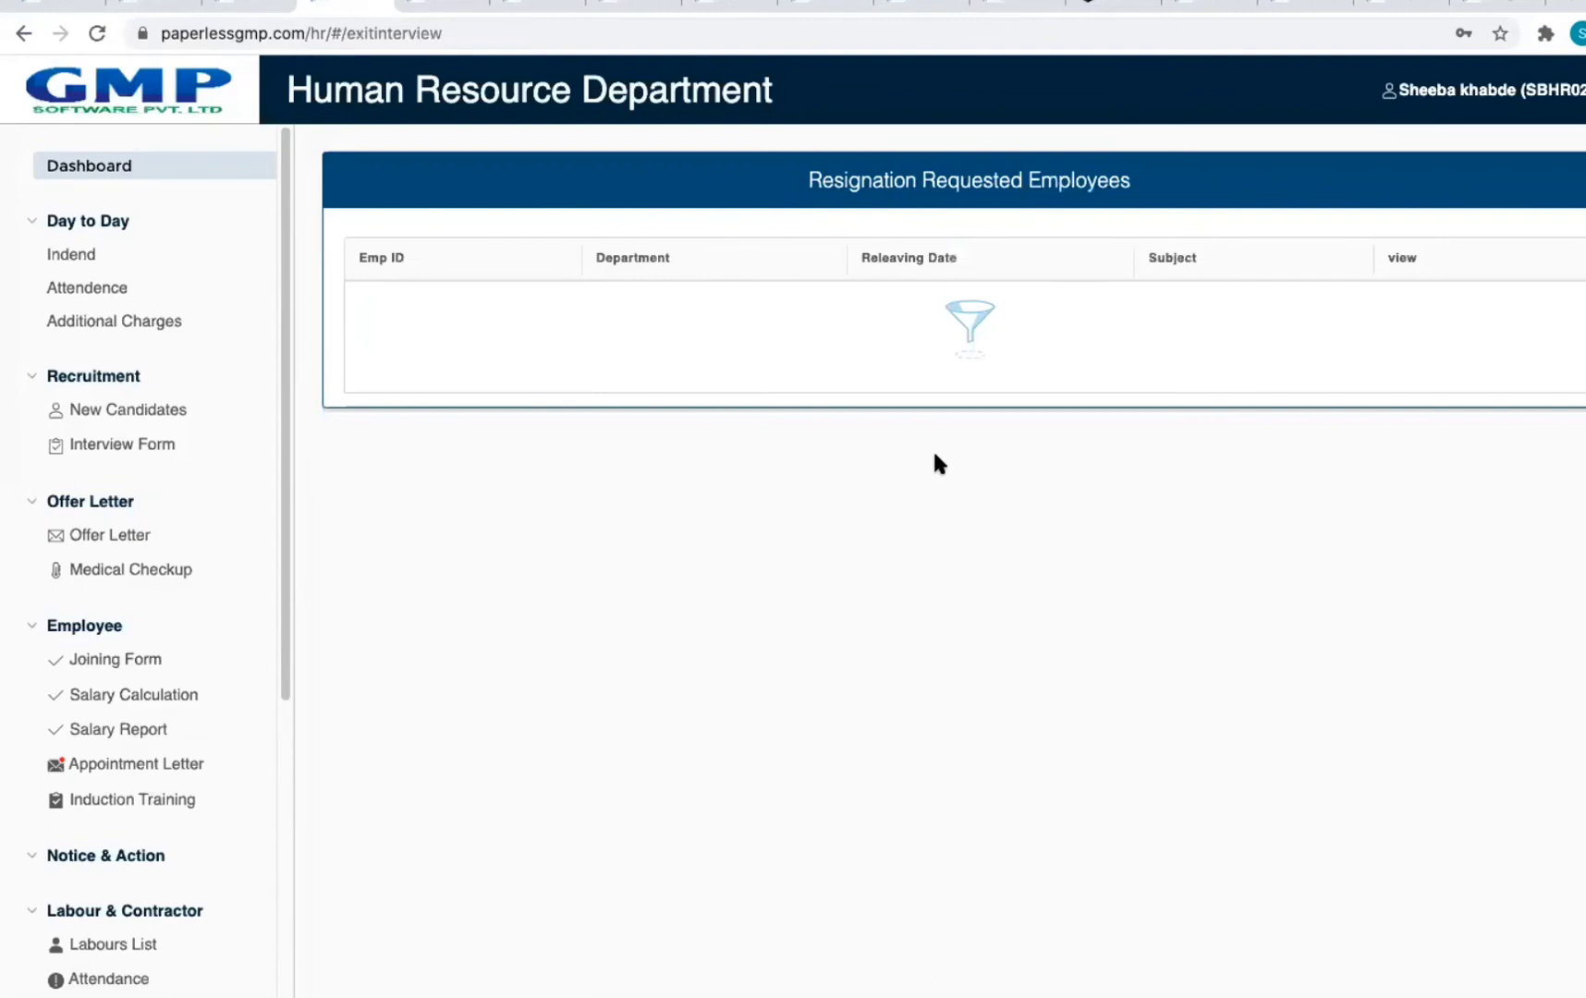
pyautogui.click(19, 37)
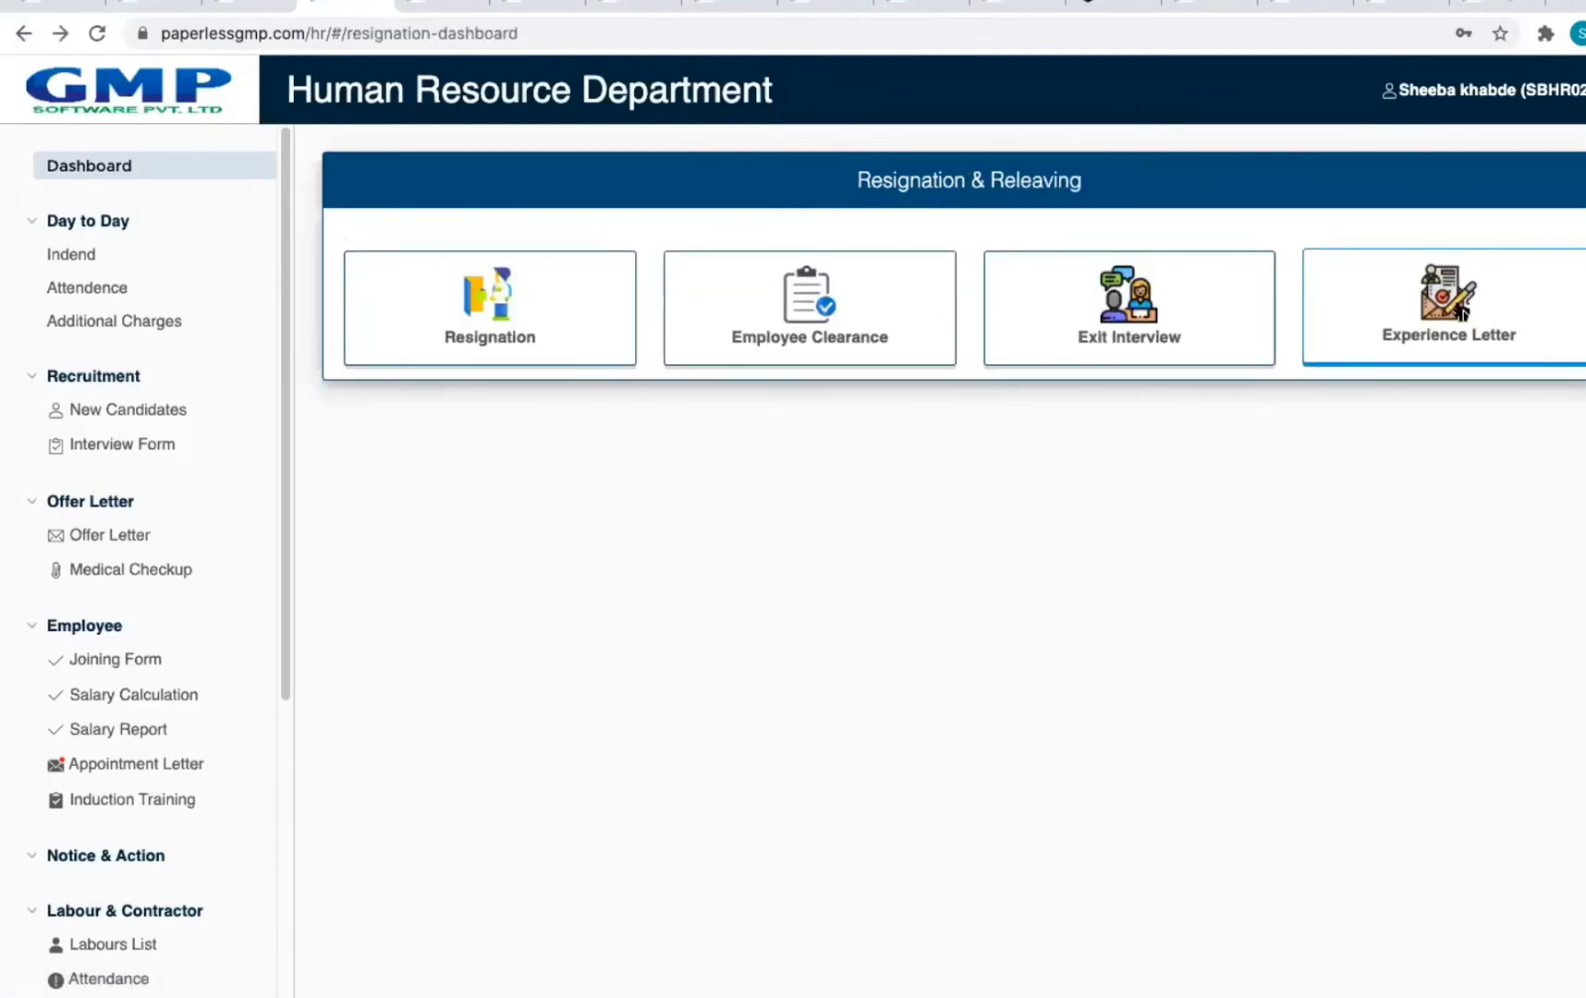
# Step: Open the first employee's relieving letter from the Experience Letter List, then return to the HR dashboard
pyautogui.click(1458, 309)
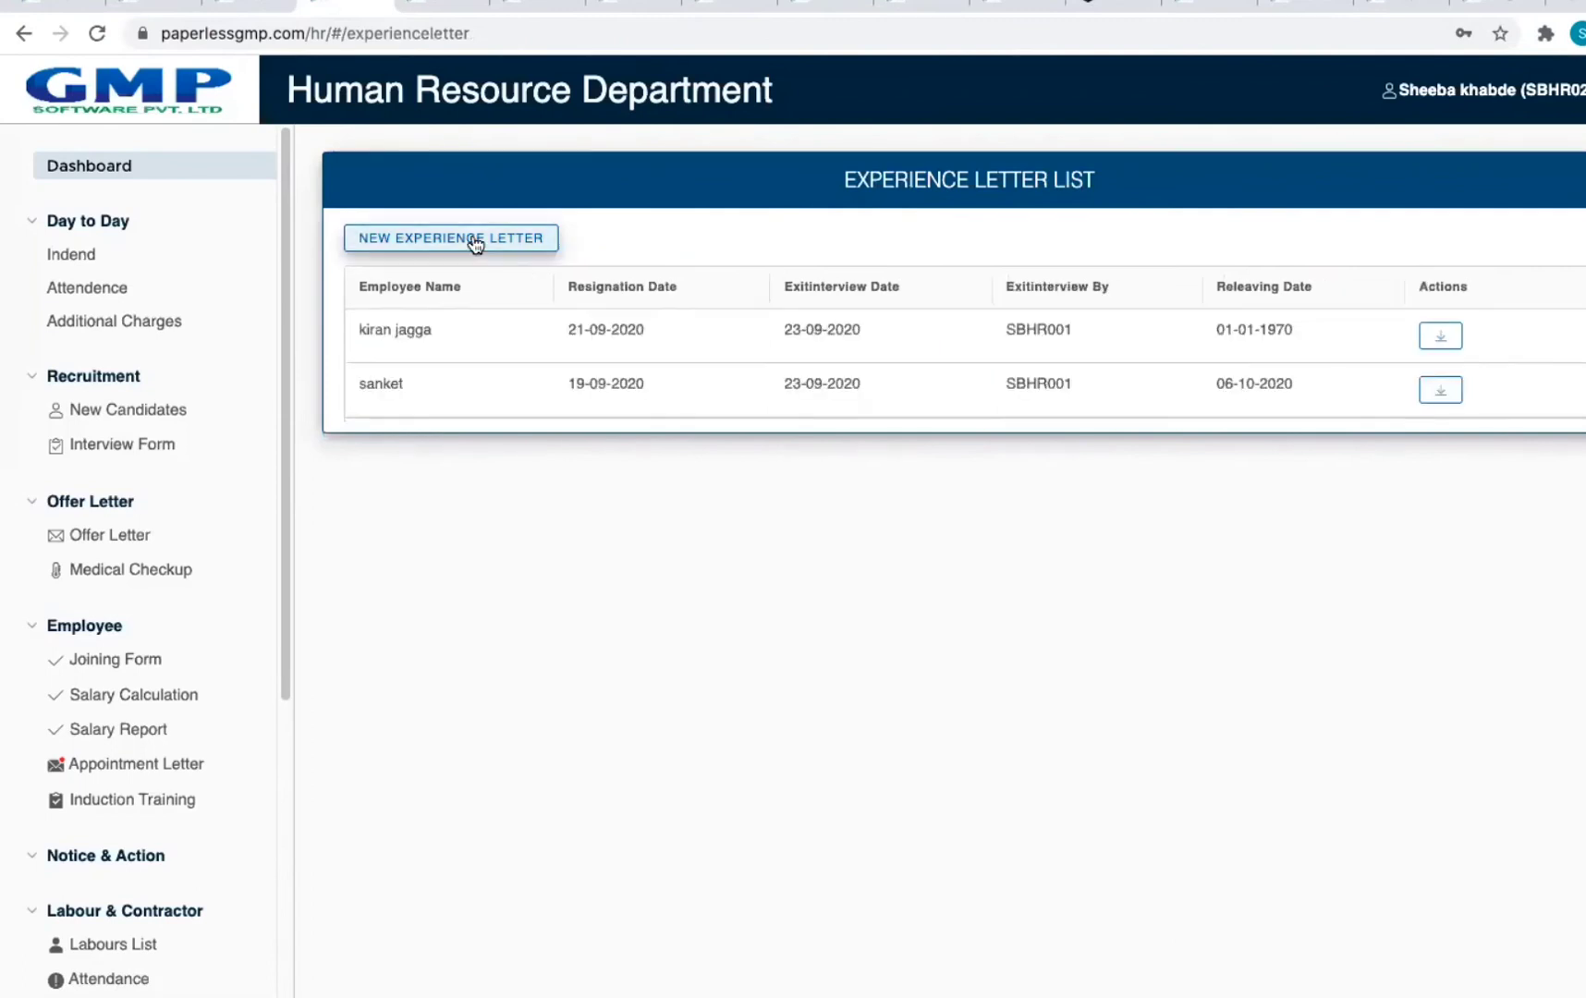
pyautogui.click(1440, 336)
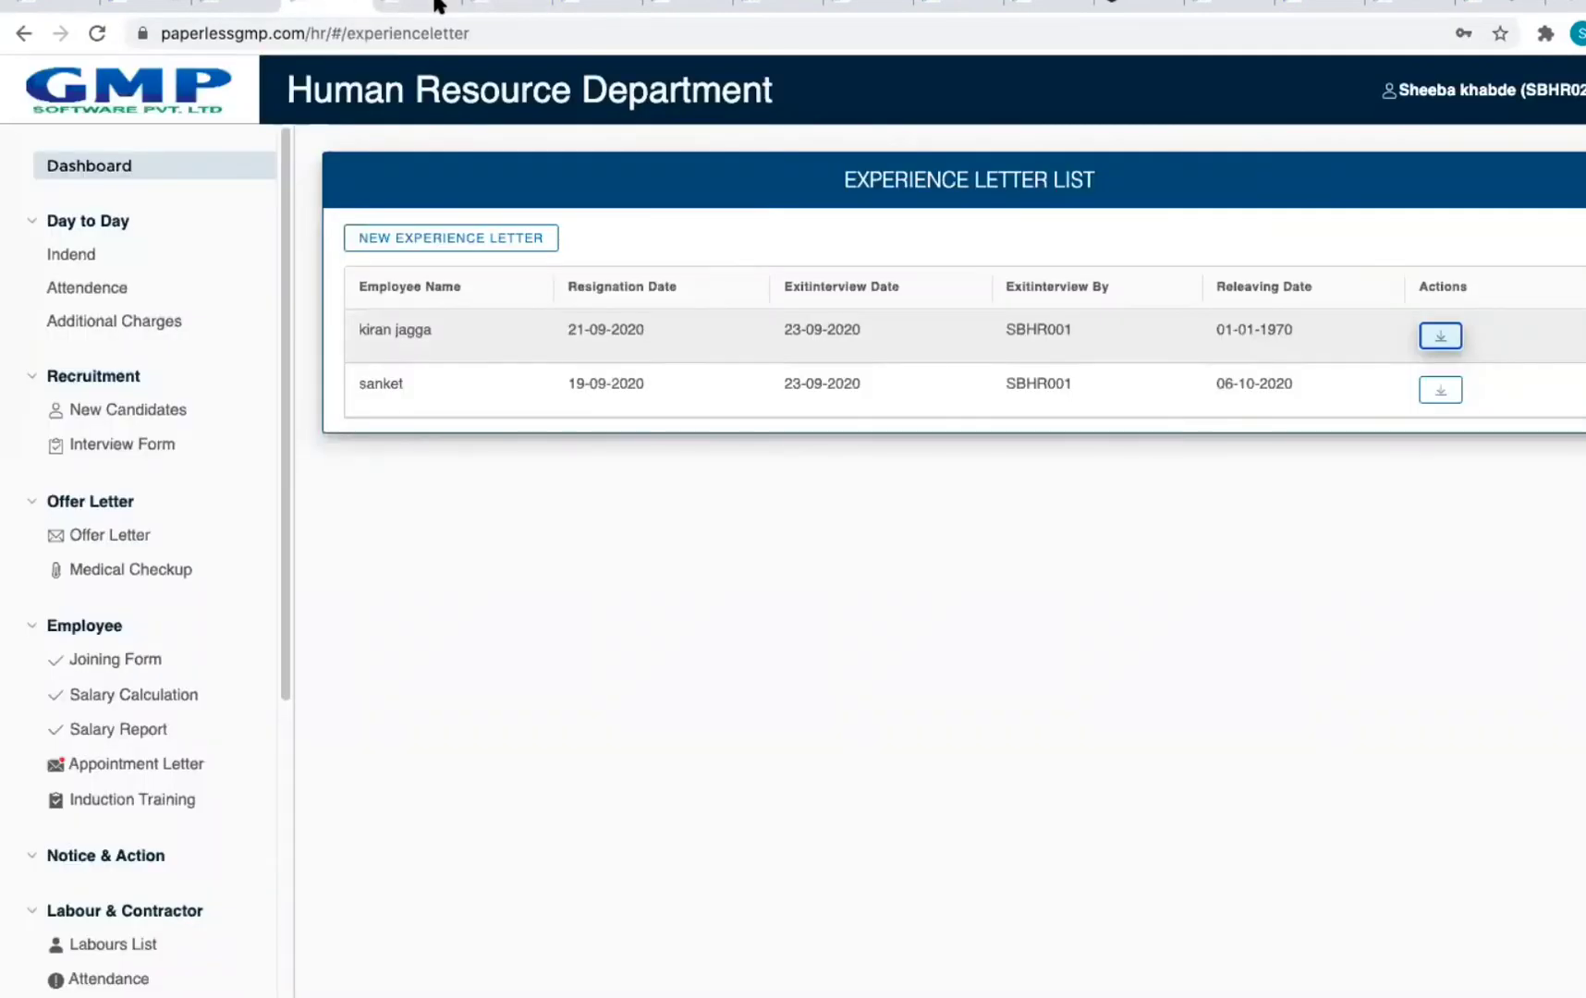
pyautogui.click(305, 5)
pyautogui.click(409, 6)
pyautogui.click(328, 8)
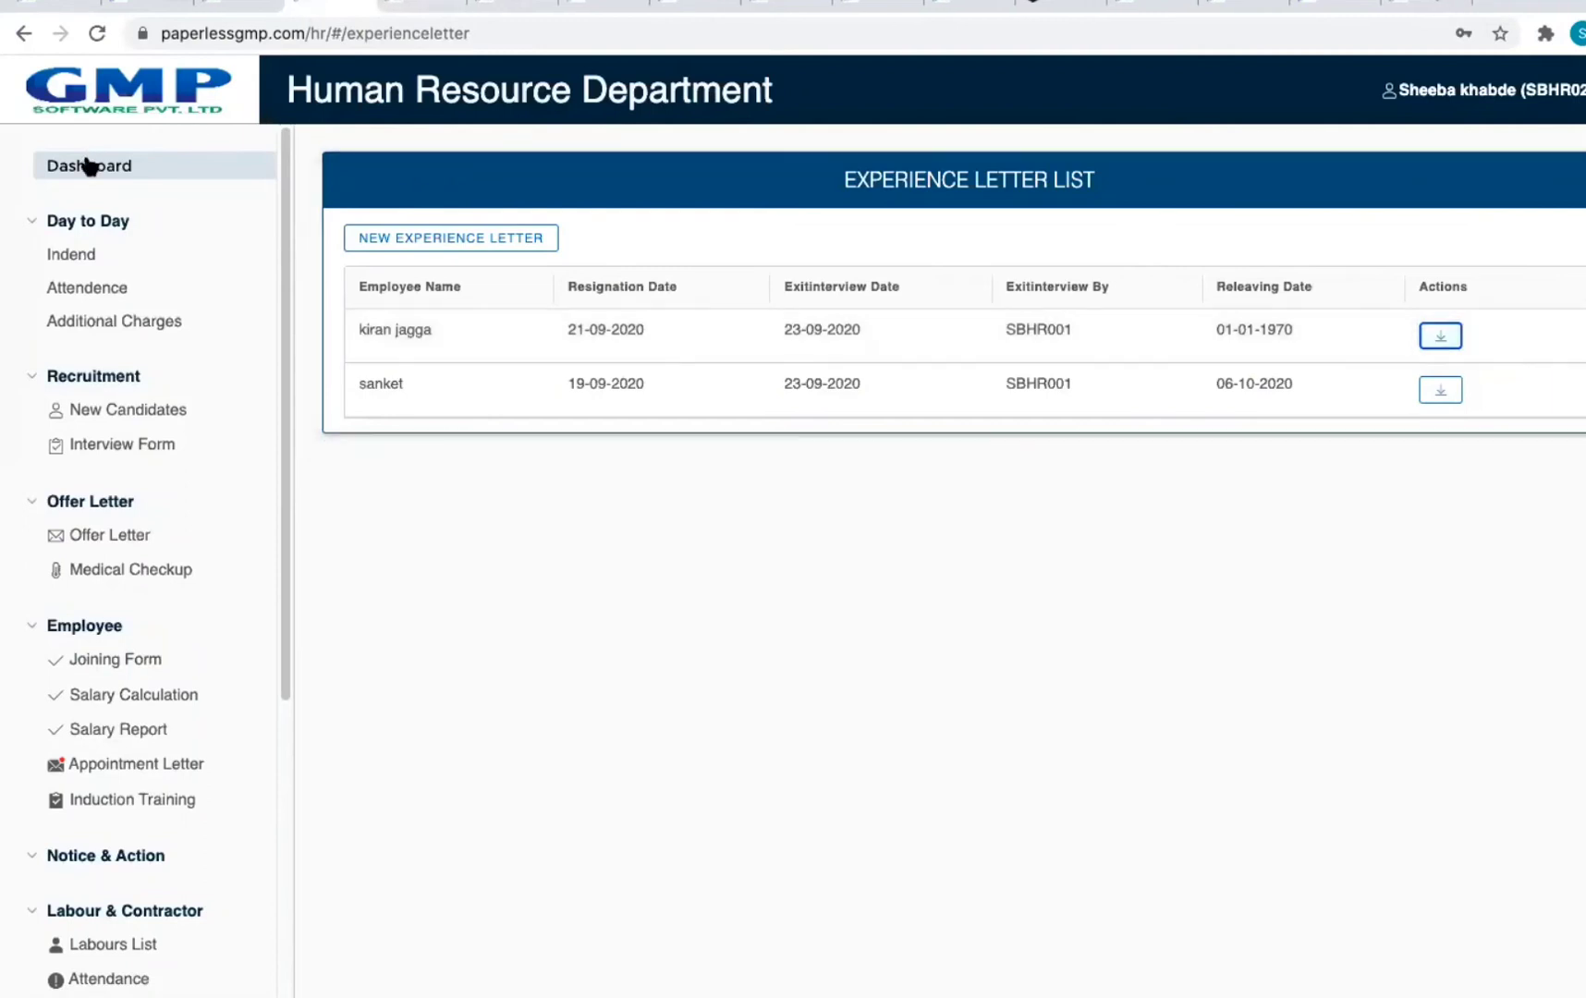
pyautogui.click(88, 166)
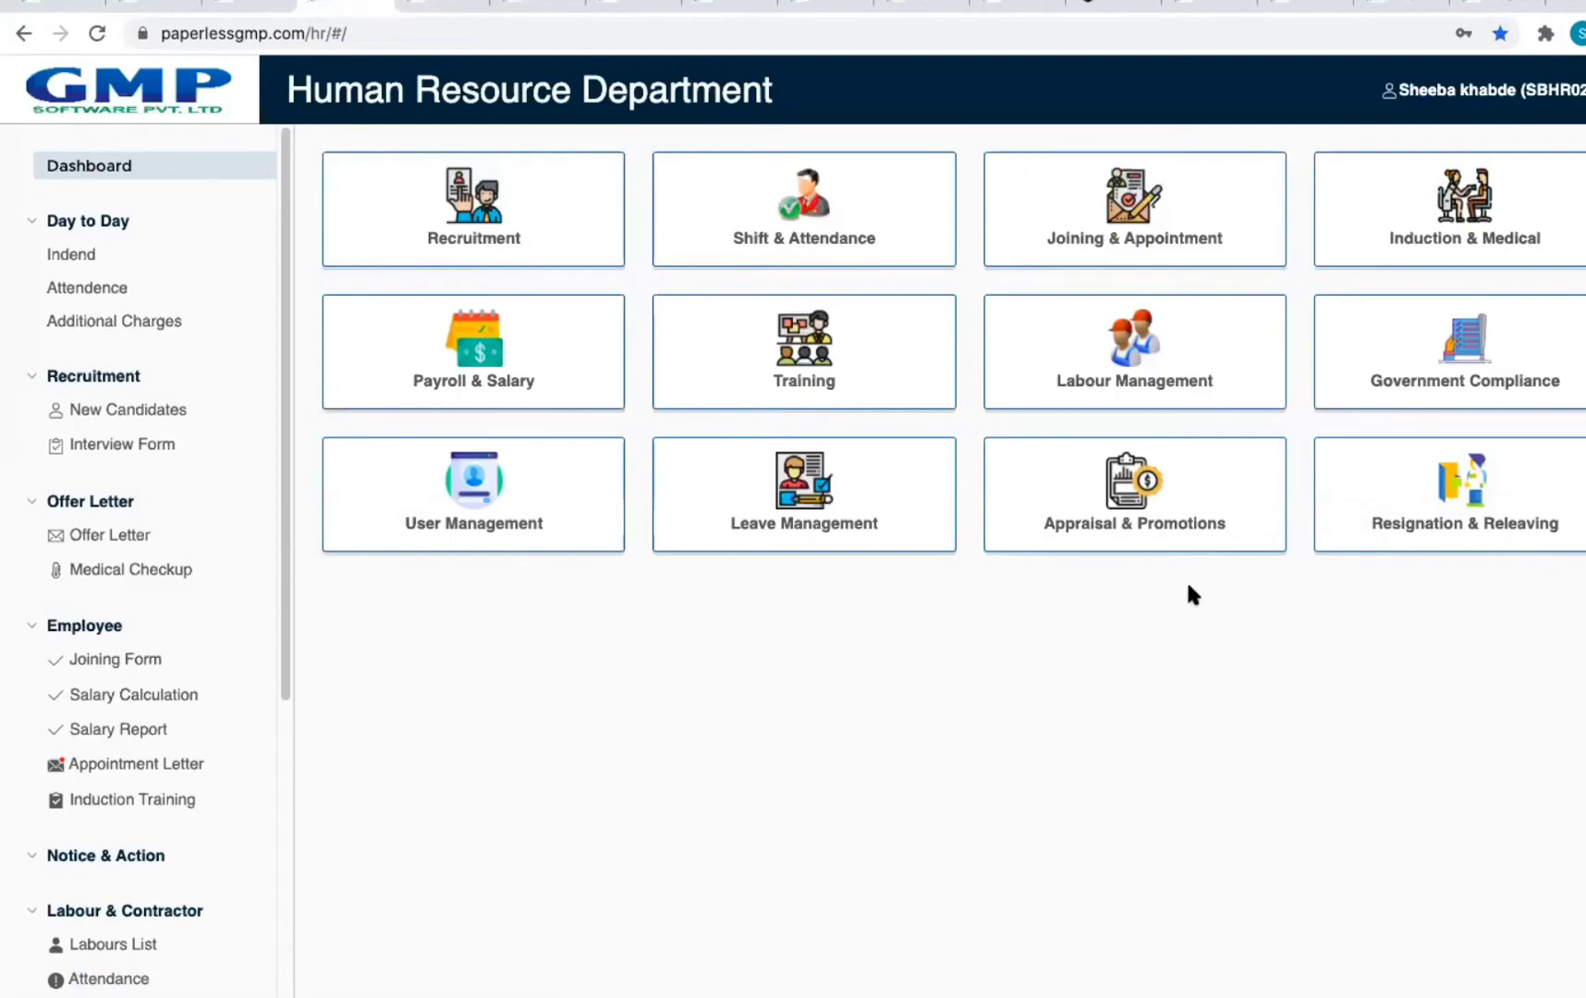
# Step: Switch to the browser tab holding the Admin Department dashboard
pyautogui.moveTo(286, 640); pyautogui.dragTo(311, 966)
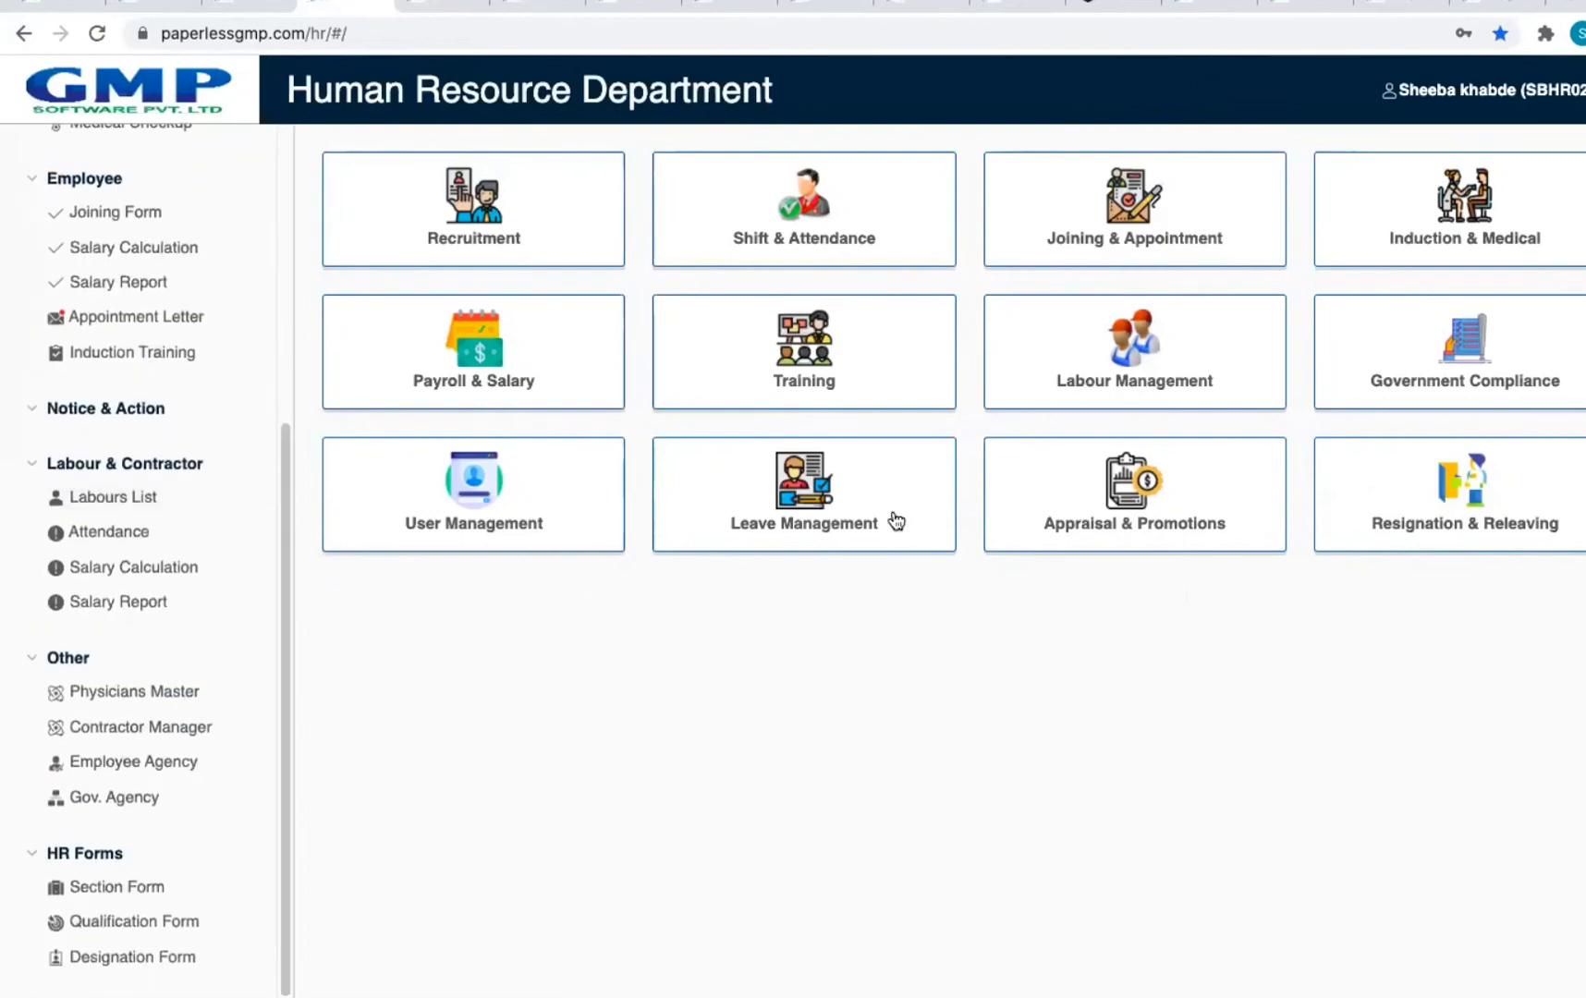
pyautogui.click(1515, 103)
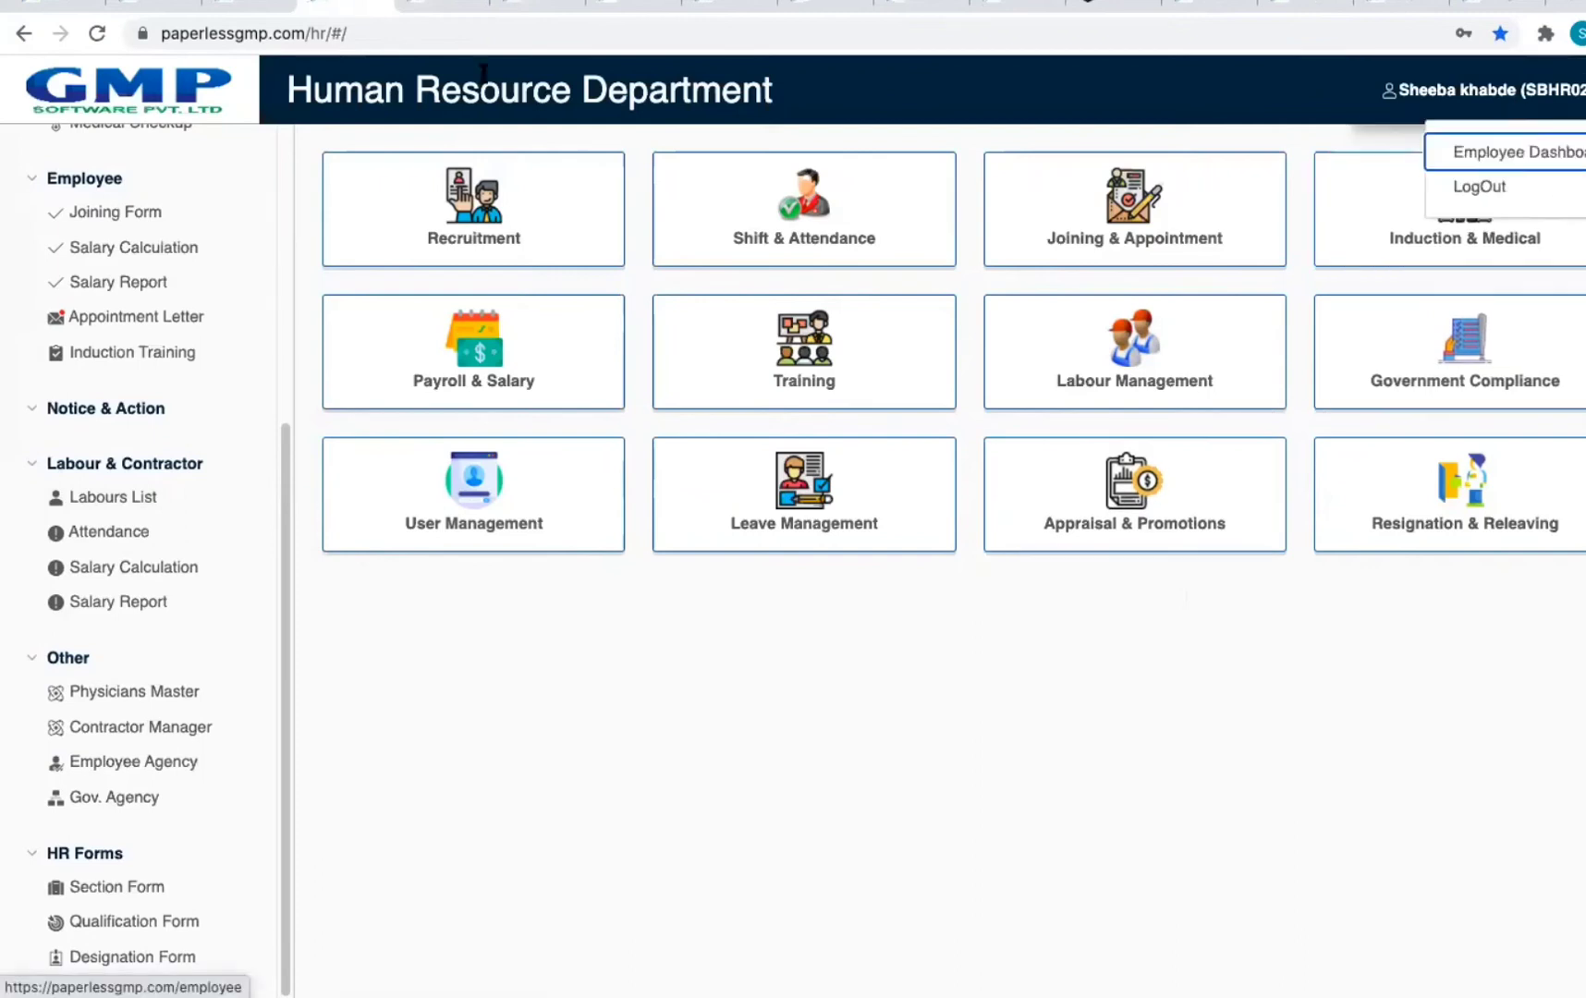
pyautogui.click(416, 14)
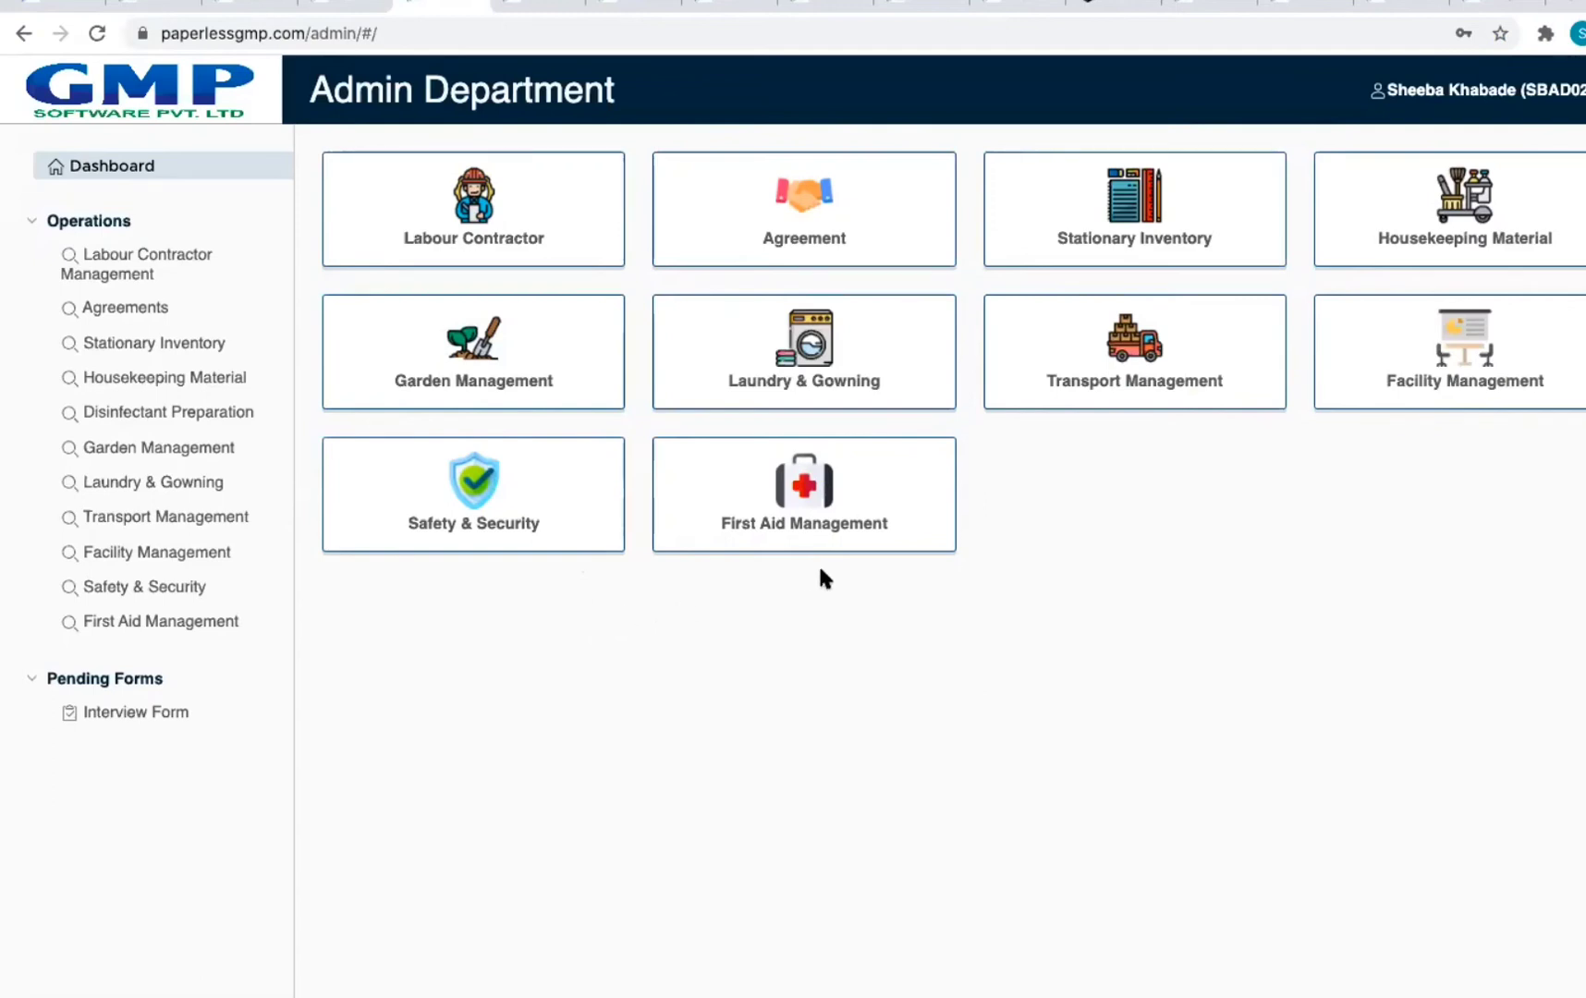
# Step: Switch to the browser tab holding the Purchase Department dashboard
pyautogui.click(533, 11)
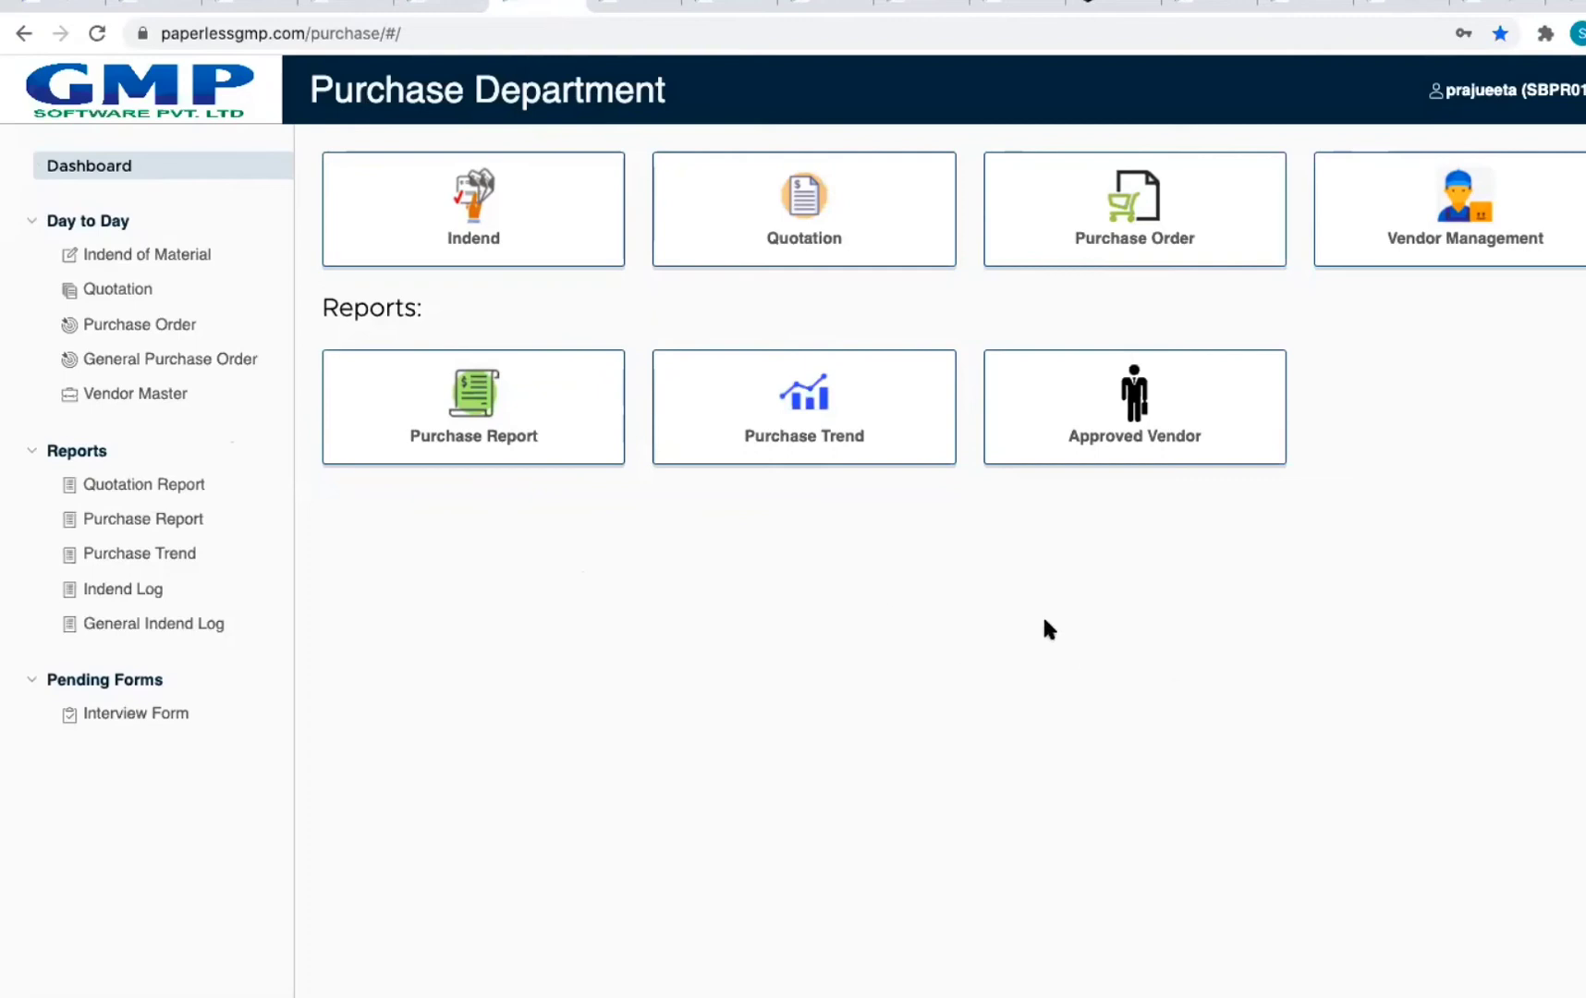
# Step: Look at the material type choices for a new material indent without saving it
pyautogui.click(418, 240)
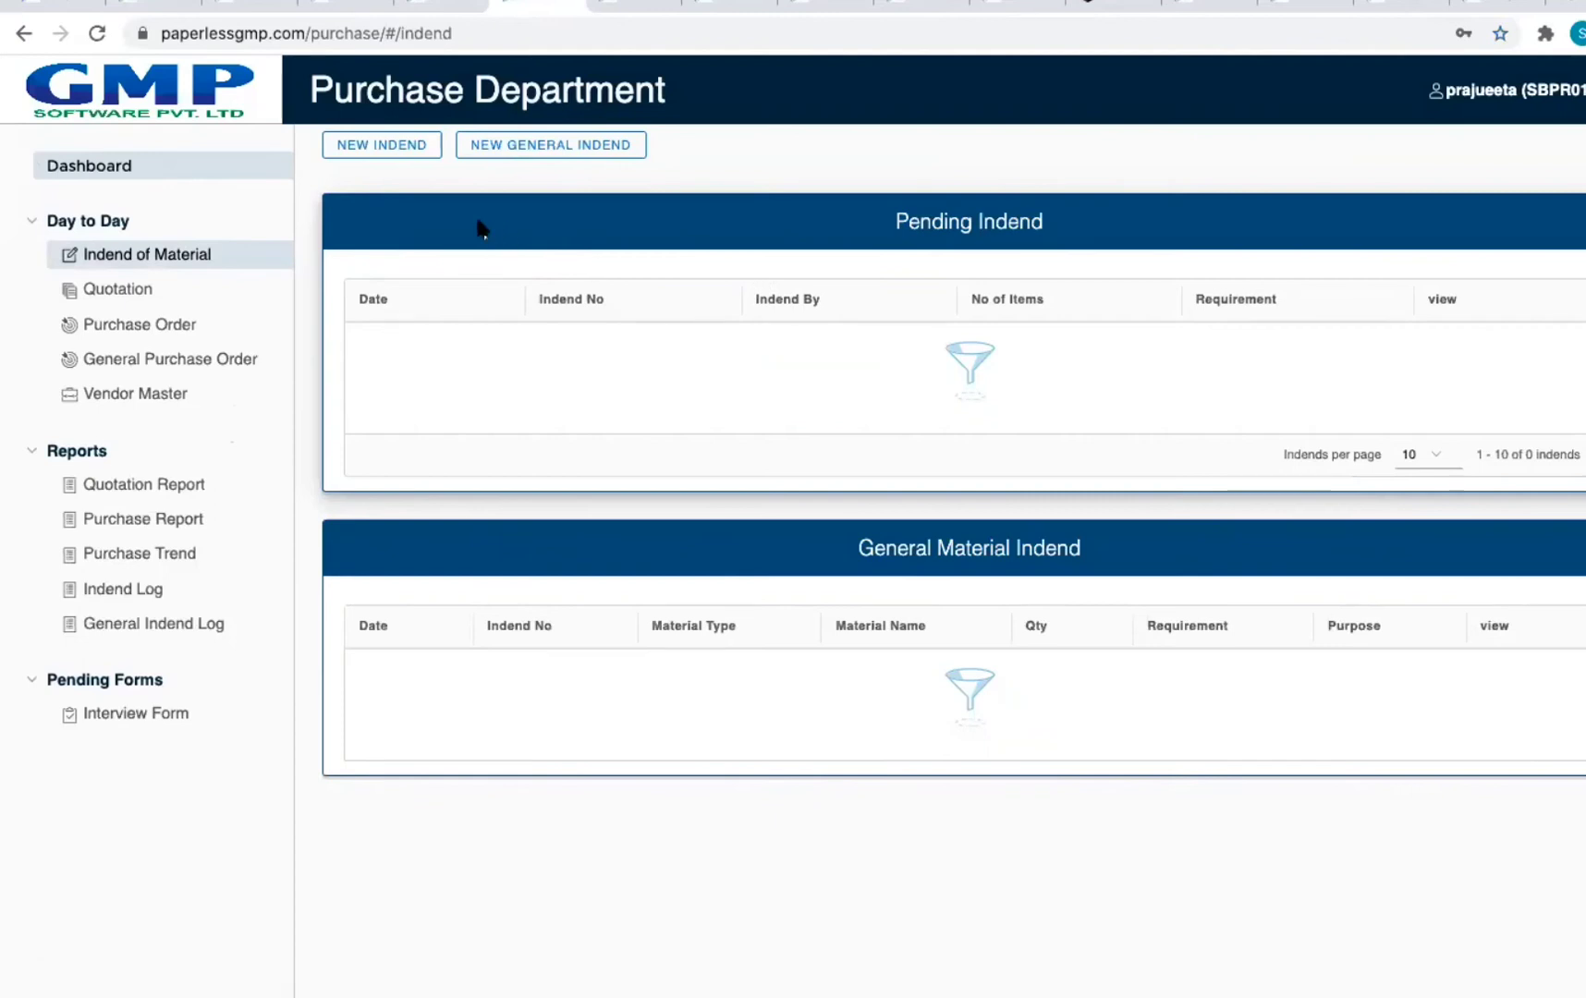
pyautogui.click(377, 153)
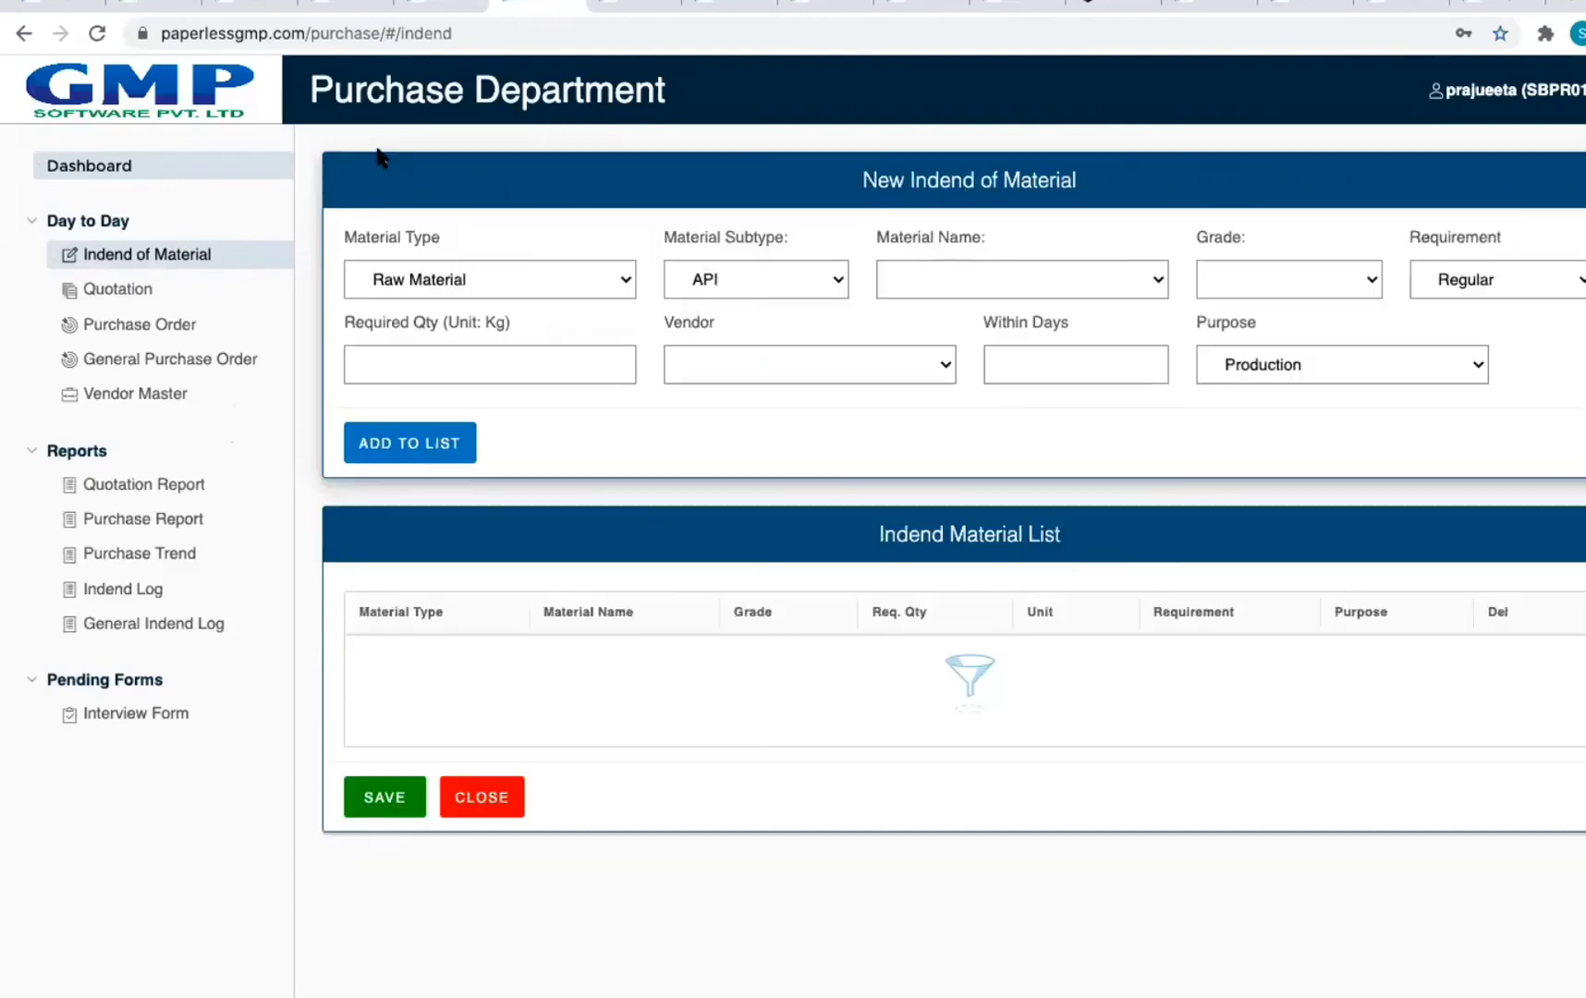
pyautogui.click(545, 281)
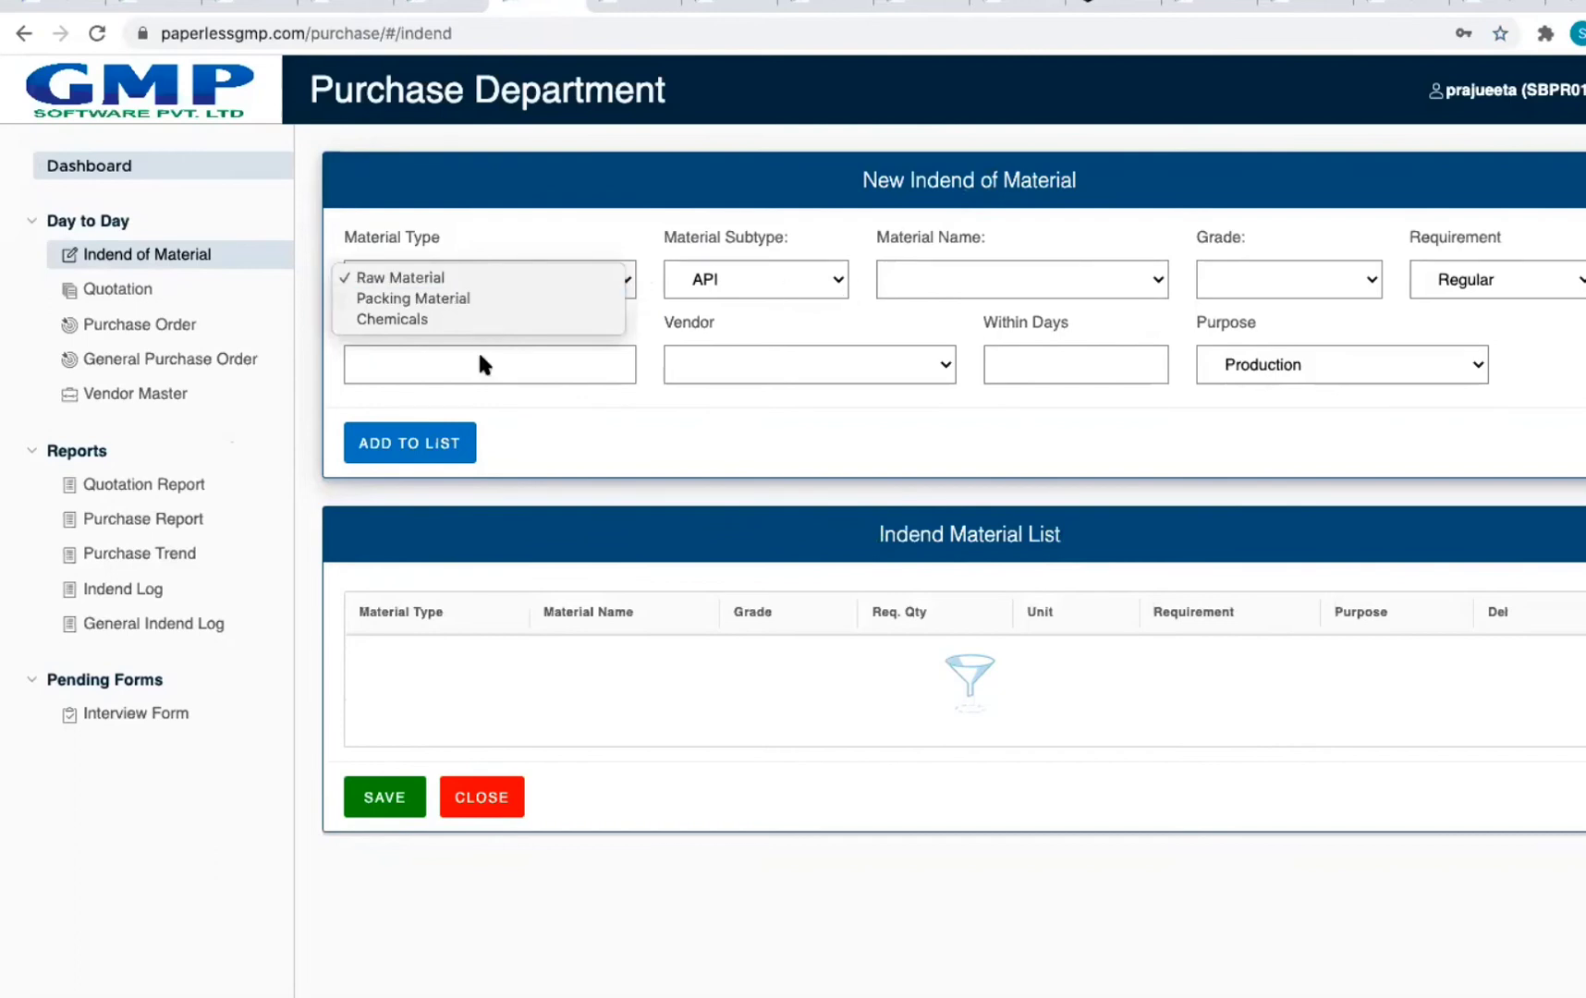
pyautogui.click(950, 425)
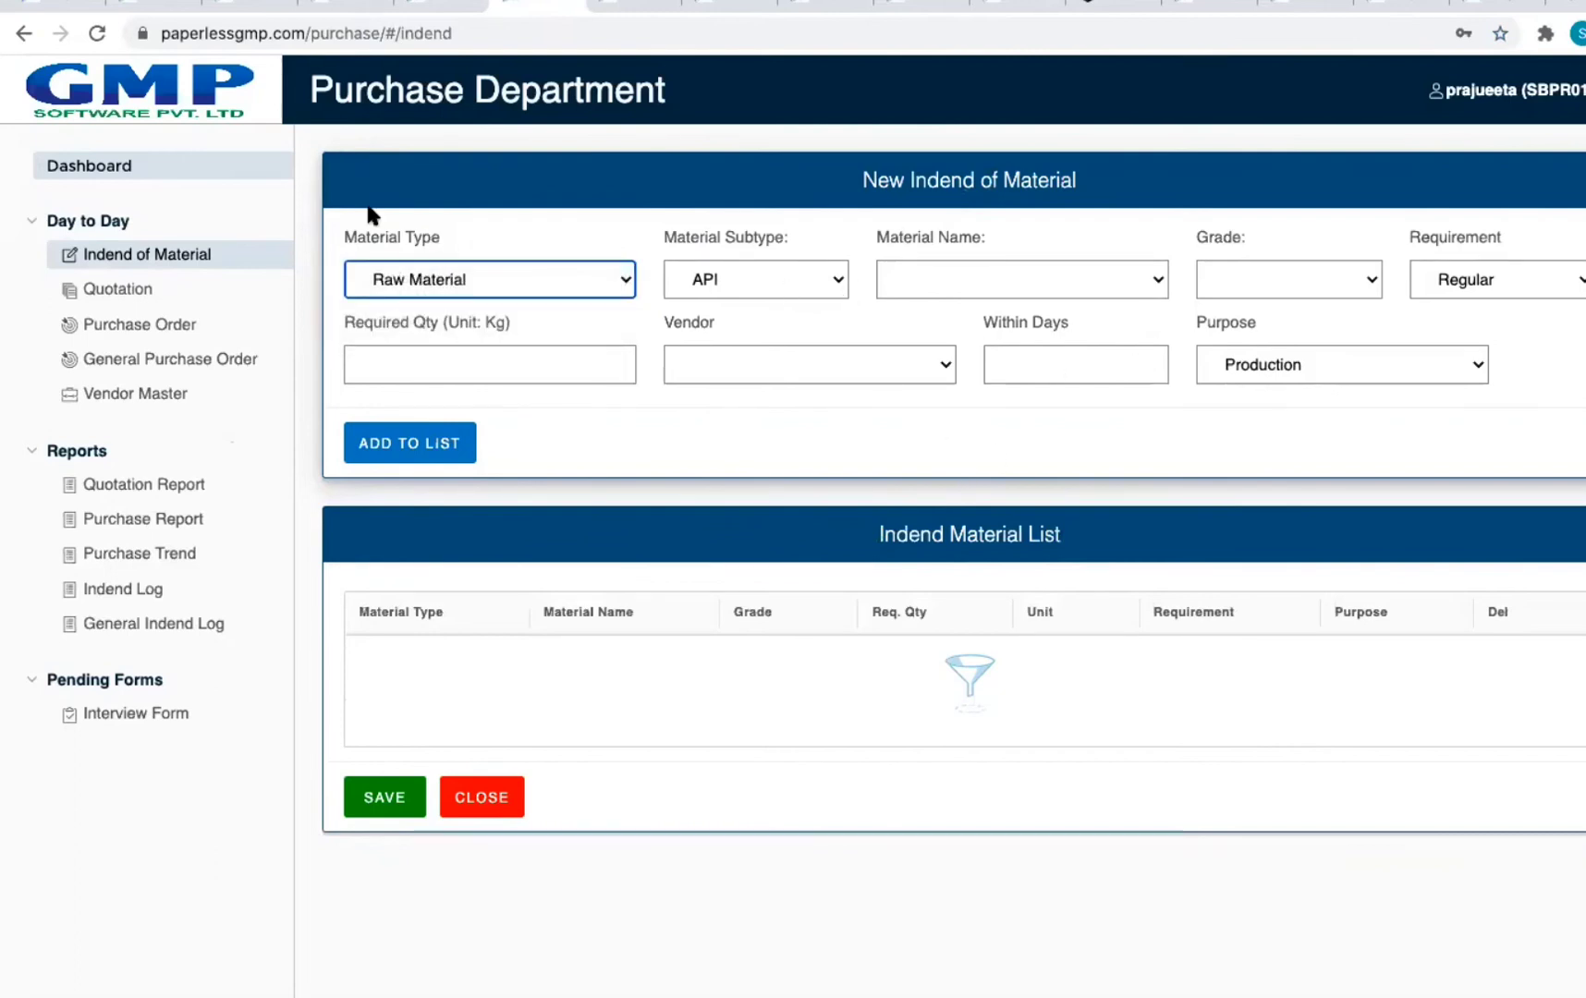
pyautogui.click(26, 34)
# Step: Check the general indent's material types, then open the pending indends list
pyautogui.click(567, 217)
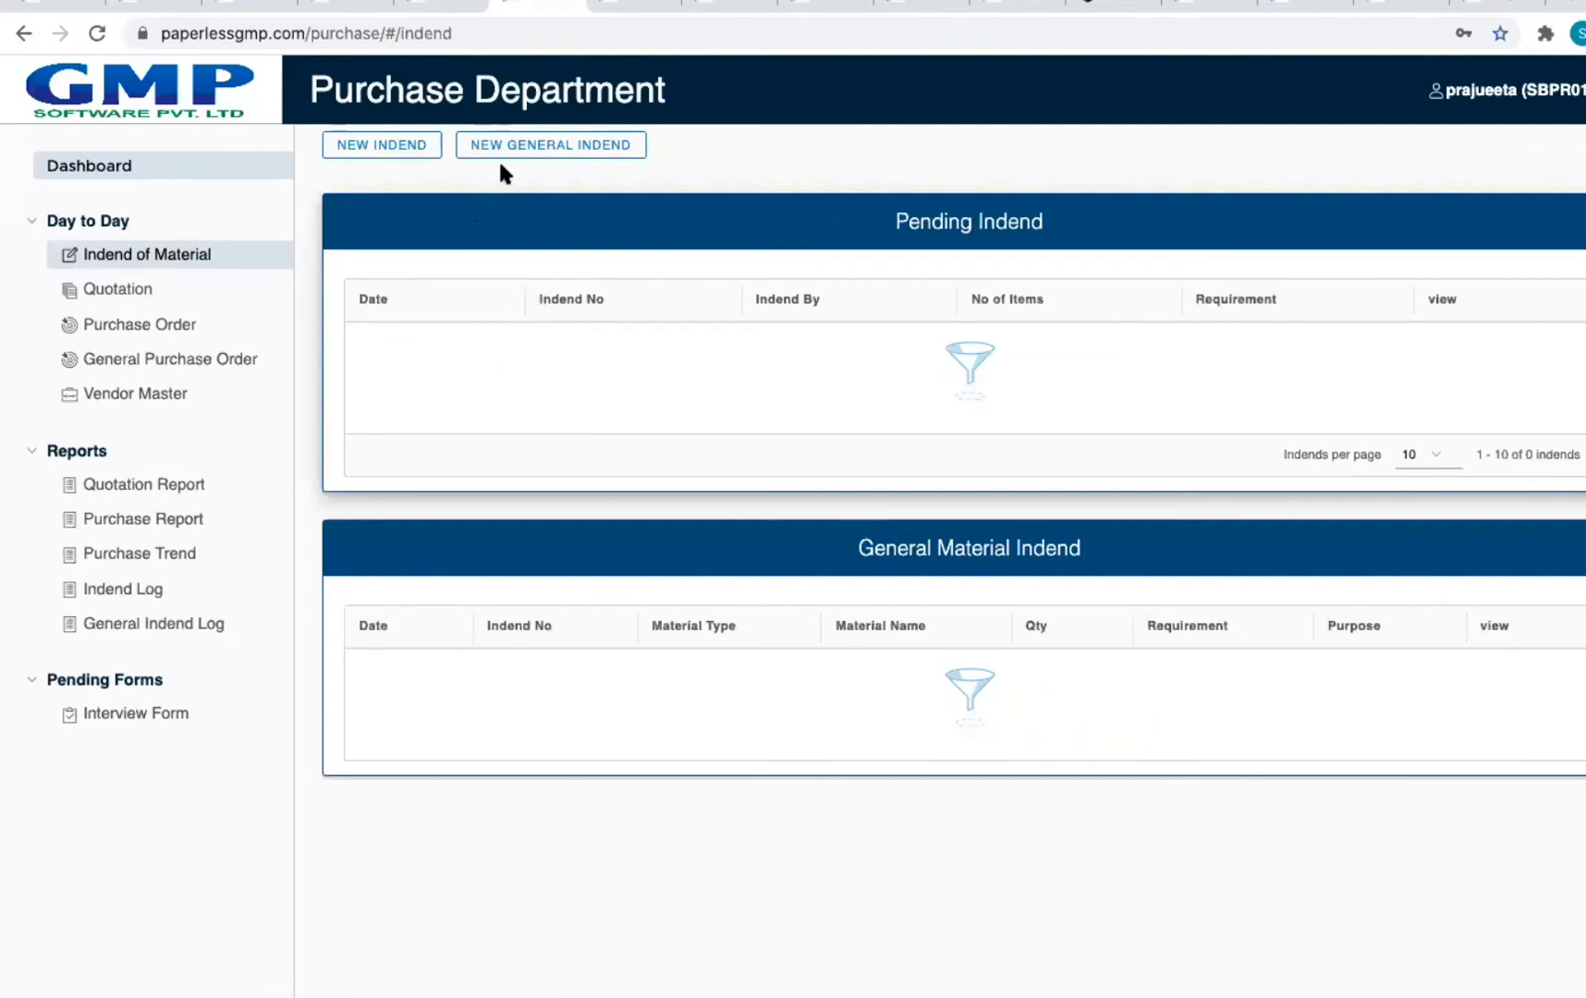
pyautogui.click(522, 148)
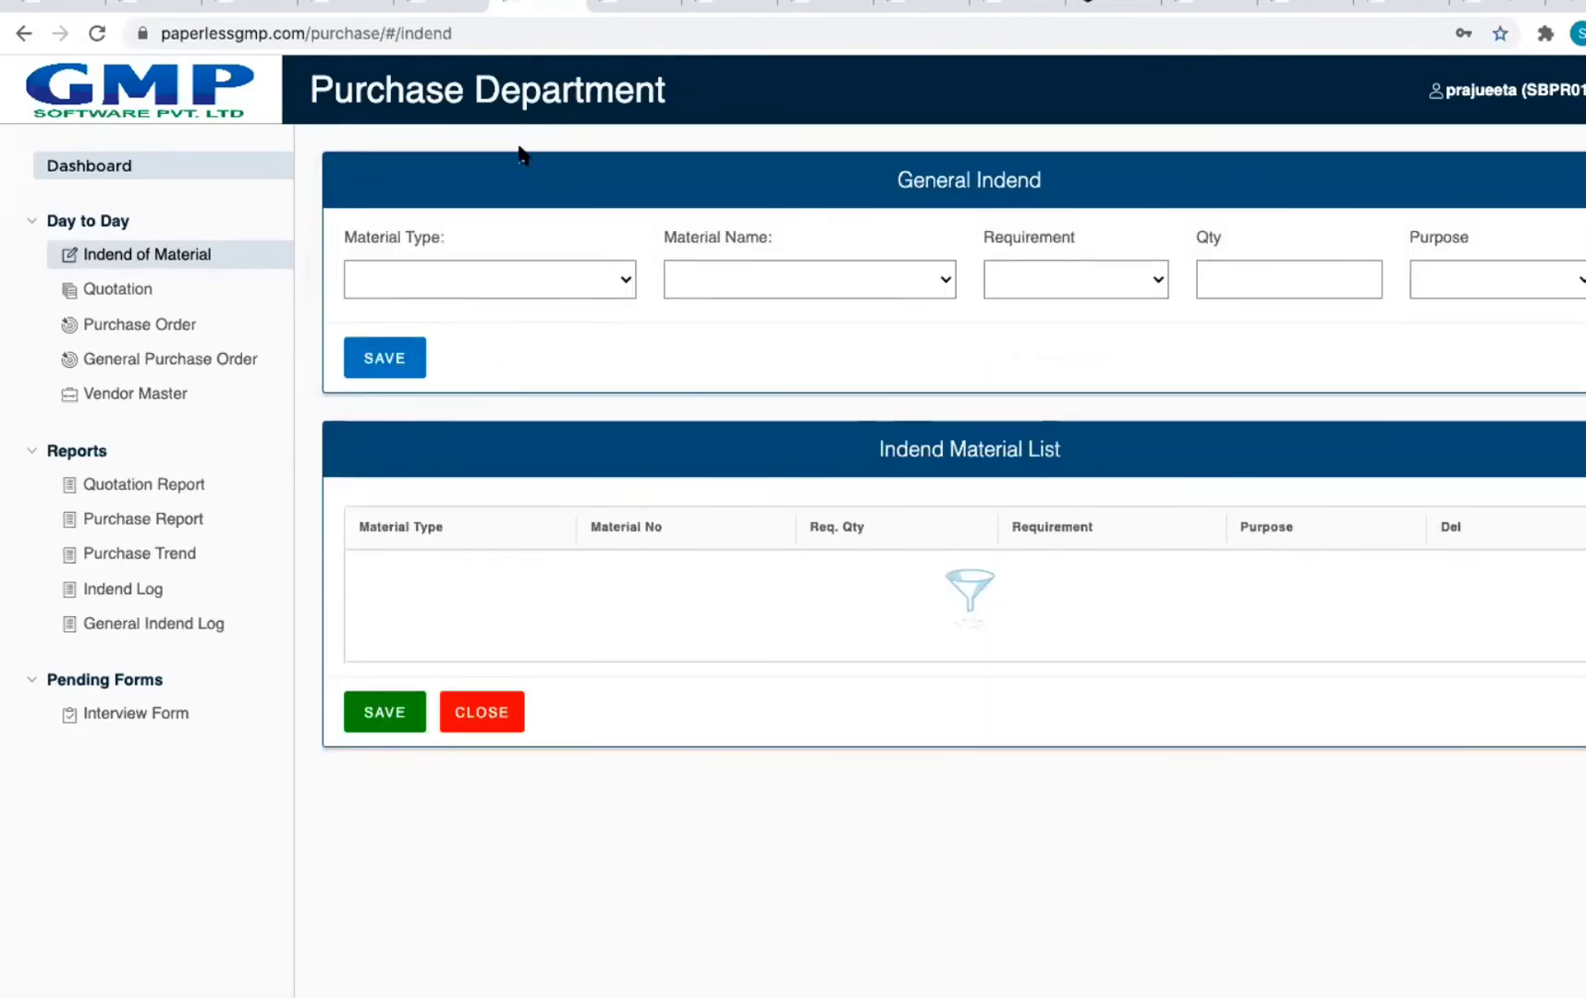
pyautogui.click(511, 282)
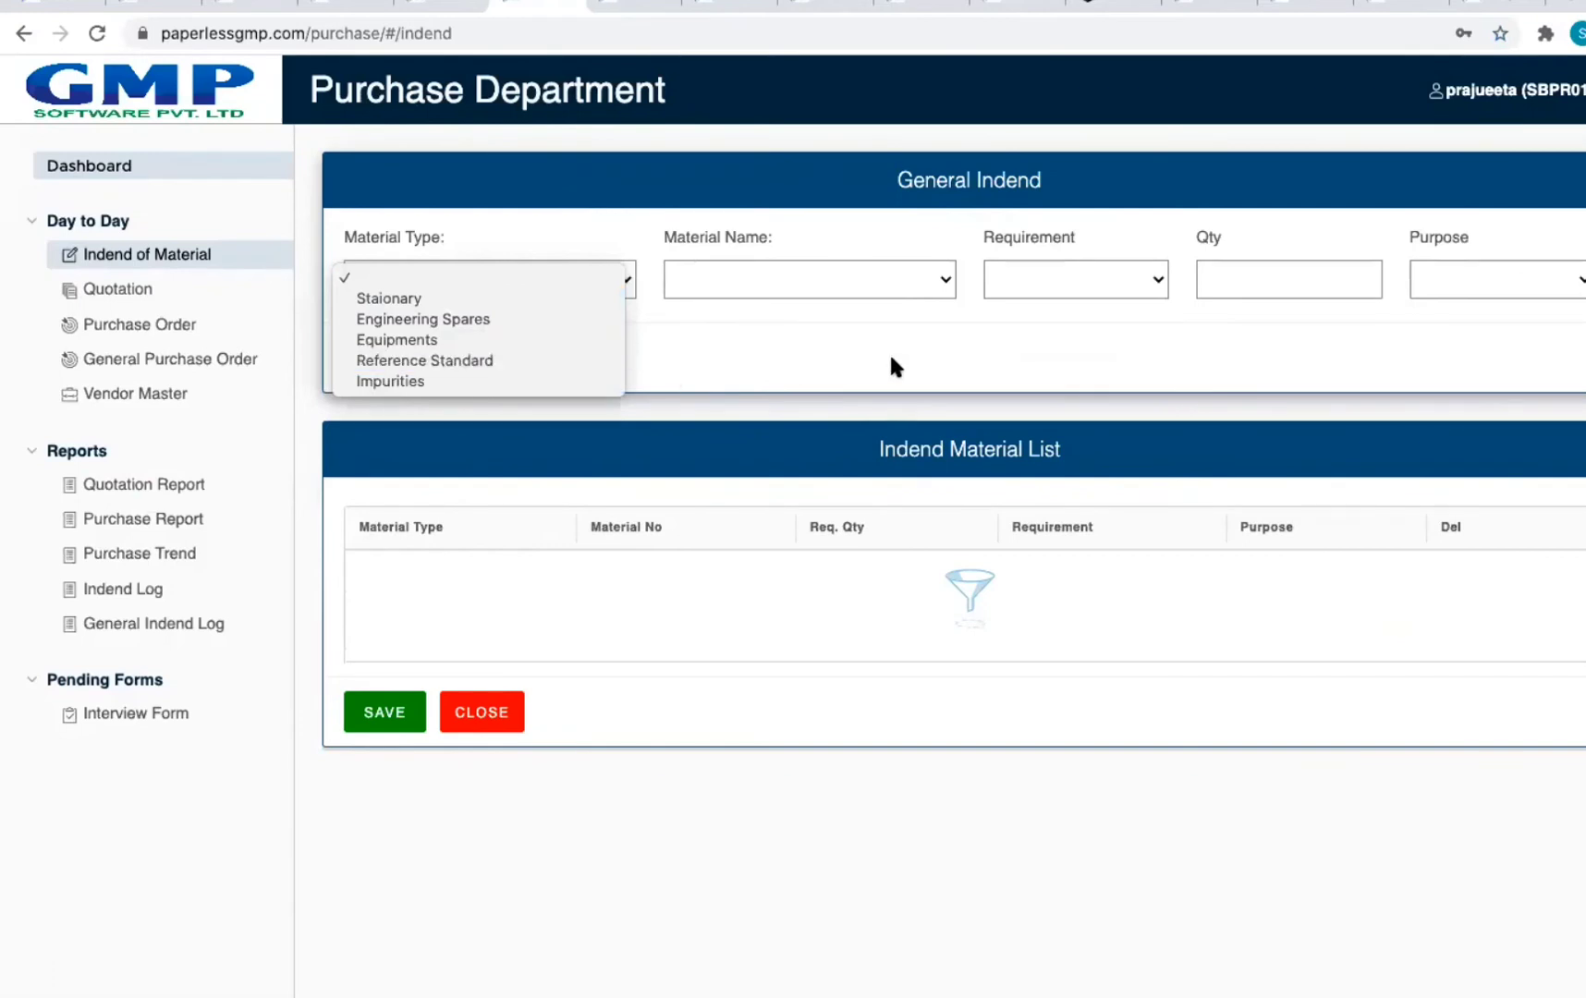
pyautogui.click(961, 366)
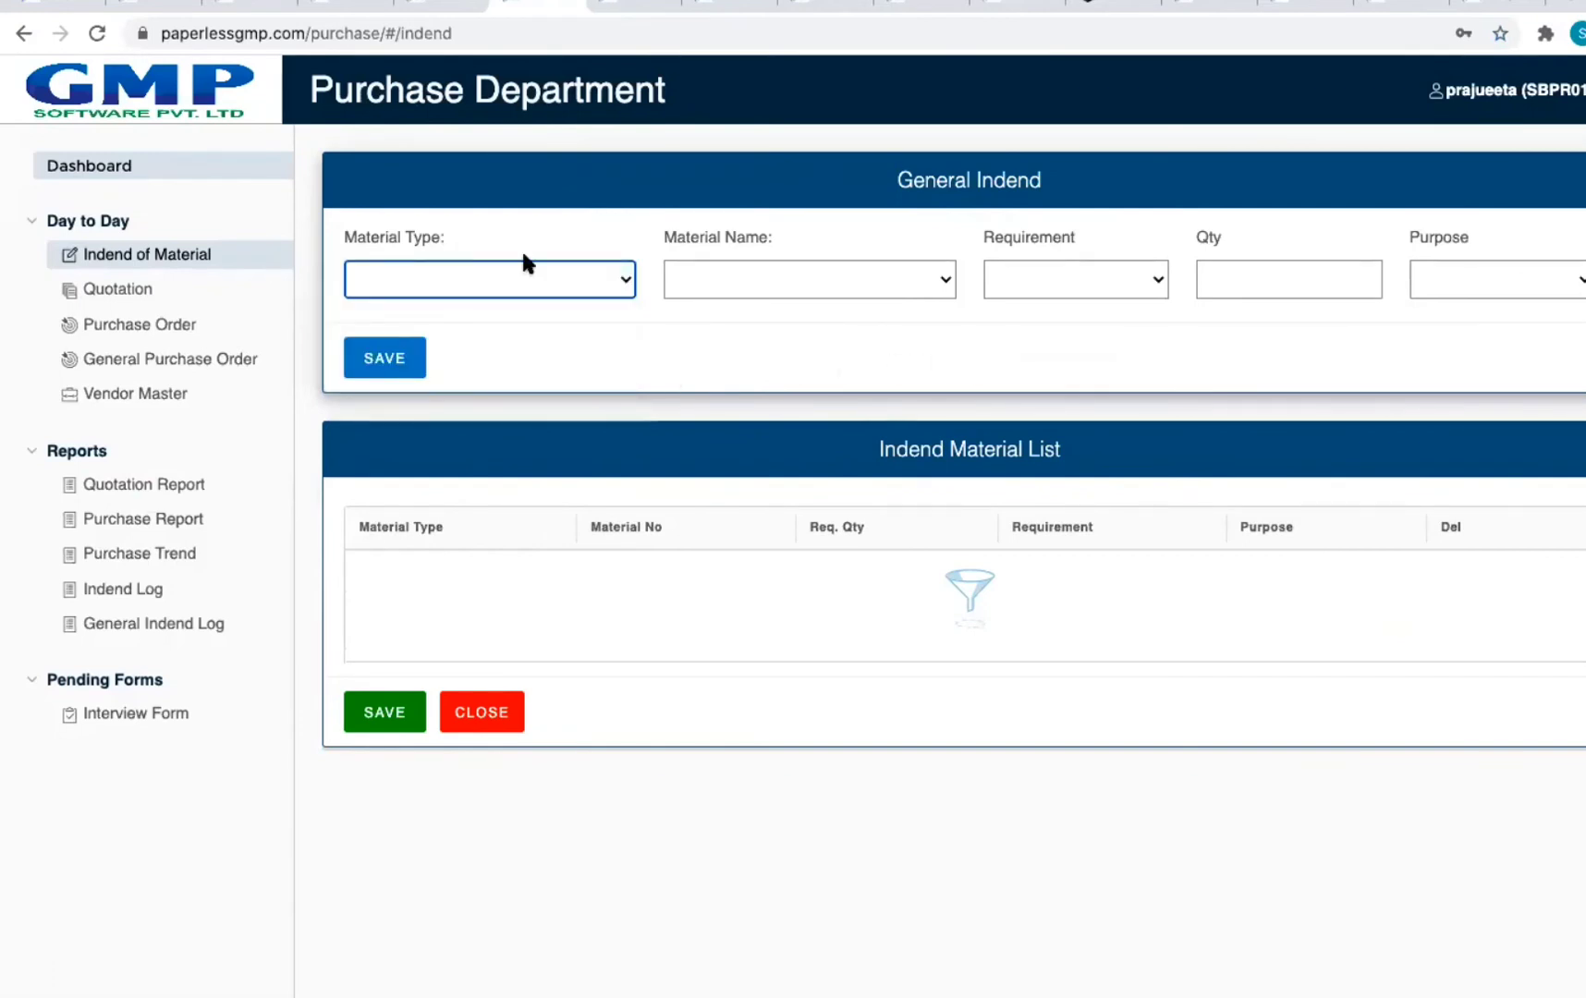
pyautogui.click(23, 33)
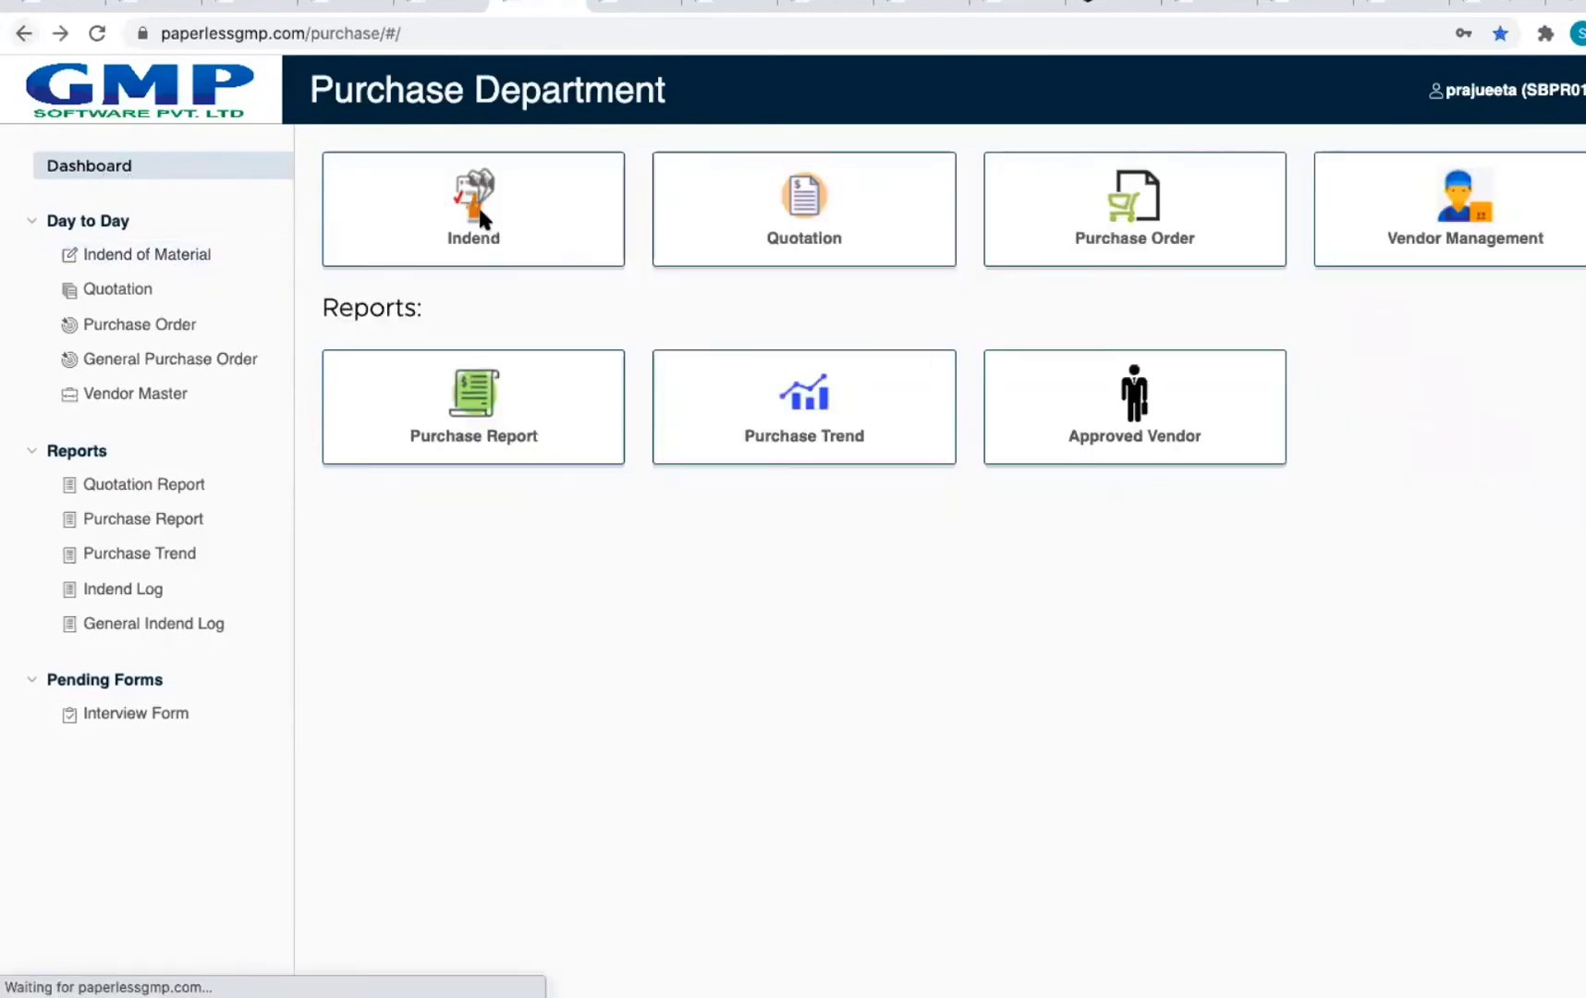
pyautogui.click(564, 260)
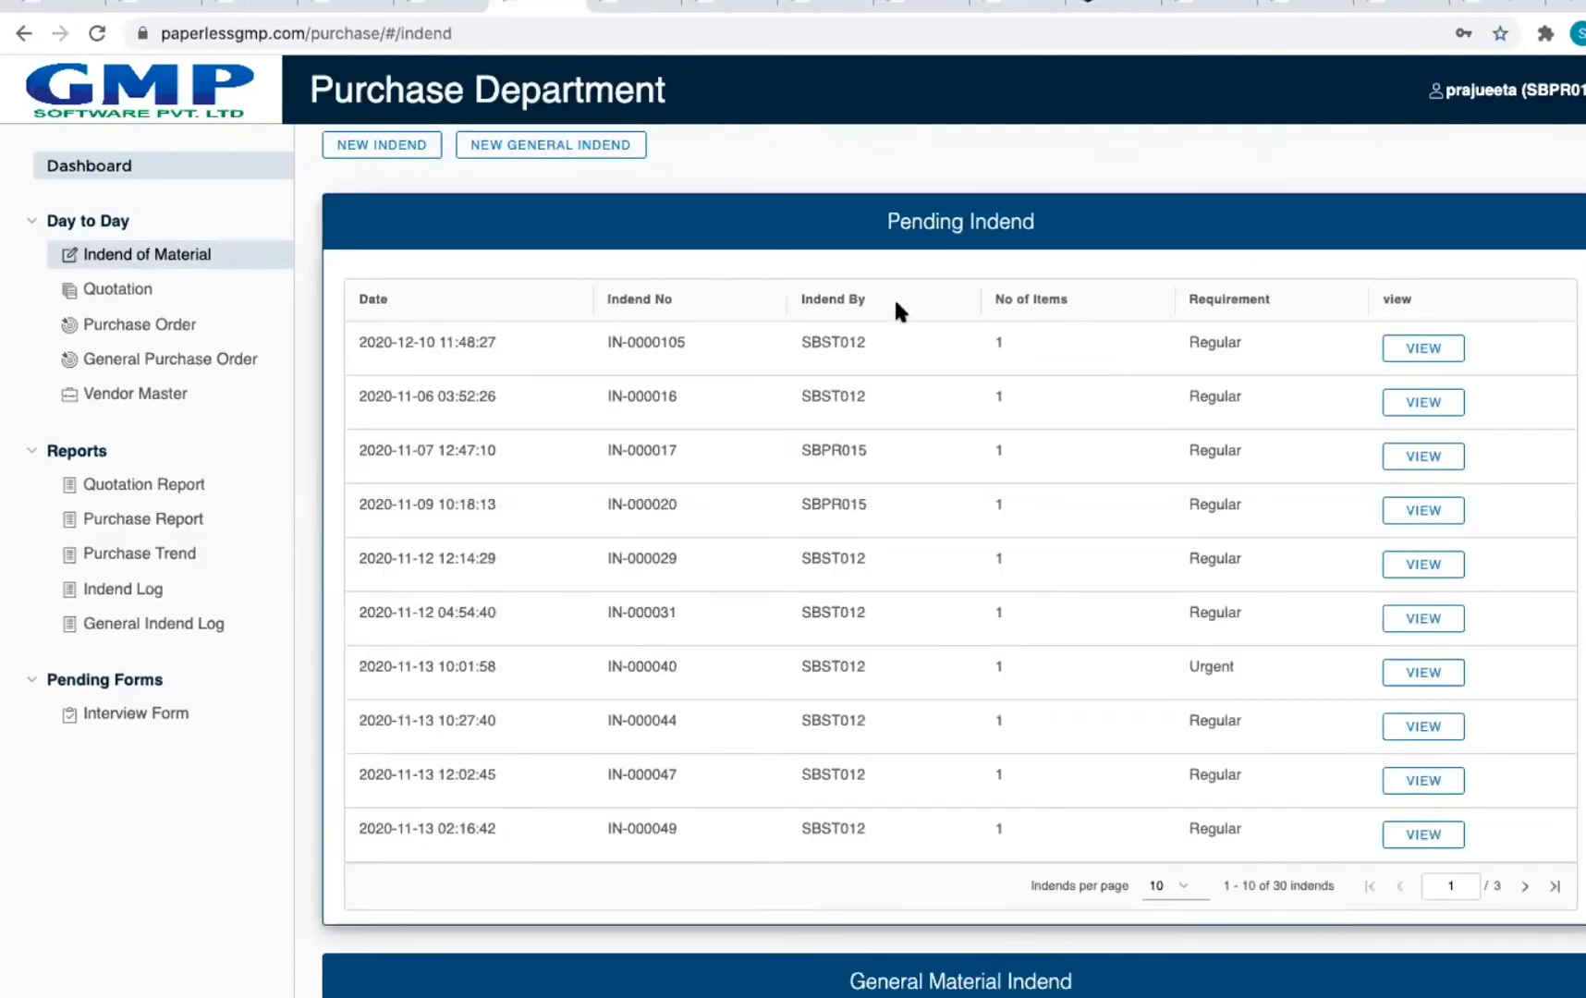
# Step: Review quotation QO-000001 from Test Vendor 1 in the Quotation list, then return
pyautogui.click(17, 33)
pyautogui.click(869, 255)
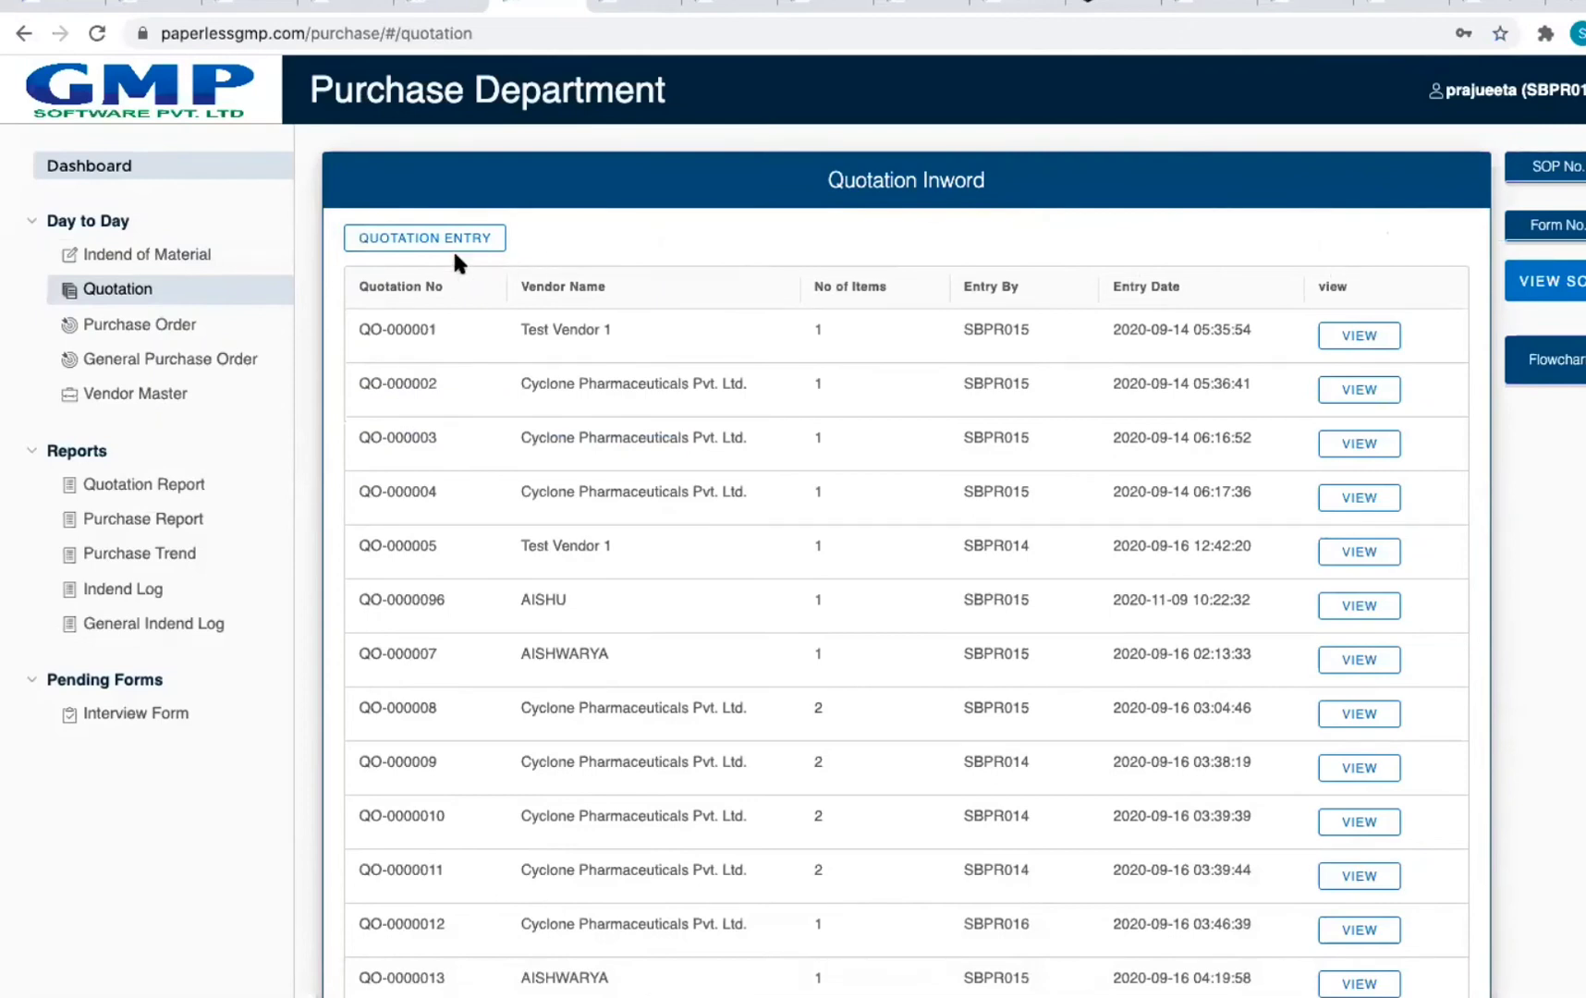
pyautogui.click(1359, 336)
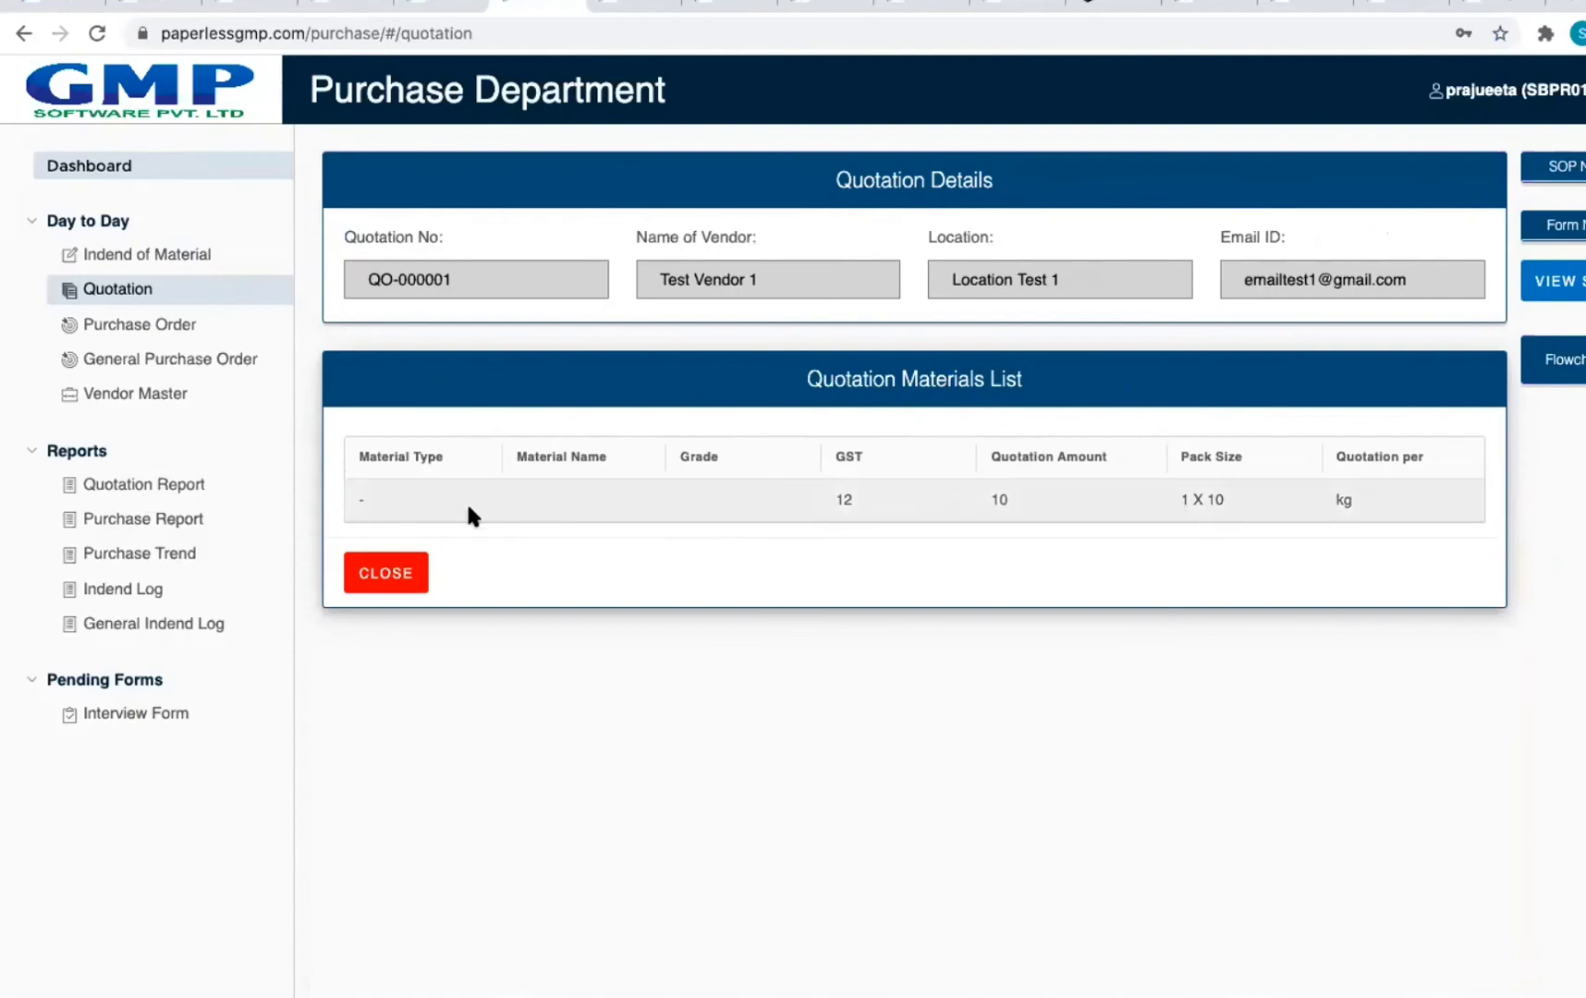
pyautogui.click(15, 37)
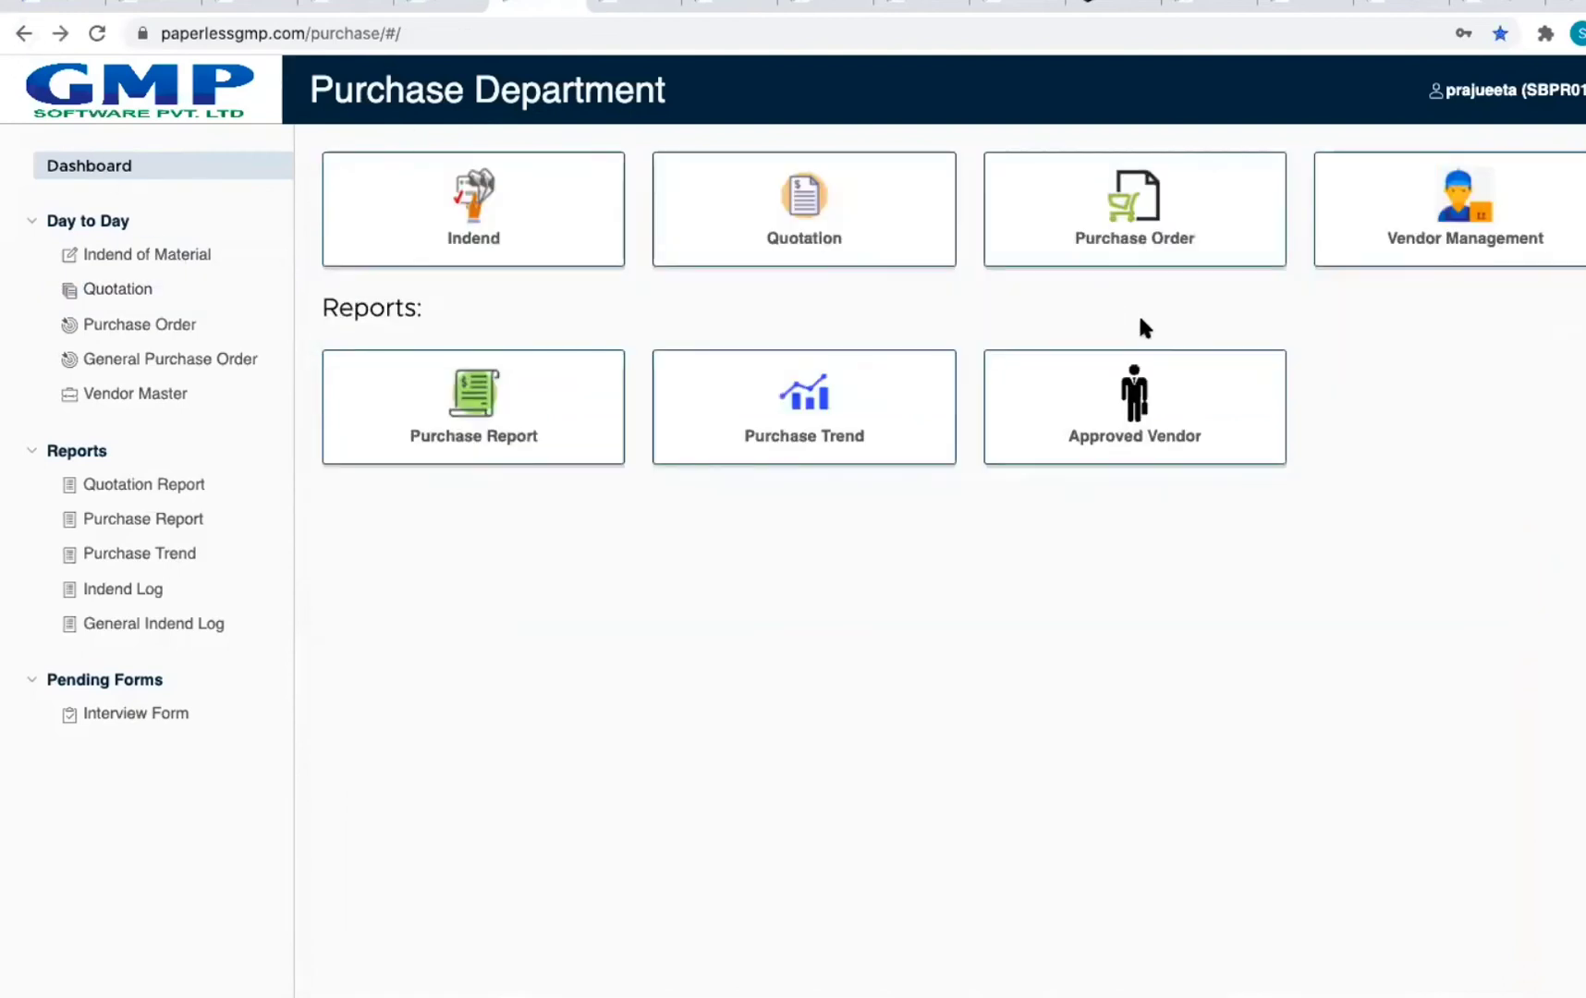
# Step: Browse the Purchase Order options and the orders pending from indends
pyautogui.click(1054, 264)
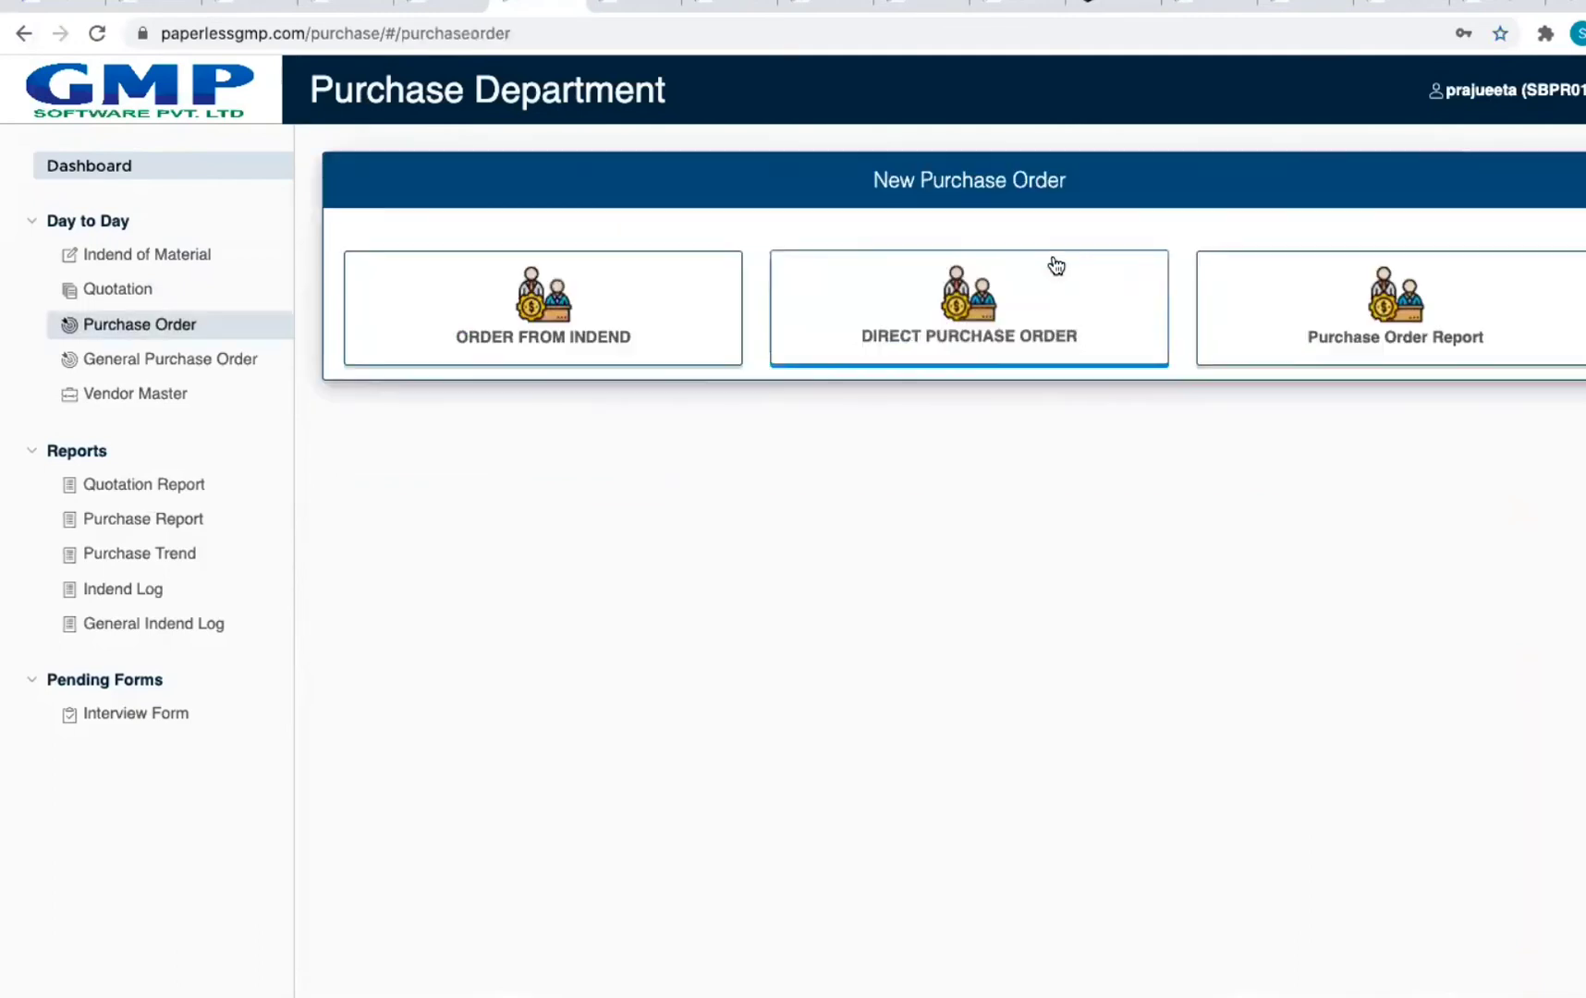
pyautogui.click(570, 353)
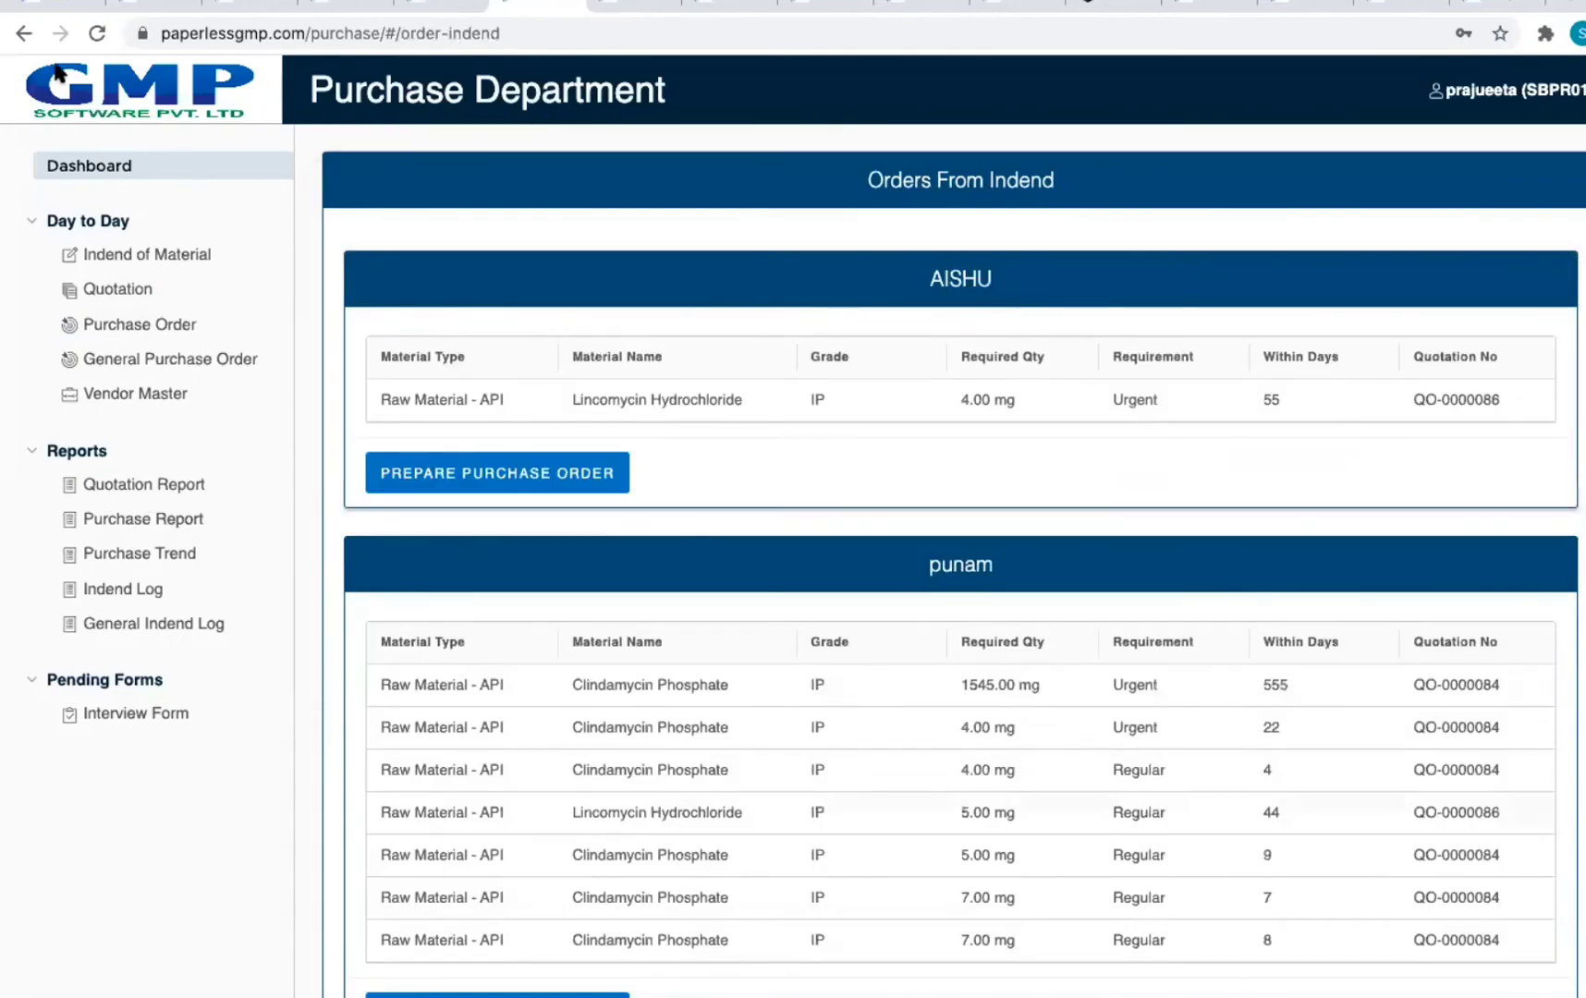
pyautogui.click(19, 35)
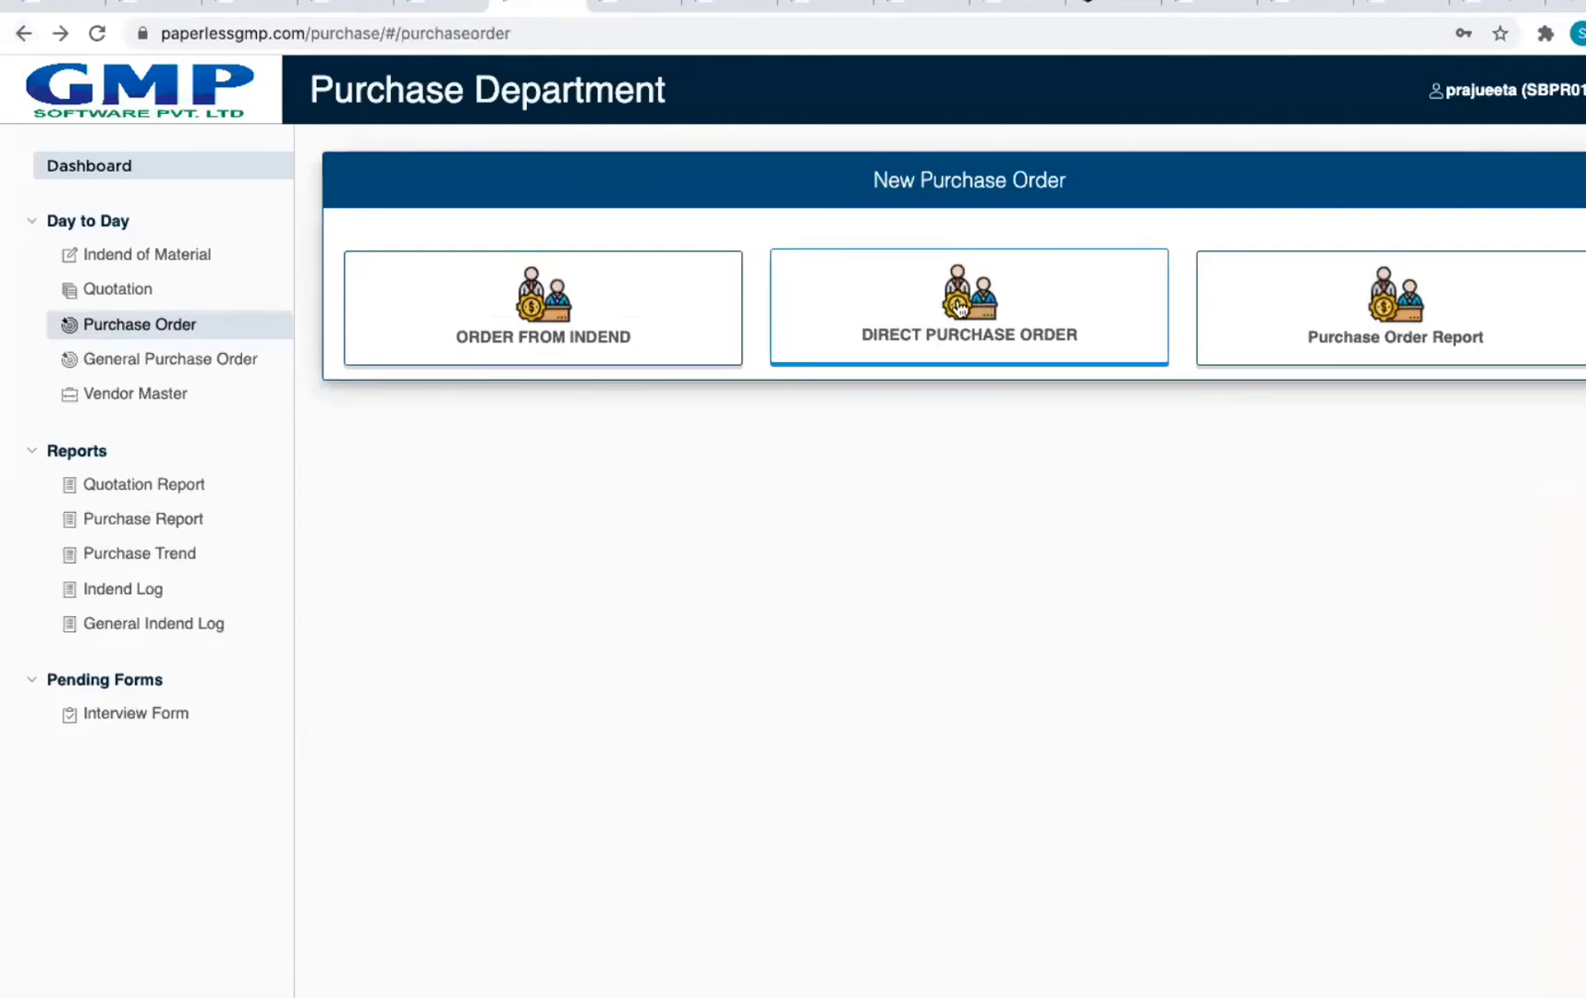
pyautogui.click(611, 310)
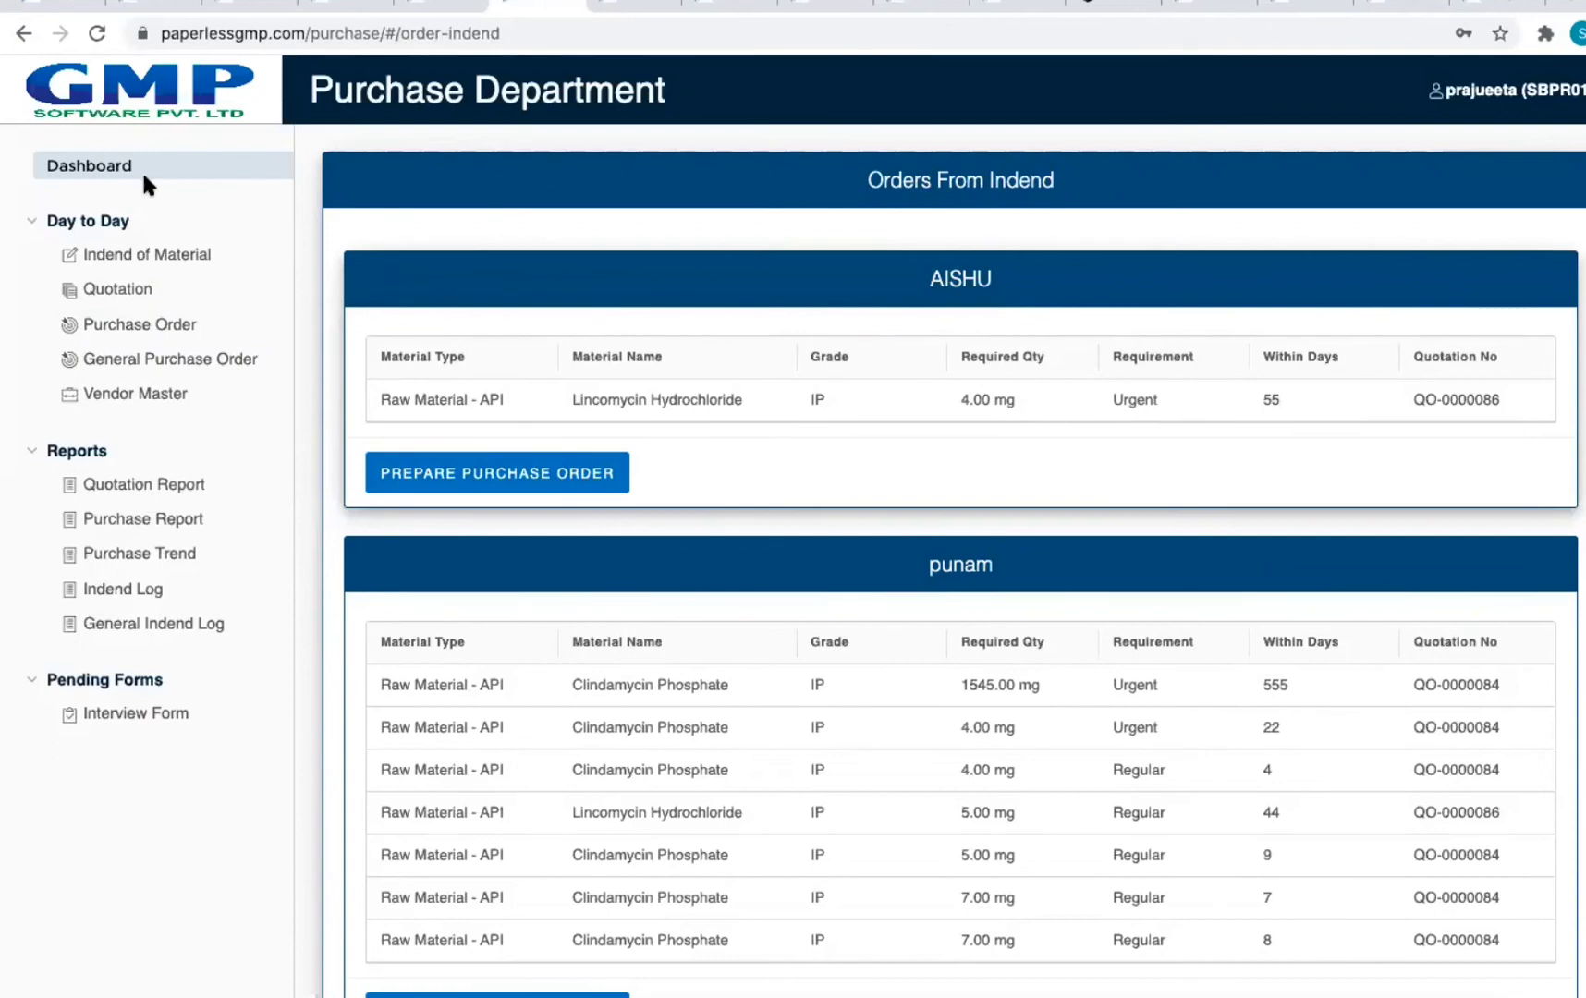
pyautogui.click(23, 33)
# Step: Preview a direct purchase order for Test Vendor 1, then open Orders From Indend
pyautogui.click(910, 300)
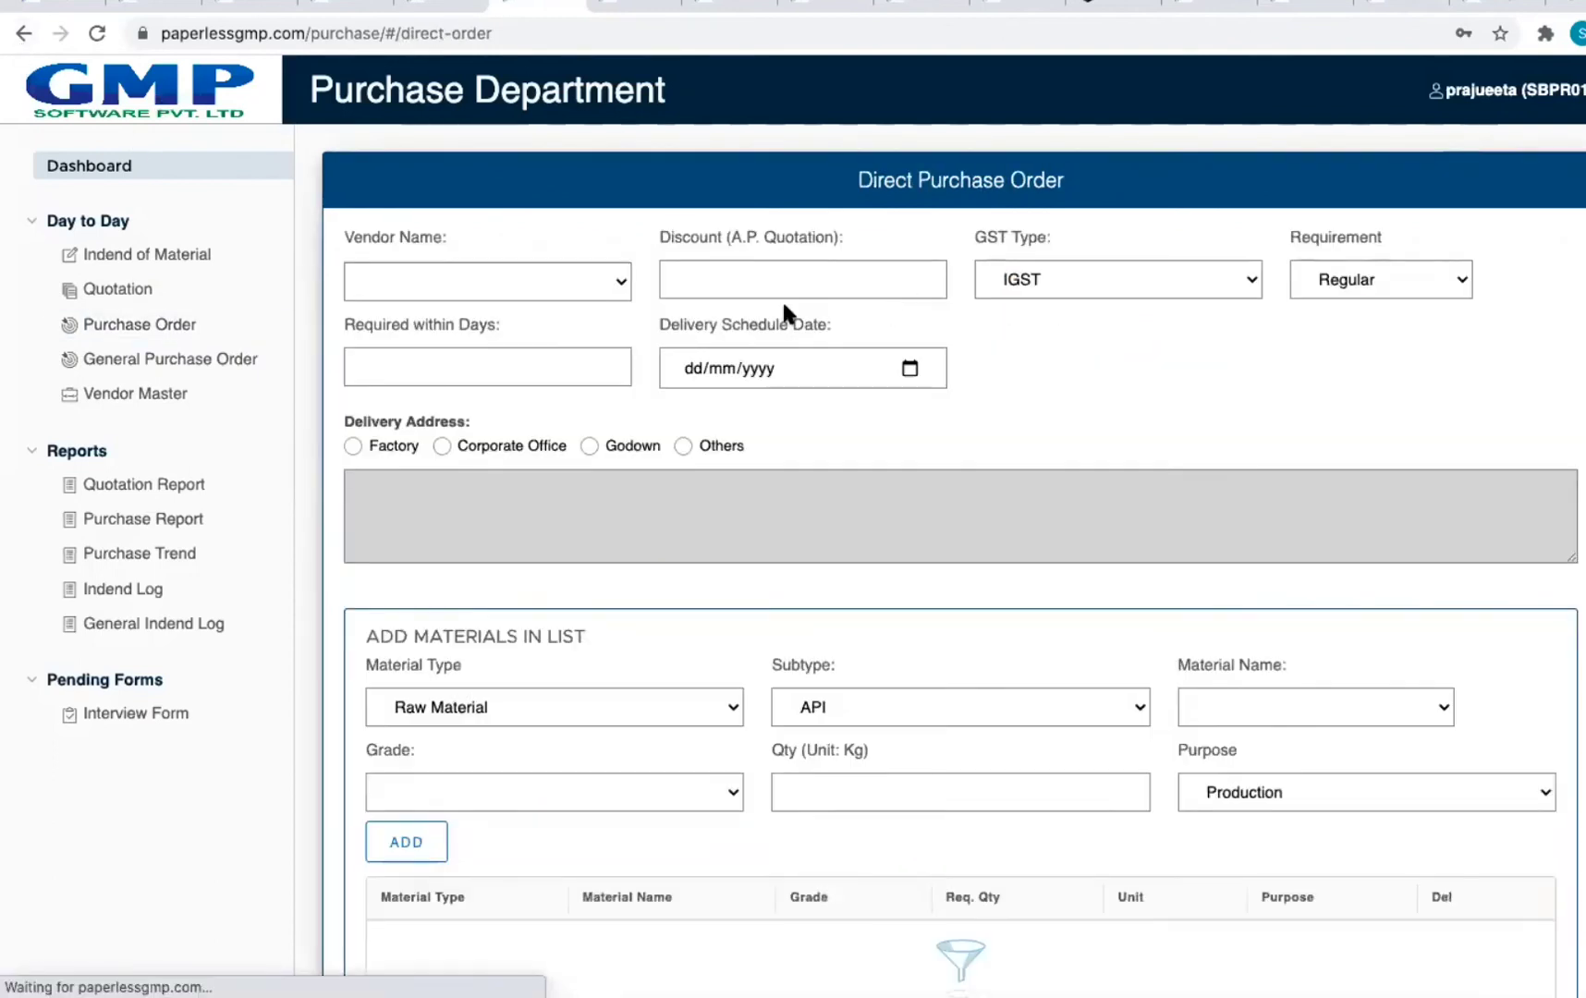
pyautogui.click(546, 275)
pyautogui.click(546, 273)
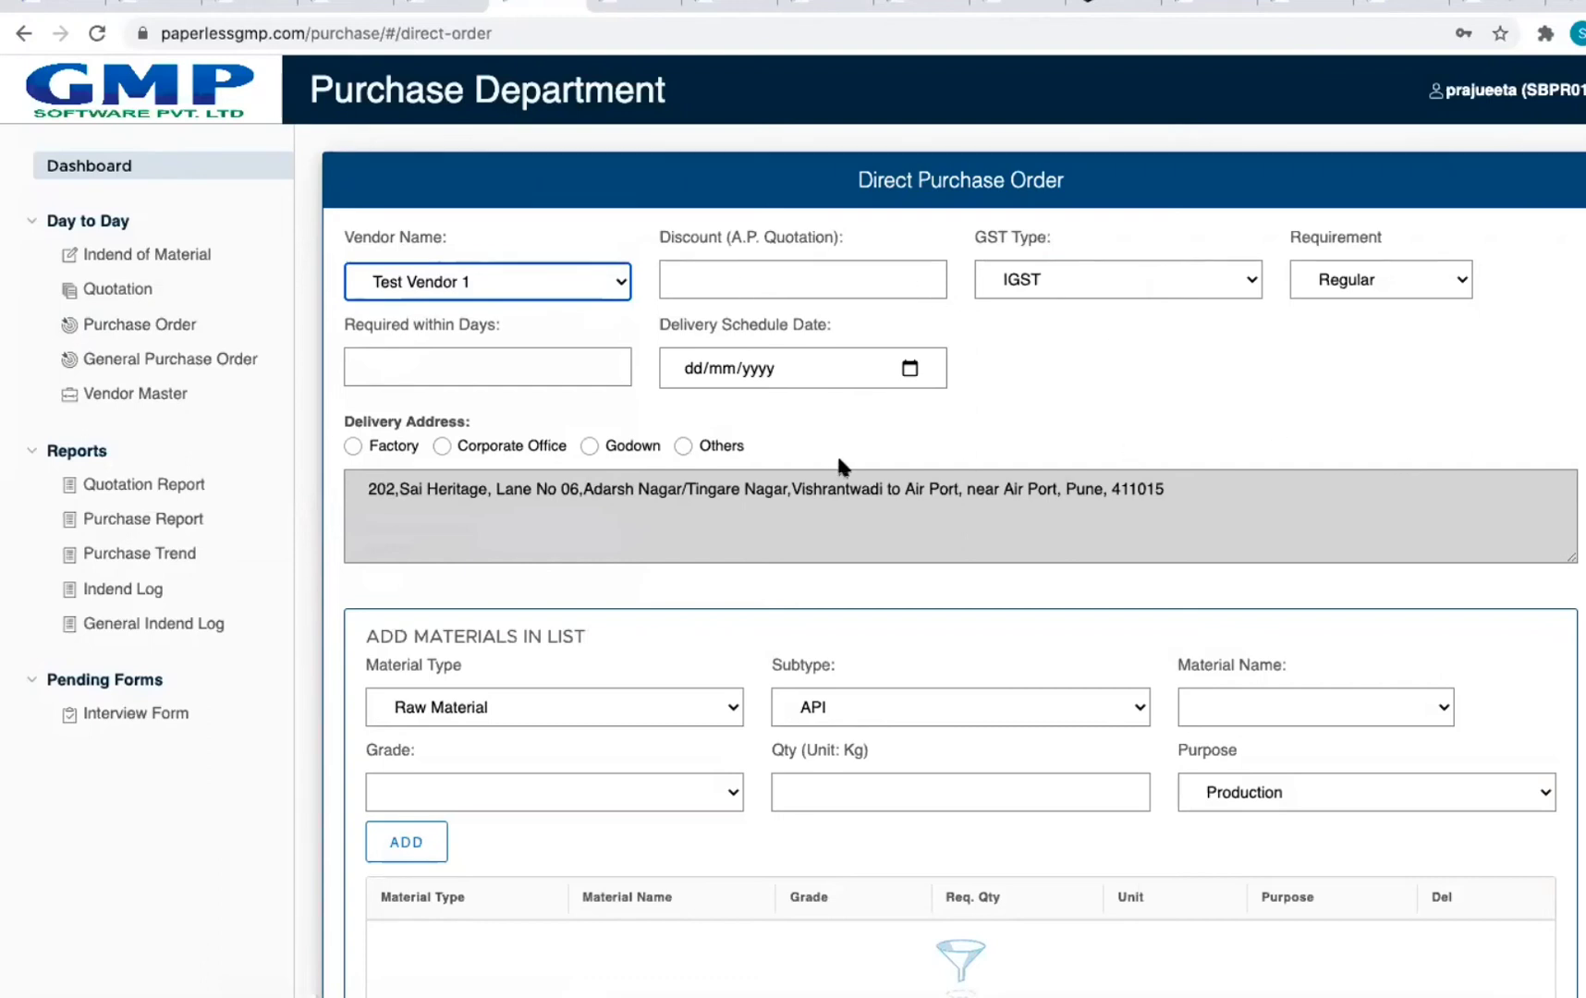
pyautogui.scroll(-5, 845, 453)
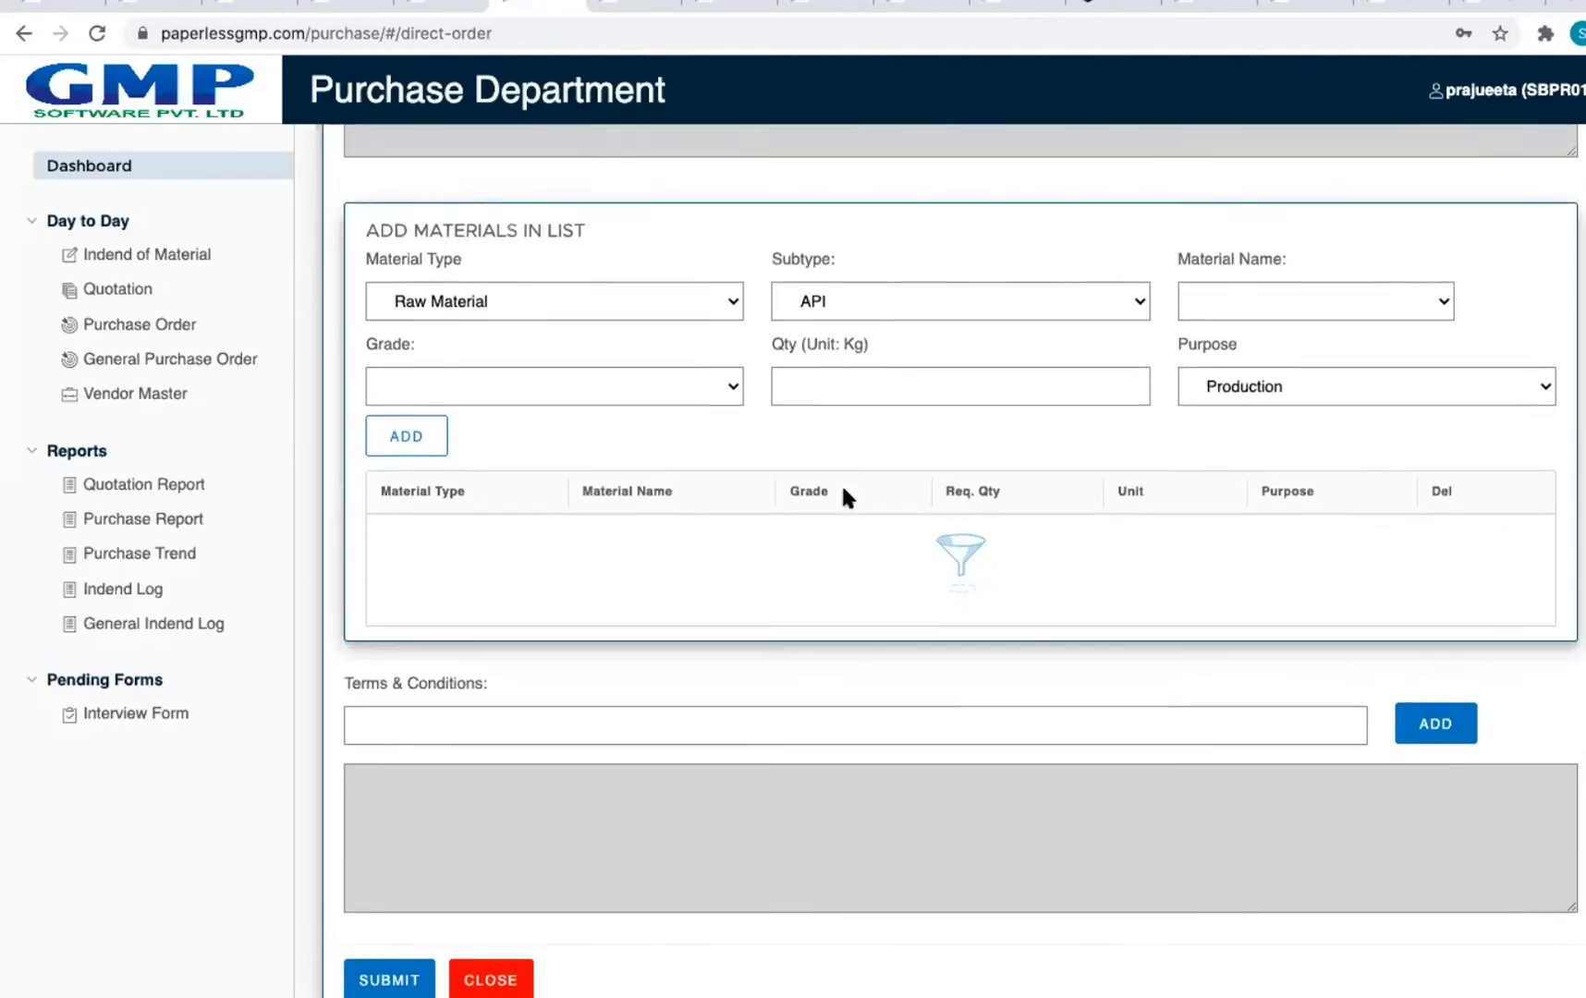
pyautogui.scroll(5, 843, 494)
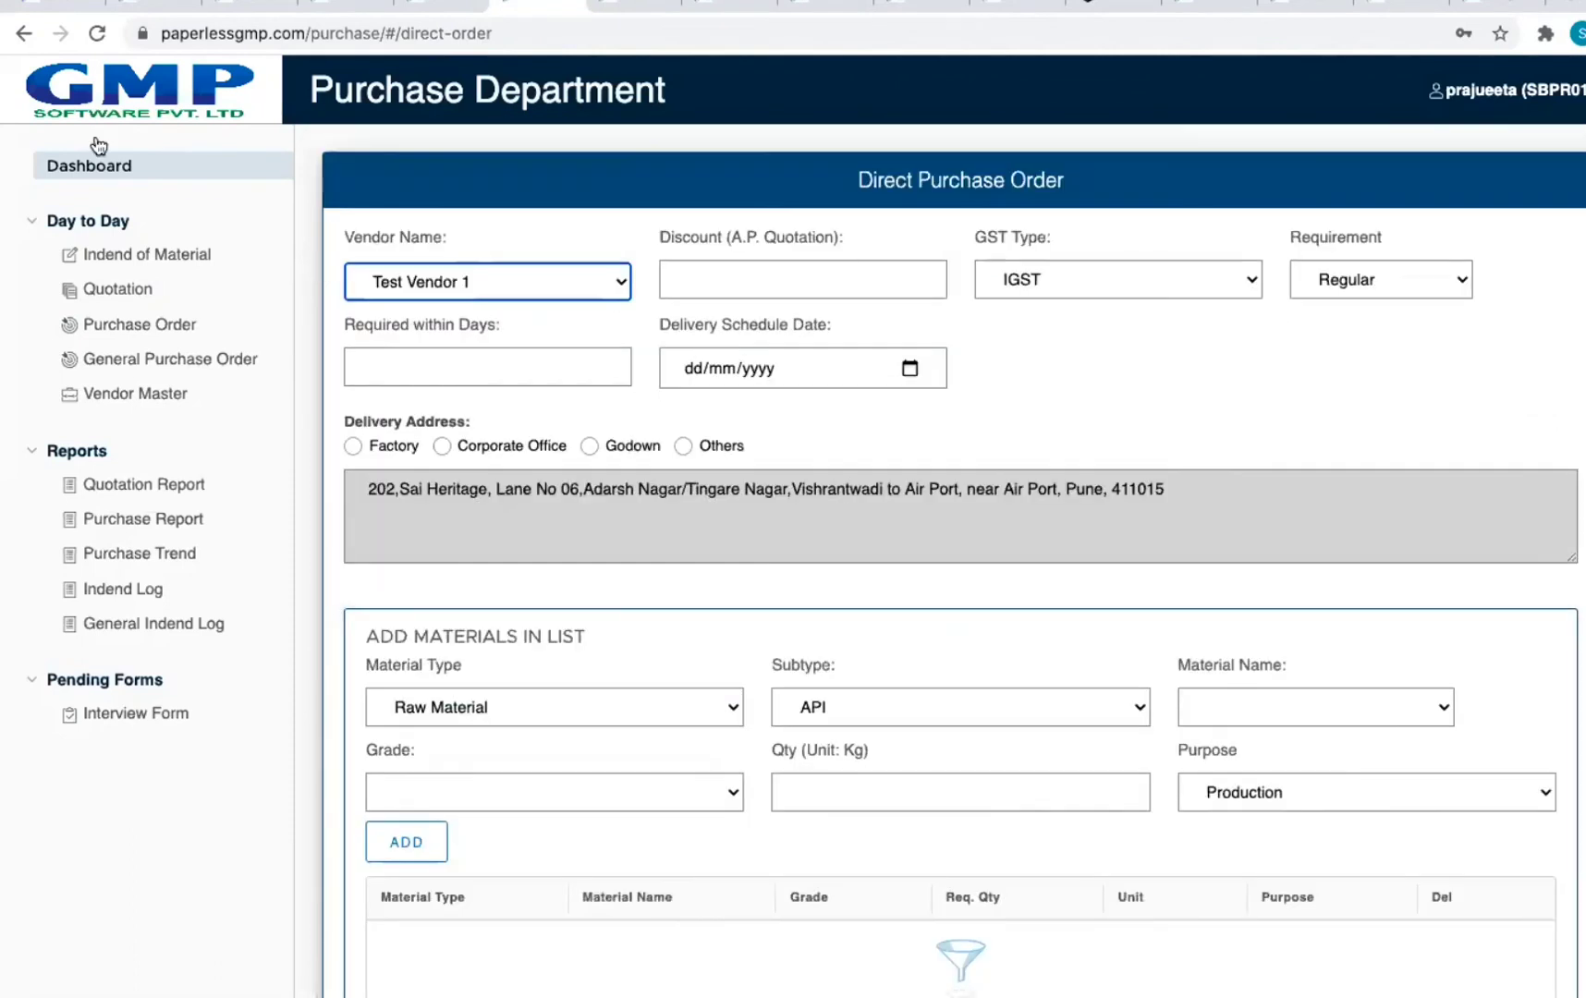
pyautogui.click(17, 34)
pyautogui.click(617, 346)
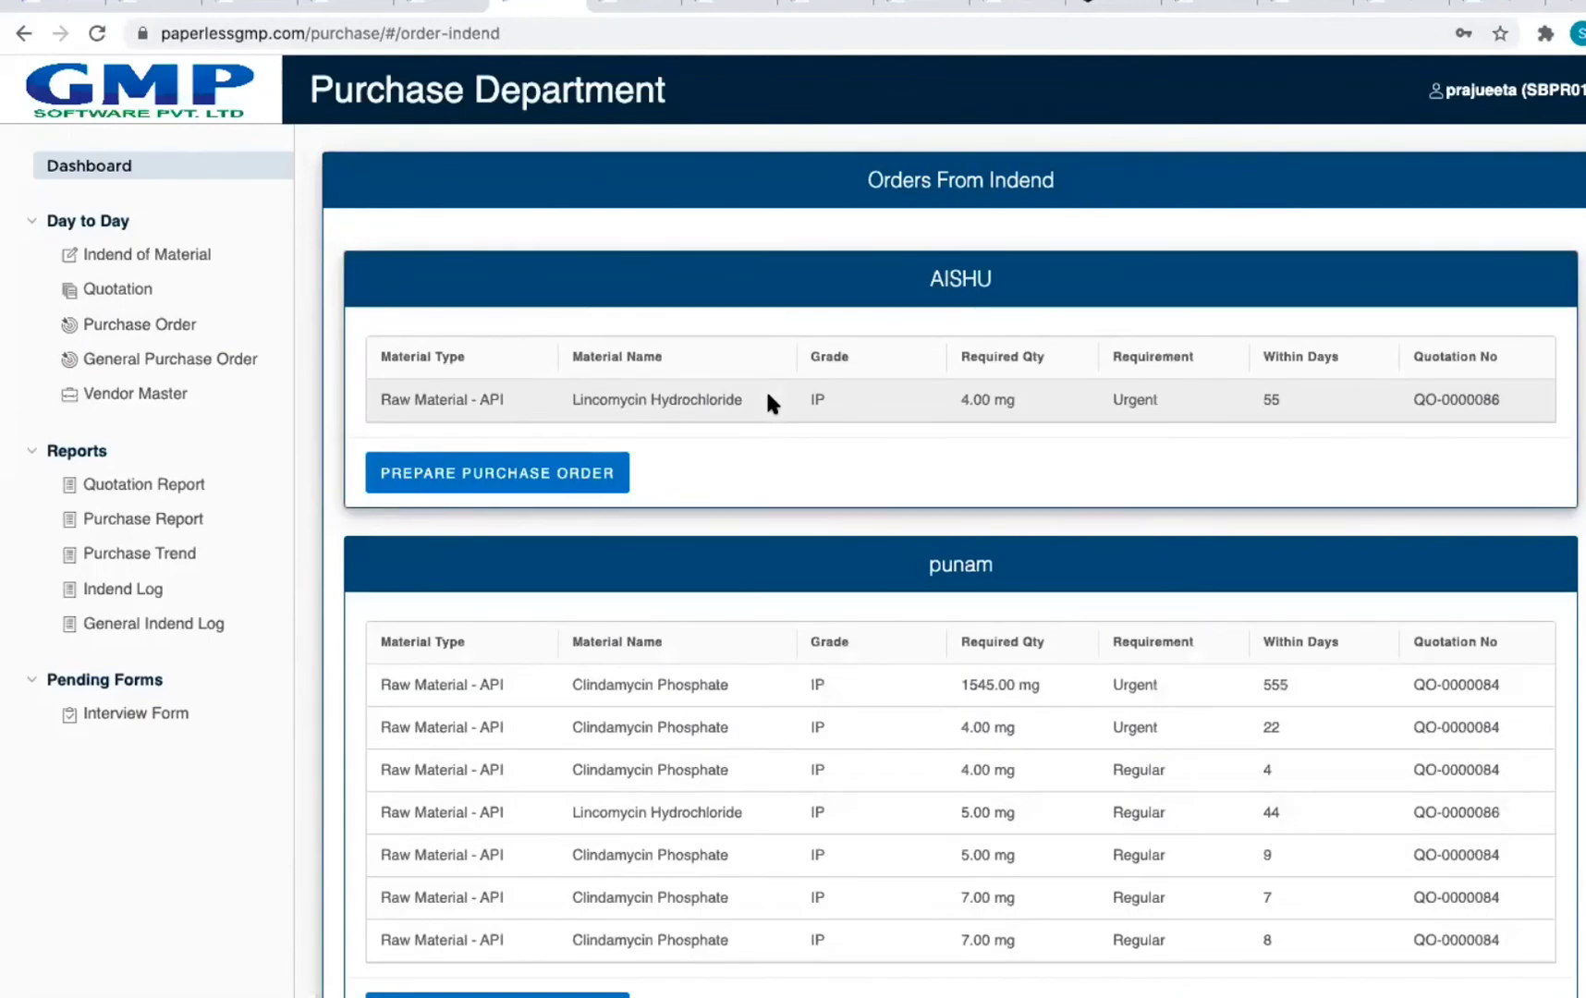
# Step: Open the purchase order form for Lincomycin Hydrochloride
pyautogui.scroll(-3, 608, 446)
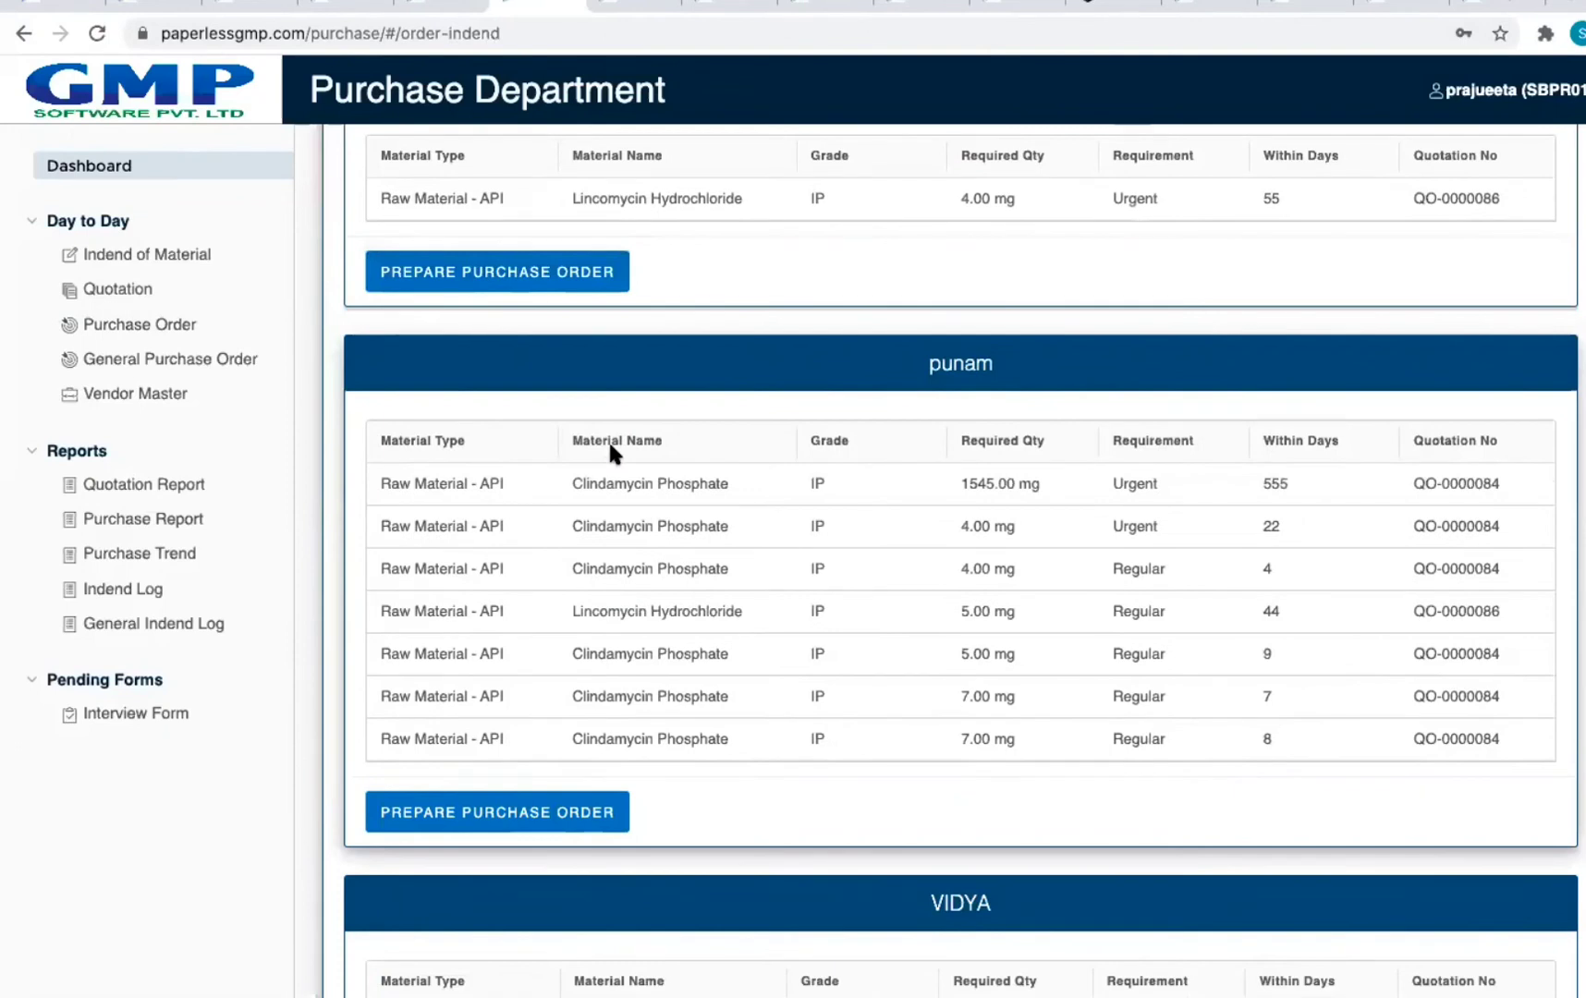
pyautogui.scroll(-20, 609, 446)
pyautogui.scroll(20, 609, 446)
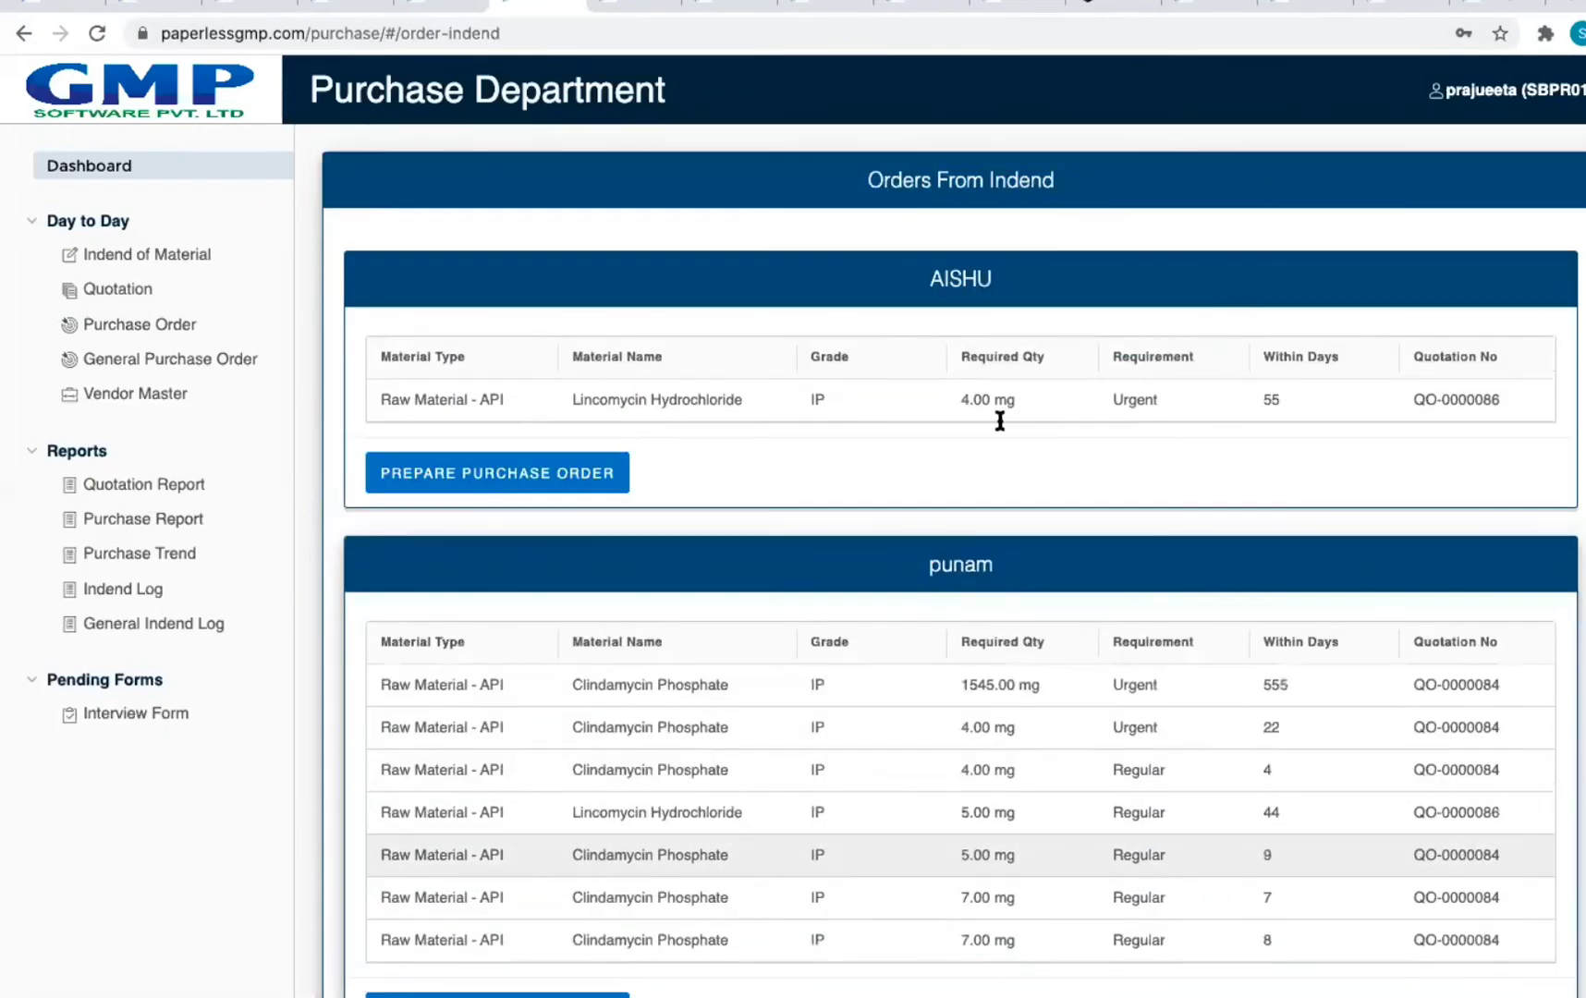
pyautogui.click(546, 472)
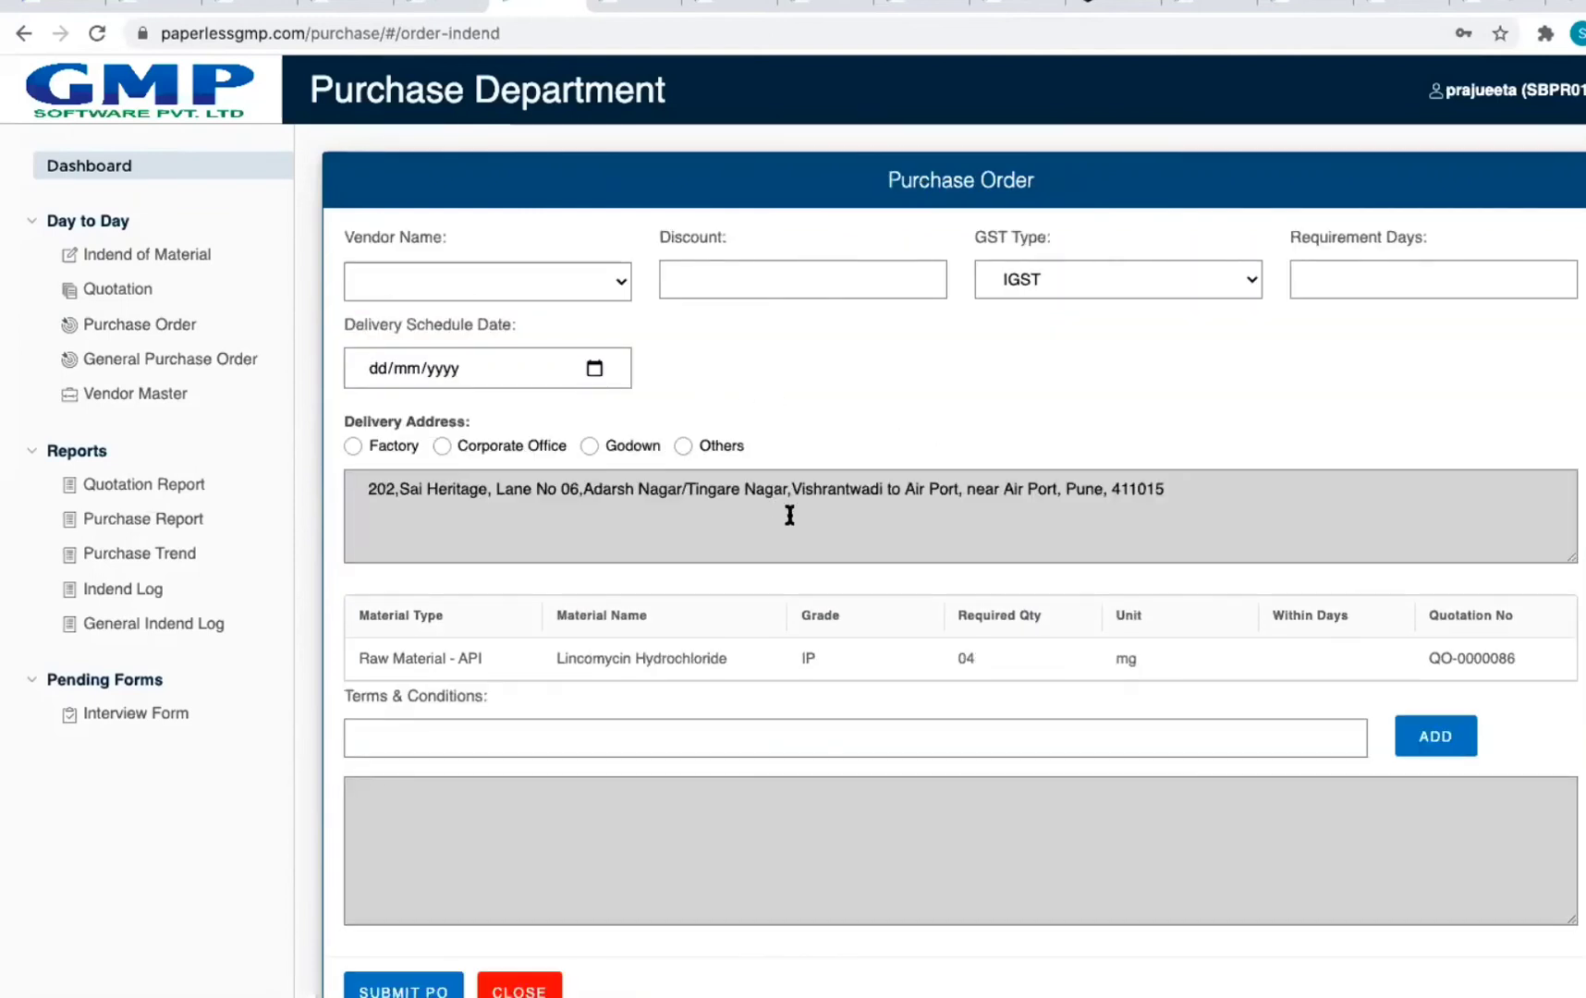
pyautogui.scroll(-1, 771, 507)
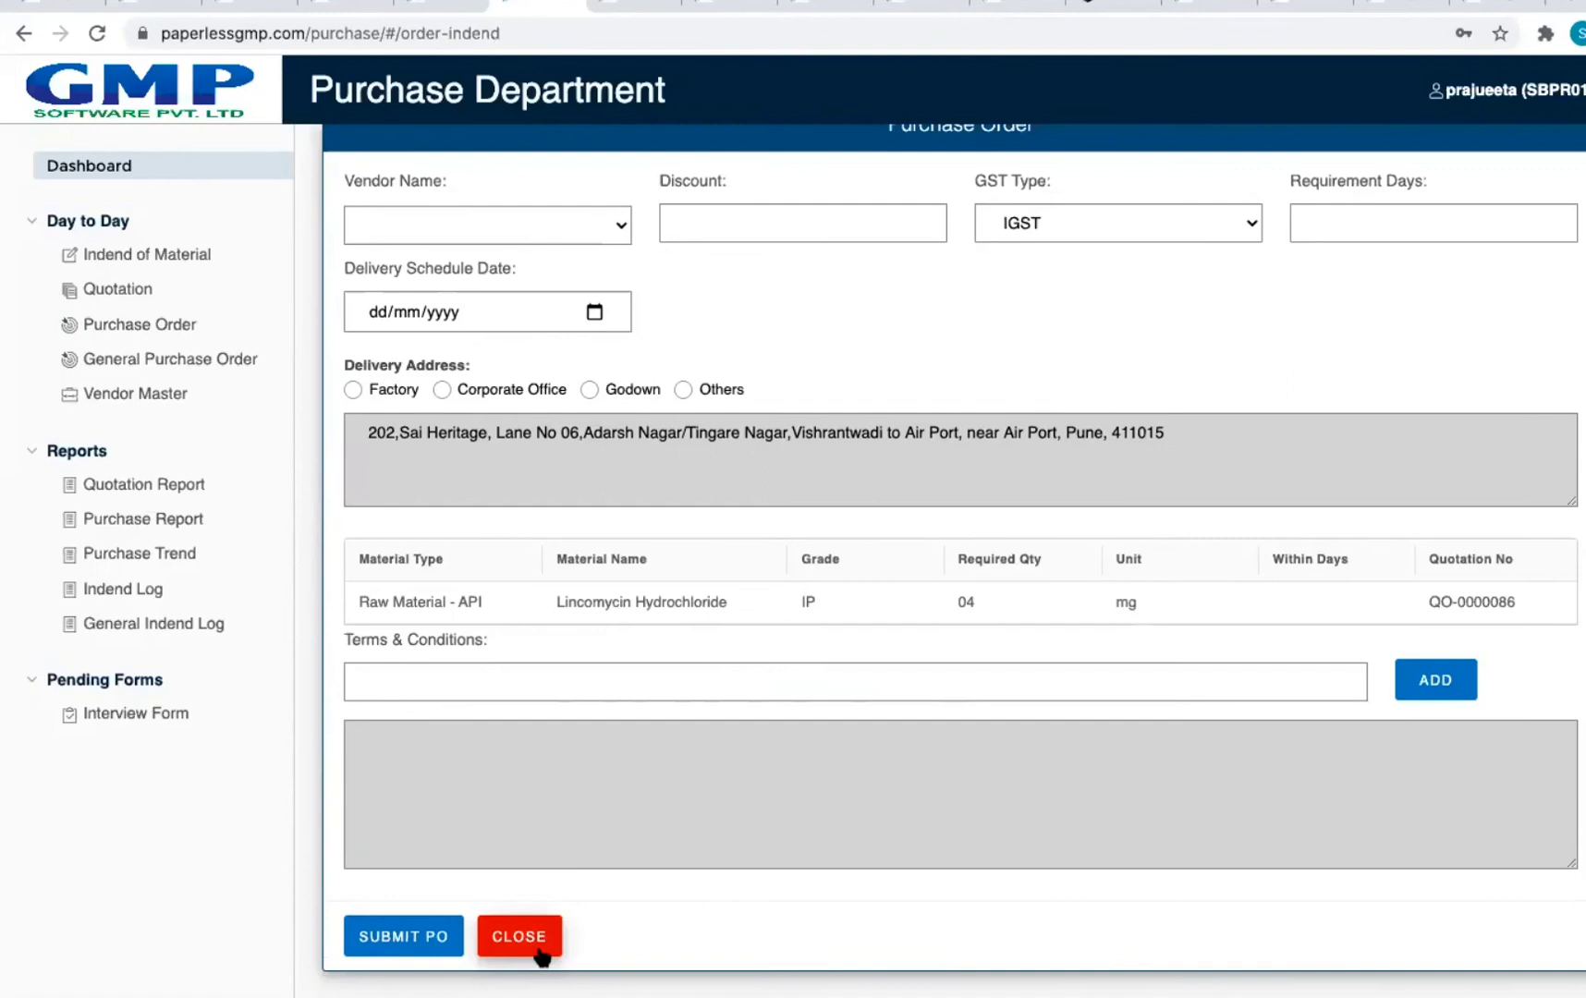
# Step: Cycle the Delivery Address through Factory, Corporate Office, Godown and Other
pyautogui.click(352, 389)
pyautogui.click(440, 389)
pyautogui.click(599, 391)
pyautogui.click(683, 391)
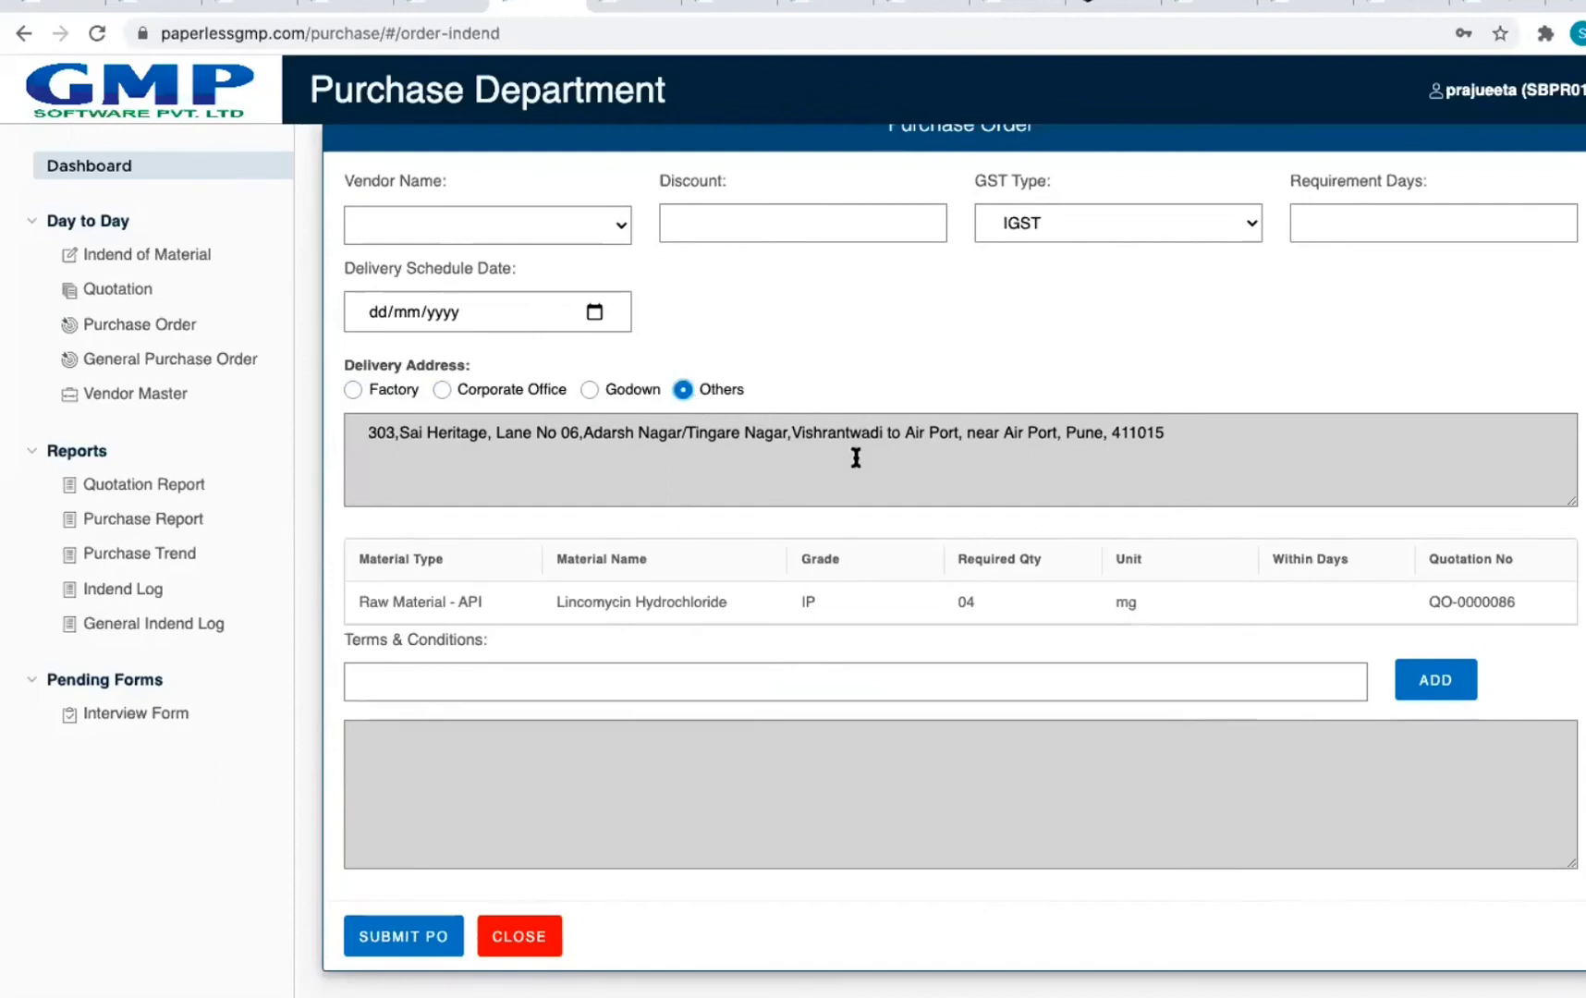
# Step: Add terms 'SDGDSGDFG' and 'DGDFGDFGD', close the order unsubmitted, and return to the dashboard
pyautogui.click(1086, 679)
pyautogui.write('SDGDSGDFG')
pyautogui.click(1437, 679)
pyautogui.click(983, 676)
pyautogui.write('DGDFGDFGD')
pyautogui.click(1419, 695)
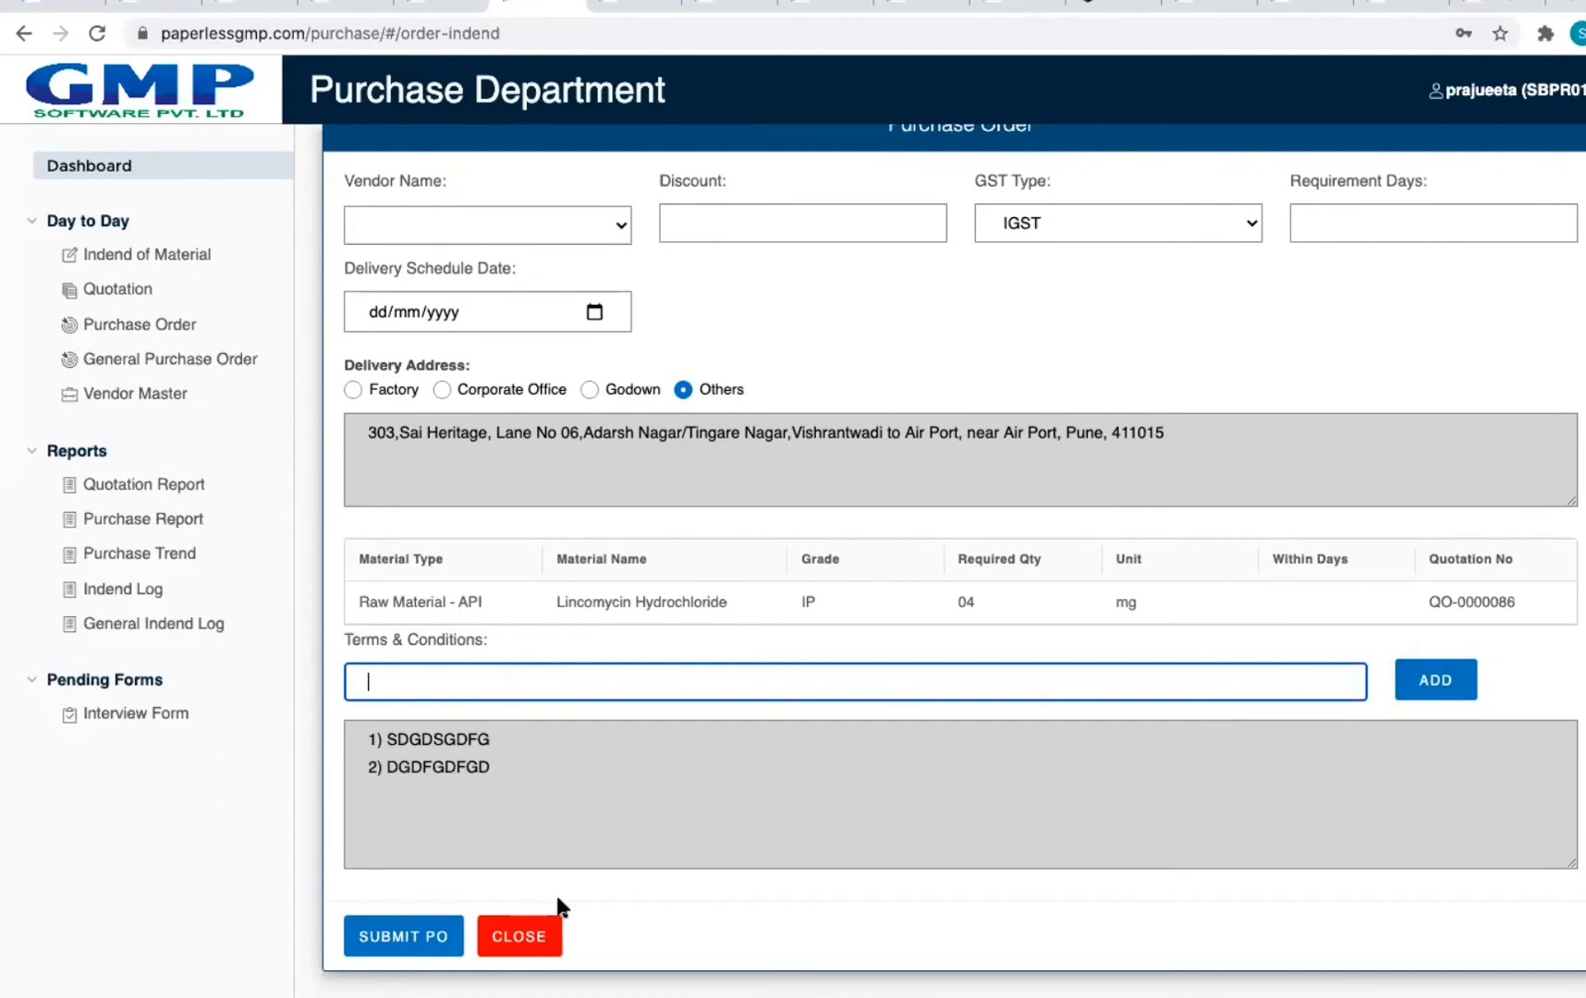
pyautogui.click(534, 936)
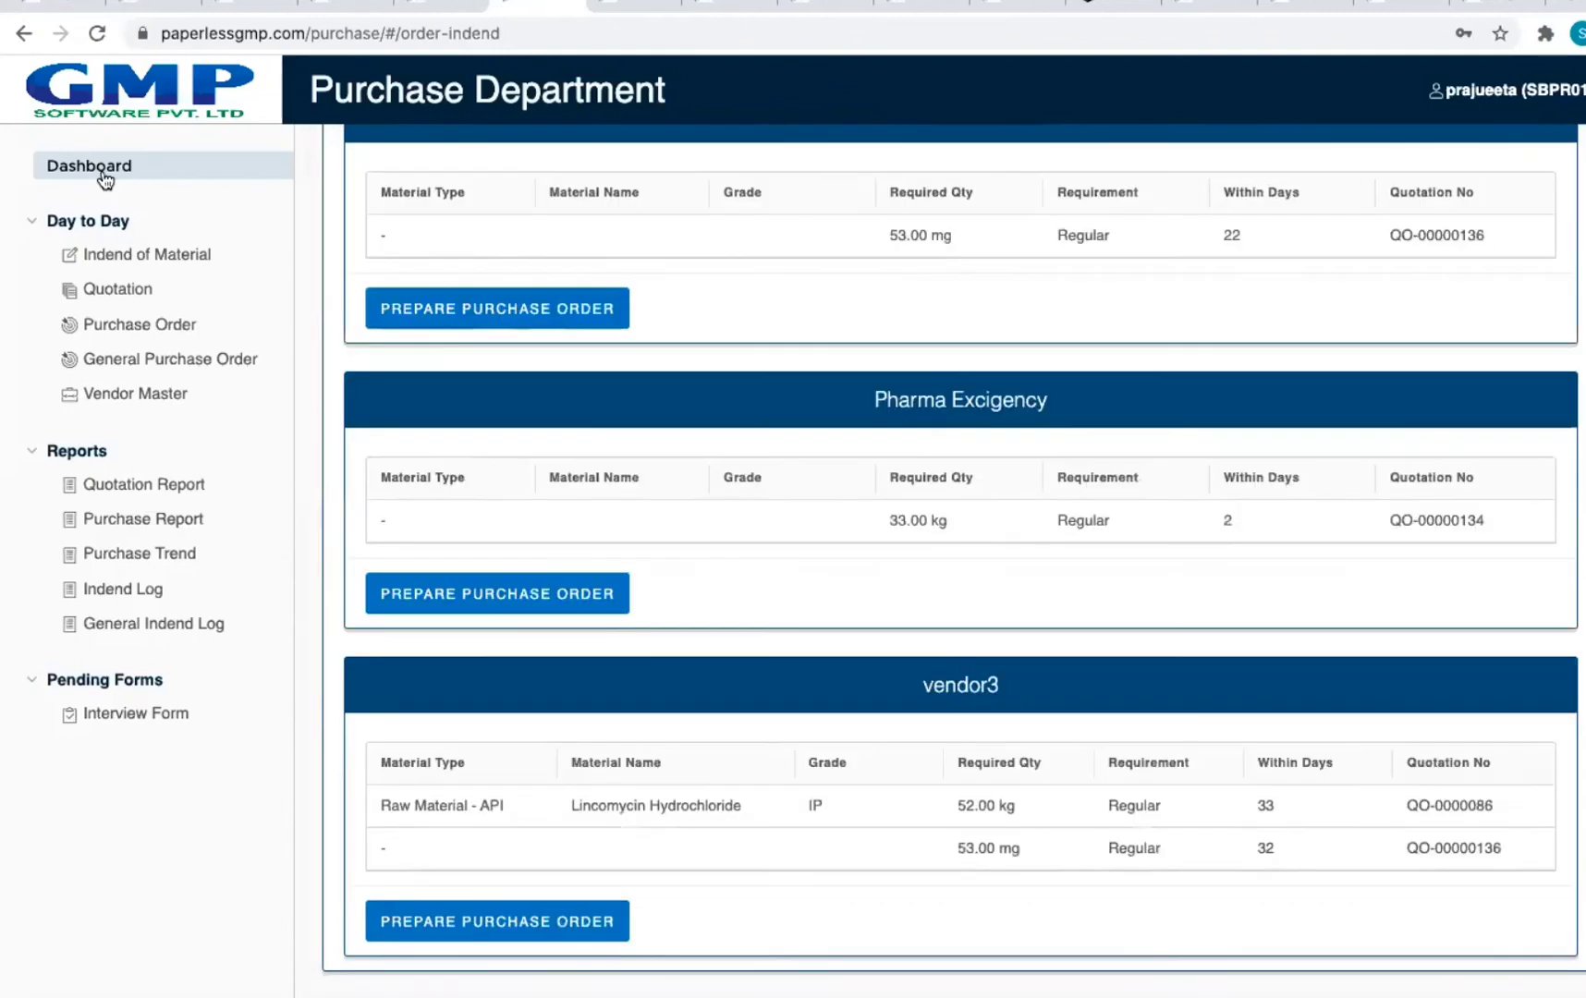
pyautogui.click(128, 171)
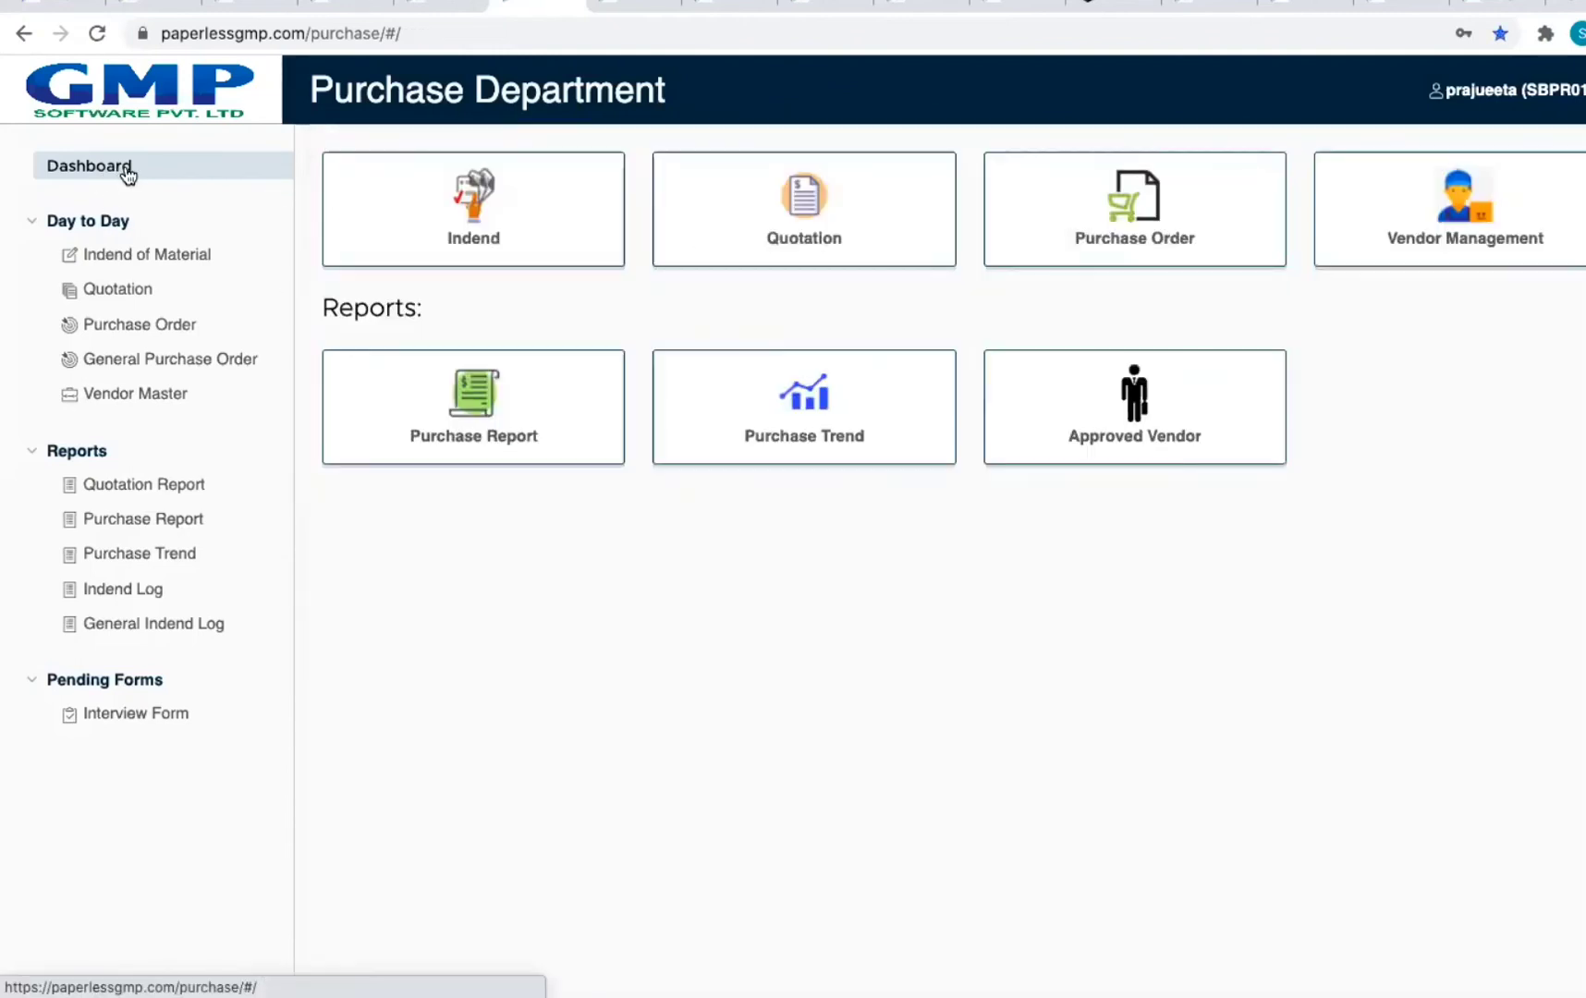
pyautogui.click(1194, 252)
pyautogui.click(1390, 296)
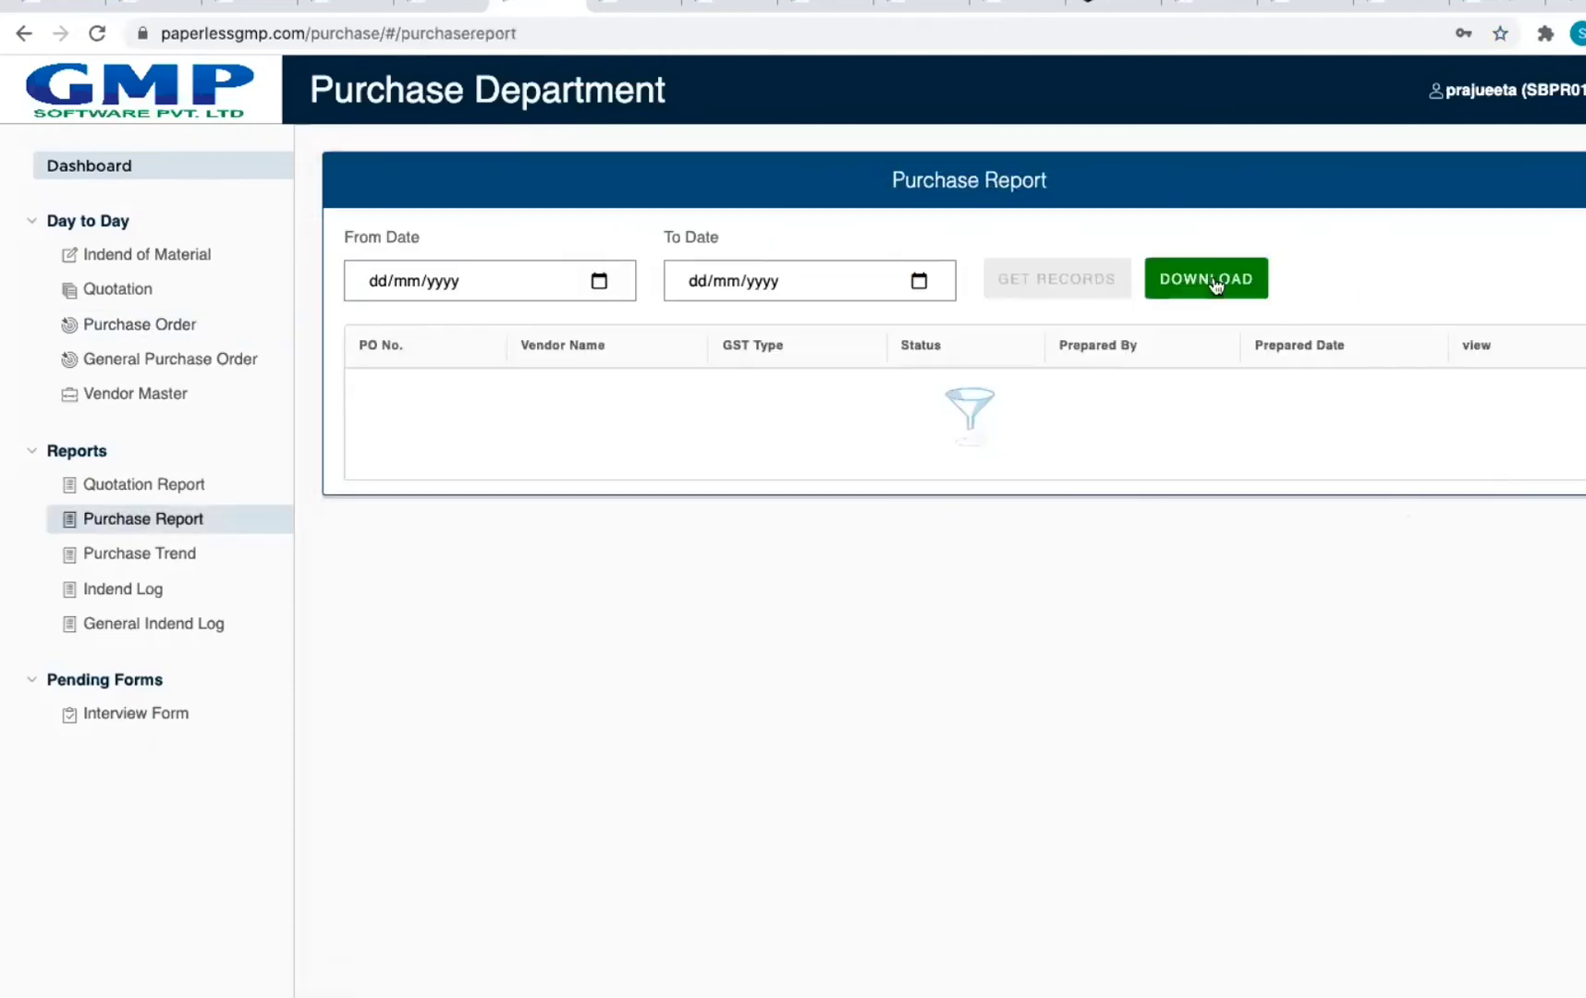
pyautogui.click(1427, 388)
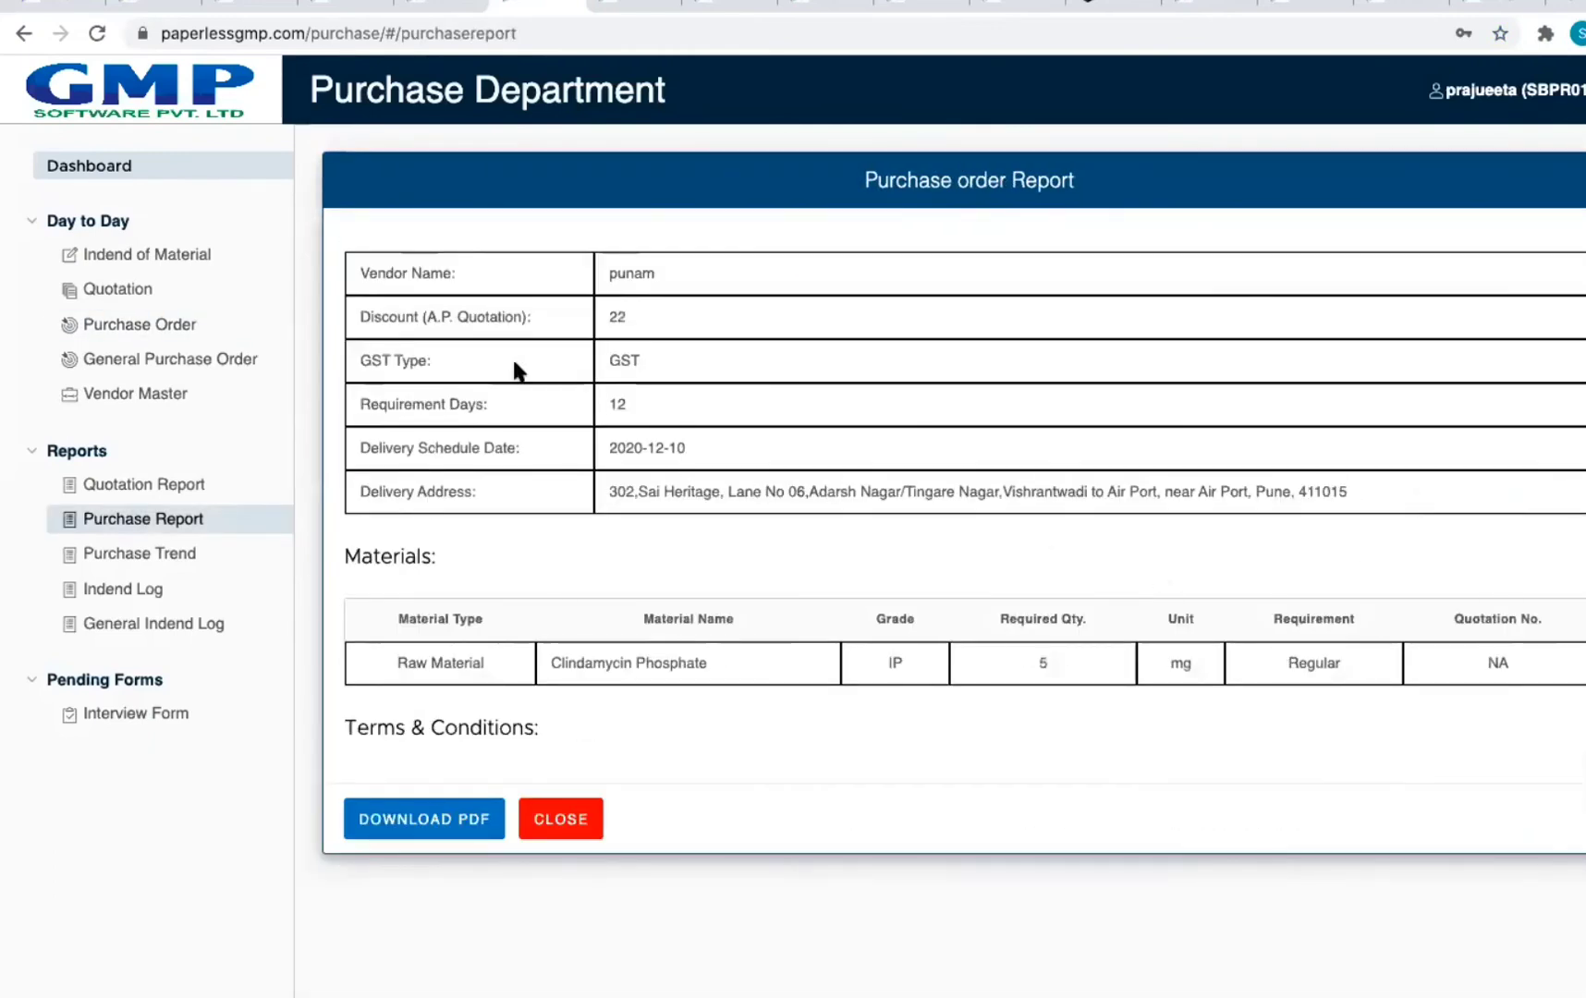
pyautogui.click(406, 828)
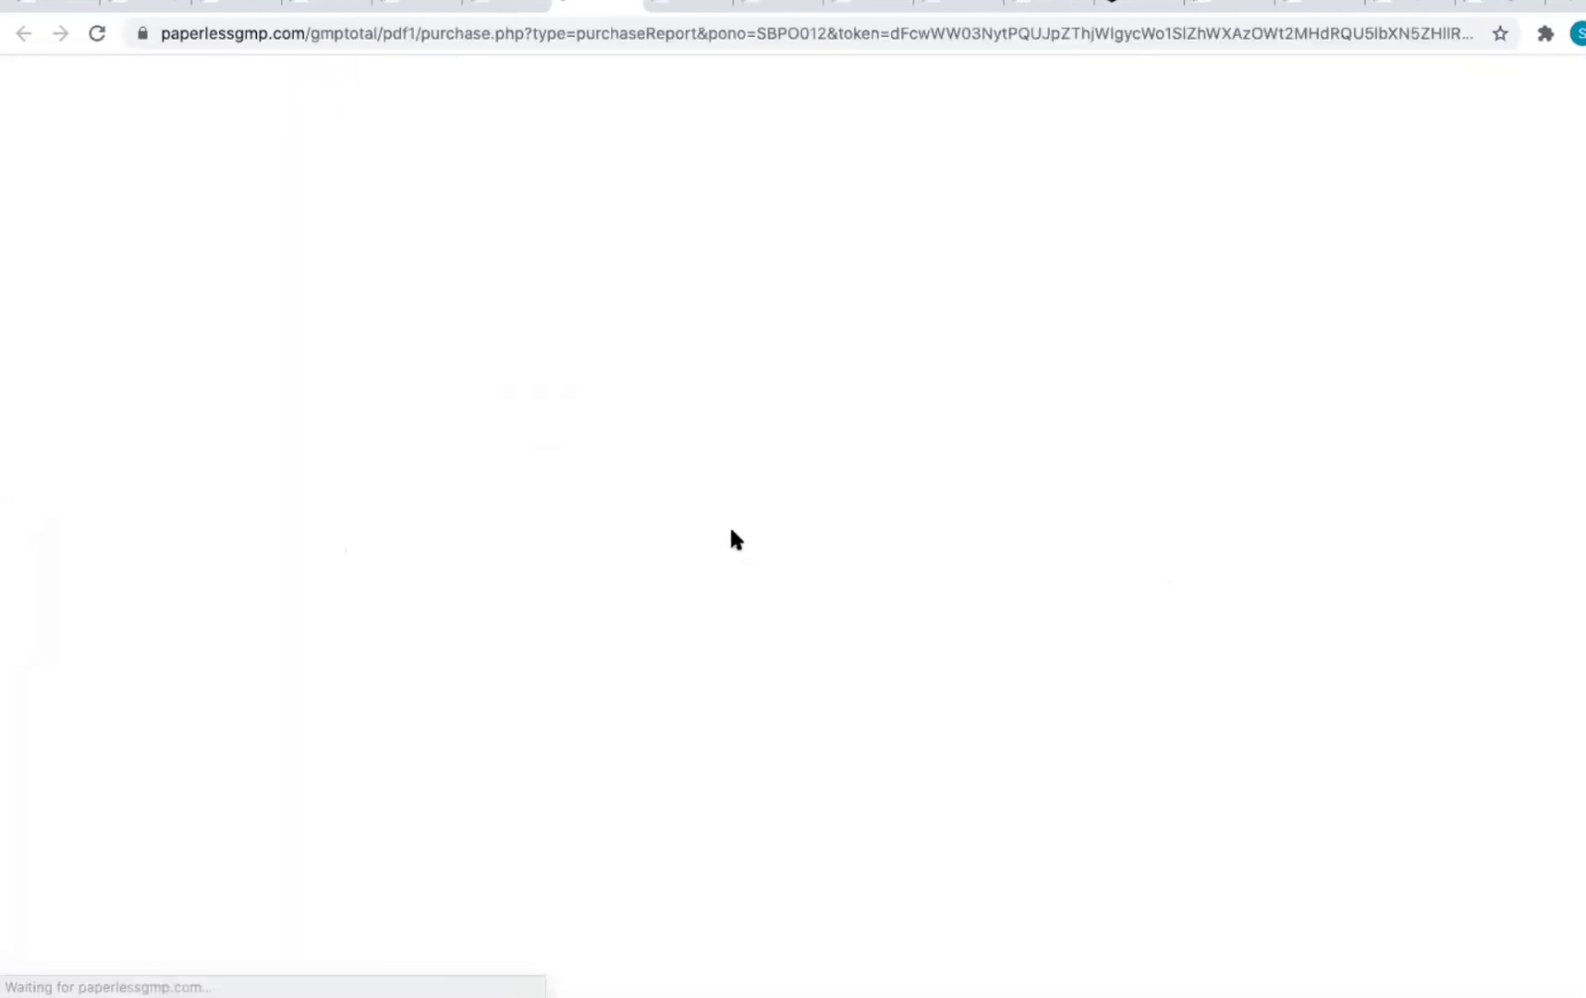
pyautogui.scroll(-5, 1040, 485)
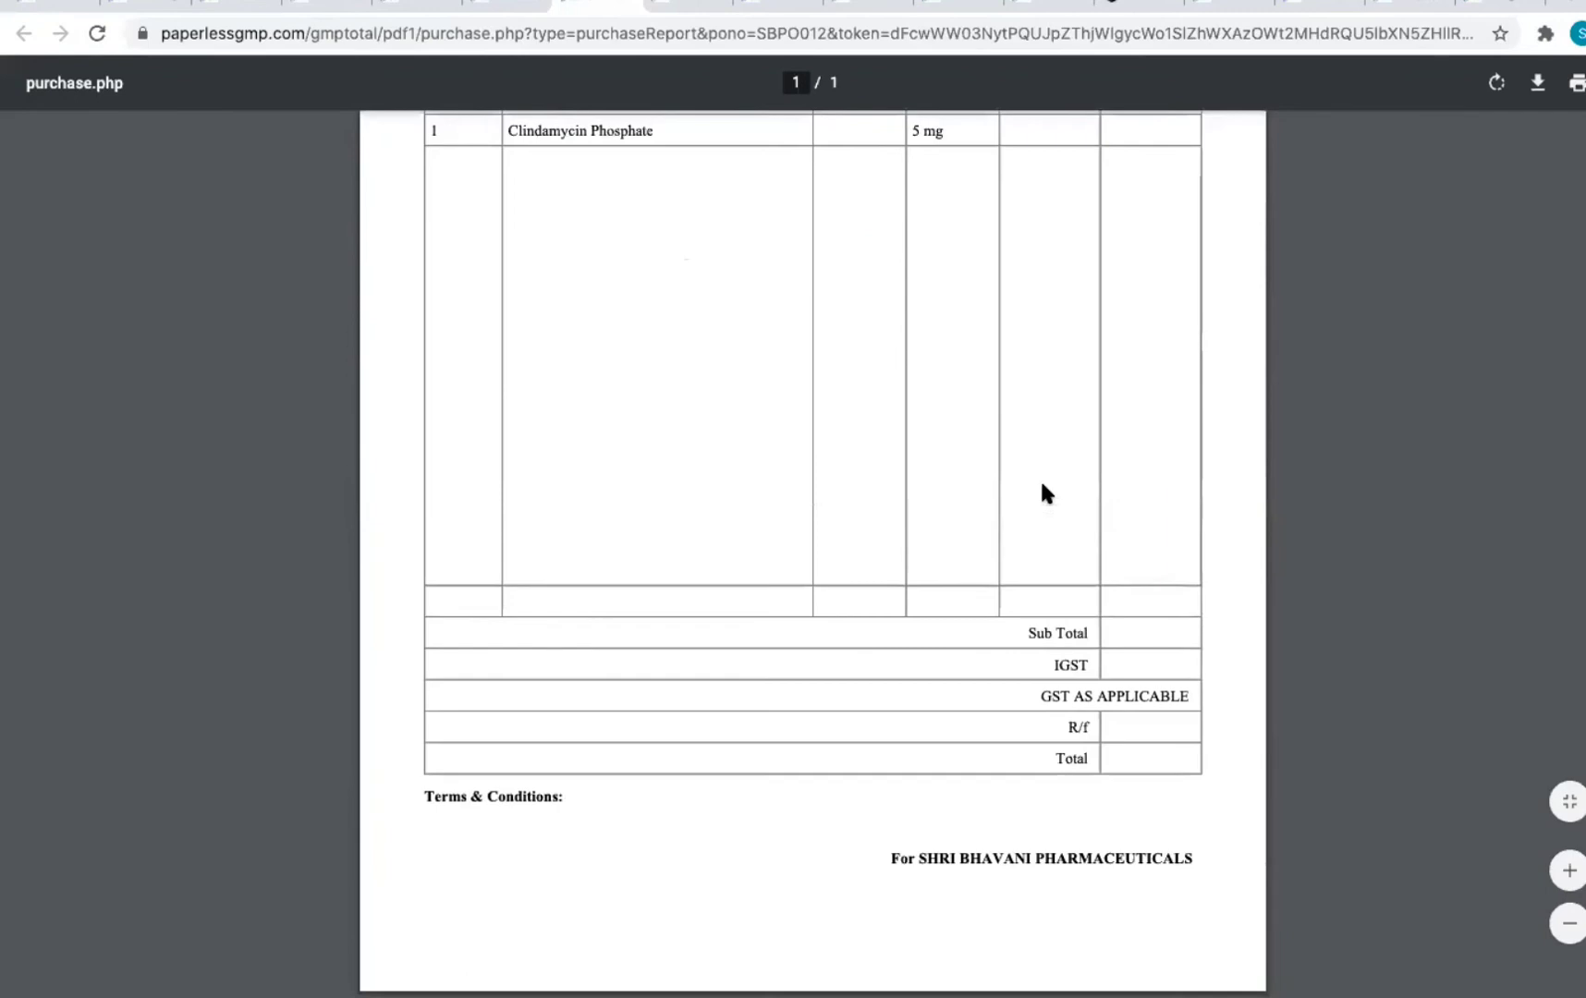
pyautogui.scroll(5, 1039, 478)
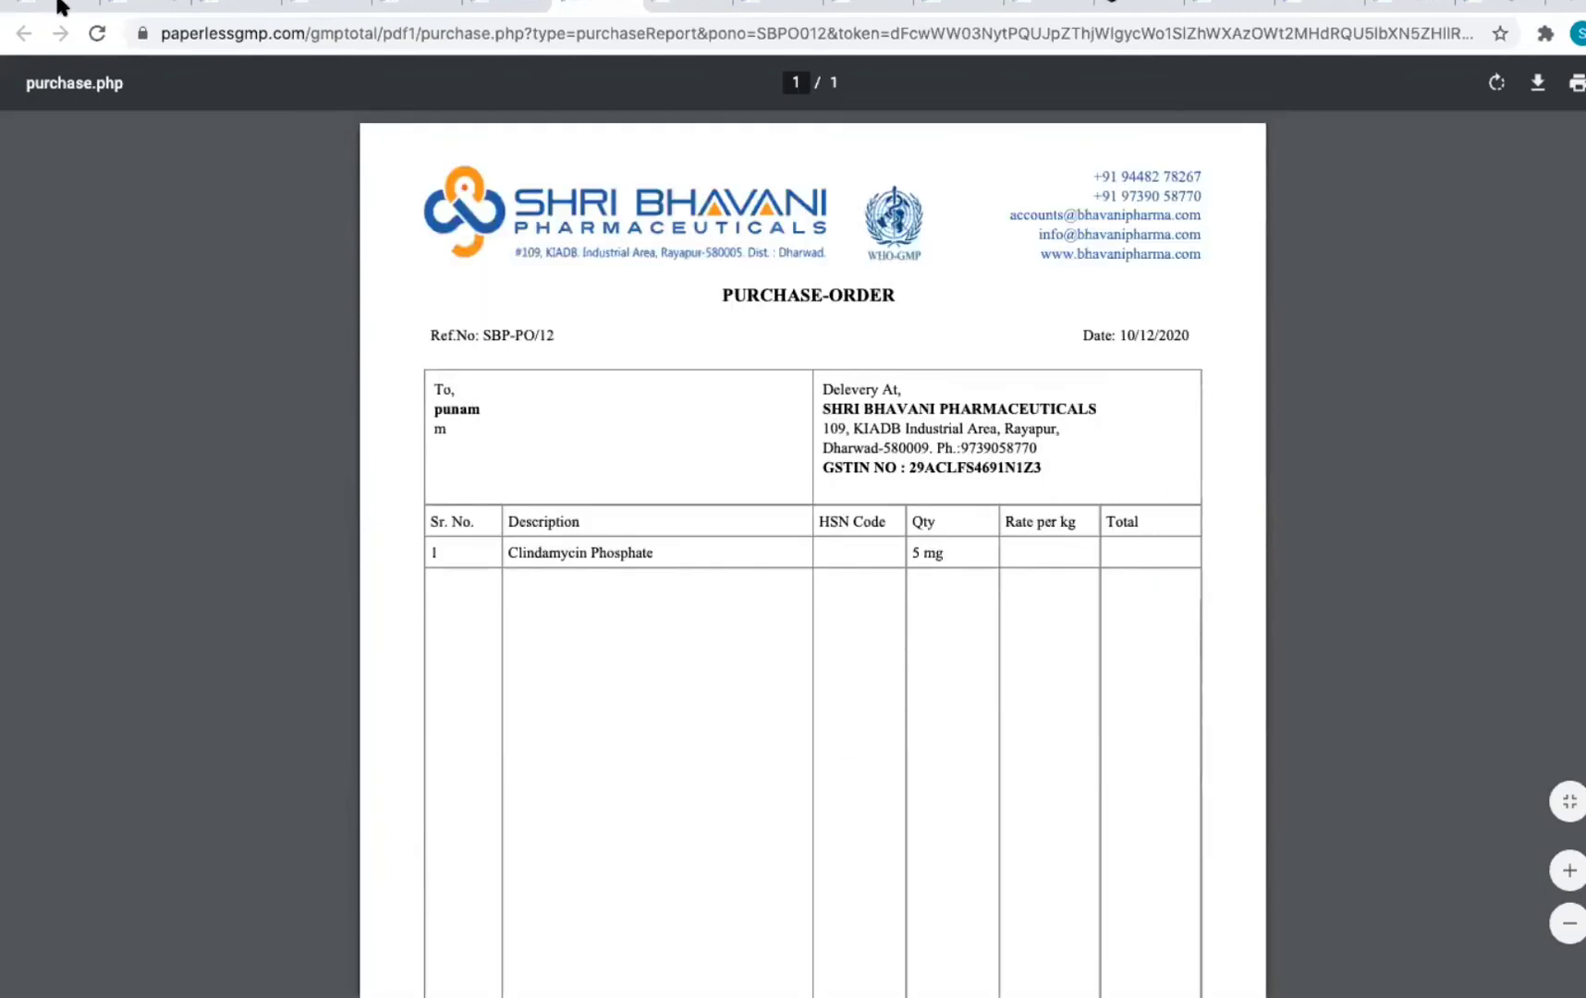
pyautogui.click(633, 5)
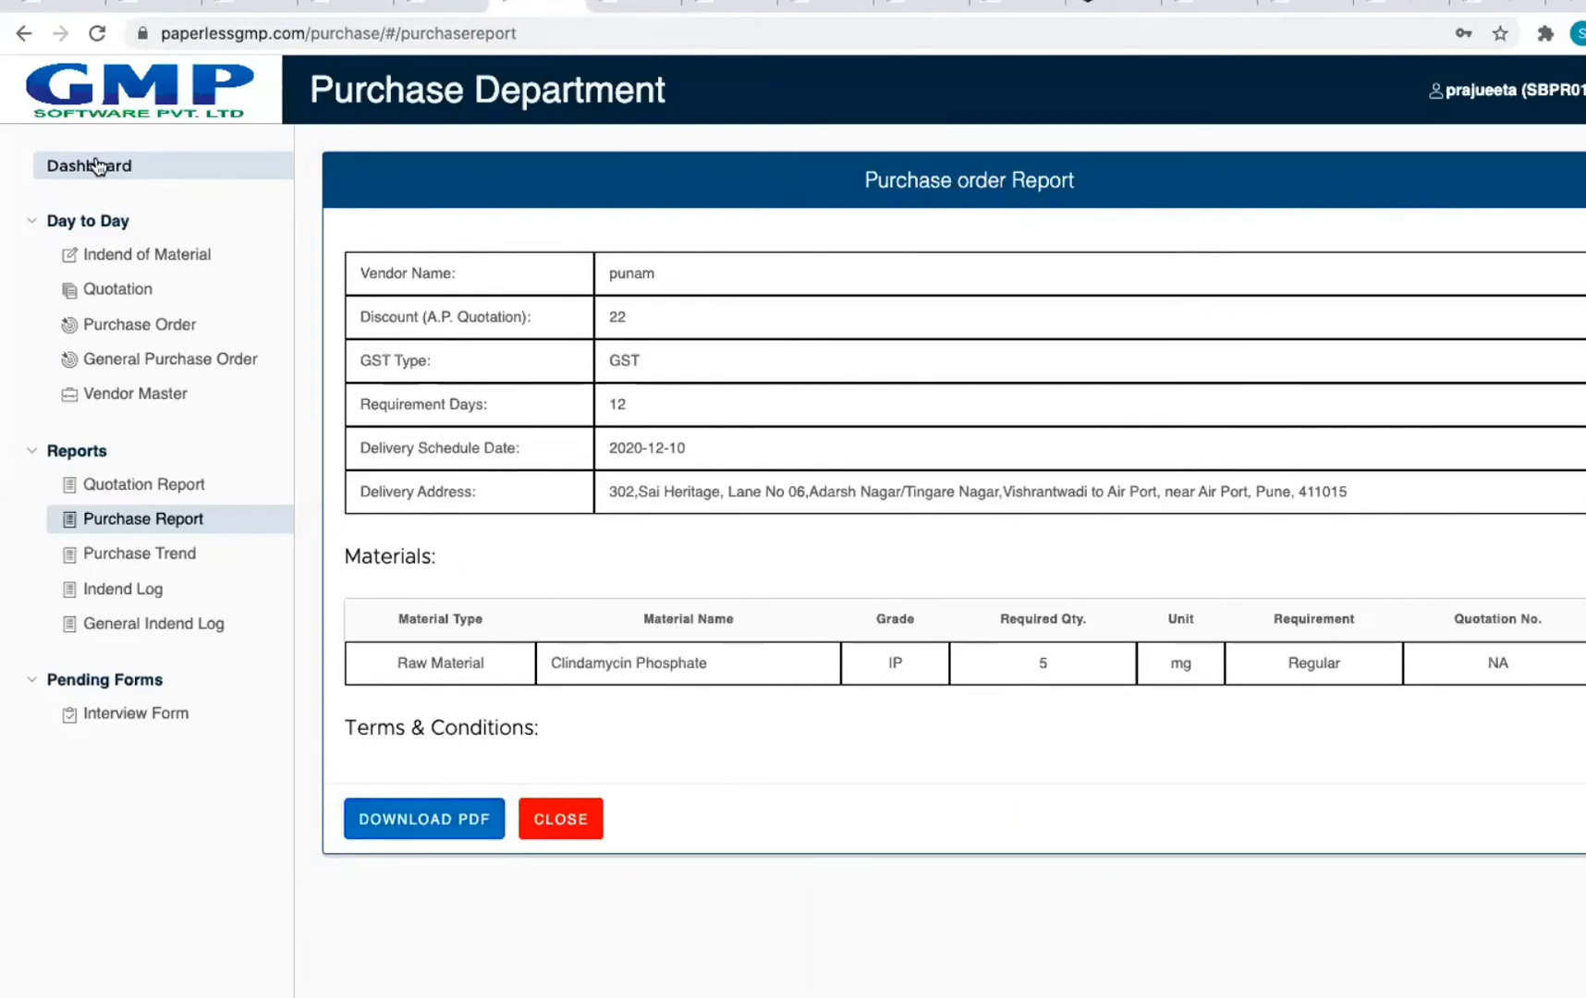
pyautogui.click(99, 166)
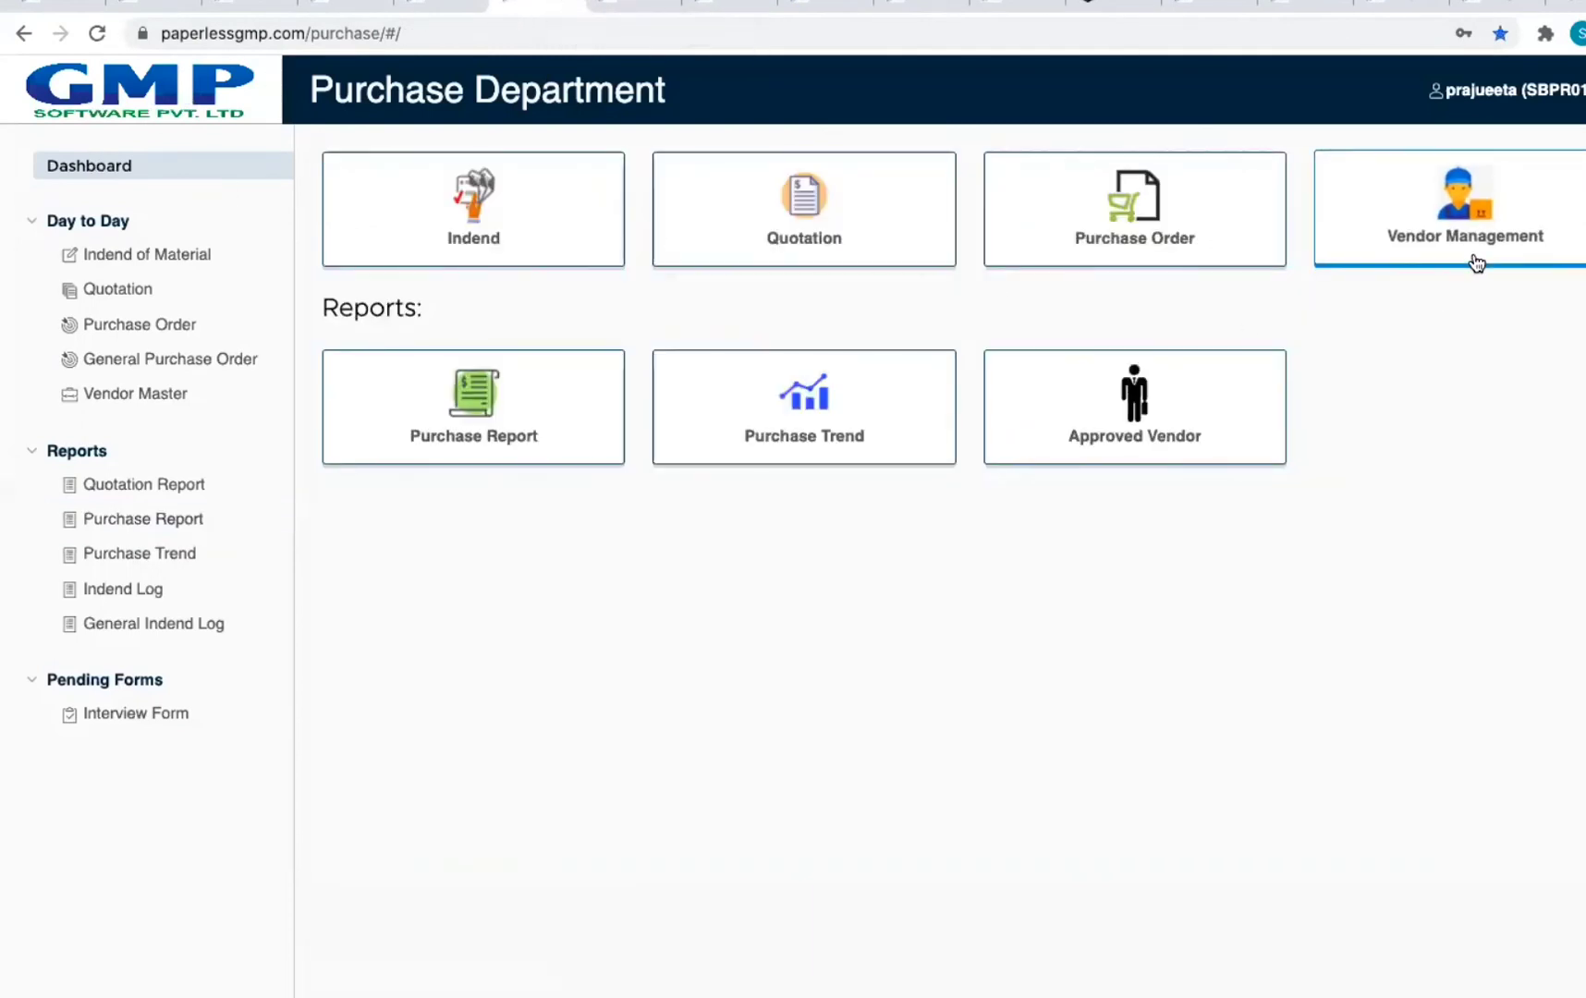
# Step: Open a blank new-vendor form in Vendor Management and focus its Email Id field
pyautogui.click(1476, 262)
pyautogui.click(422, 238)
pyautogui.scroll(-2, 1102, 425)
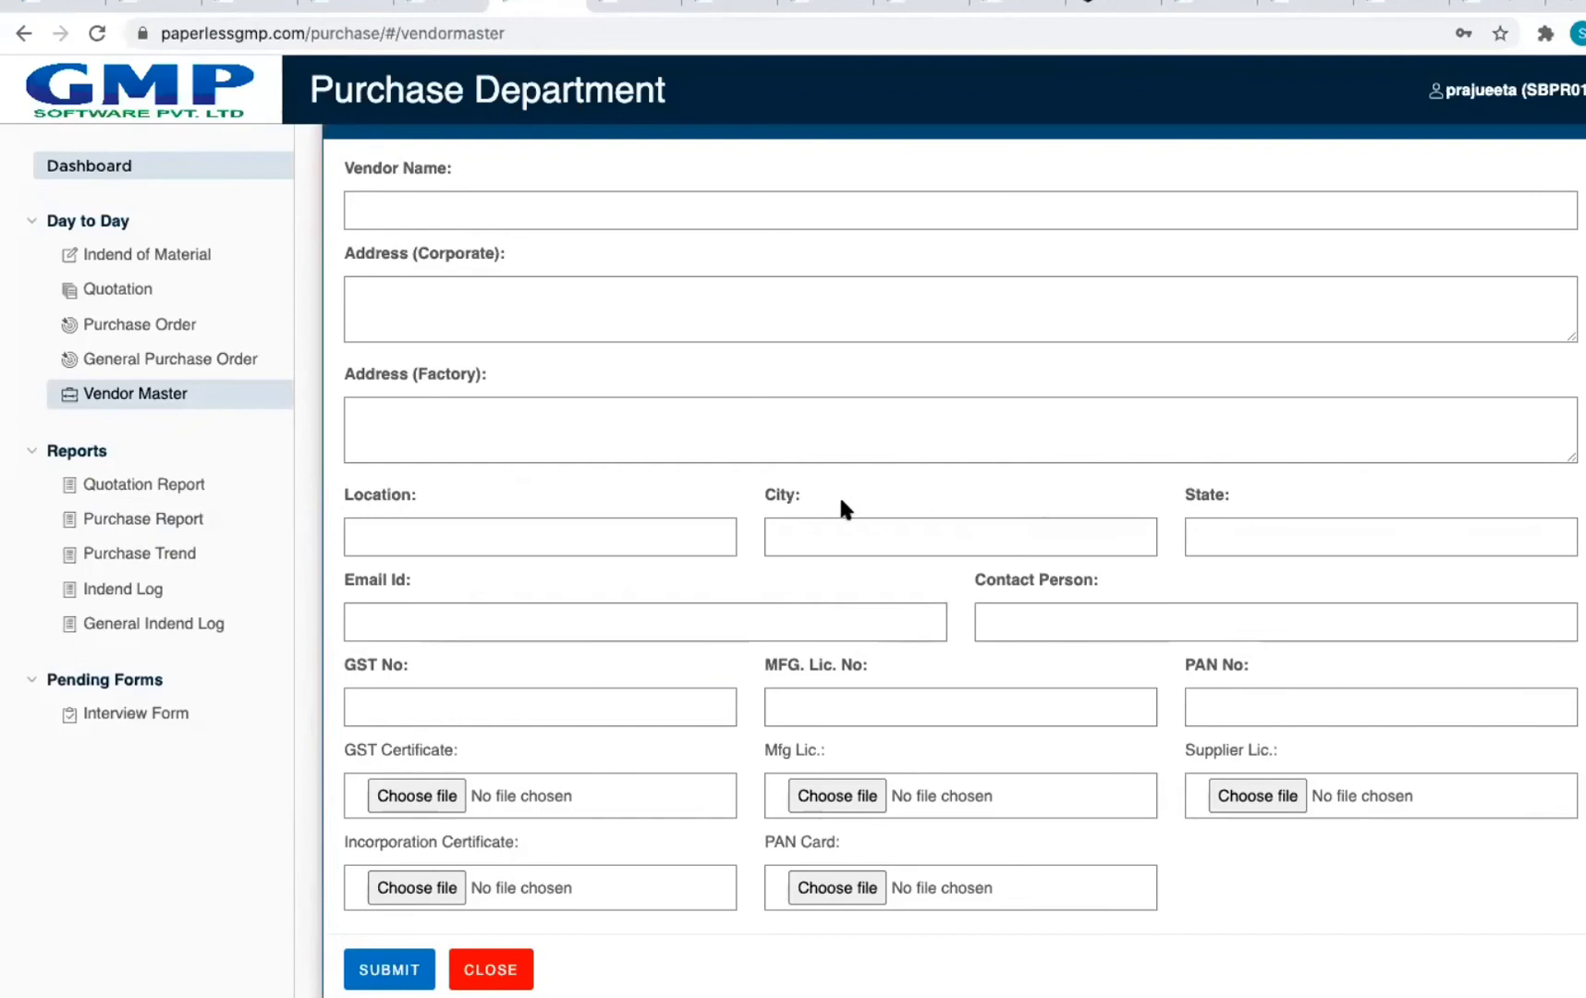
pyautogui.click(576, 629)
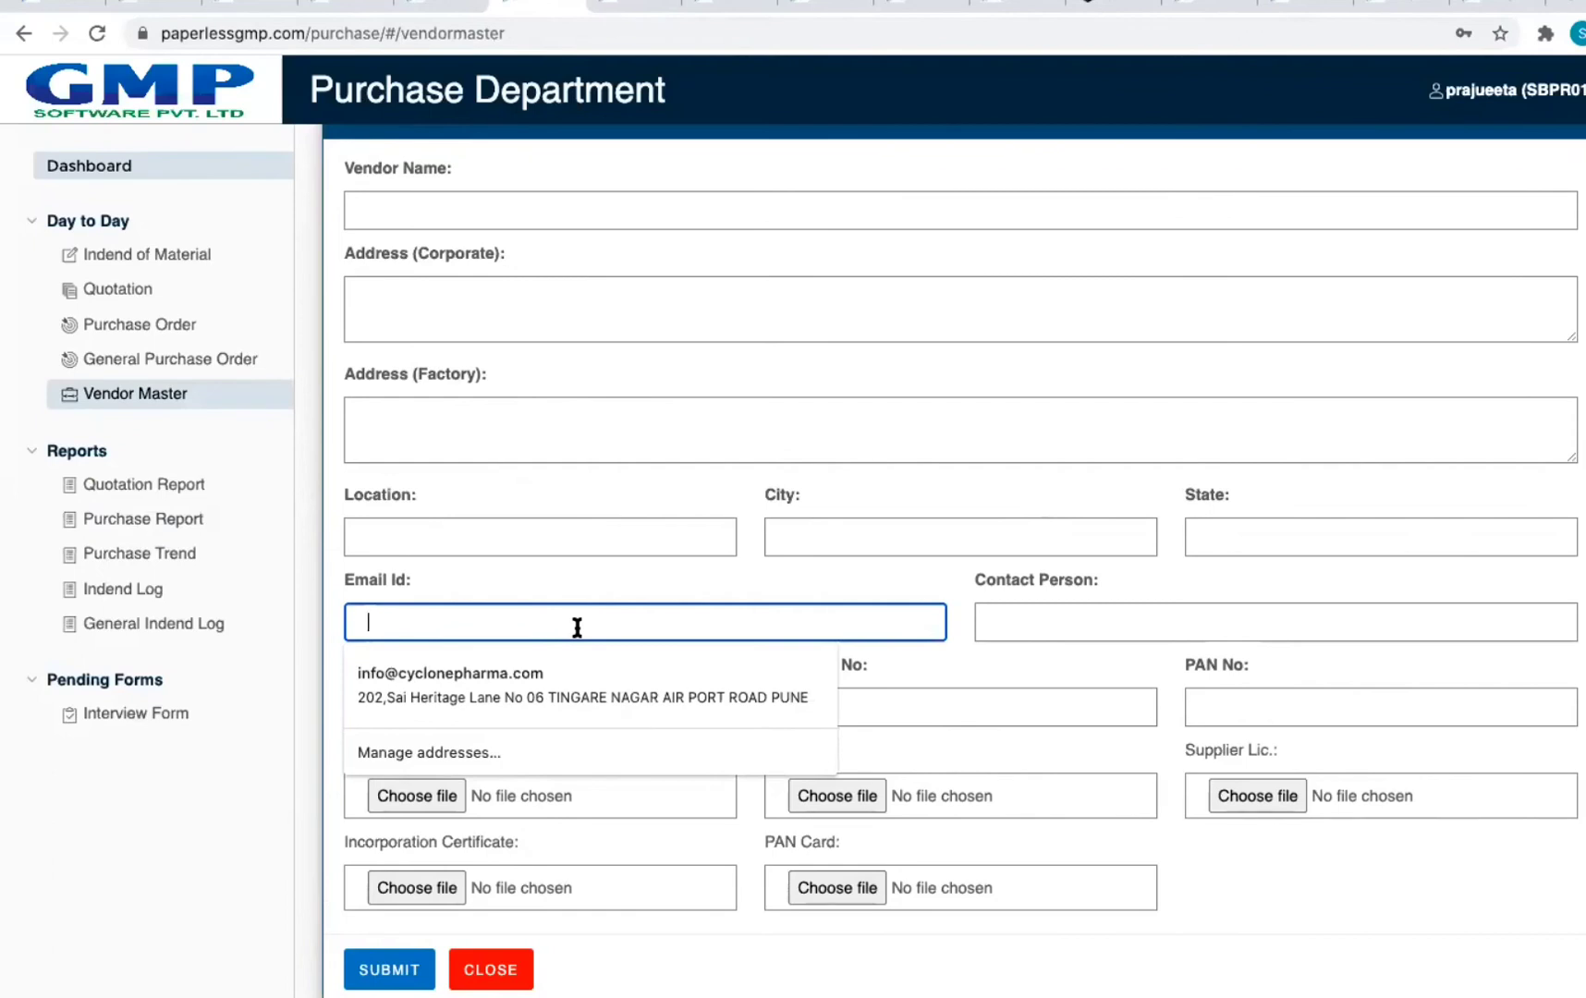
pyautogui.click(1426, 878)
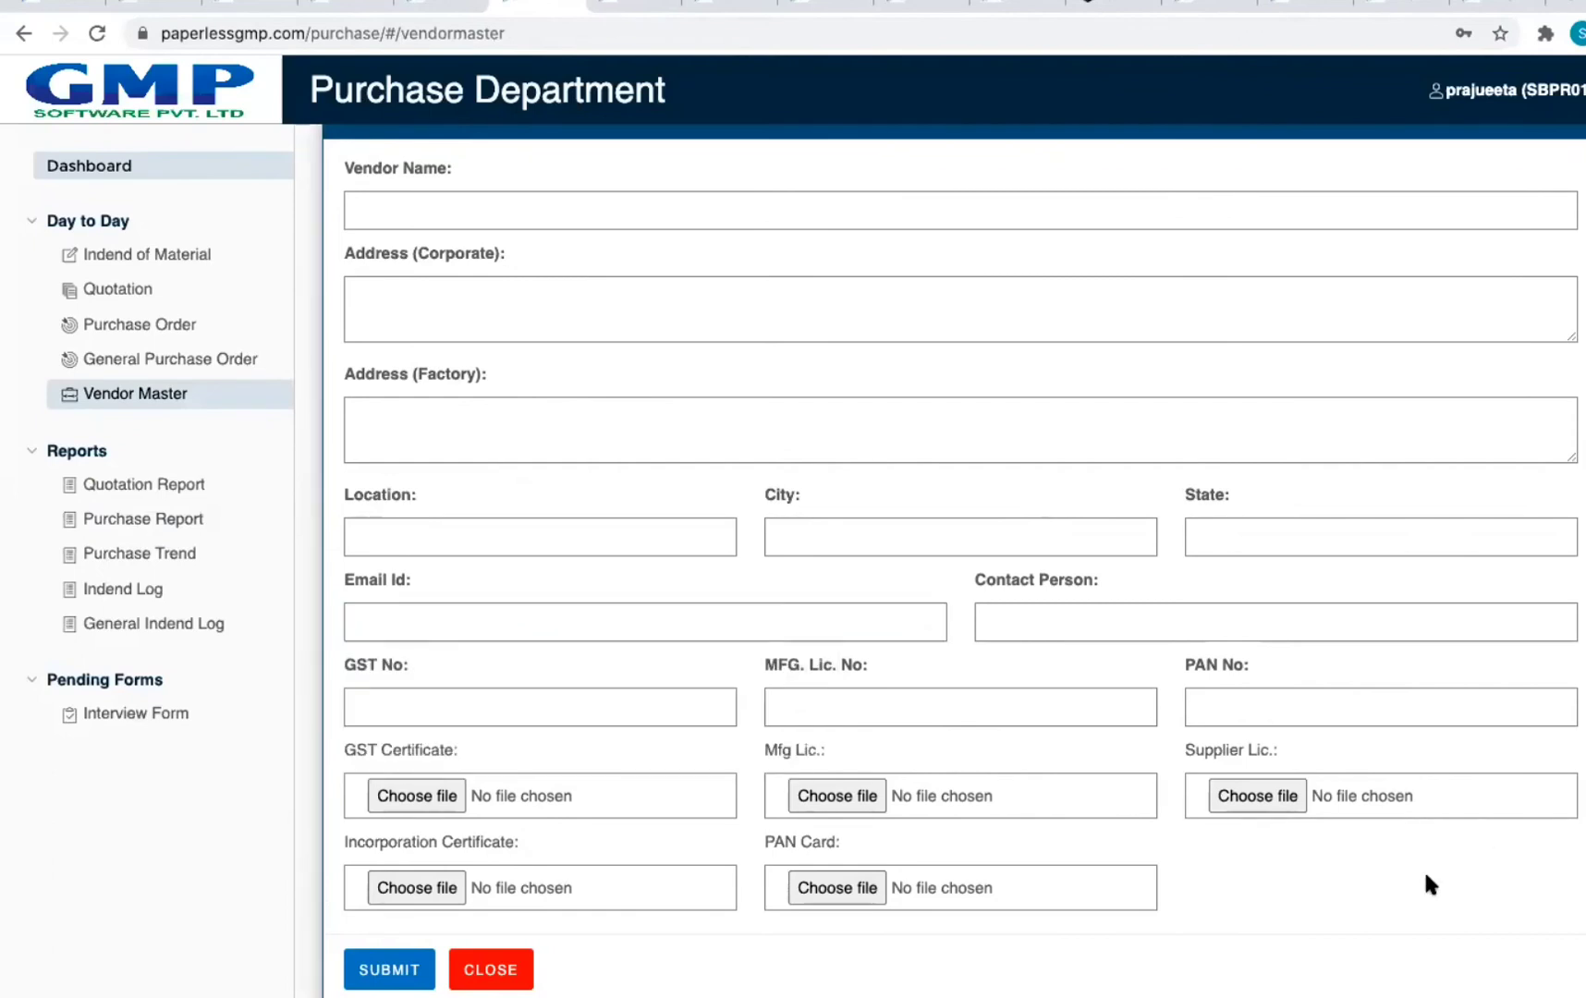
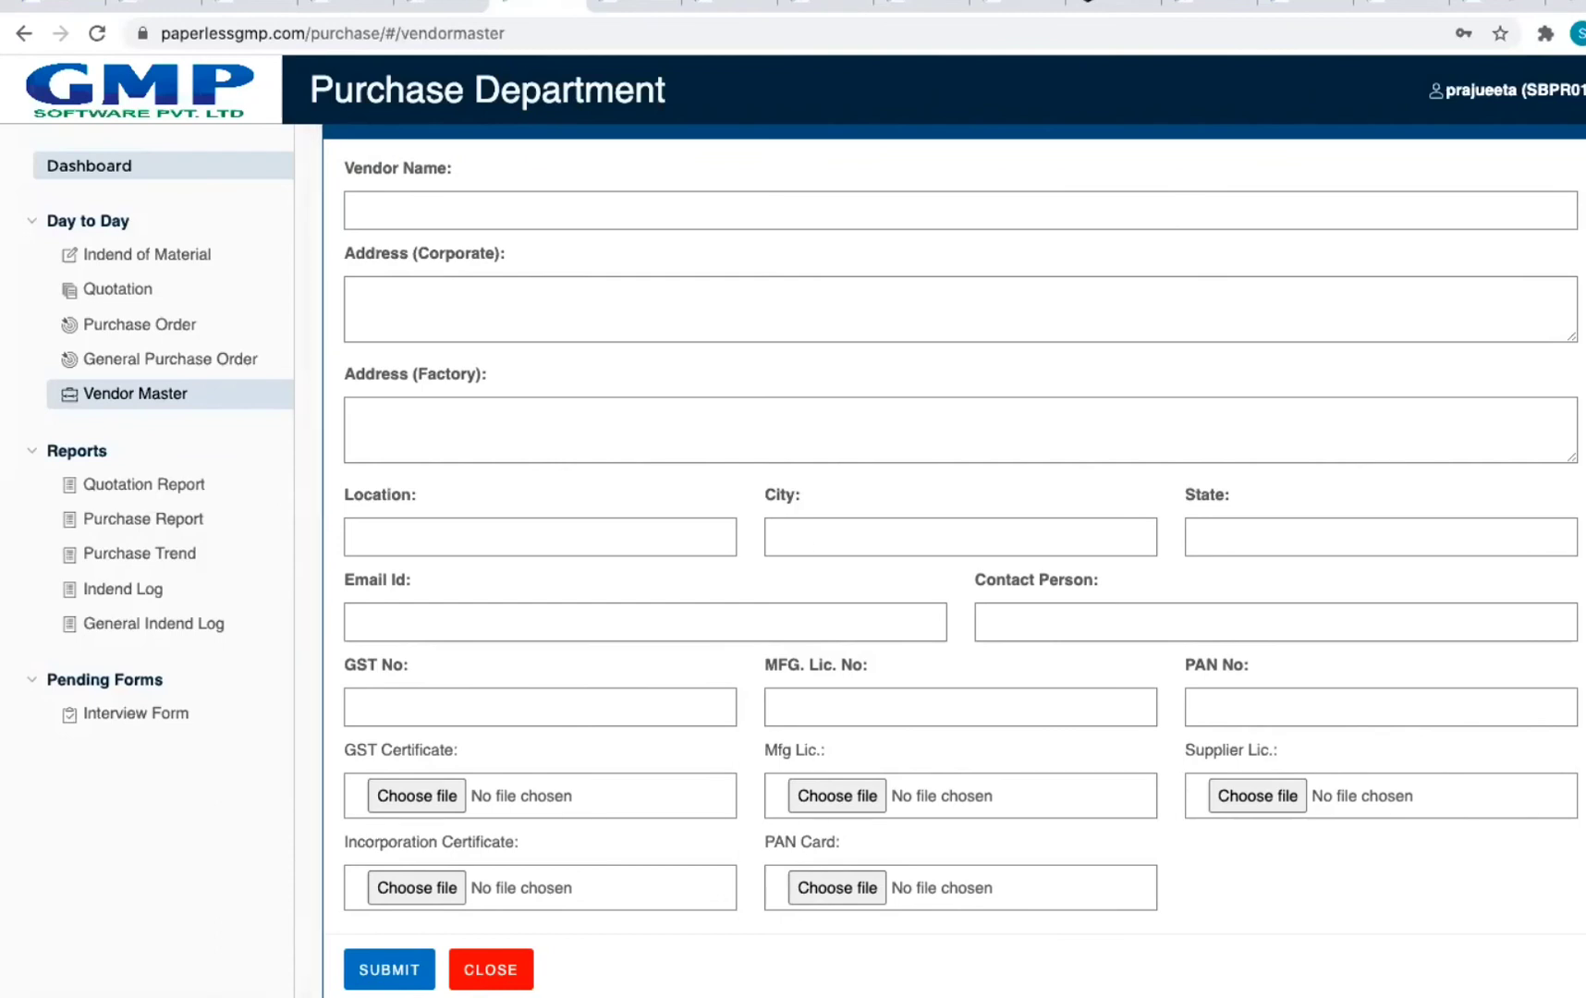
# Step: Close the new vendor form without saving and go back to the Purchase Department dashboard
pyautogui.click(496, 967)
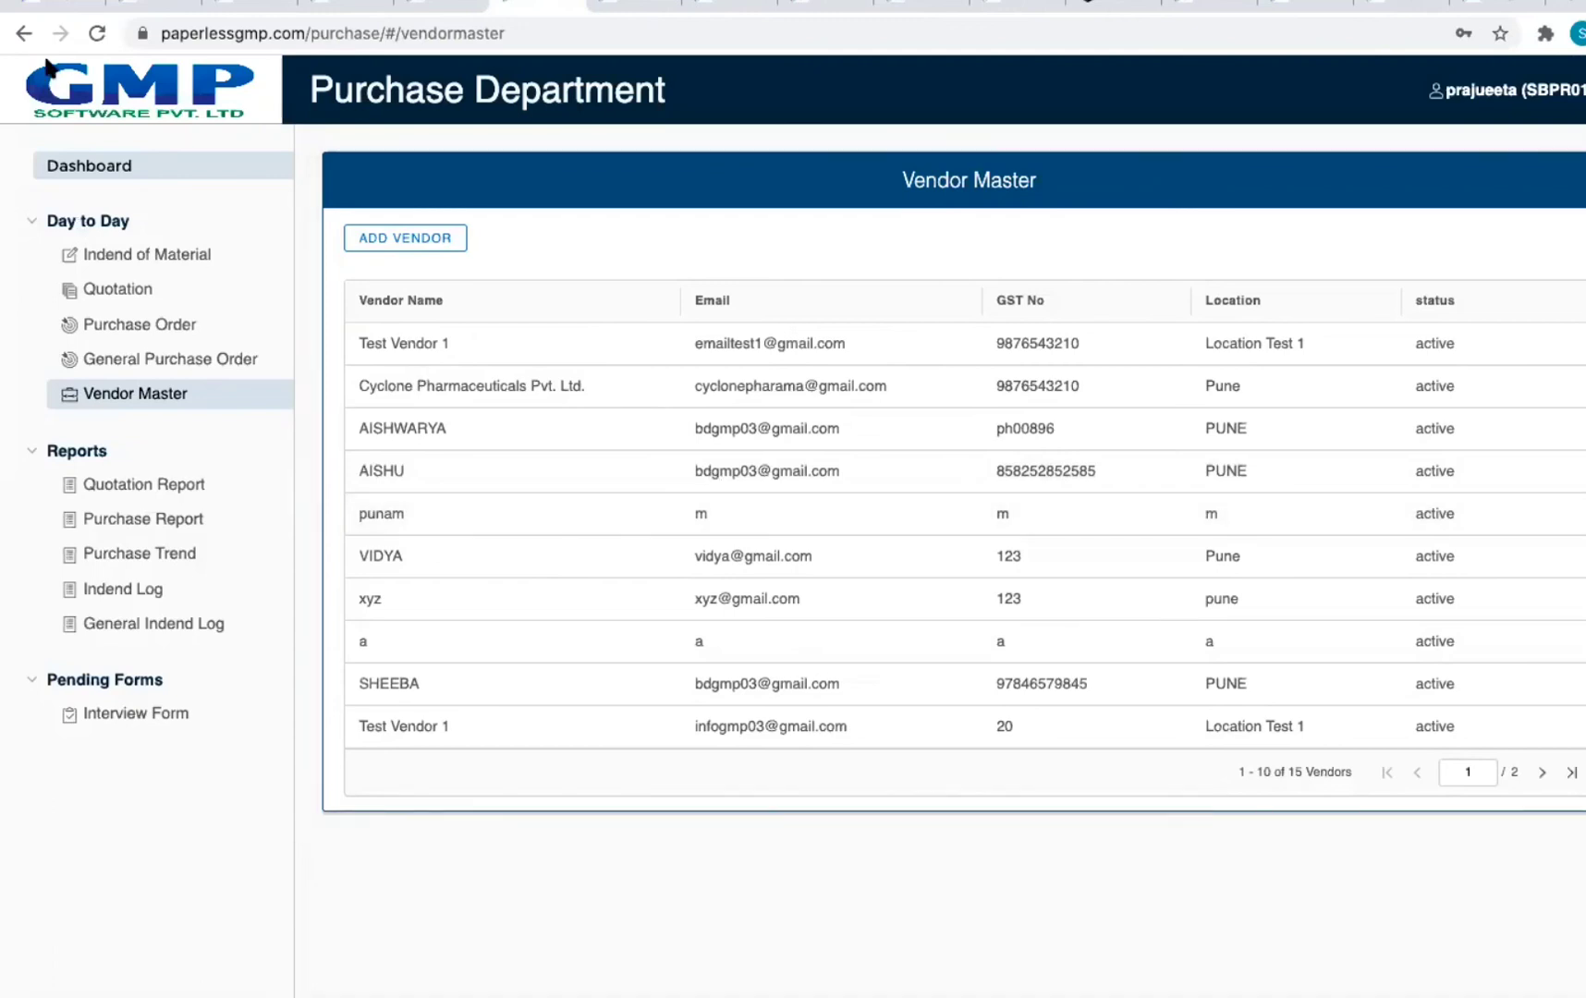
pyautogui.click(25, 36)
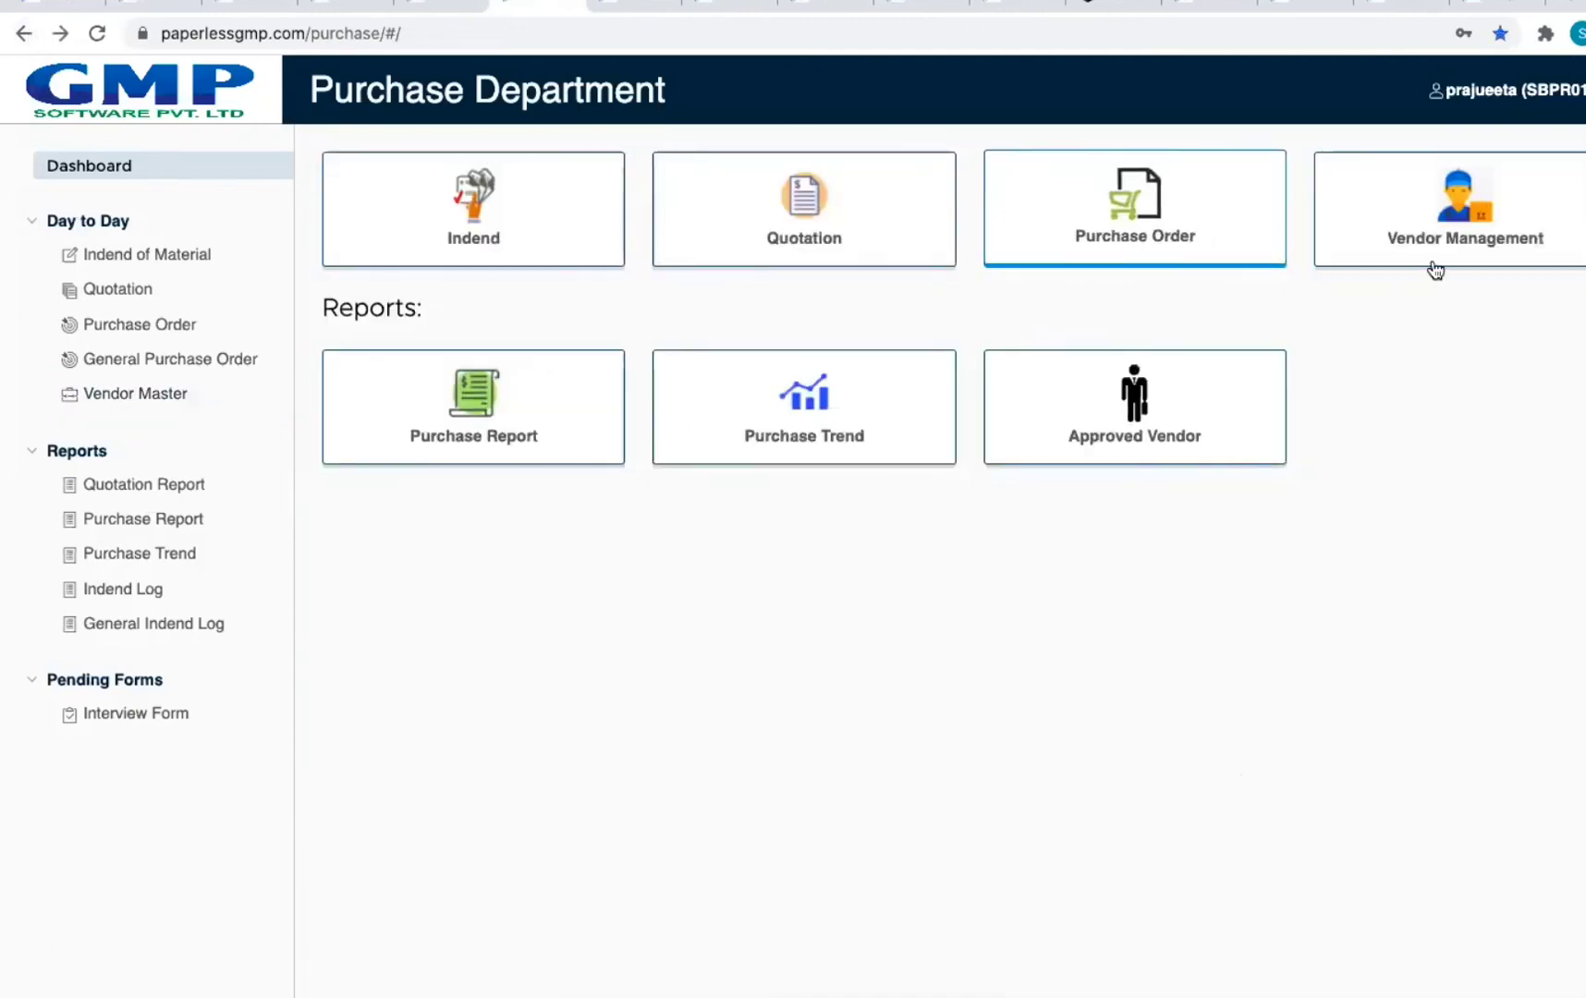
# Step: Browse the Purchase Report and Purchase Trend pages, then return to the Purchase dashboard
pyautogui.click(557, 428)
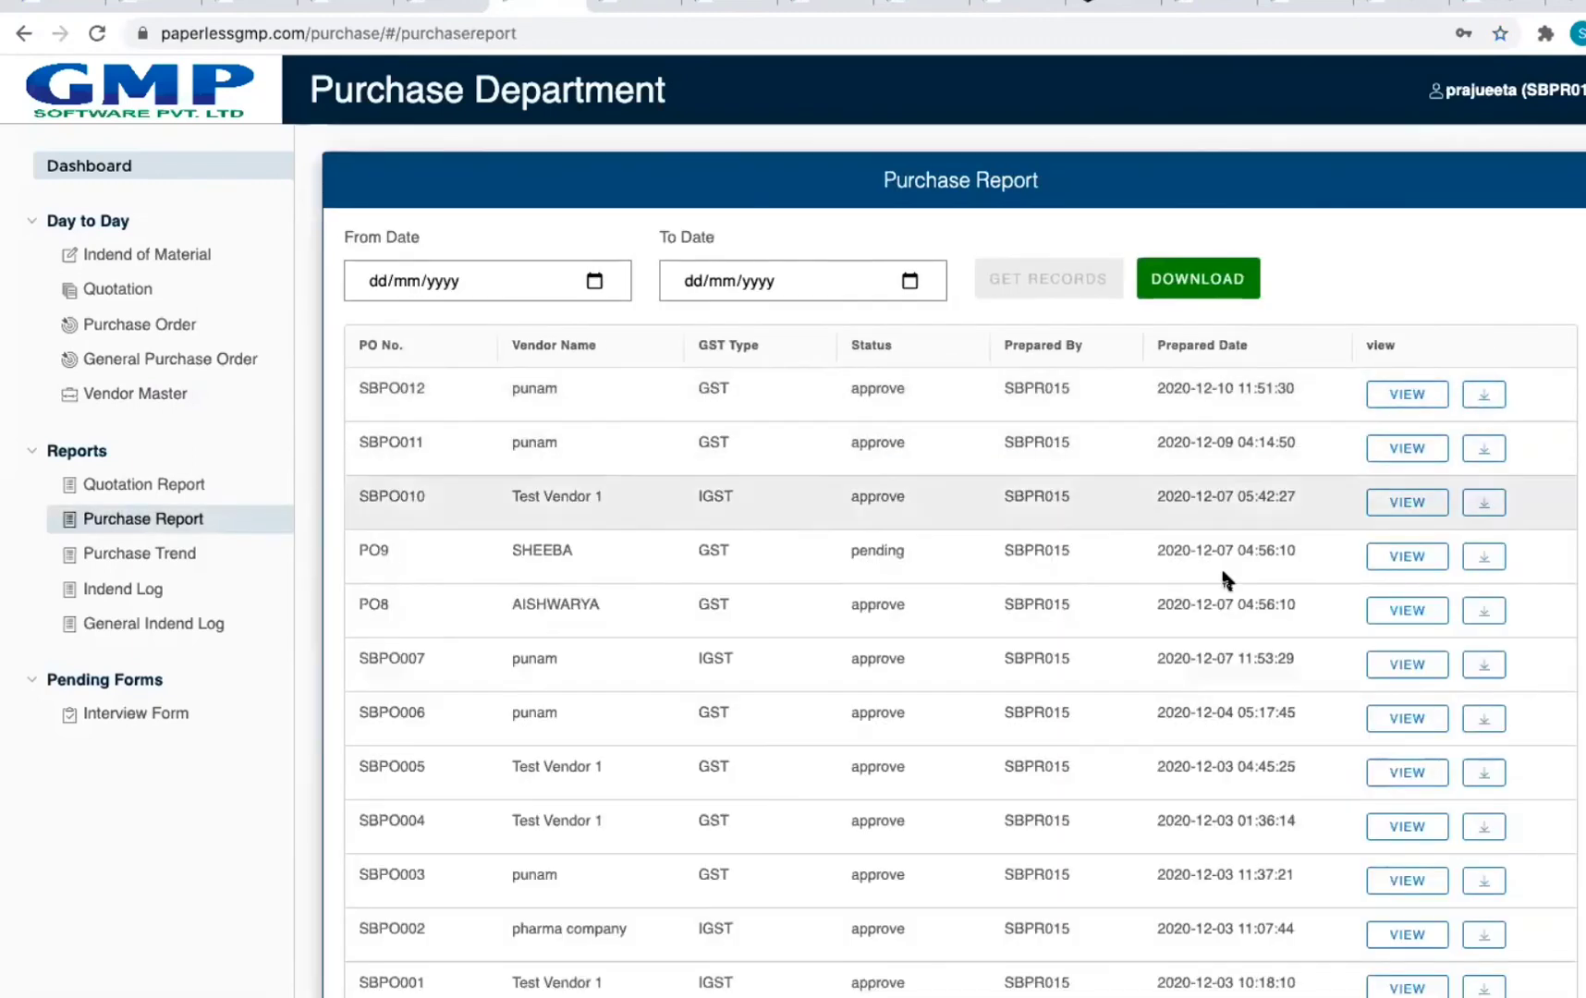
pyautogui.scroll(-1, 1201, 582)
pyautogui.click(141, 554)
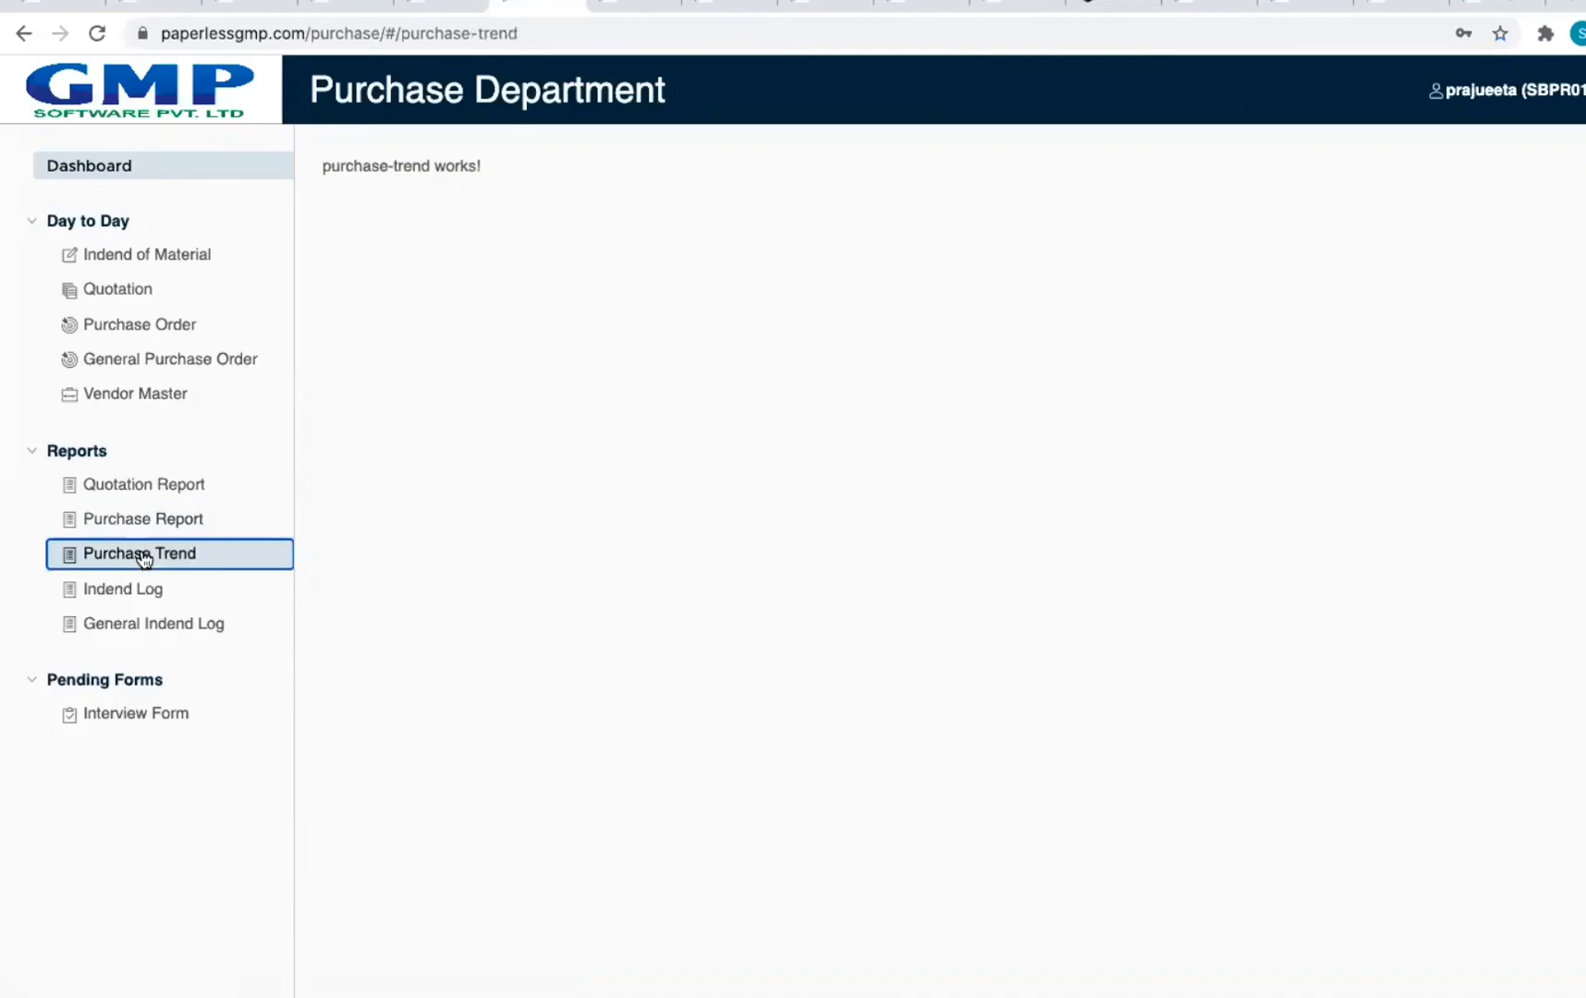
pyautogui.click(169, 523)
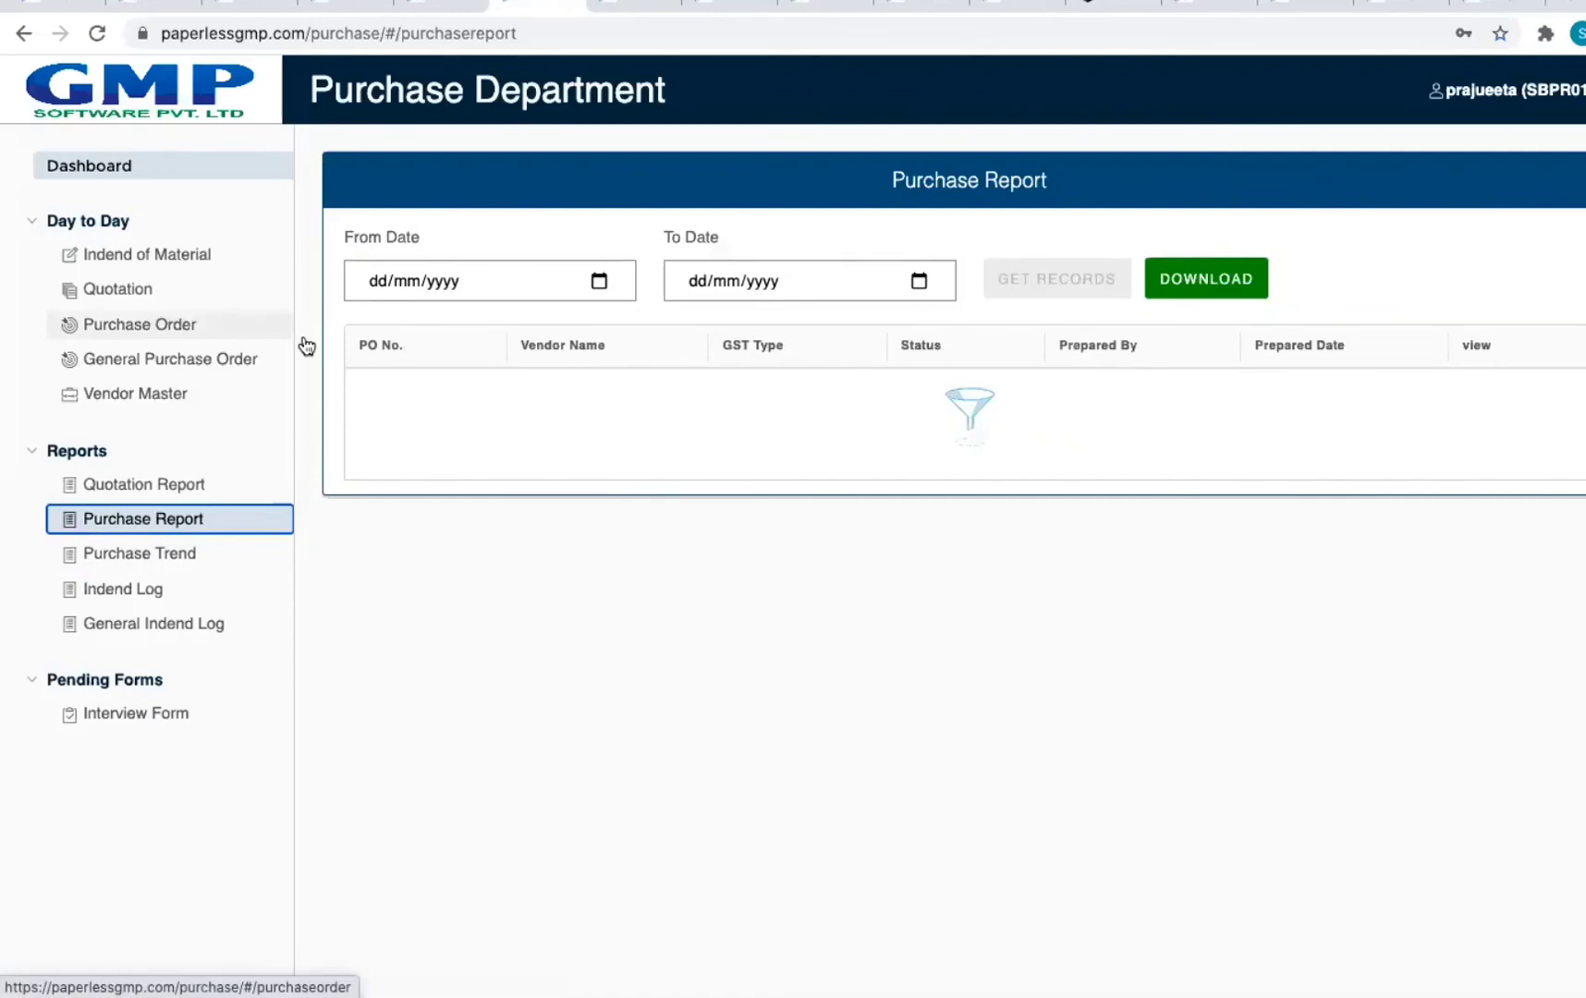
pyautogui.click(21, 37)
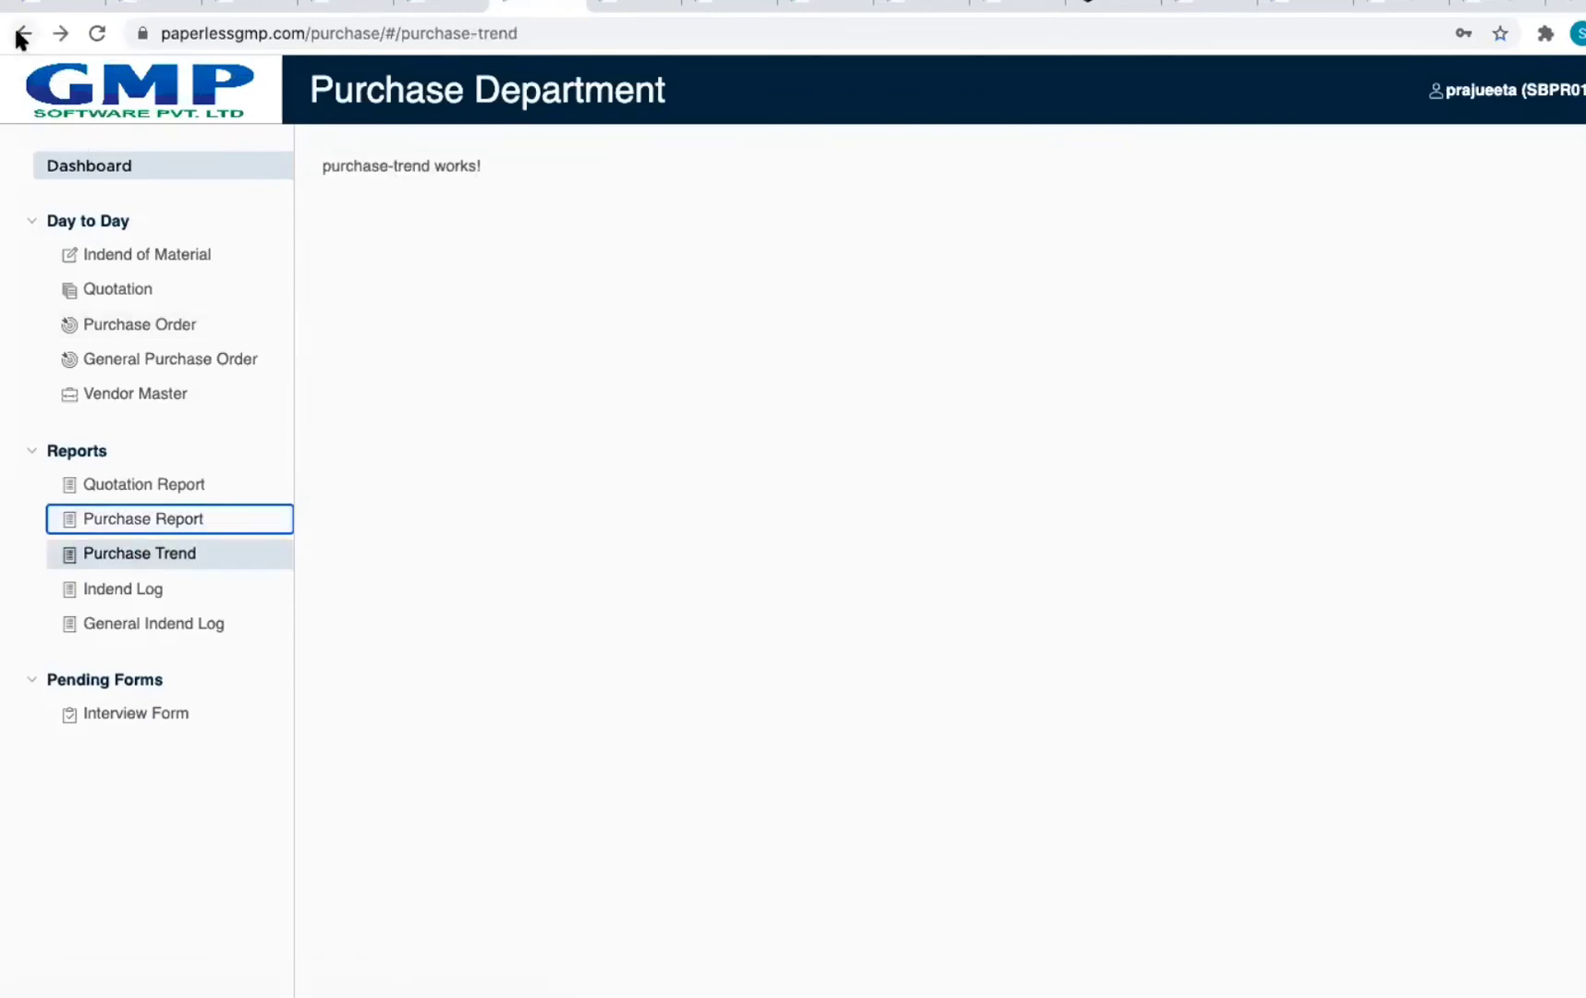
pyautogui.click(20, 37)
pyautogui.click(20, 37)
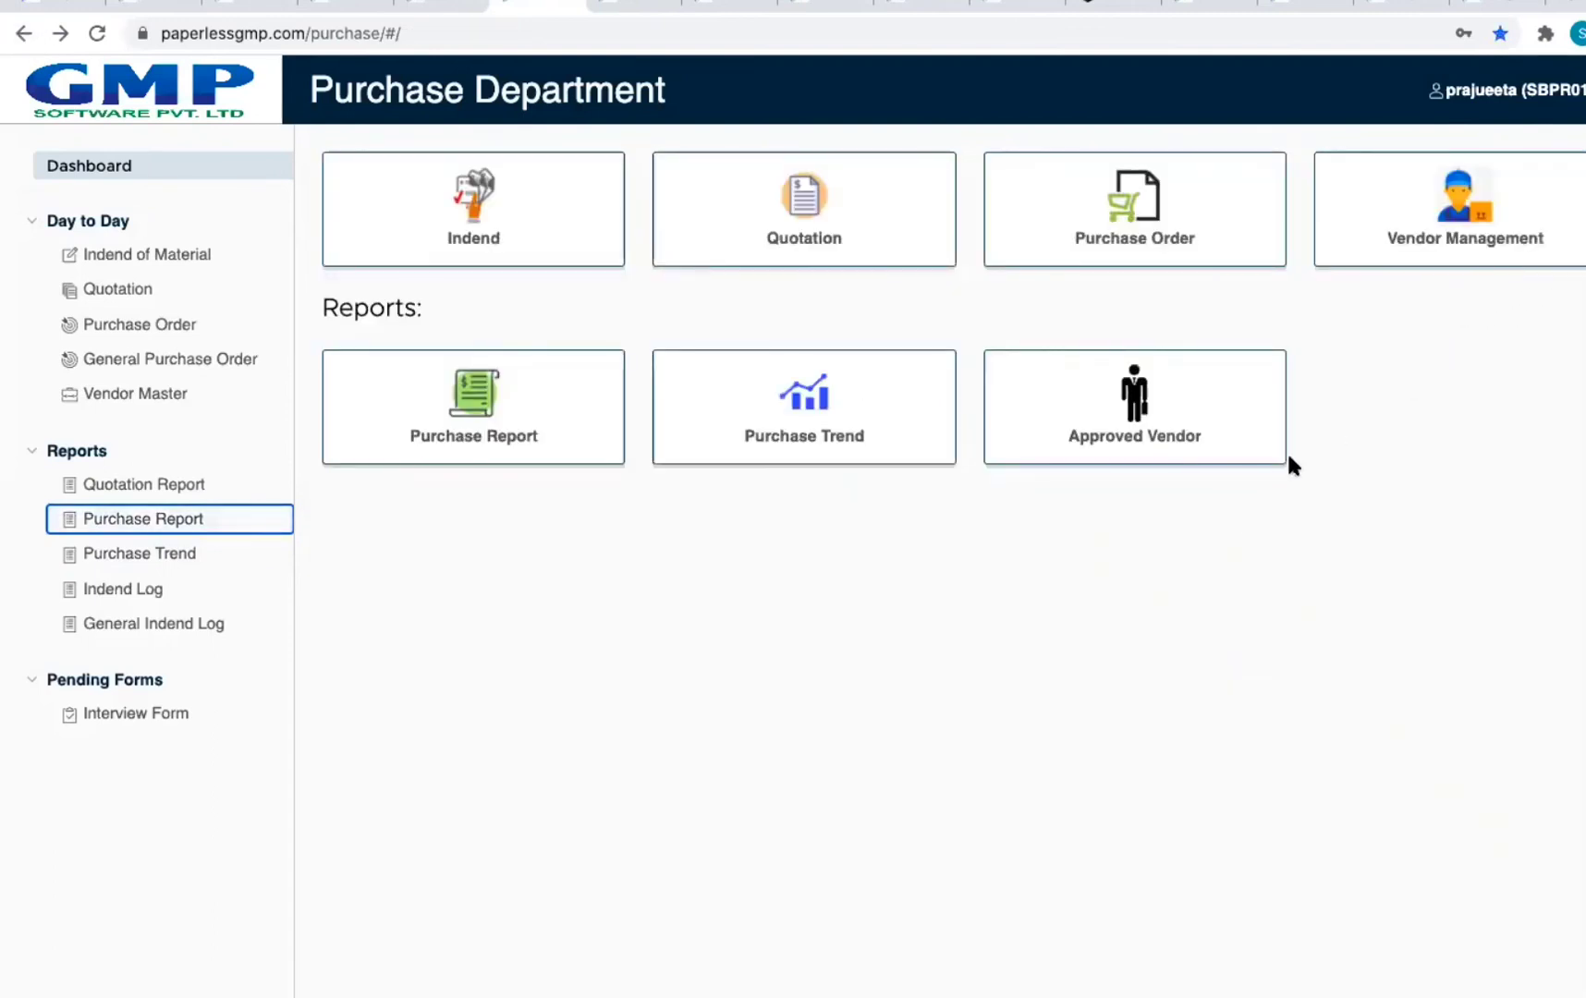
# Step: View the Approved Vendor list, then switch to the Security Department dashboard
pyautogui.click(1185, 450)
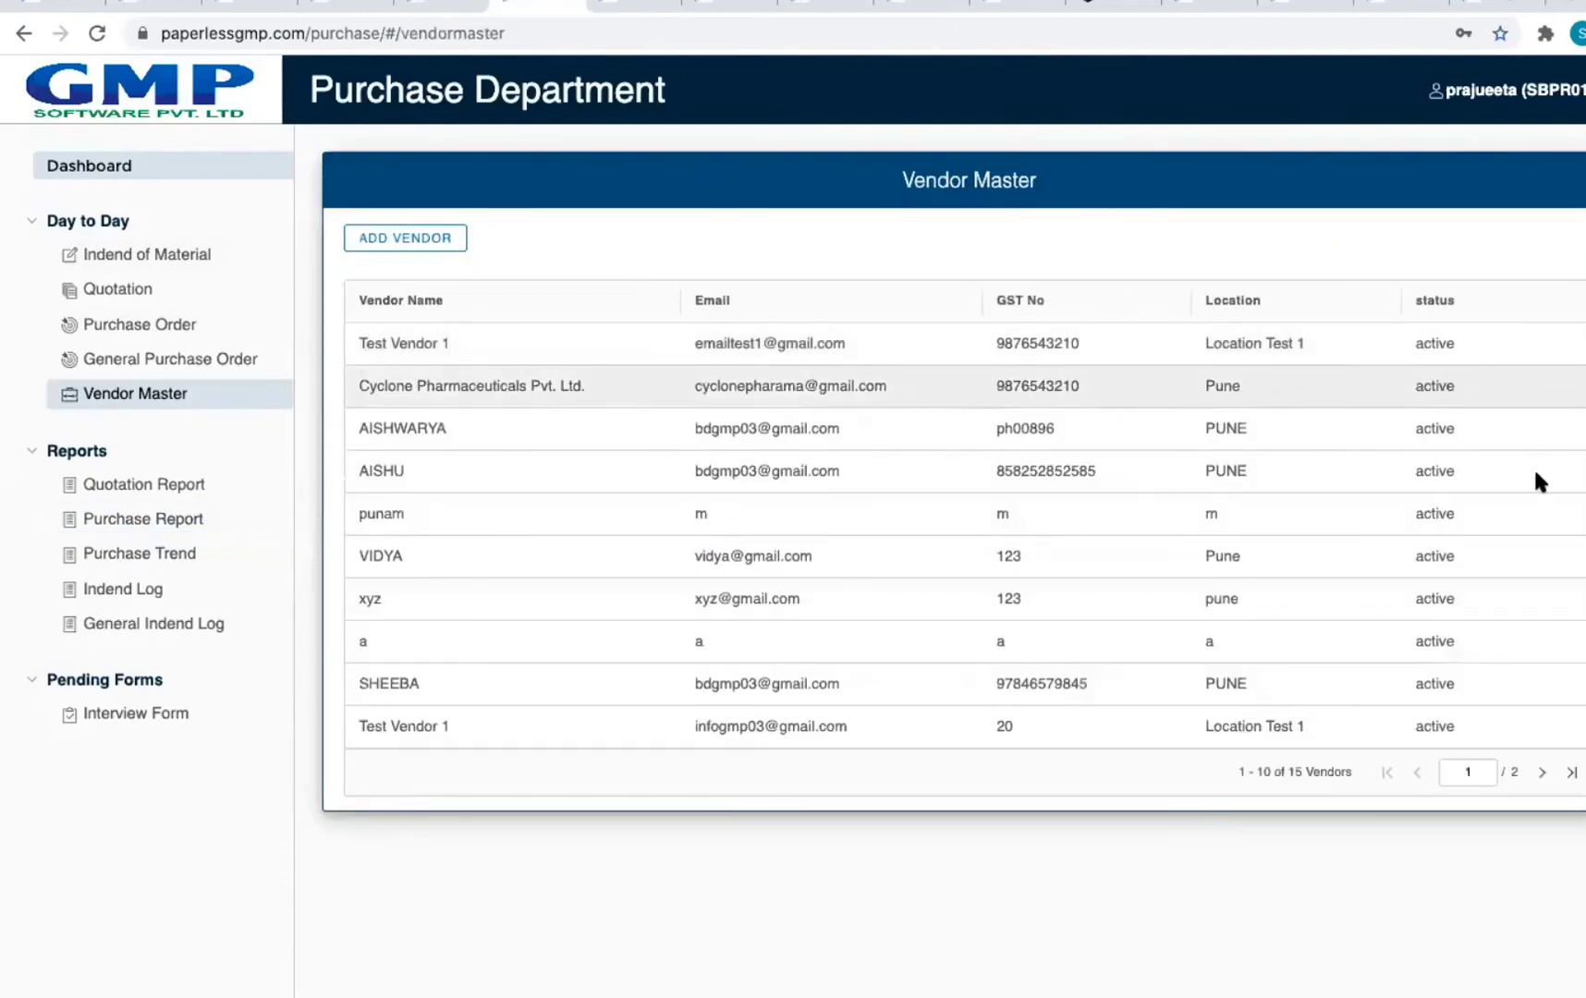
pyautogui.click(20, 34)
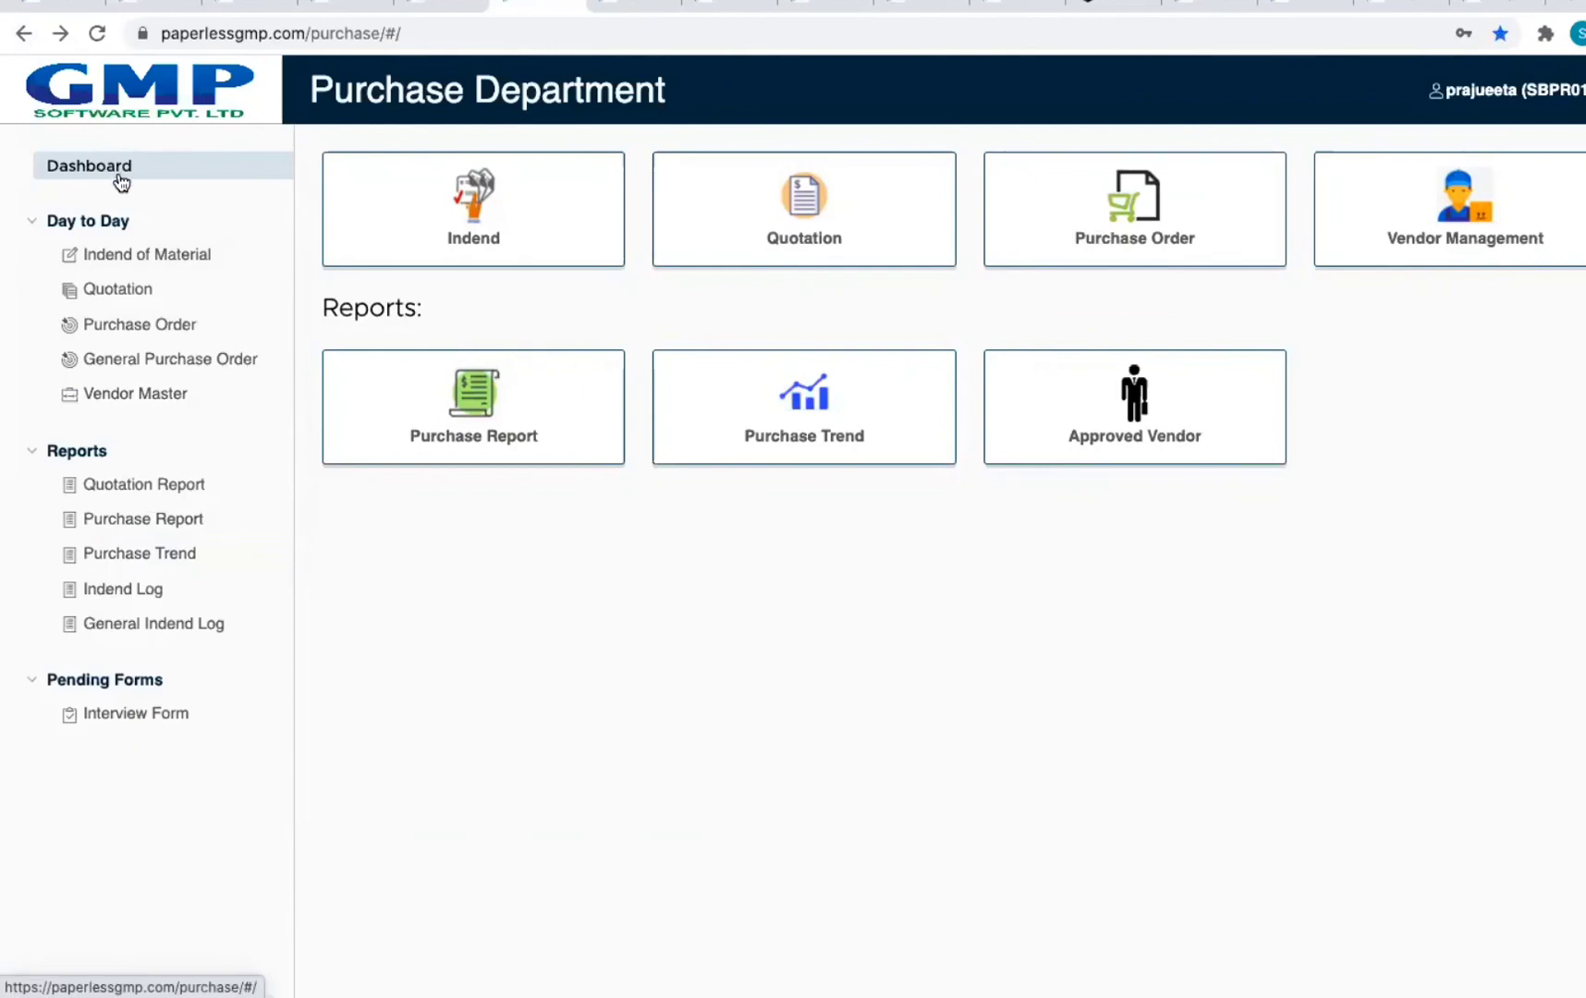
pyautogui.click(637, 5)
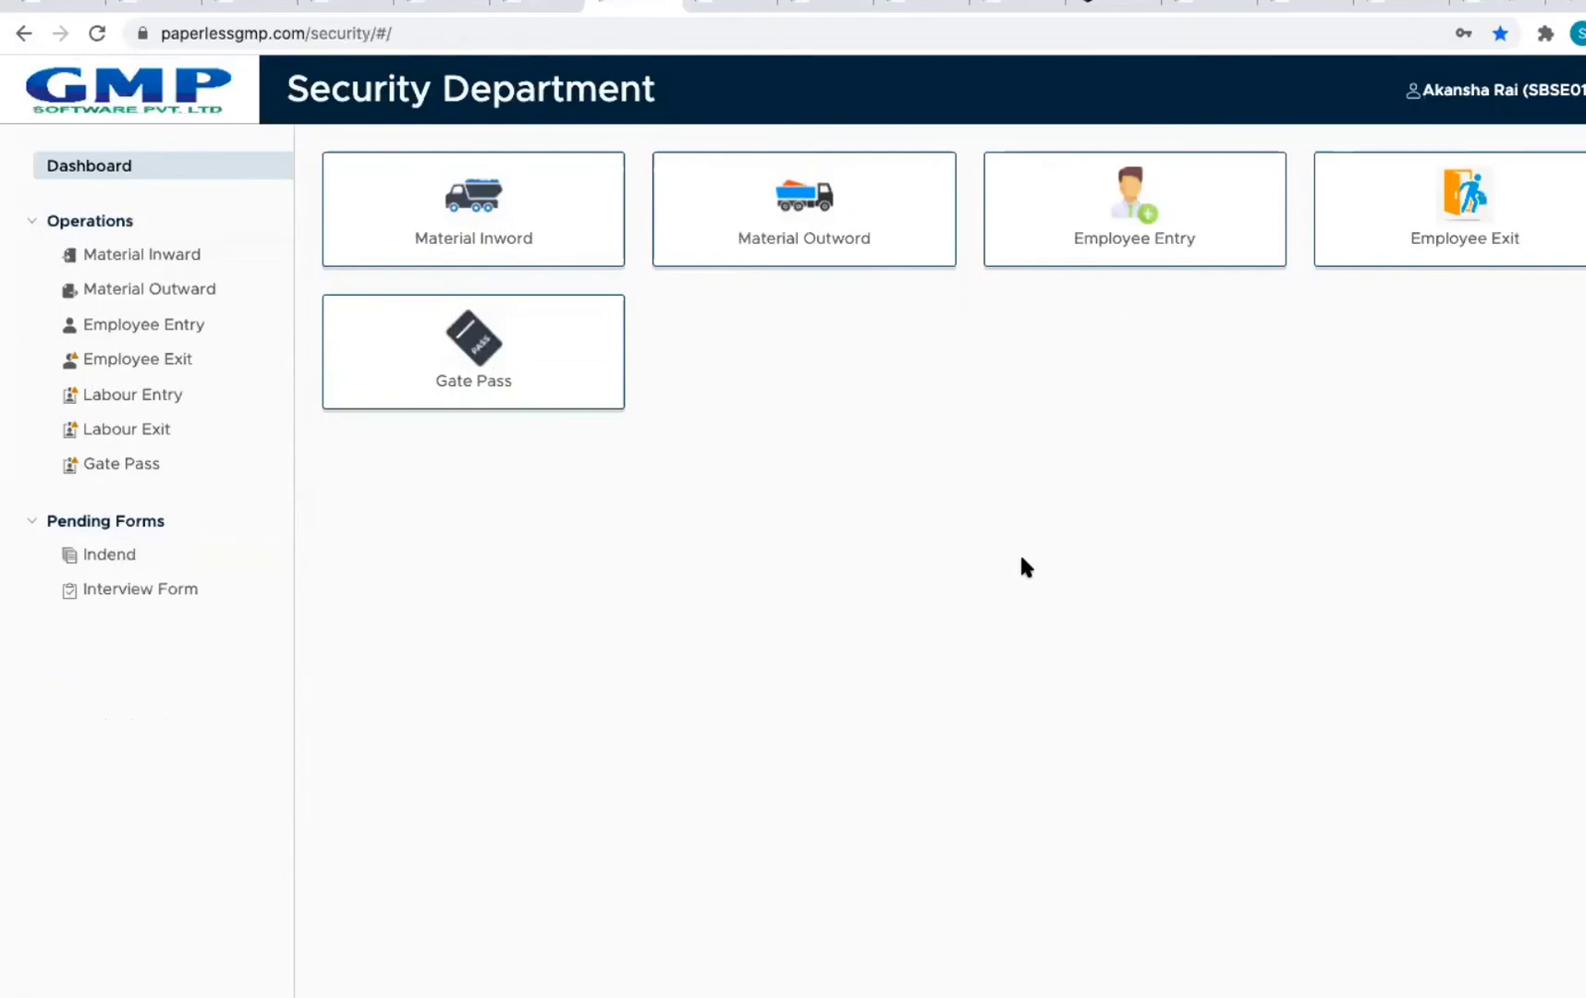
# Step: Start a new material inward entry of type Purchase Order against PO8
pyautogui.click(524, 217)
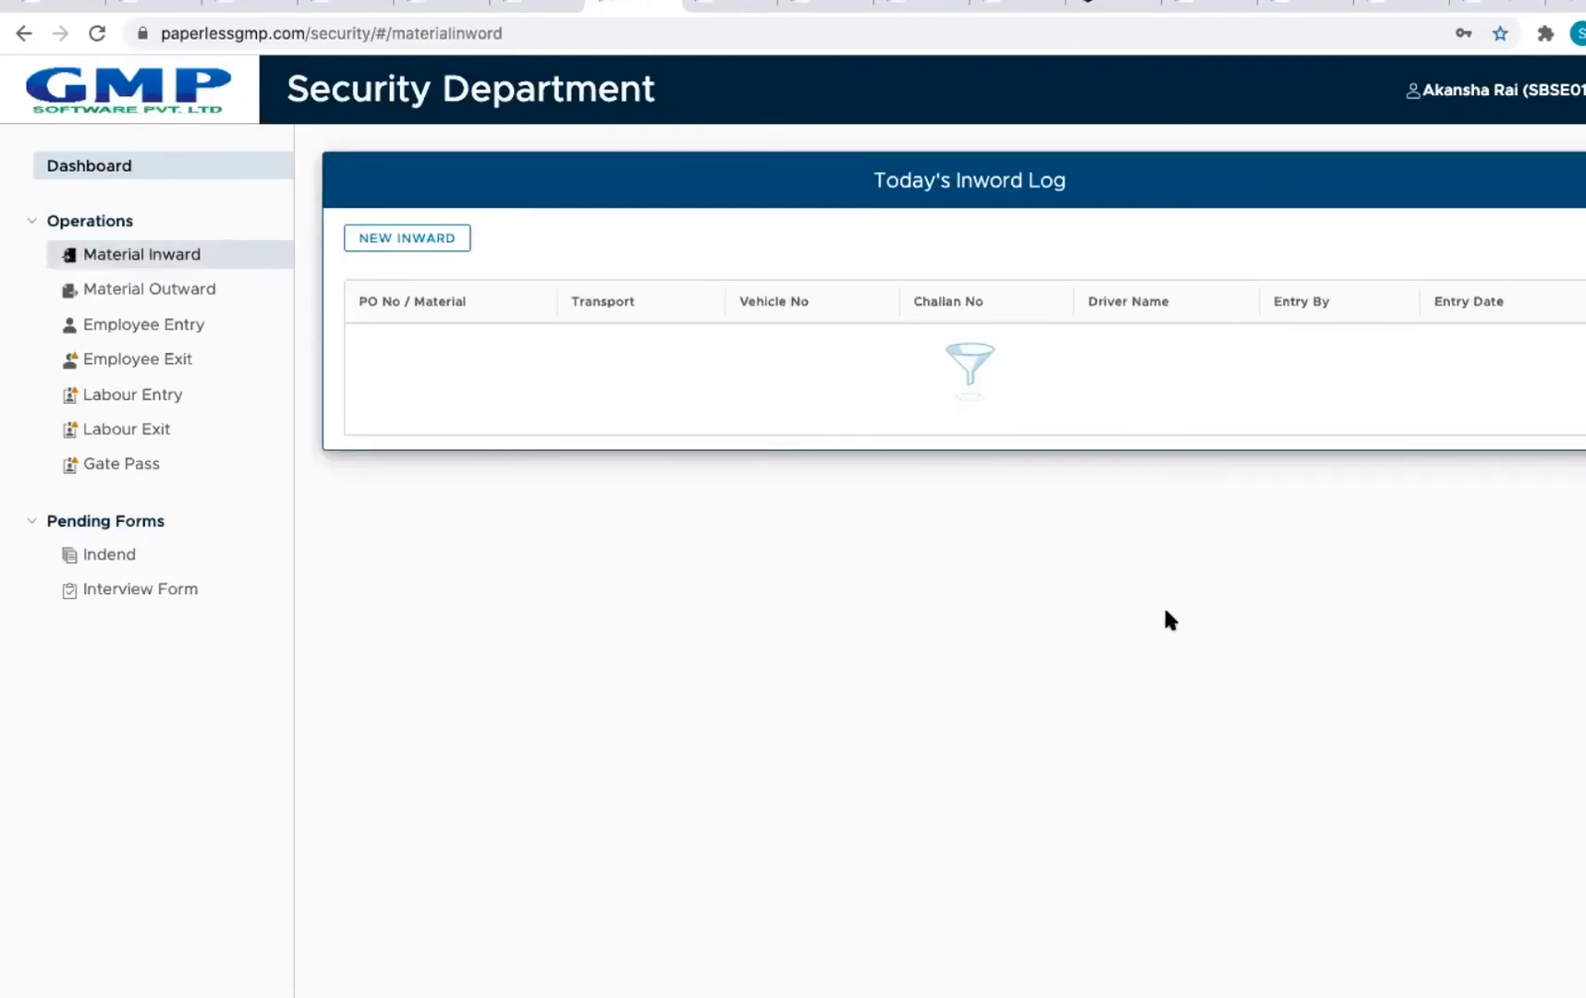
pyautogui.click(451, 238)
pyautogui.click(626, 279)
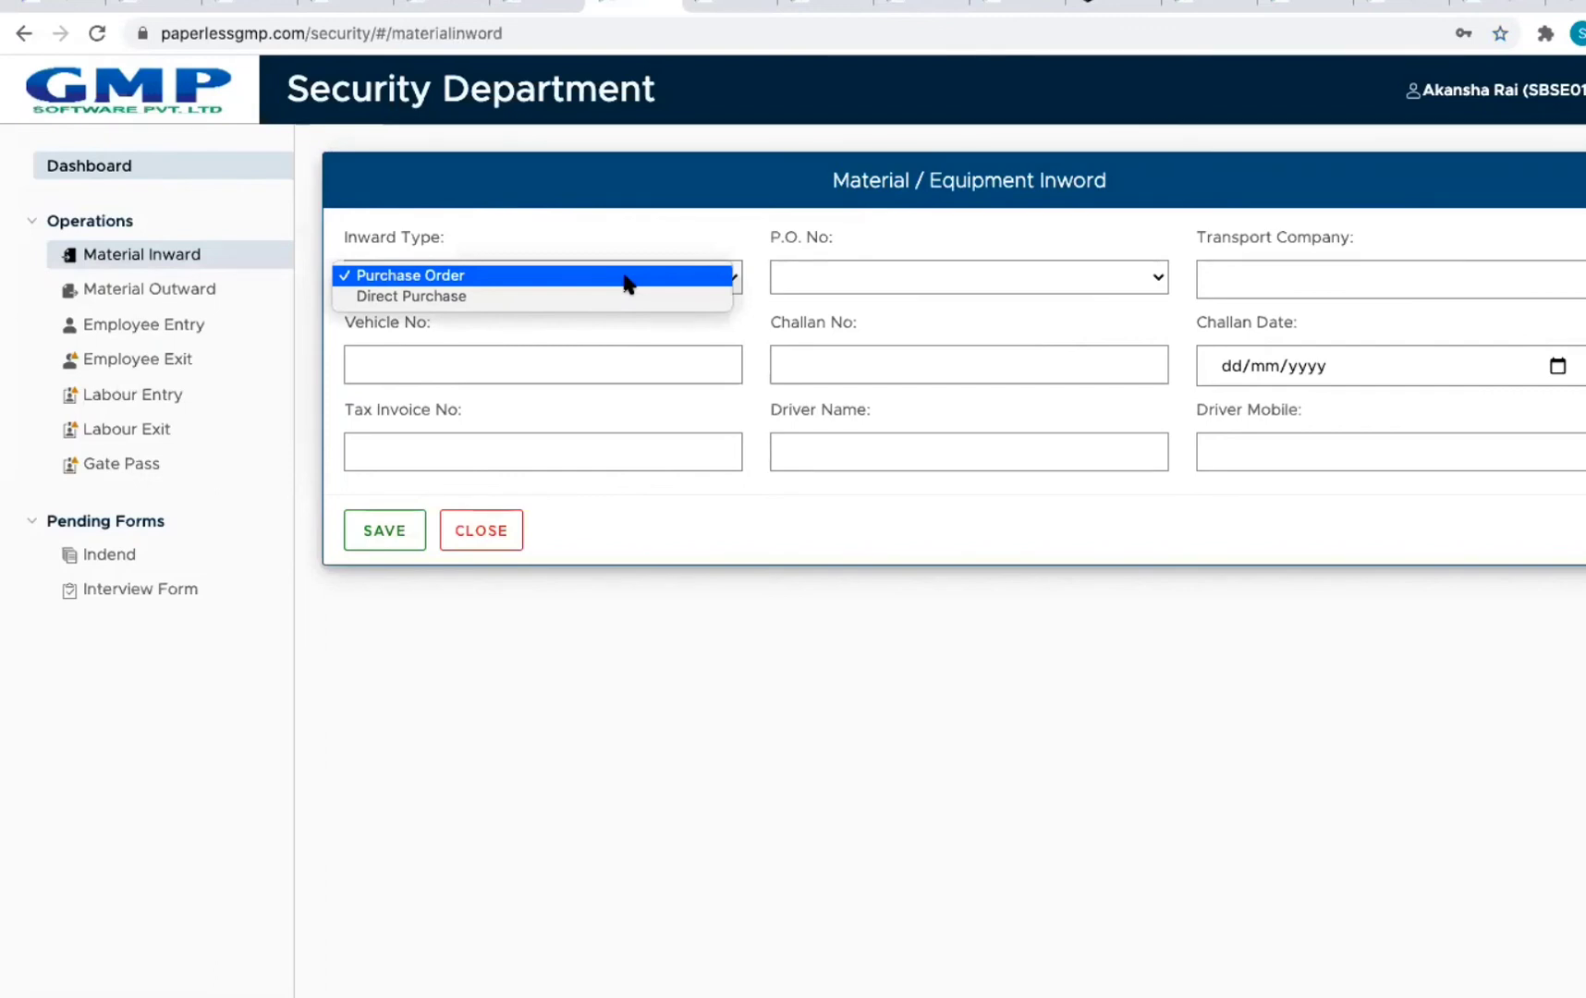
pyautogui.click(610, 296)
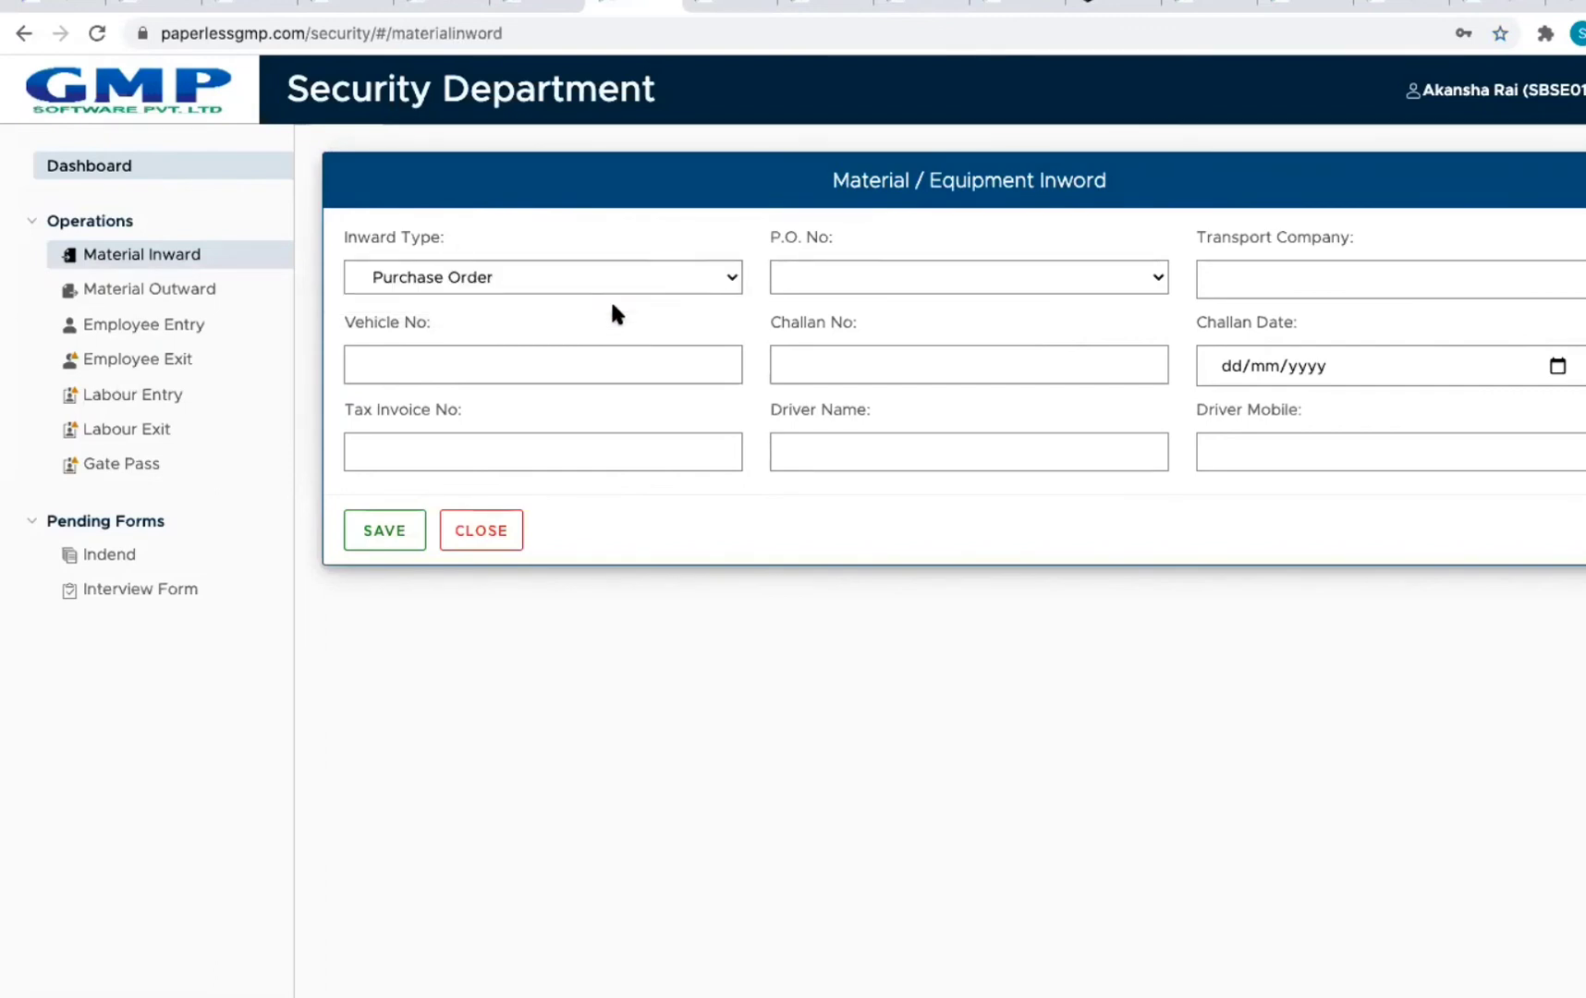
pyautogui.click(608, 273)
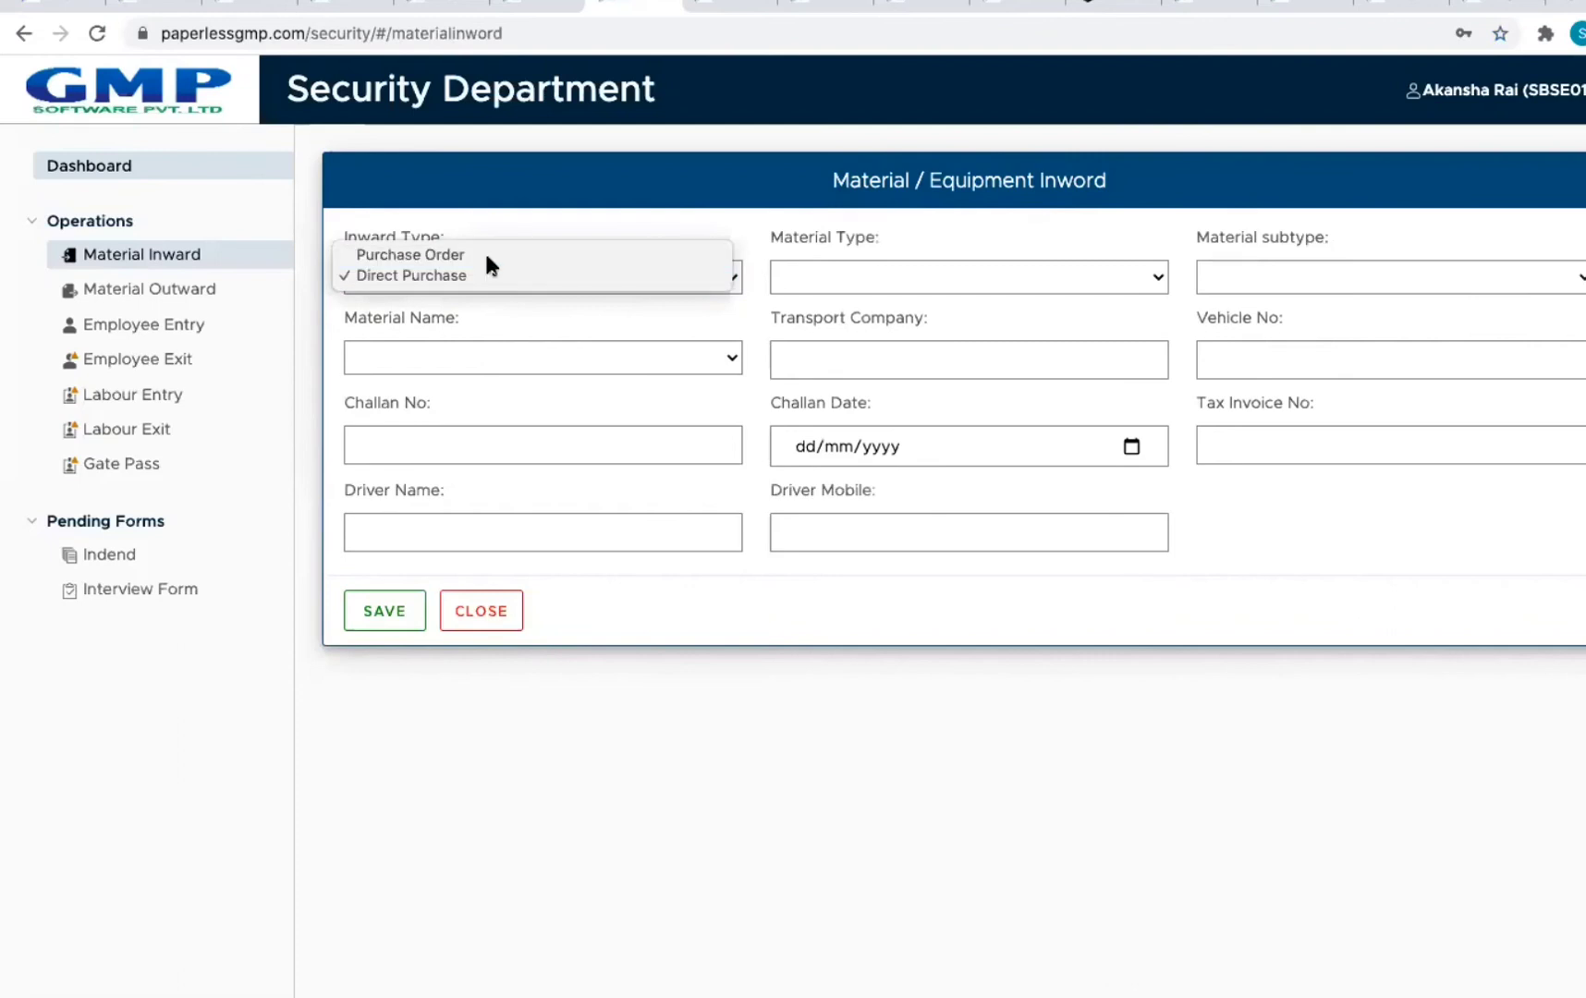
pyautogui.click(486, 252)
pyautogui.click(961, 276)
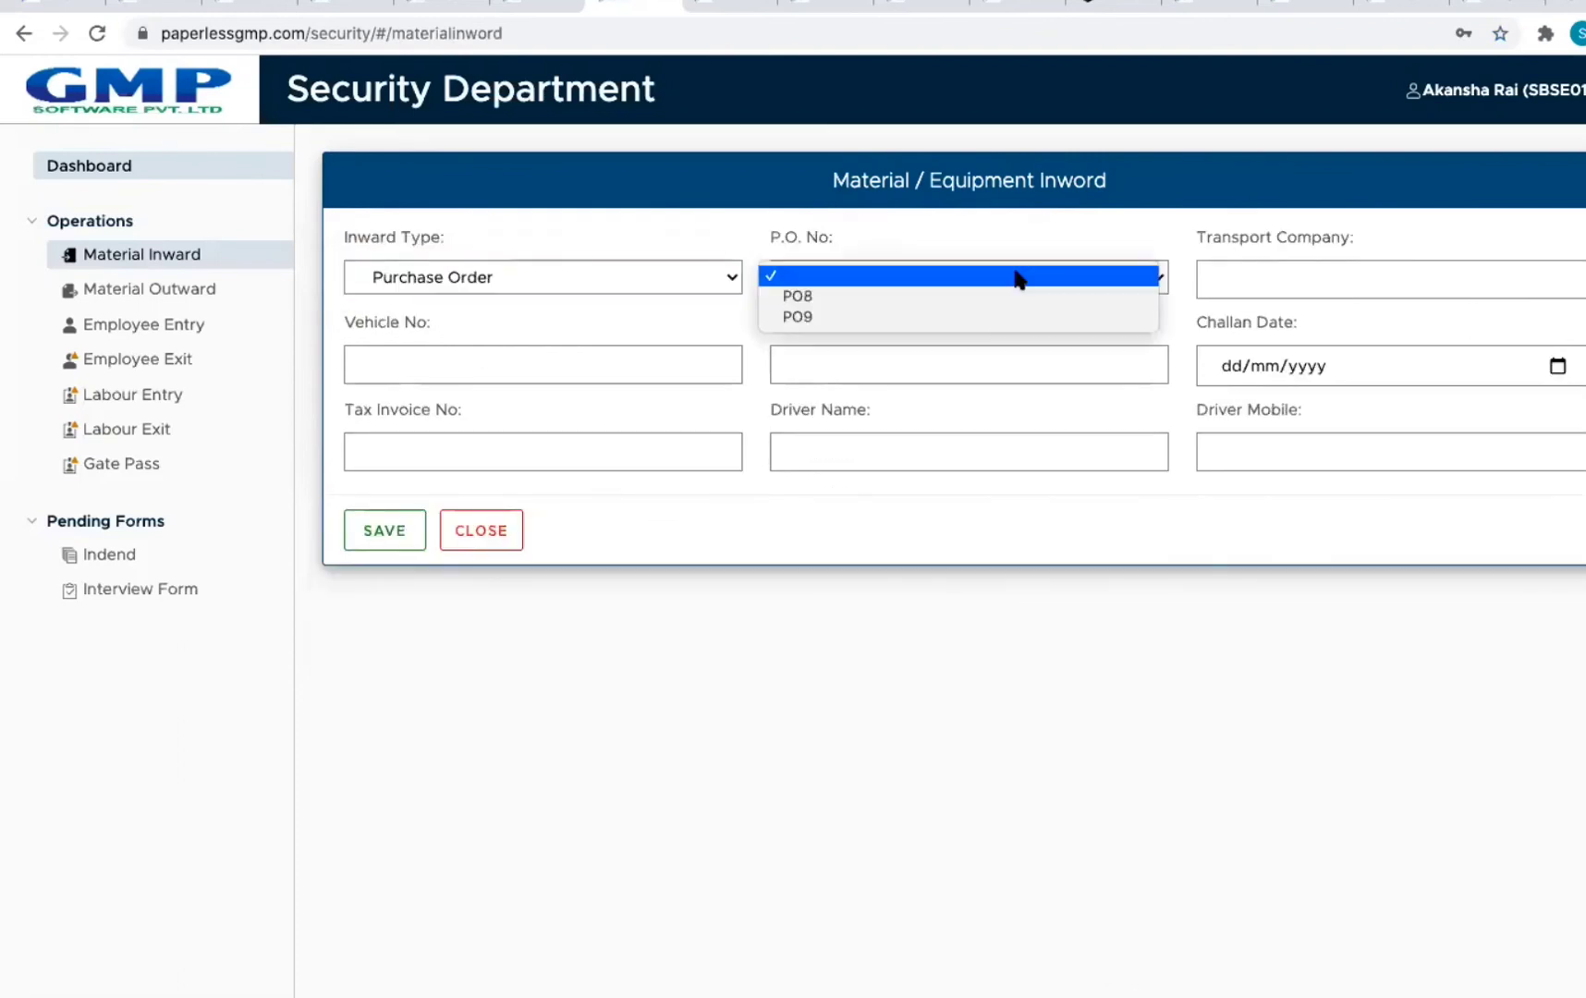
pyautogui.click(901, 303)
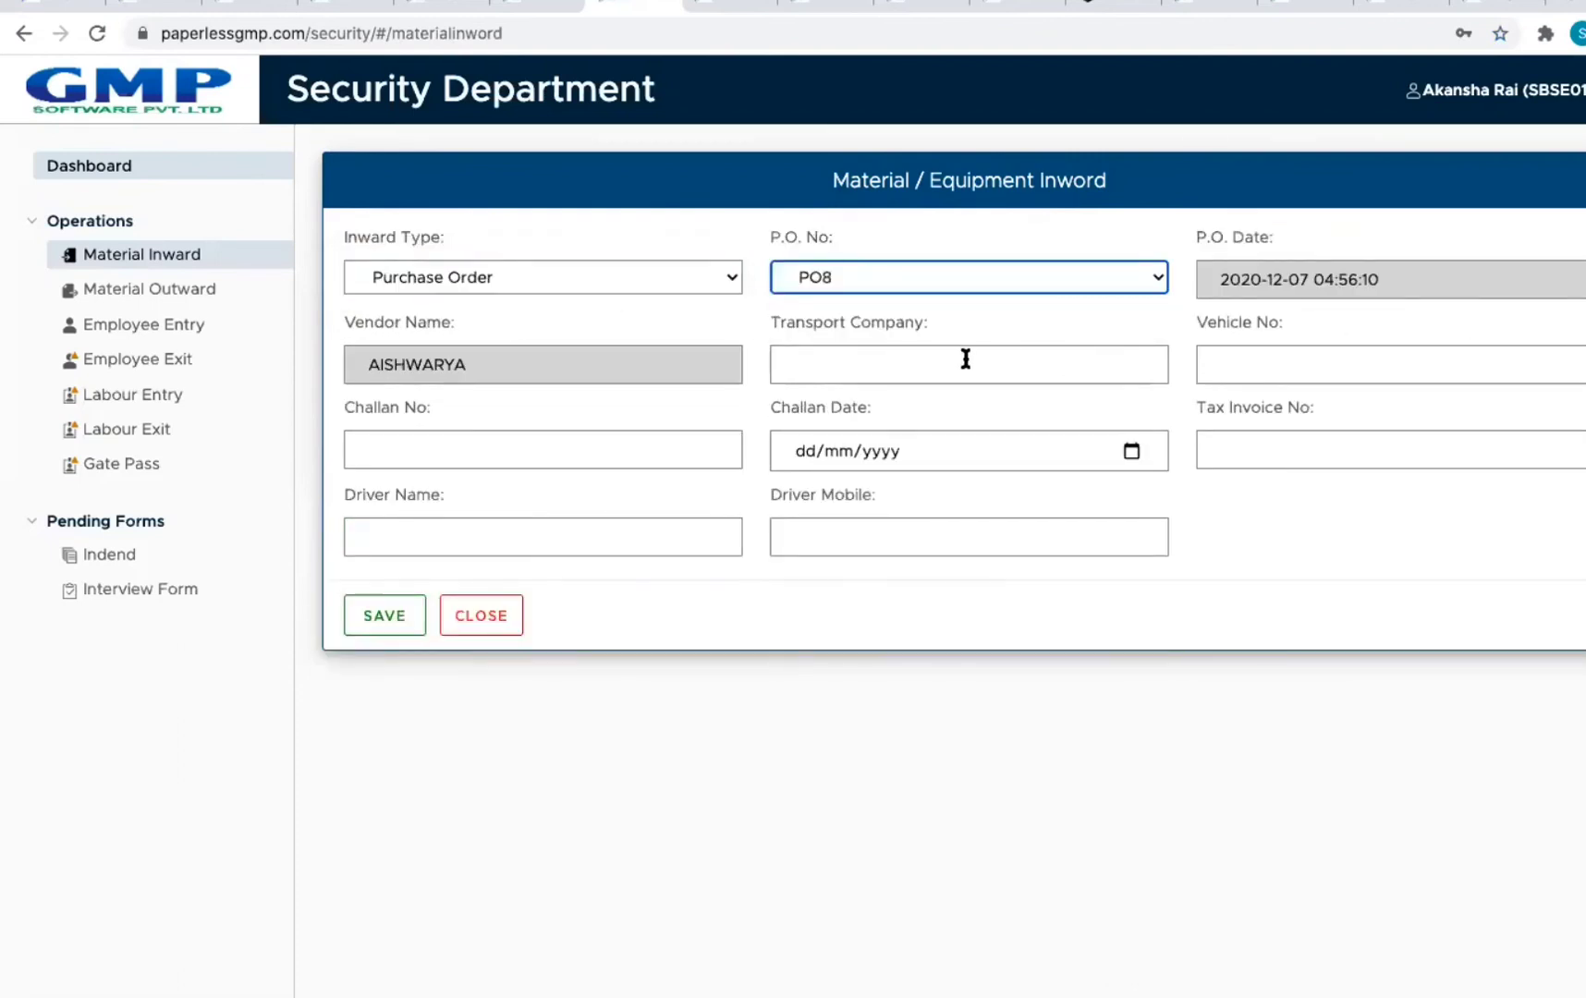
pyautogui.click(1271, 278)
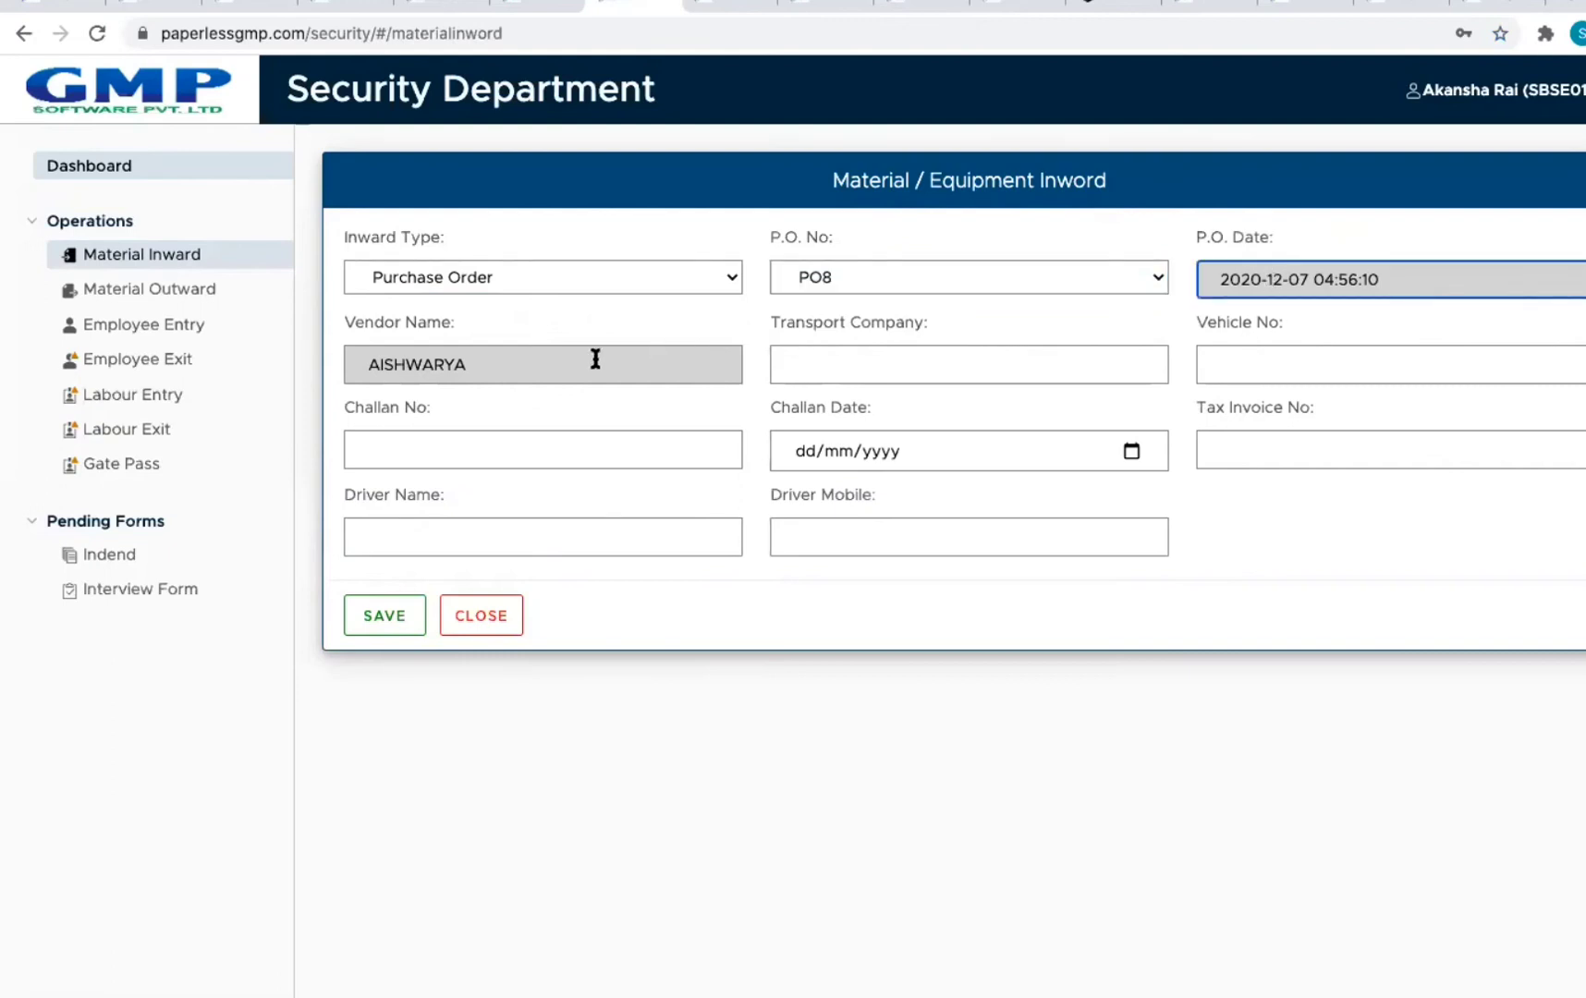
pyautogui.click(529, 371)
pyautogui.click(853, 365)
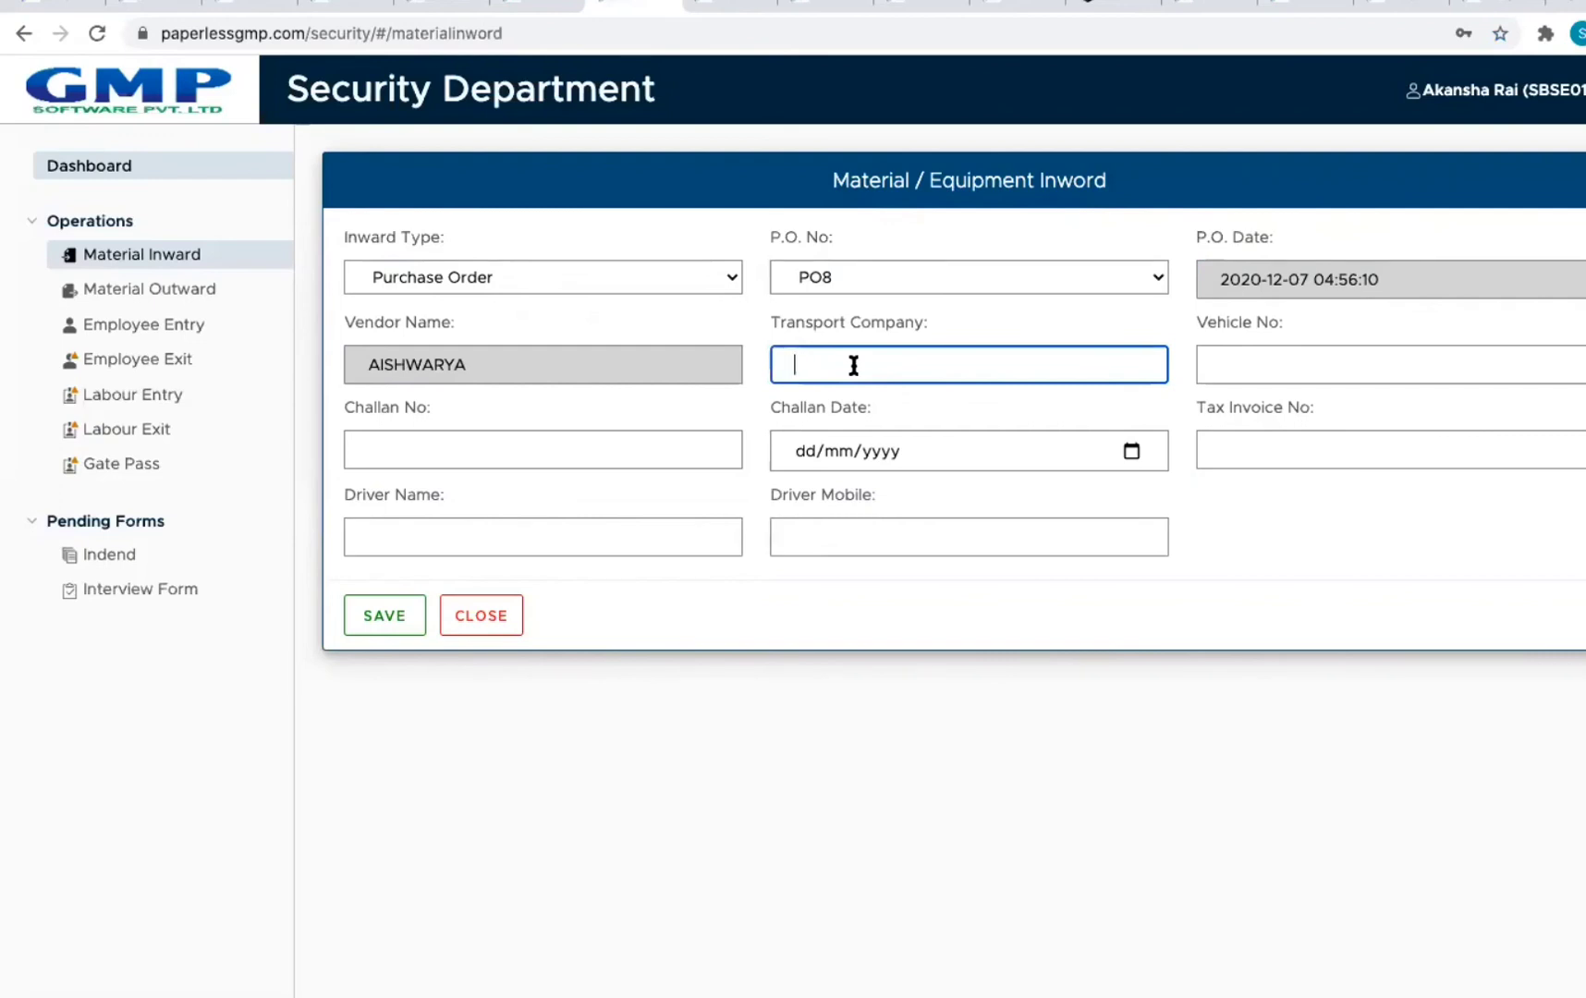
pyautogui.click(1405, 360)
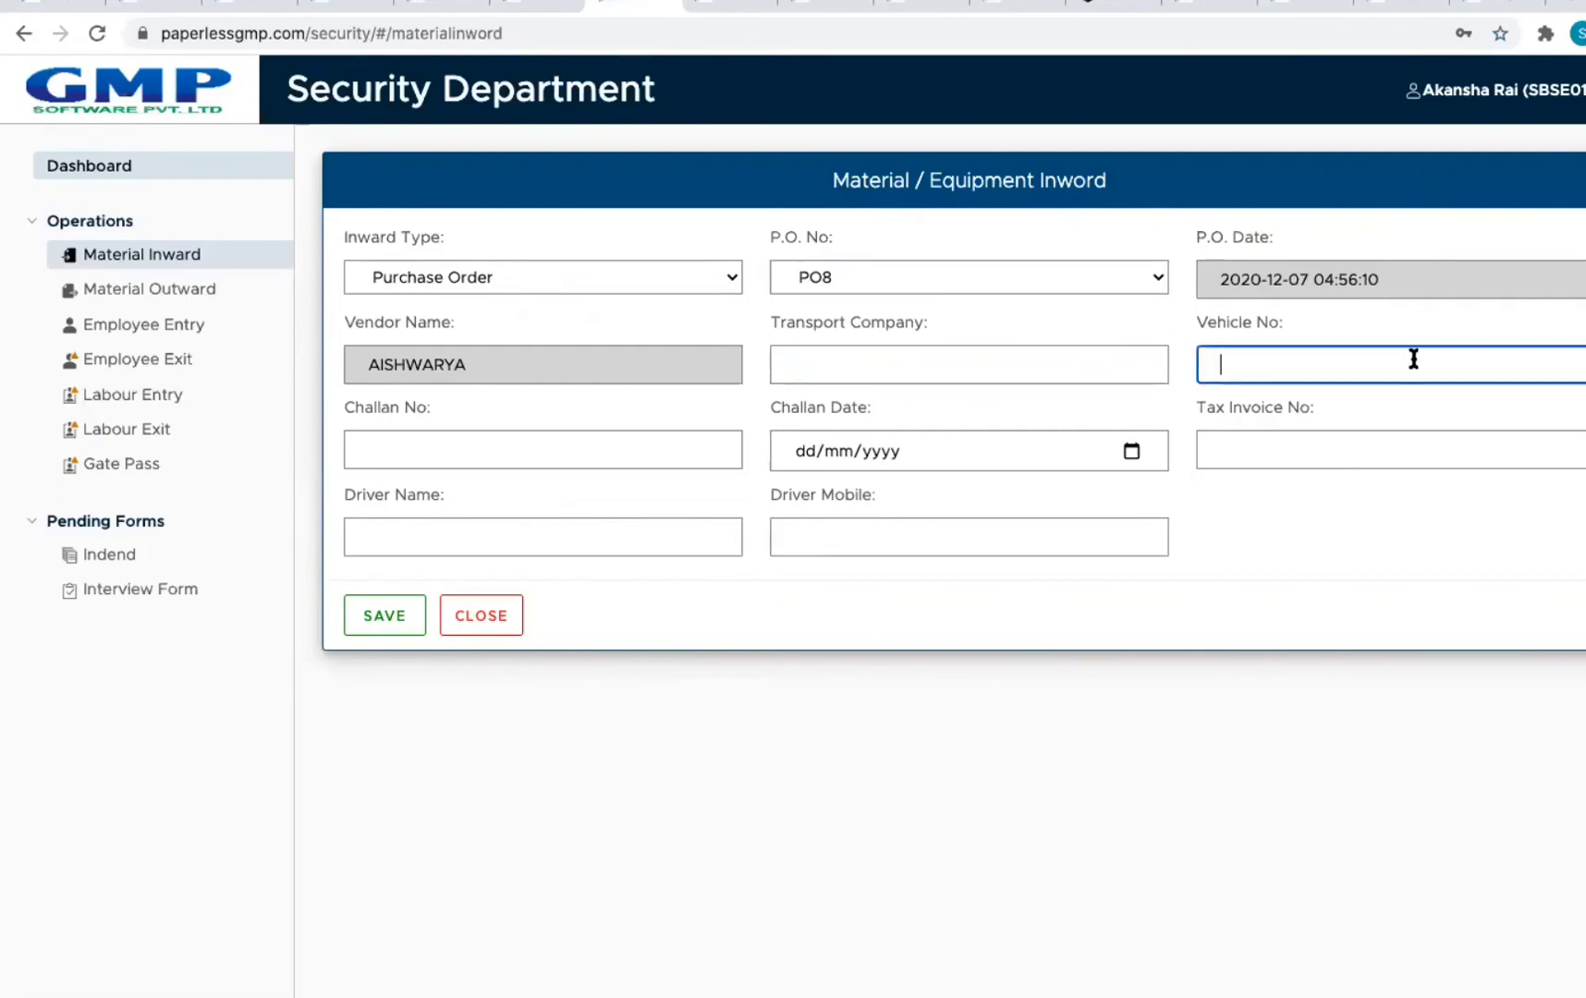
pyautogui.click(972, 367)
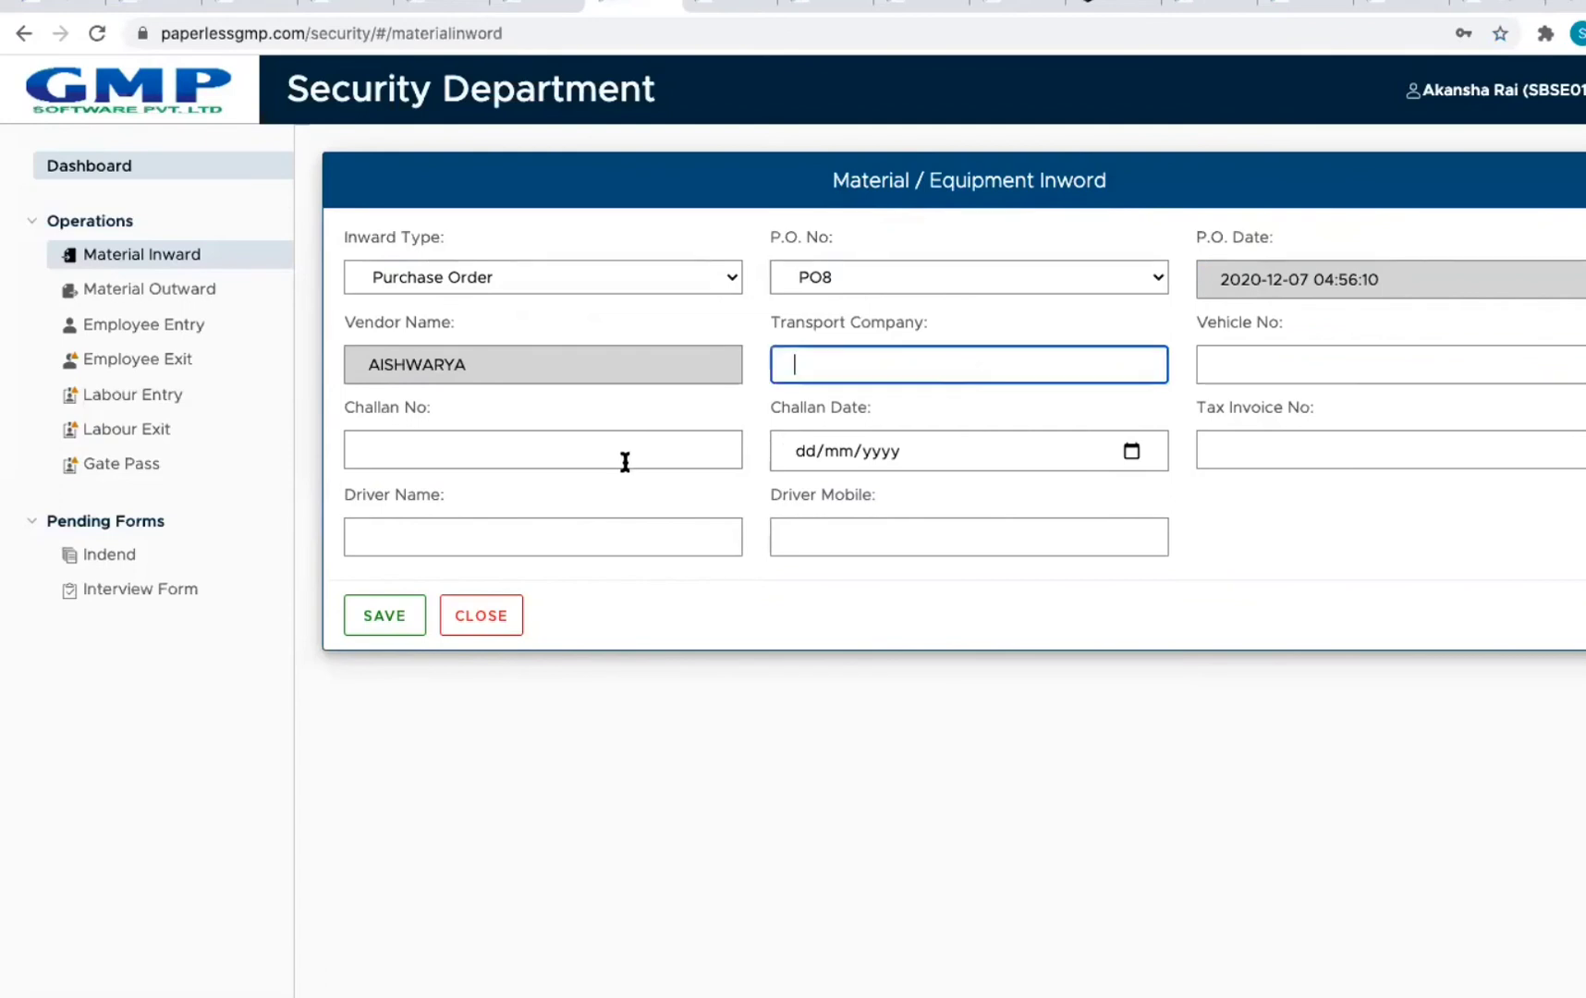
pyautogui.click(890, 356)
pyautogui.write('SANDIP')
pyautogui.press('Tab')
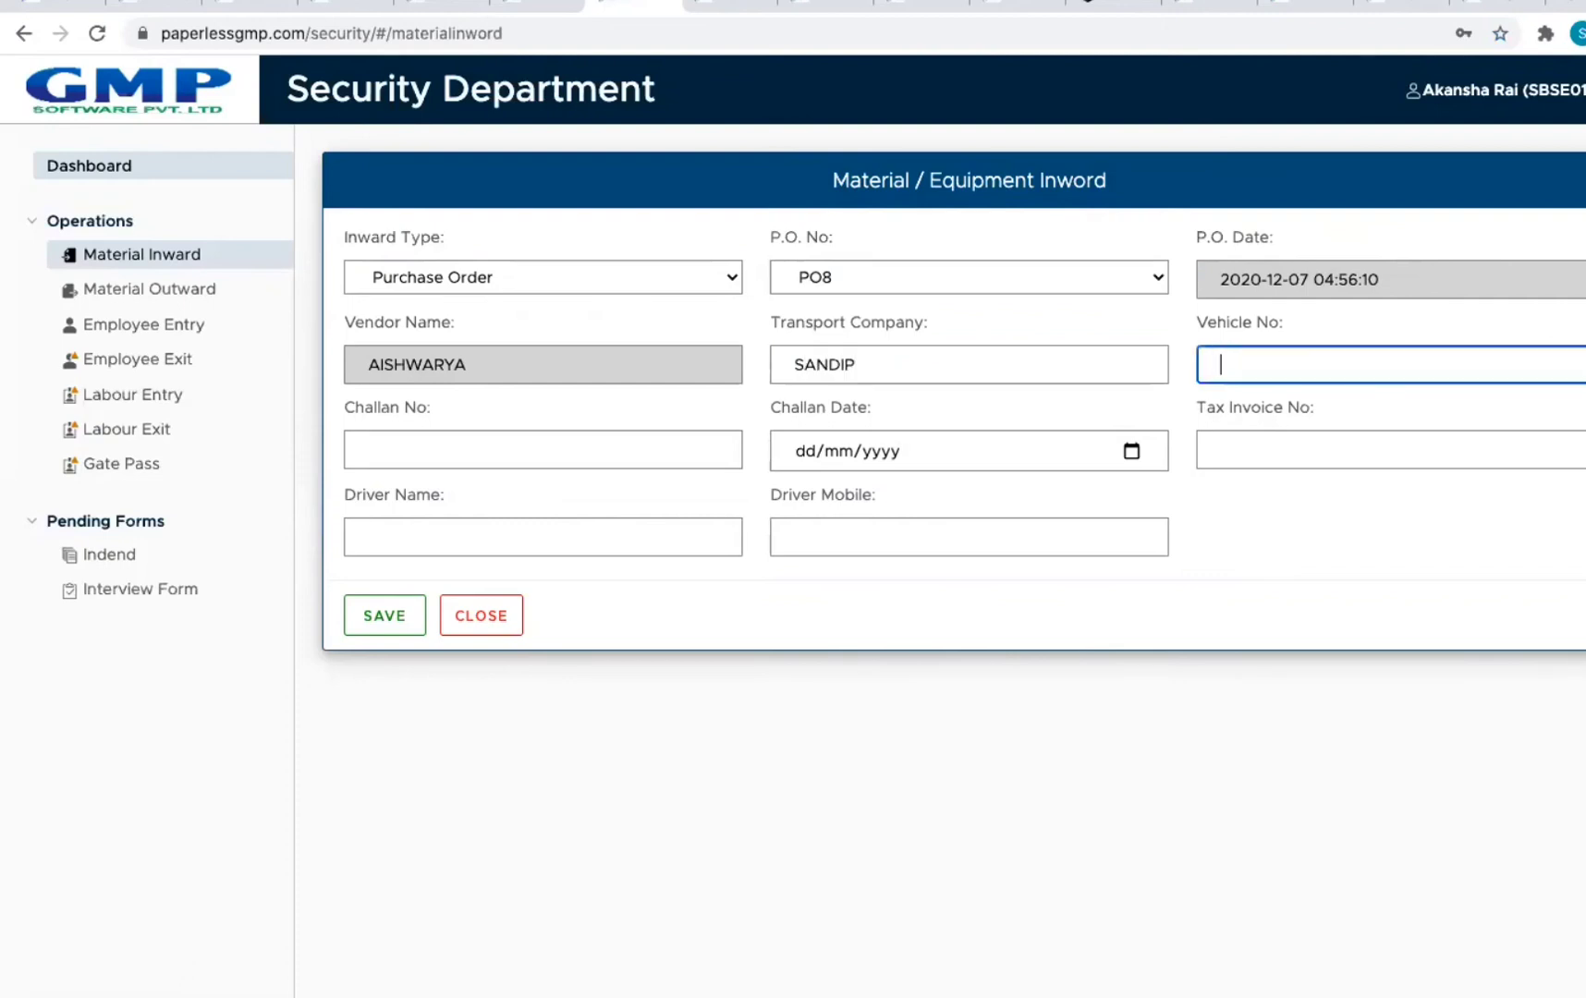
pyautogui.write('MH122323')
# Step: Add challan 123456 dated 12 Dec 2020, invoice S1234, and the driver's name and mobile, then save
pyautogui.click(517, 435)
pyautogui.write('123456')
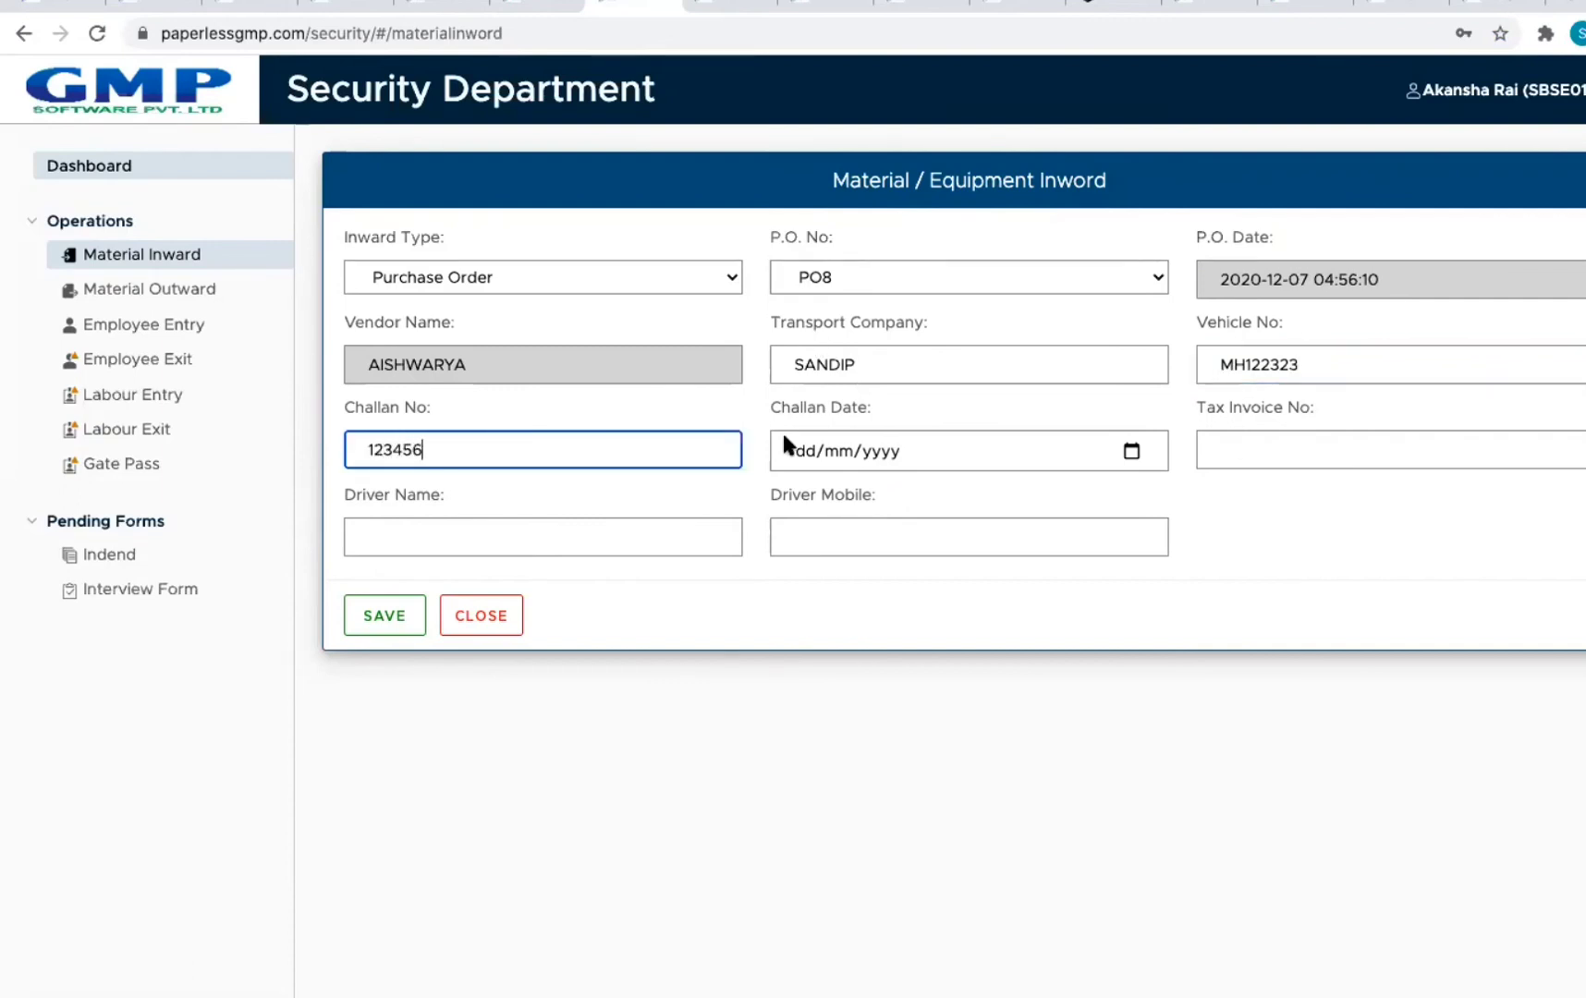
pyautogui.click(1135, 451)
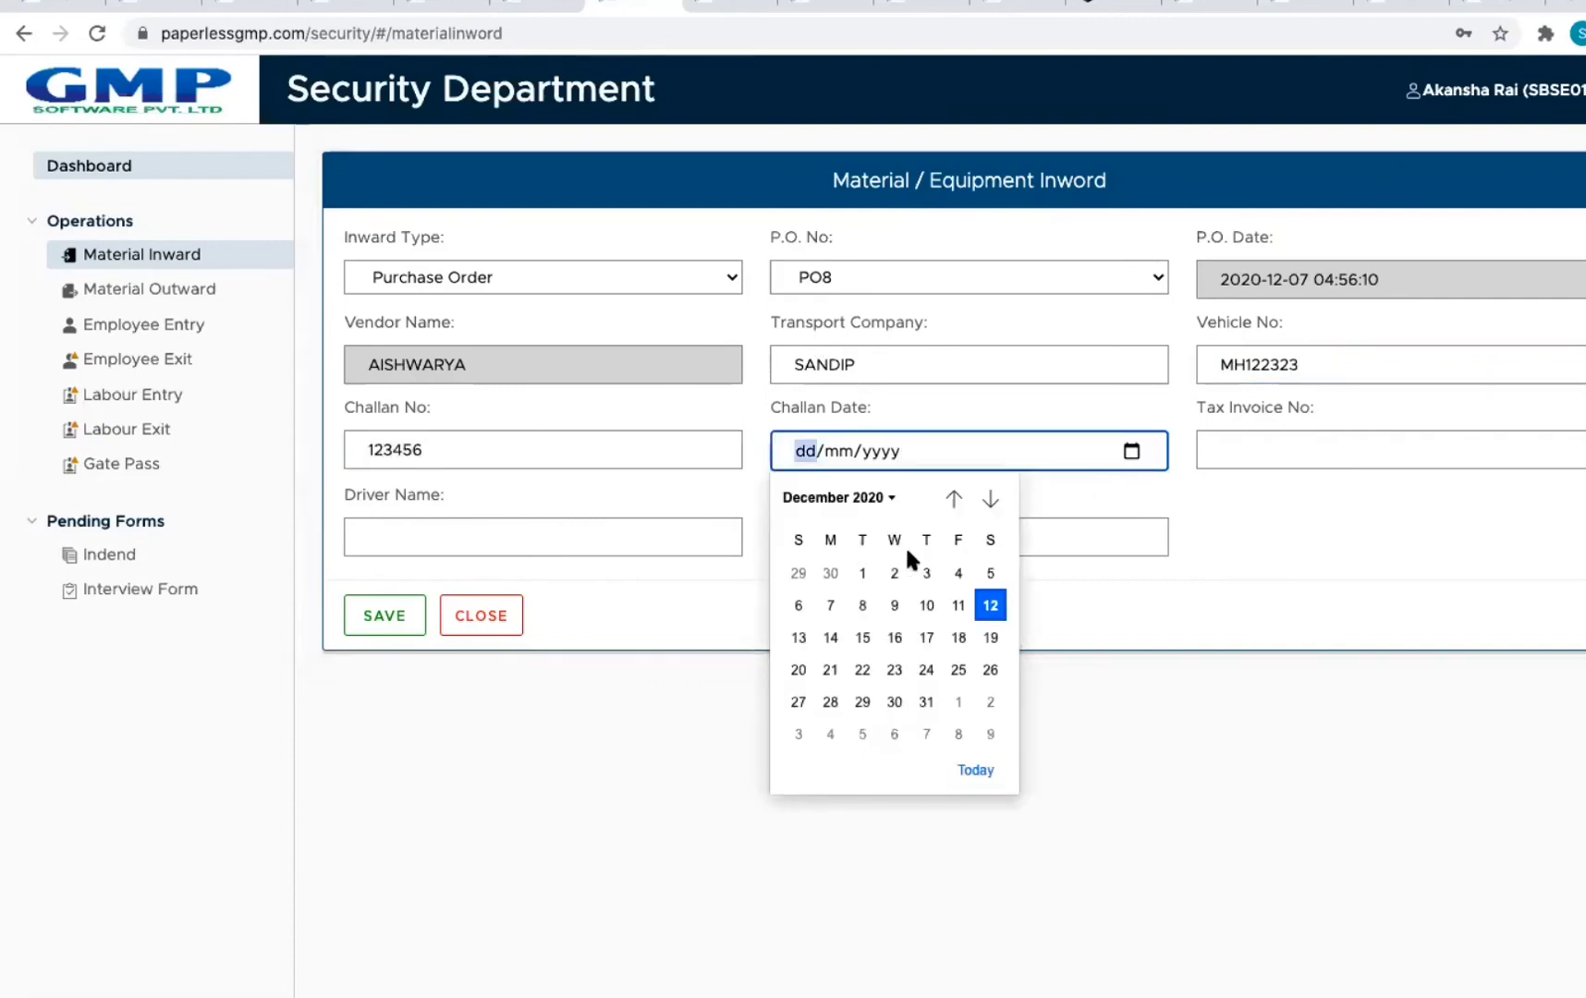
pyautogui.click(988, 602)
pyautogui.click(1290, 451)
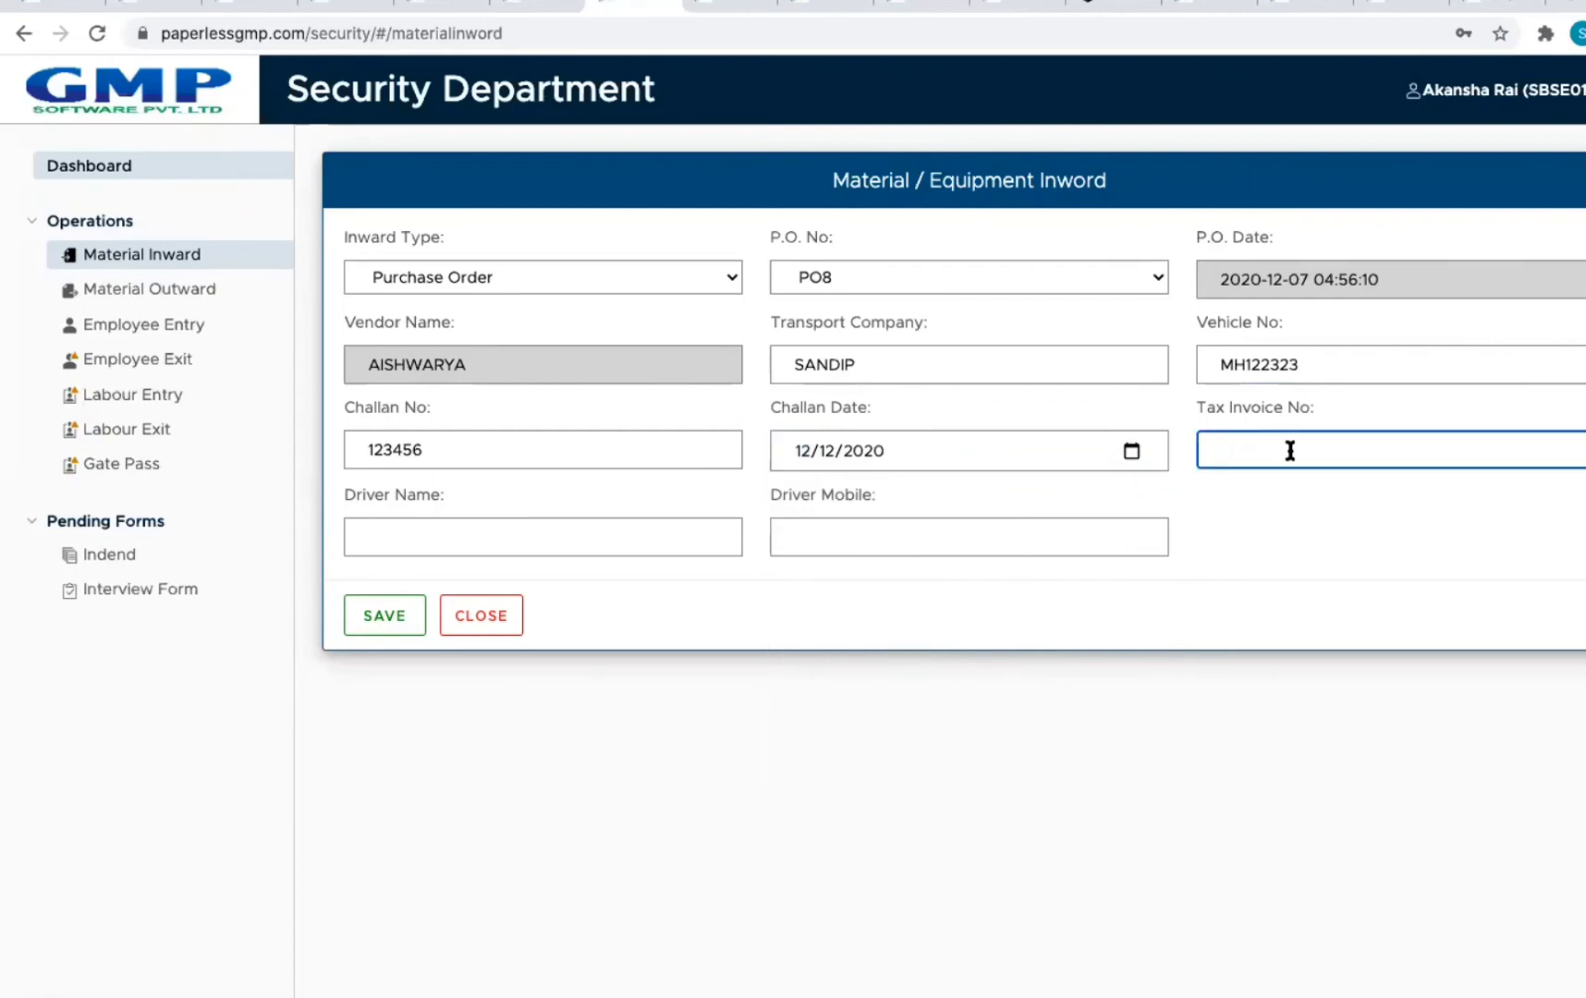
pyautogui.write('S1234')
pyautogui.click(472, 540)
pyautogui.write('SACHIN')
pyautogui.press('Tab')
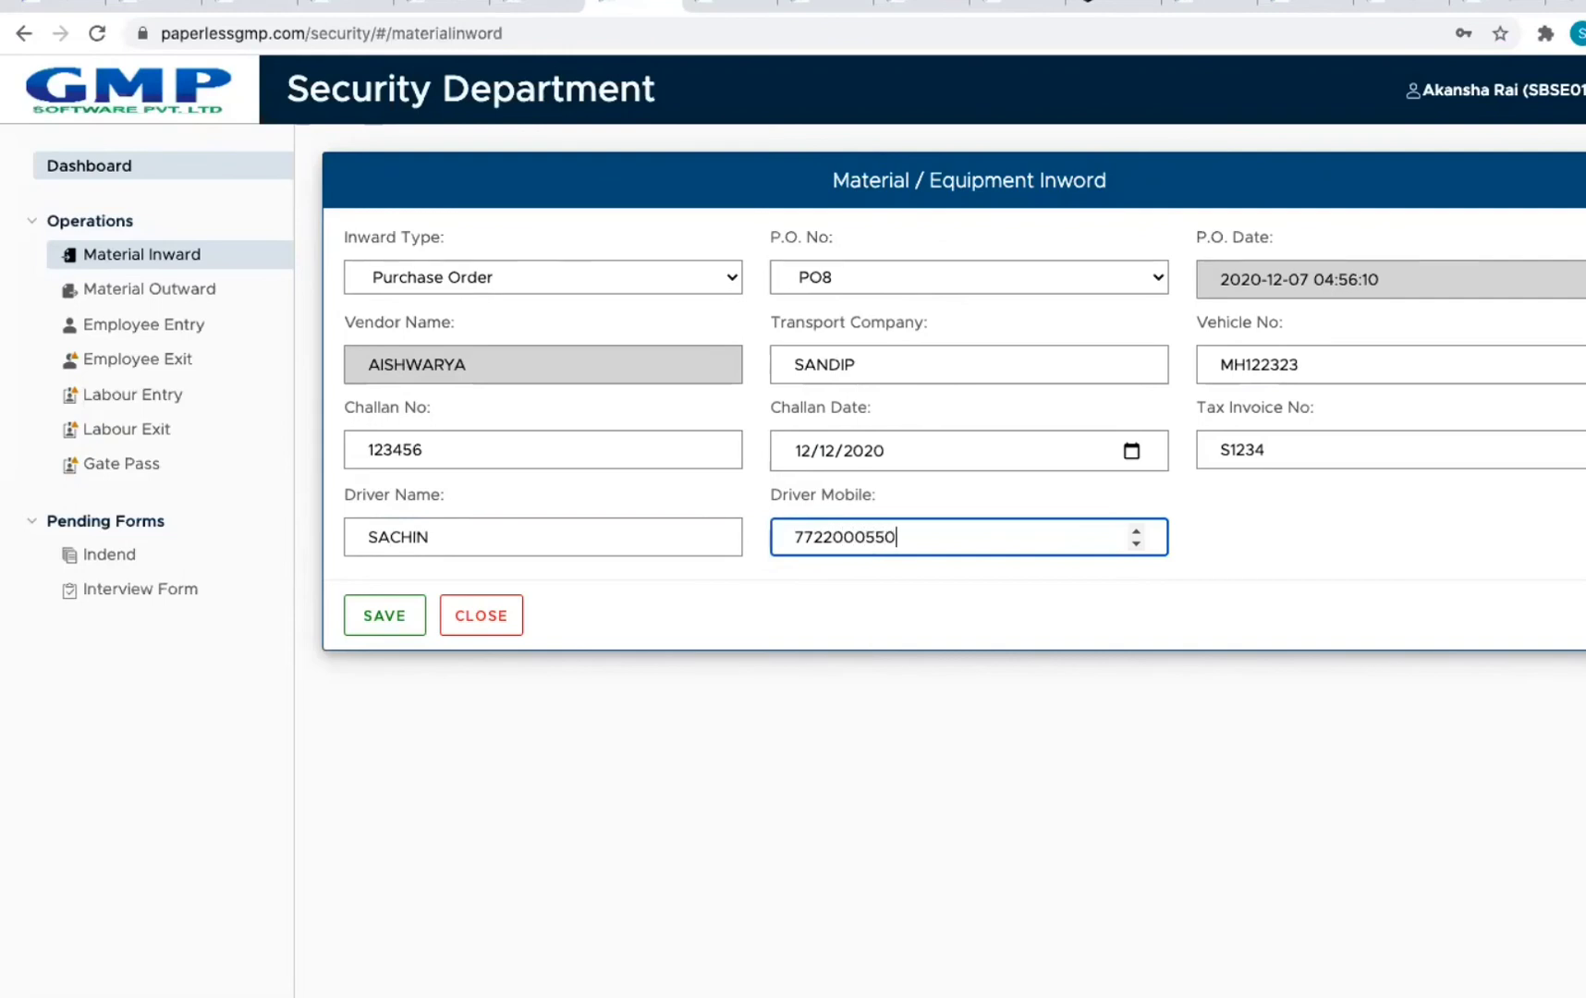
pyautogui.click(395, 615)
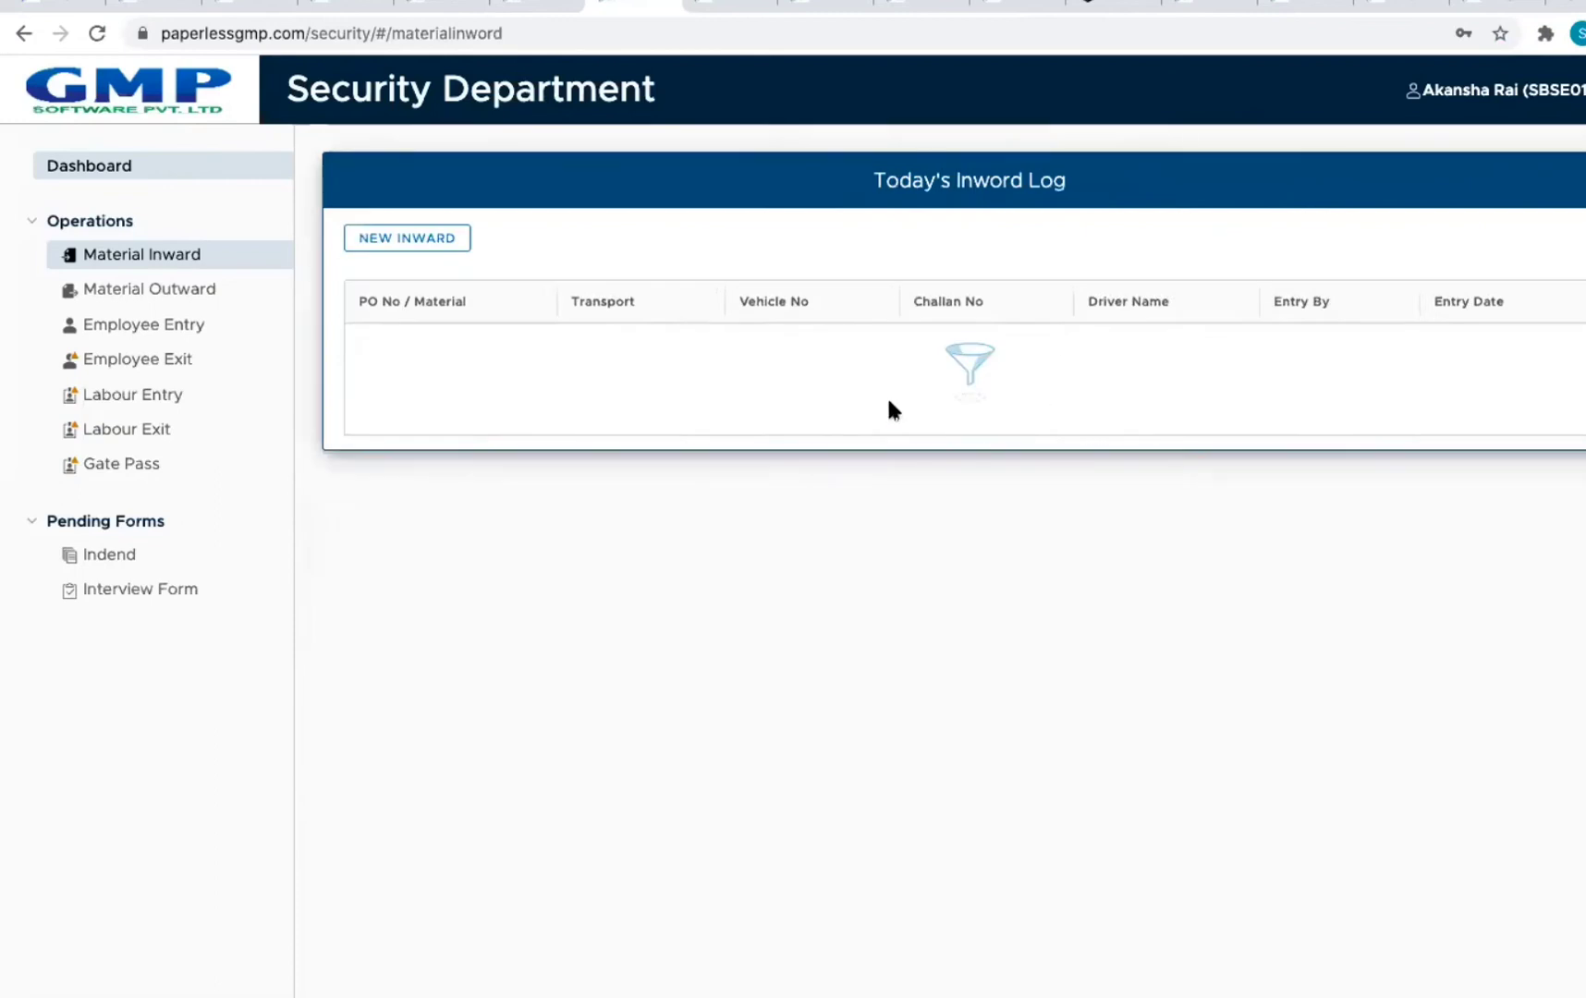
# Step: Open a new Material Outward entry and look over its invoice, material, reason, quantity and type fields
pyautogui.click(148, 287)
pyautogui.click(453, 243)
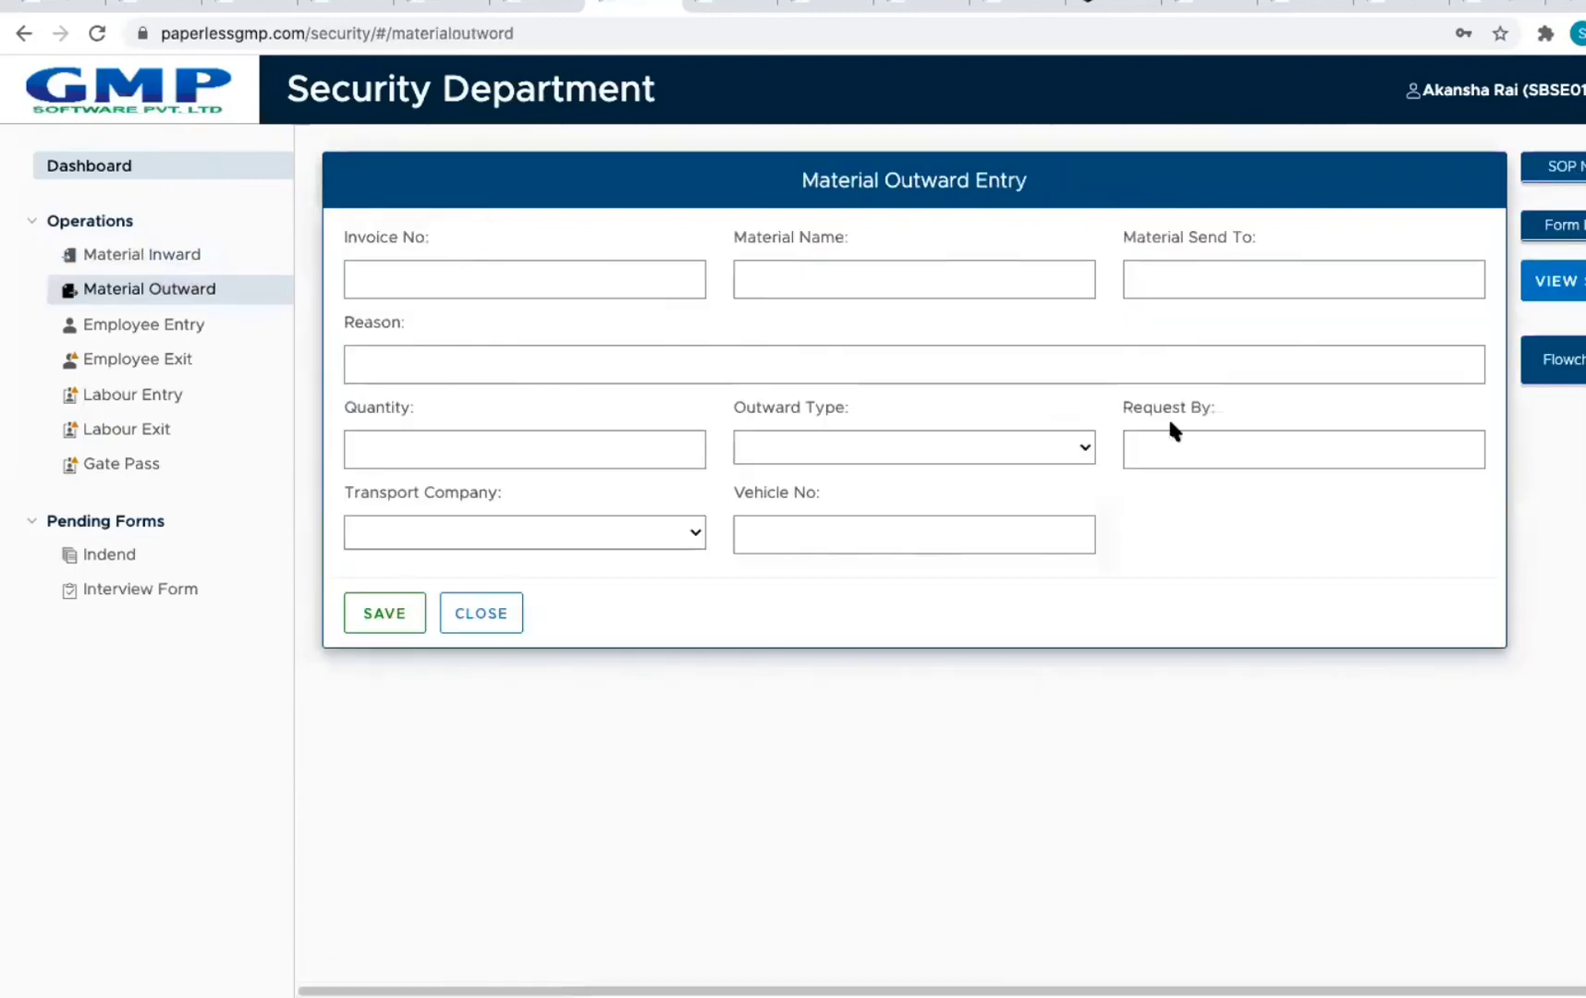
pyautogui.click(522, 276)
pyautogui.click(779, 280)
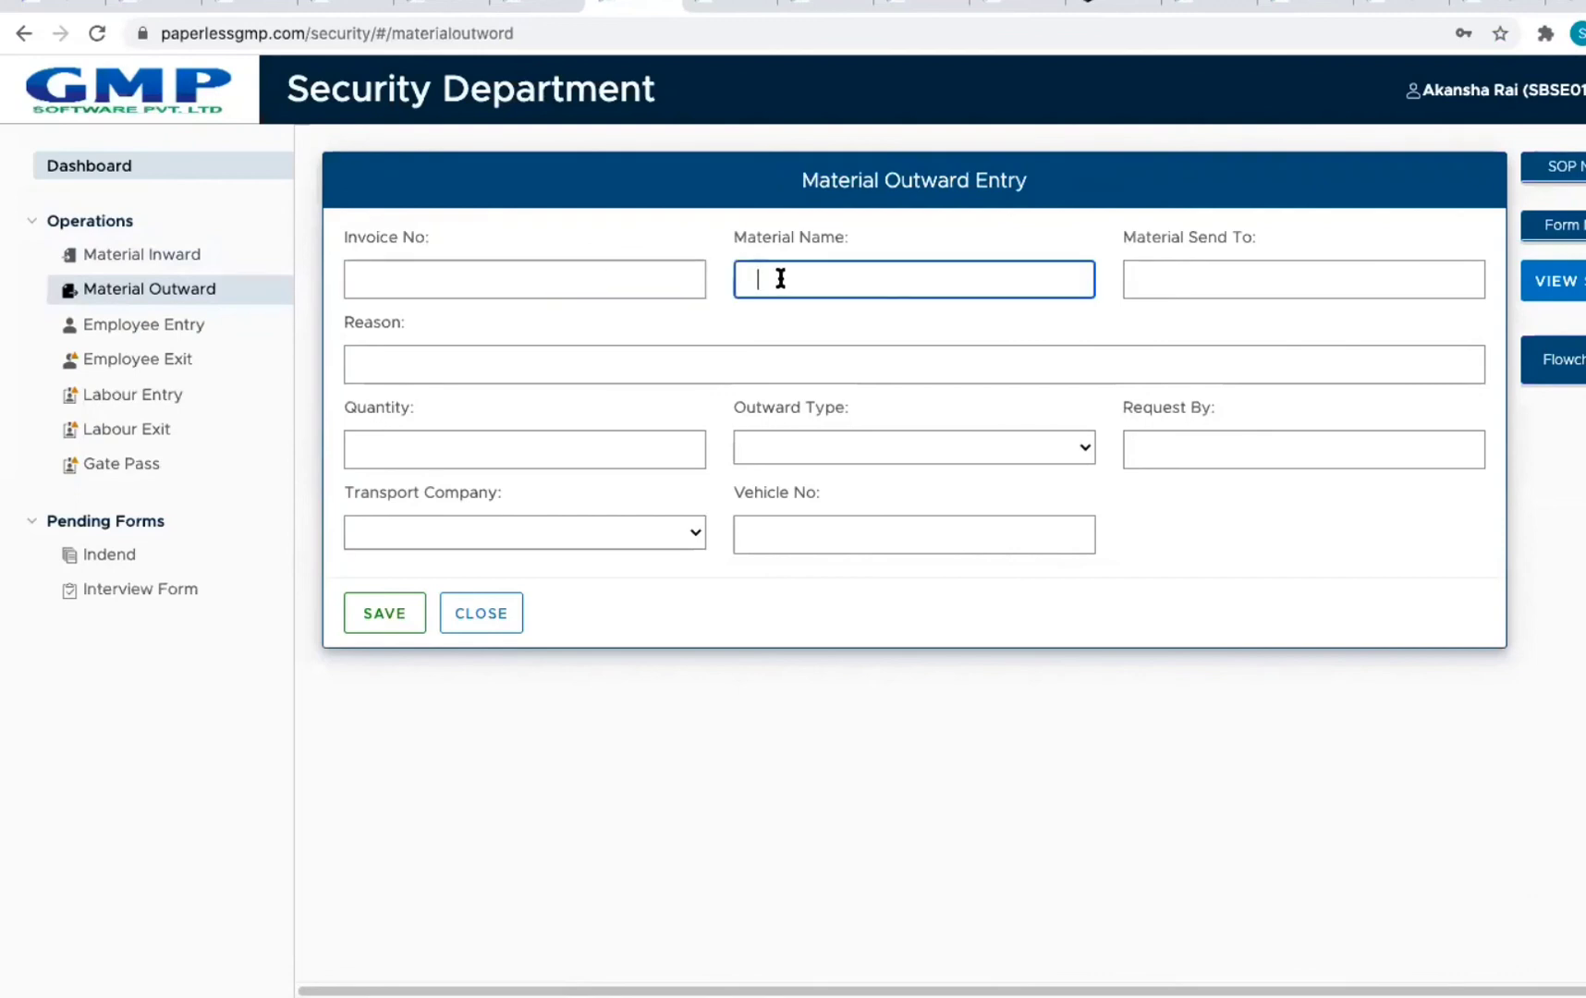
pyautogui.click(1210, 280)
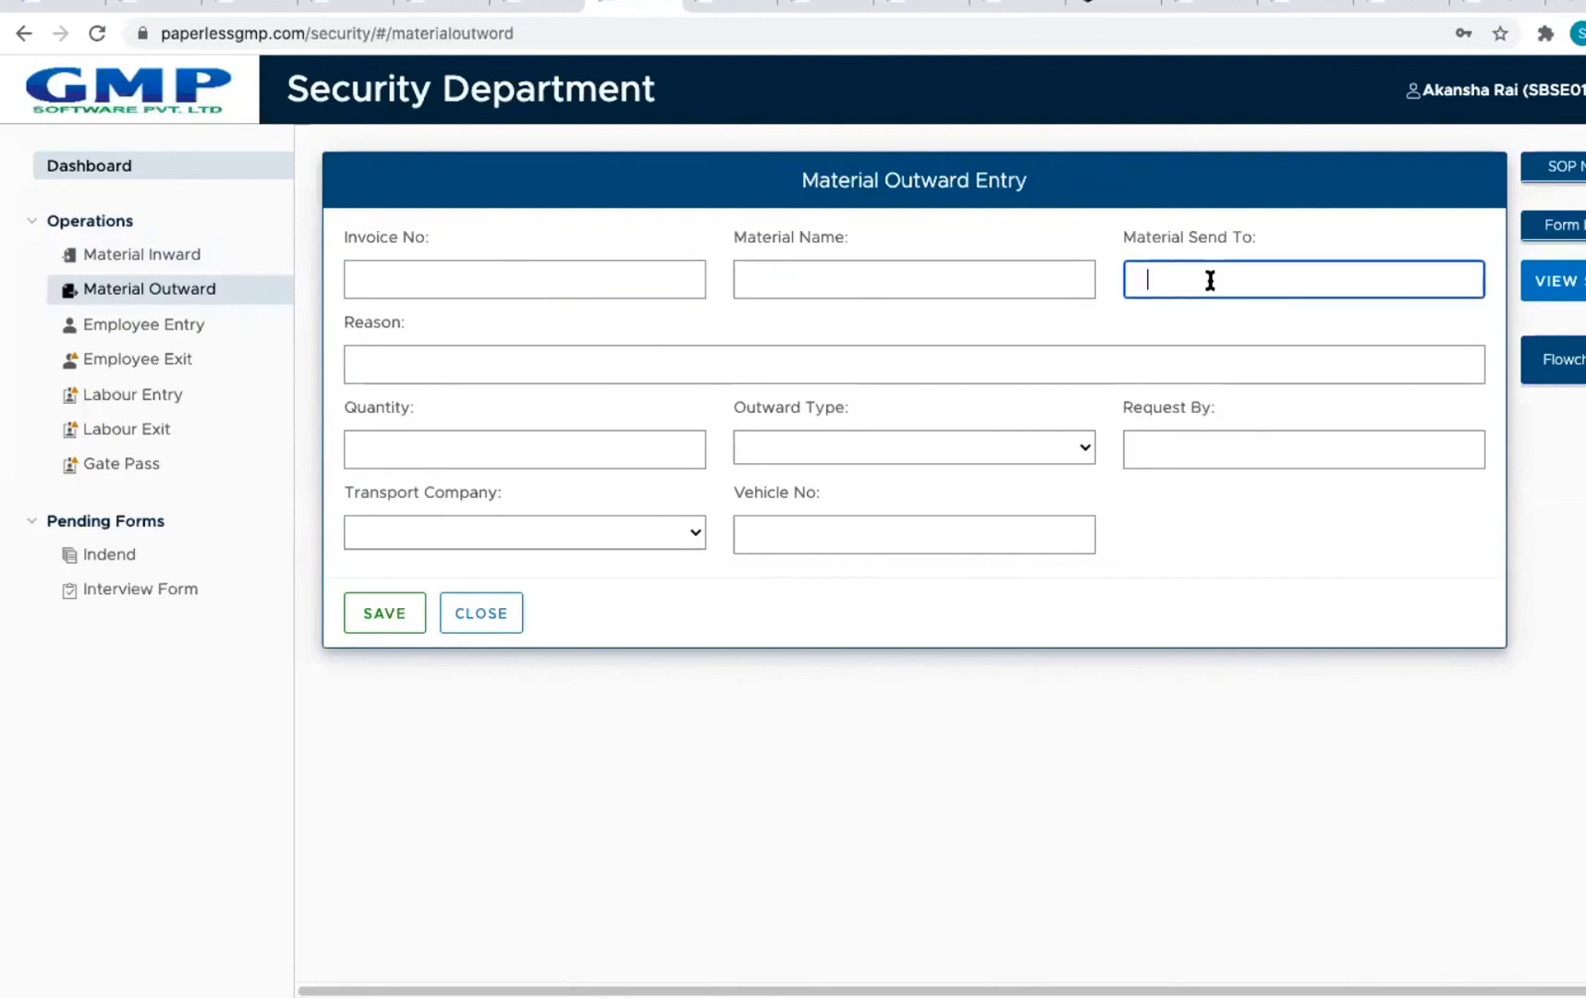
pyautogui.click(428, 379)
pyautogui.click(418, 442)
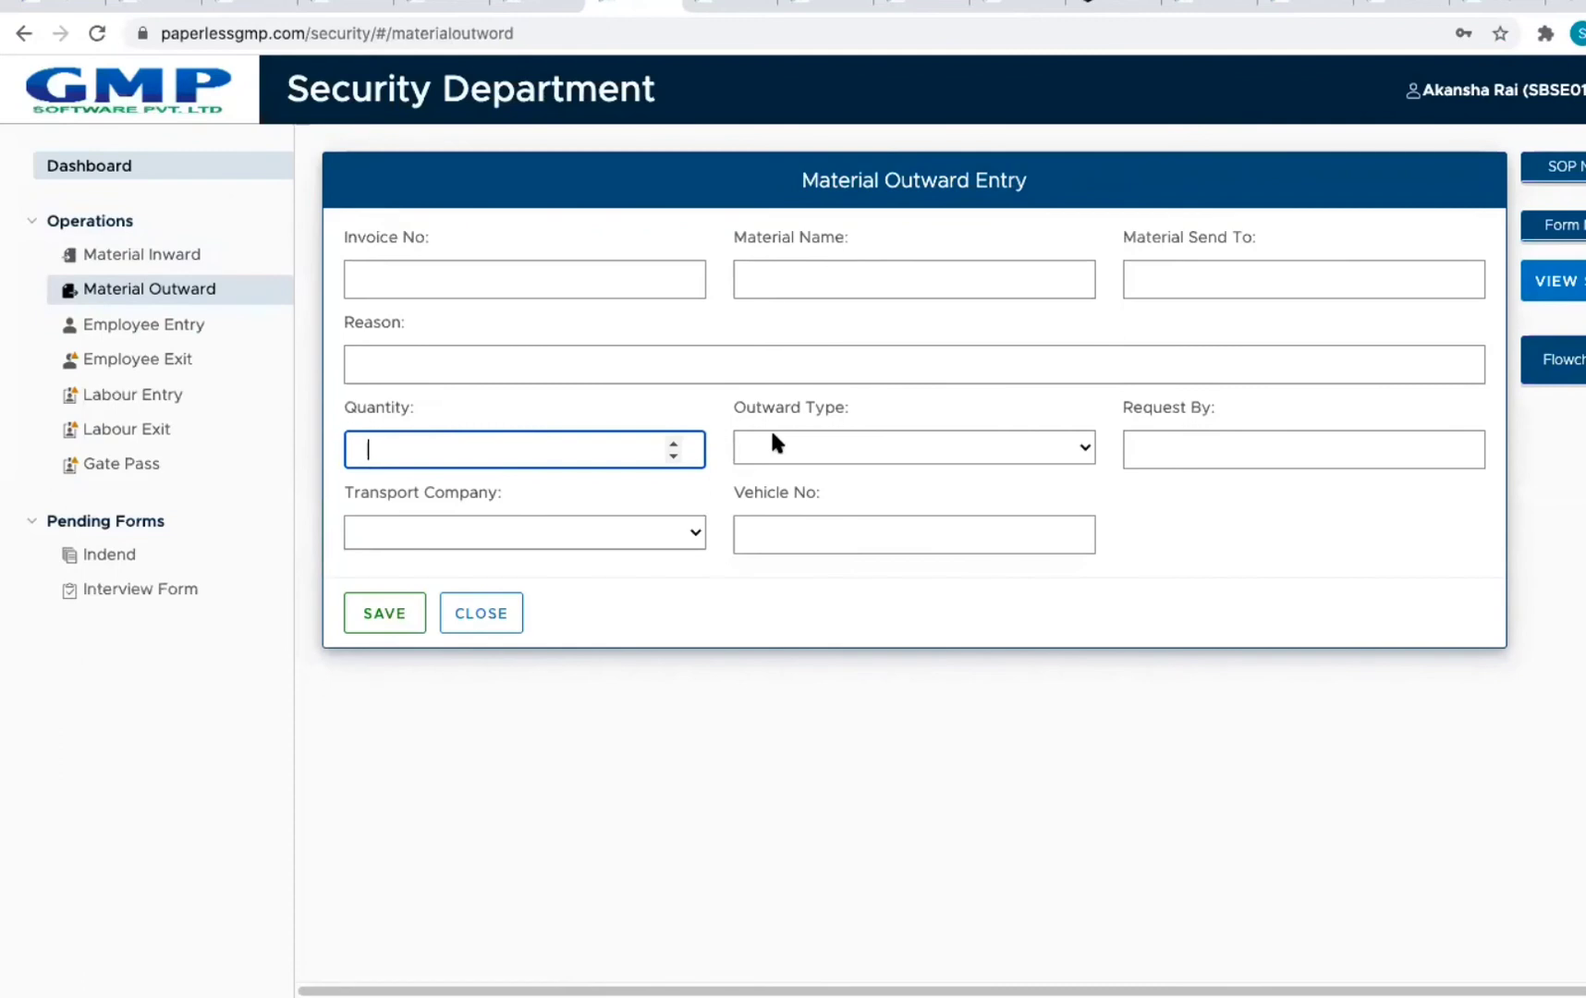
pyautogui.click(1081, 453)
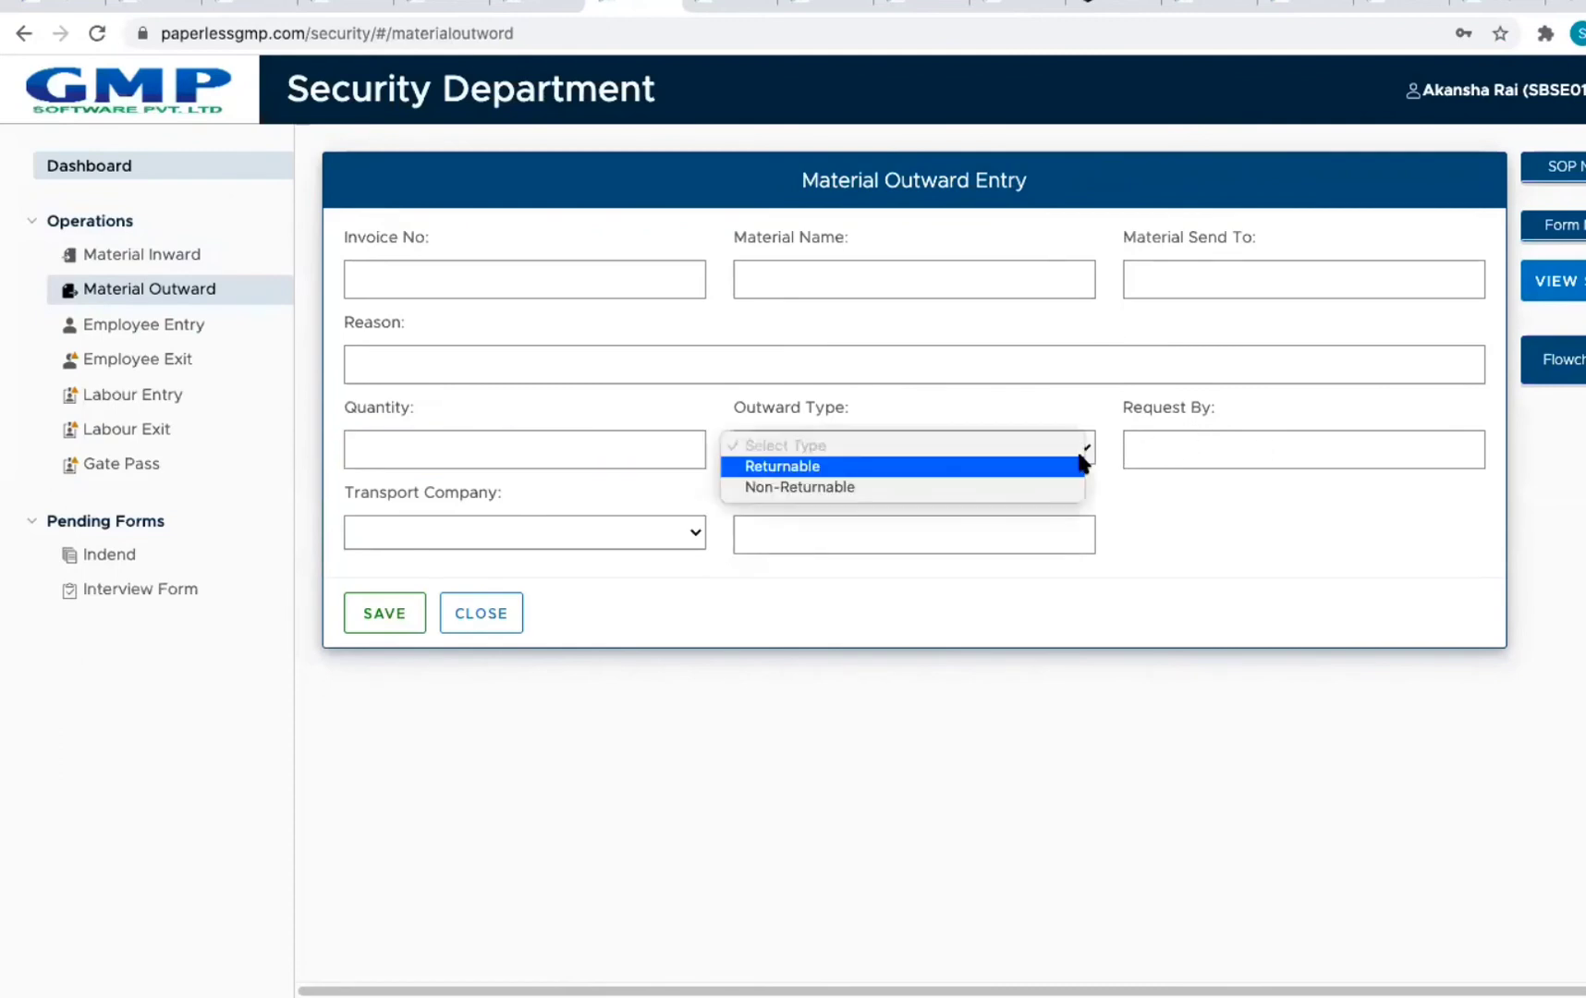
pyautogui.click(1277, 448)
# Step: Set the transport company to By Transport, close the outward form unsaved, and open Employee Entry
pyautogui.click(650, 540)
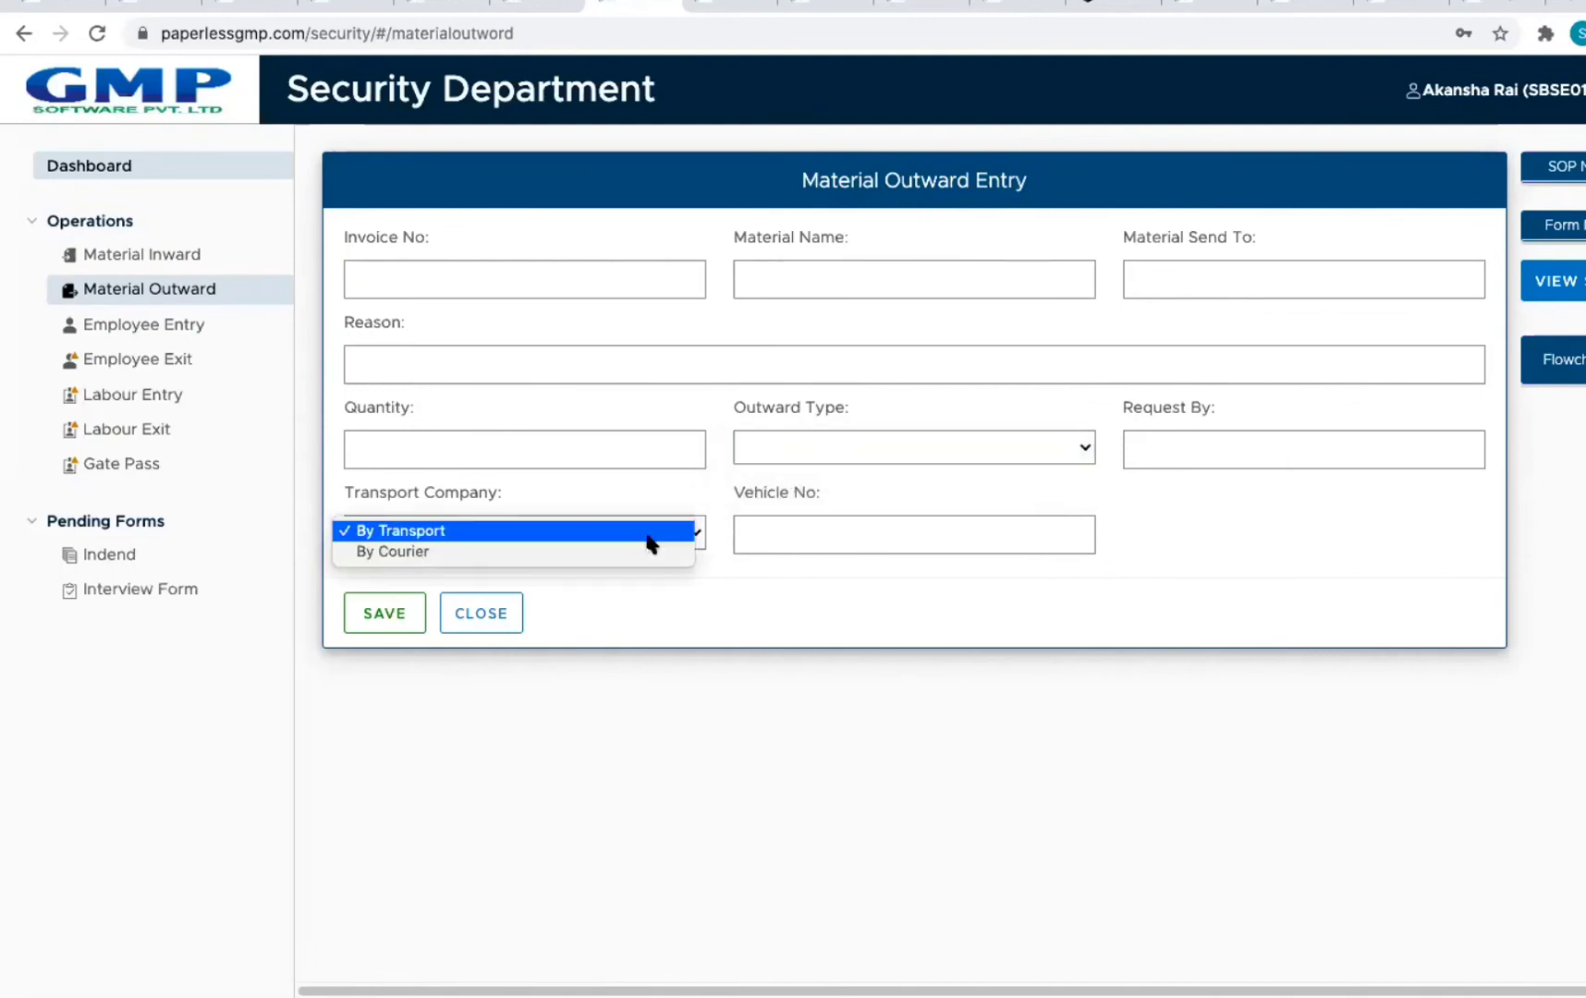
pyautogui.click(648, 534)
pyautogui.click(598, 536)
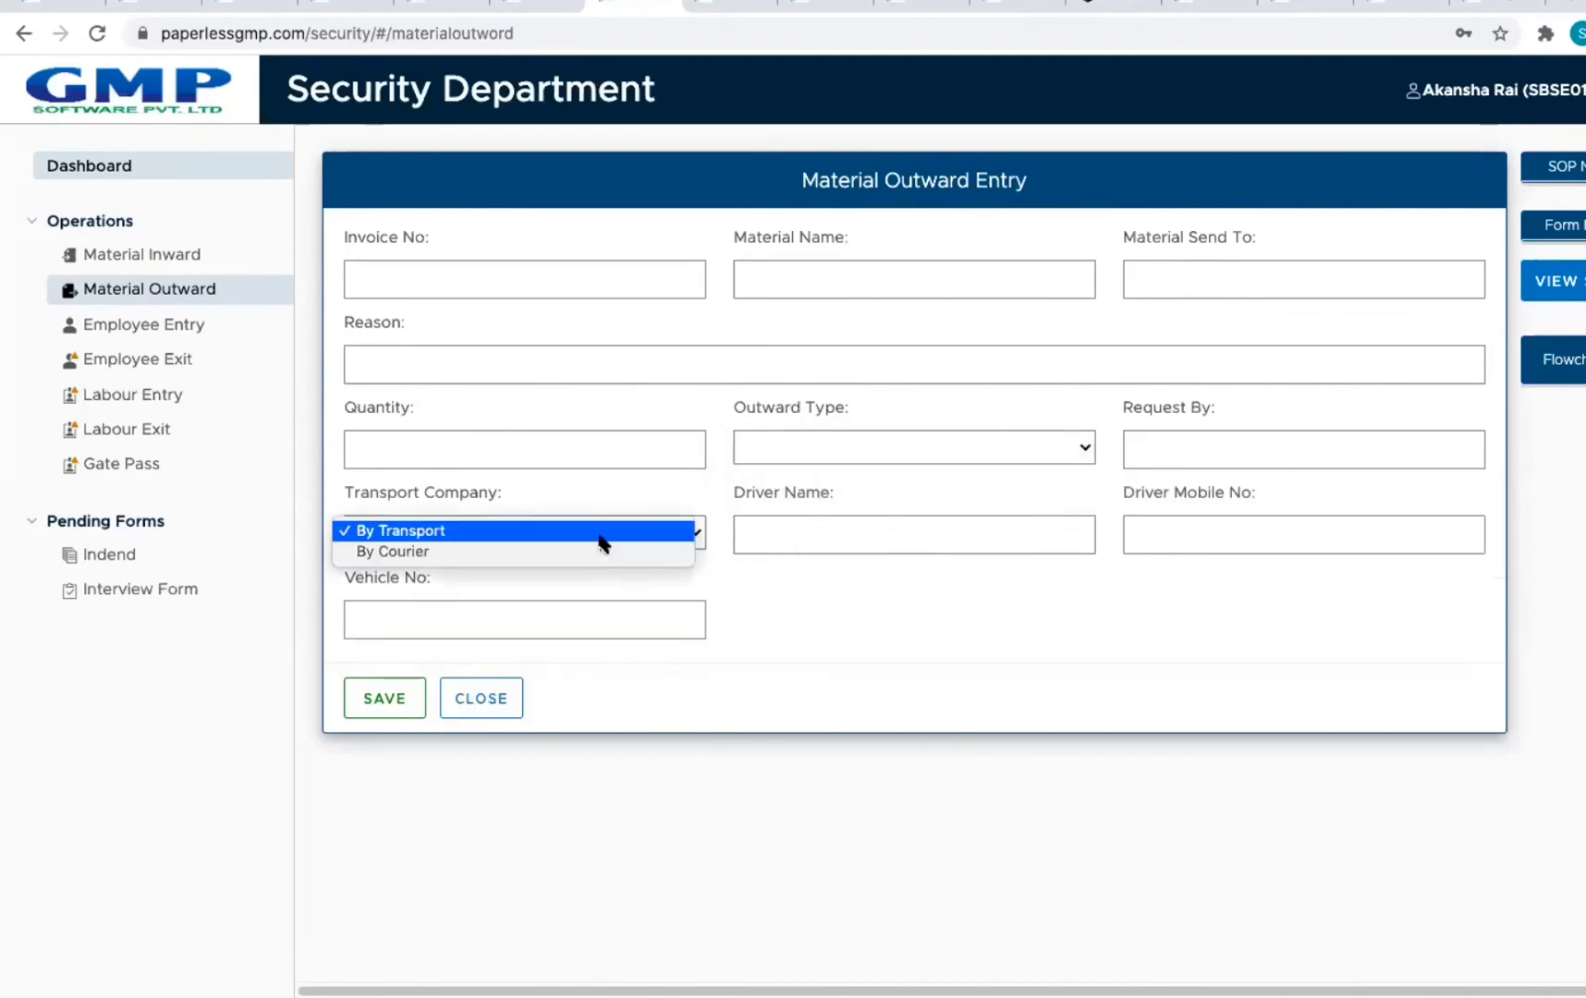
pyautogui.click(843, 609)
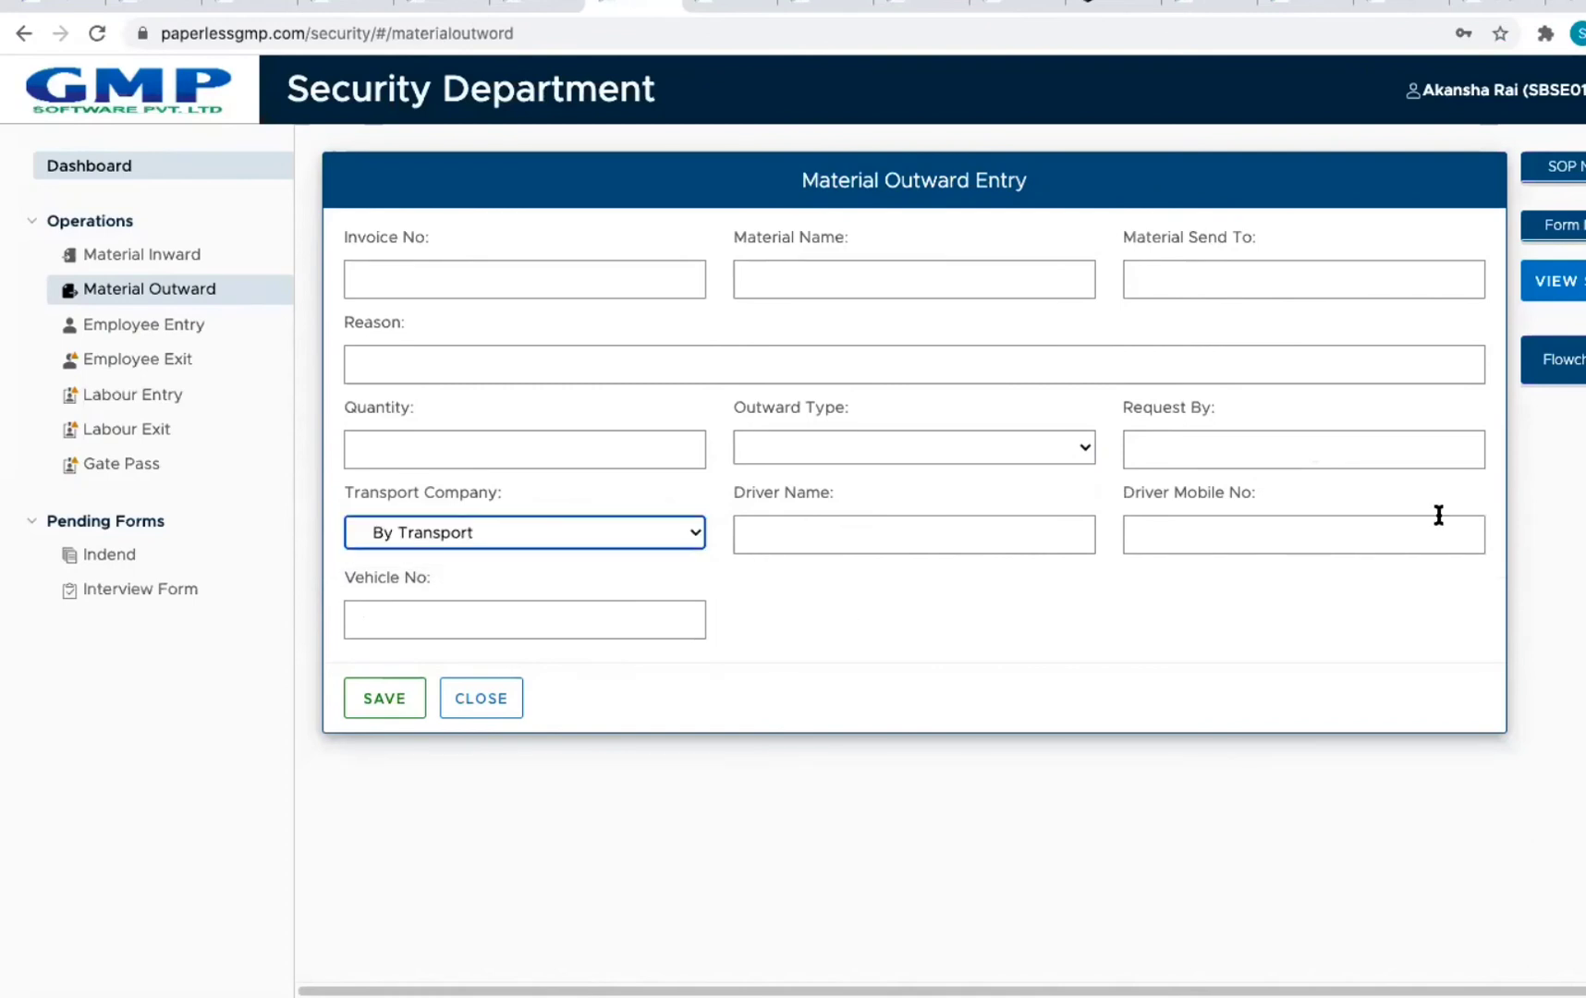
pyautogui.click(482, 699)
pyautogui.click(148, 325)
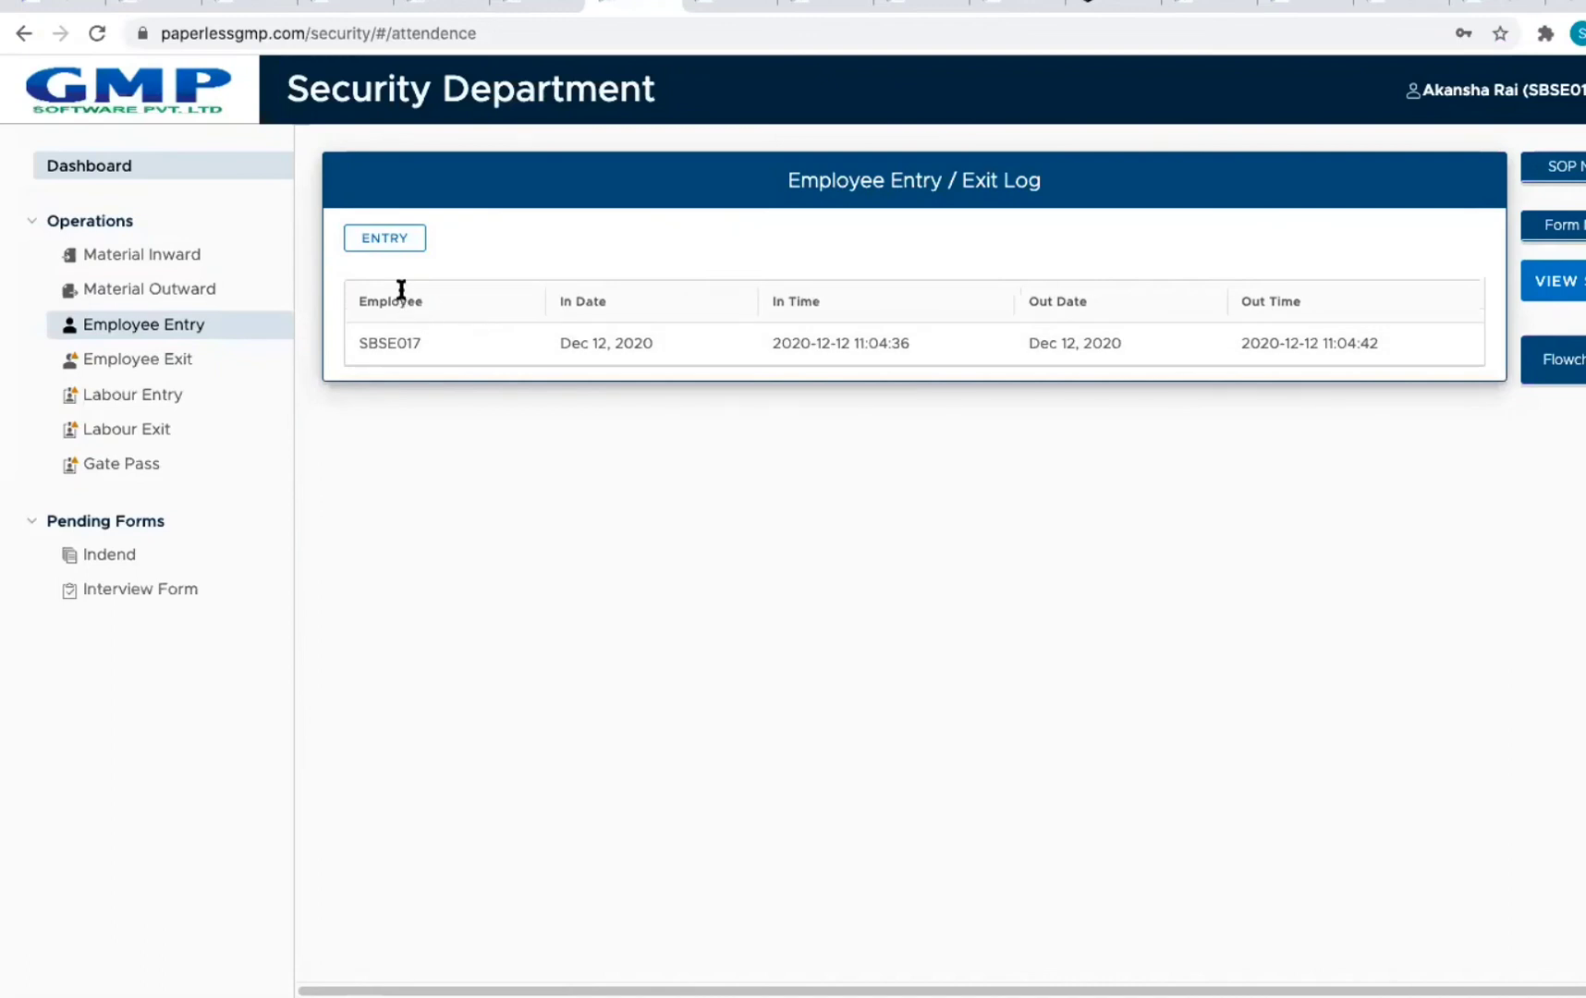
# Step: Add an employee in-time entry using the suggested employee ID and save it
pyautogui.click(382, 239)
pyautogui.click(596, 282)
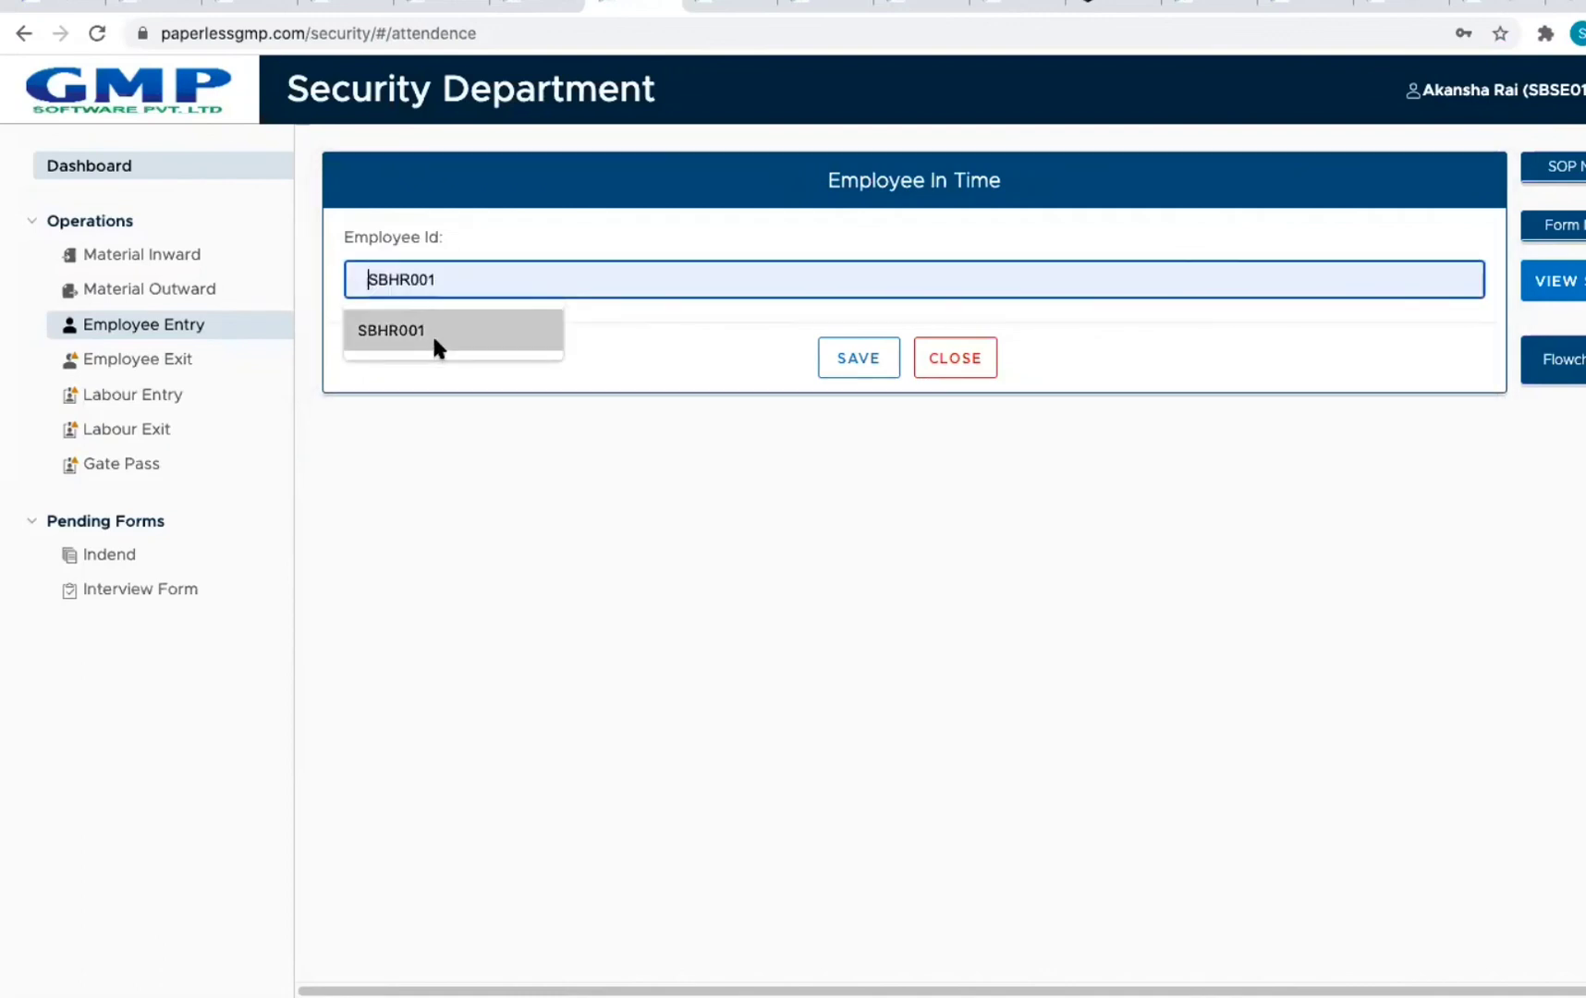
pyautogui.click(432, 331)
pyautogui.click(869, 534)
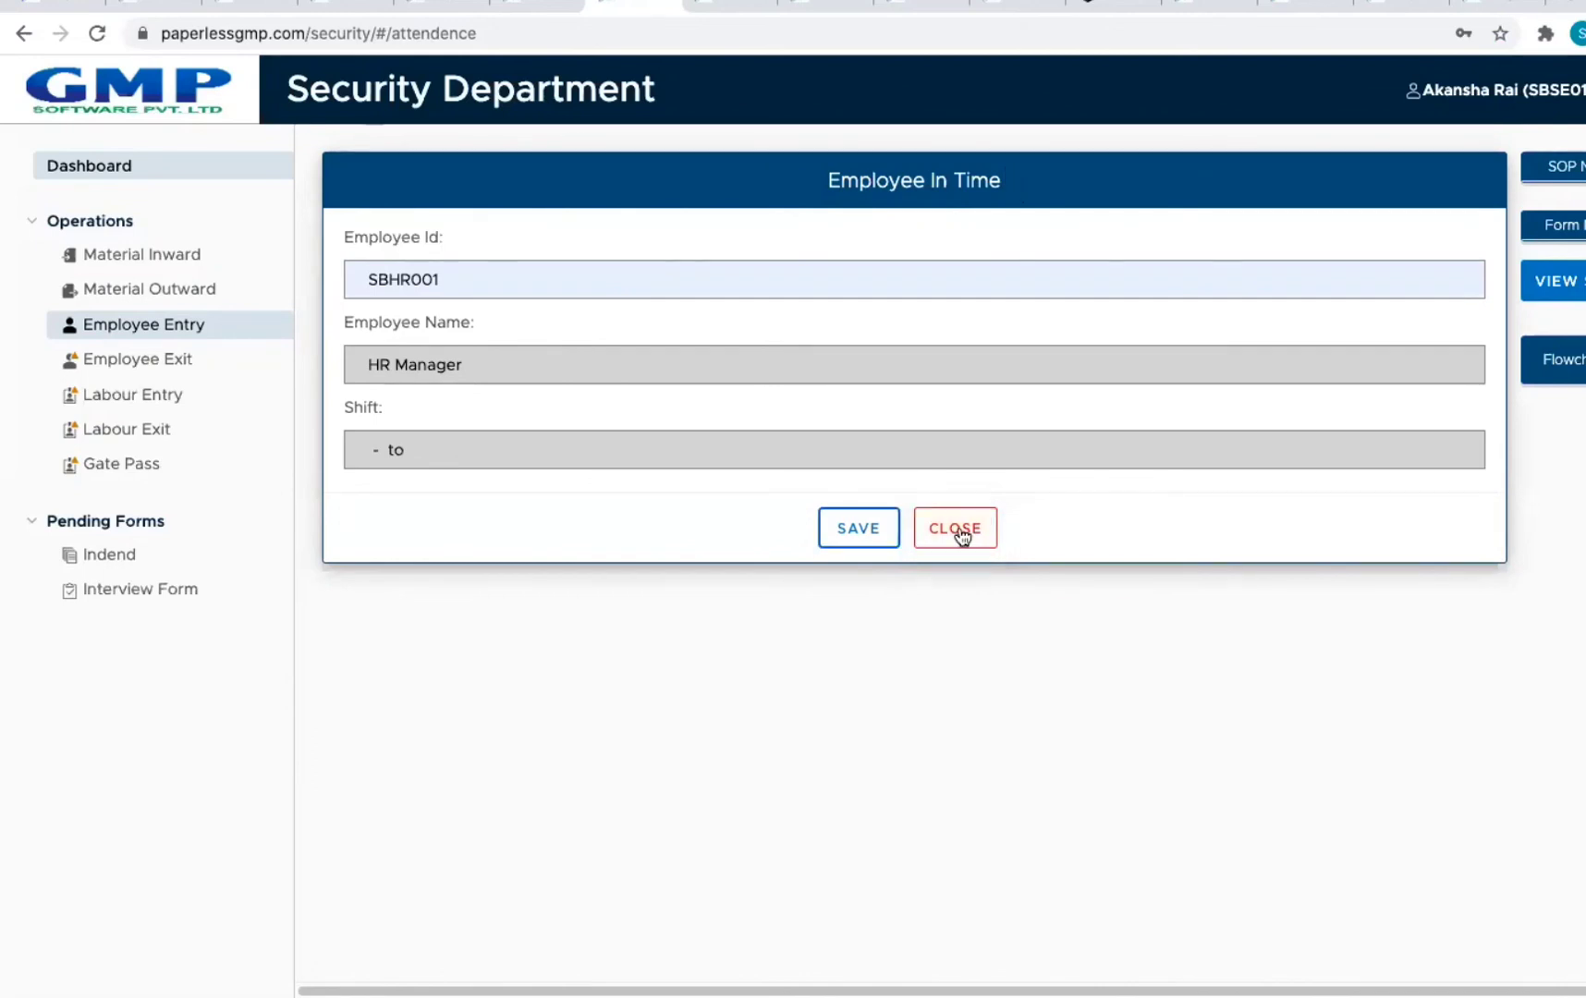
# Step: Visit the Employee Exit, Labour Entry and Labour Exit logs, ending on Gate Pass Entry / Exit
pyautogui.click(194, 359)
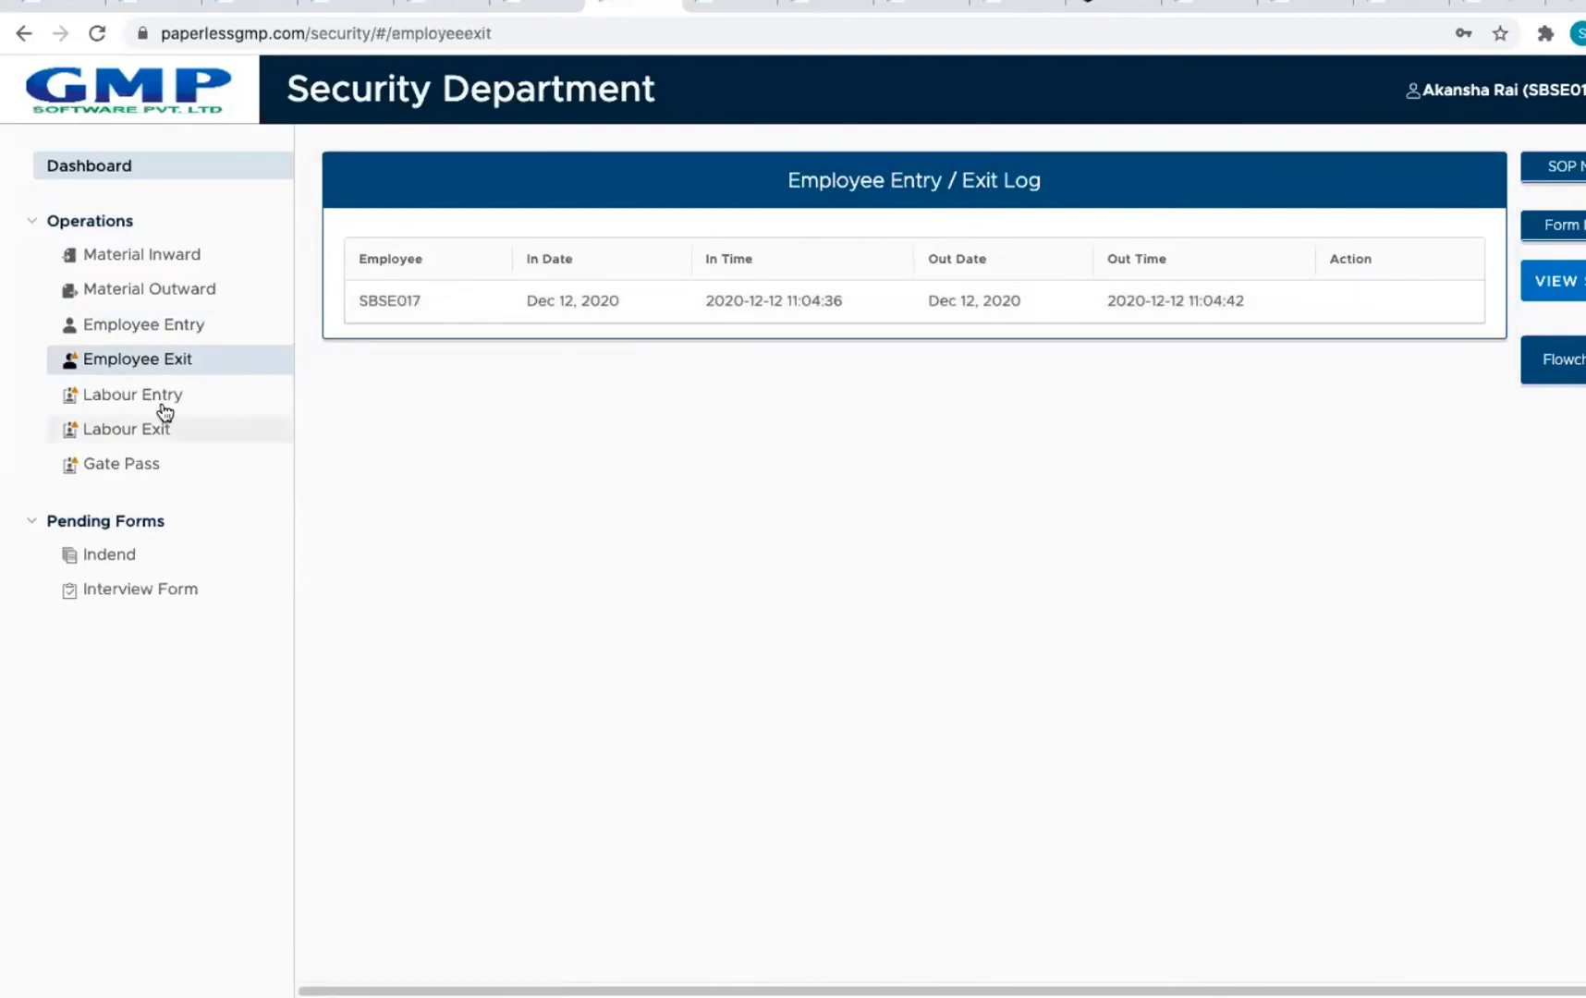
pyautogui.click(109, 402)
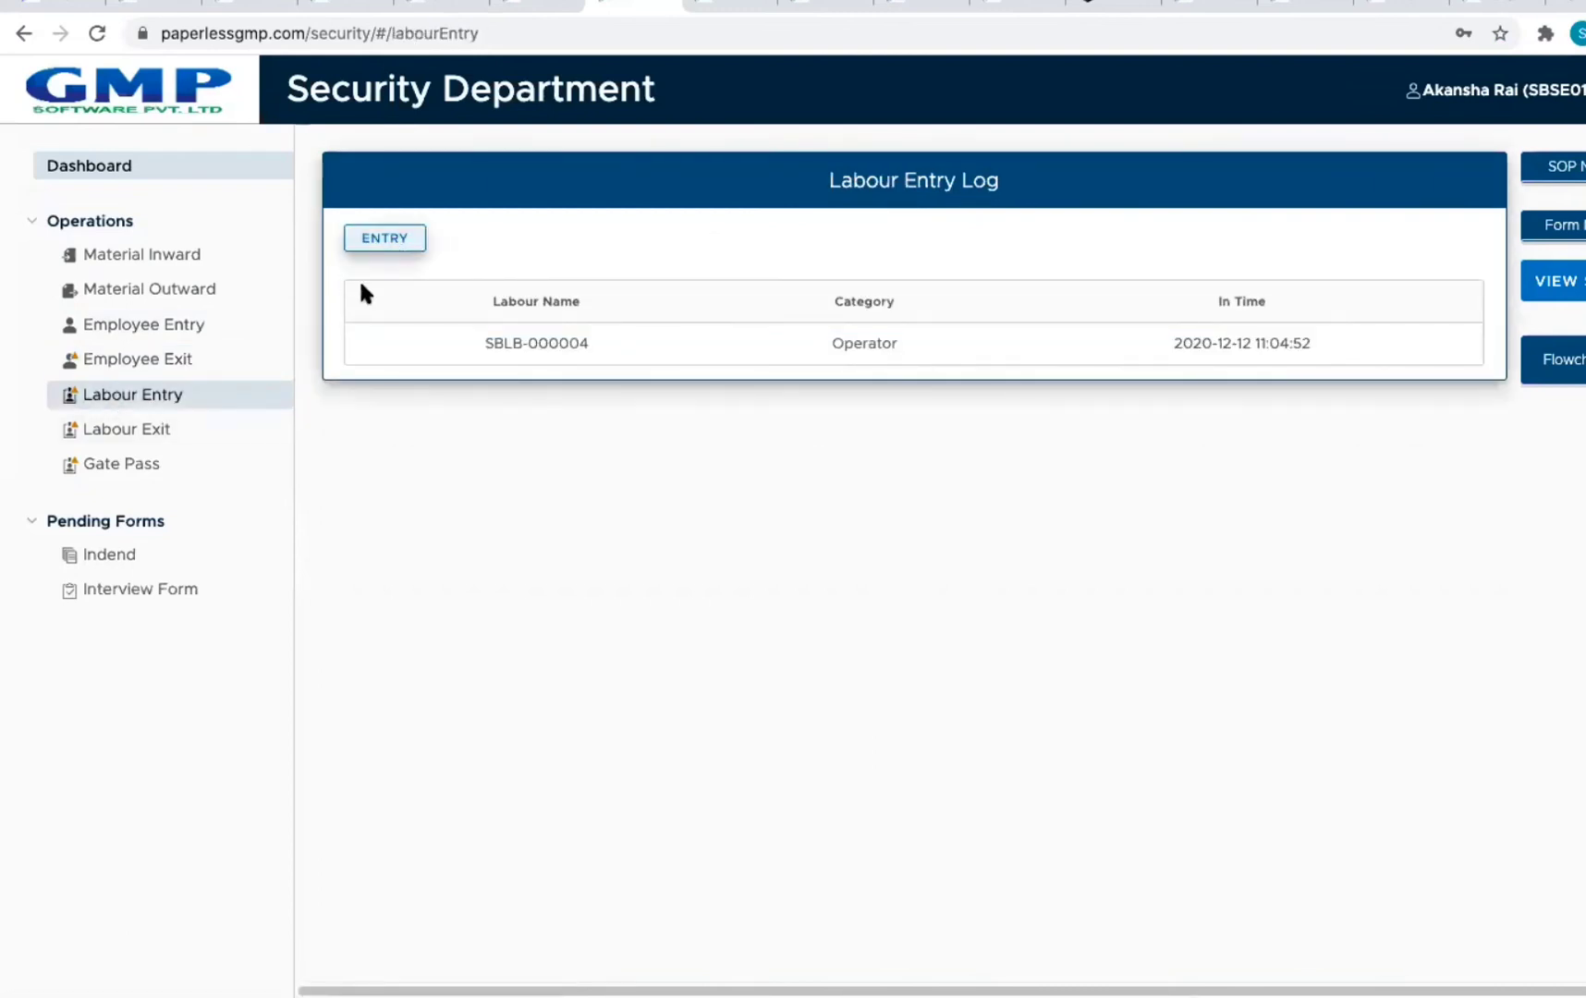
pyautogui.click(151, 433)
pyautogui.click(143, 465)
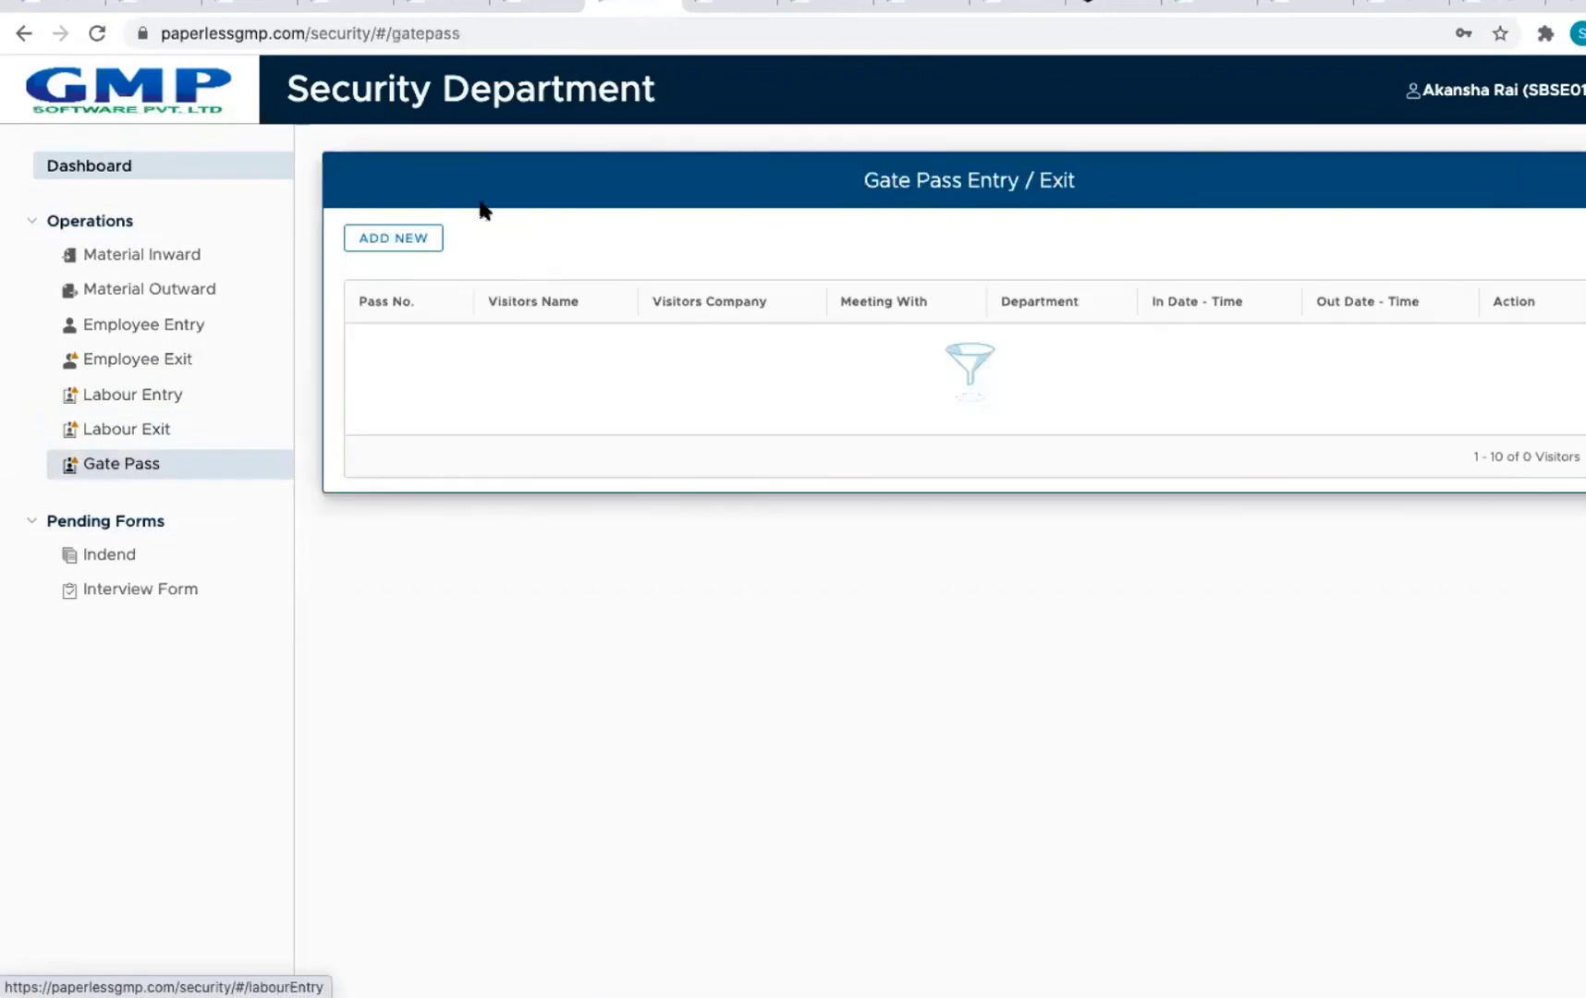
# Step: Start a new gate pass with Pass Number 1 and the suggested Cyclone Pharmaceuticals visitor details
pyautogui.click(395, 240)
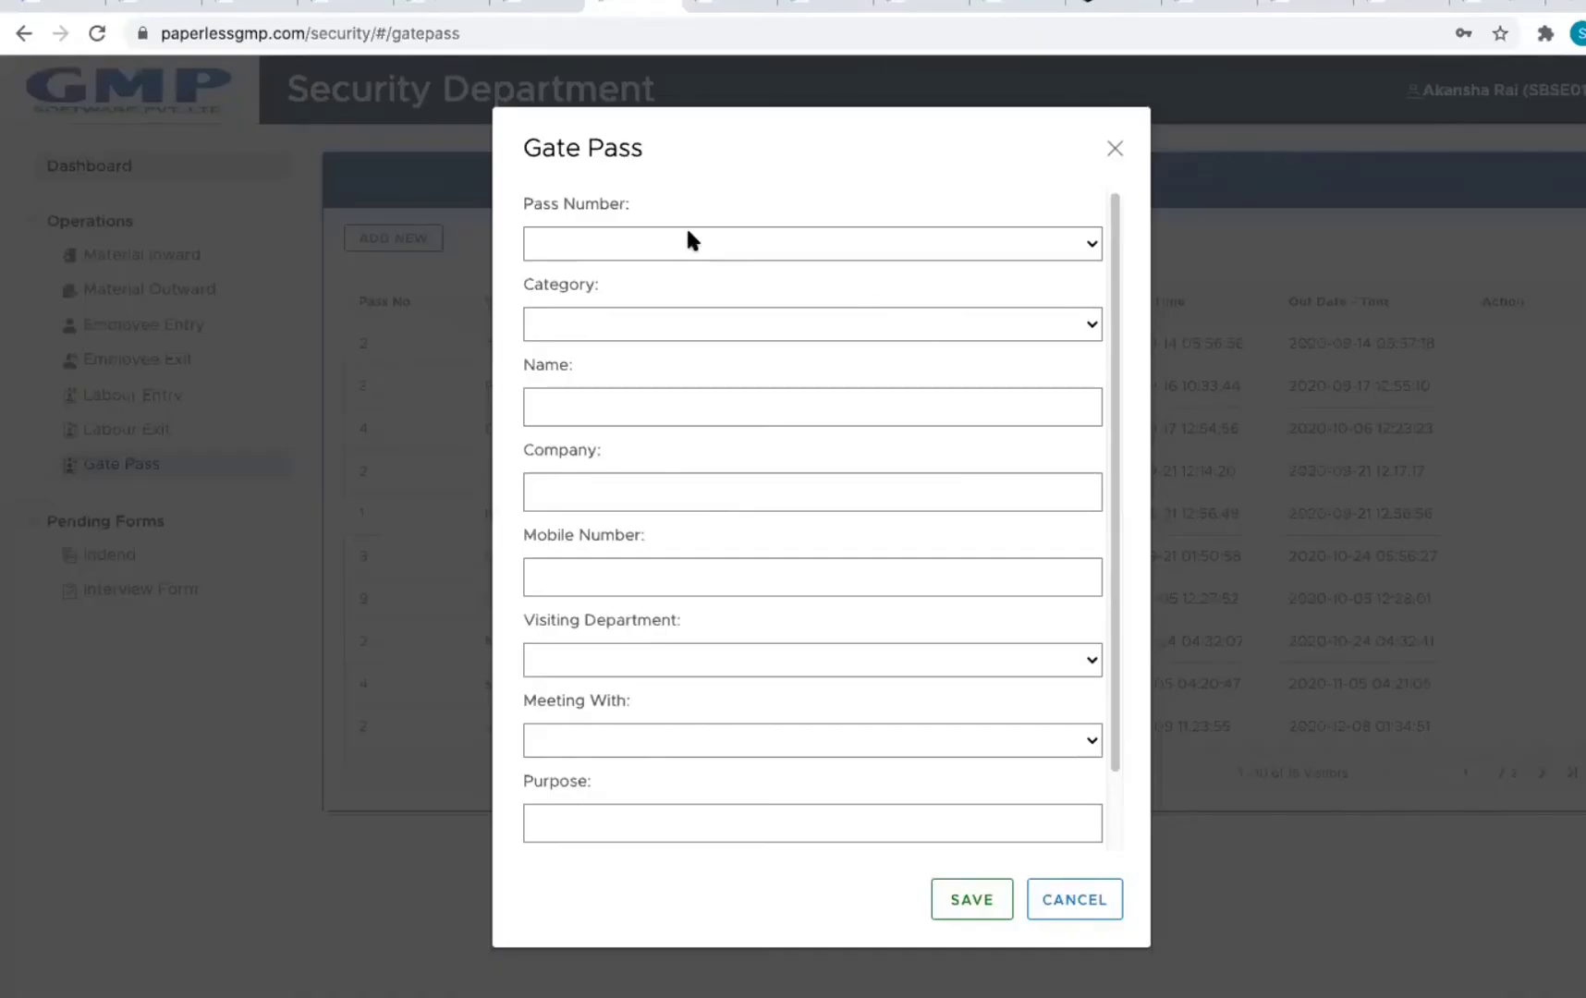
pyautogui.click(686, 239)
pyautogui.click(686, 241)
pyautogui.click(659, 276)
pyautogui.click(644, 325)
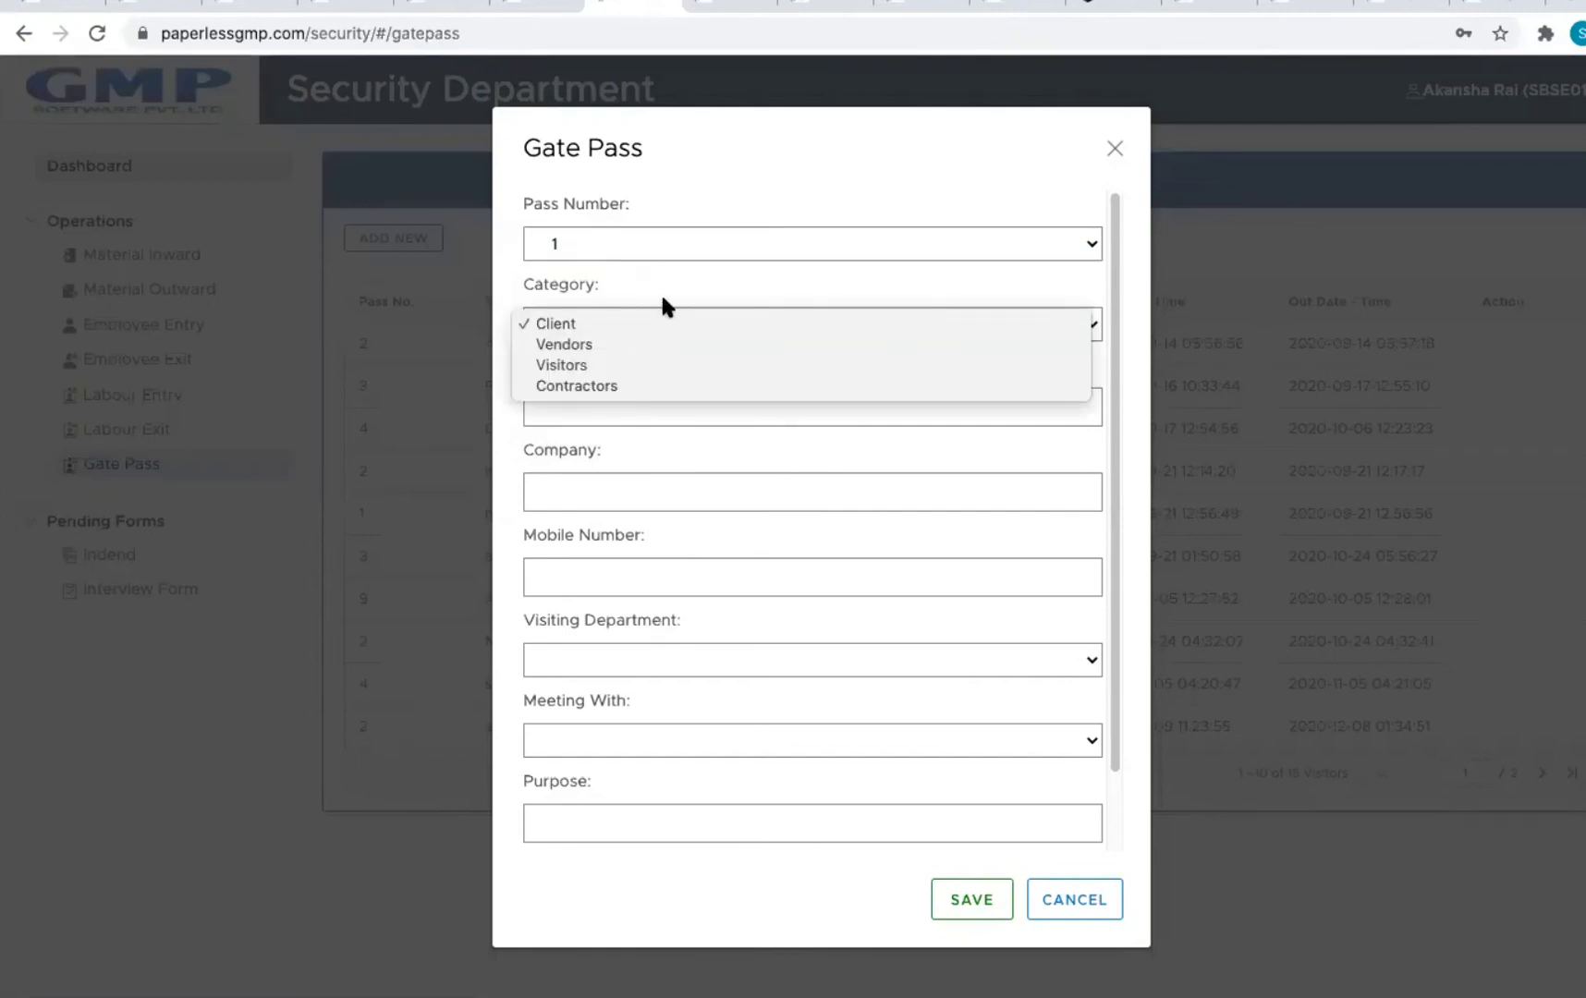
pyautogui.click(669, 286)
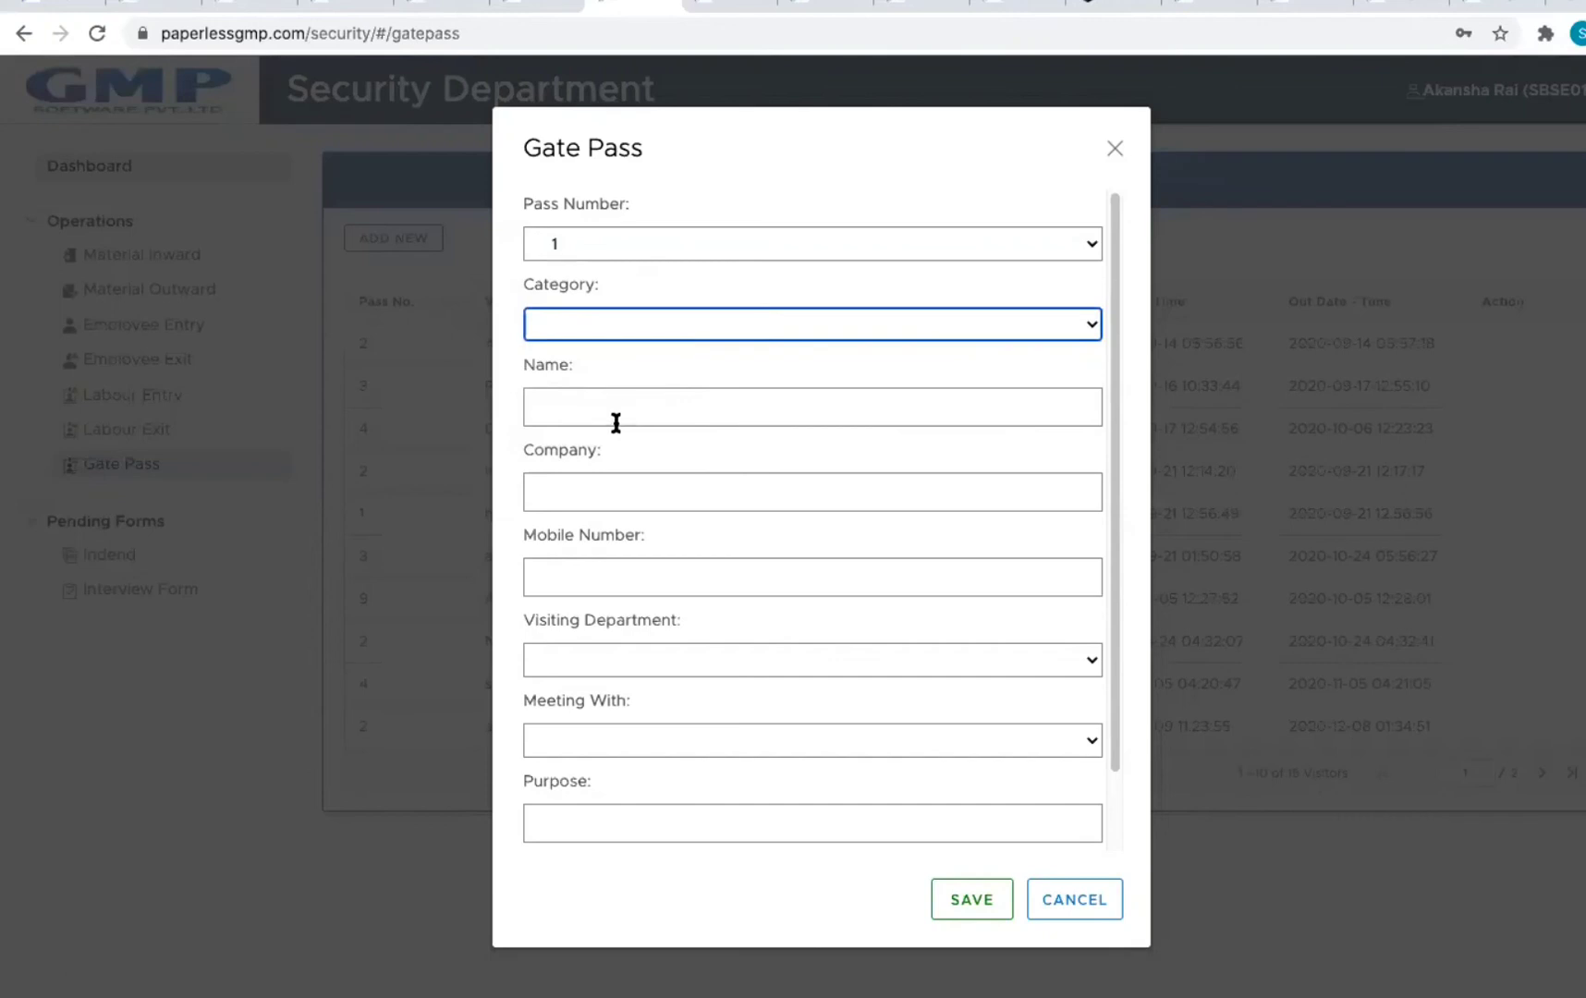
pyautogui.click(615, 421)
pyautogui.click(770, 466)
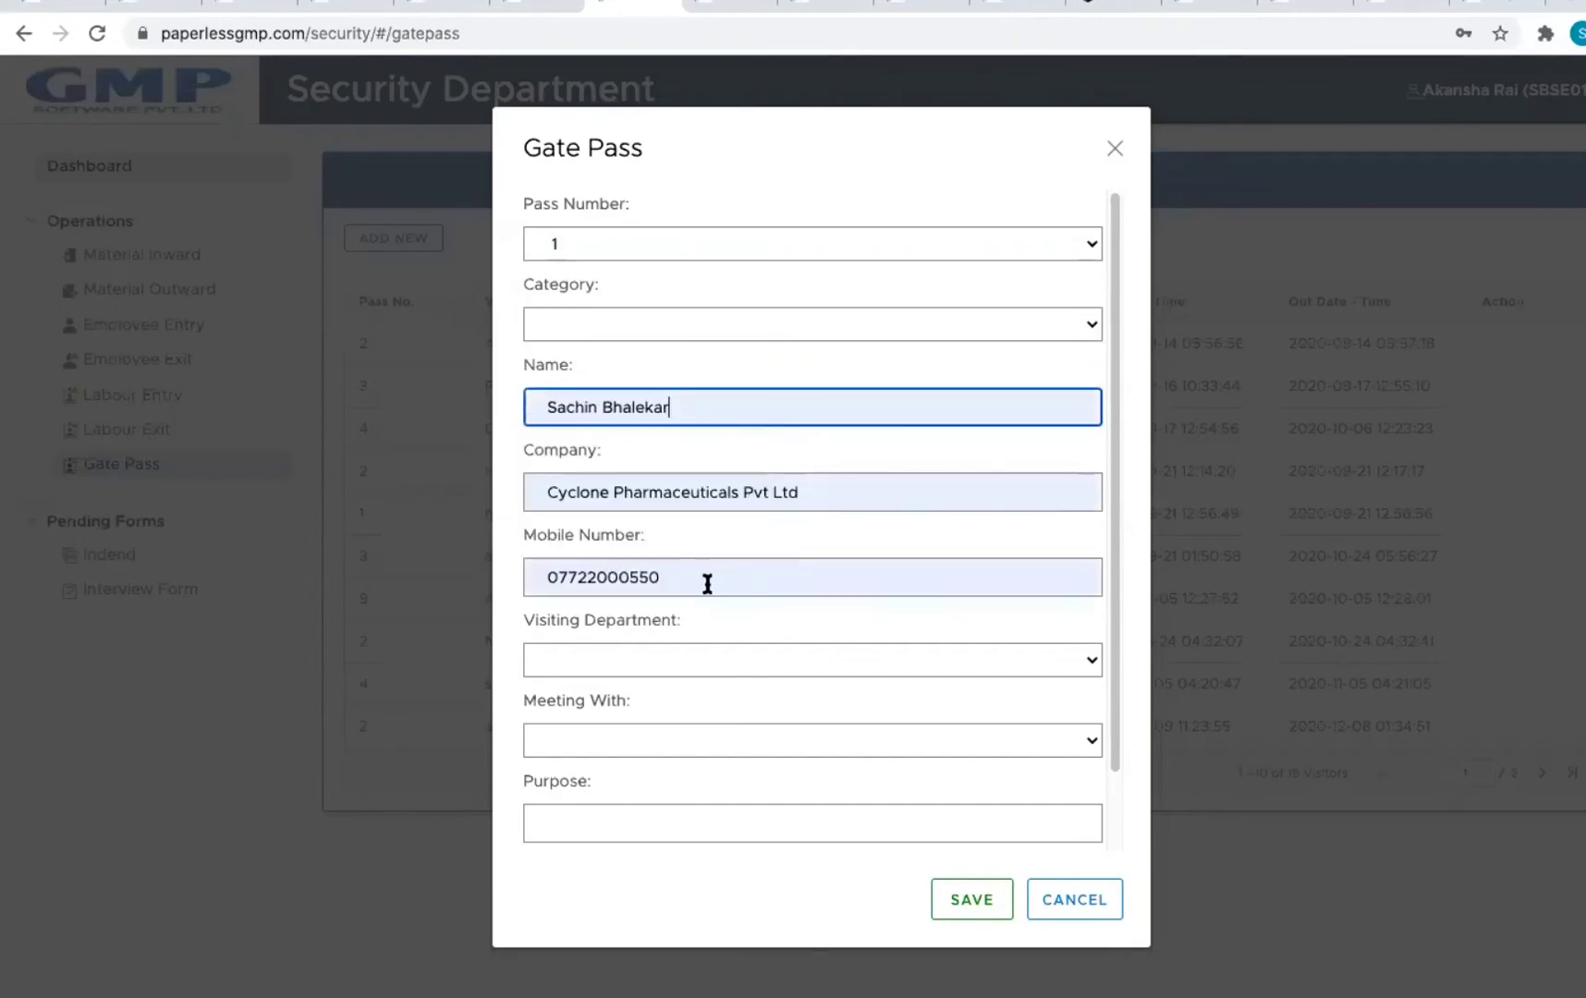
# Step: Set department Human Resource, meeting HR Manager, purpose OFFICIAL, and save the gate pass
pyautogui.click(623, 661)
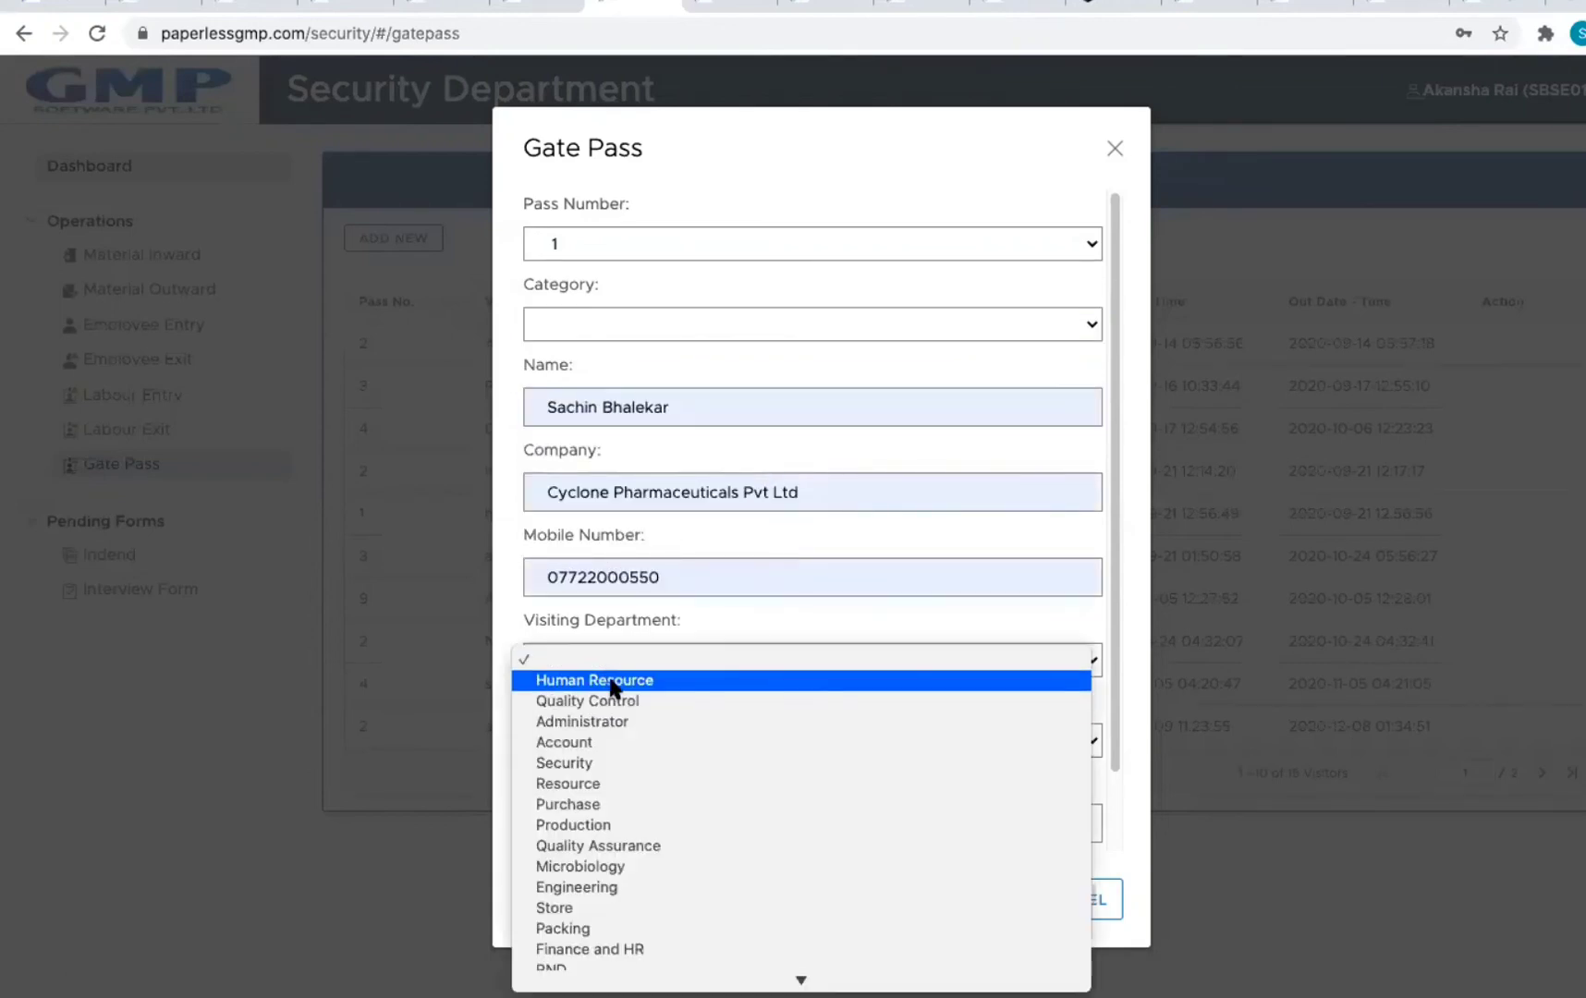
pyautogui.click(608, 686)
pyautogui.click(610, 739)
pyautogui.click(628, 755)
pyautogui.click(659, 825)
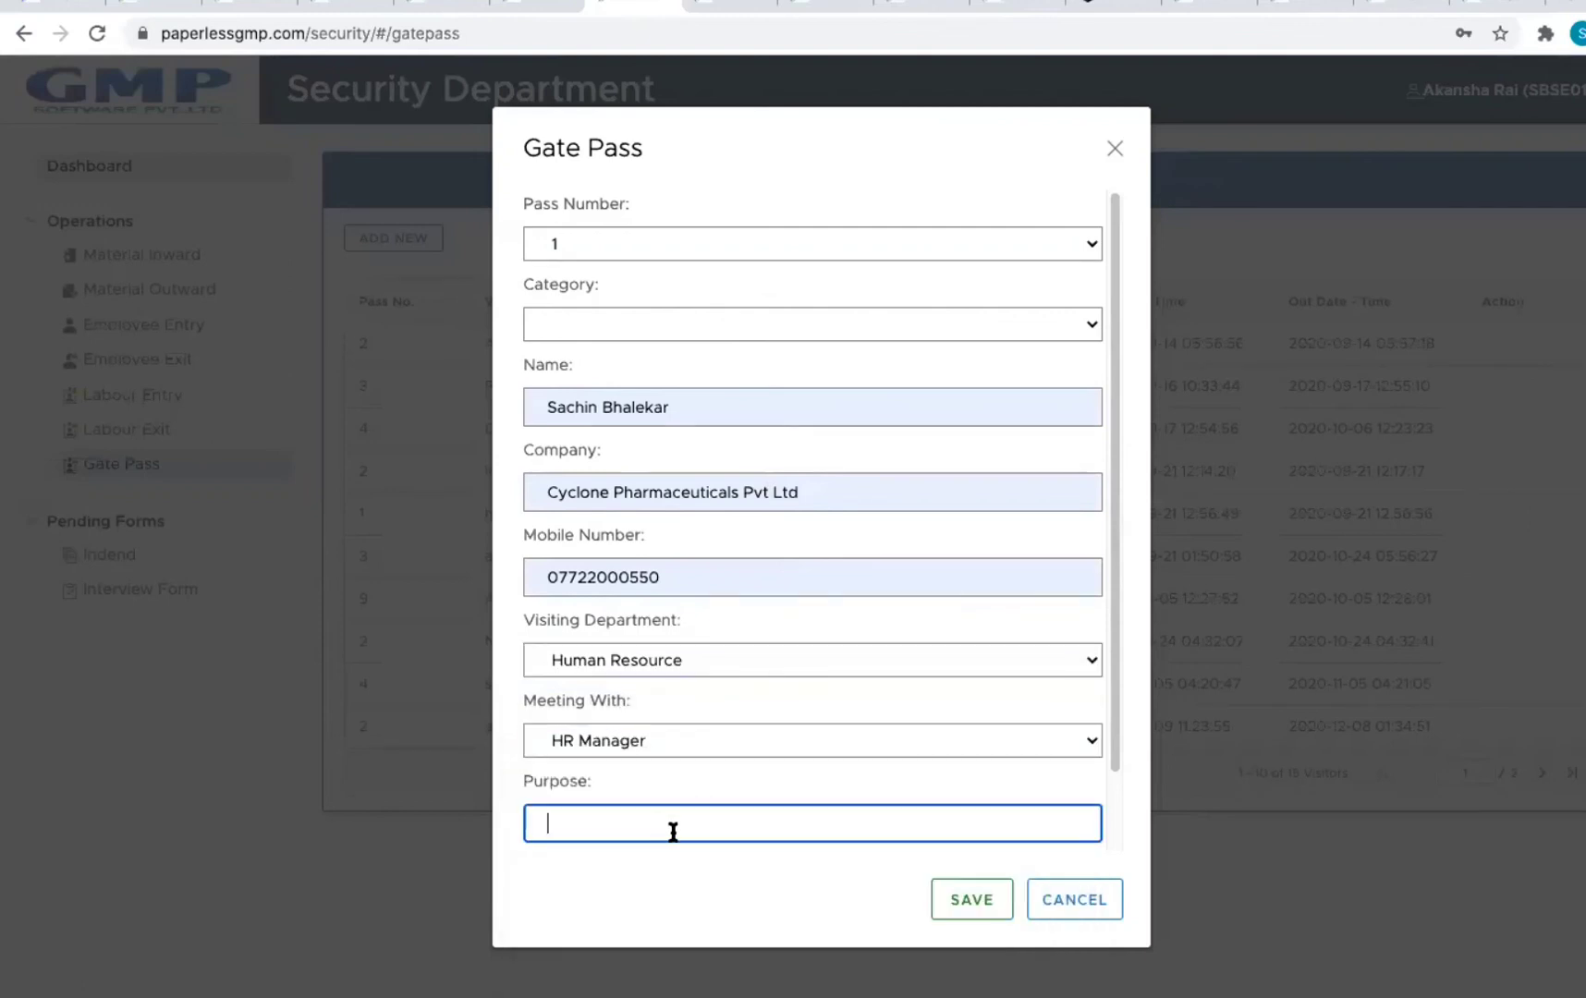
pyautogui.write('OFFICE')
pyautogui.press('BackSpace')
pyautogui.press('BackSpace')
pyautogui.write('CIAL')
pyautogui.click(978, 910)
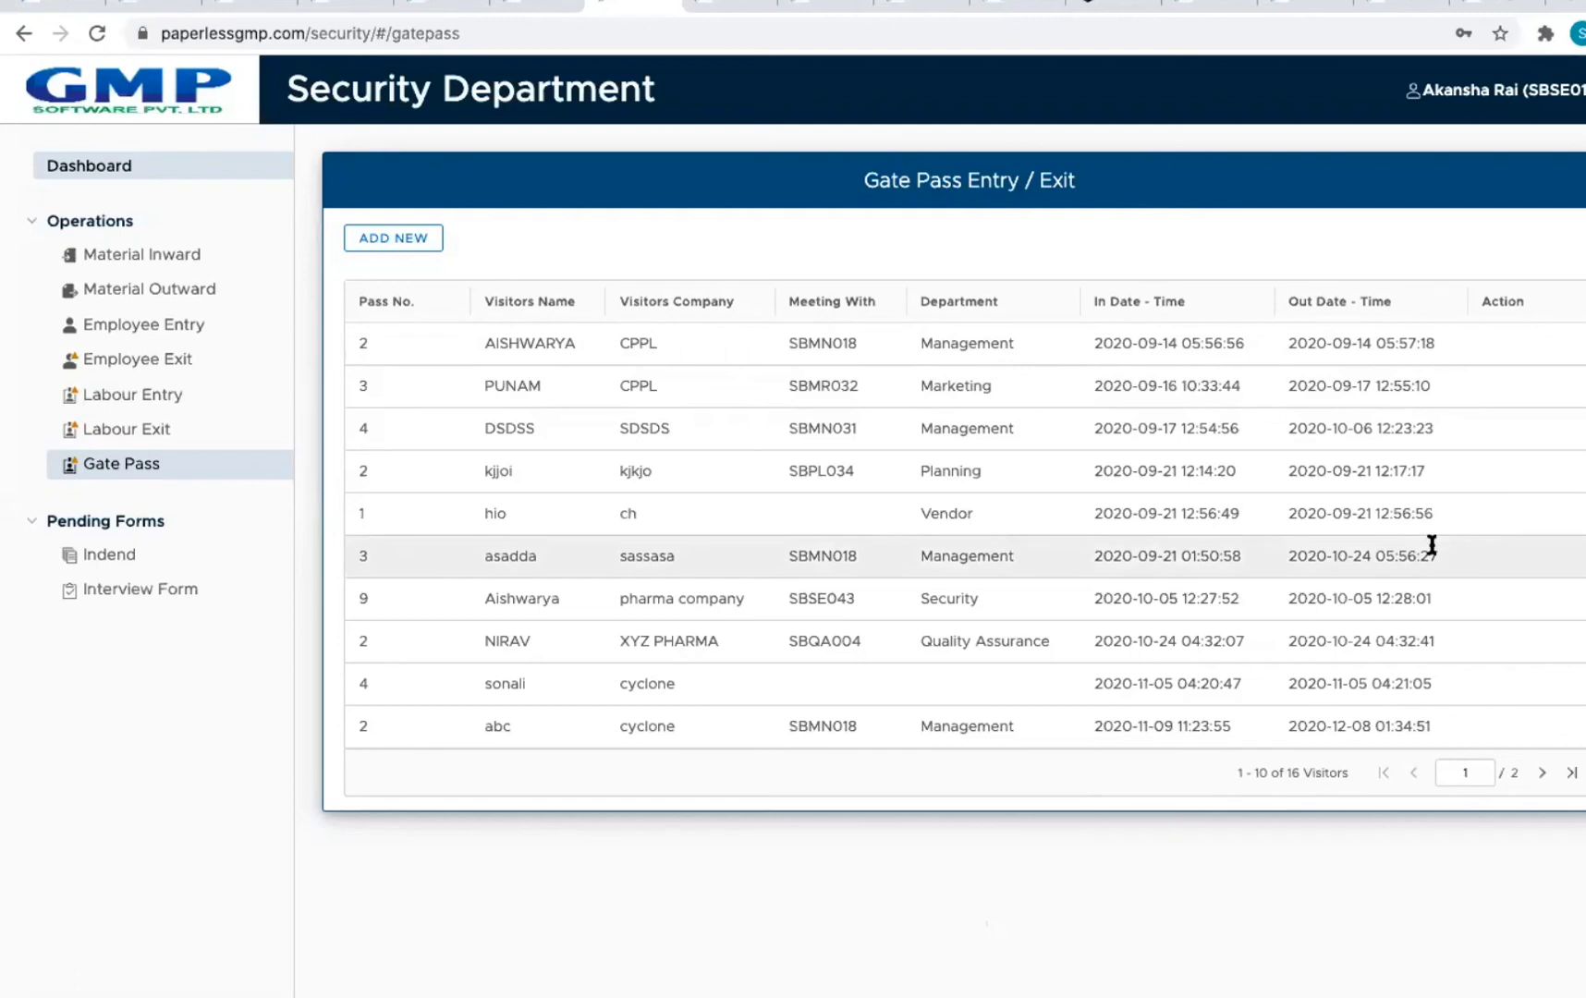
# Step: Go to page 2 of the gate pass list and cancel printing the first pass
pyautogui.click(1541, 772)
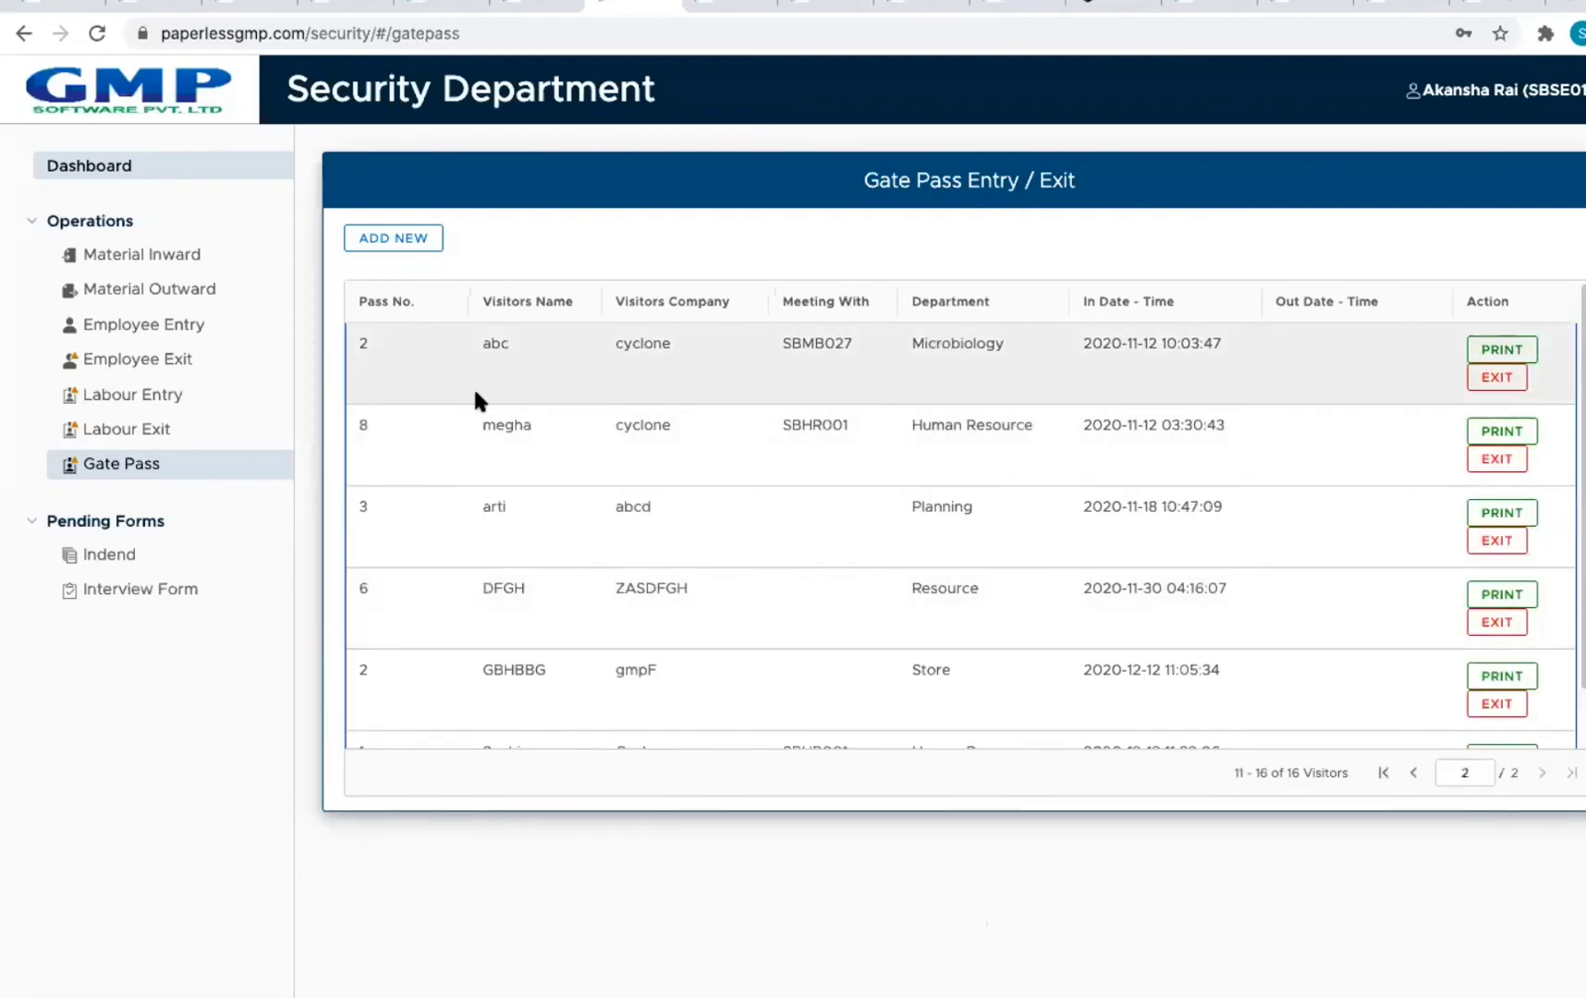
pyautogui.click(1500, 350)
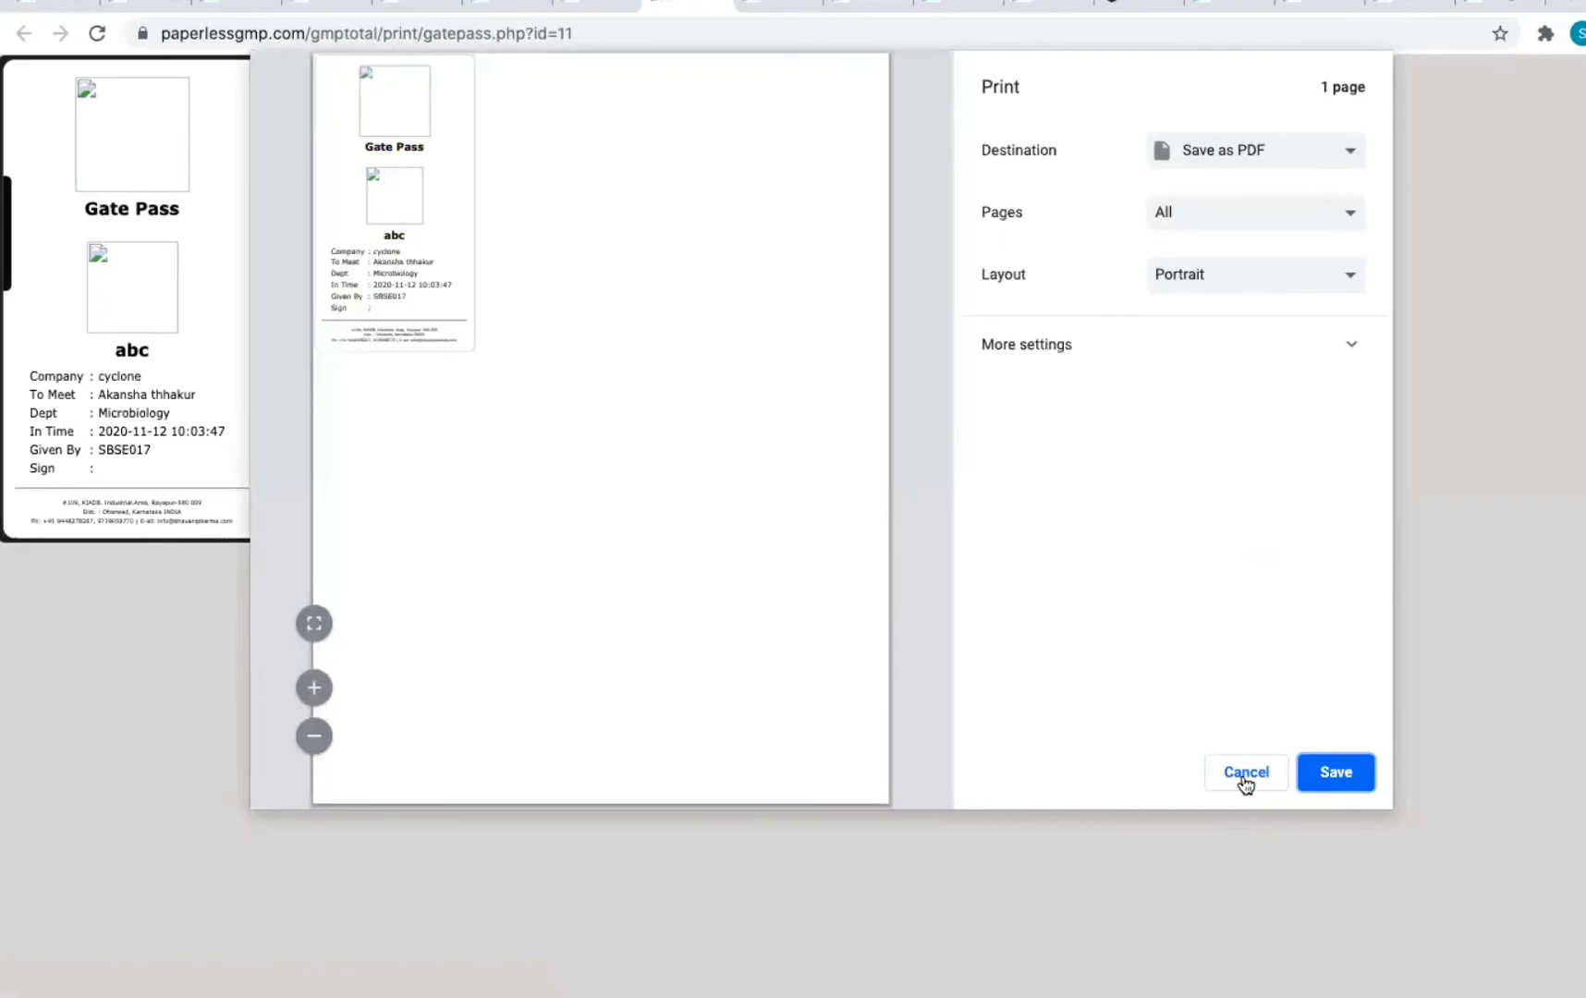
pyautogui.click(1243, 782)
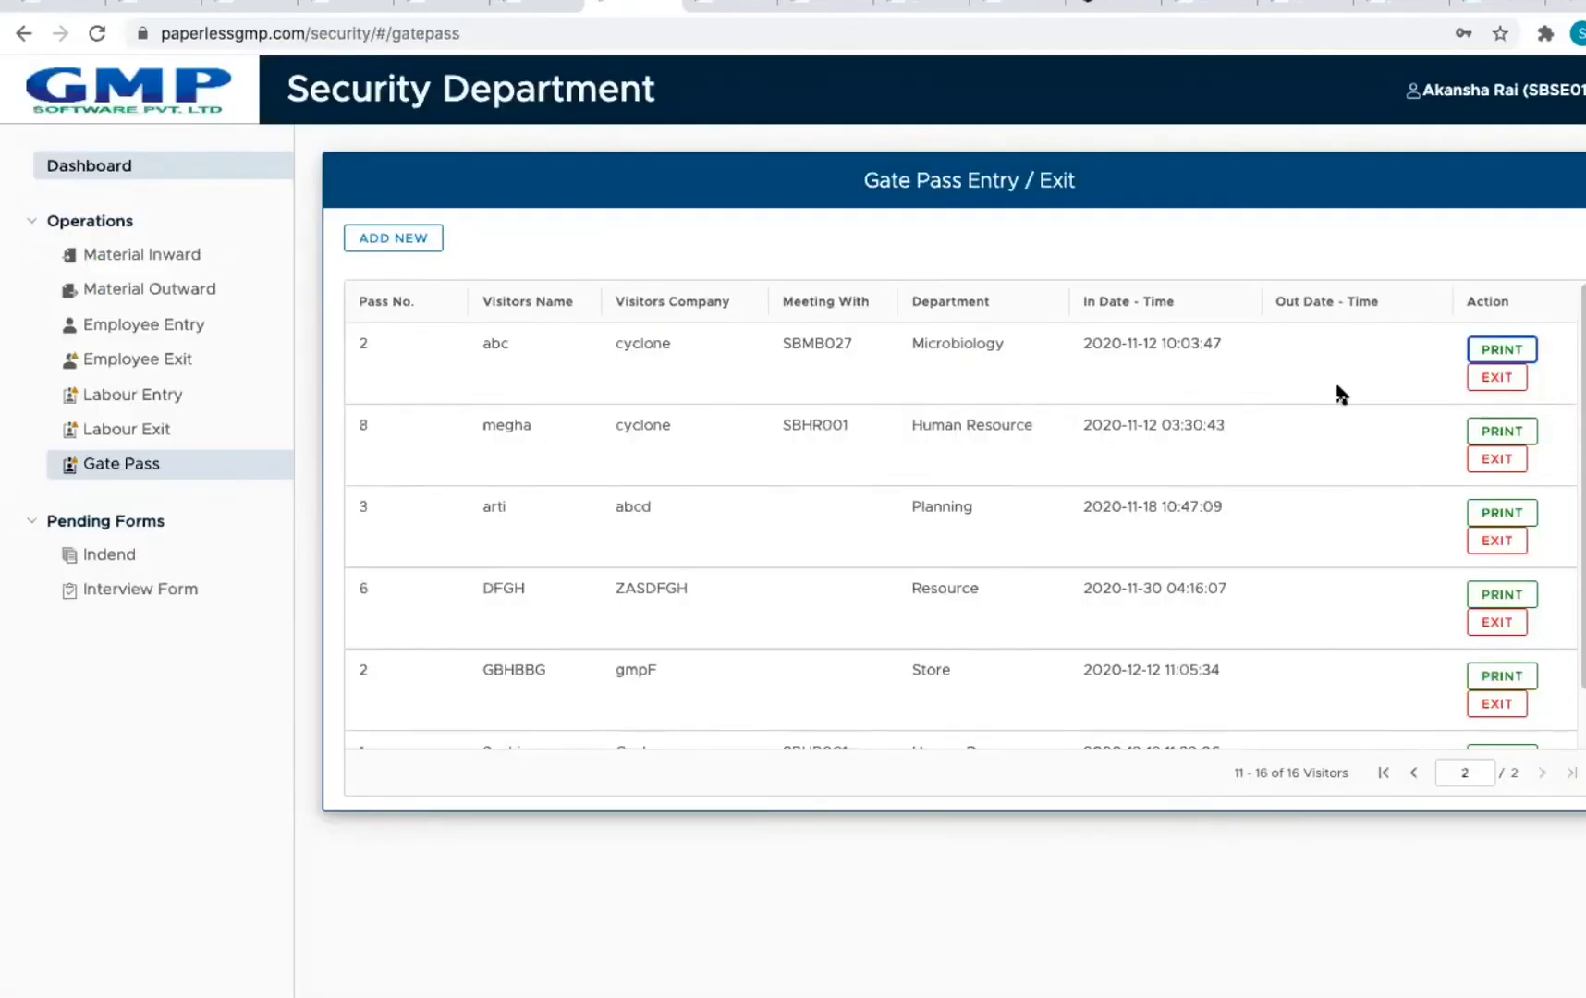
pyautogui.click(1497, 379)
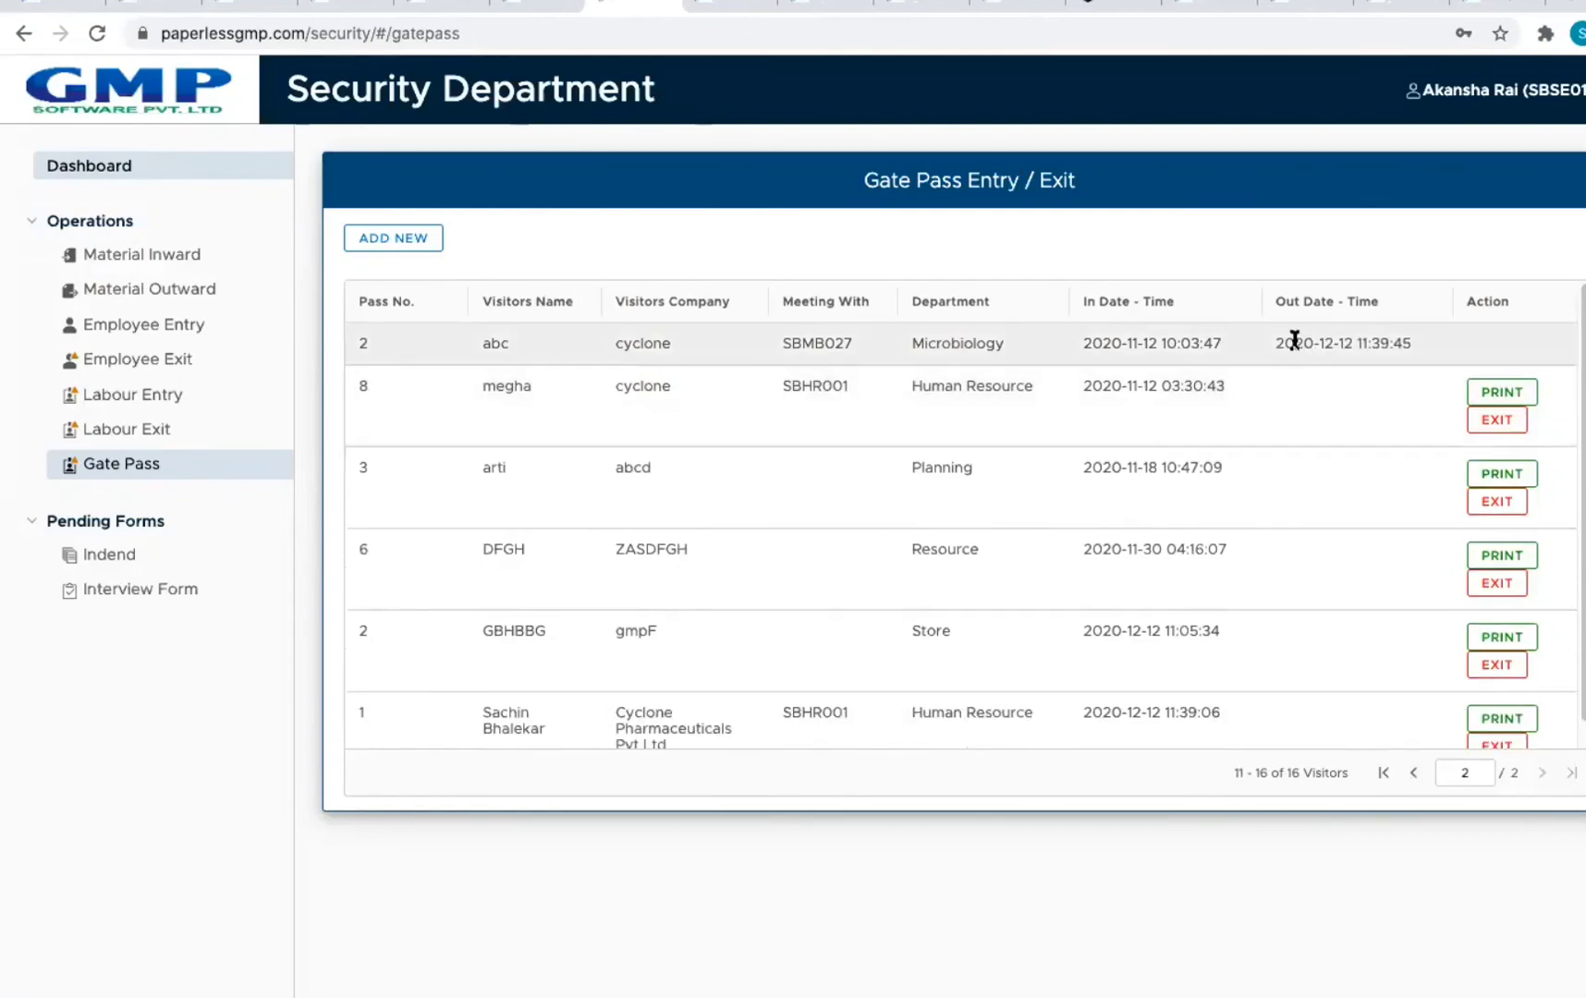
pyautogui.moveTo(1283, 343); pyautogui.dragTo(1425, 344)
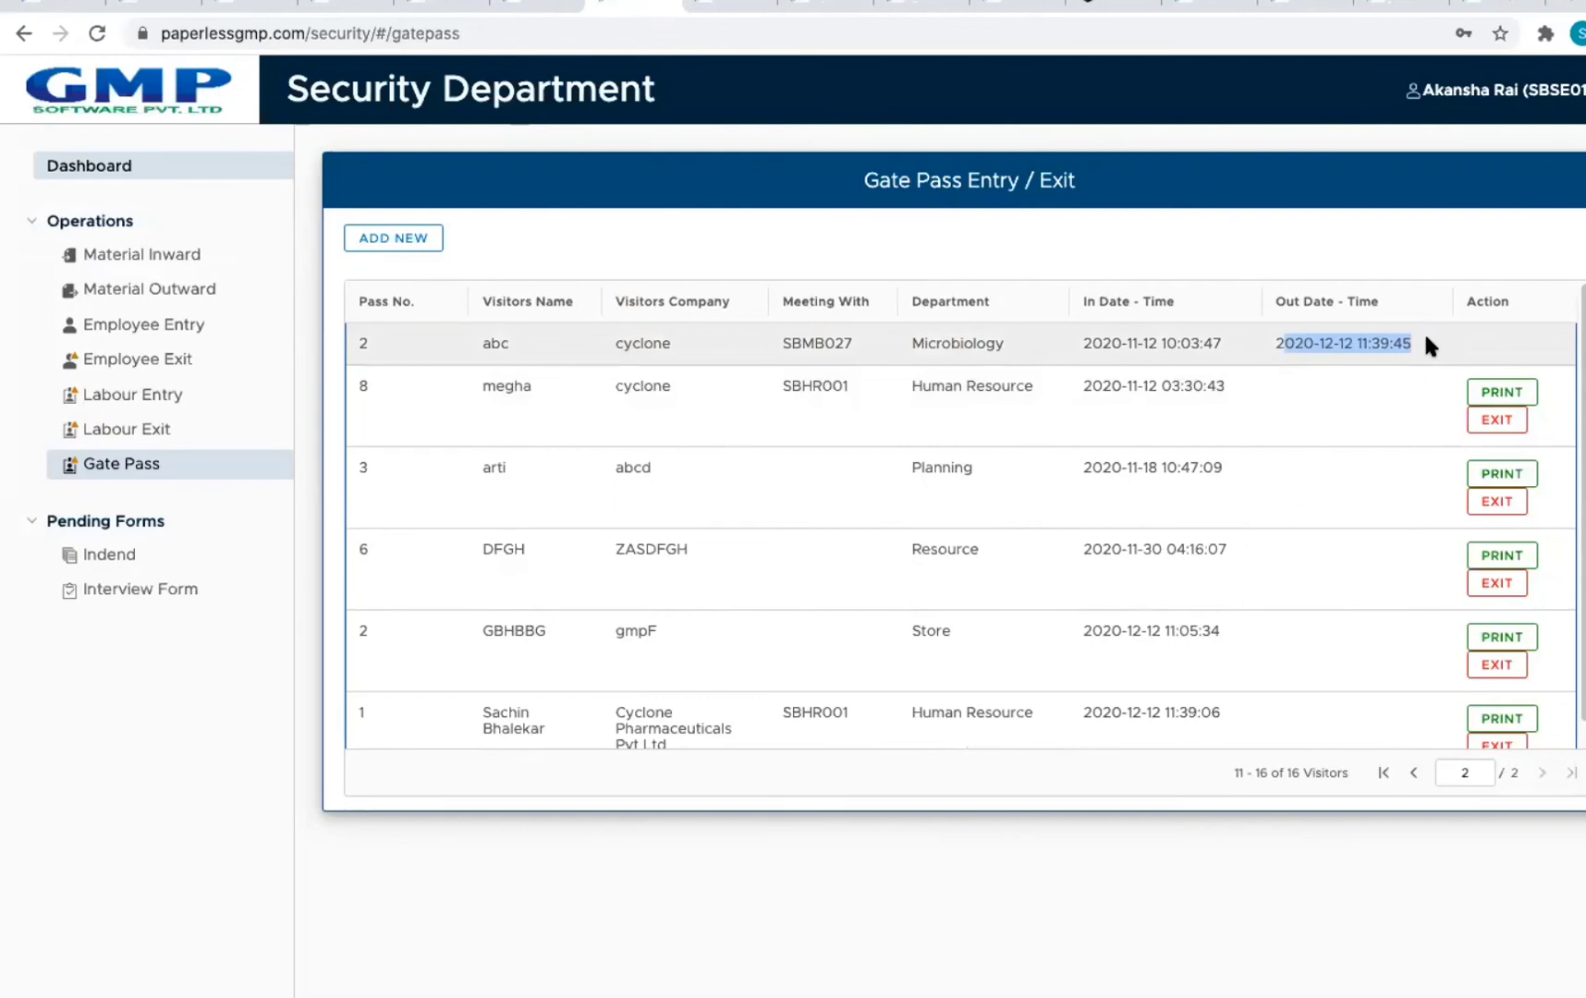
pyautogui.click(1395, 347)
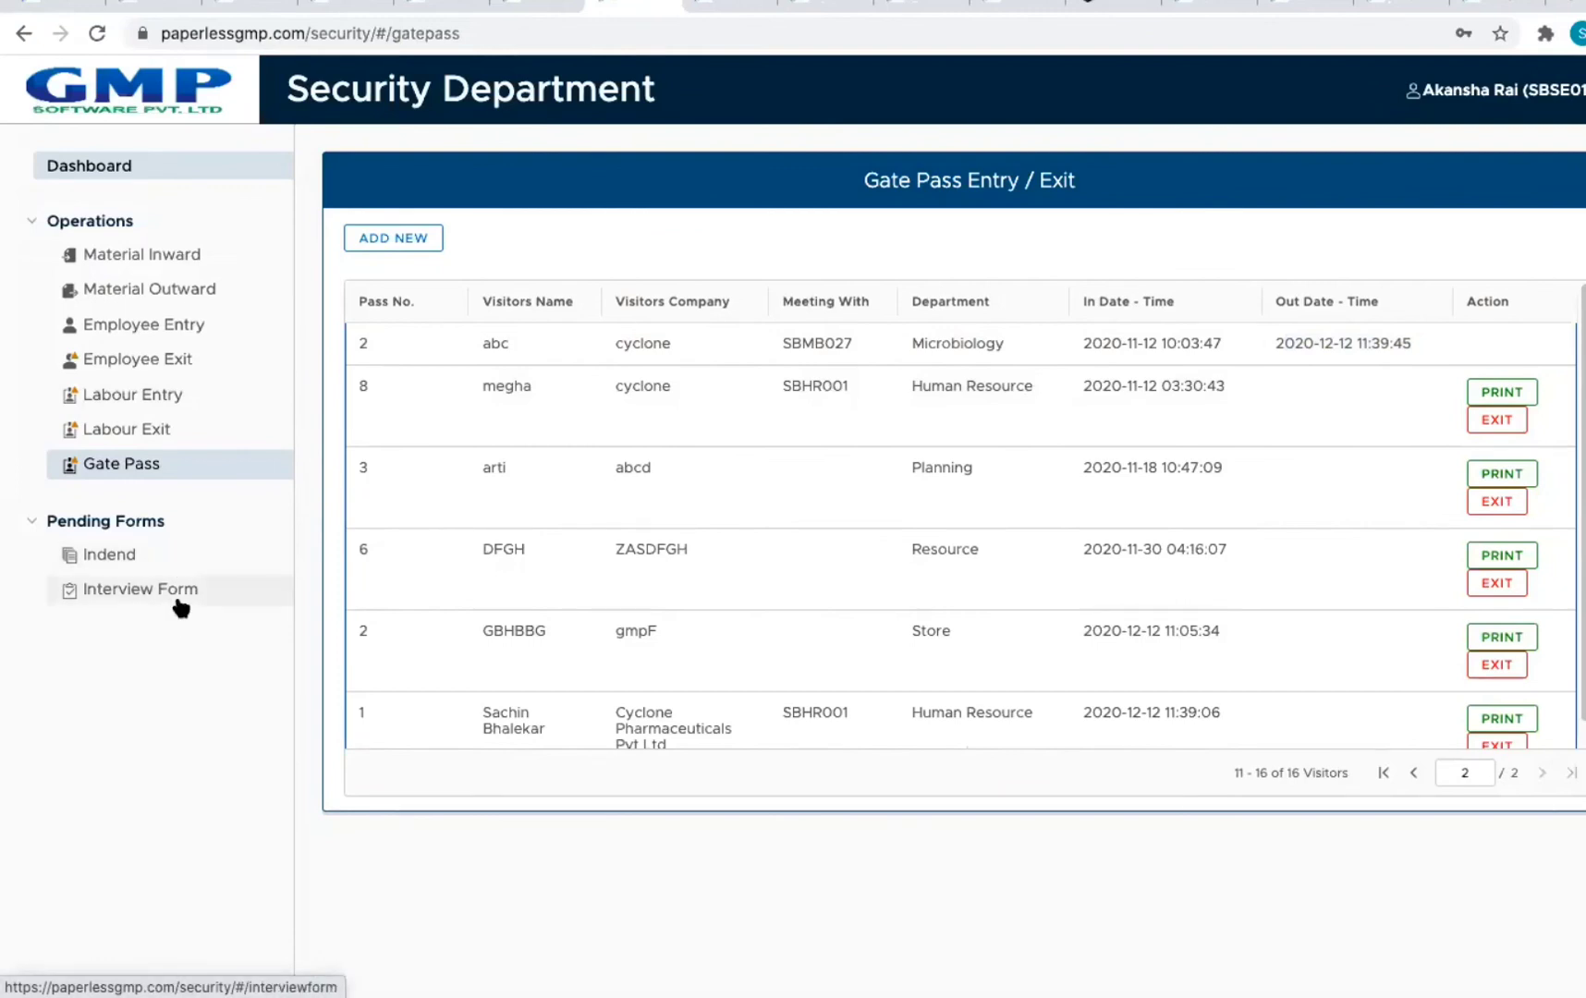
pyautogui.click(178, 603)
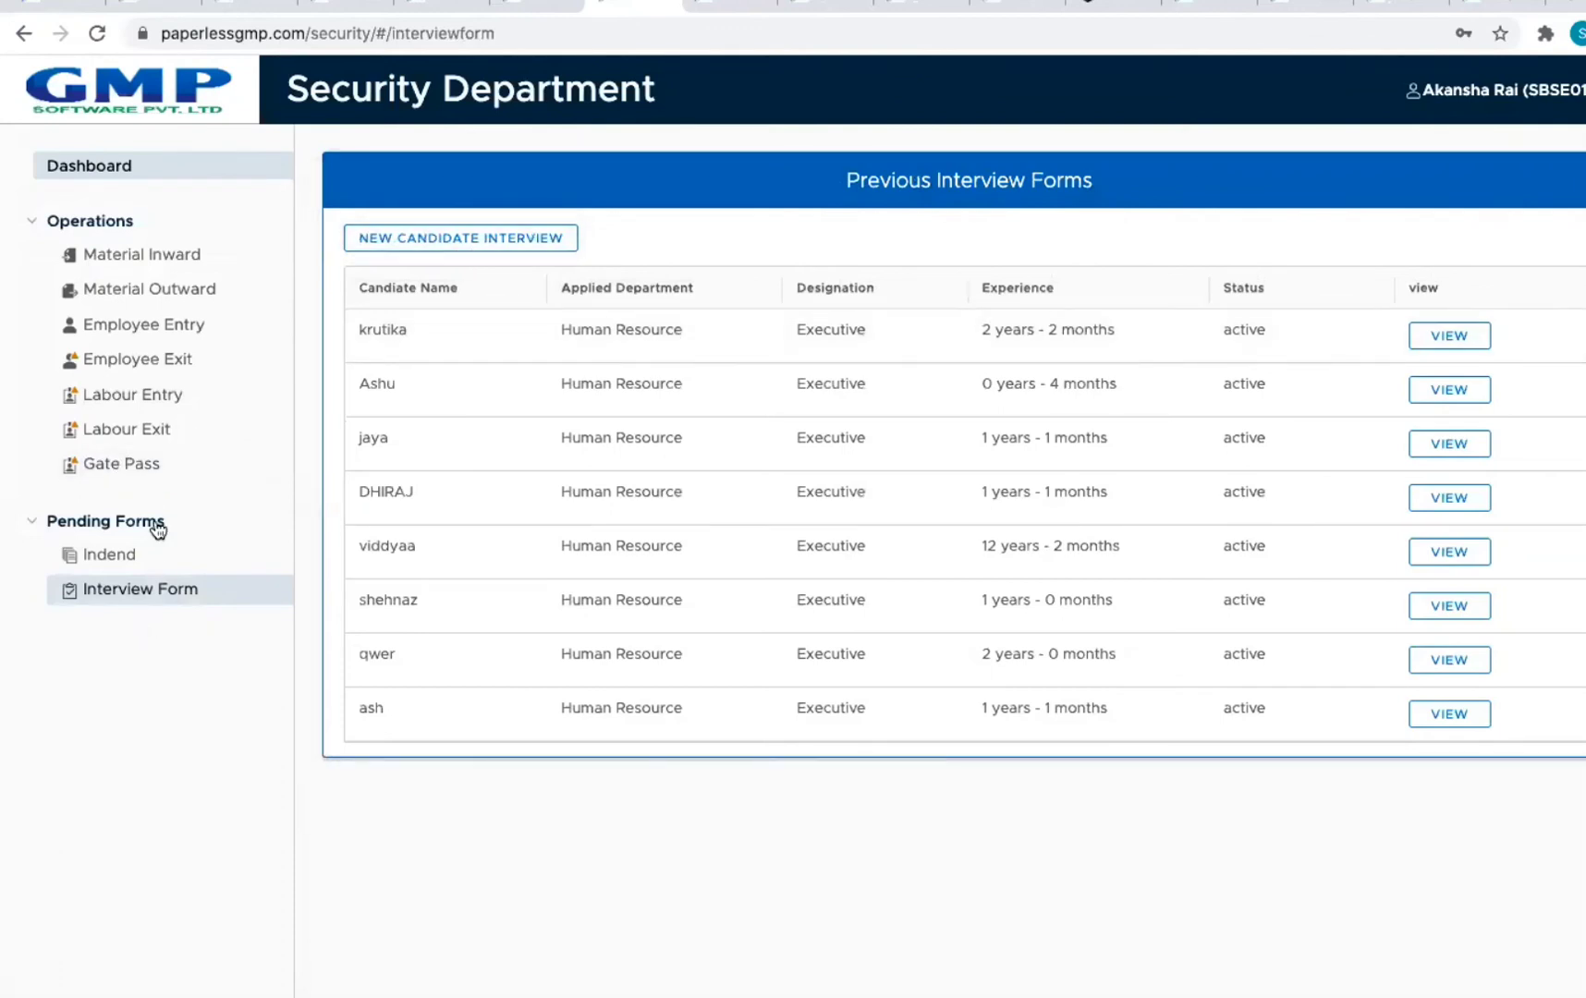
# Step: Leave the interview forms via the Security dashboard and switch to the Store Department dashboard
pyautogui.click(74, 166)
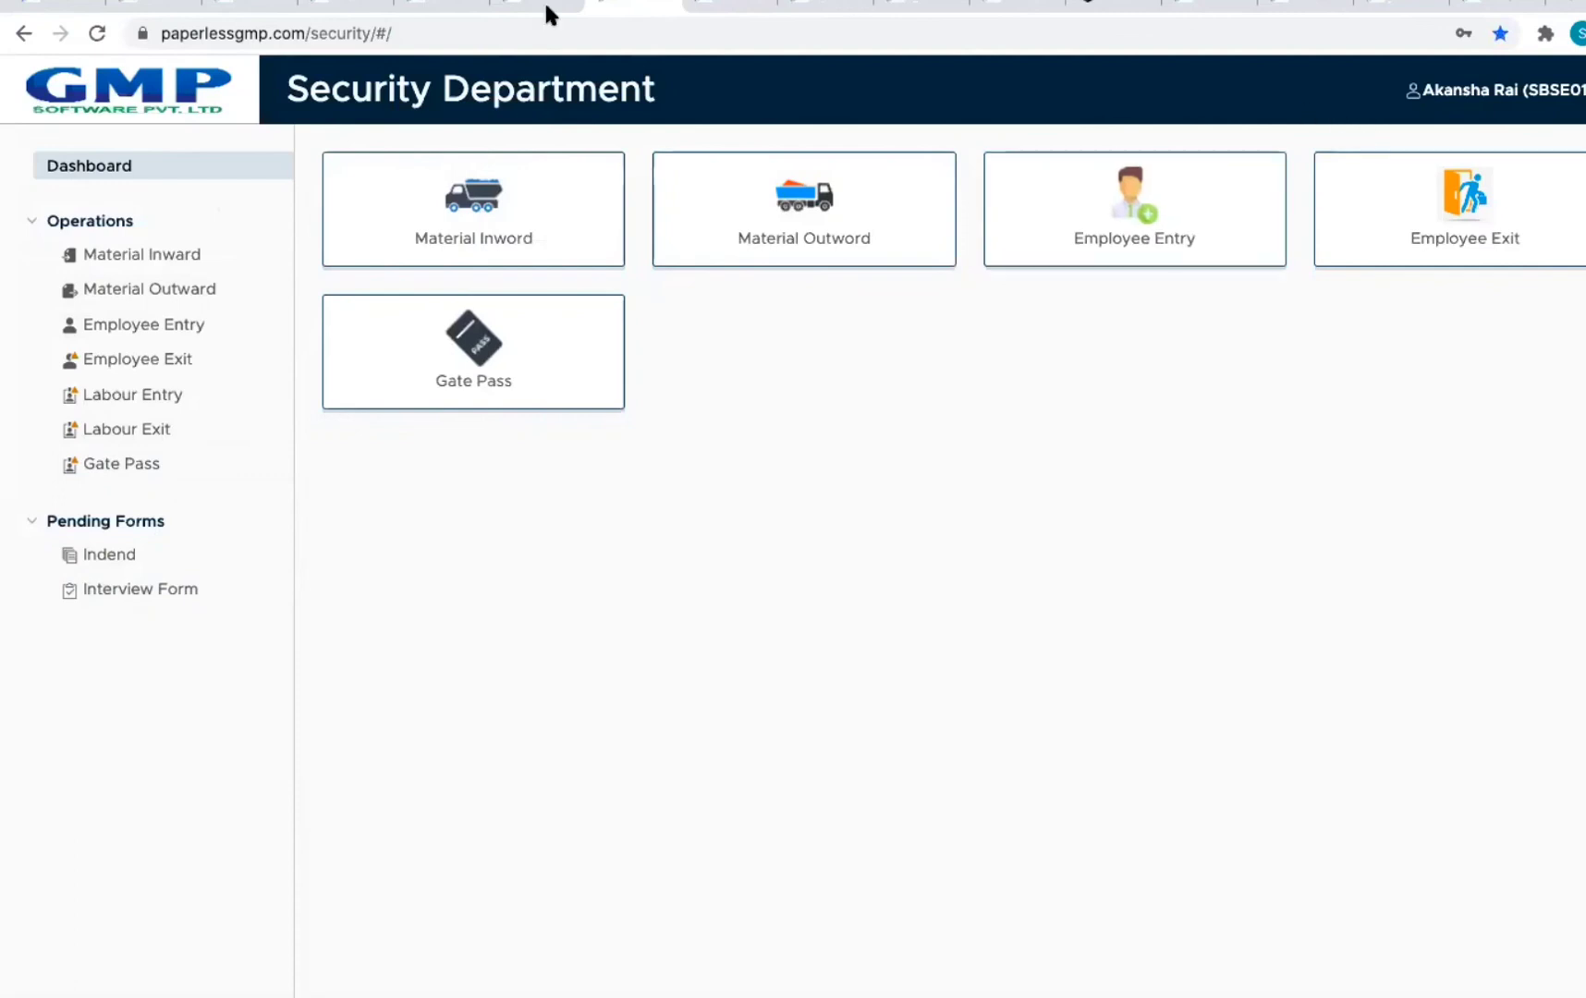
pyautogui.click(737, 6)
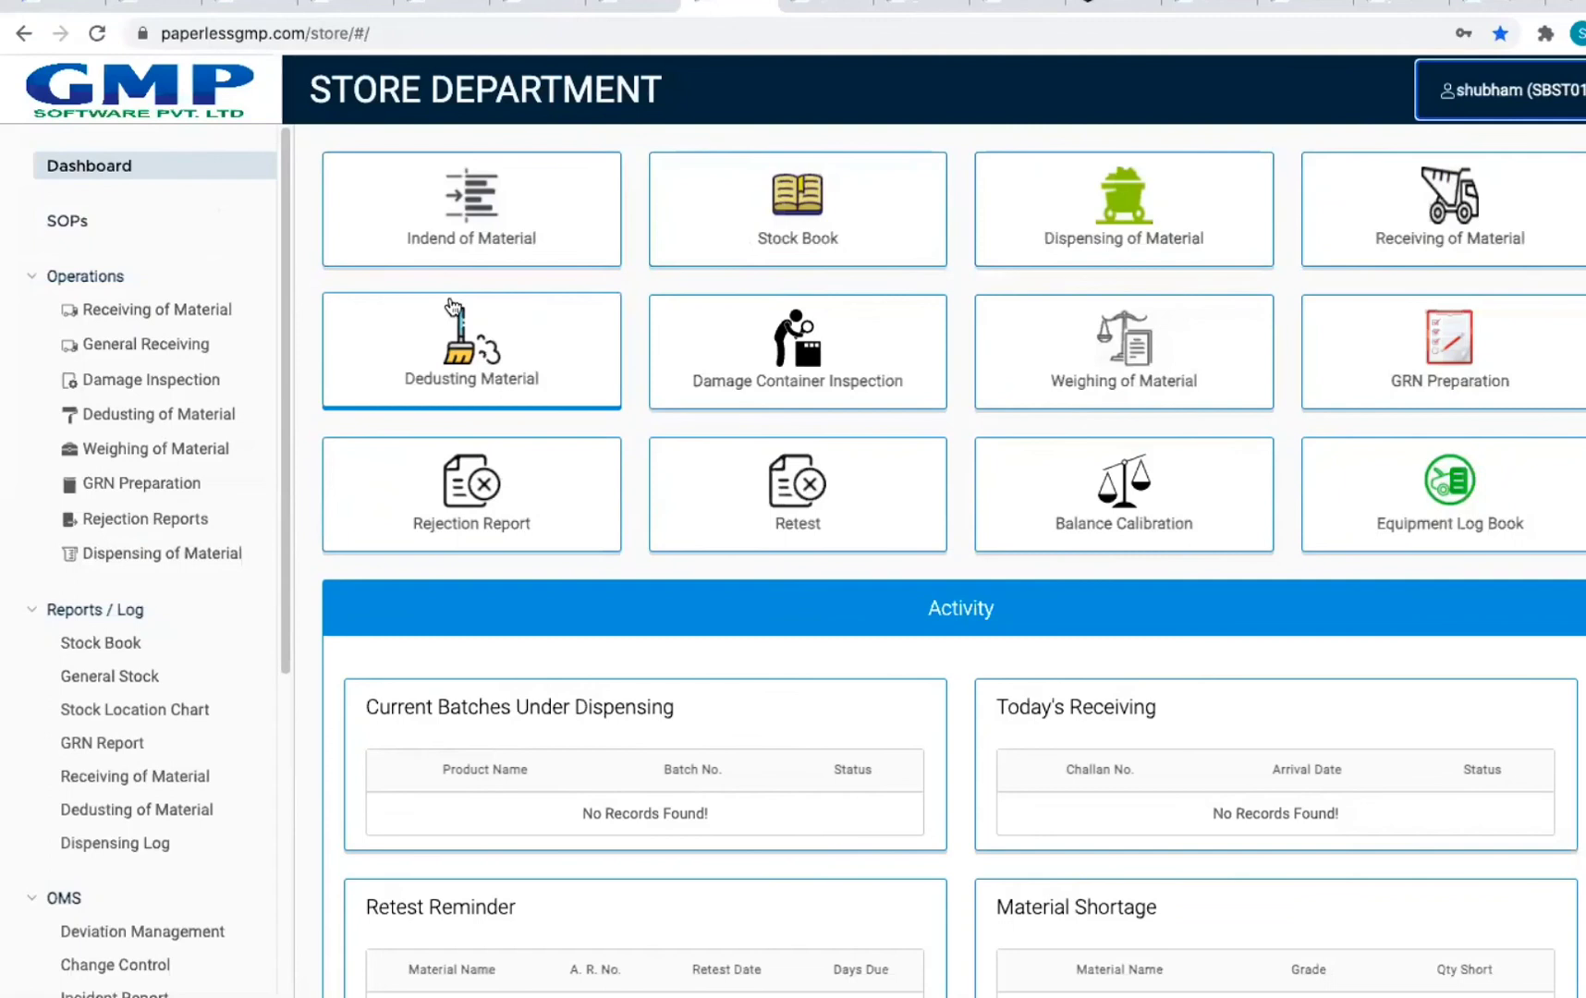
# Step: List Awaiting Inwords under Receiving of Material and receive PO SBPO001's Lincomycin Hydrochloride
pyautogui.click(162, 312)
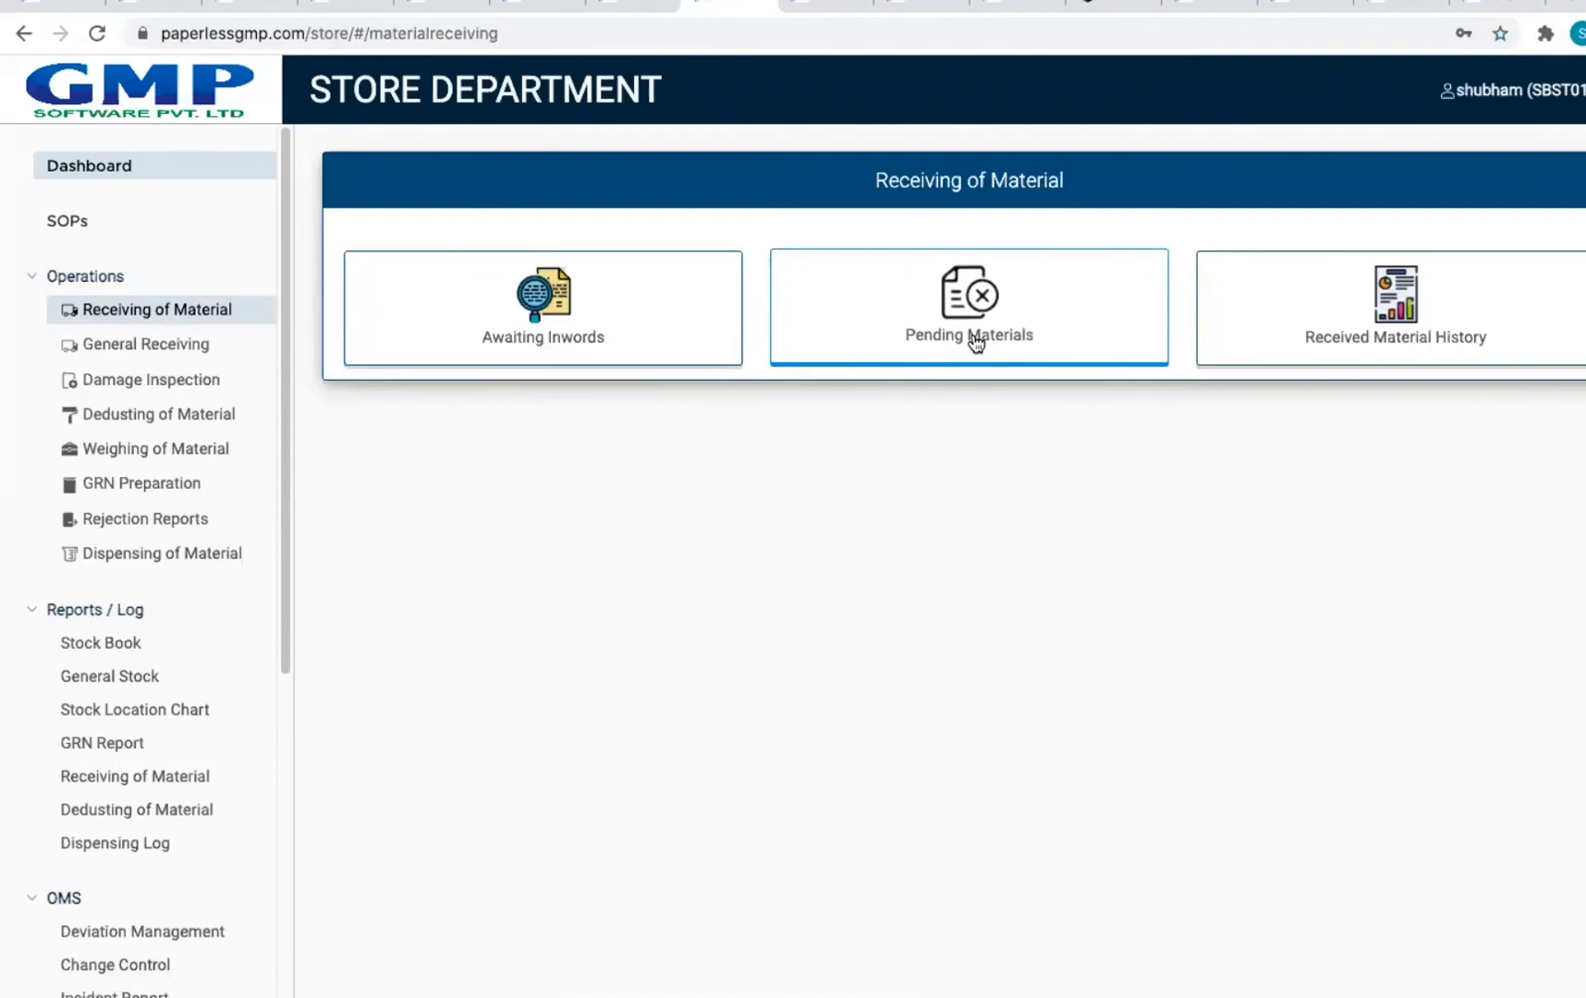
pyautogui.click(651, 344)
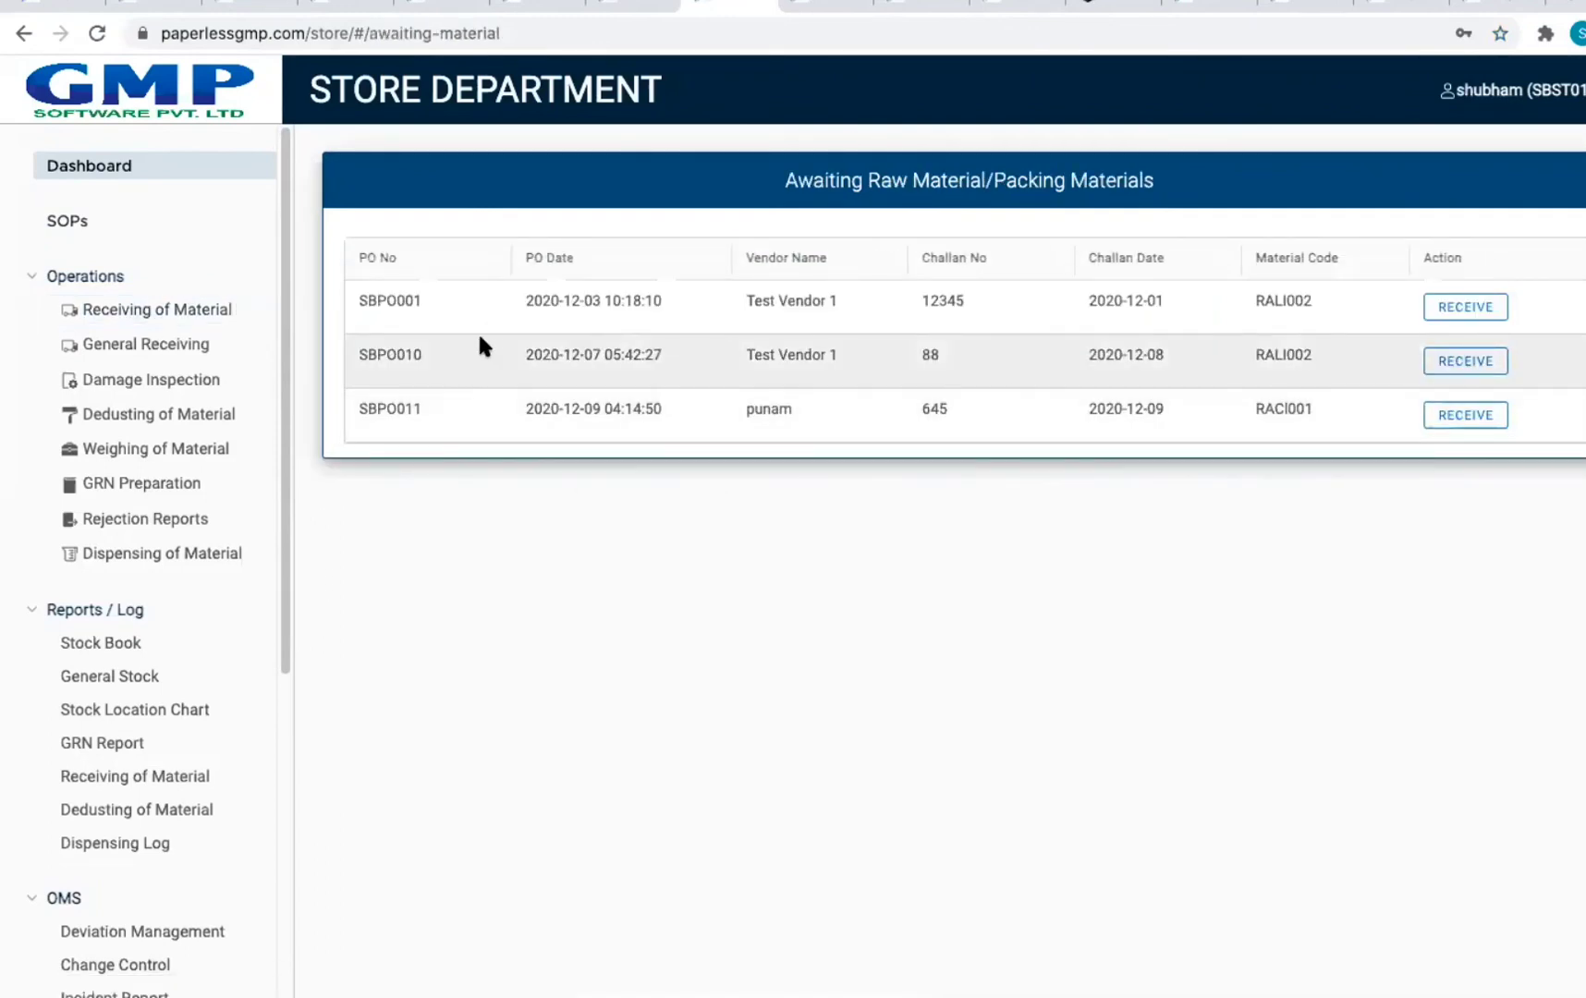
pyautogui.moveTo(925, 301); pyautogui.dragTo(931, 300)
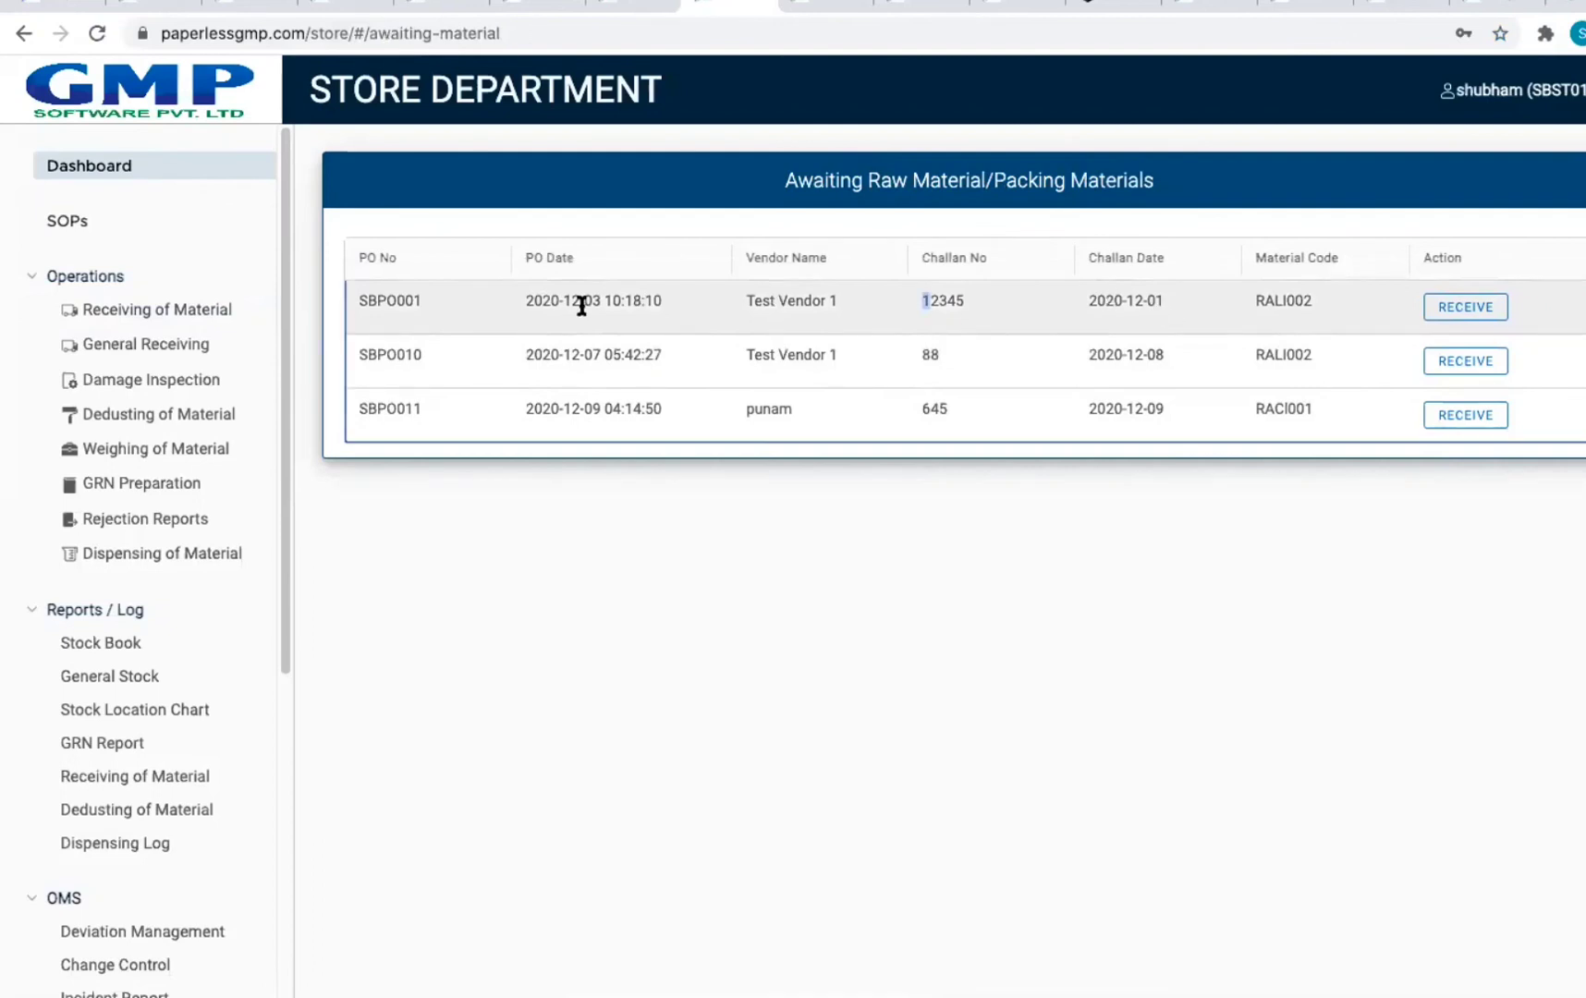
pyautogui.moveTo(741, 303); pyautogui.dragTo(944, 308)
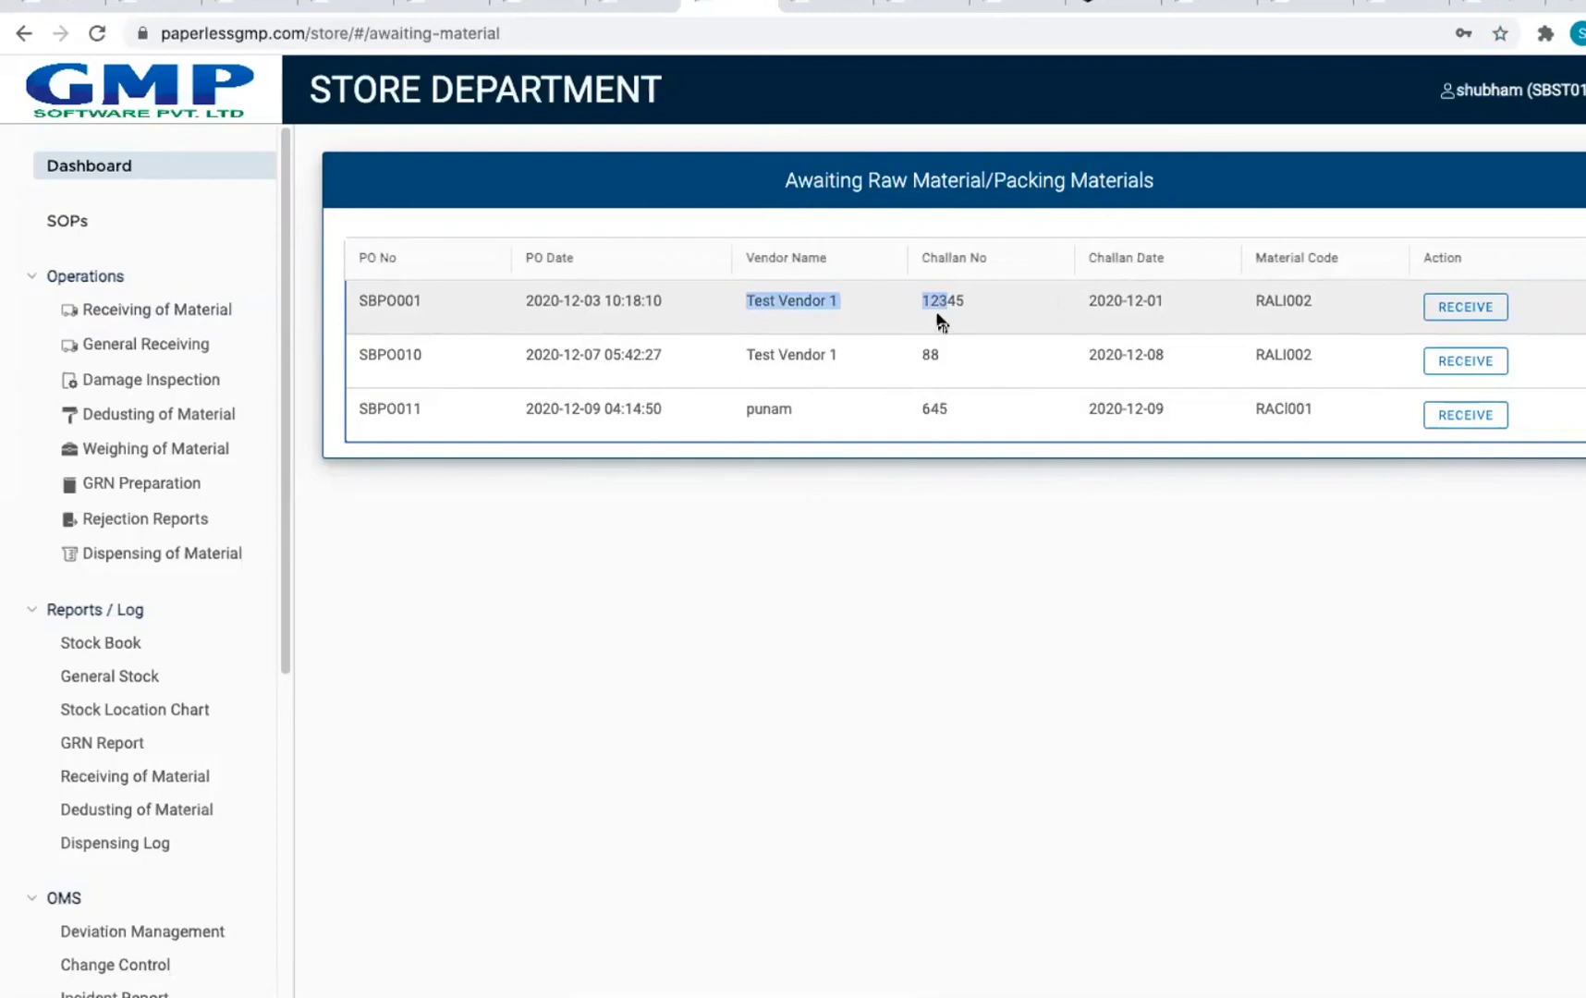
pyautogui.click(939, 317)
pyautogui.click(1465, 310)
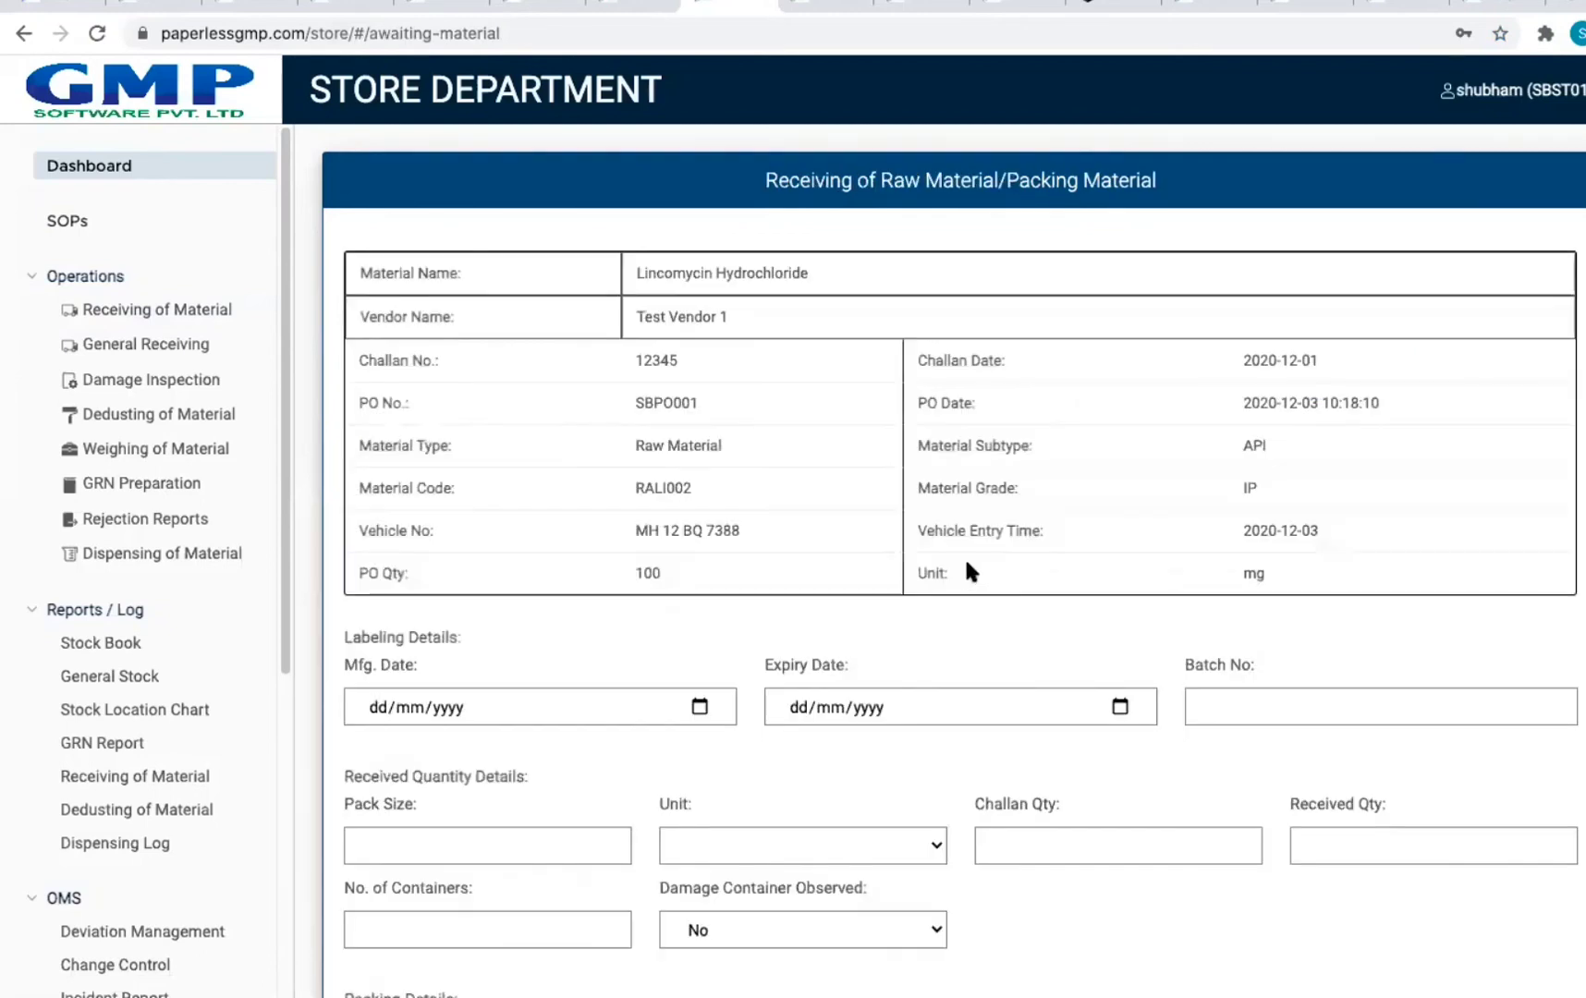
# Step: Check the quantity fields and set Damage Container Observed to Yes
pyautogui.scroll(-2, 928, 504)
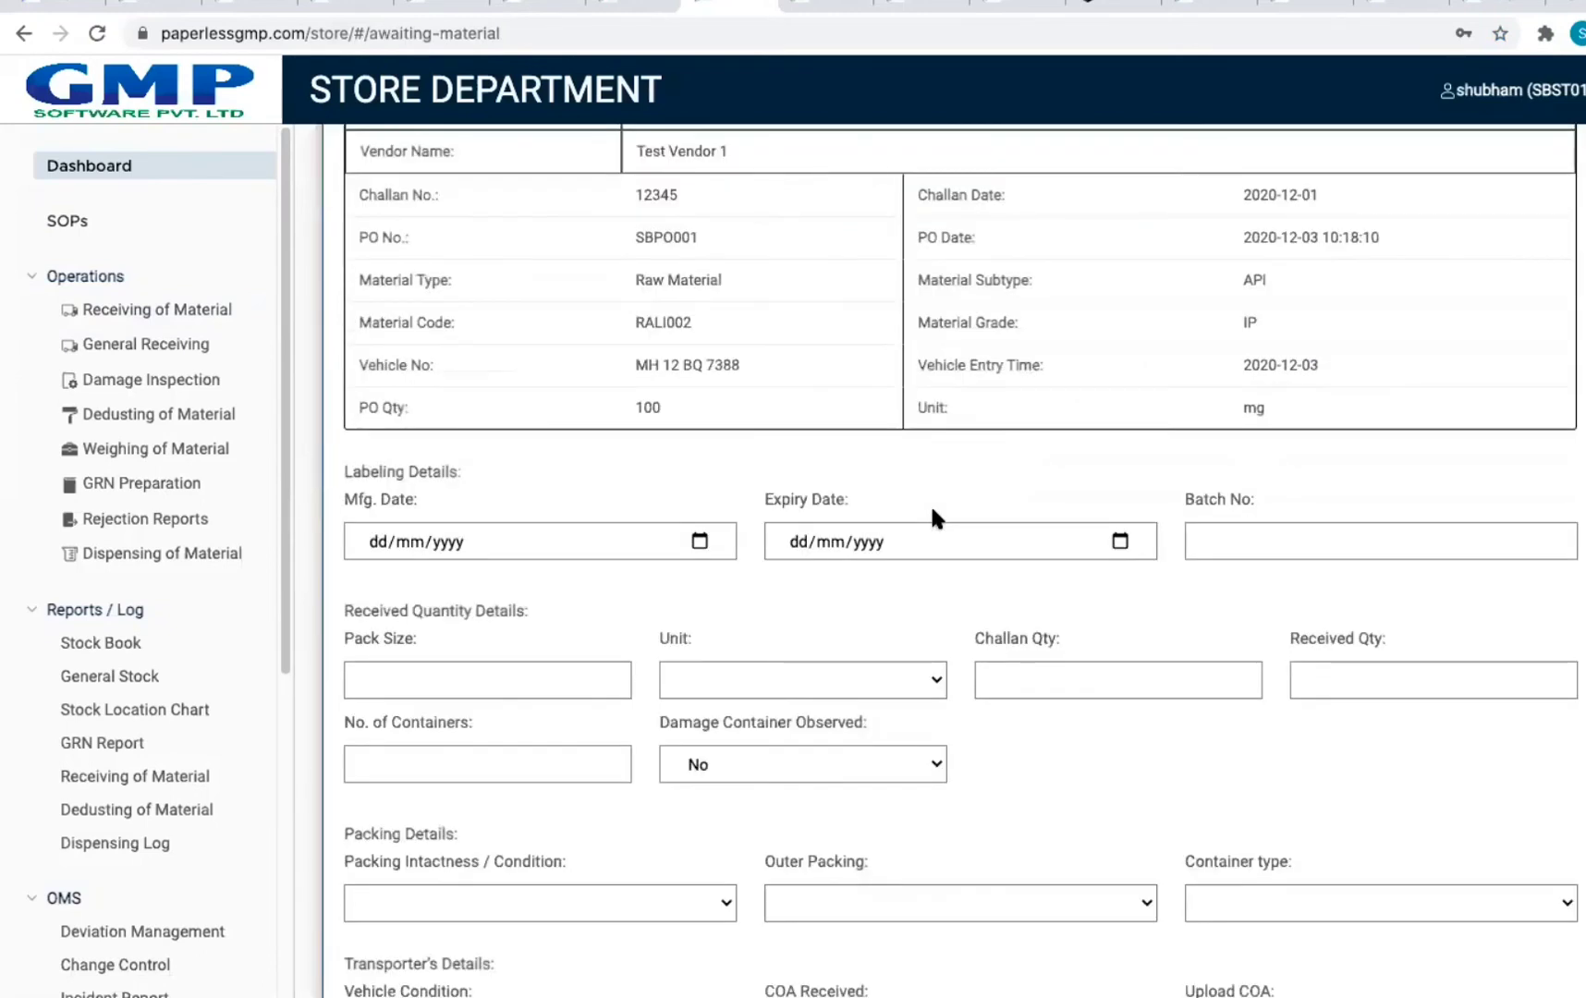
pyautogui.scroll(-1, 931, 513)
pyautogui.scroll(-2, 931, 514)
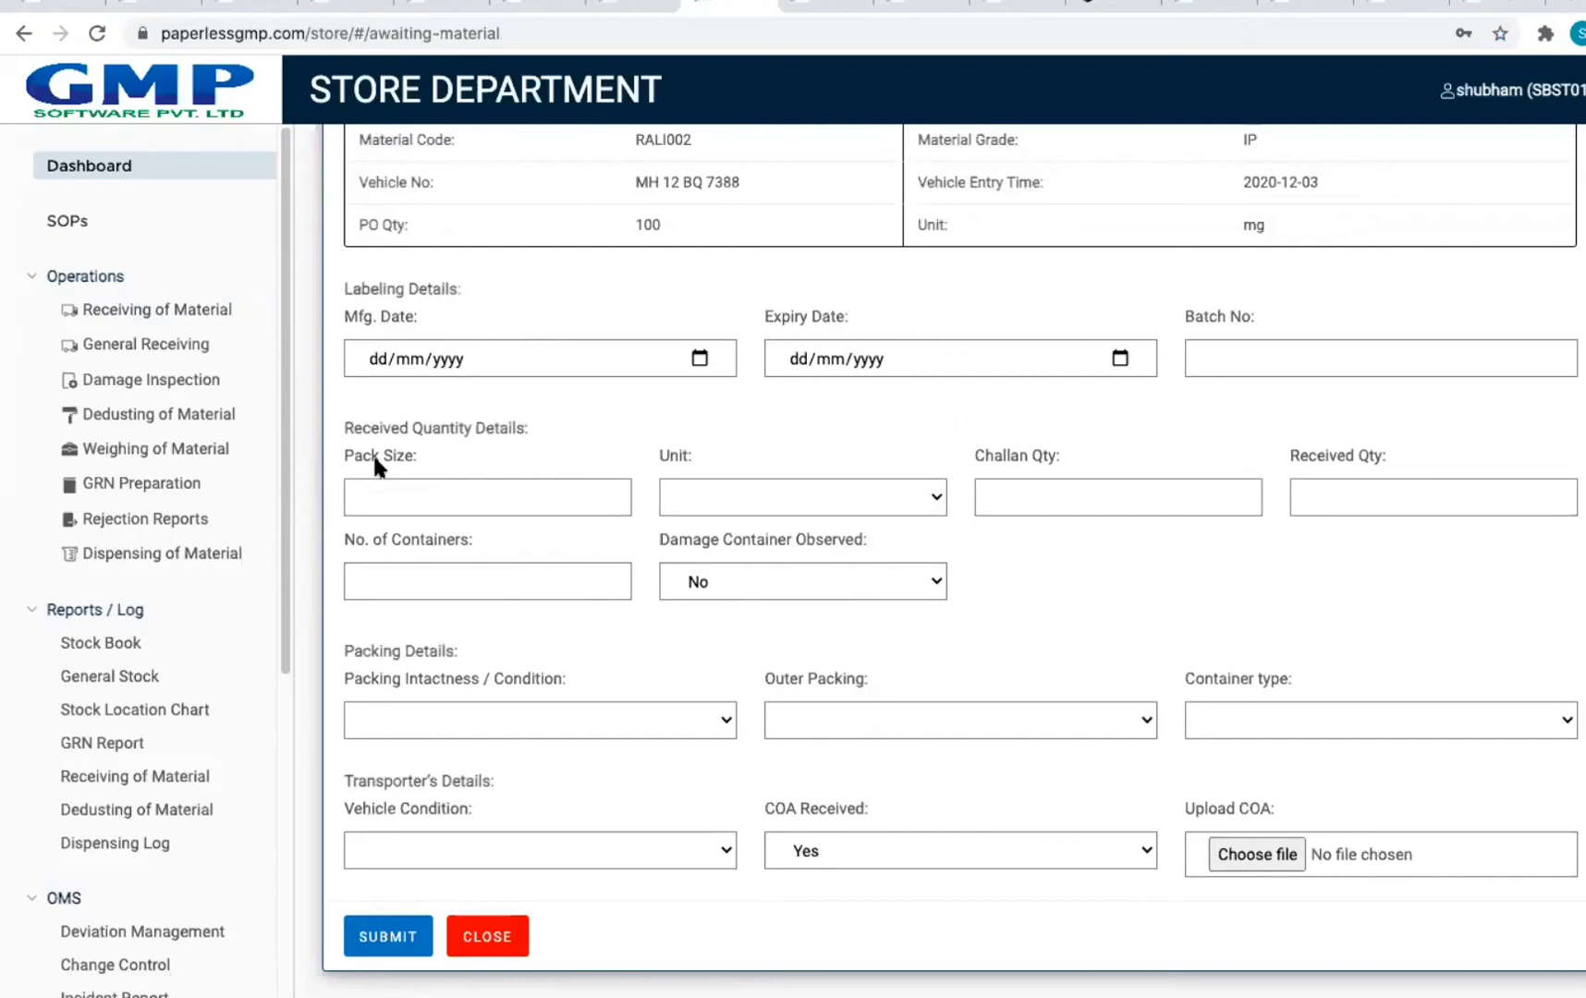
pyautogui.click(751, 497)
pyautogui.click(989, 490)
pyautogui.click(990, 490)
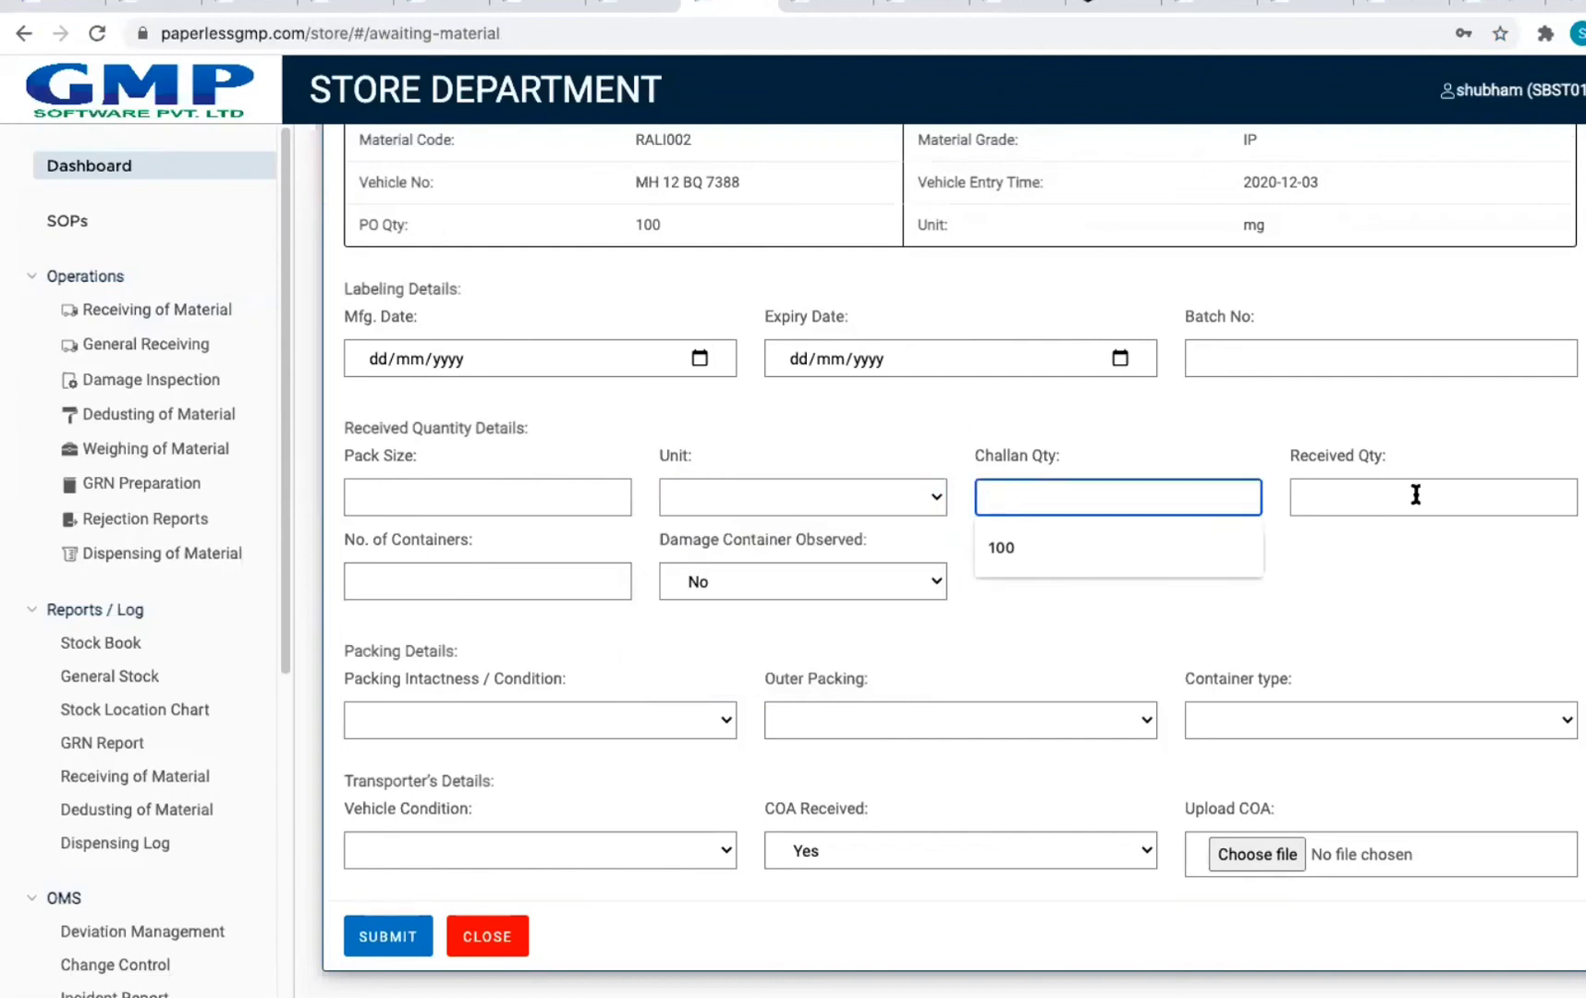
pyautogui.click(706, 578)
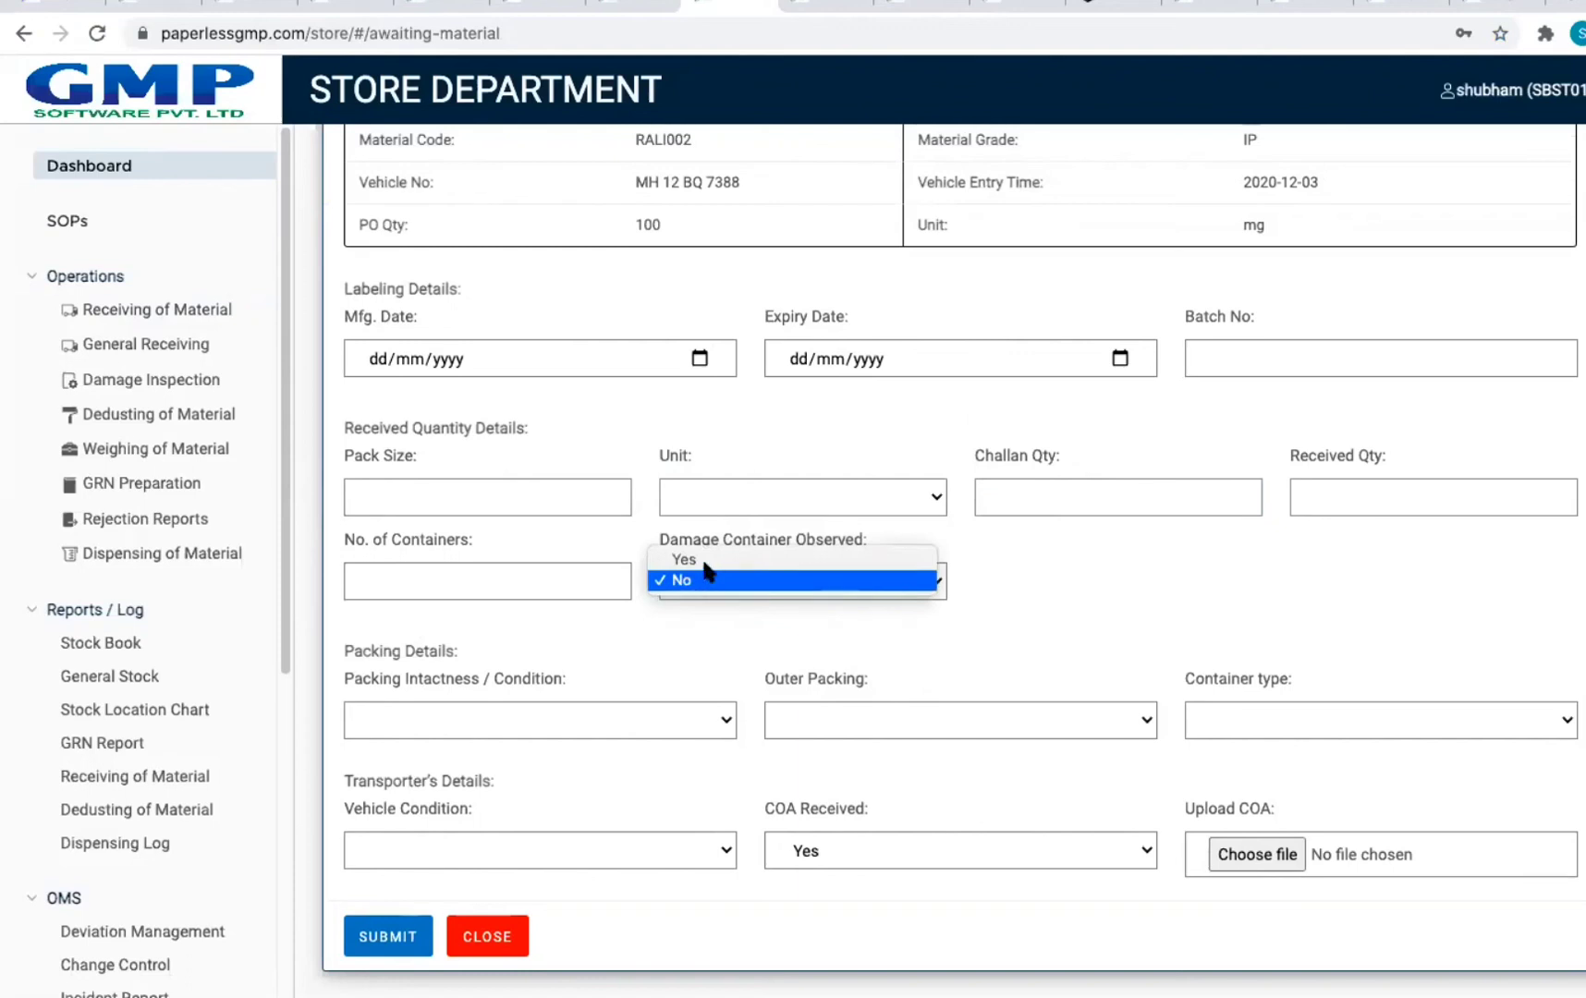
pyautogui.click(704, 561)
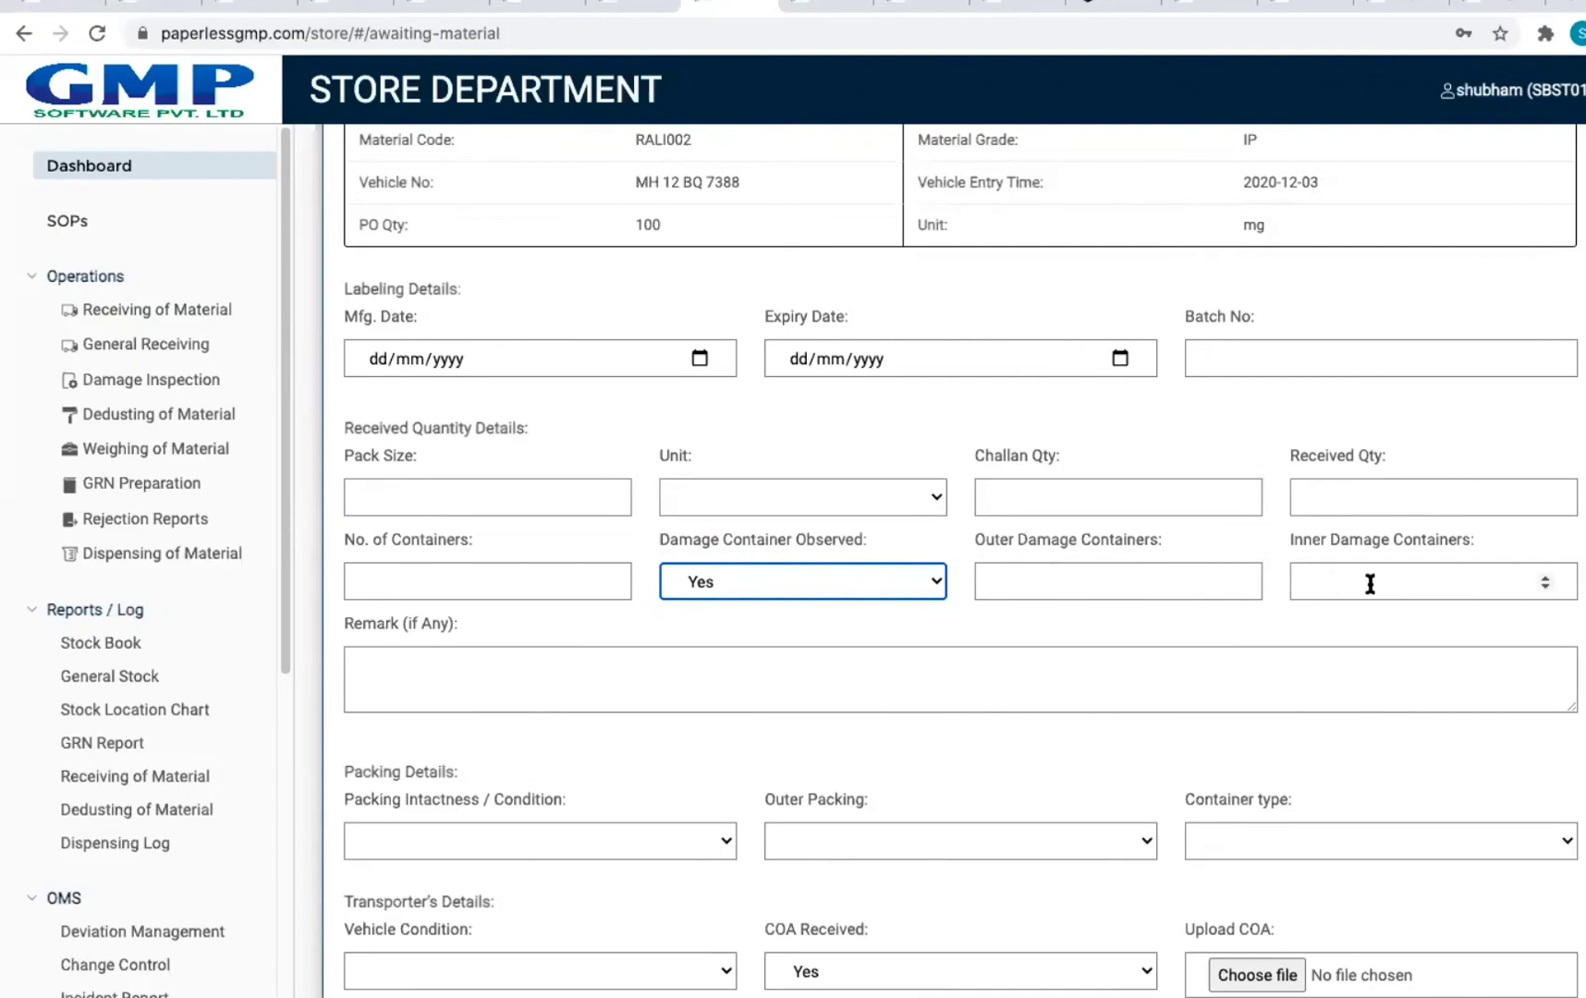
# Step: Set Packing Intactness to OK and Outer Packing to Sealed
pyautogui.scroll(-3, 497, 659)
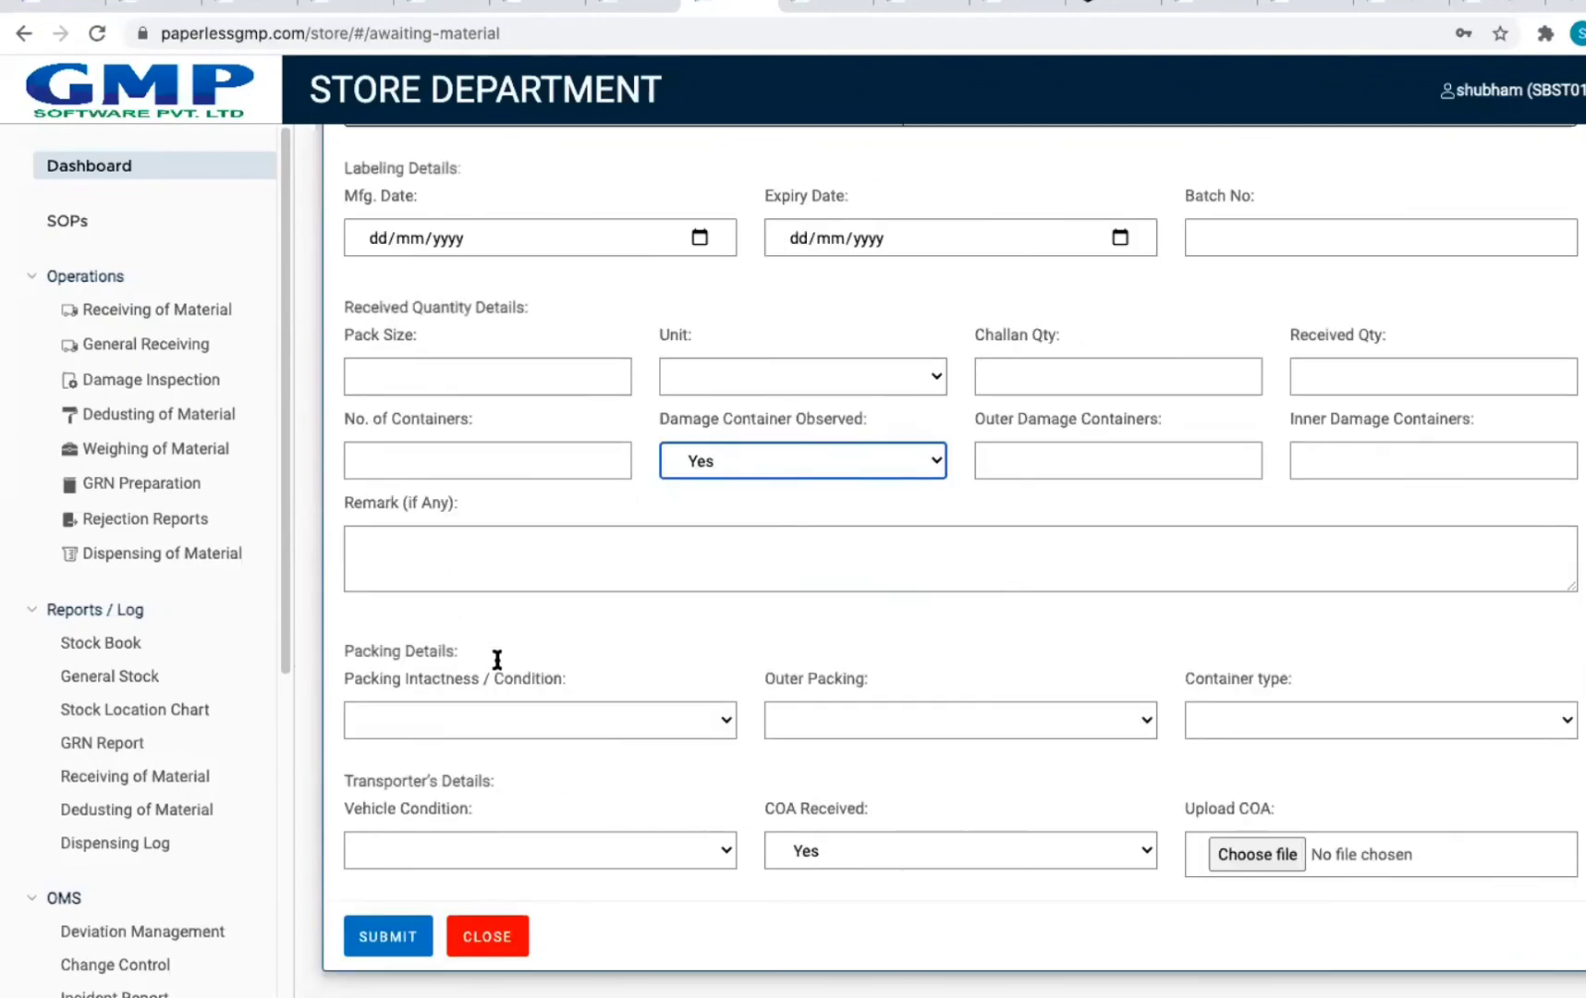
pyautogui.click(486, 720)
pyautogui.click(489, 719)
pyautogui.click(841, 721)
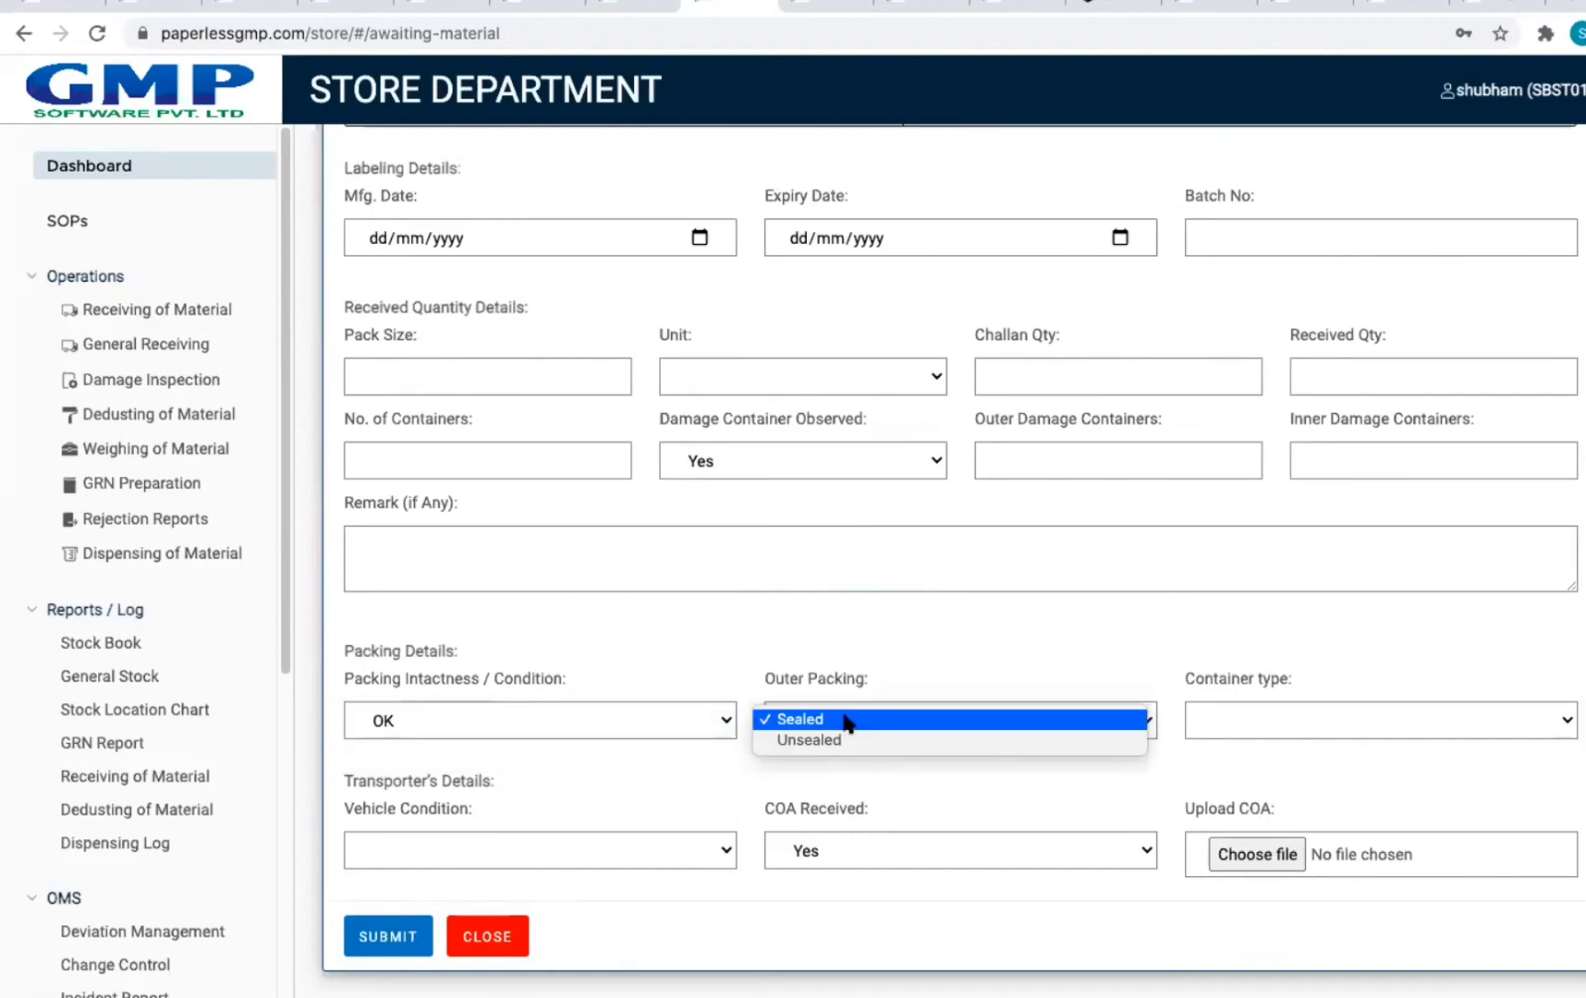
pyautogui.click(1247, 725)
pyautogui.click(1248, 724)
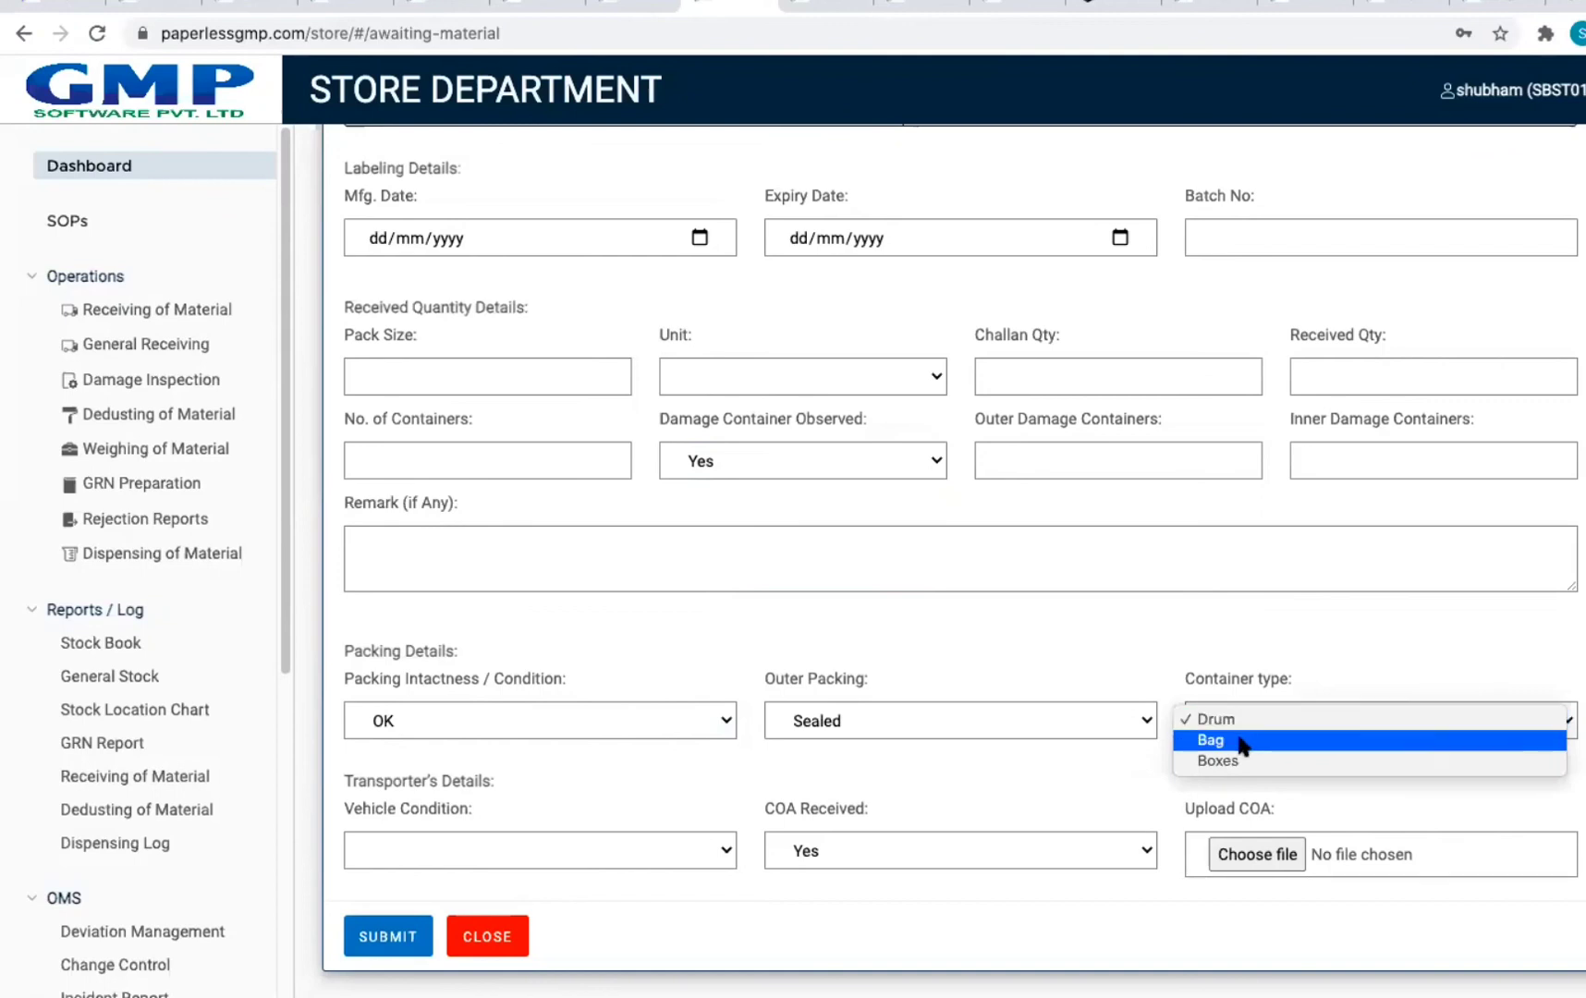
# Step: Change the container type from Bag to Drum, leaving the drum sub-type blank
pyautogui.click(1238, 743)
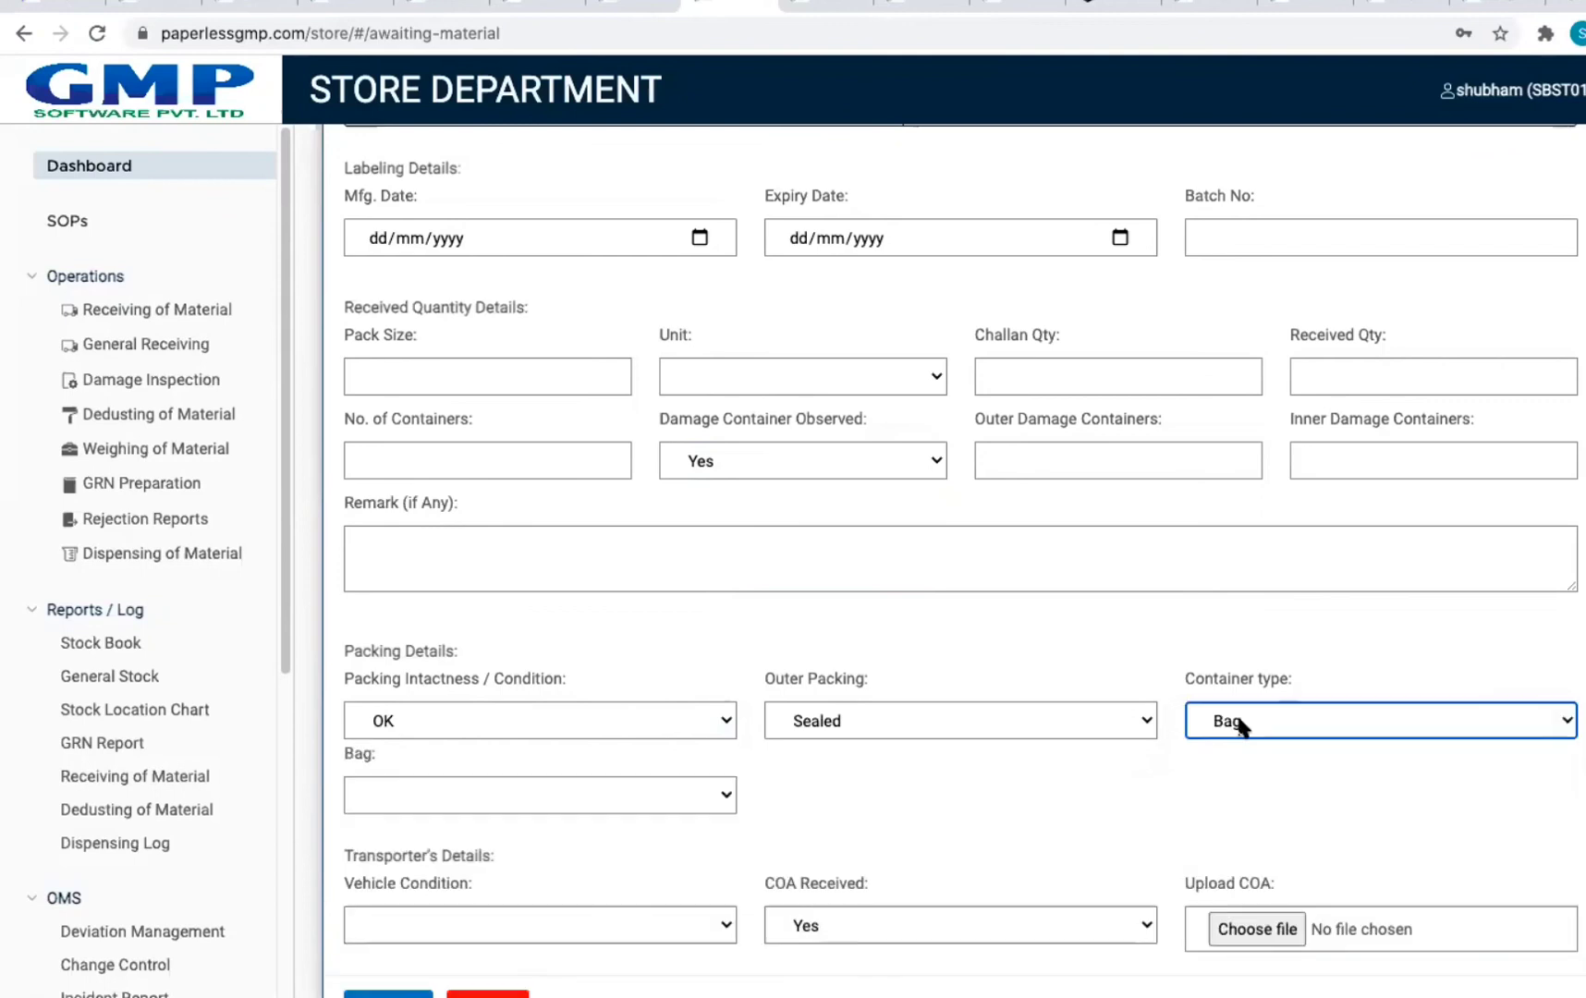
pyautogui.click(628, 796)
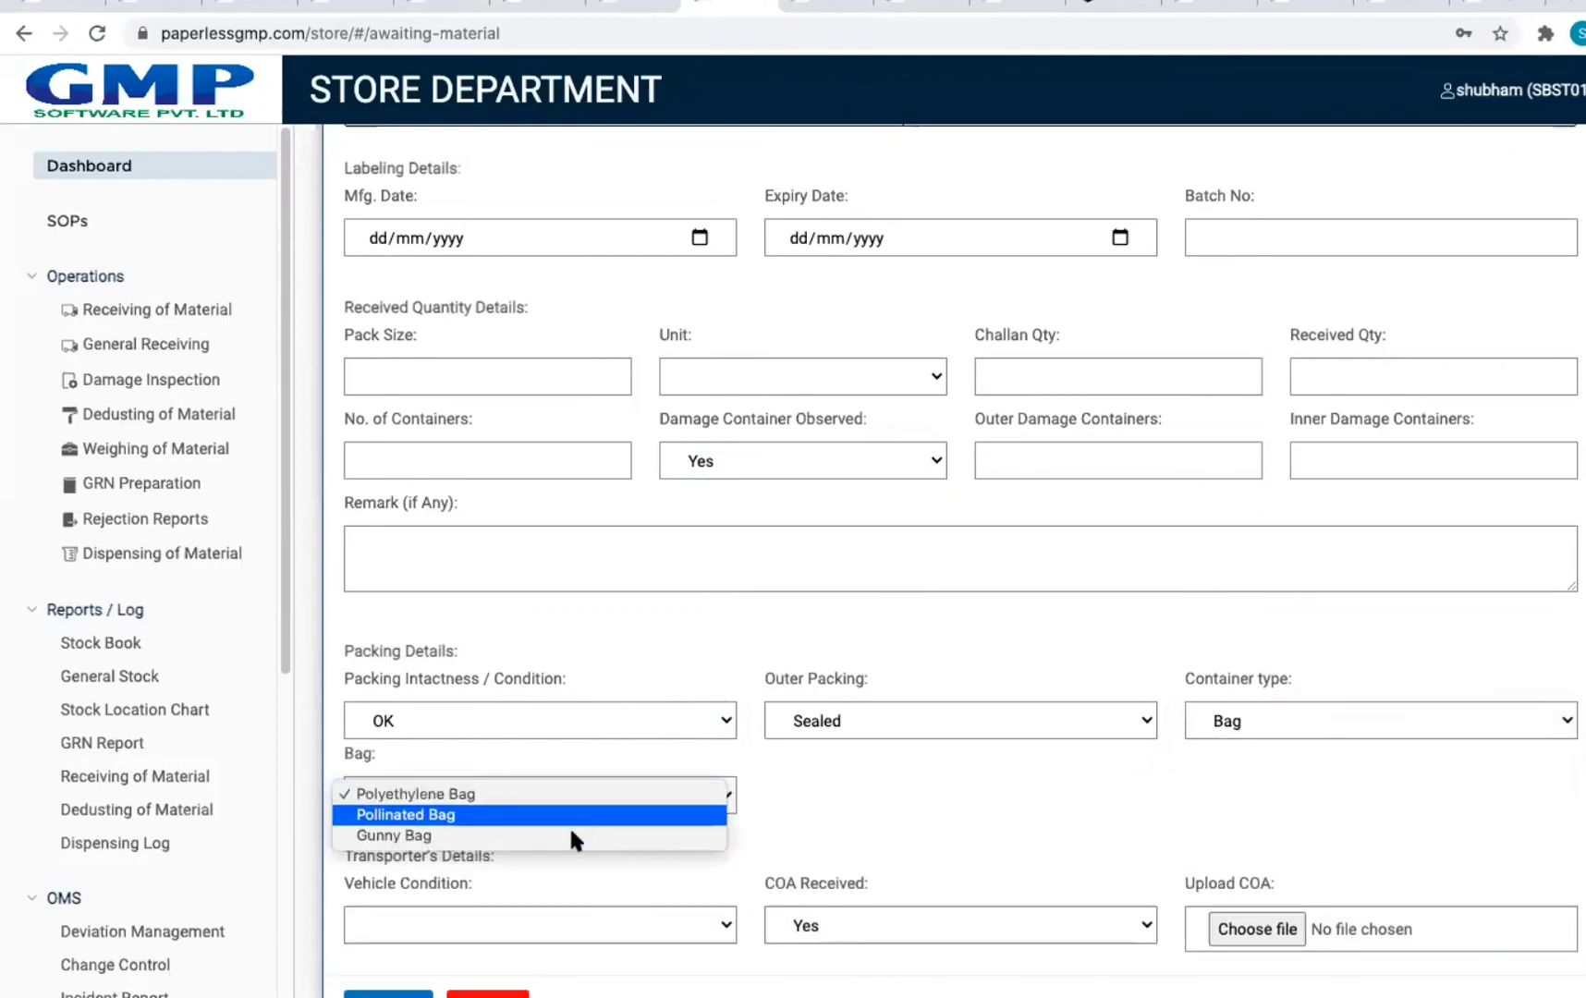
pyautogui.click(1278, 723)
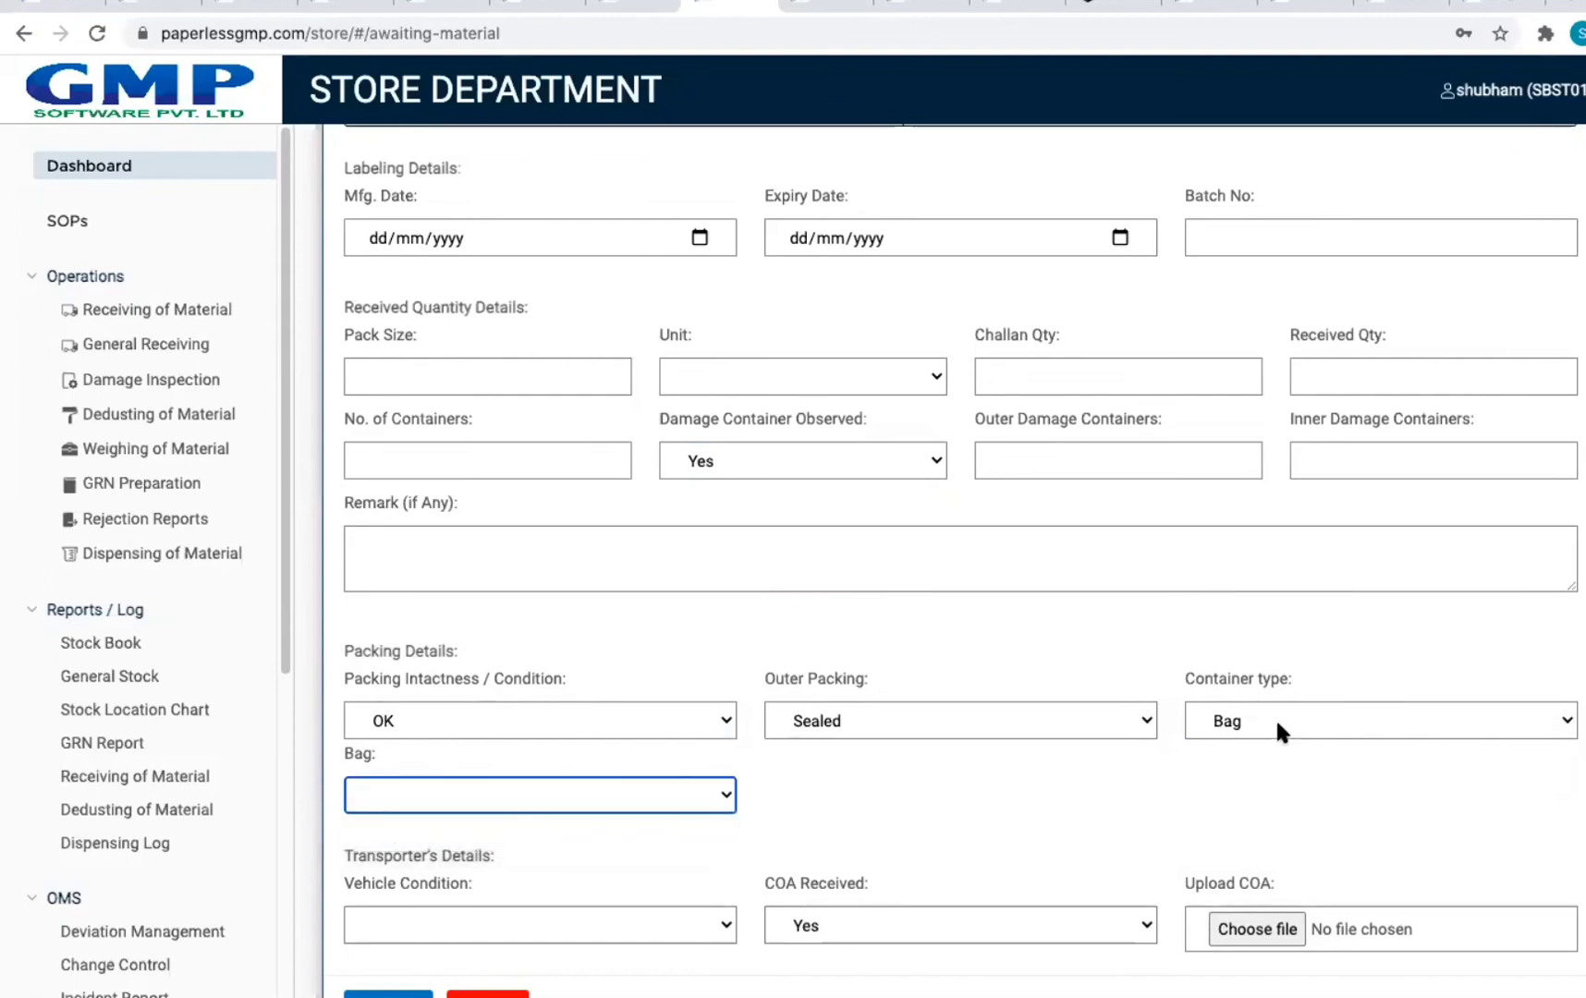
pyautogui.click(1276, 719)
pyautogui.click(1243, 699)
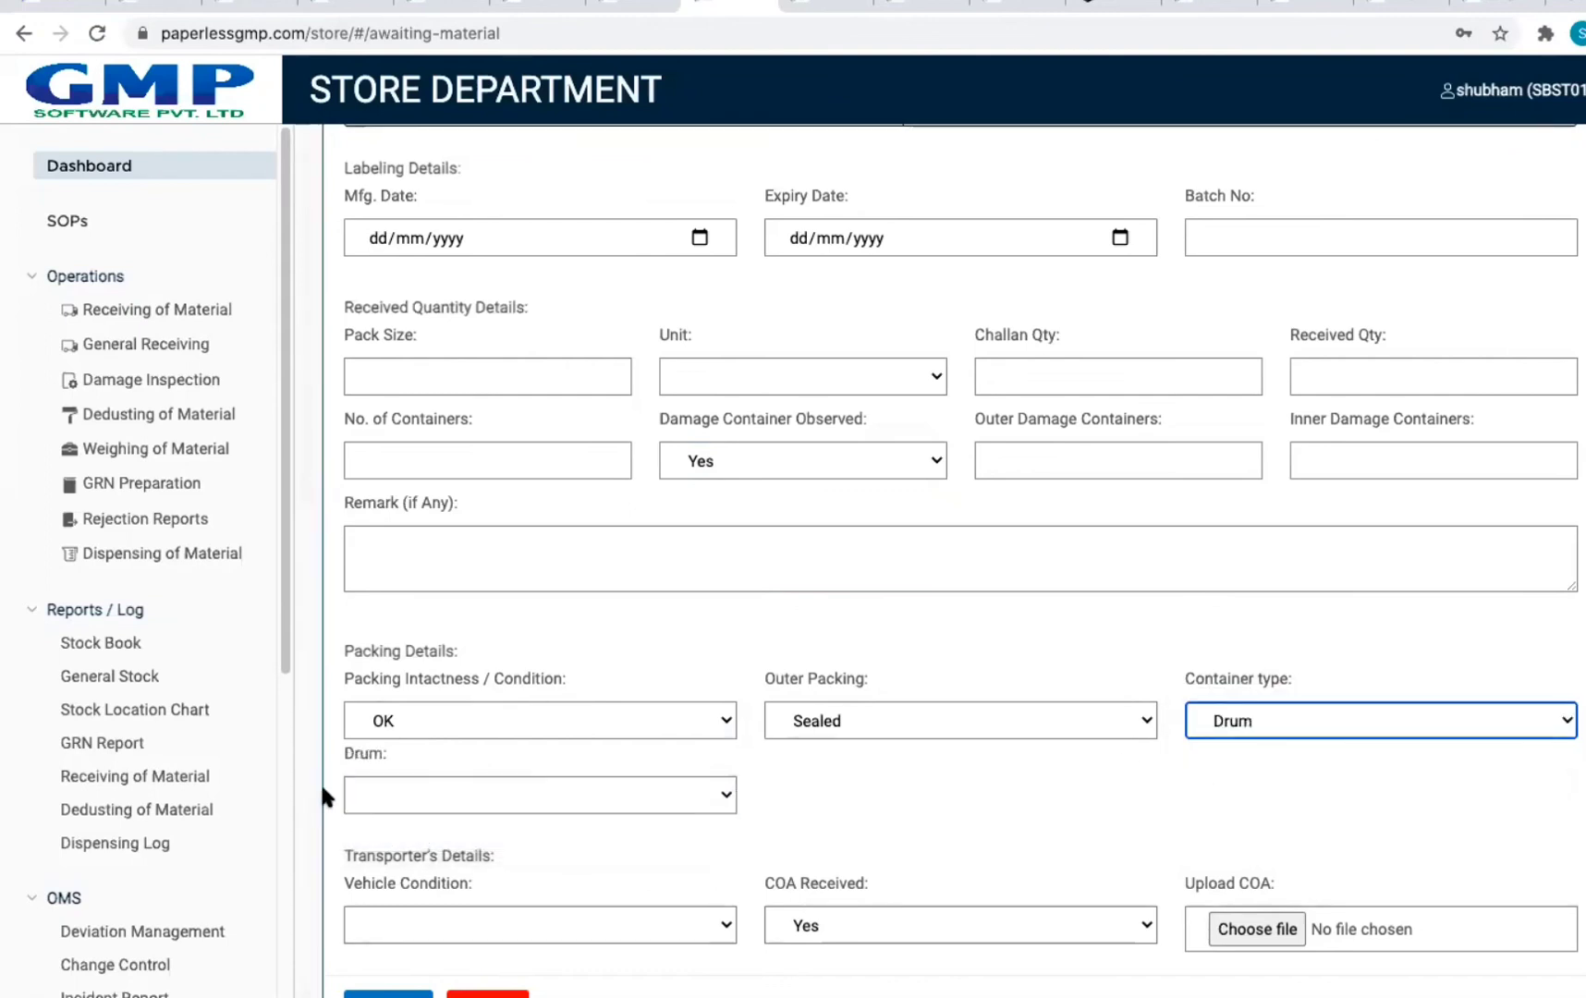
pyautogui.click(547, 794)
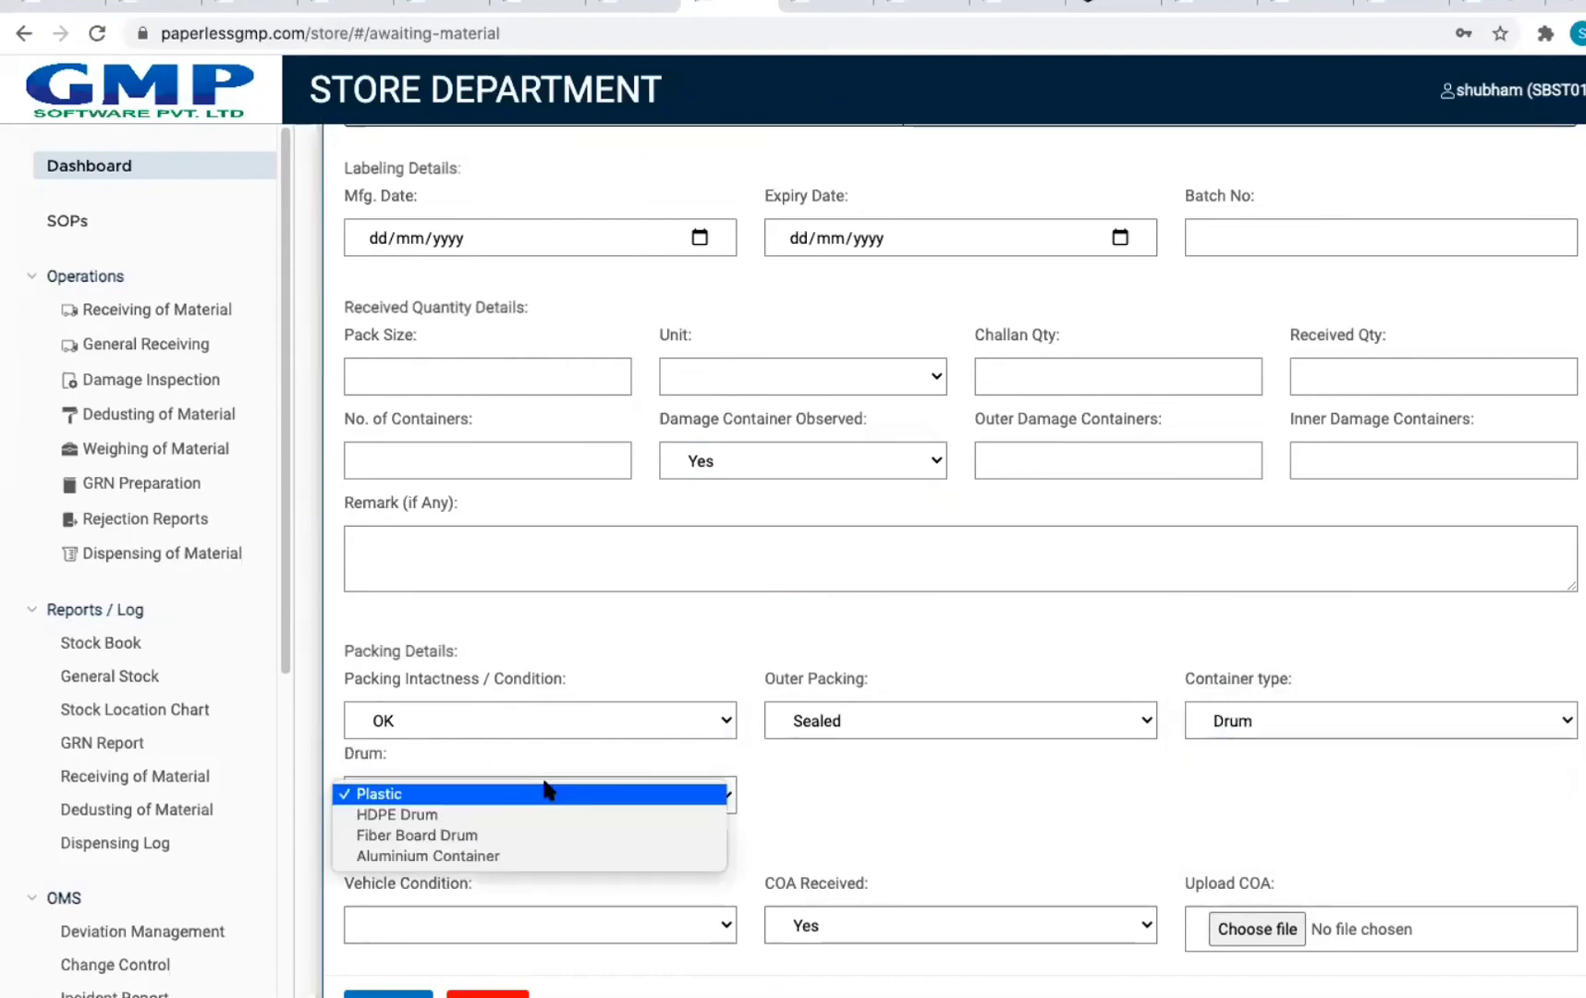
pyautogui.click(952, 767)
pyautogui.scroll(-1, 720, 776)
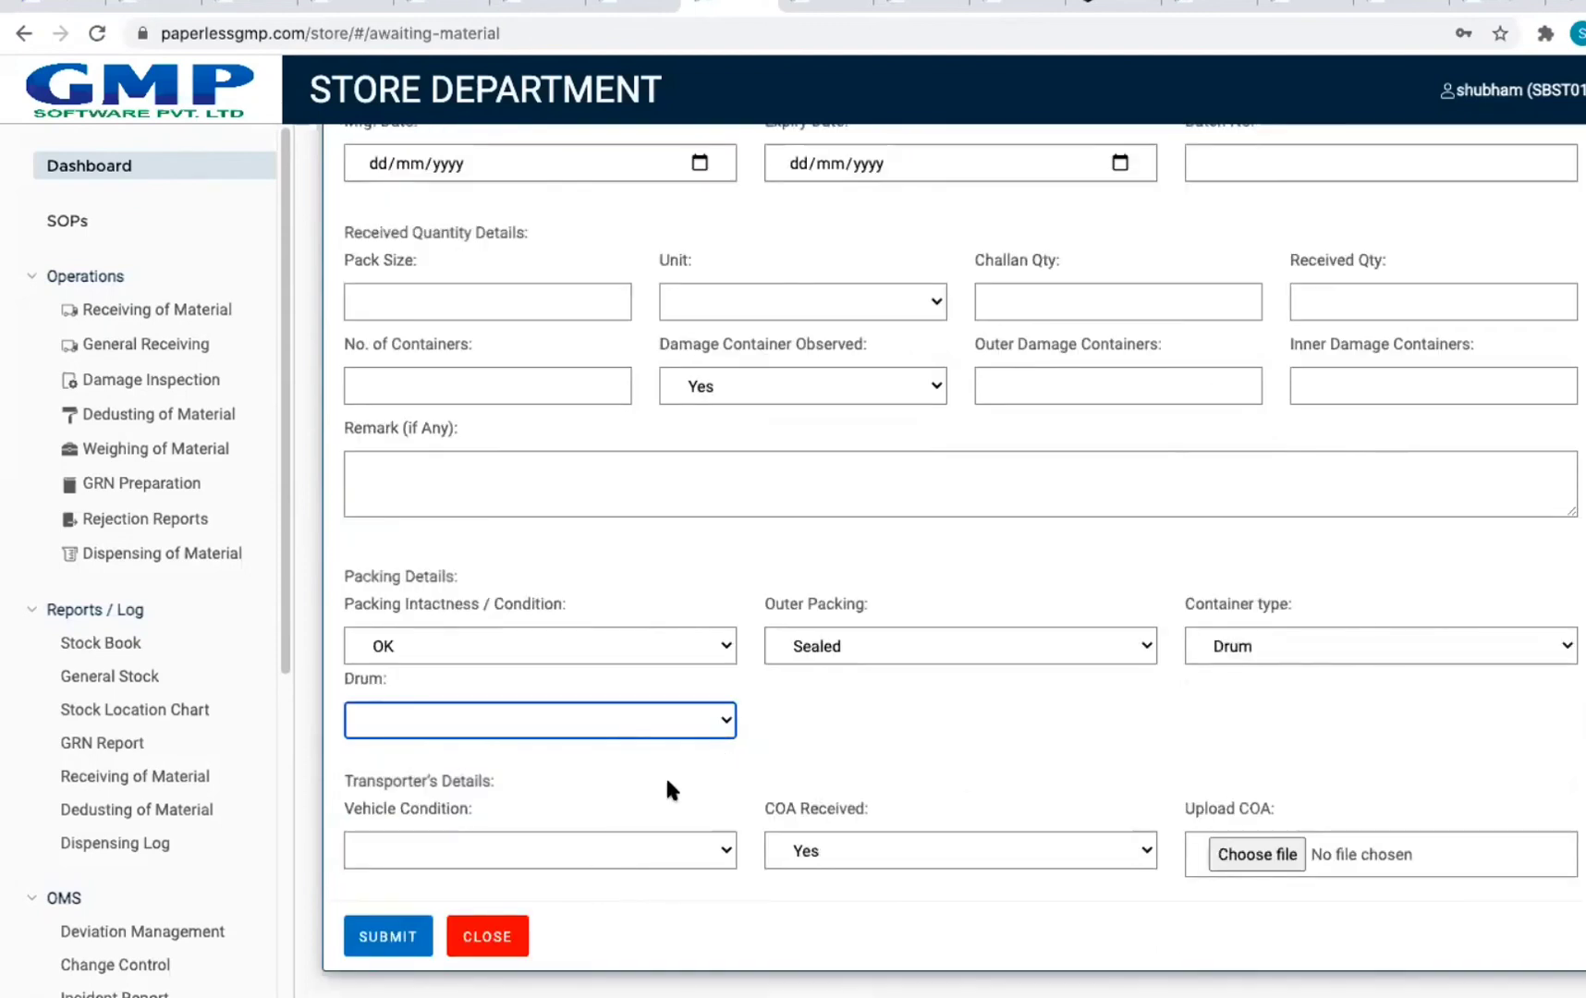
# Step: Leave the vehicle condition unchanged and mark the COA as not received
pyautogui.click(595, 849)
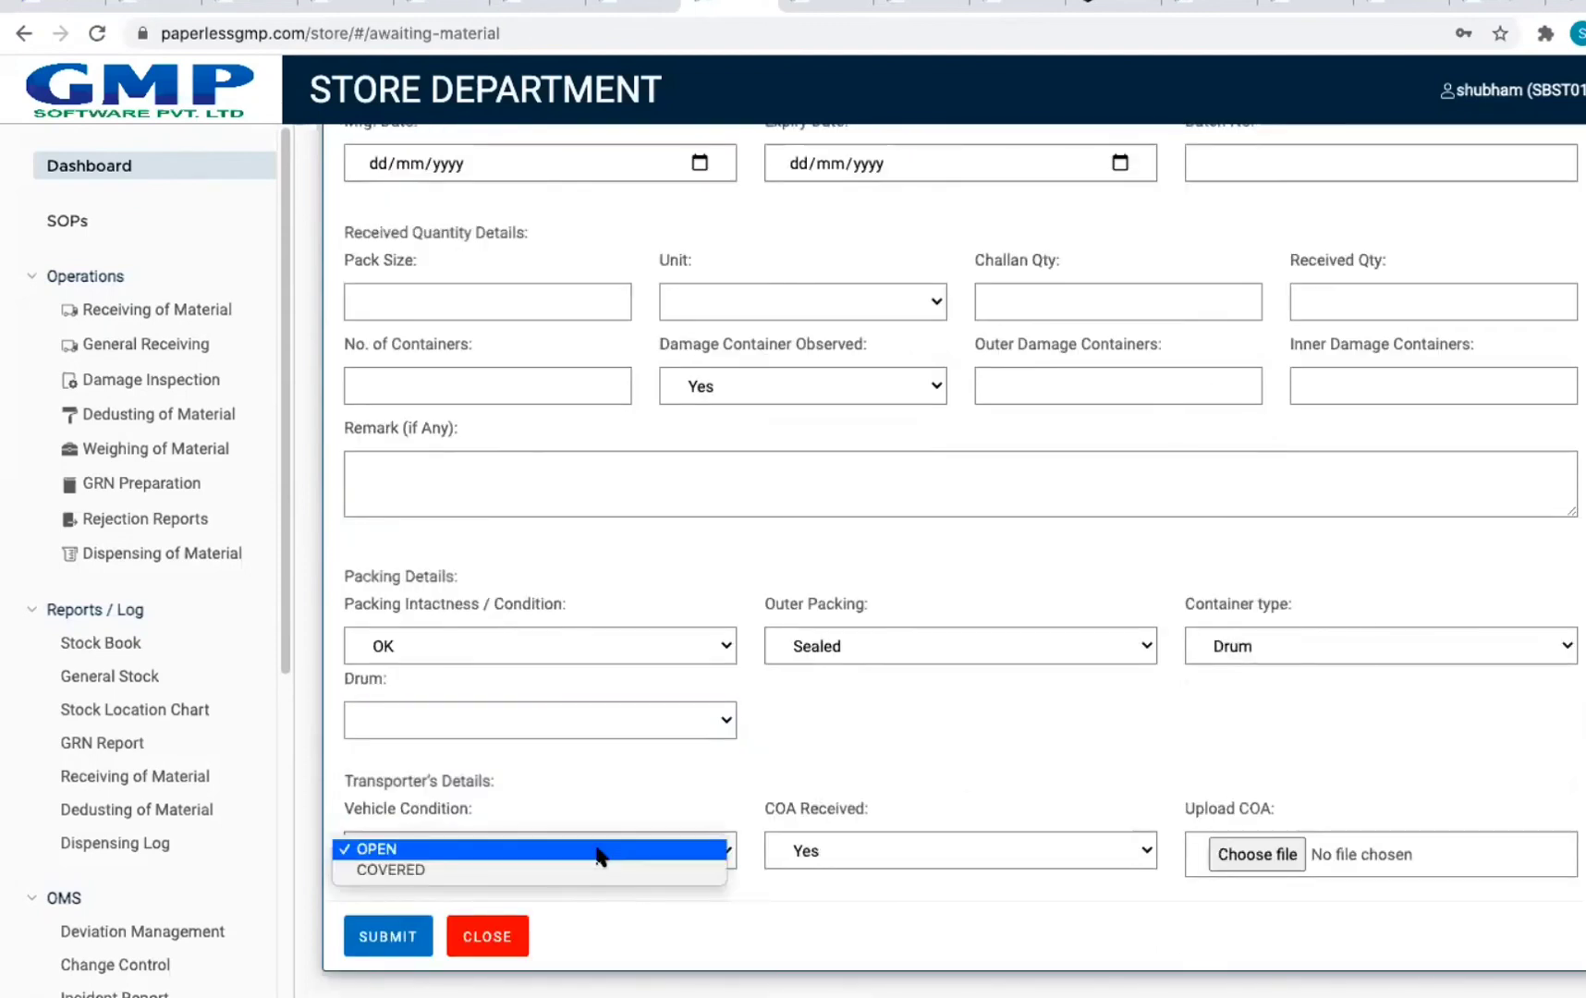
pyautogui.click(922, 837)
pyautogui.click(953, 844)
pyautogui.click(952, 849)
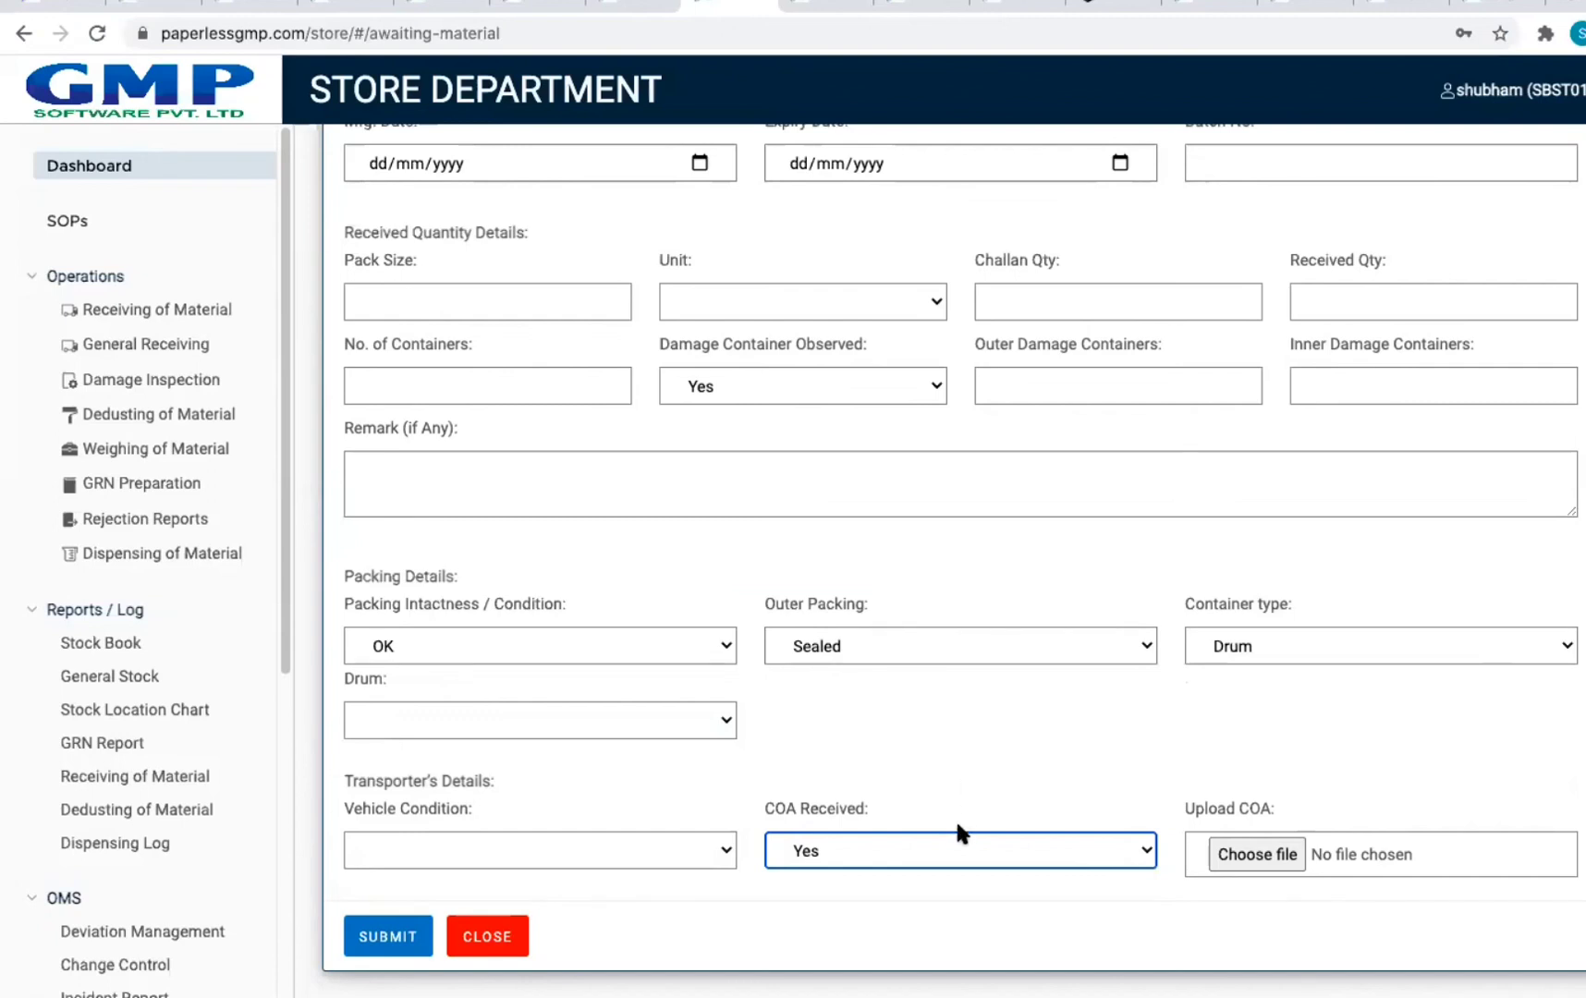
pyautogui.click(961, 847)
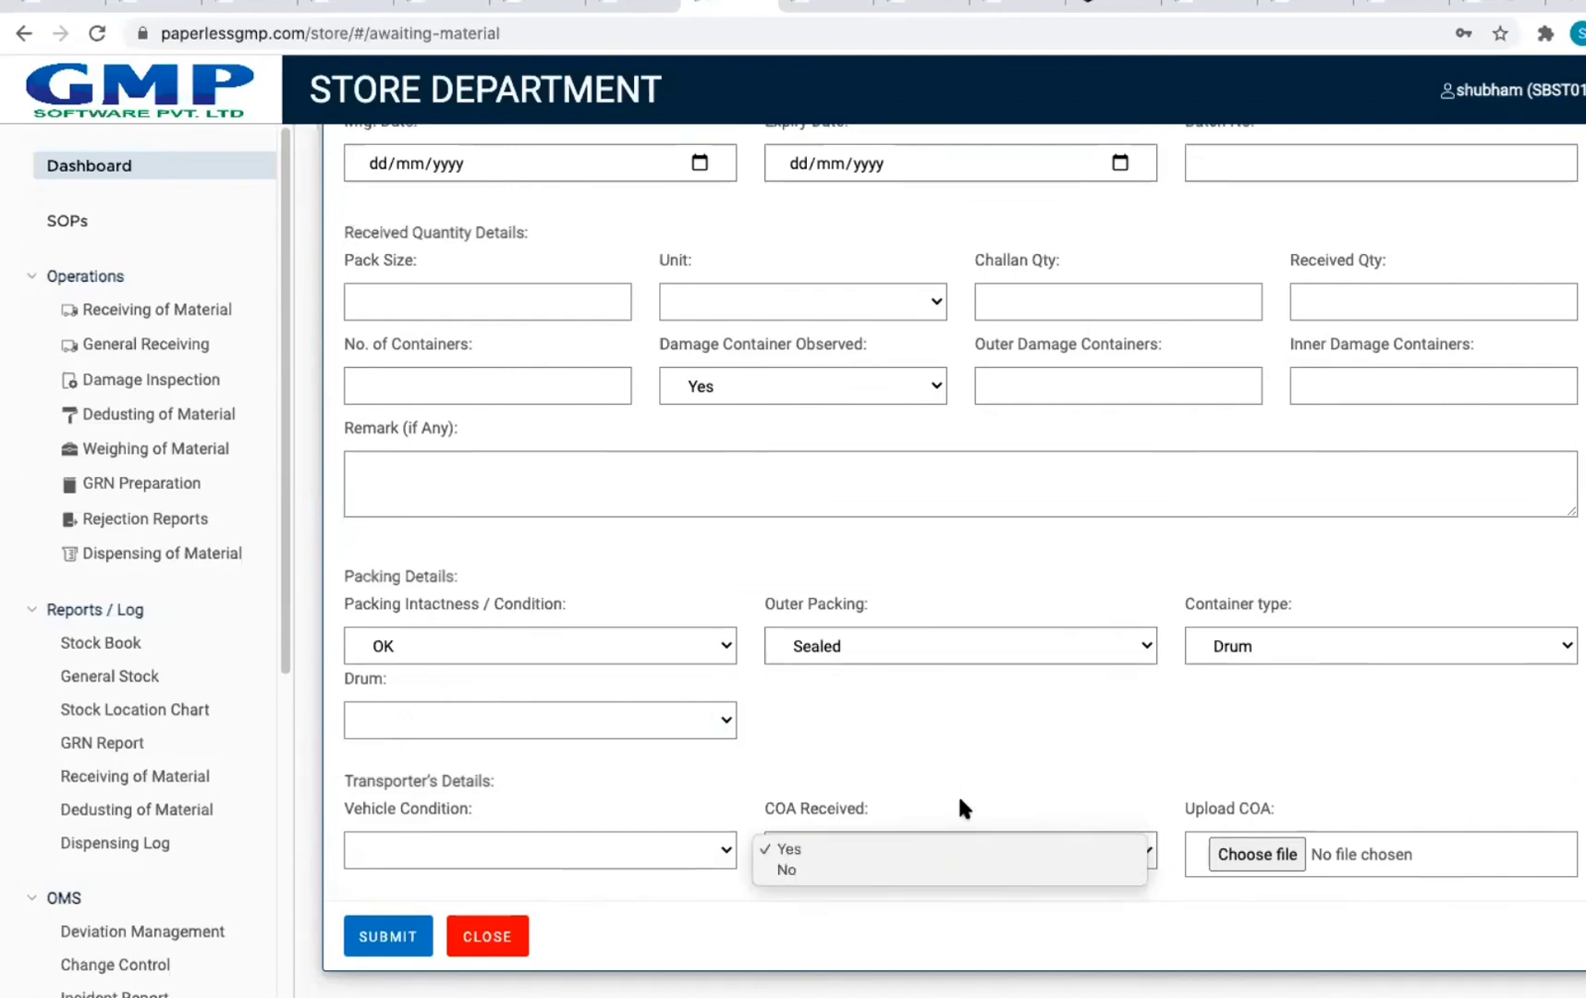
pyautogui.click(936, 830)
pyautogui.click(927, 846)
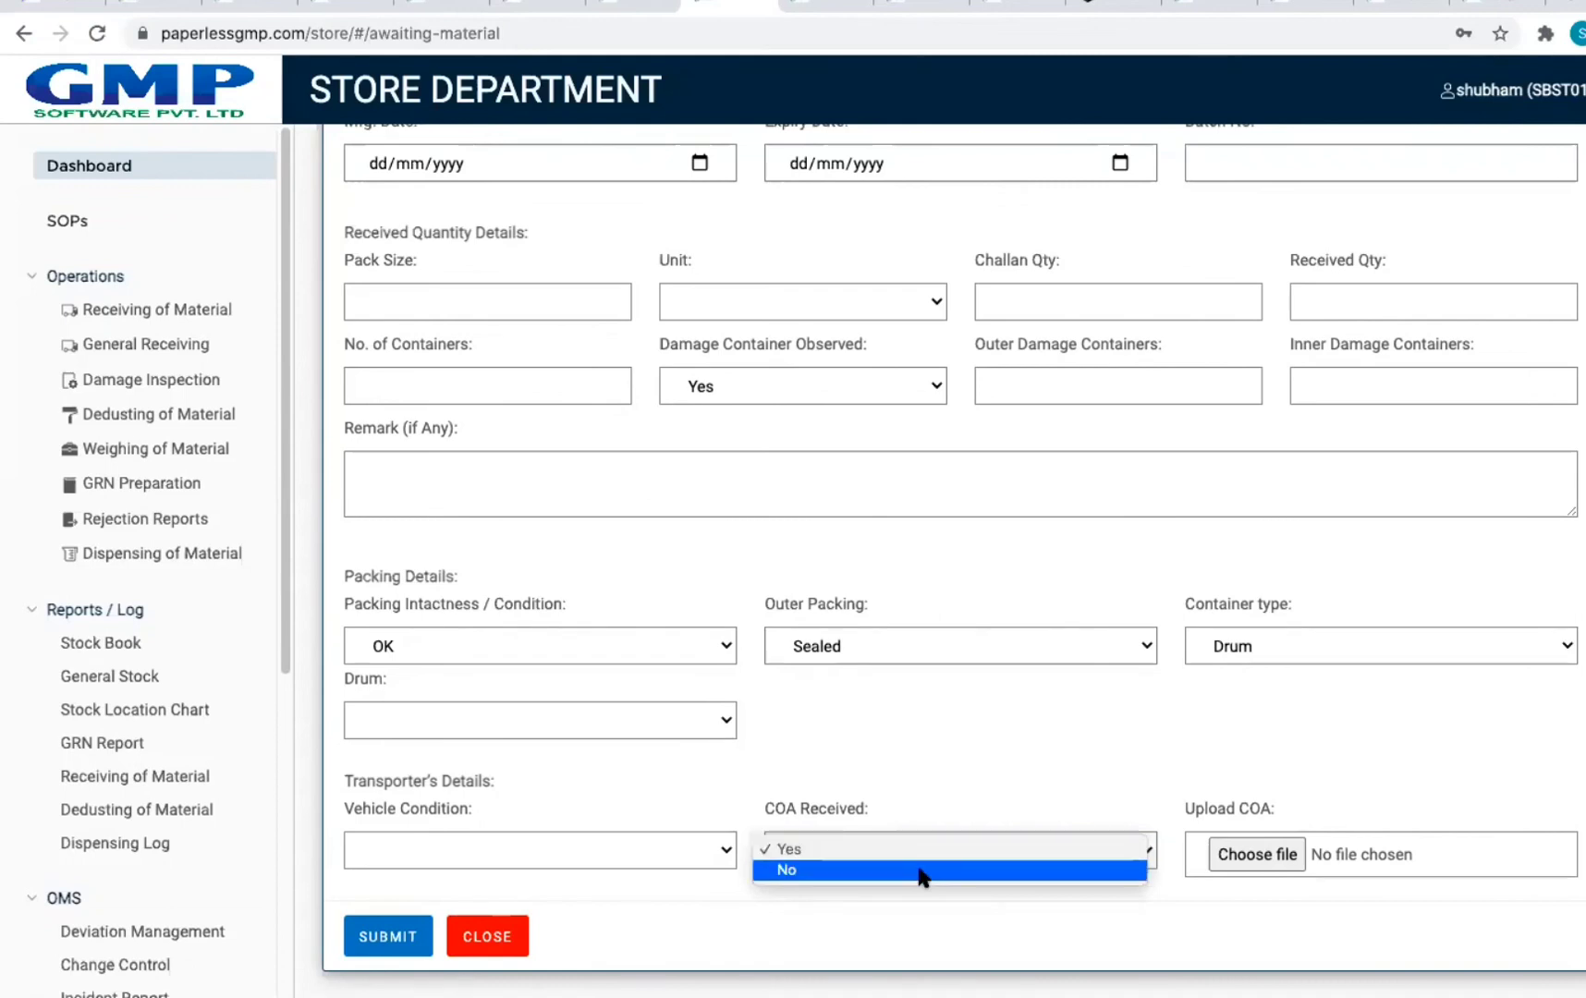
pyautogui.click(919, 872)
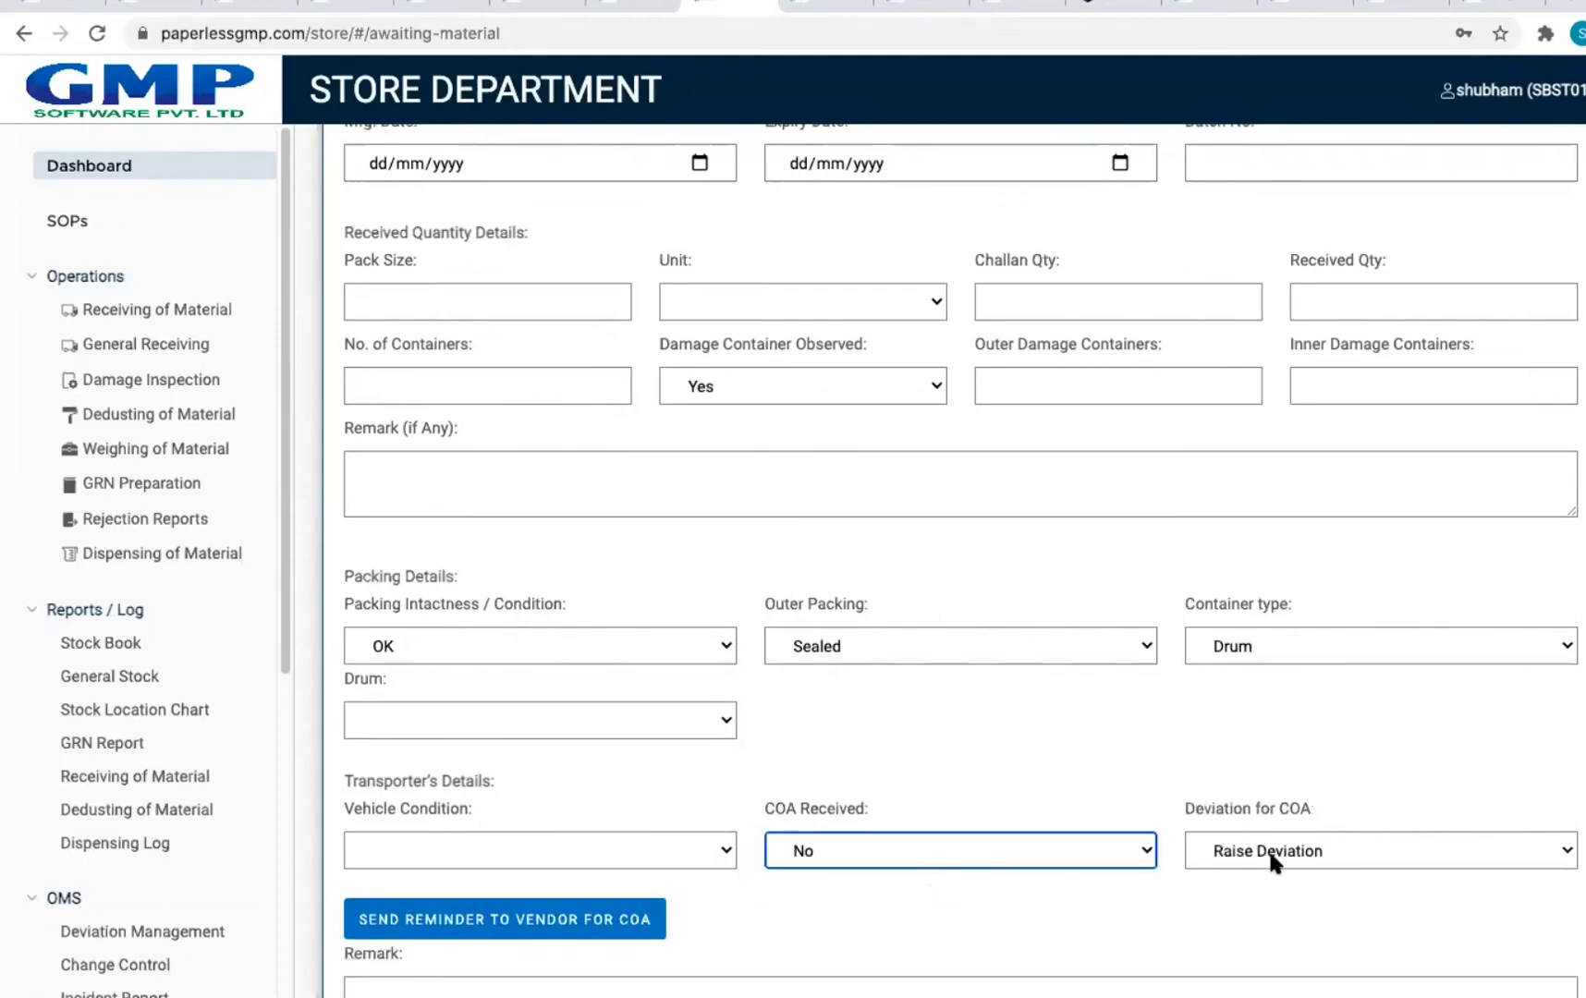
# Step: Keep Raise Deviation for the missing COA, then switch COA Received back to Yes
pyautogui.scroll(-2, 1281, 732)
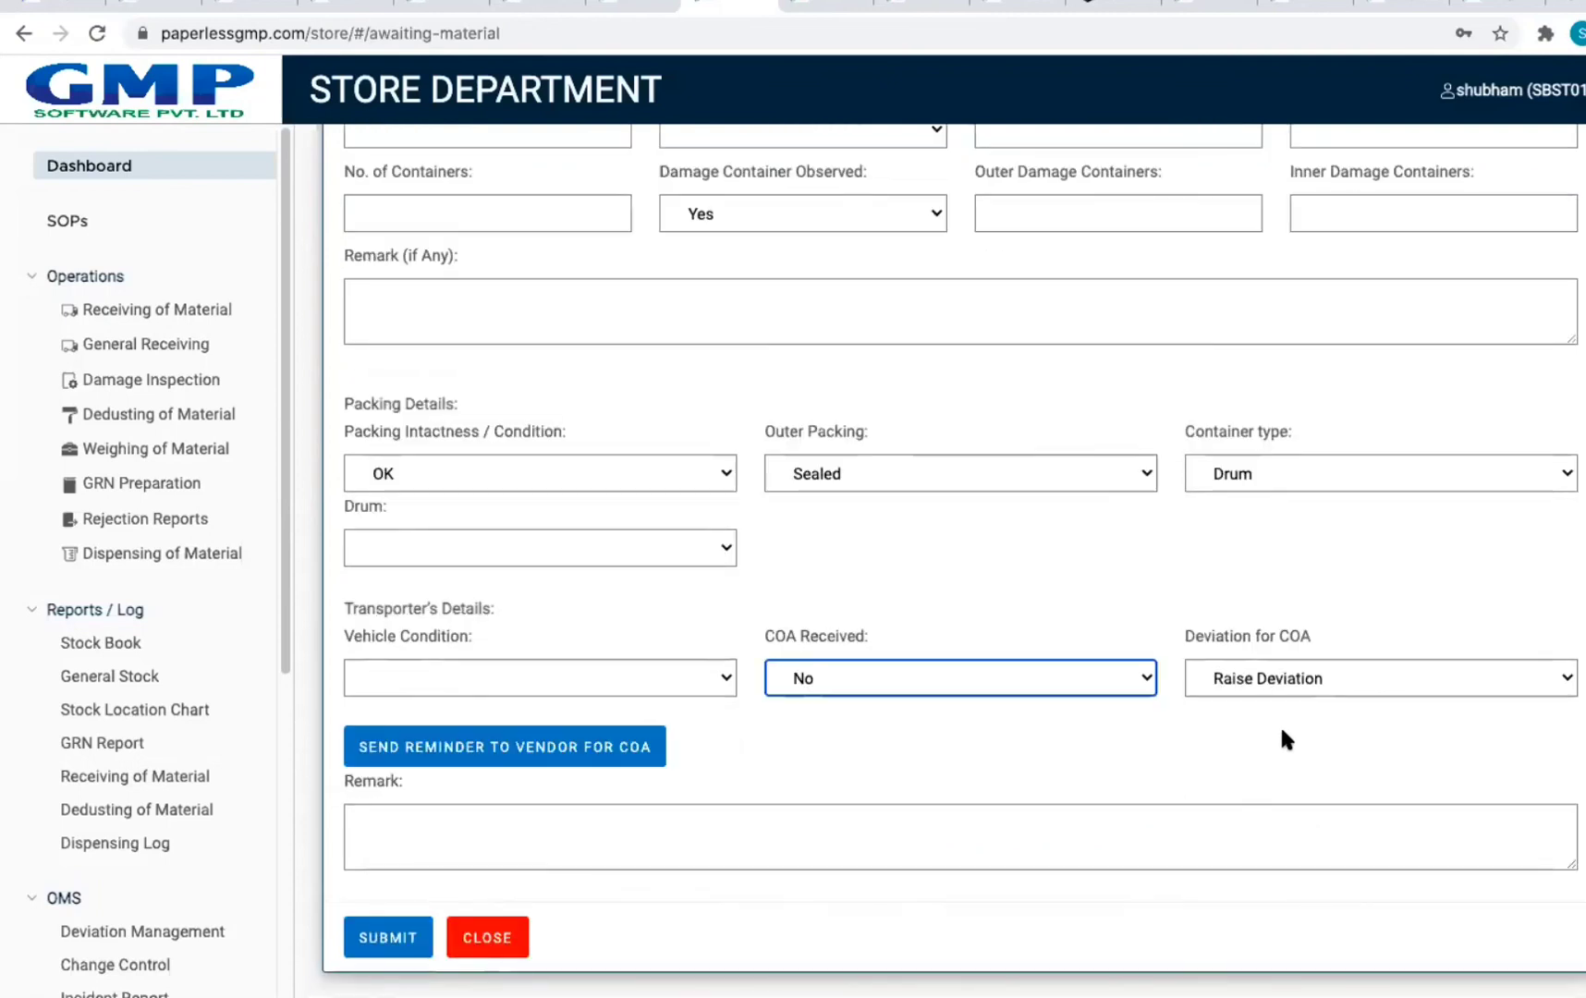
pyautogui.click(1278, 686)
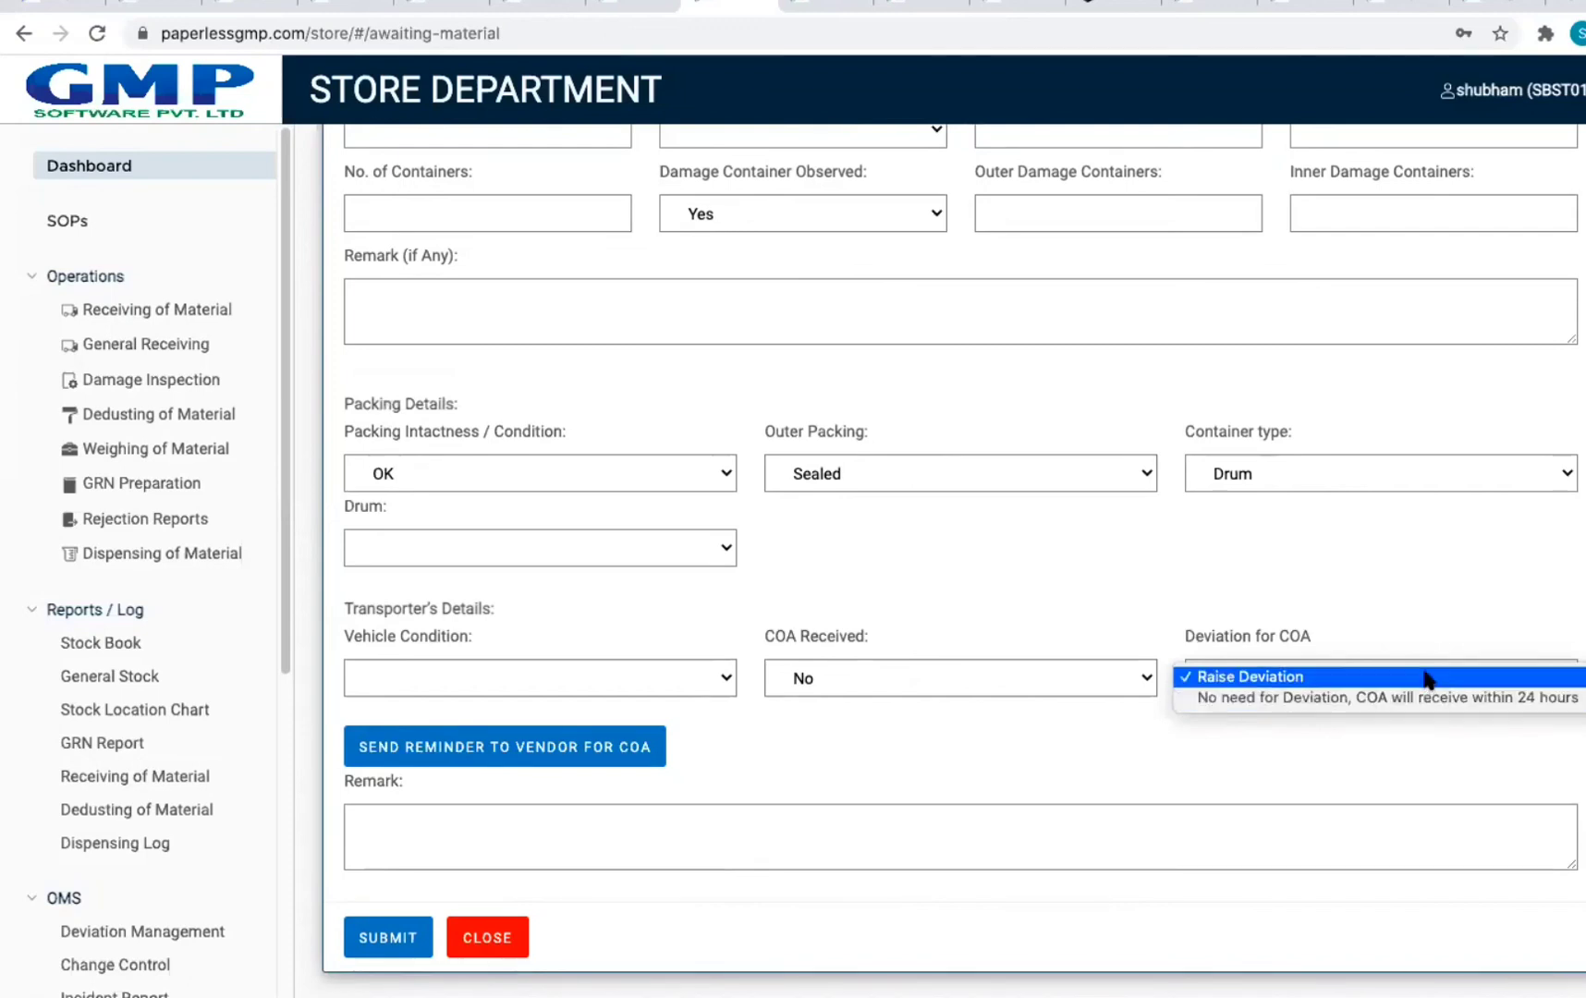
pyautogui.click(1426, 678)
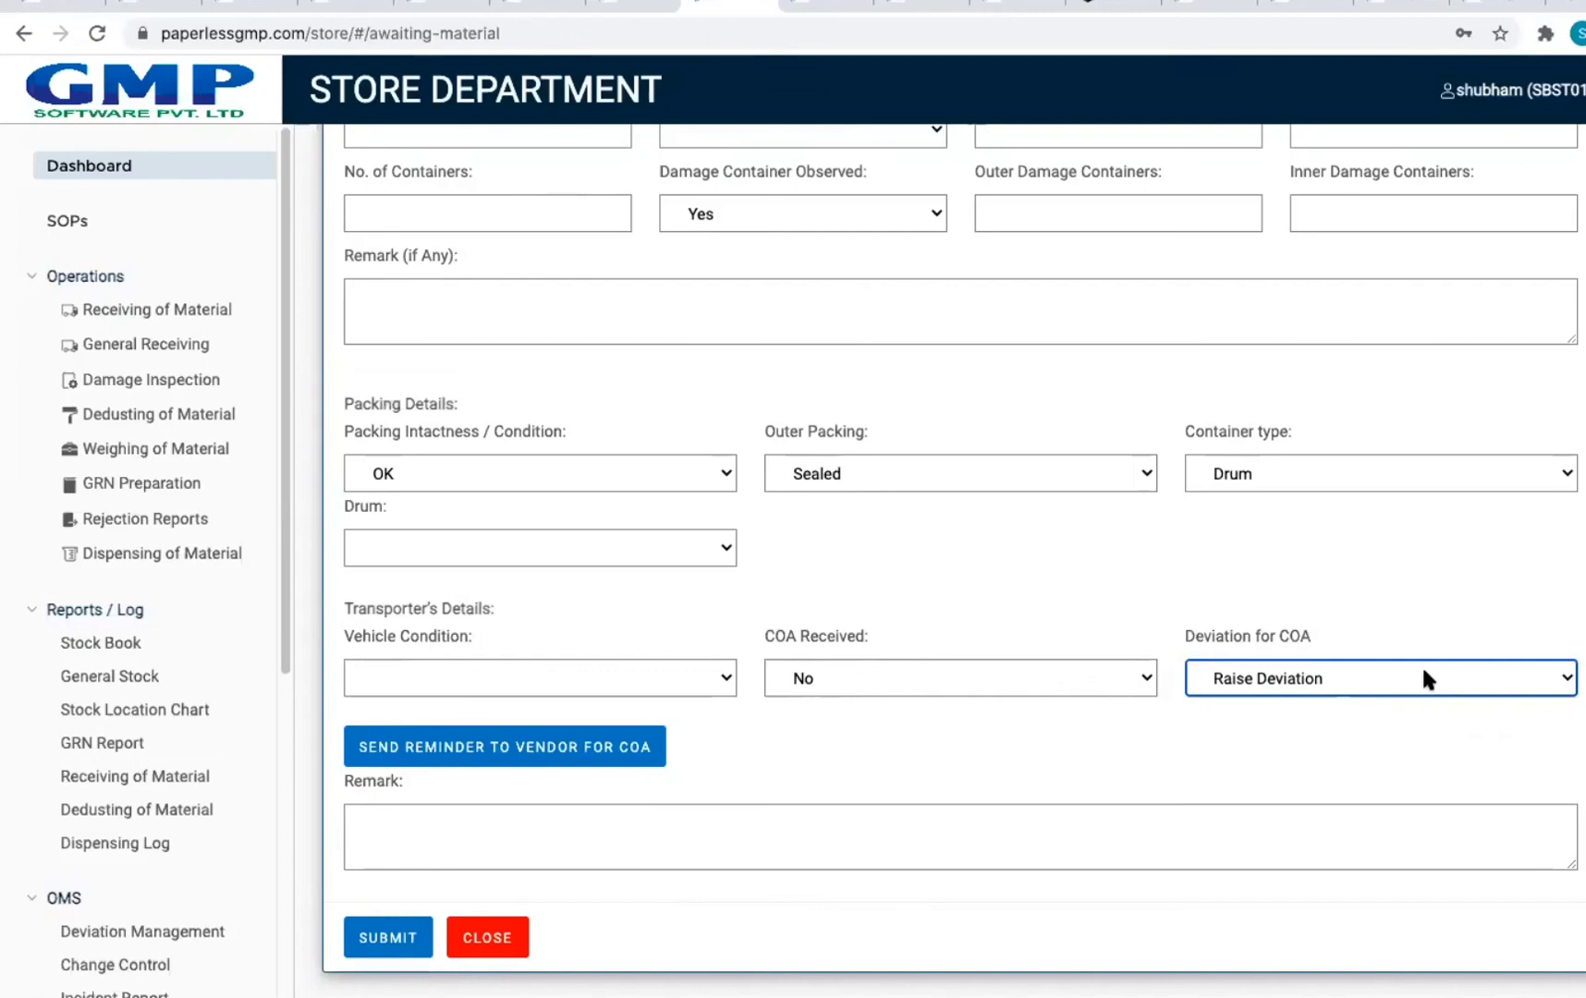
pyautogui.click(911, 669)
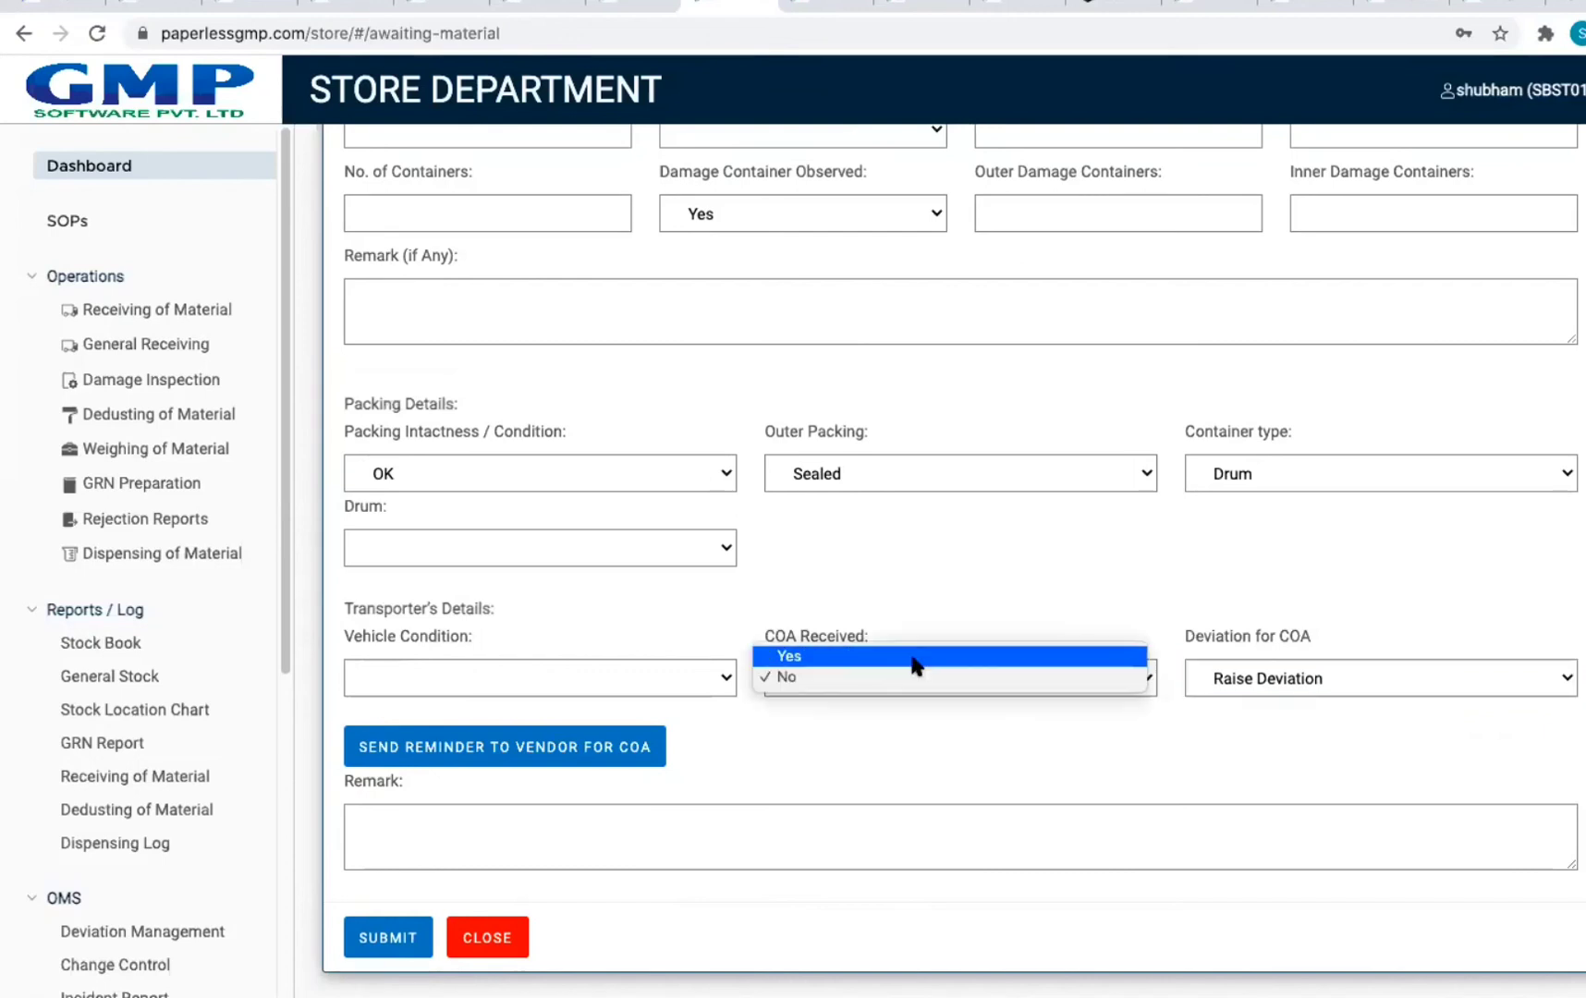
pyautogui.click(913, 658)
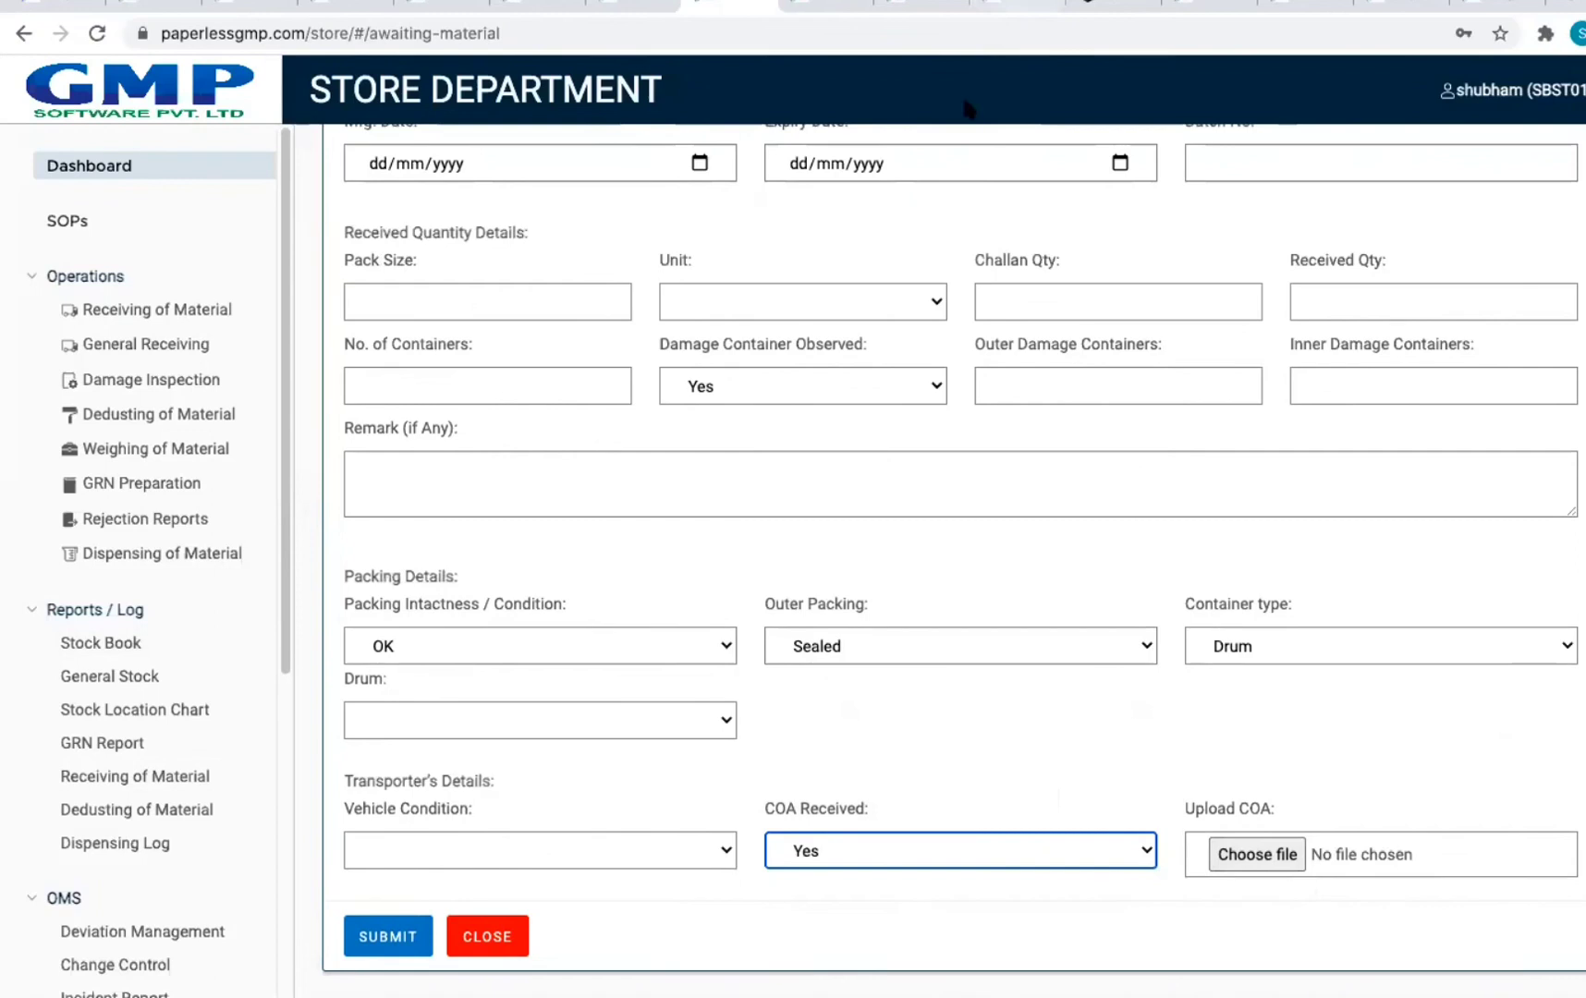
# Step: Visit the General Receiving checklist and Stock Book, then open the pending Clindamycin Phosphate damage inspection list
pyautogui.click(116, 166)
pyautogui.scroll(1, 880, 294)
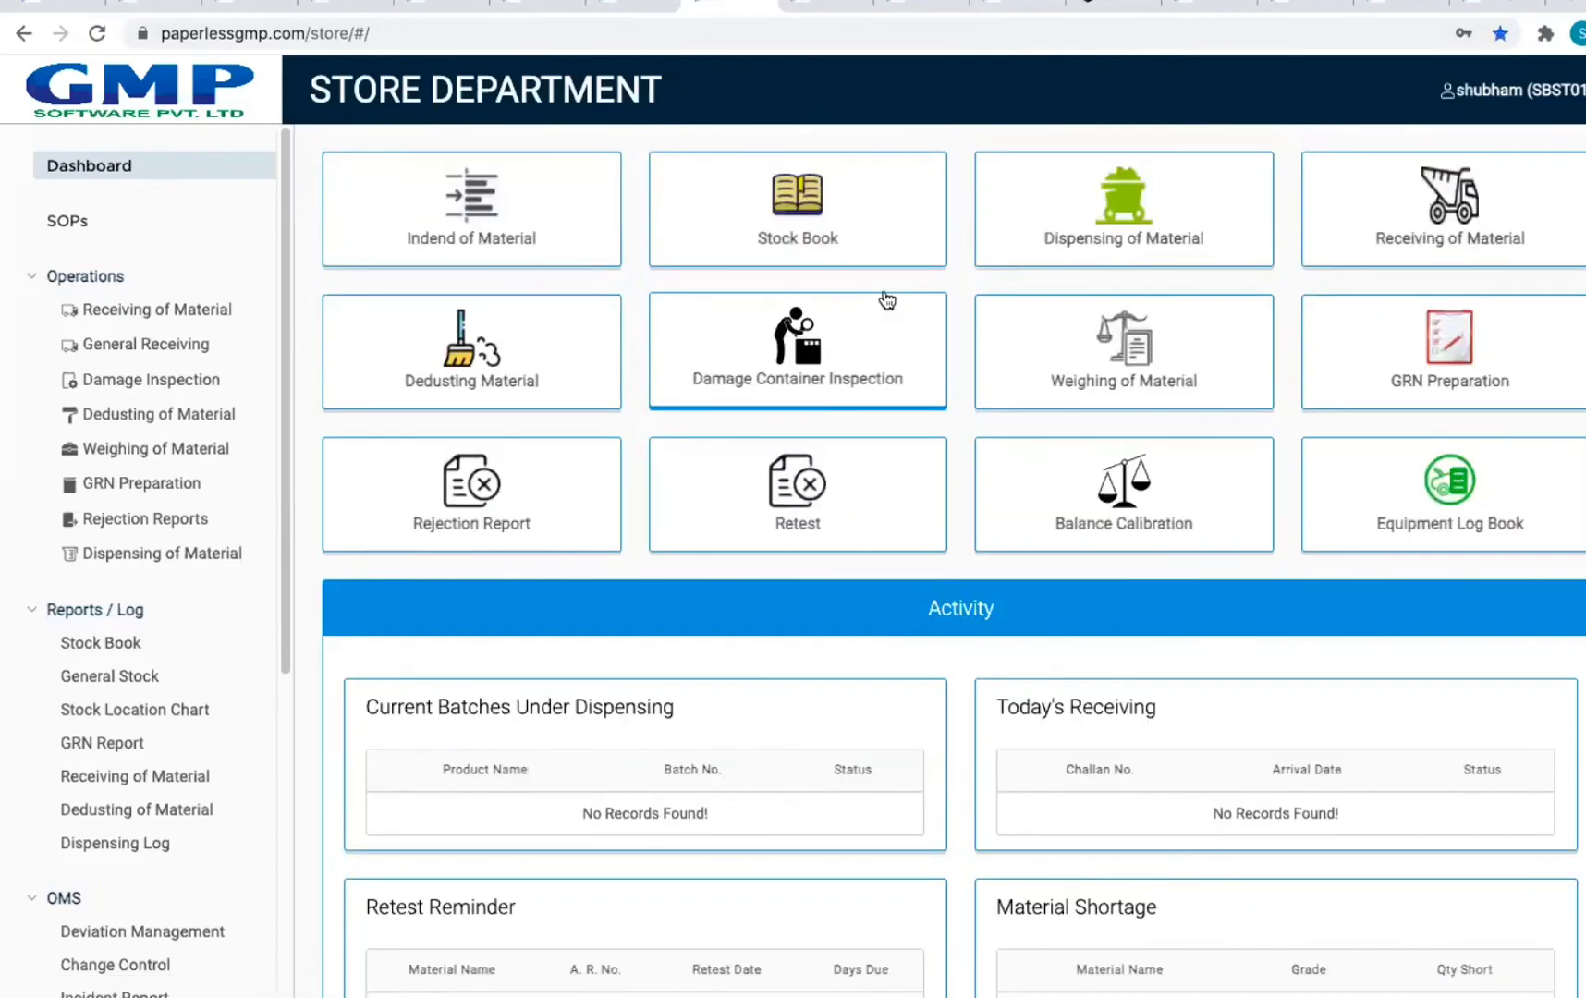
pyautogui.click(151, 346)
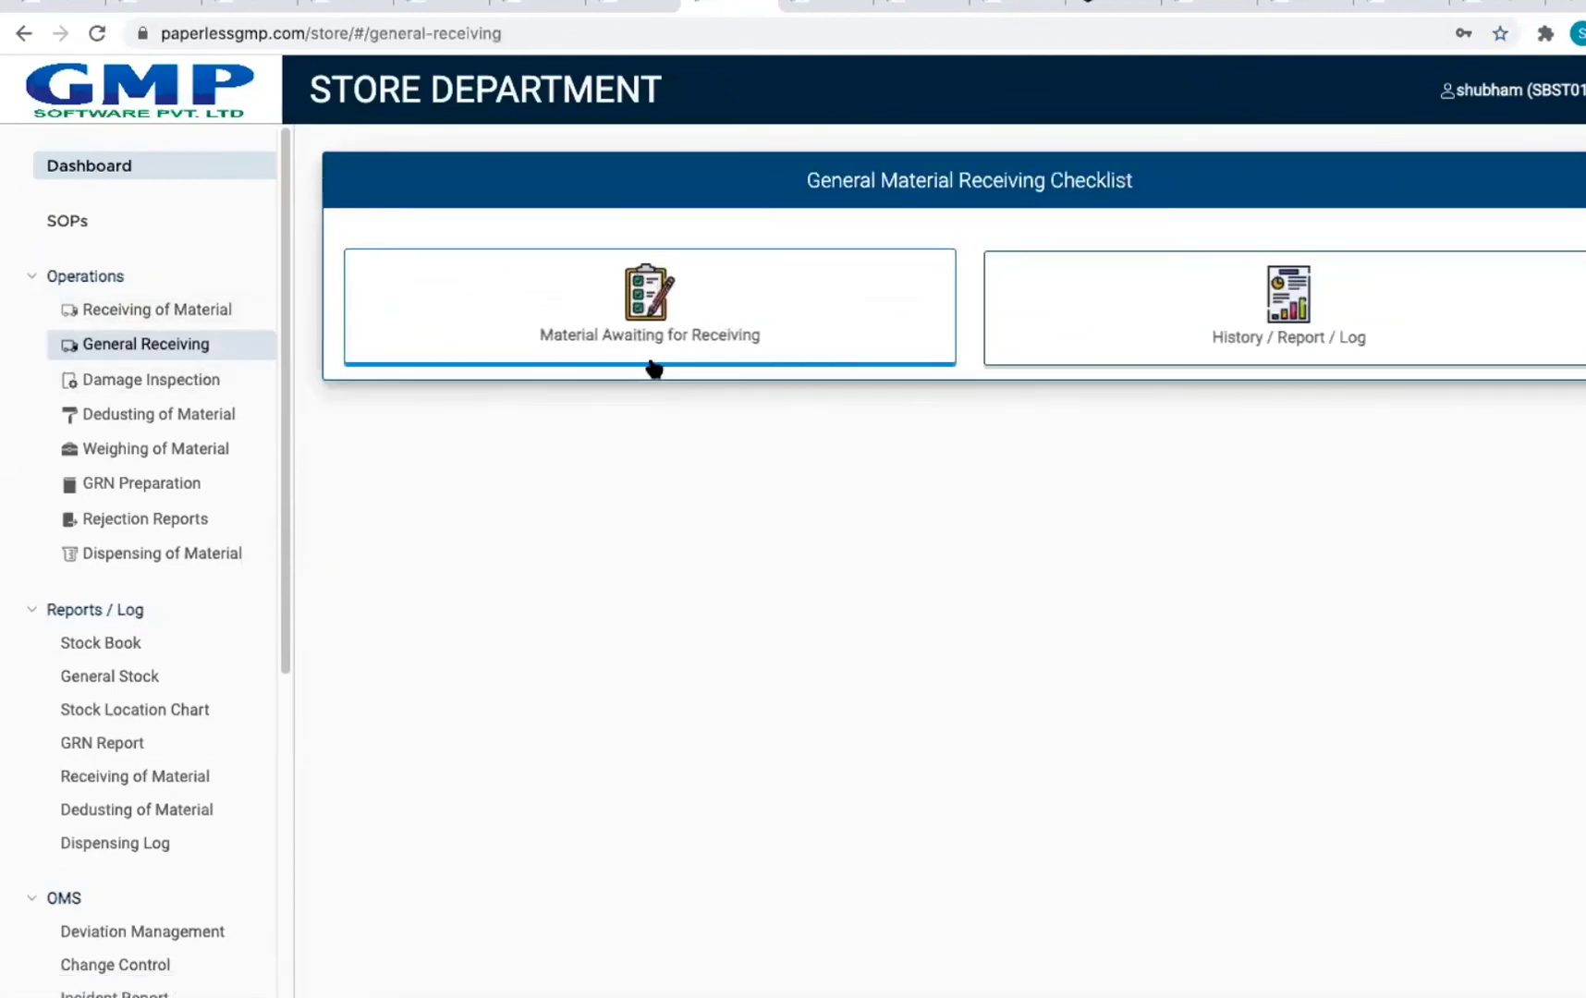
pyautogui.click(237, 392)
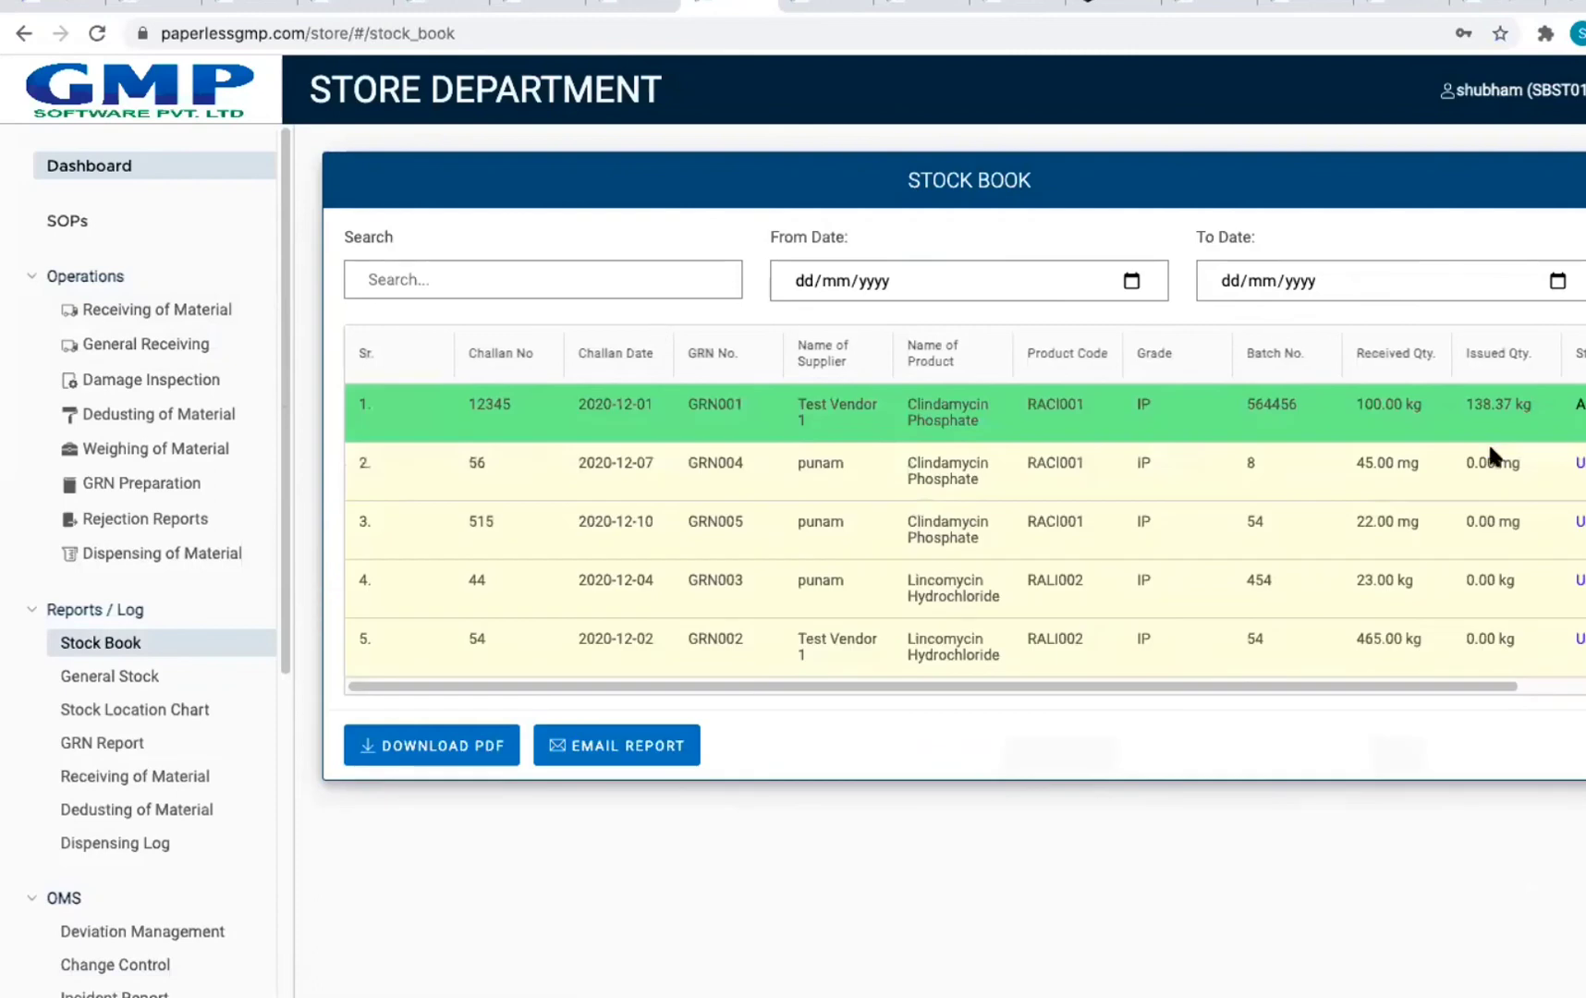
pyautogui.click(23, 37)
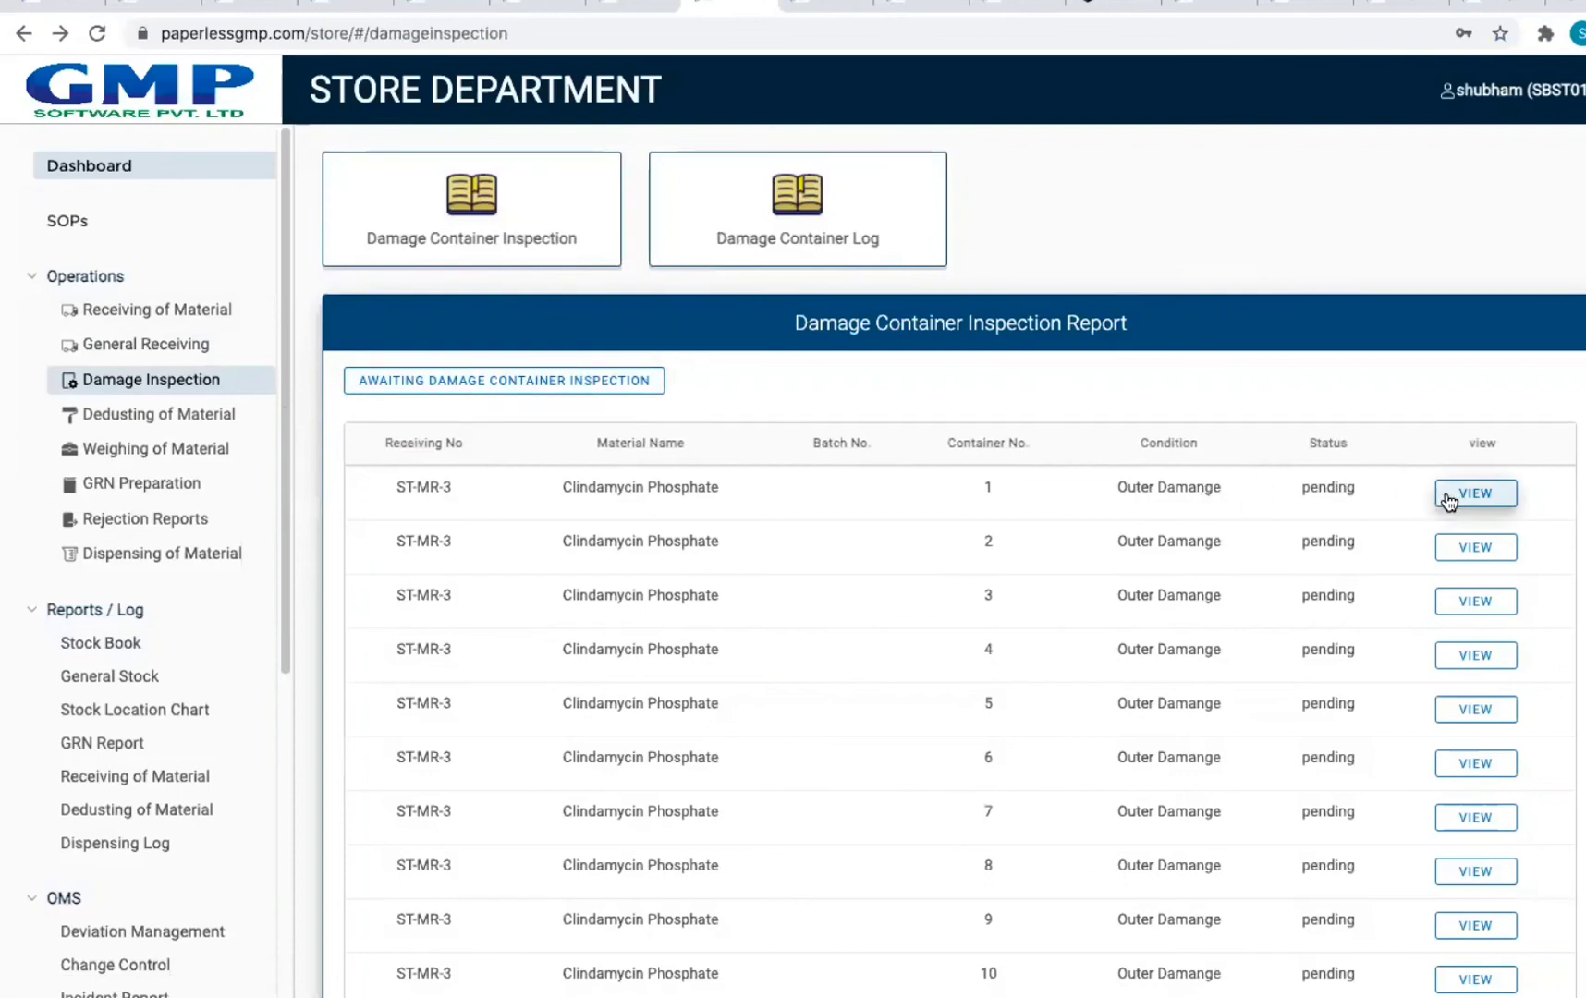
pyautogui.click(517, 378)
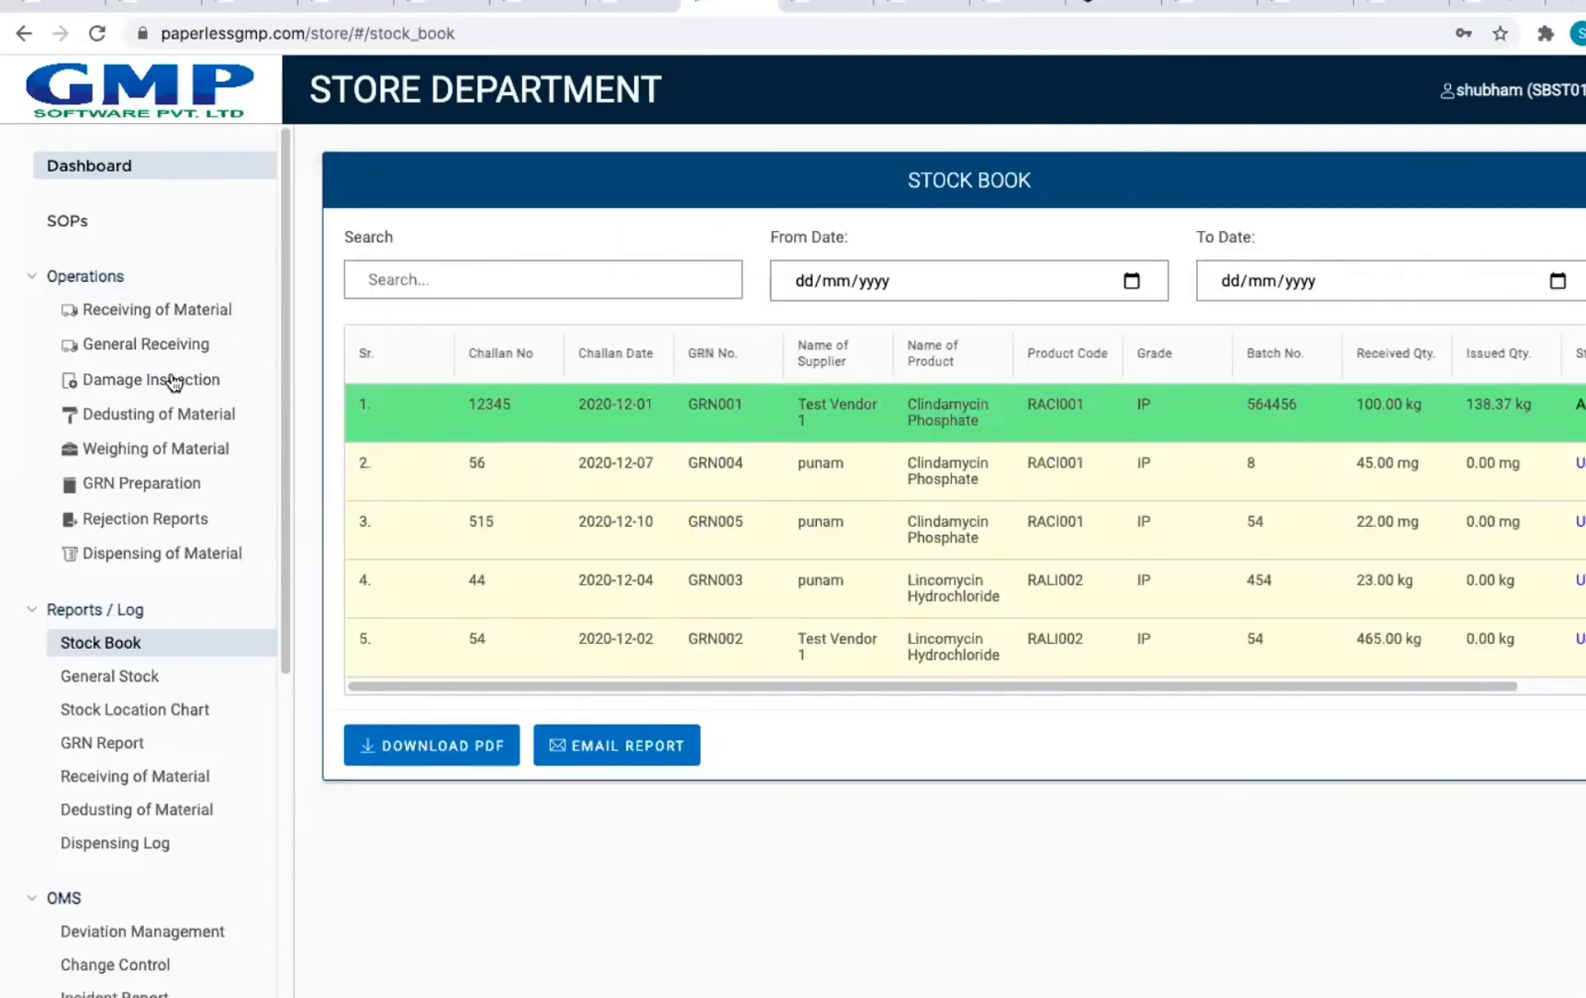
pyautogui.click(118, 381)
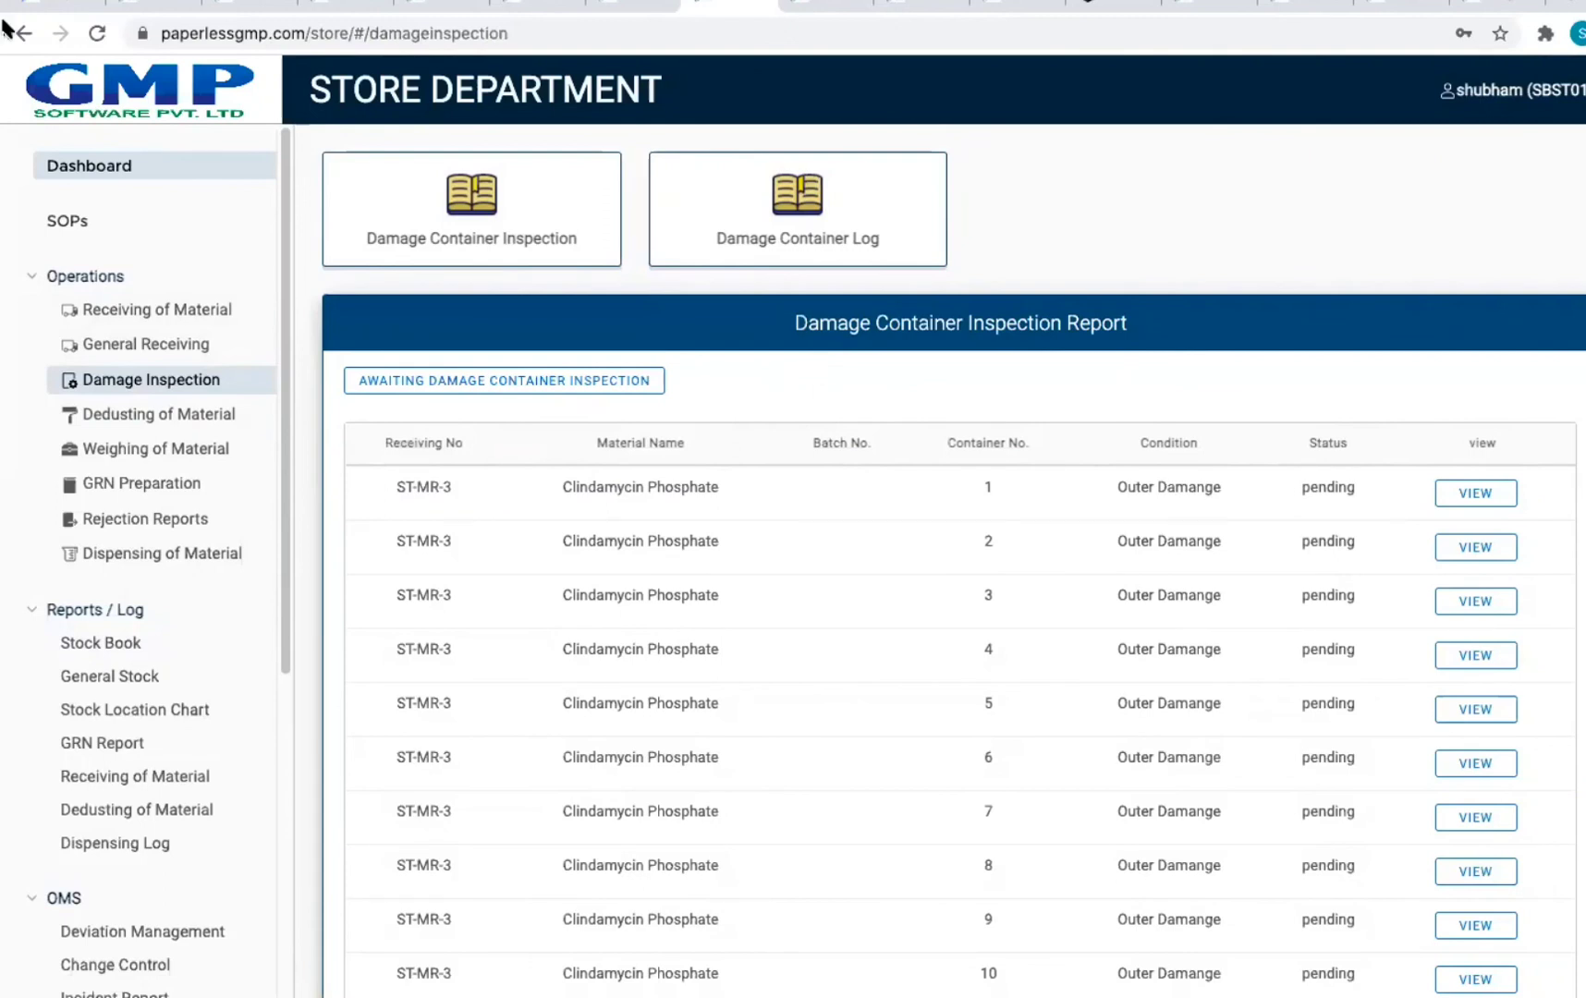
# Step: Browse materials awaiting weighing and the new GRN preparation form
pyautogui.click(107, 449)
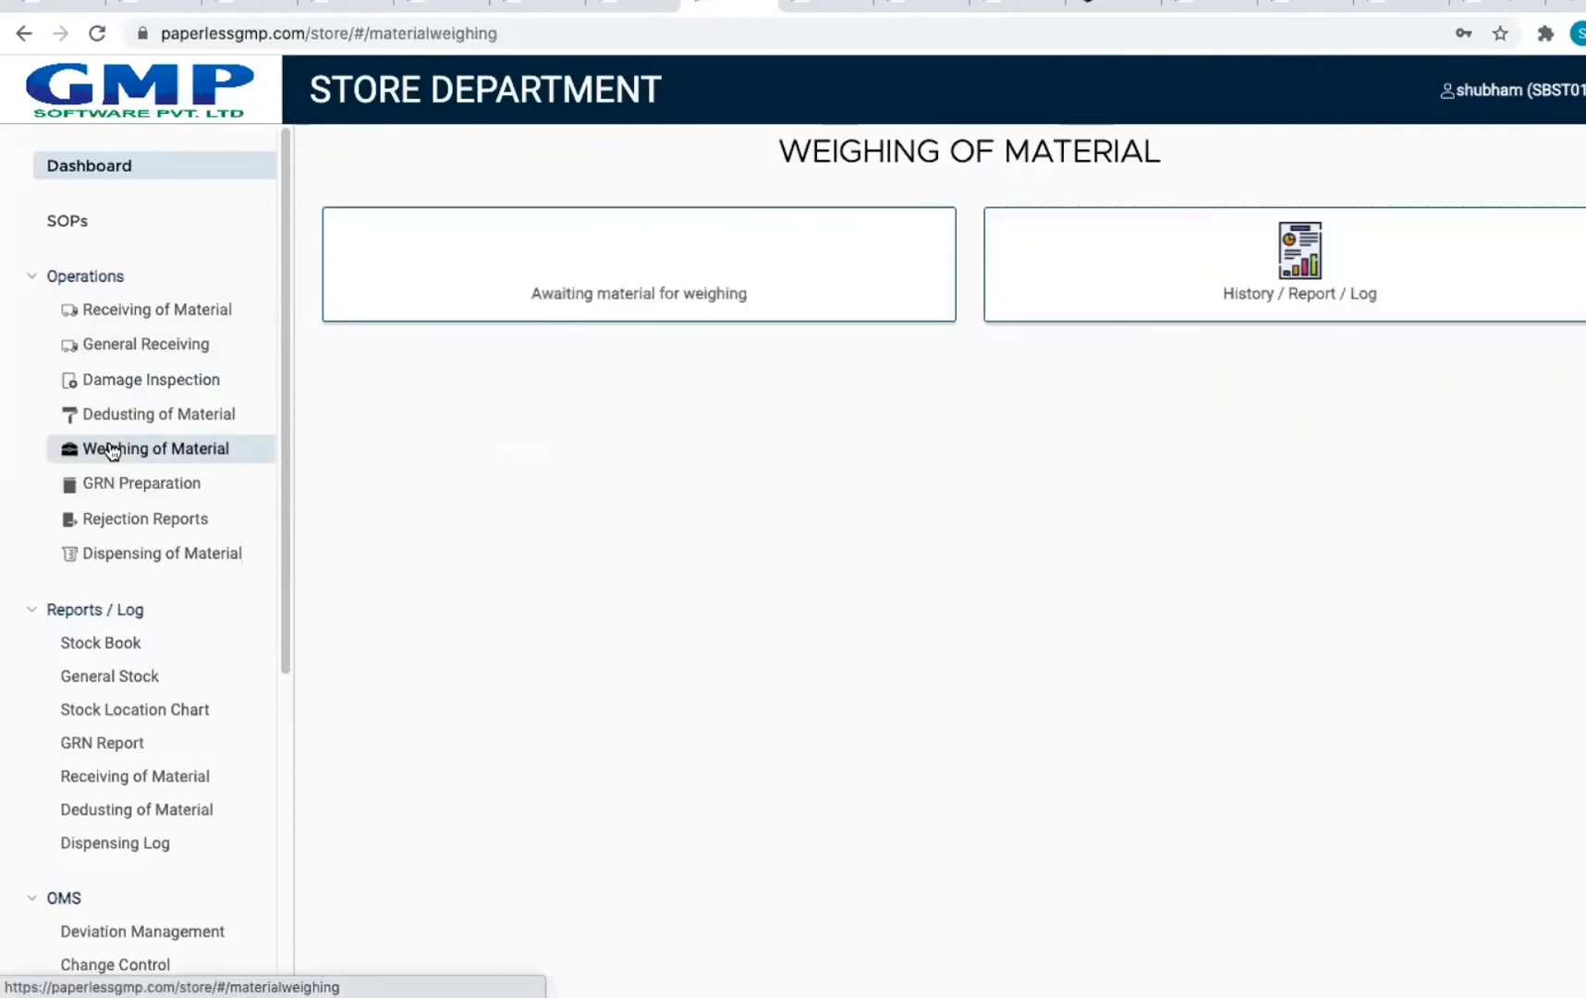
pyautogui.click(644, 317)
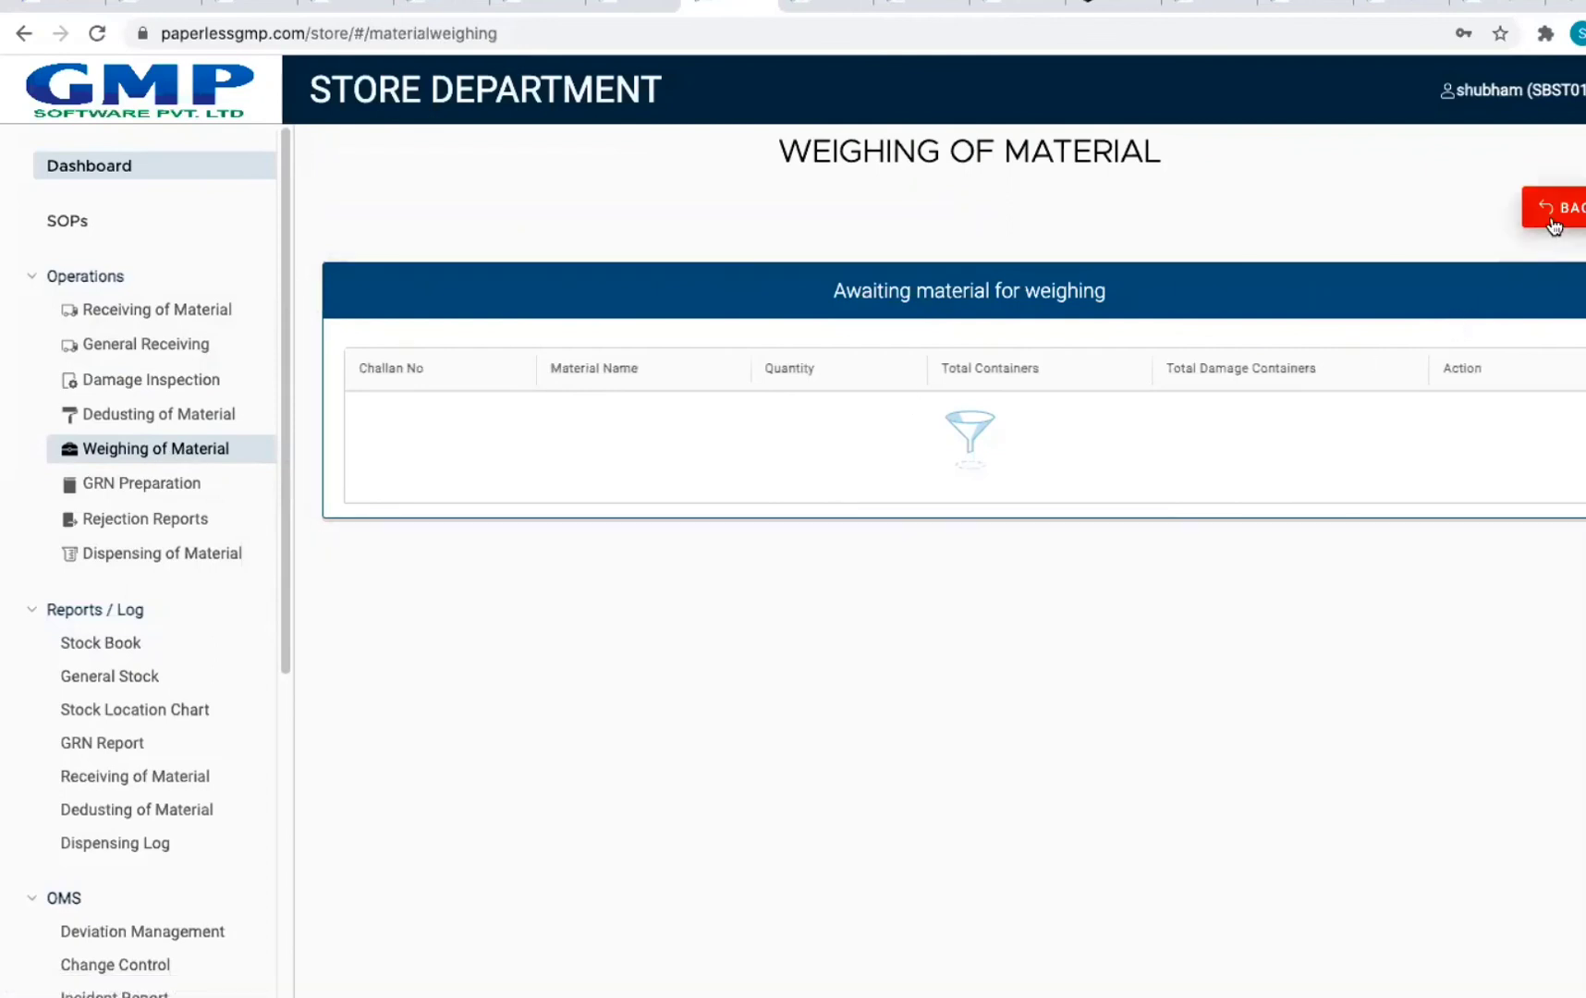
pyautogui.click(185, 495)
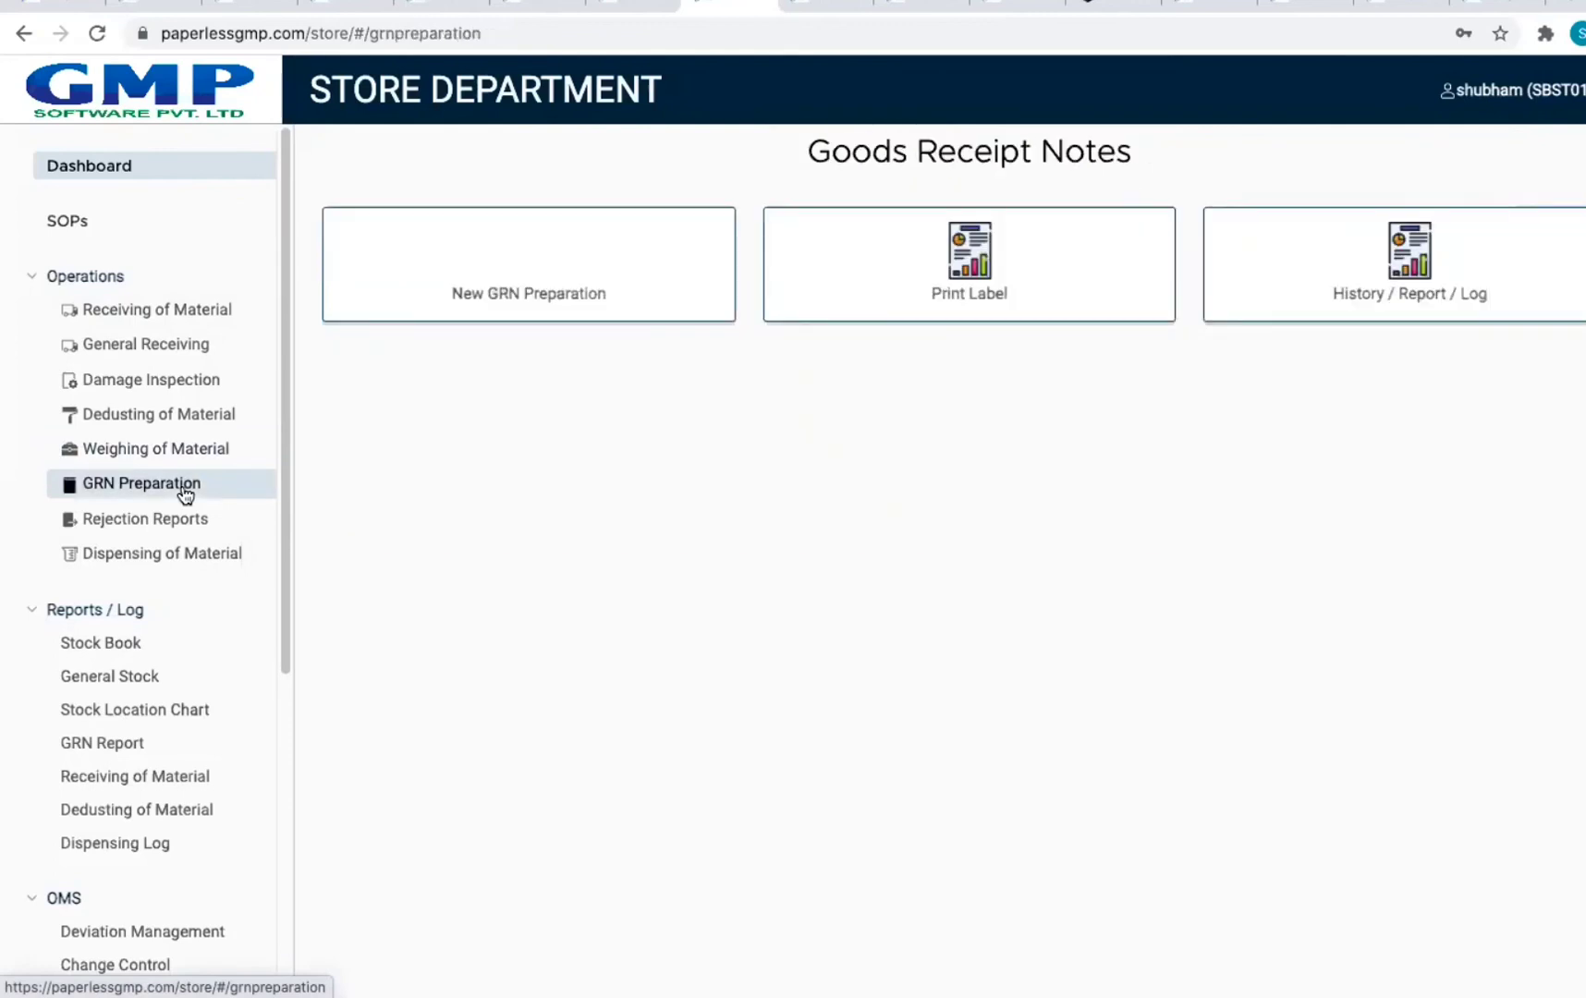
pyautogui.click(515, 305)
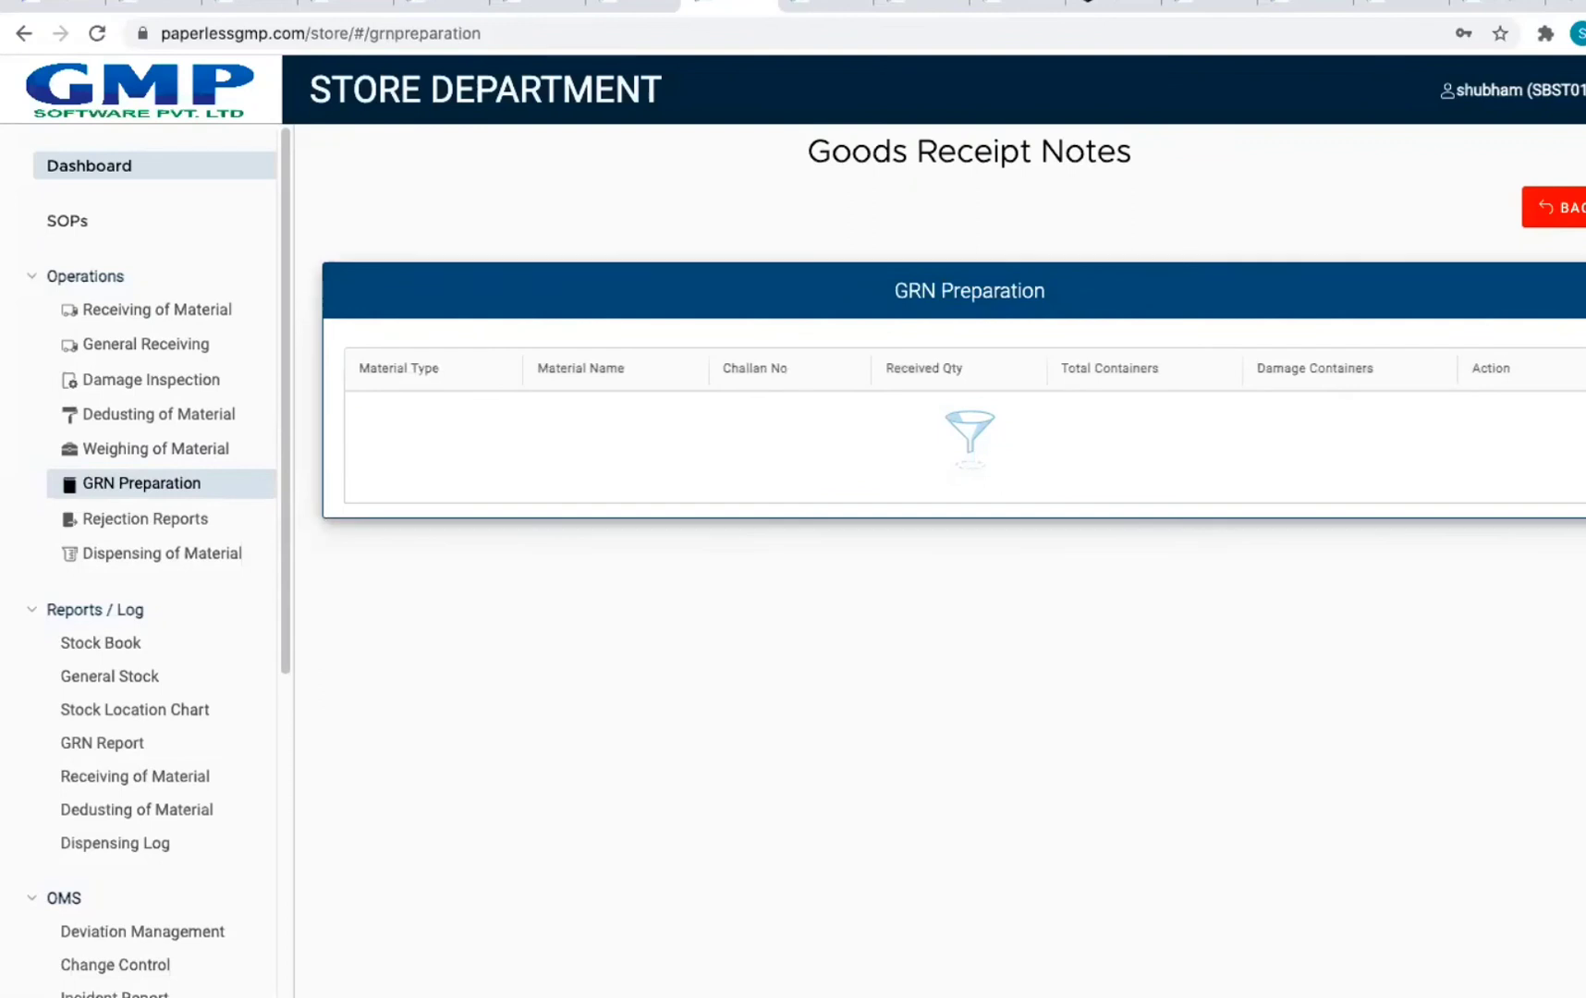
# Step: From the GRN History / Report / Log, view GRN001 and download its PDF
pyautogui.click(1566, 222)
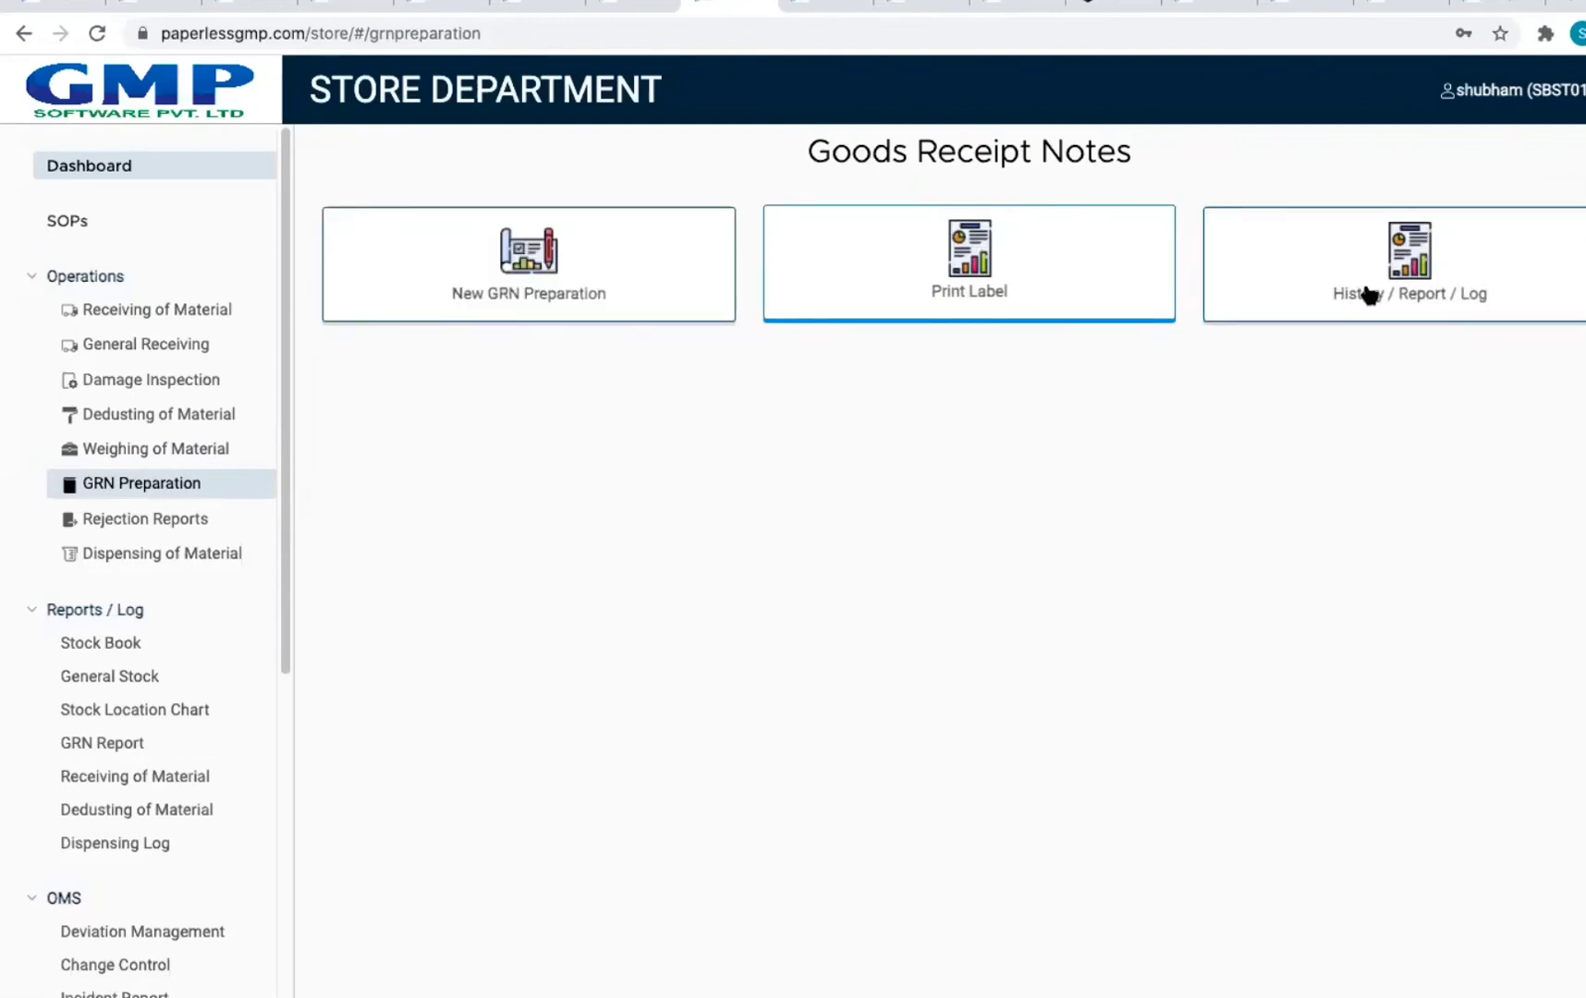
pyautogui.click(1276, 306)
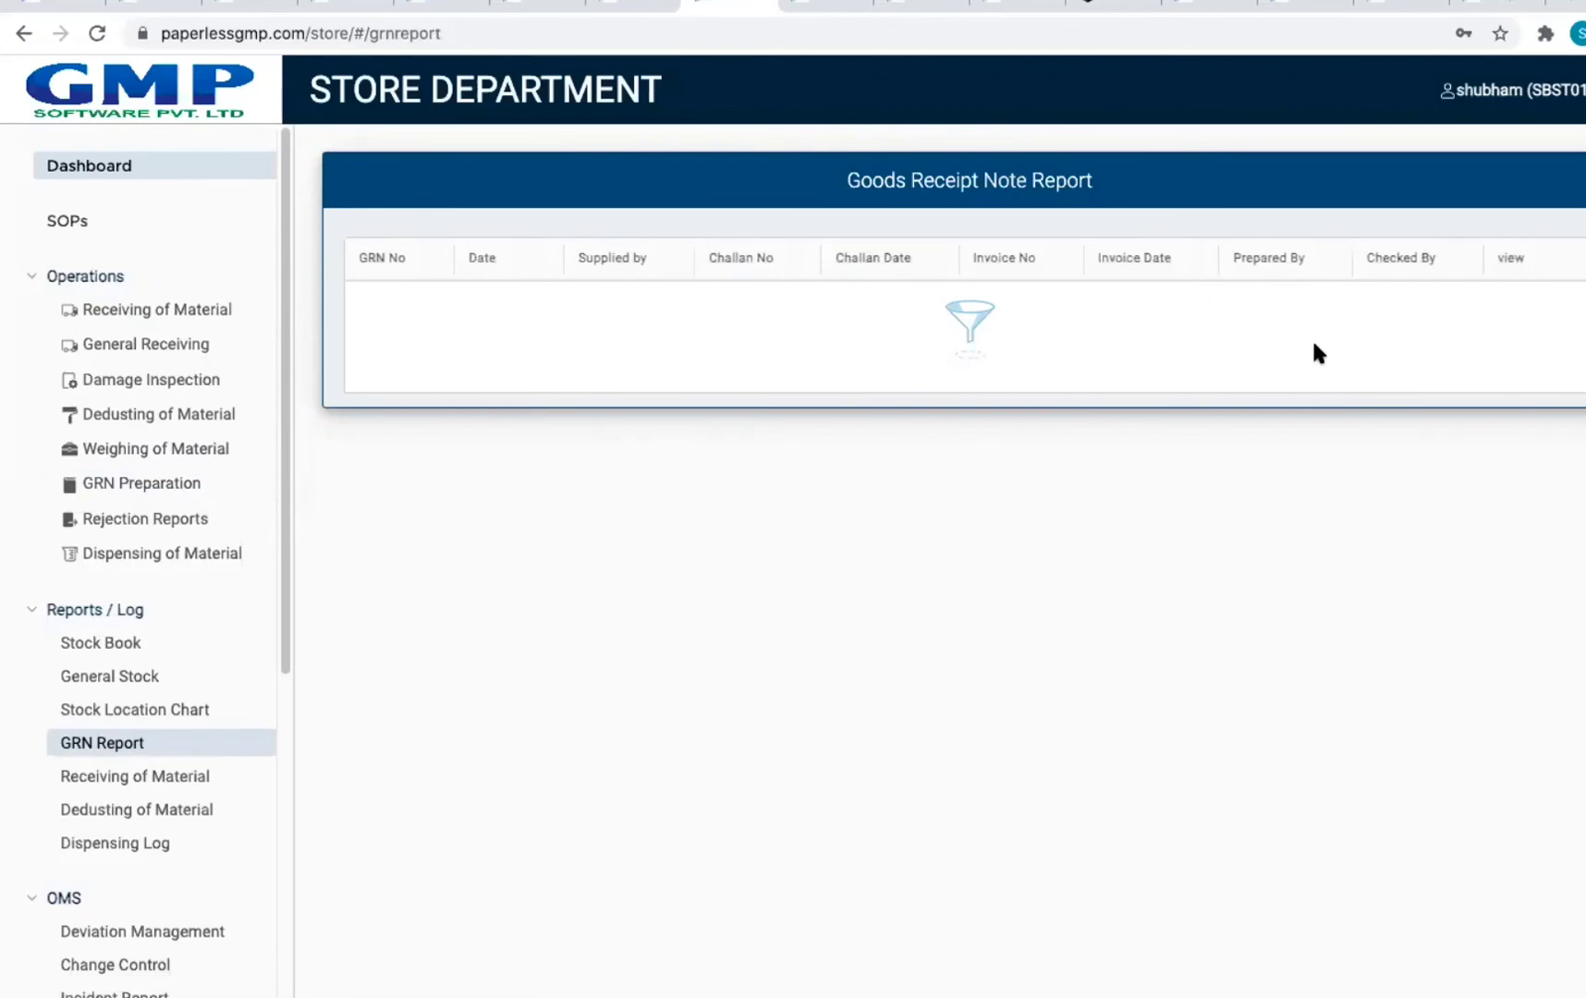
pyautogui.click(1529, 310)
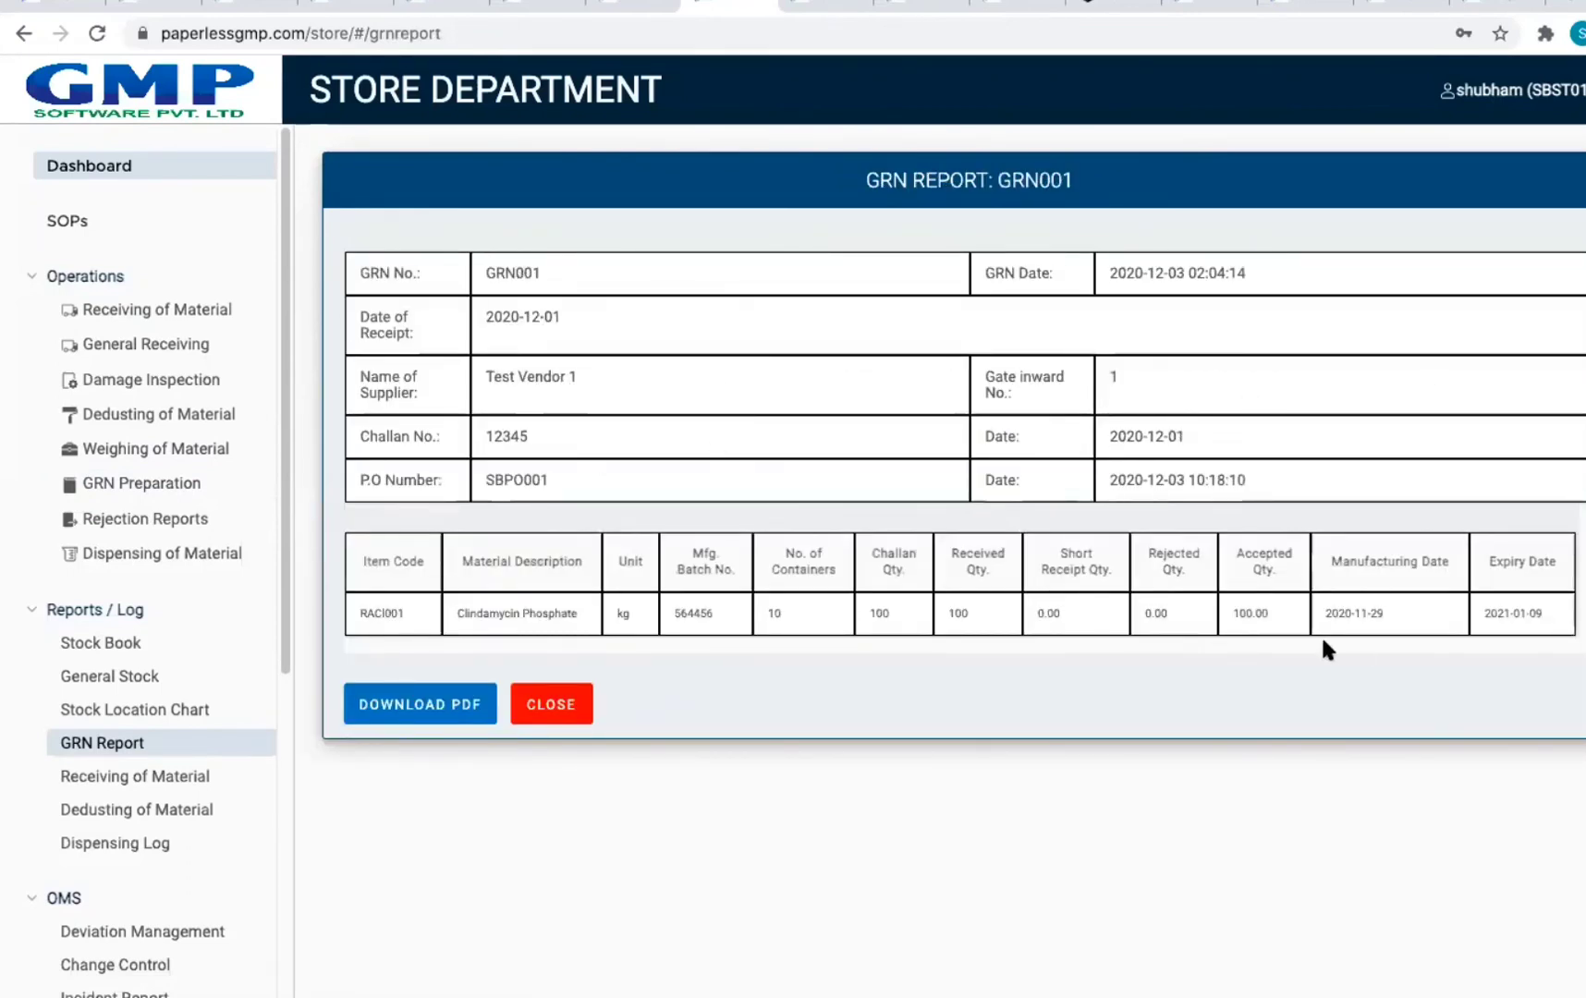
pyautogui.click(420, 705)
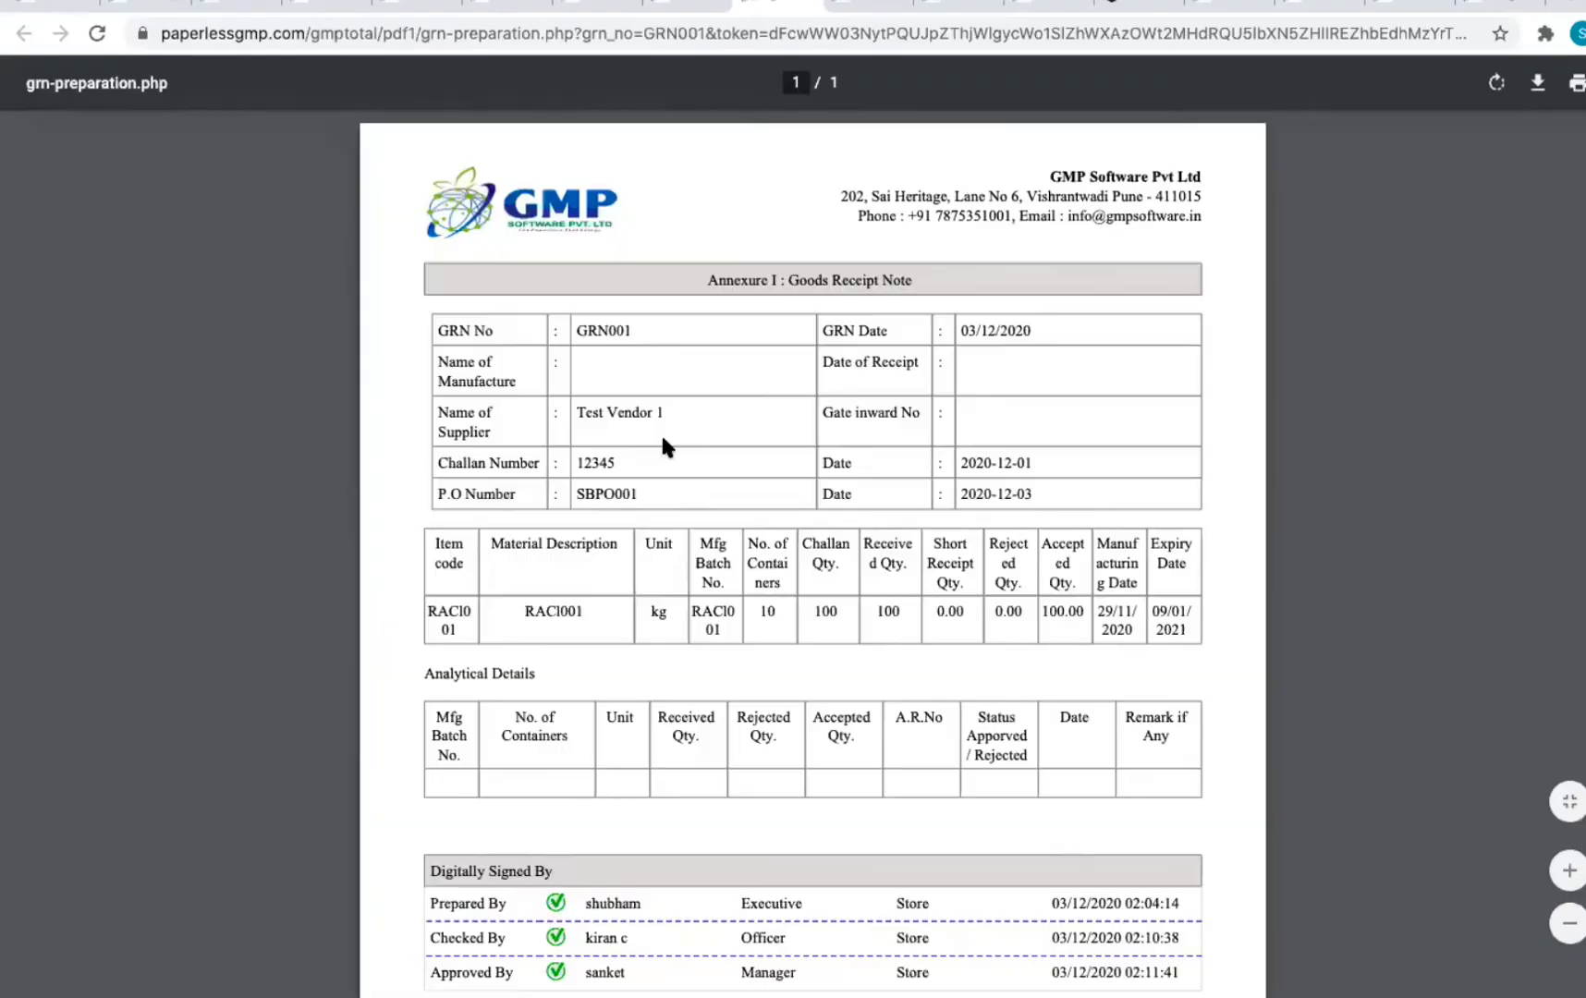
# Step: Highlight the three digital signature rows in the GRN001 PDF
pyautogui.scroll(-5, 892, 460)
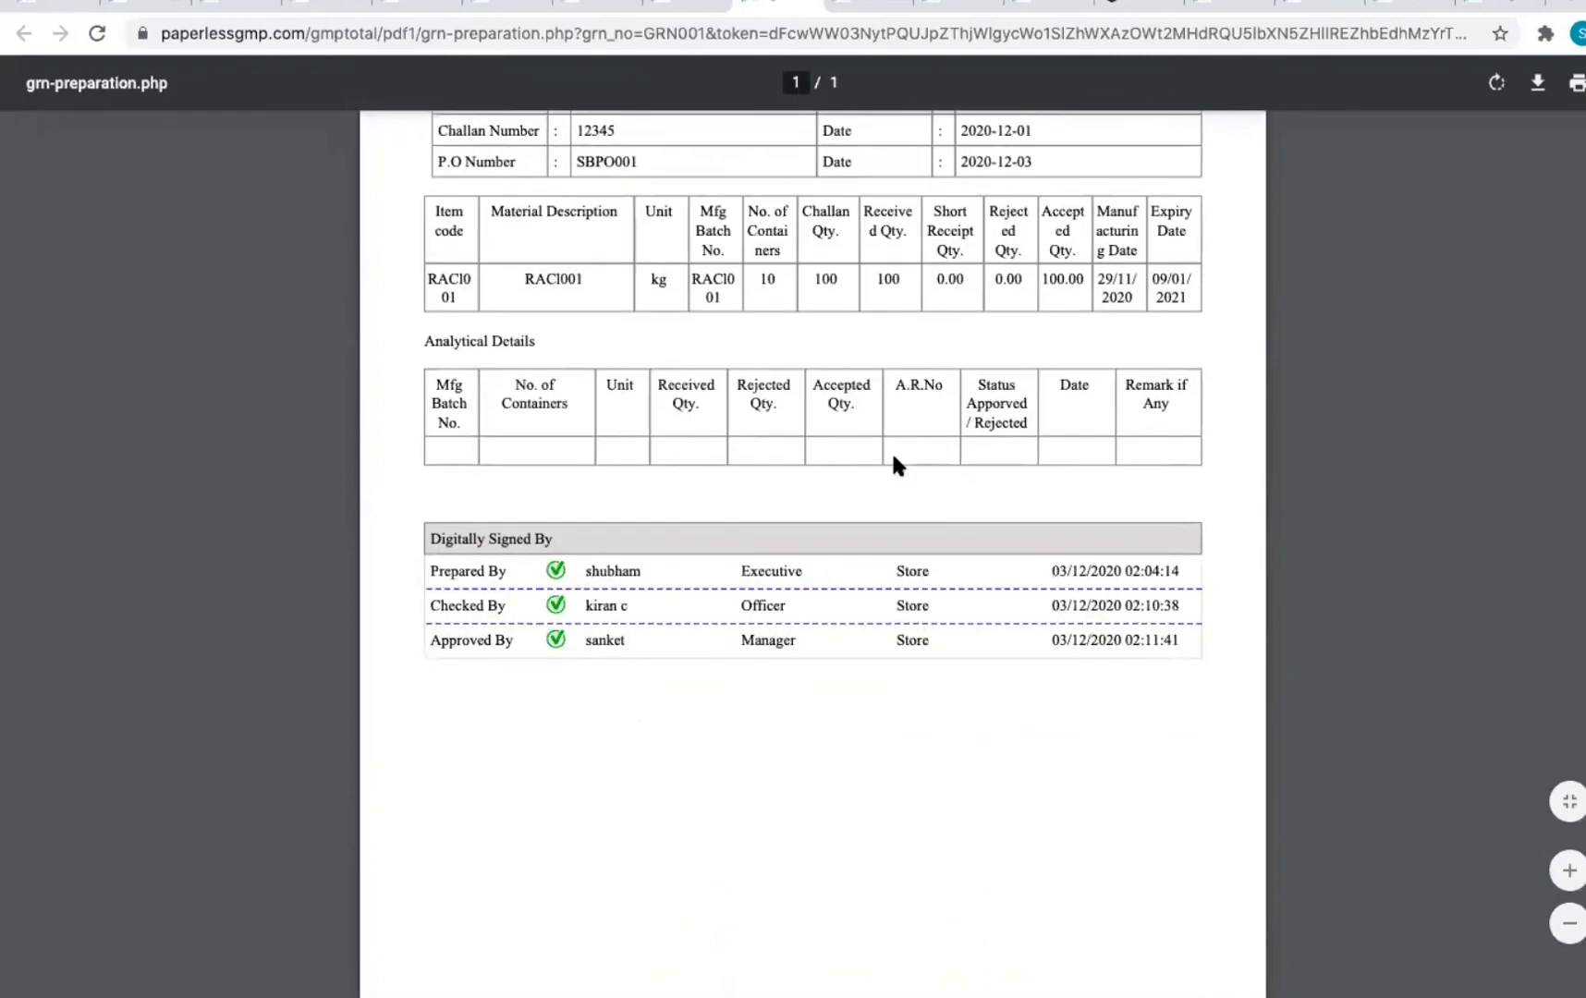
pyautogui.moveTo(426, 450); pyautogui.dragTo(1202, 549)
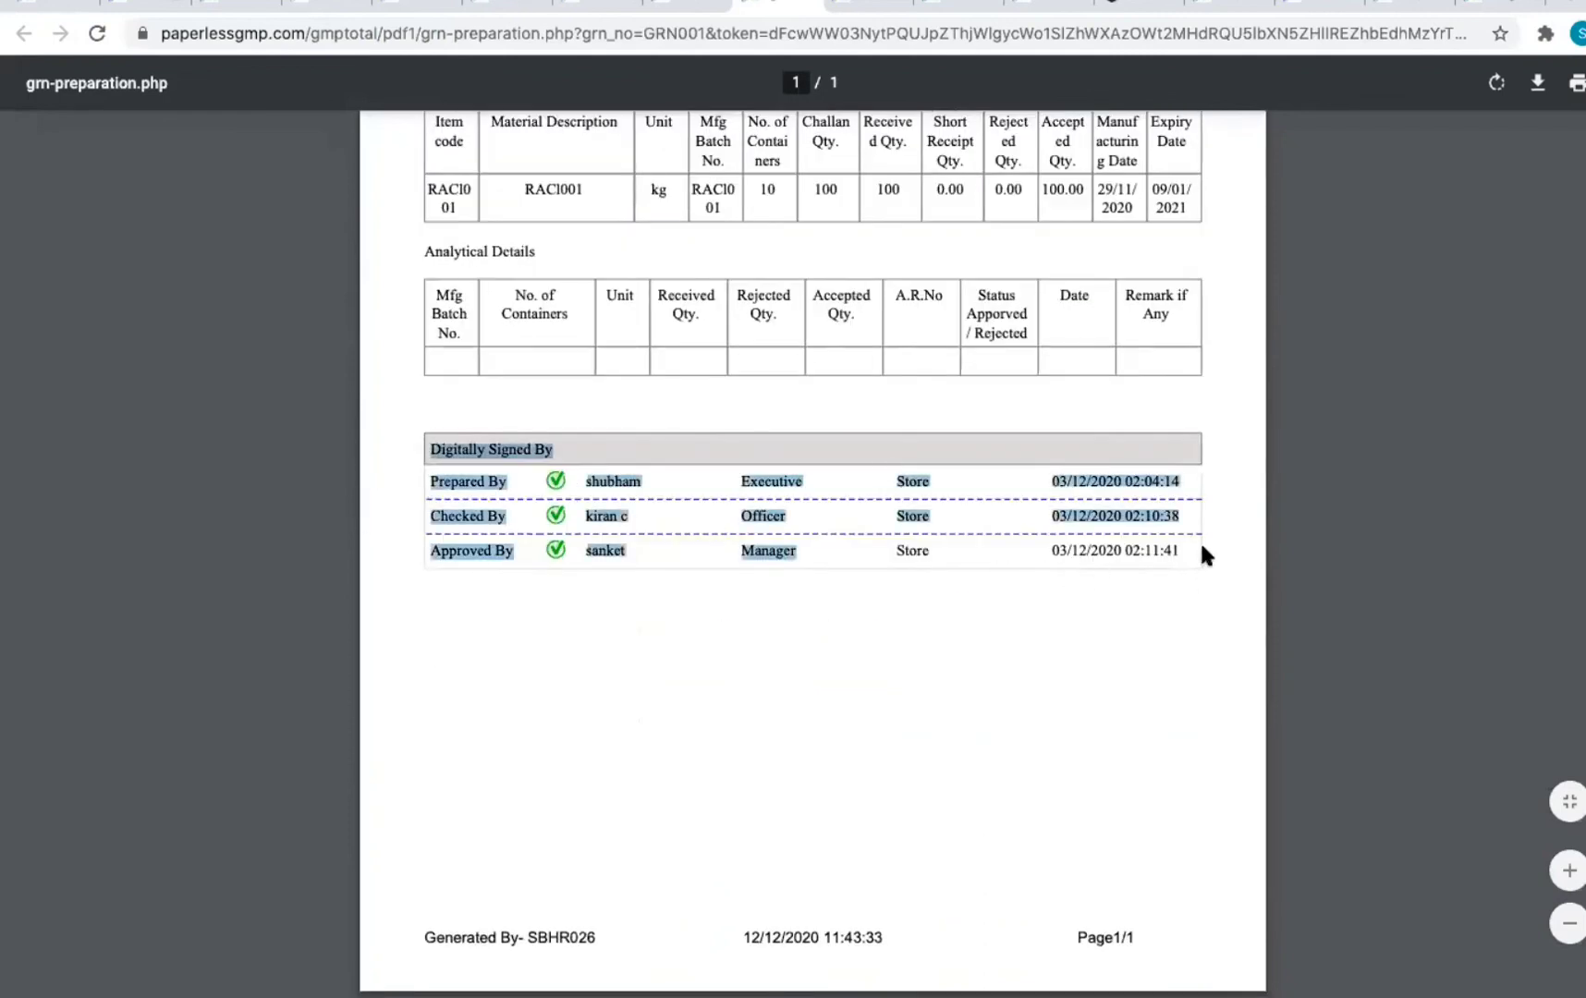
pyautogui.scroll(2, 1202, 554)
pyautogui.click(849, 672)
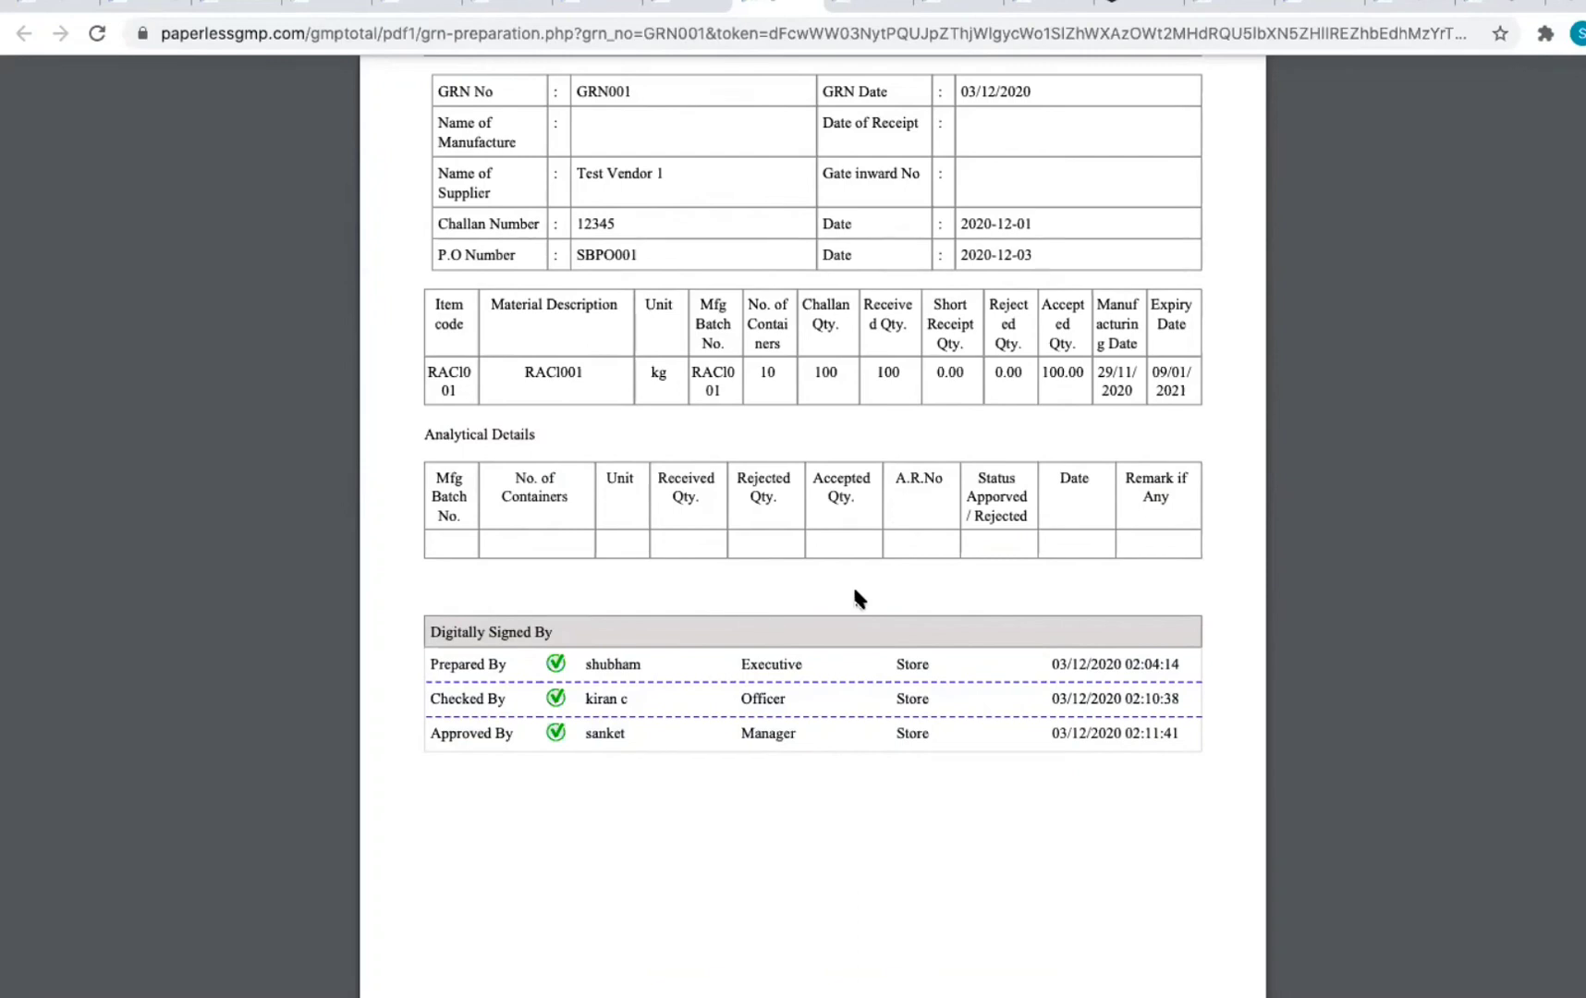
pyautogui.moveTo(431, 662)
pyautogui.mouseDown()
pyautogui.moveTo(888, 682)
pyautogui.moveTo(1178, 770)
pyautogui.moveTo(1195, 737)
pyautogui.mouseUp()
pyautogui.click(1195, 738)
# Step: Highlight the signature dates and the generated-by footer with its timestamp, then close the PDF
pyautogui.scroll(-2, 1033, 675)
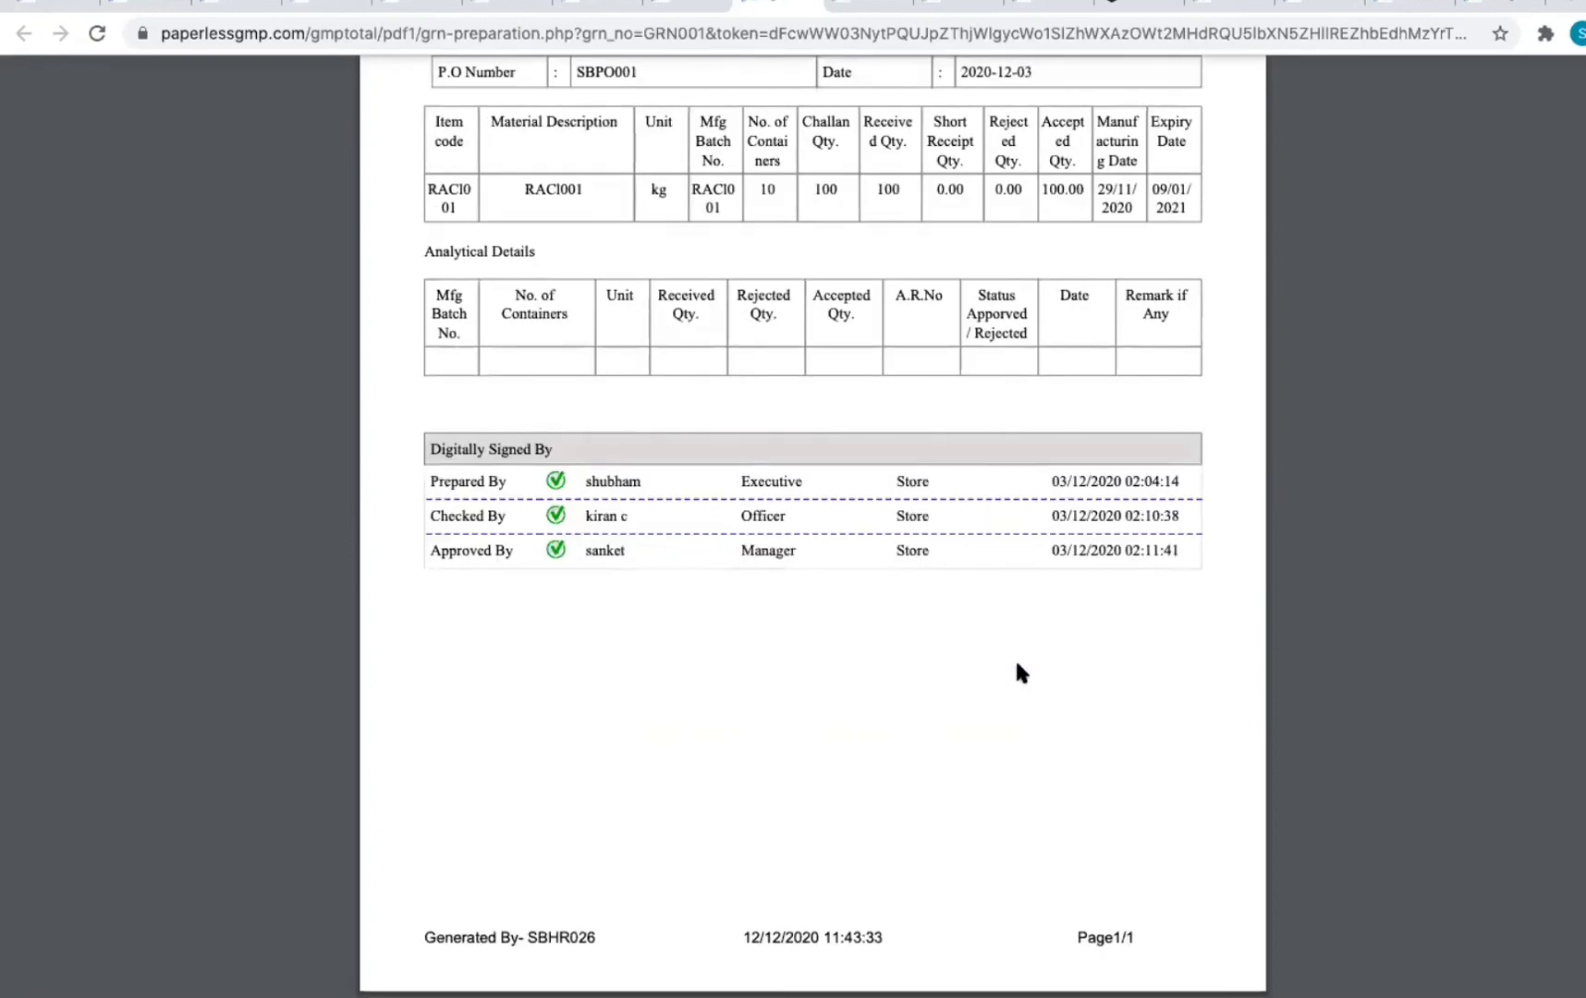
pyautogui.moveTo(1046, 484); pyautogui.dragTo(1108, 604)
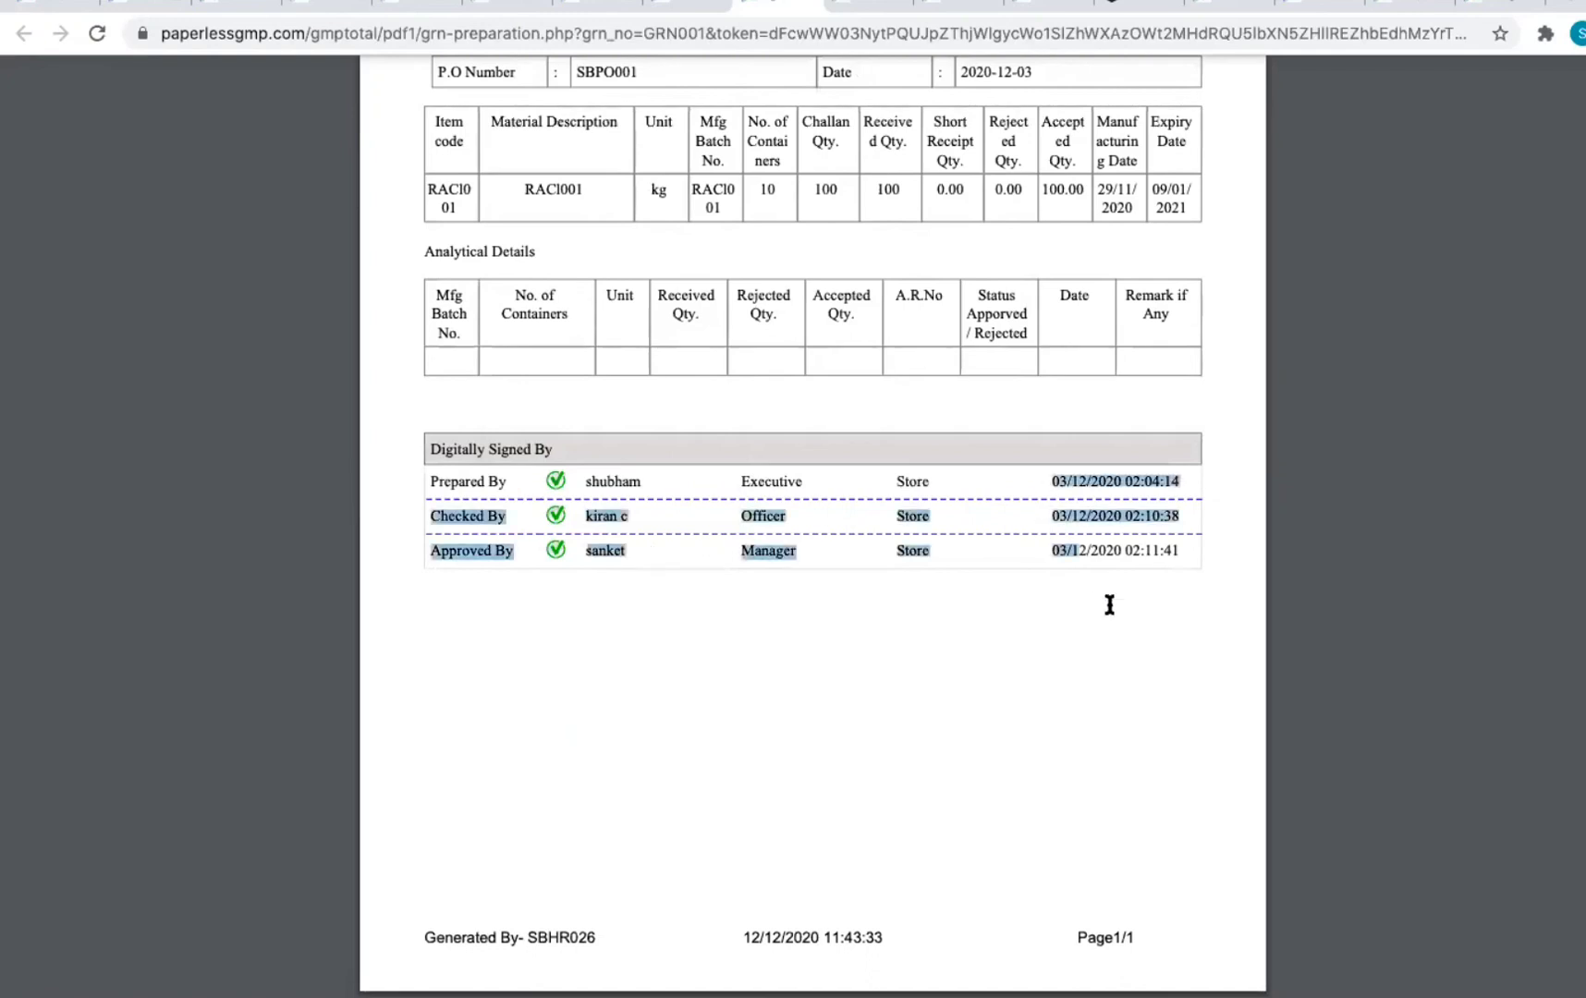
pyautogui.click(1109, 604)
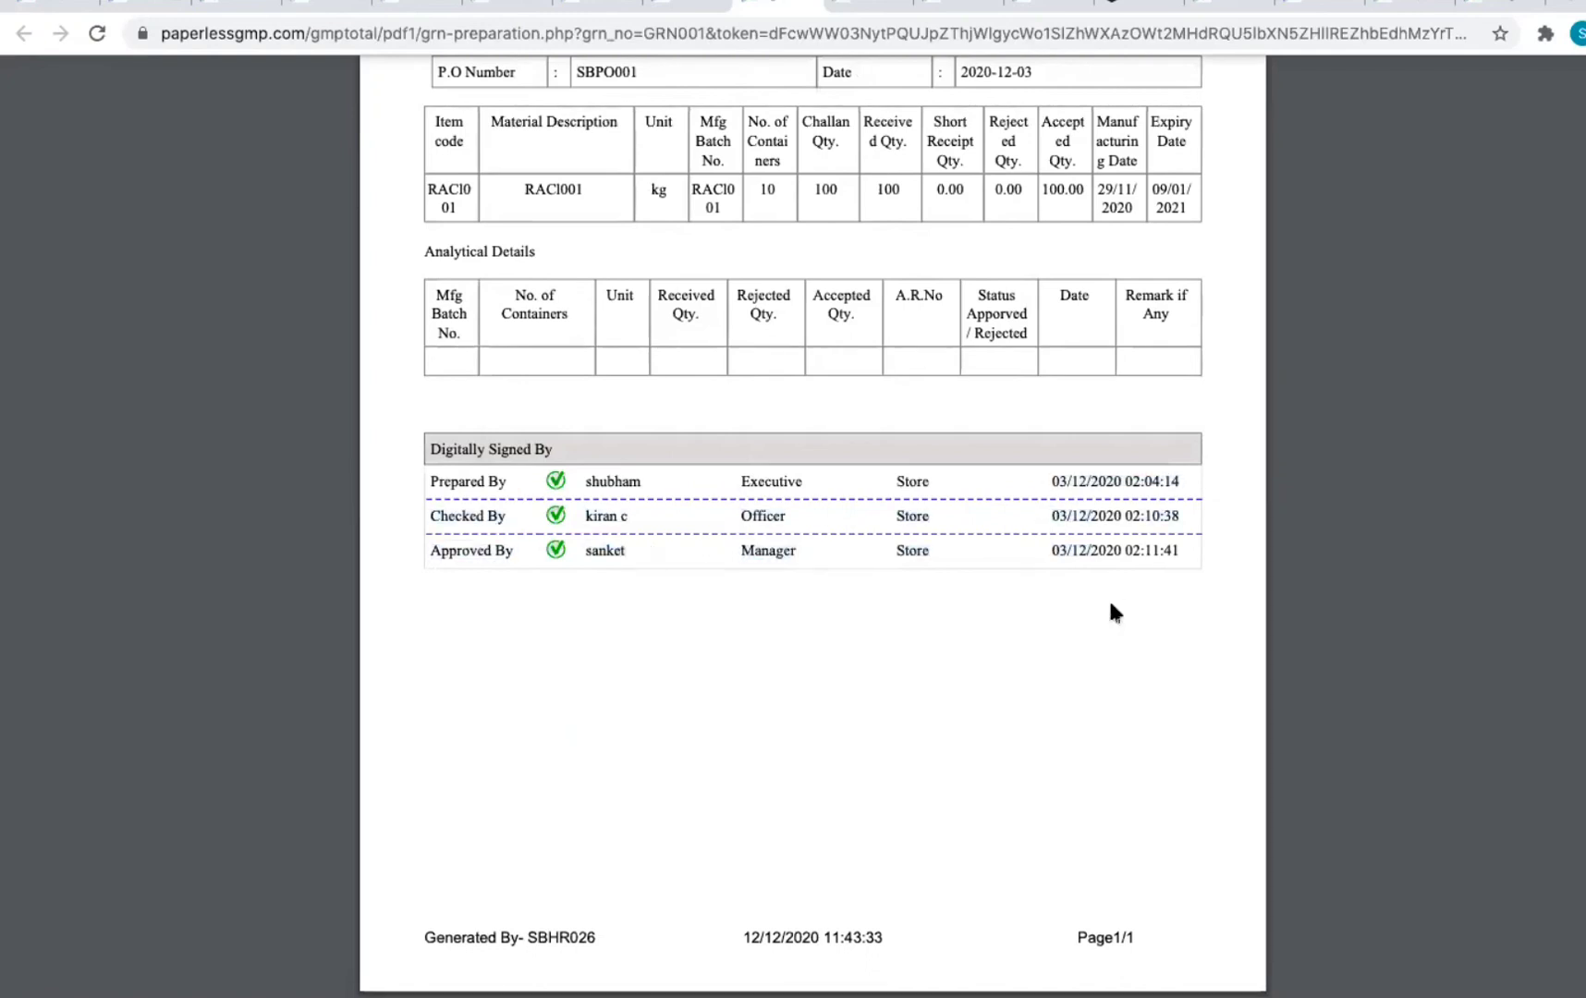
pyautogui.moveTo(417, 937); pyautogui.dragTo(1155, 938)
pyautogui.moveTo(511, 938); pyautogui.dragTo(640, 942)
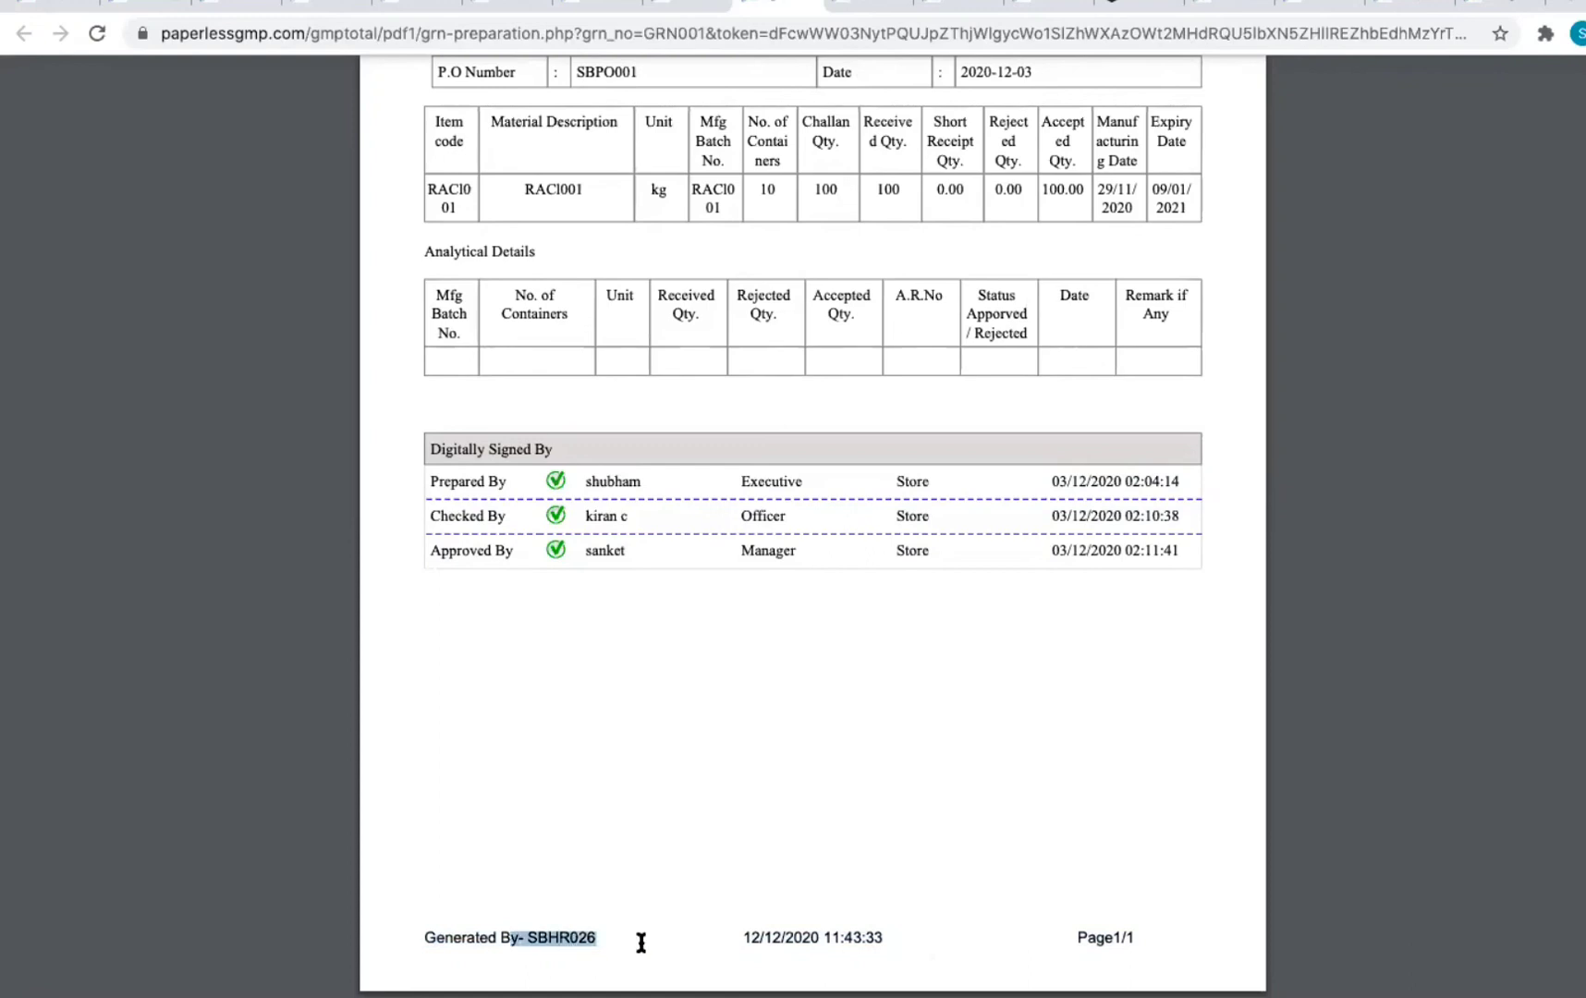
pyautogui.moveTo(745, 937); pyautogui.dragTo(851, 938)
pyautogui.click(851, 938)
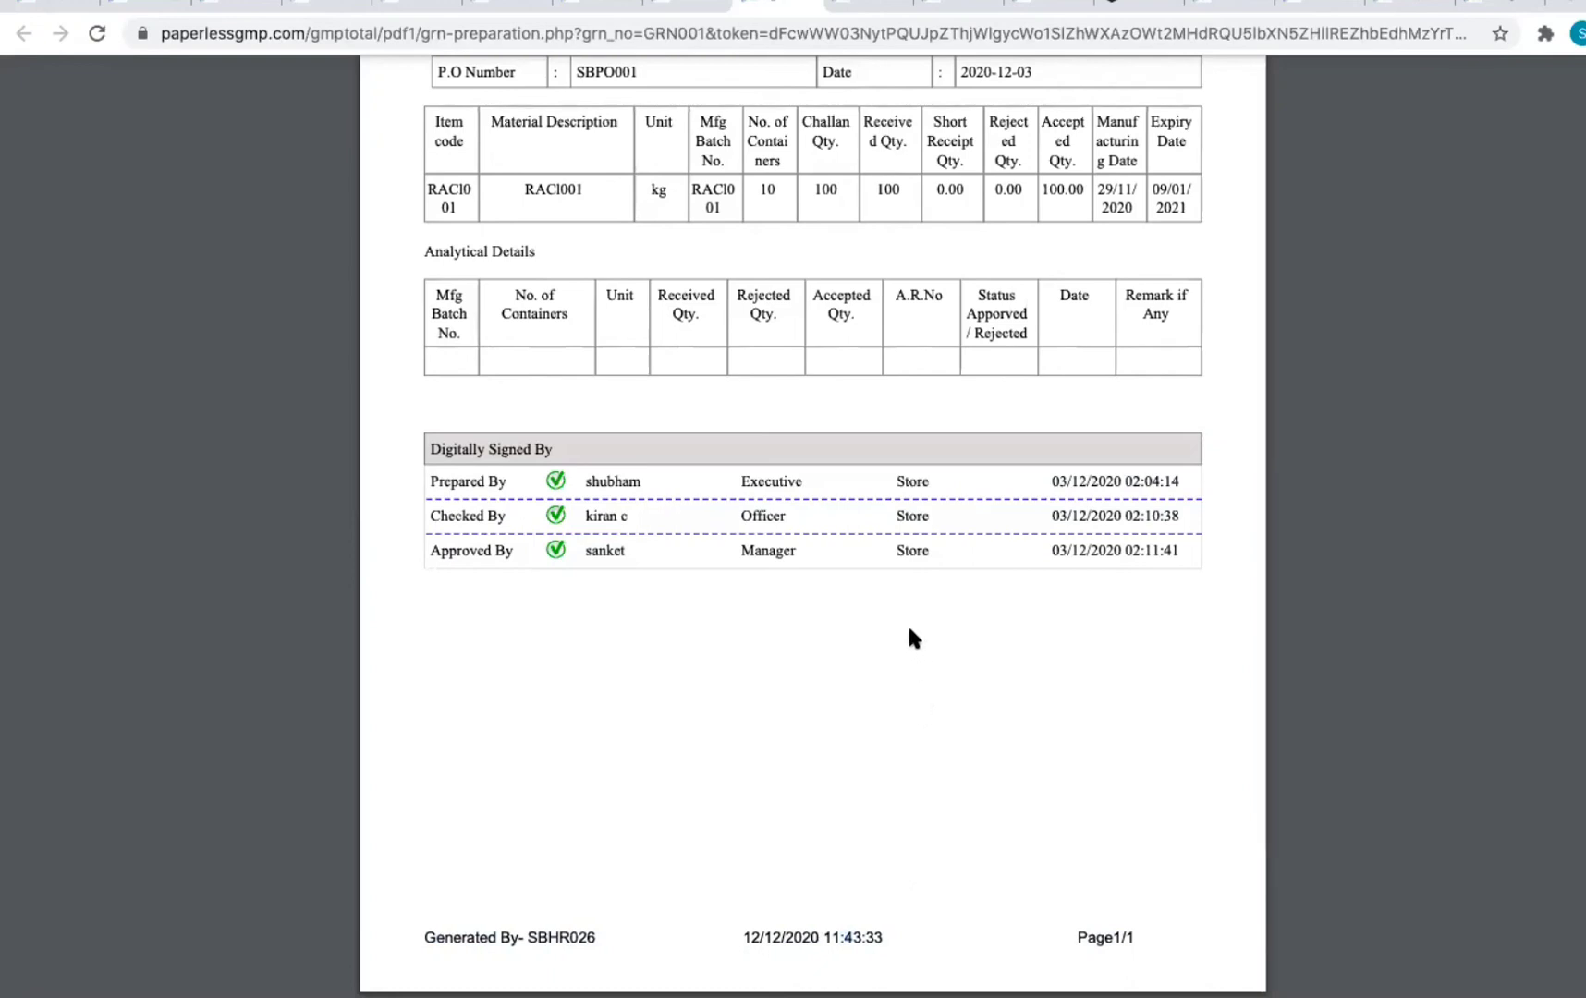
pyautogui.scroll(5, 169, 242)
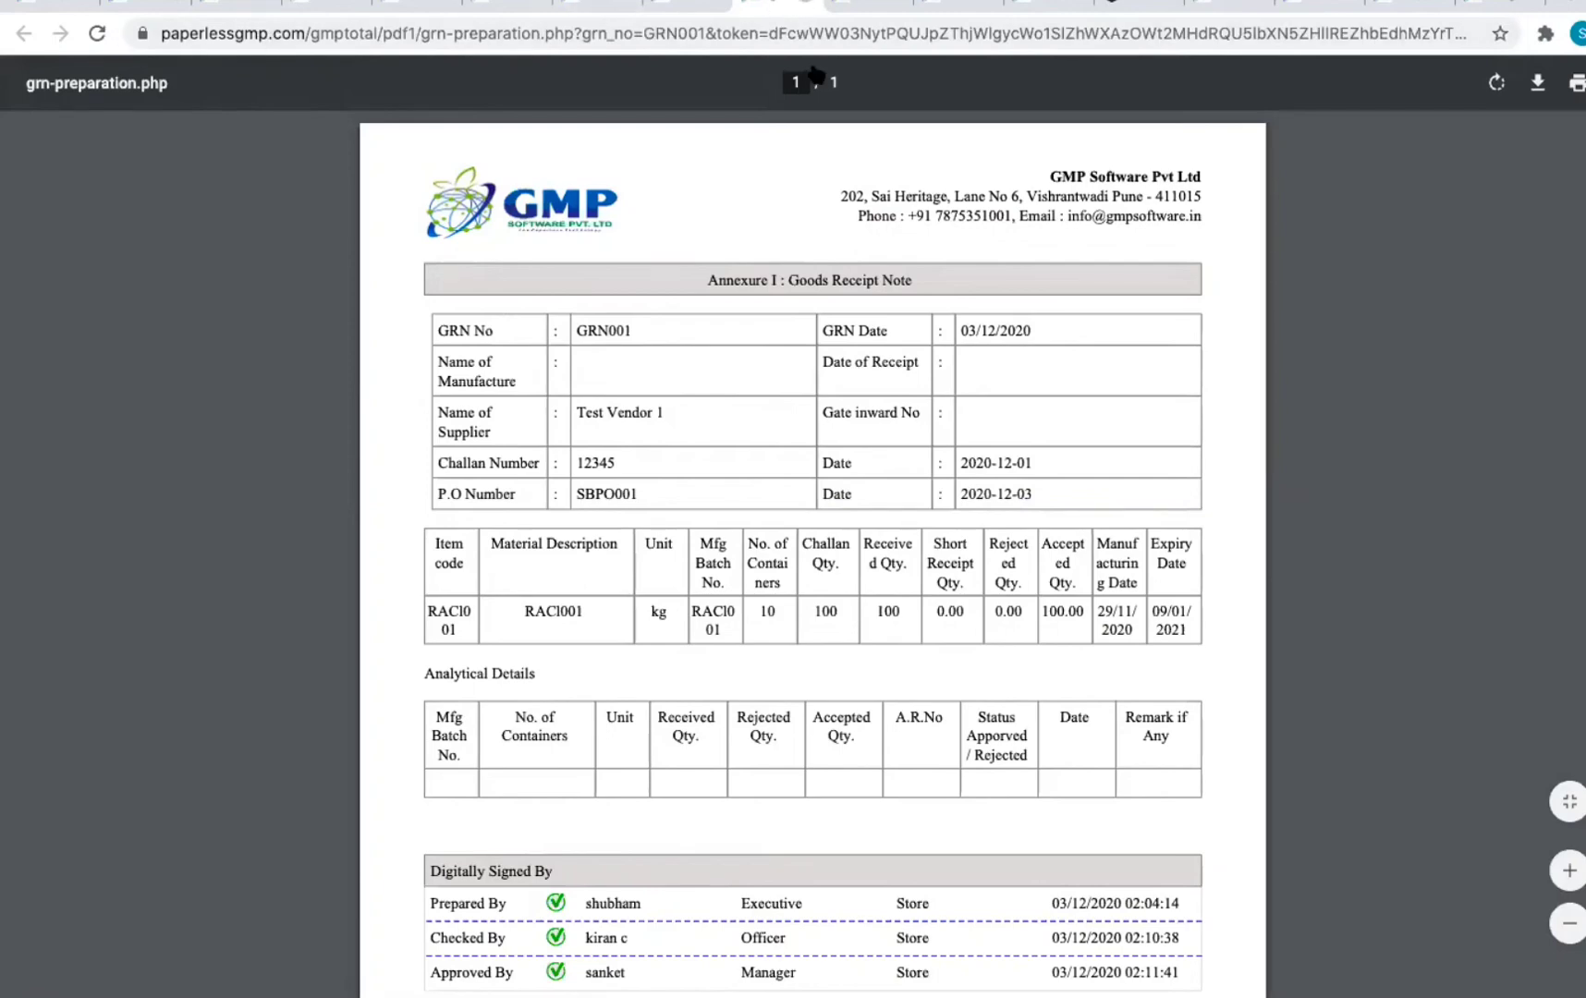
pyautogui.click(803, 7)
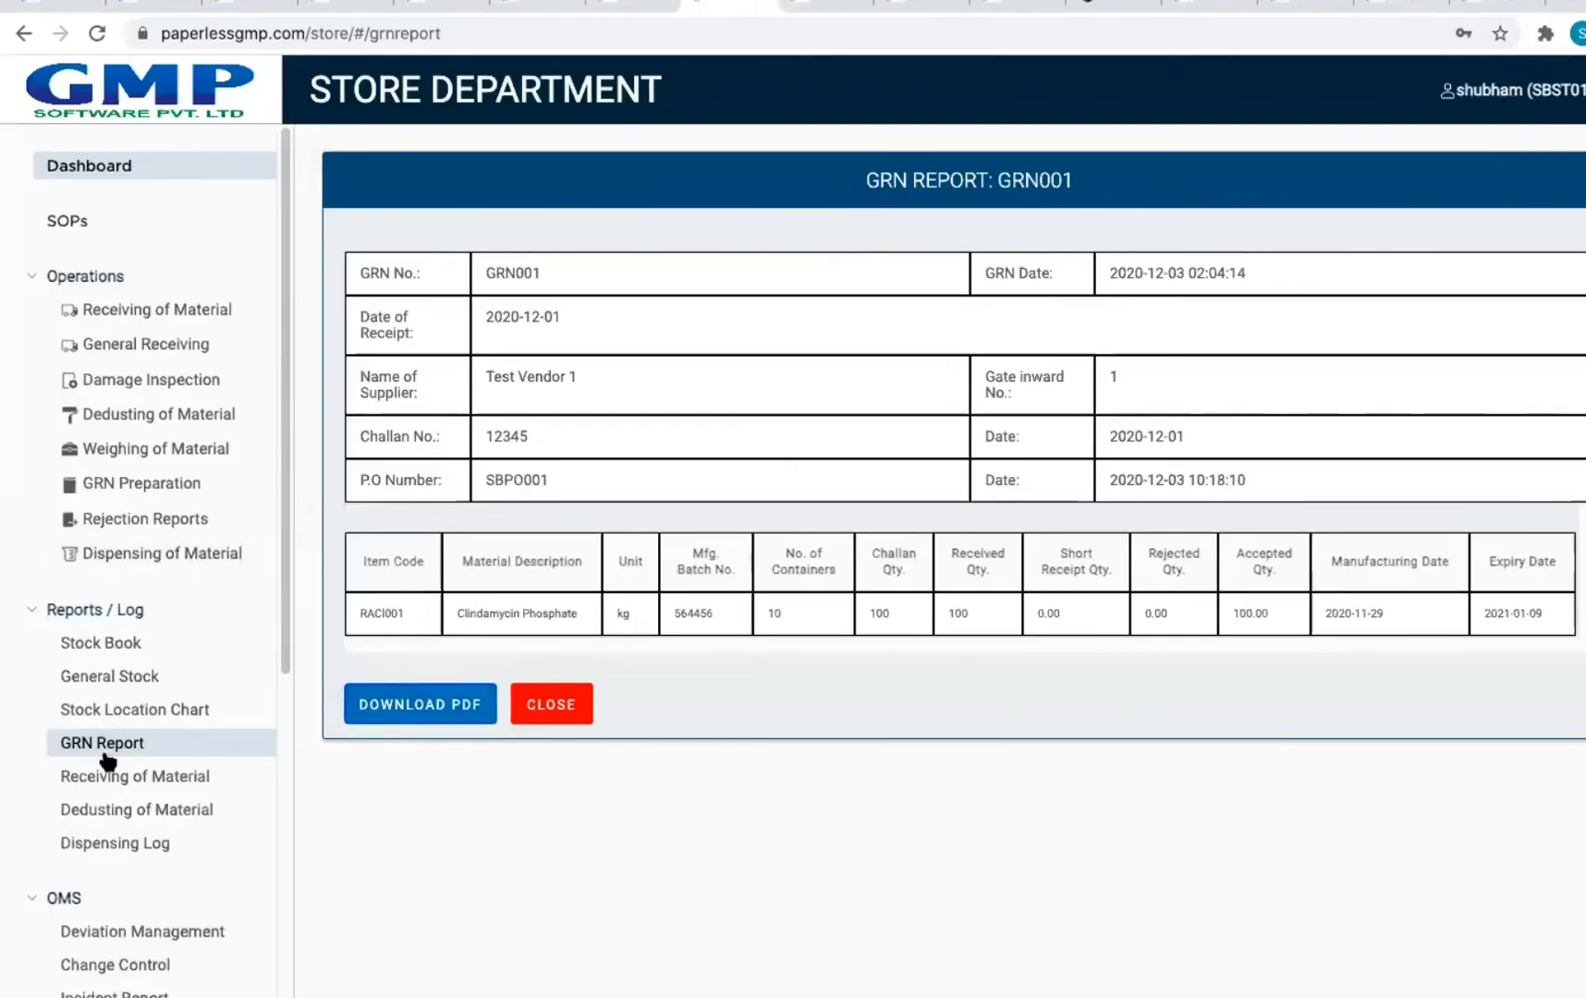
# Step: Browse the materials awaiting dedusting and awaiting weighing
pyautogui.scroll(-5, 105, 781)
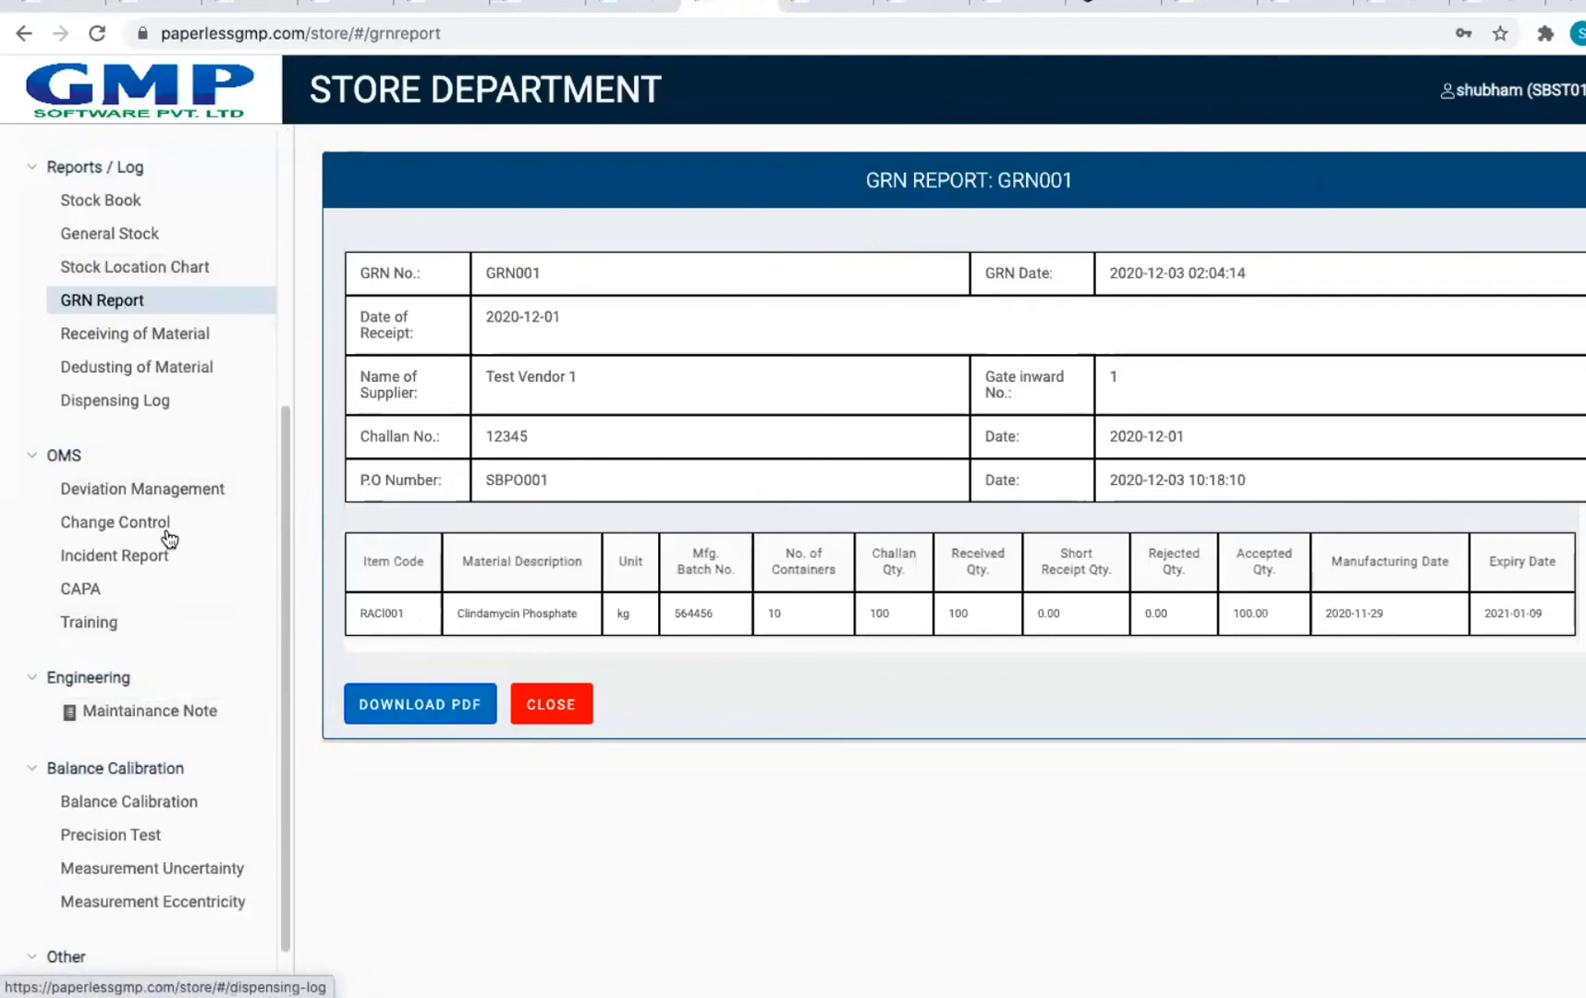
pyautogui.scroll(5, 171, 589)
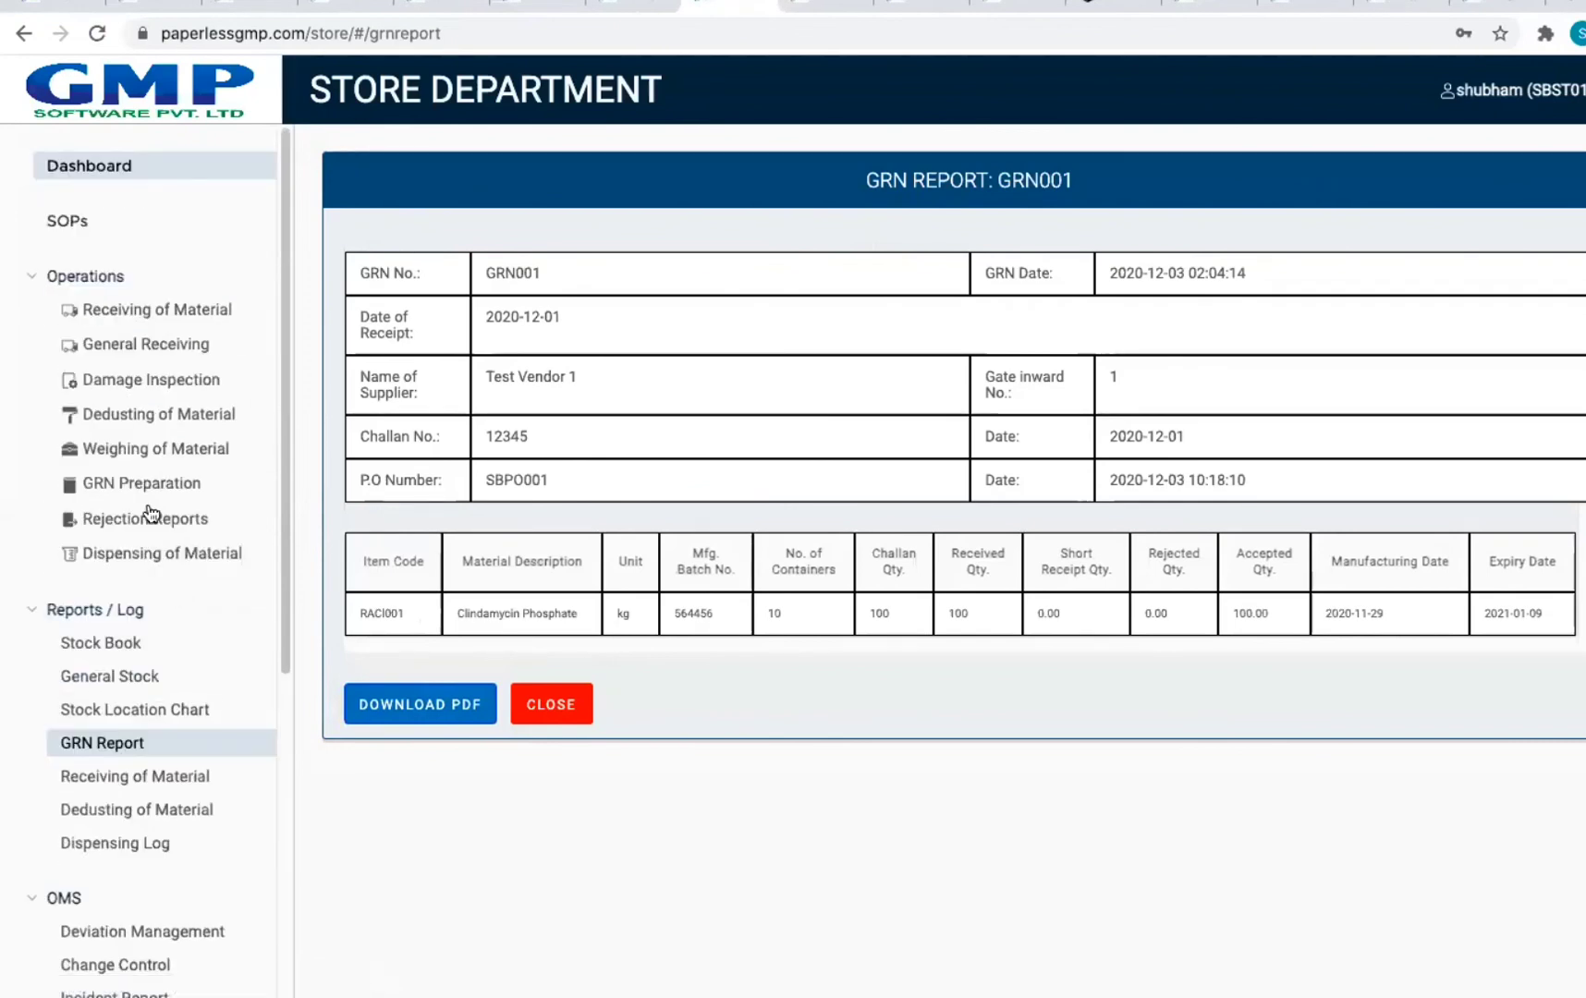
pyautogui.click(153, 423)
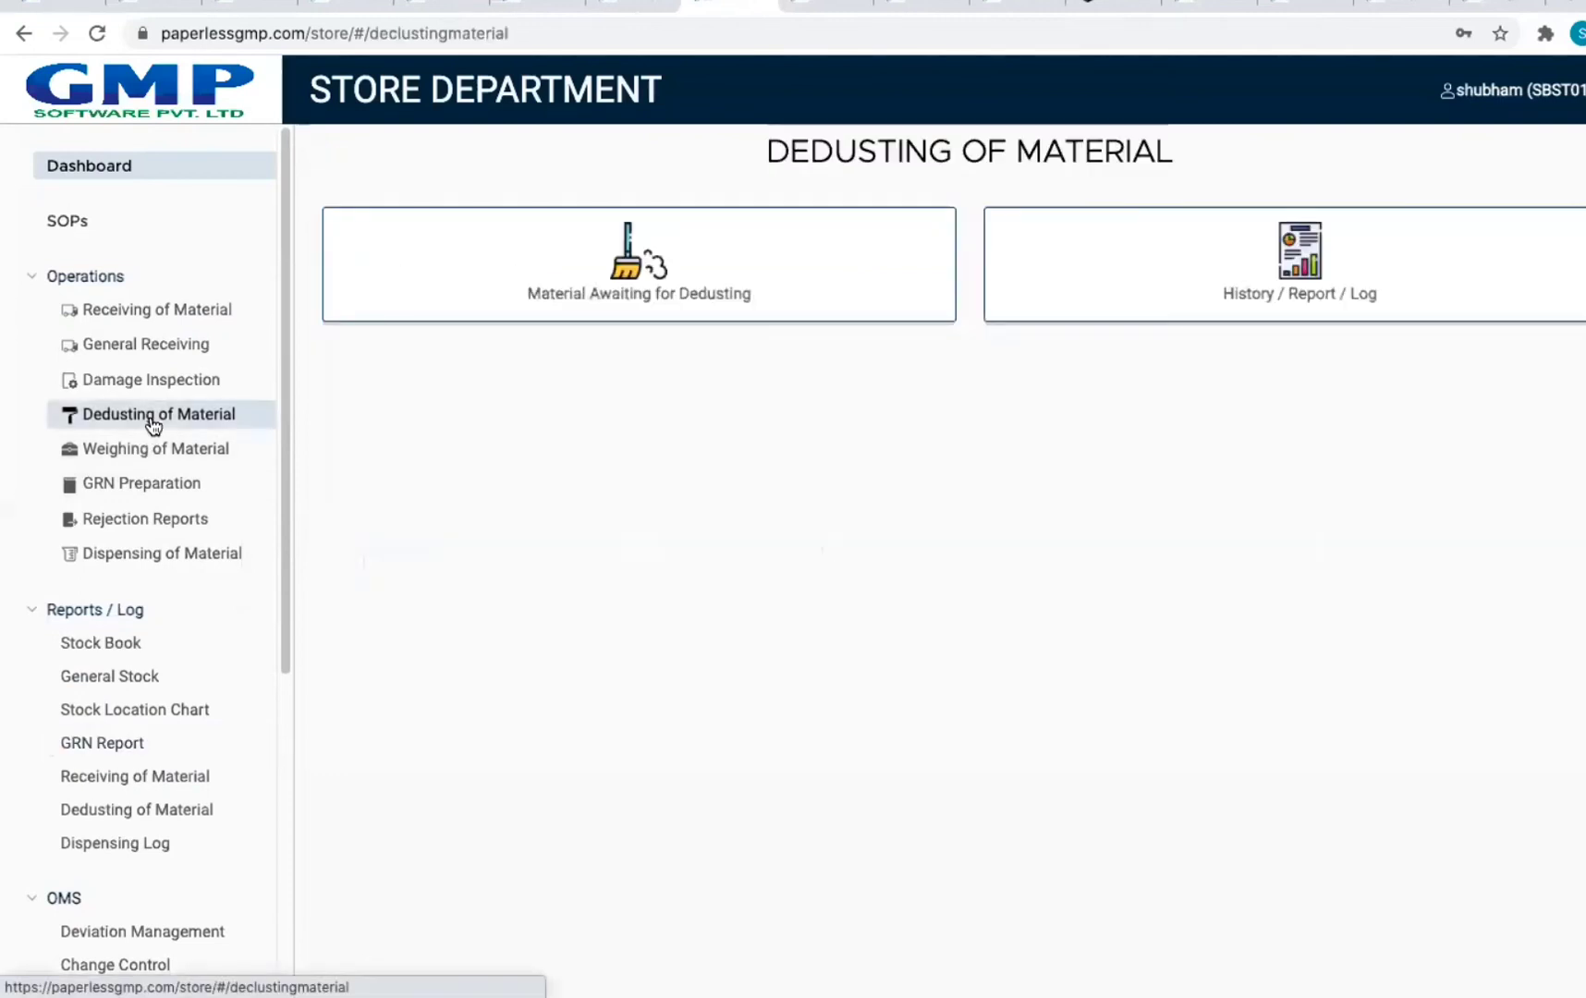
pyautogui.click(577, 309)
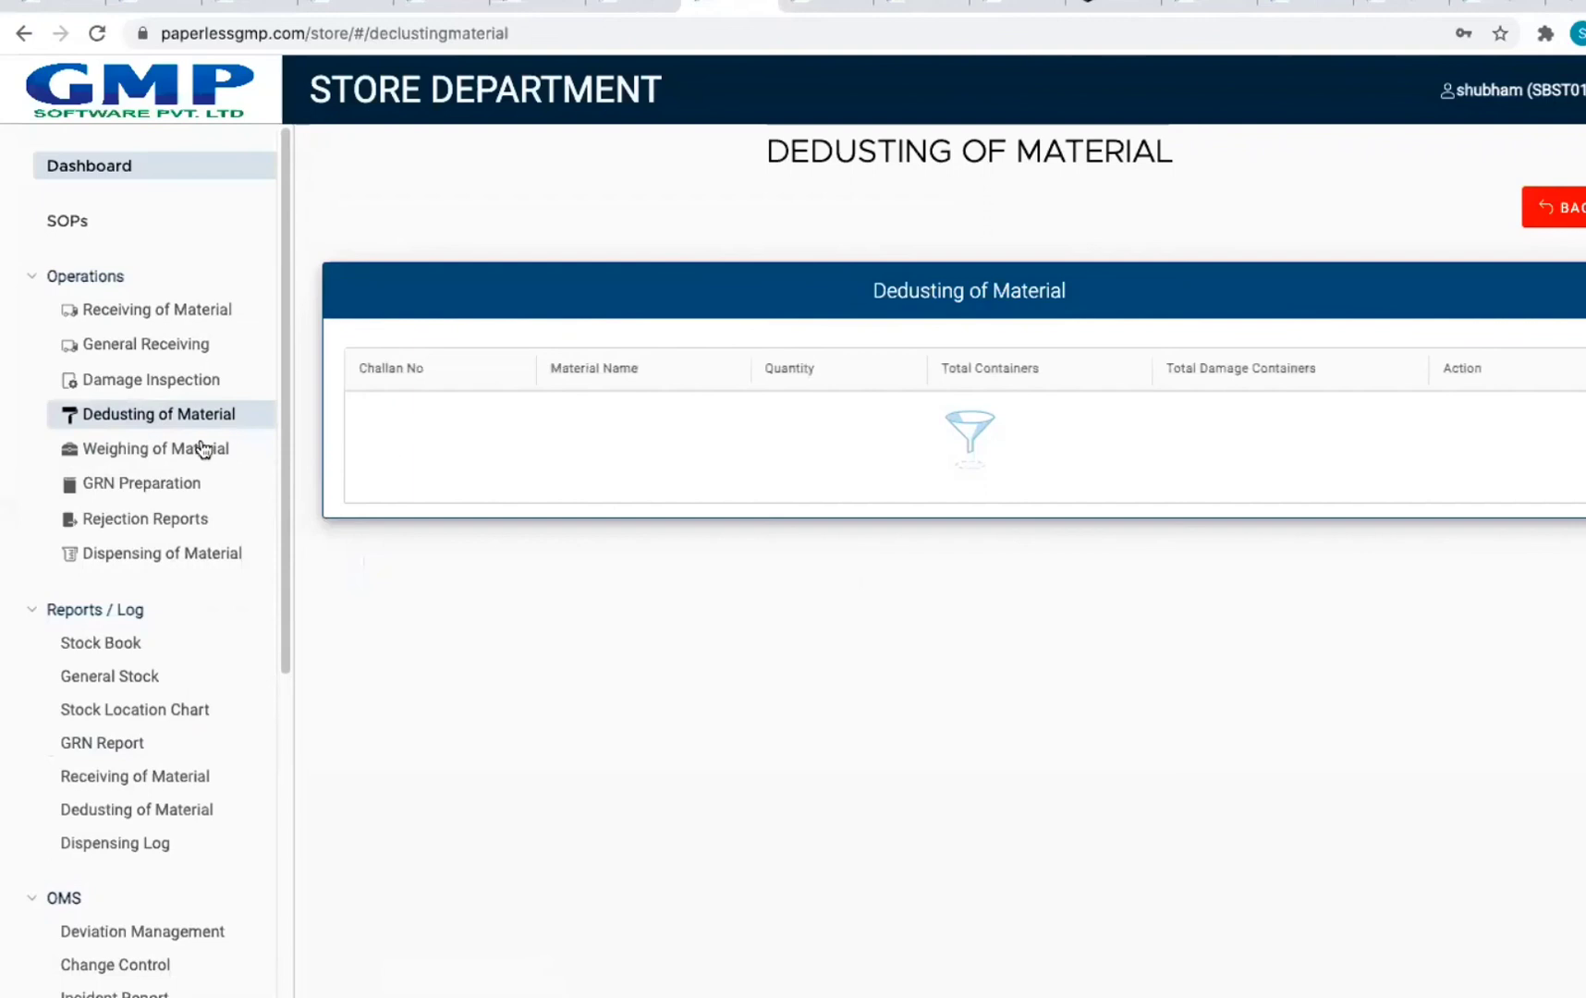
pyautogui.click(138, 457)
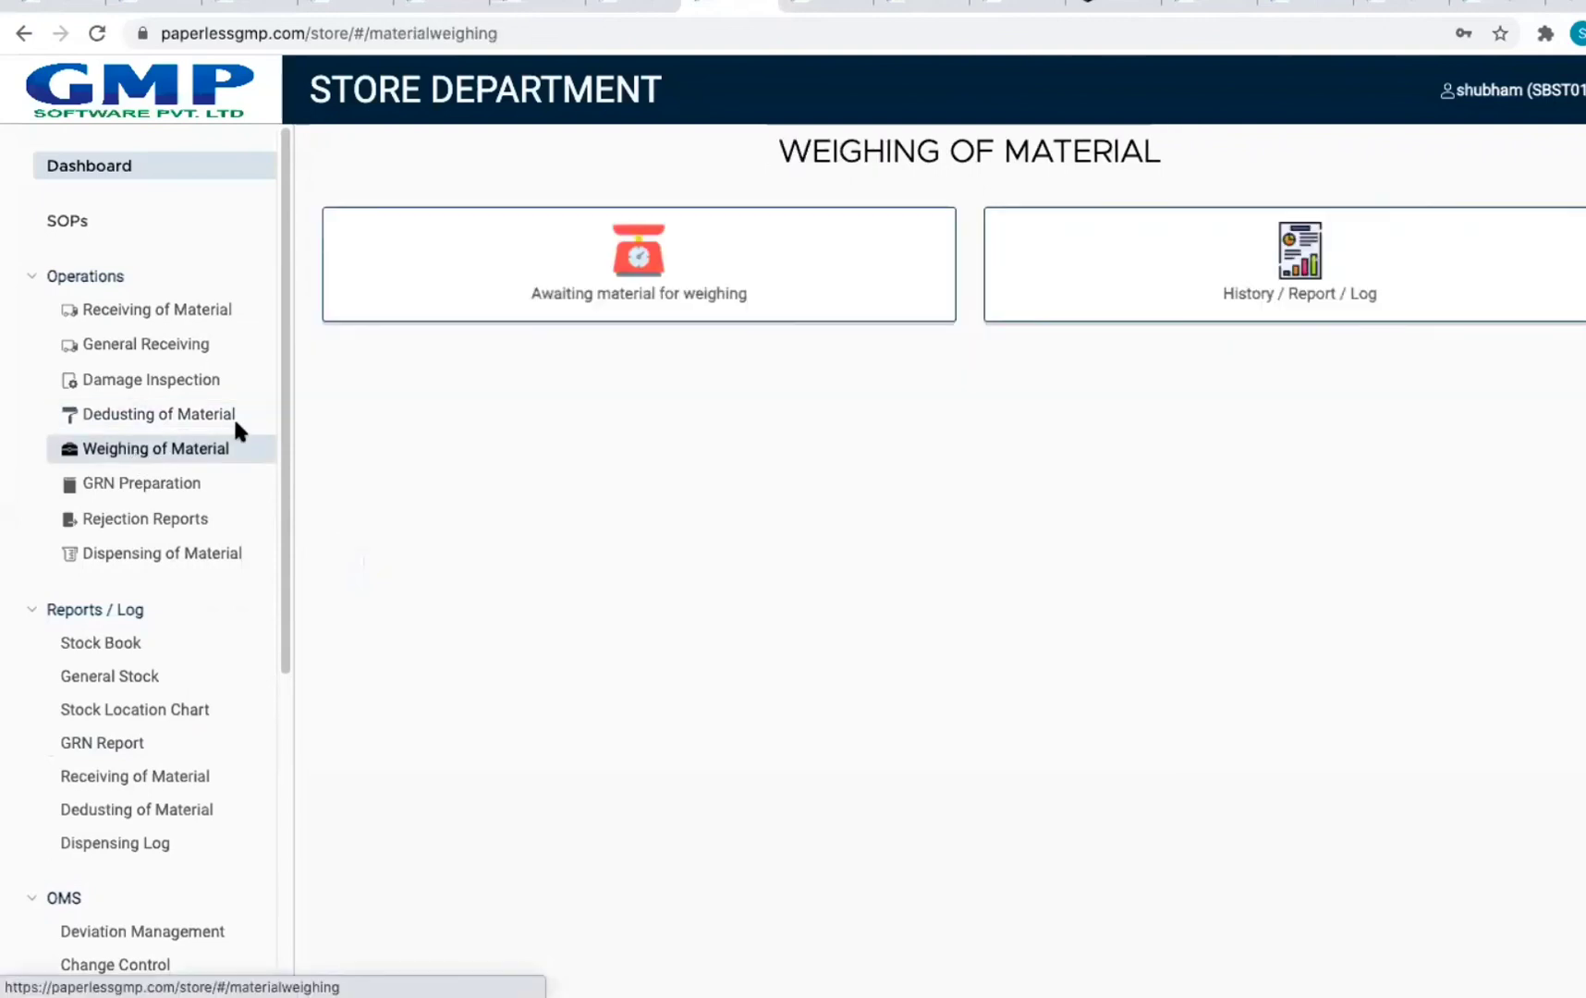
pyautogui.click(465, 311)
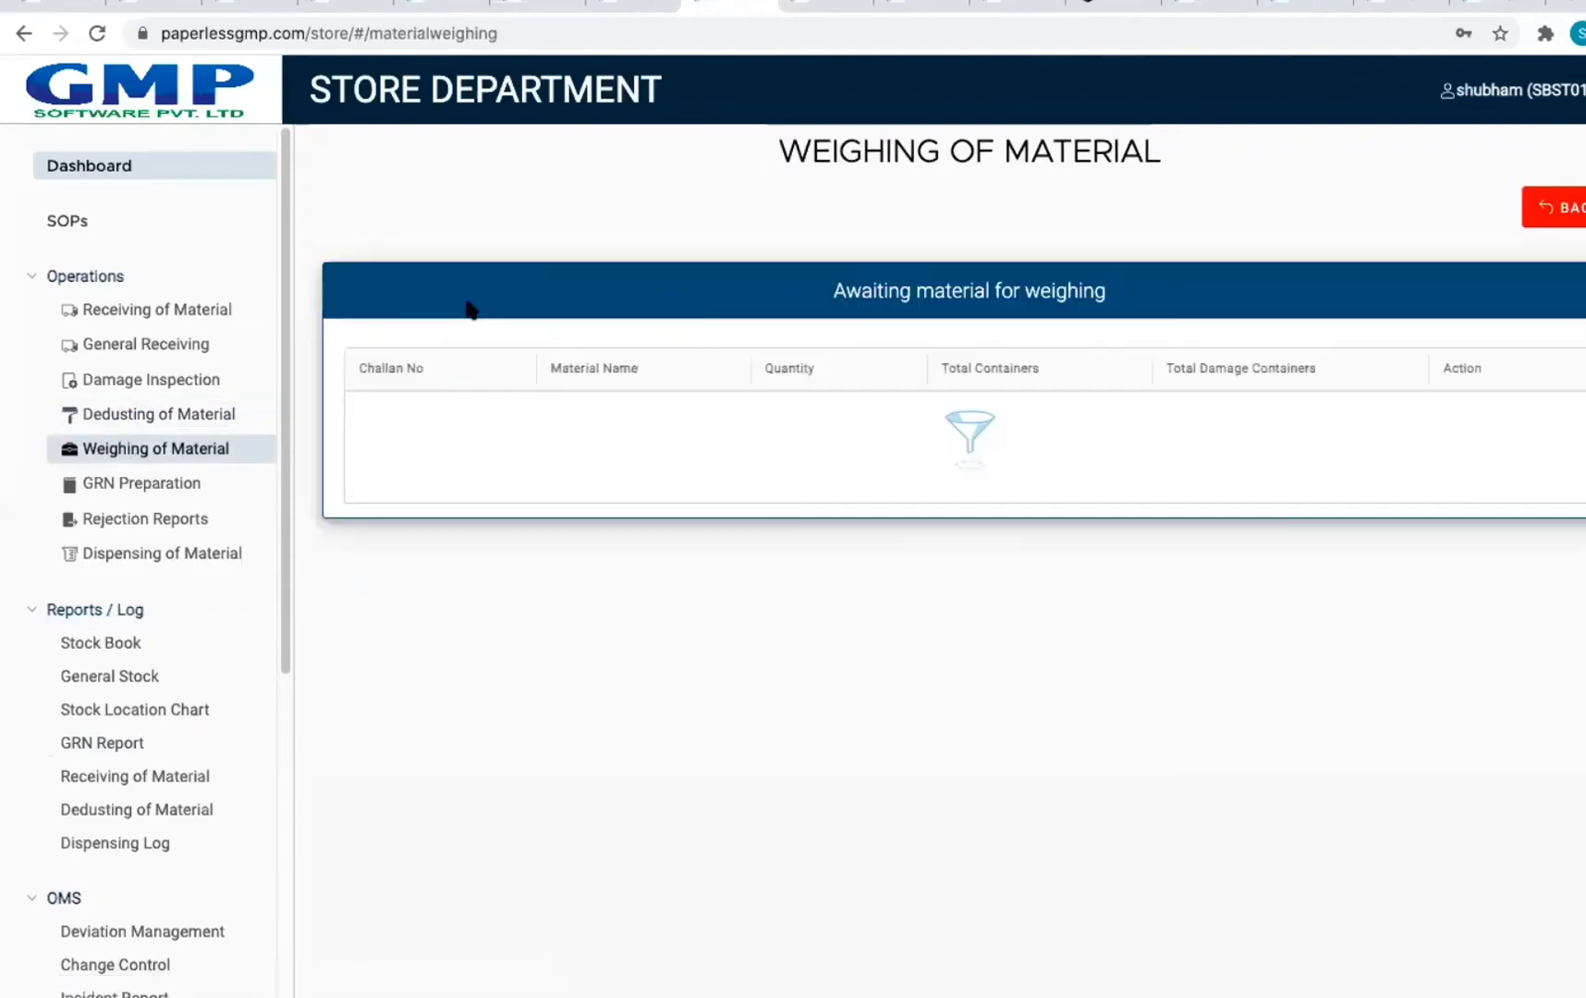
pyautogui.click(129, 416)
# Step: Inspect the first Clindamycin Phosphate dedusting record's equipment and sign-off details in the history log
pyautogui.click(1443, 318)
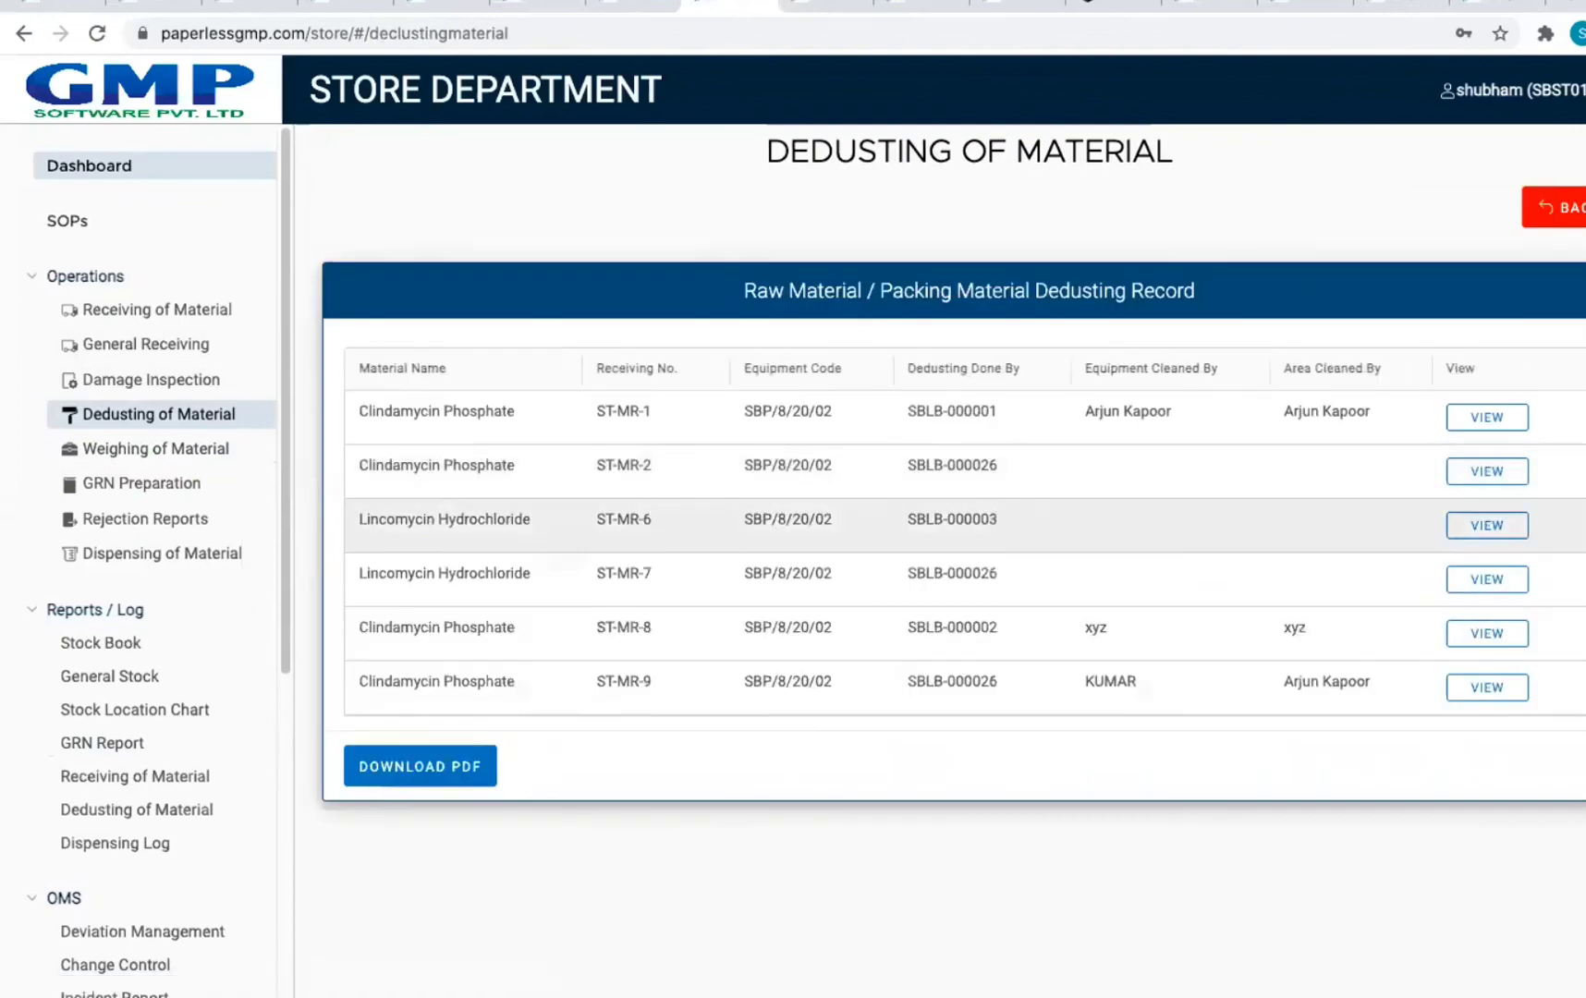
pyautogui.click(1505, 427)
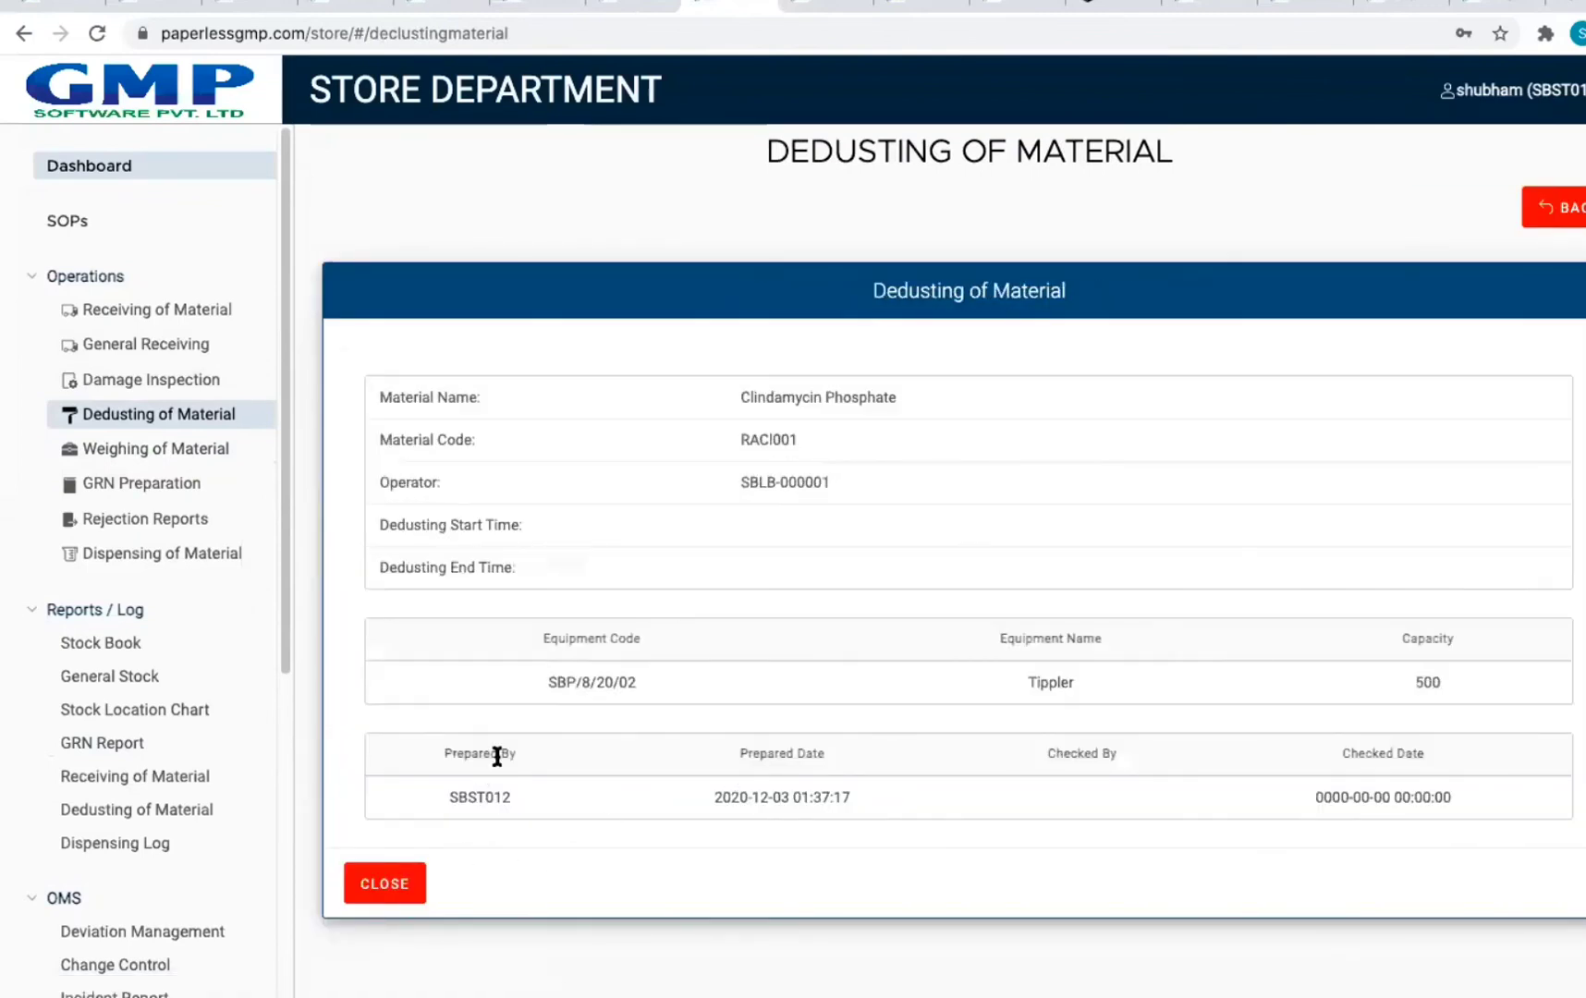
pyautogui.moveTo(683, 671); pyautogui.dragTo(1472, 669)
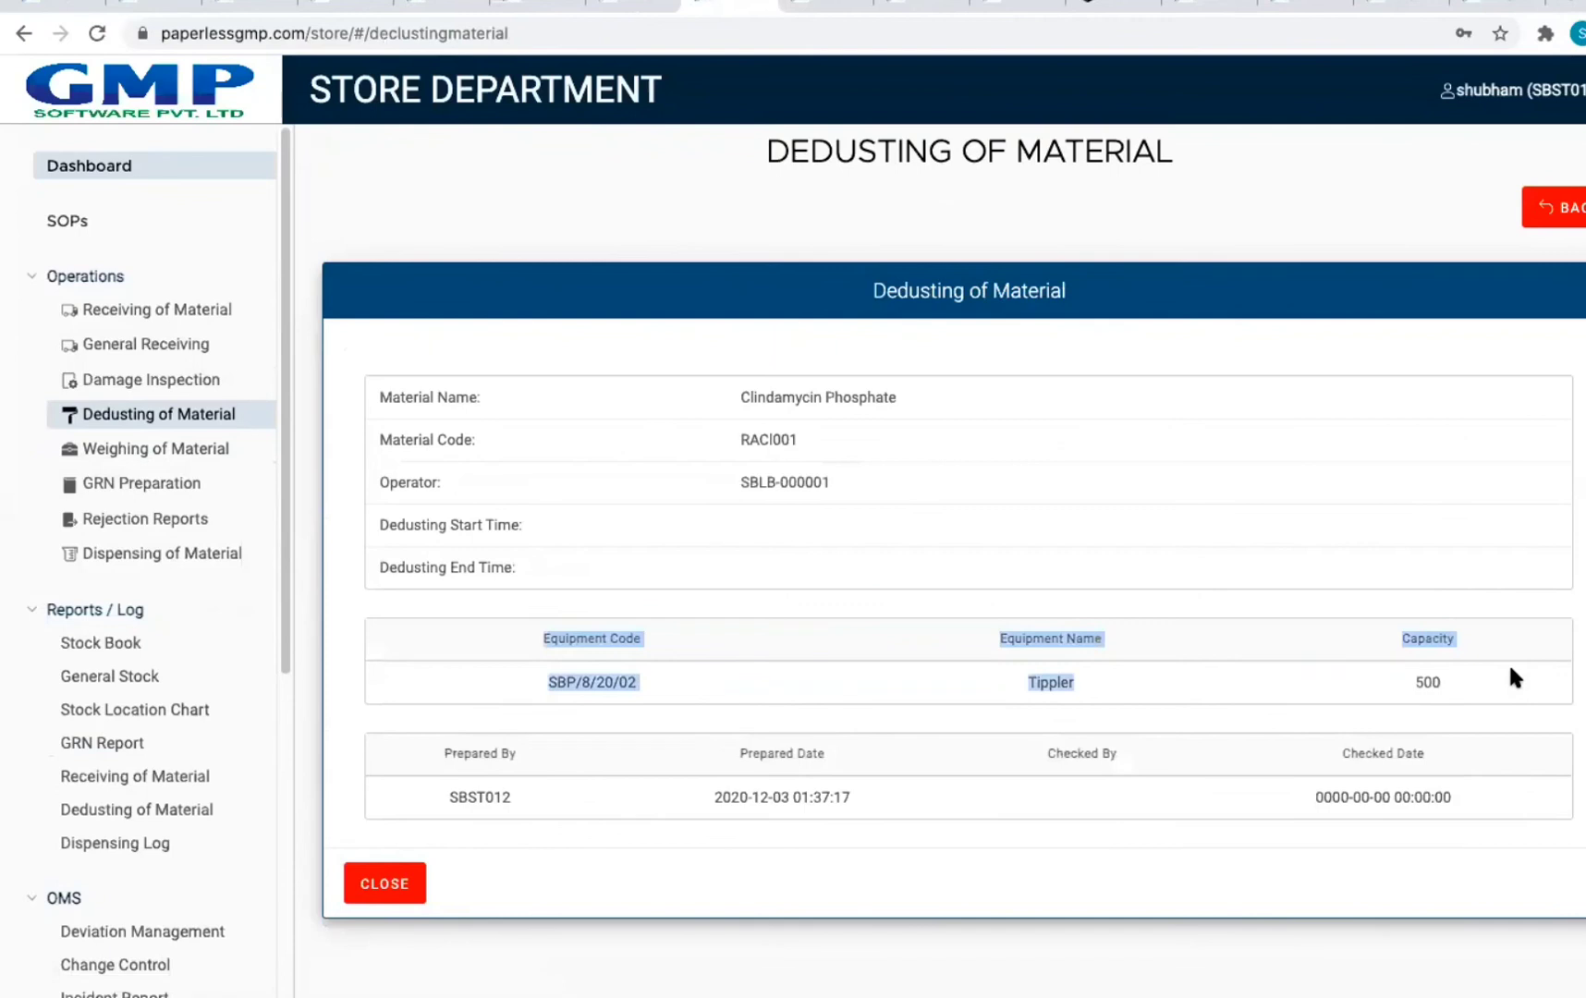
pyautogui.moveTo(490, 756); pyautogui.dragTo(1488, 771)
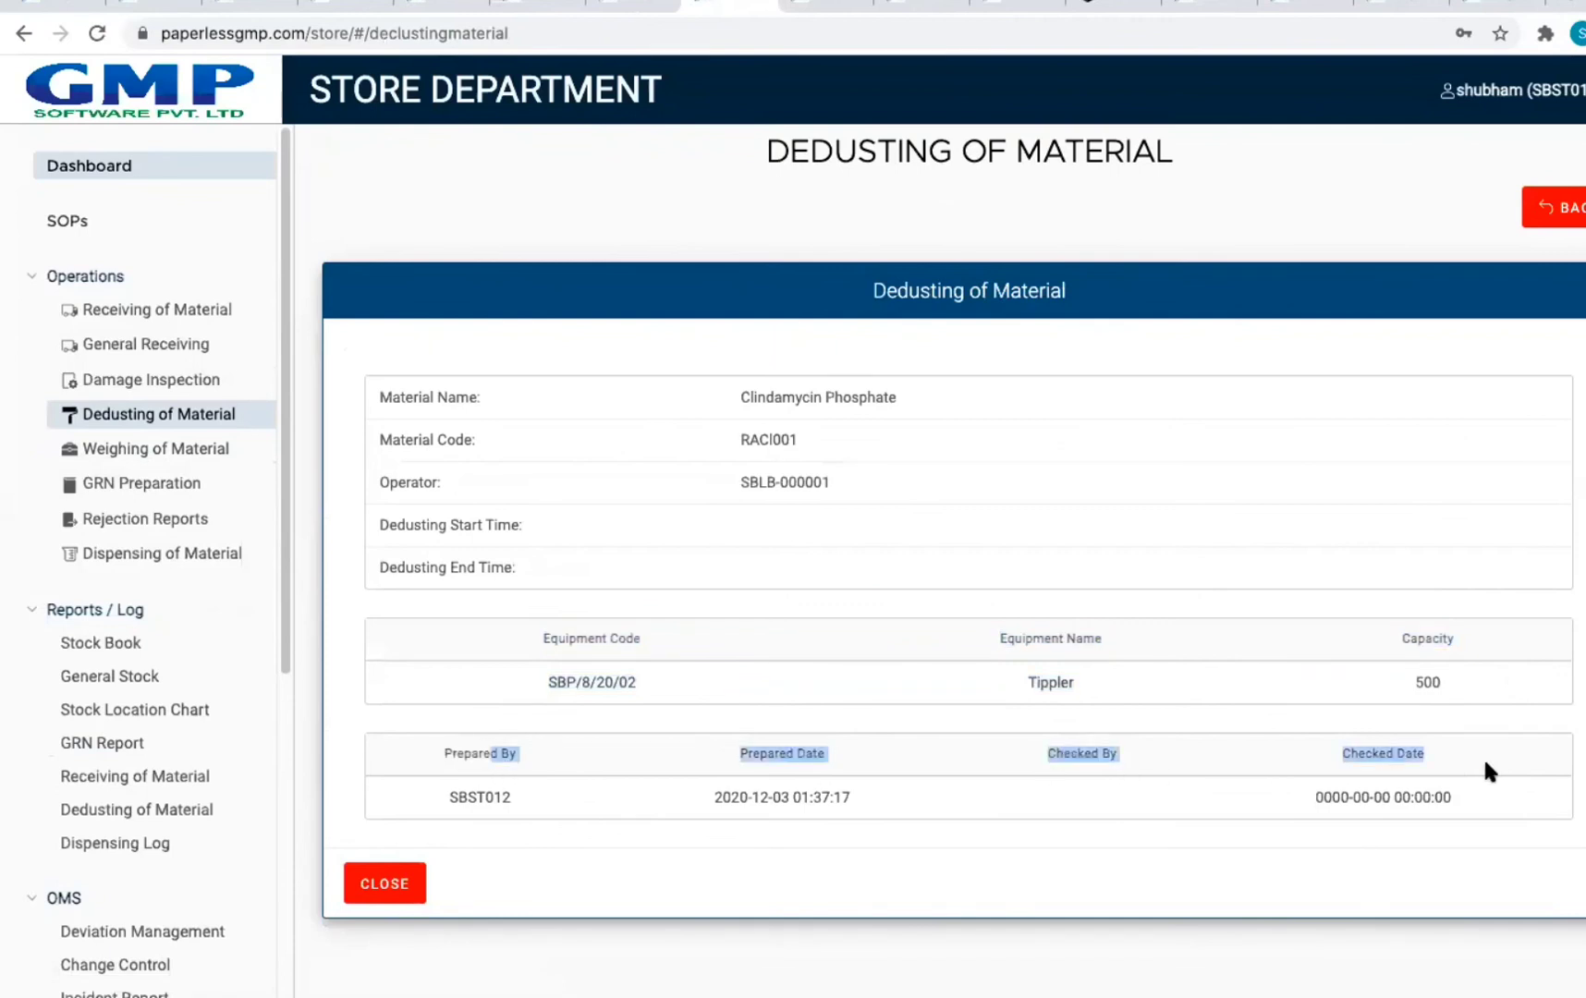
pyautogui.click(410, 873)
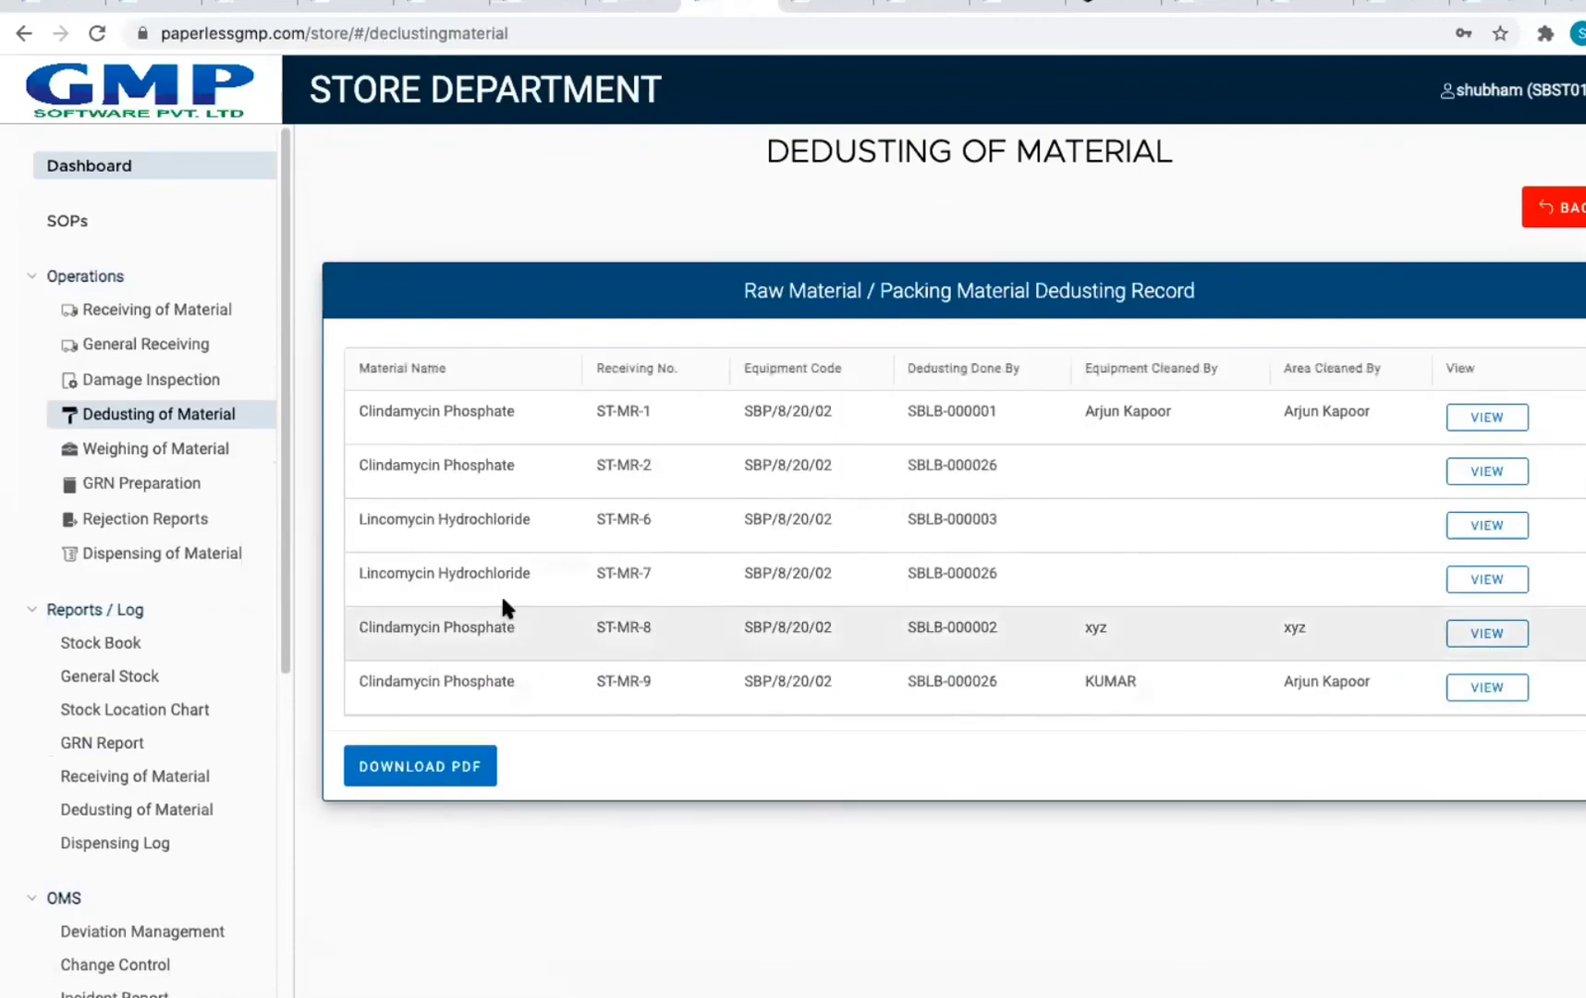
# Step: View the weighing history for batch 564456, then open the Stock Book listing GRN001–GRN005
pyautogui.click(108, 449)
pyautogui.click(1306, 314)
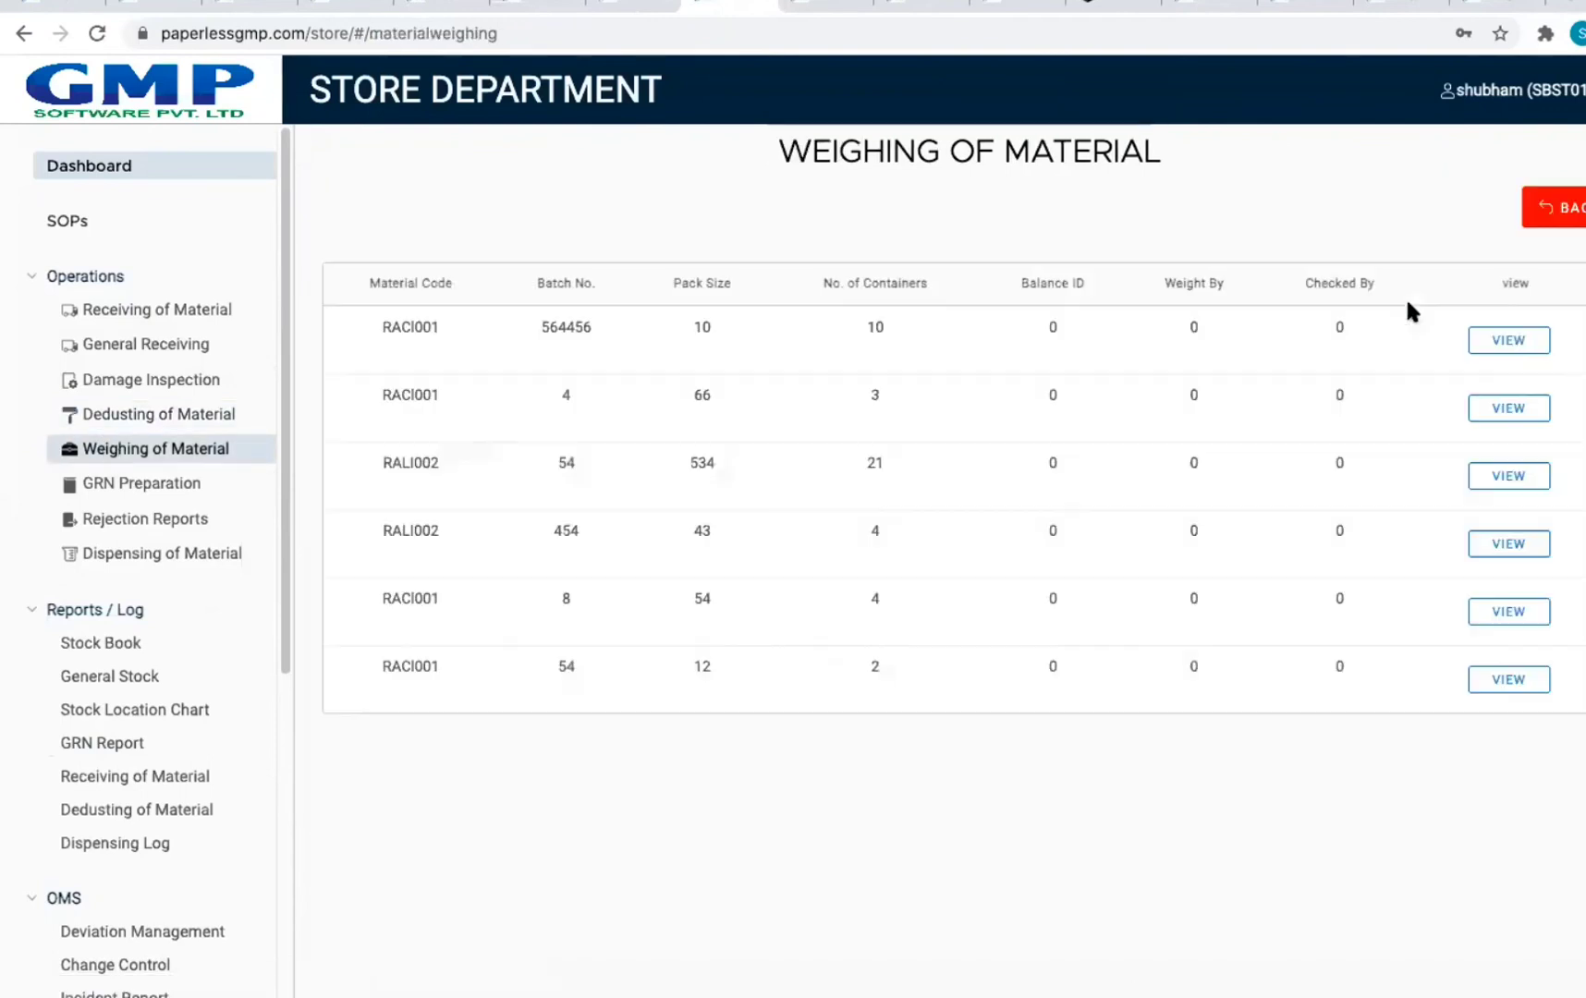
pyautogui.click(1508, 343)
pyautogui.scroll(-2, 1158, 582)
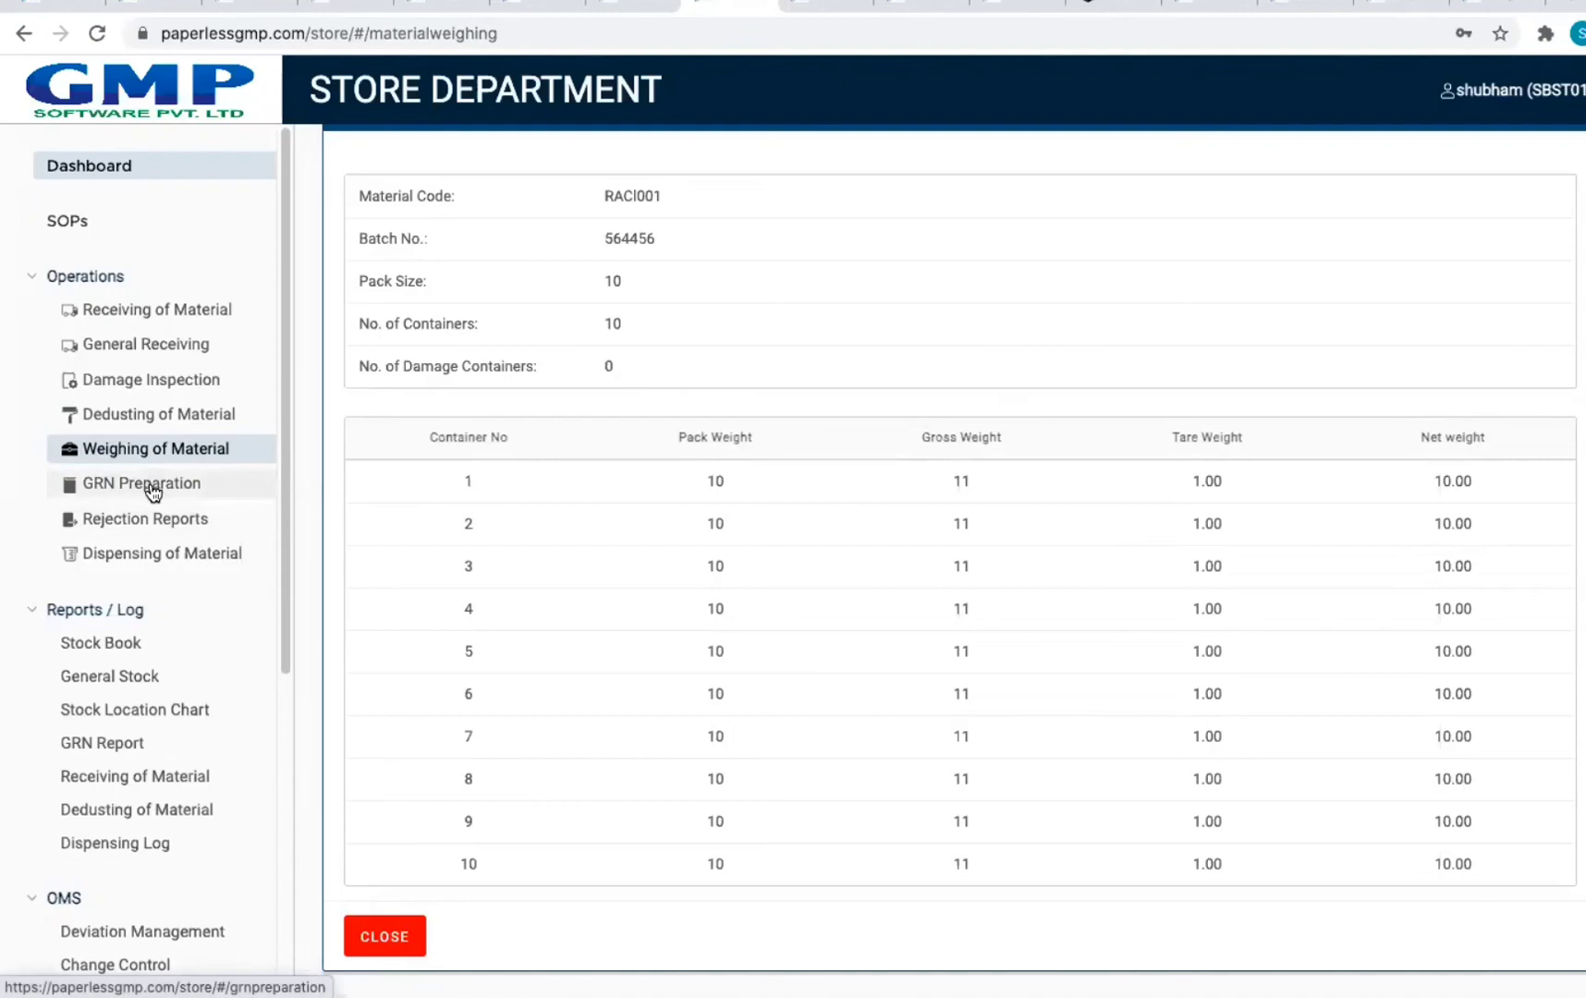
pyautogui.click(131, 649)
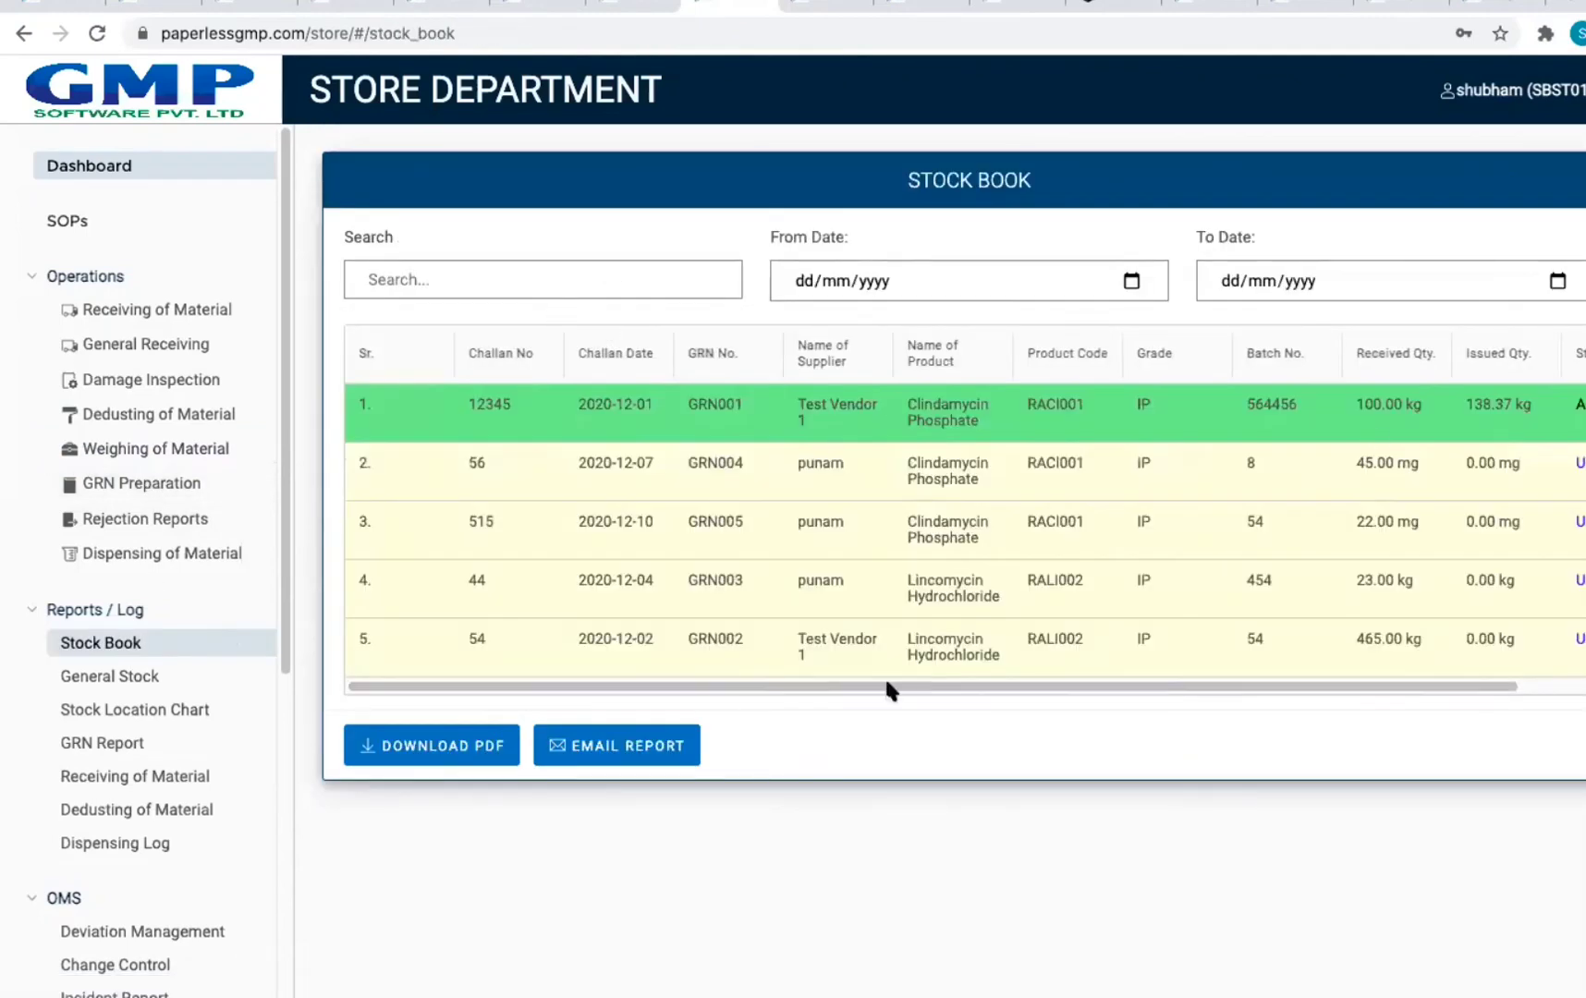
# Step: Open General Stock's Stock Location Chart showing GRN001 Approved and GRN002–GRN005 Under Test
pyautogui.moveTo(1181, 689); pyautogui.dragTo(1544, 684)
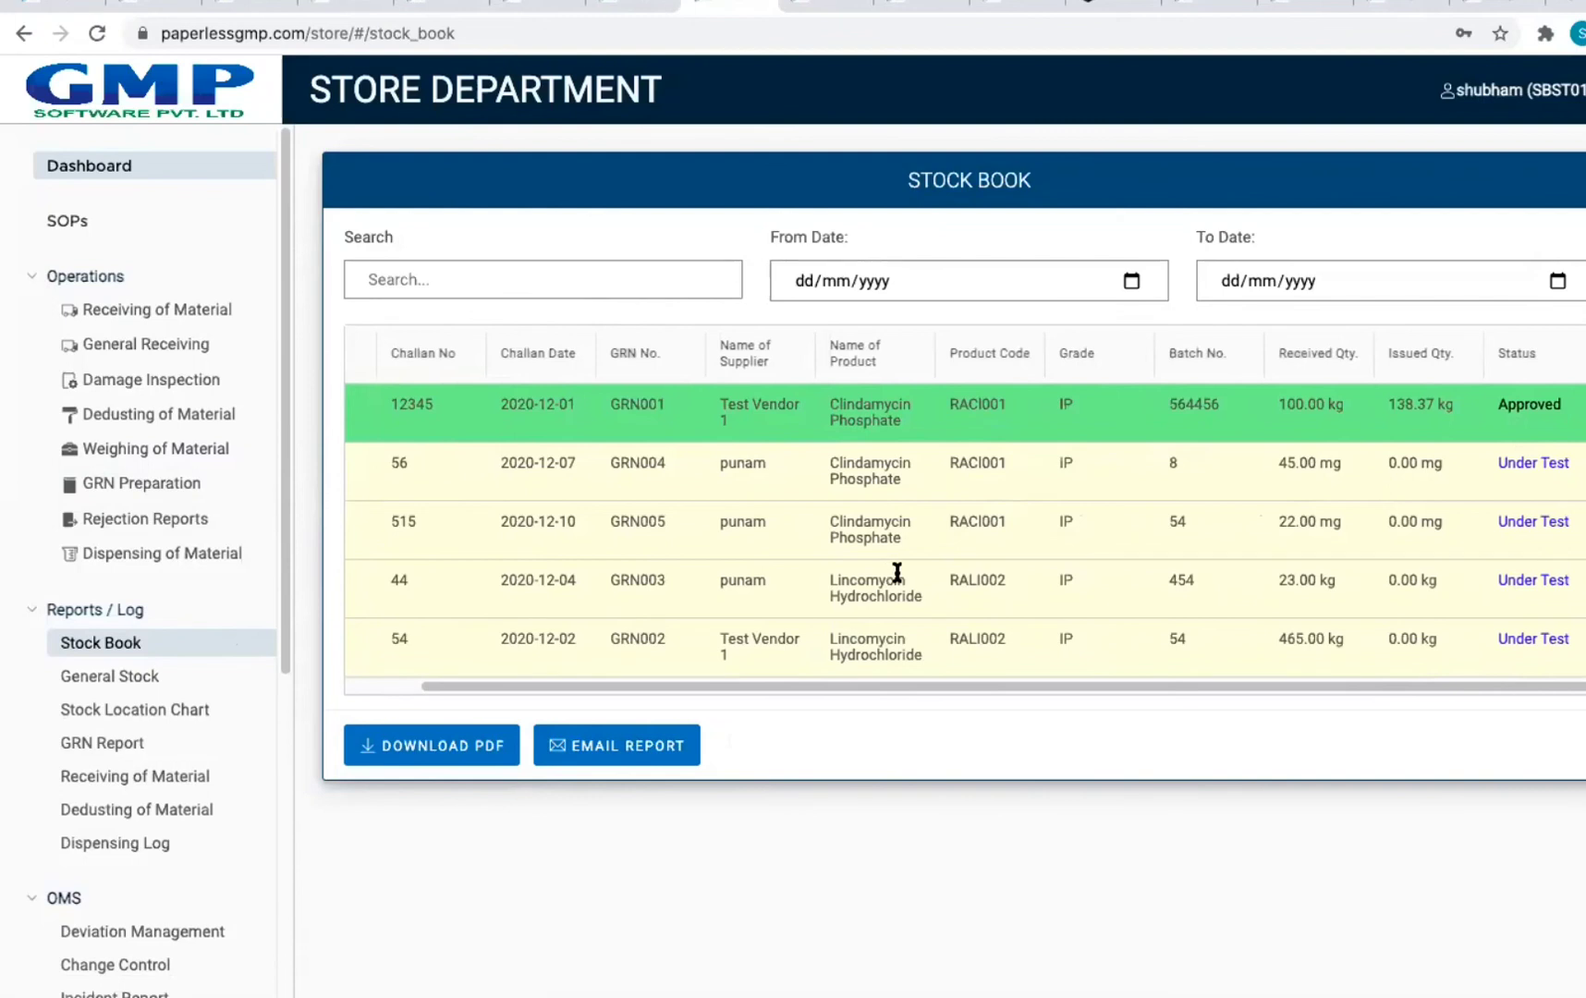
pyautogui.click(141, 685)
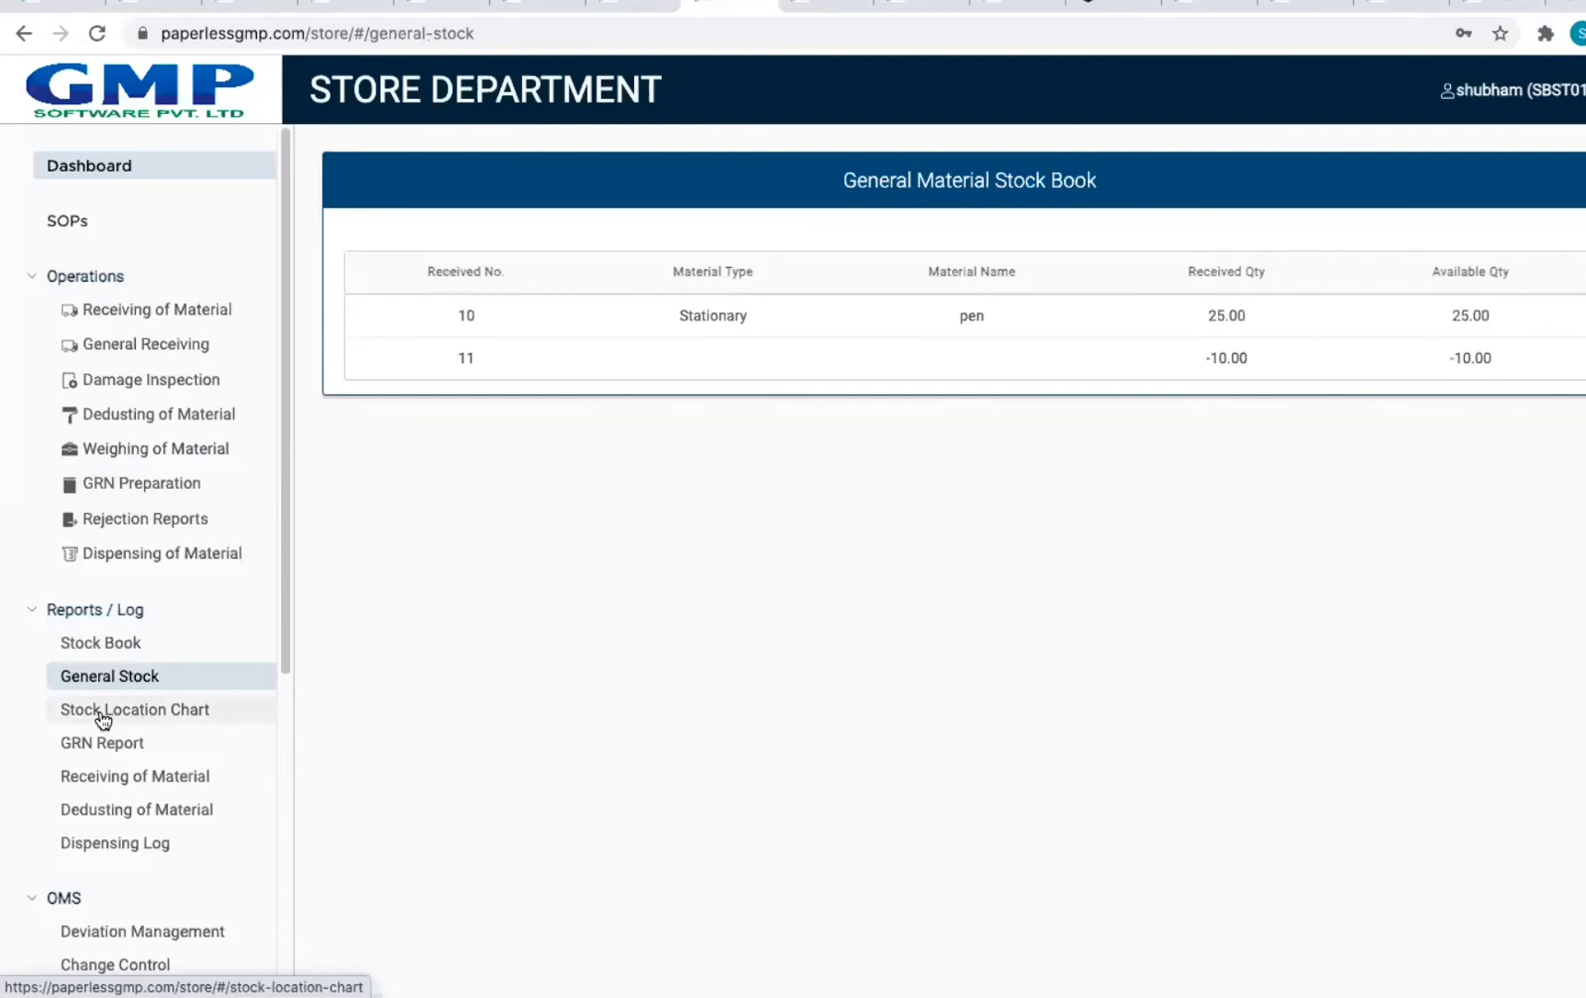
pyautogui.click(104, 713)
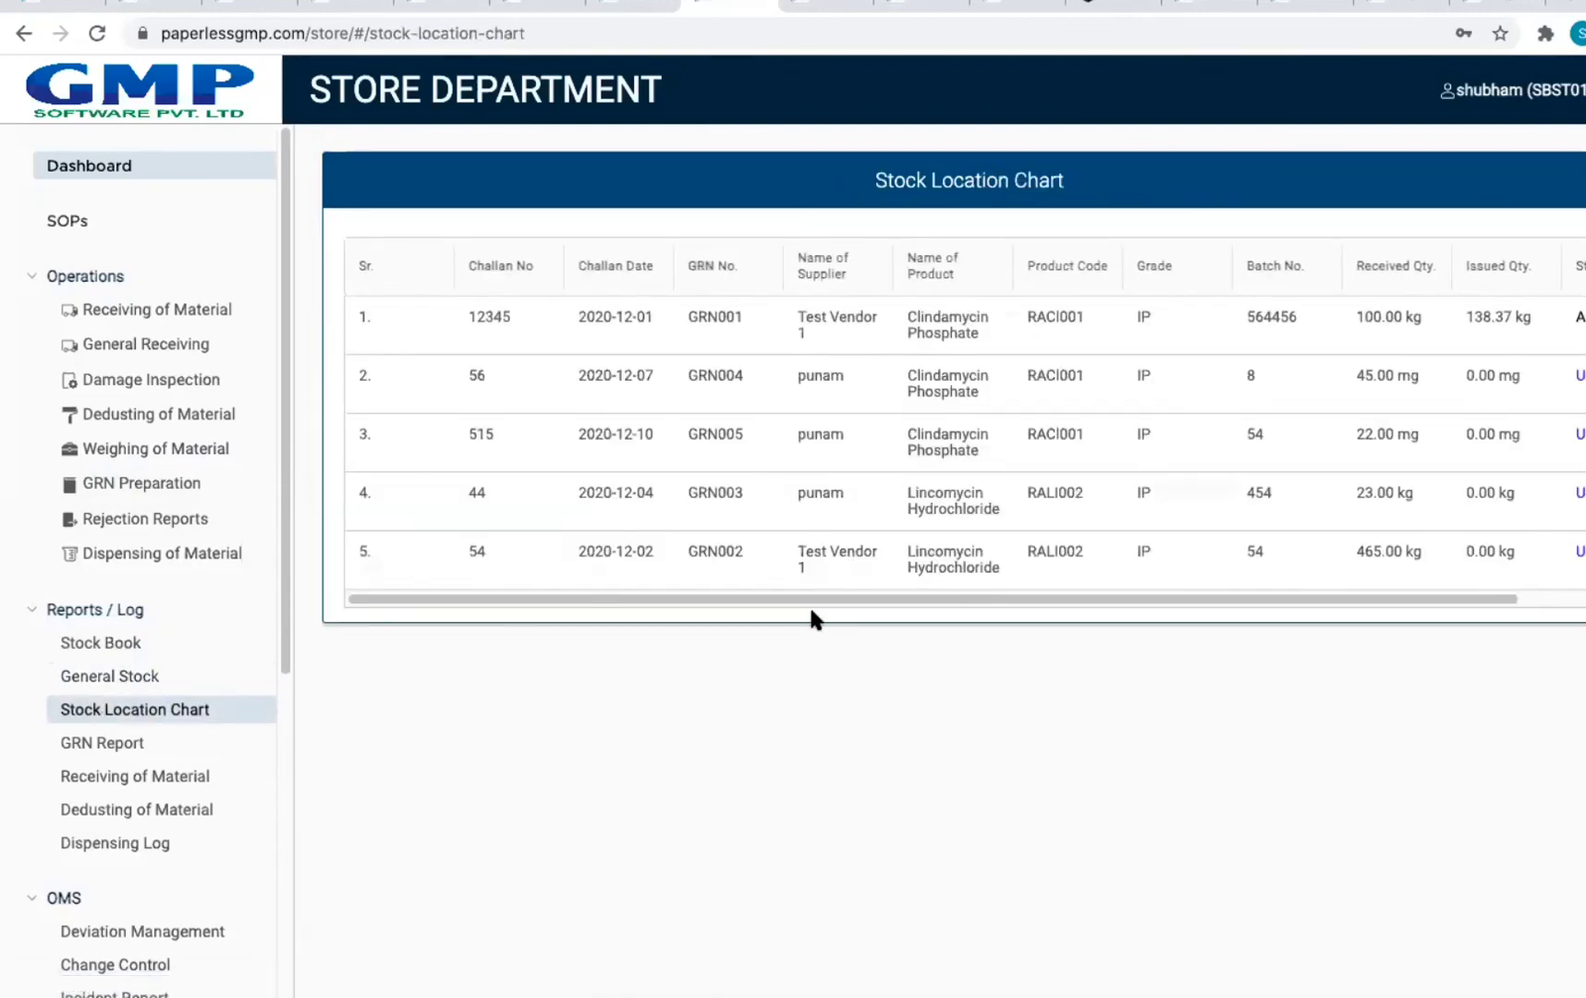
pyautogui.moveTo(811, 607); pyautogui.dragTo(1387, 608)
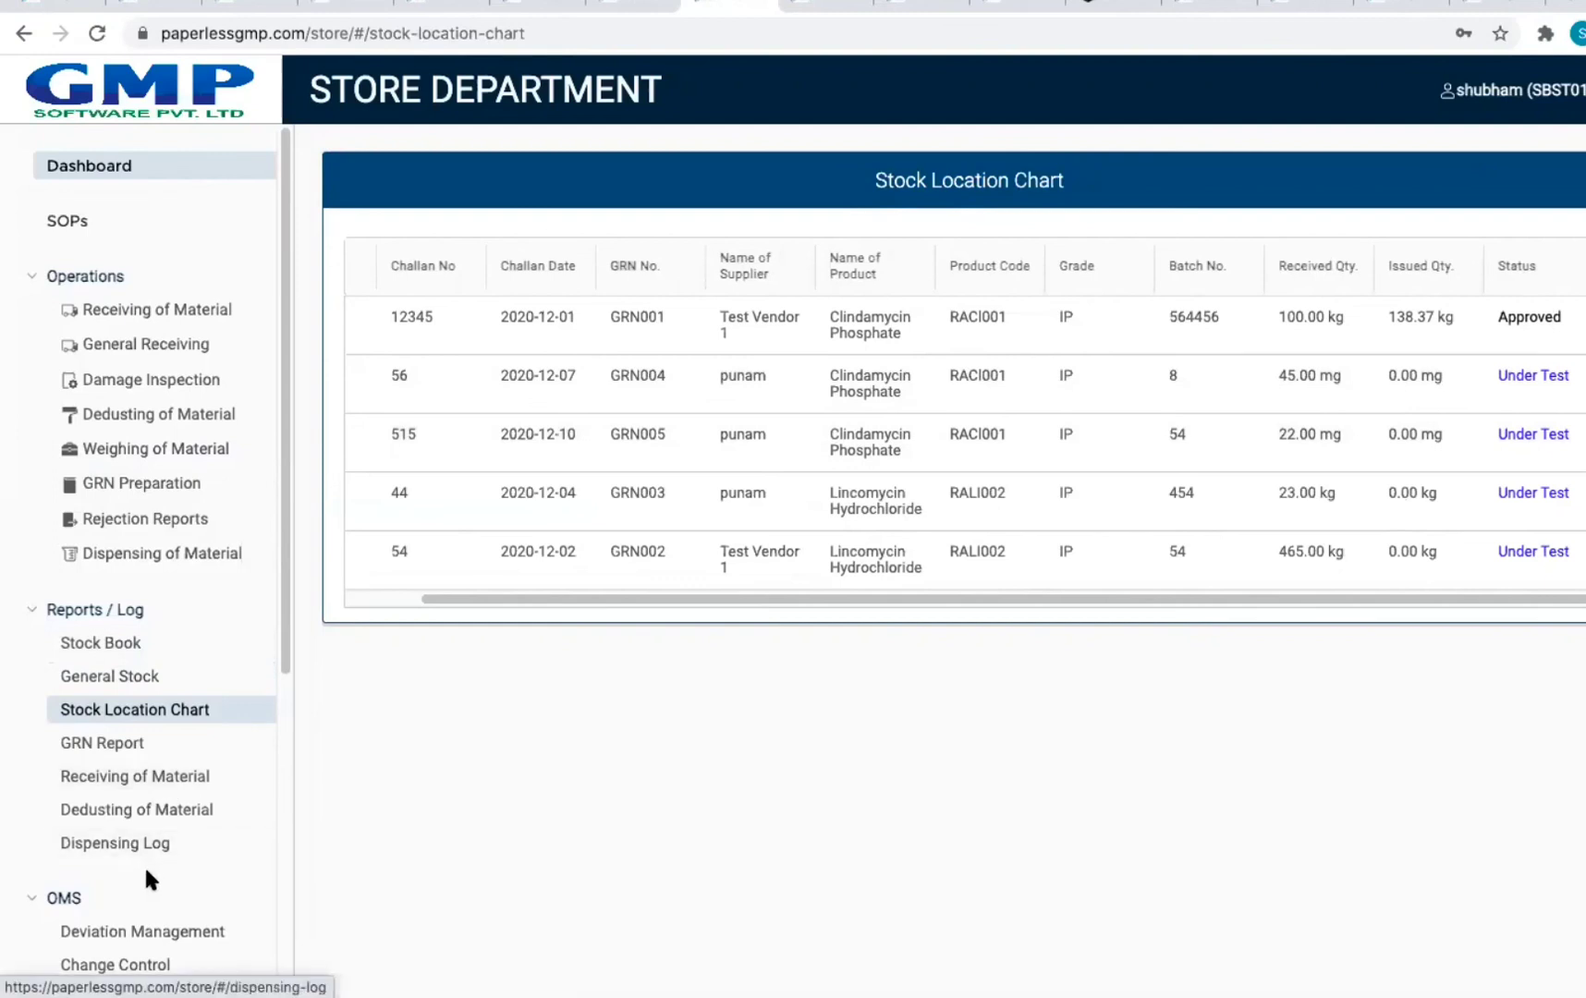
pyautogui.scroll(-5, 212, 804)
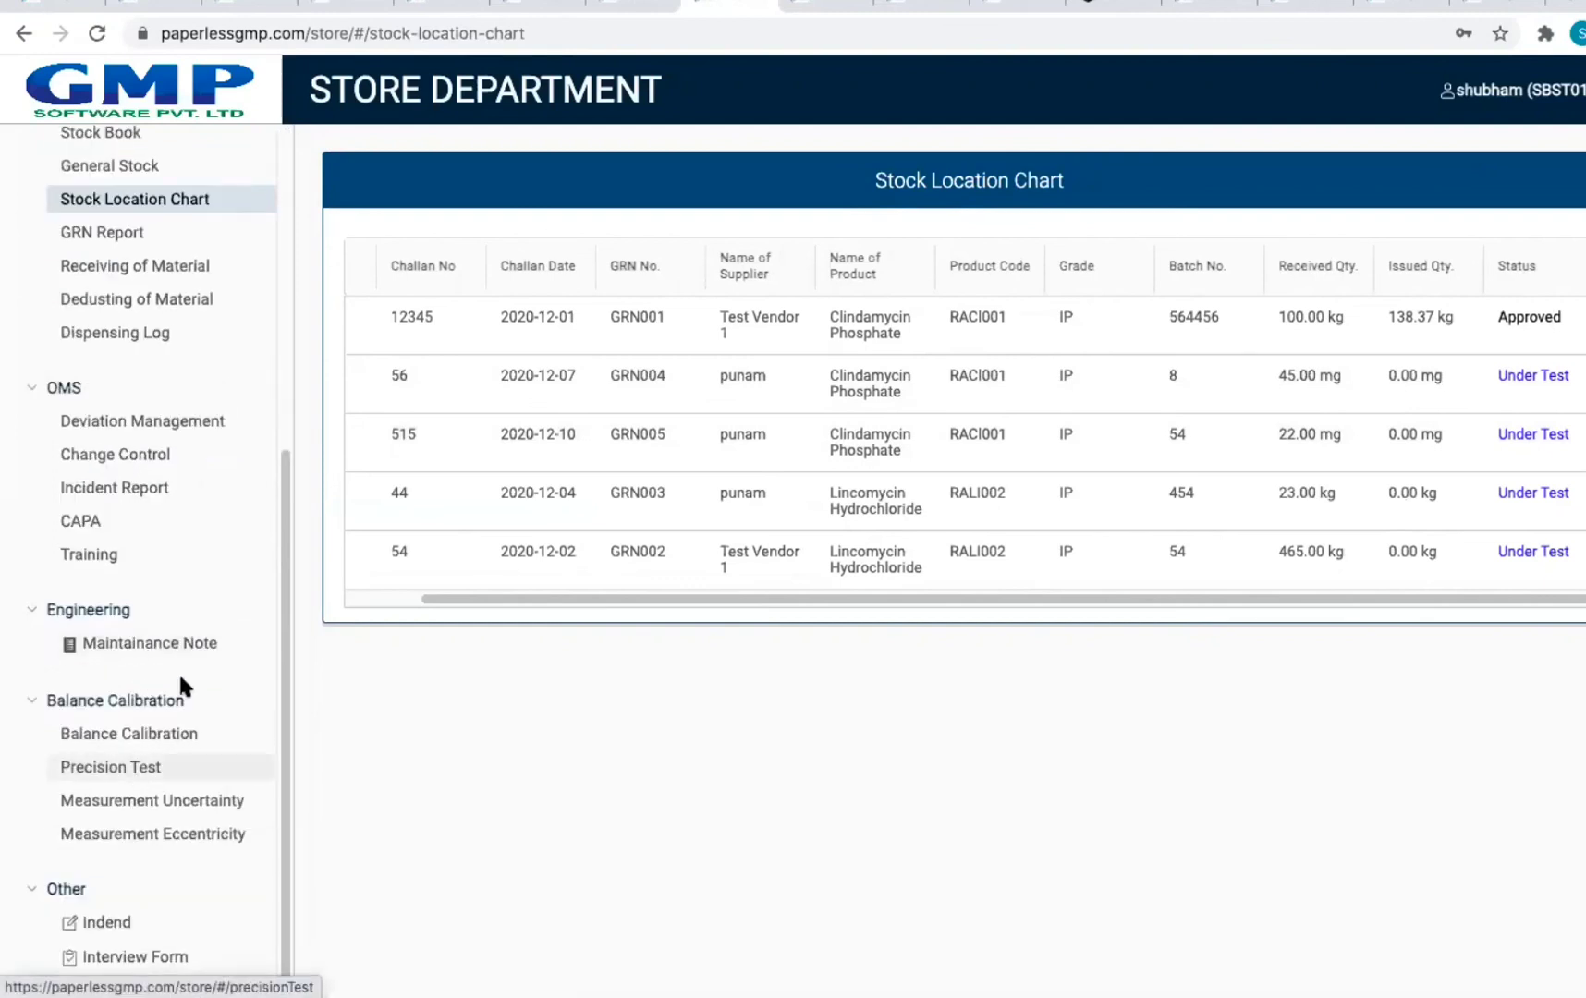
pyautogui.click(120, 700)
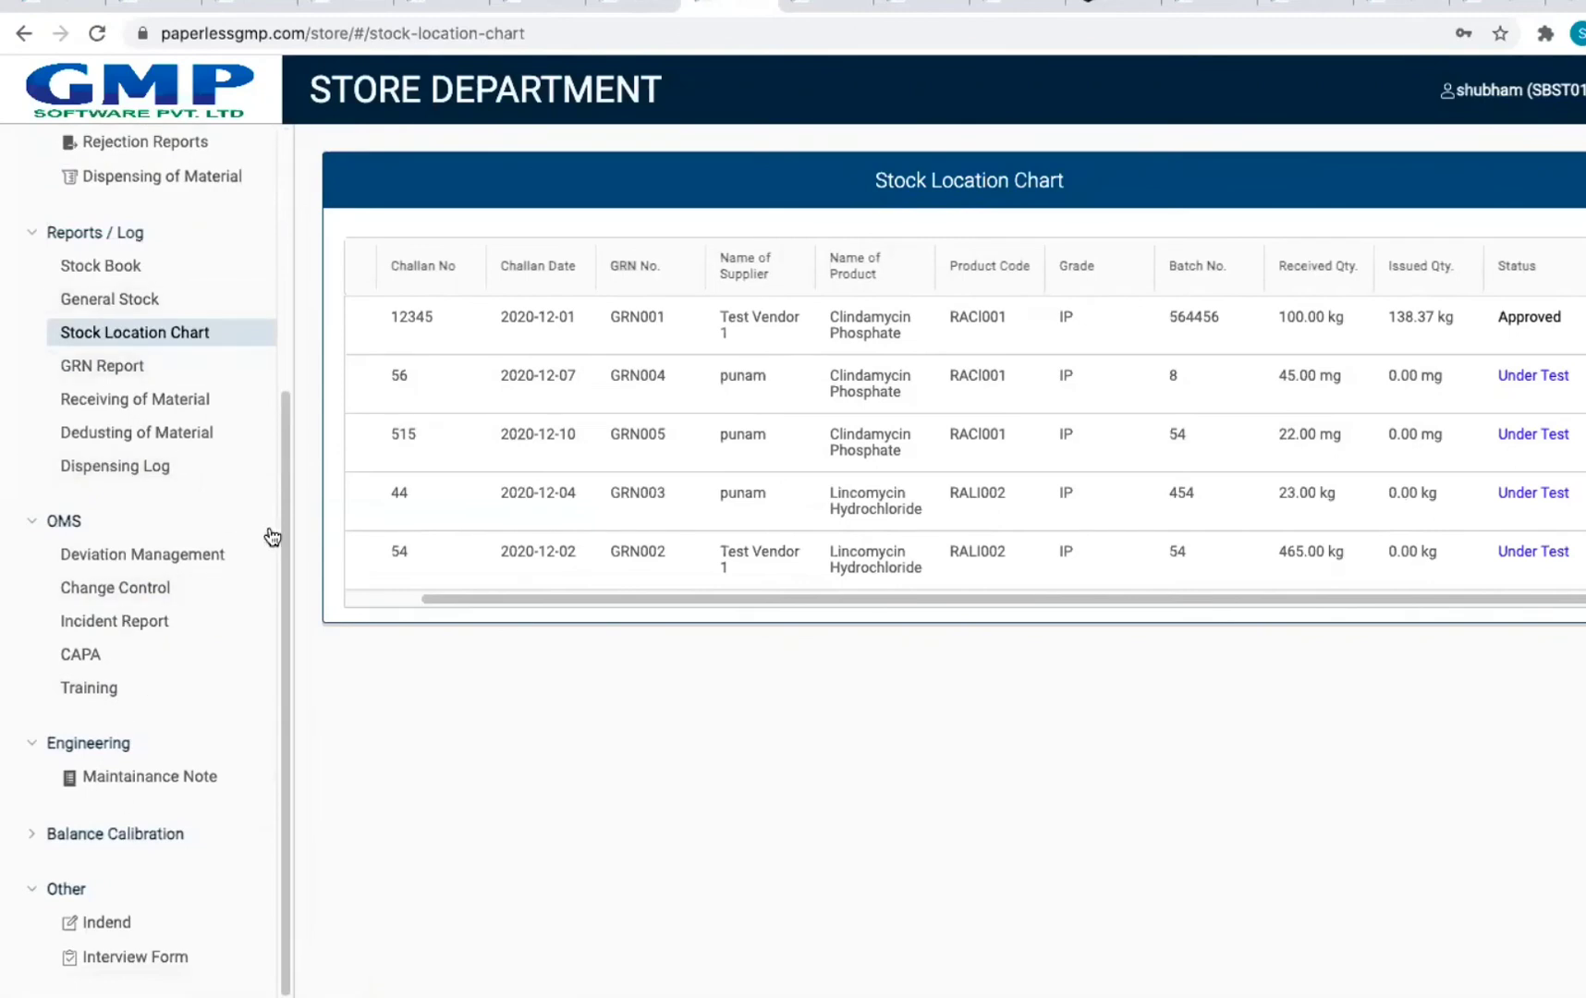
pyautogui.click(149, 834)
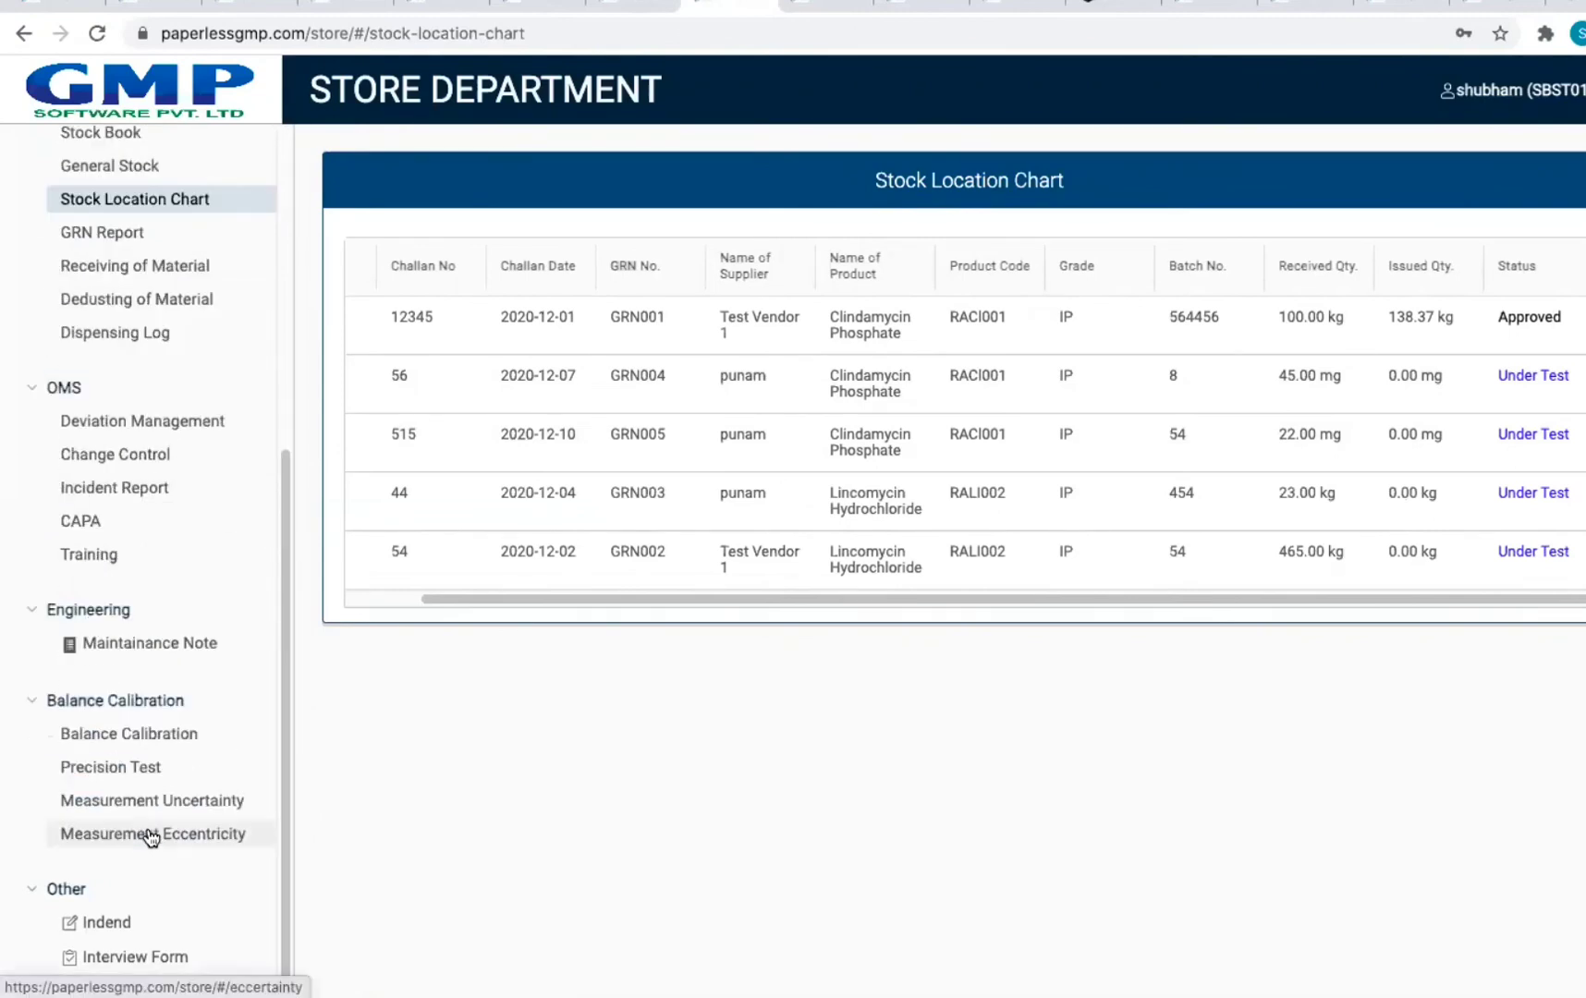
# Step: Tour the Balance Calibration, Precision Test, Measurement Uncertainty and Eccentricity pages, then return to Dashboard
pyautogui.click(106, 733)
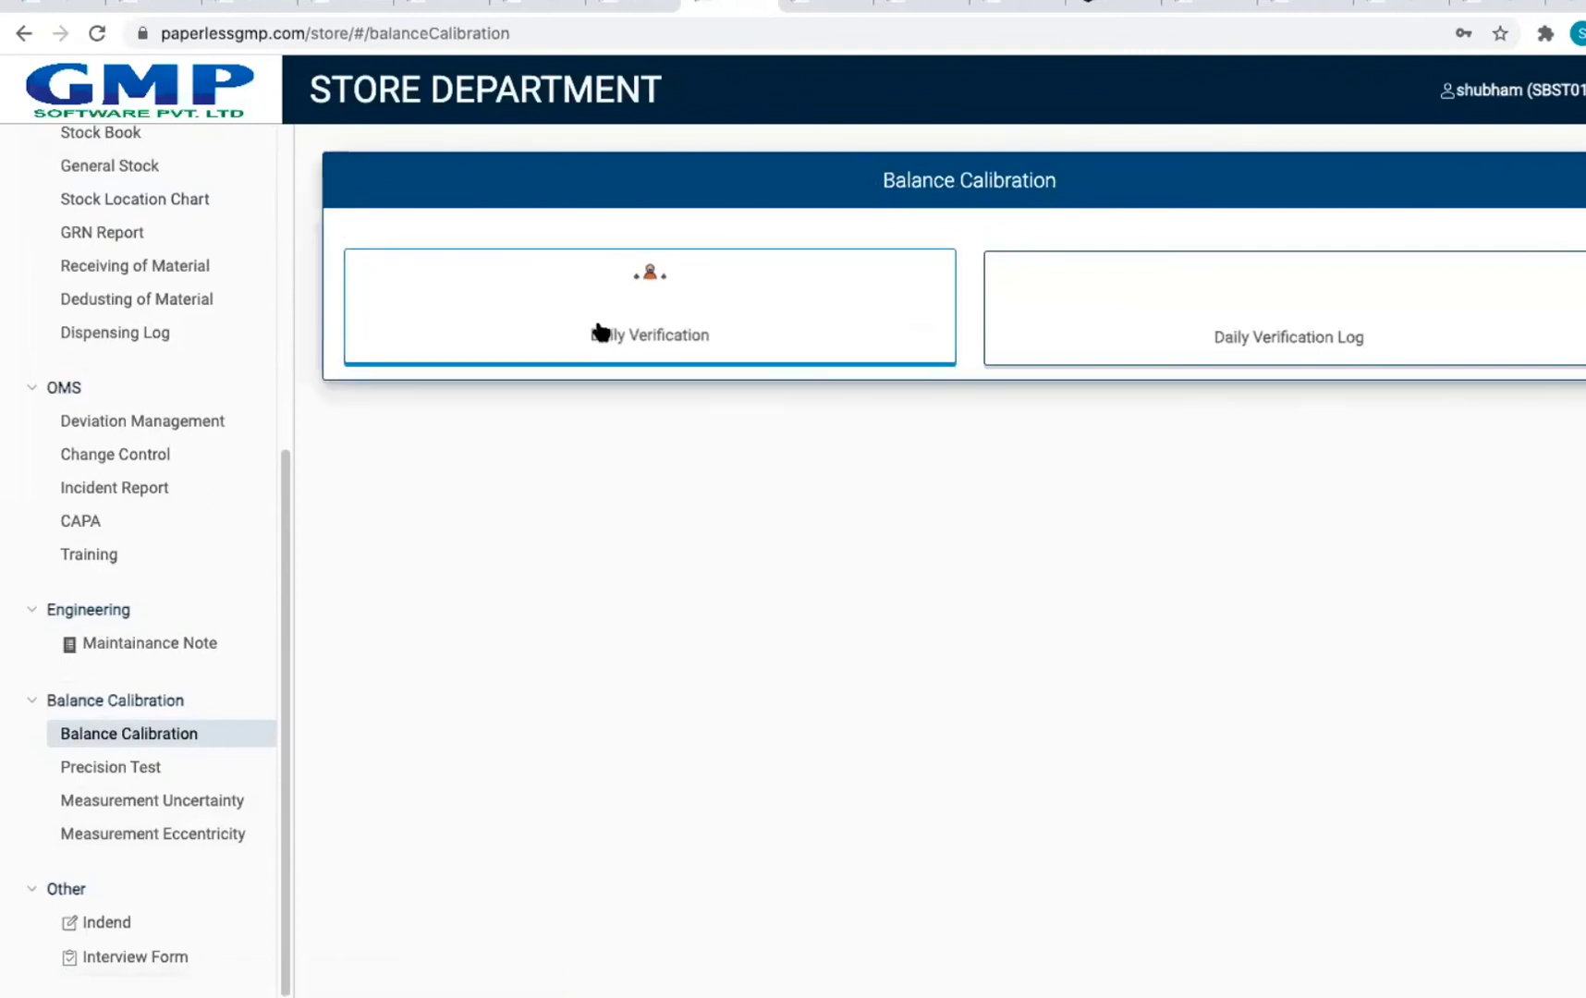
pyautogui.click(85, 774)
pyautogui.click(95, 800)
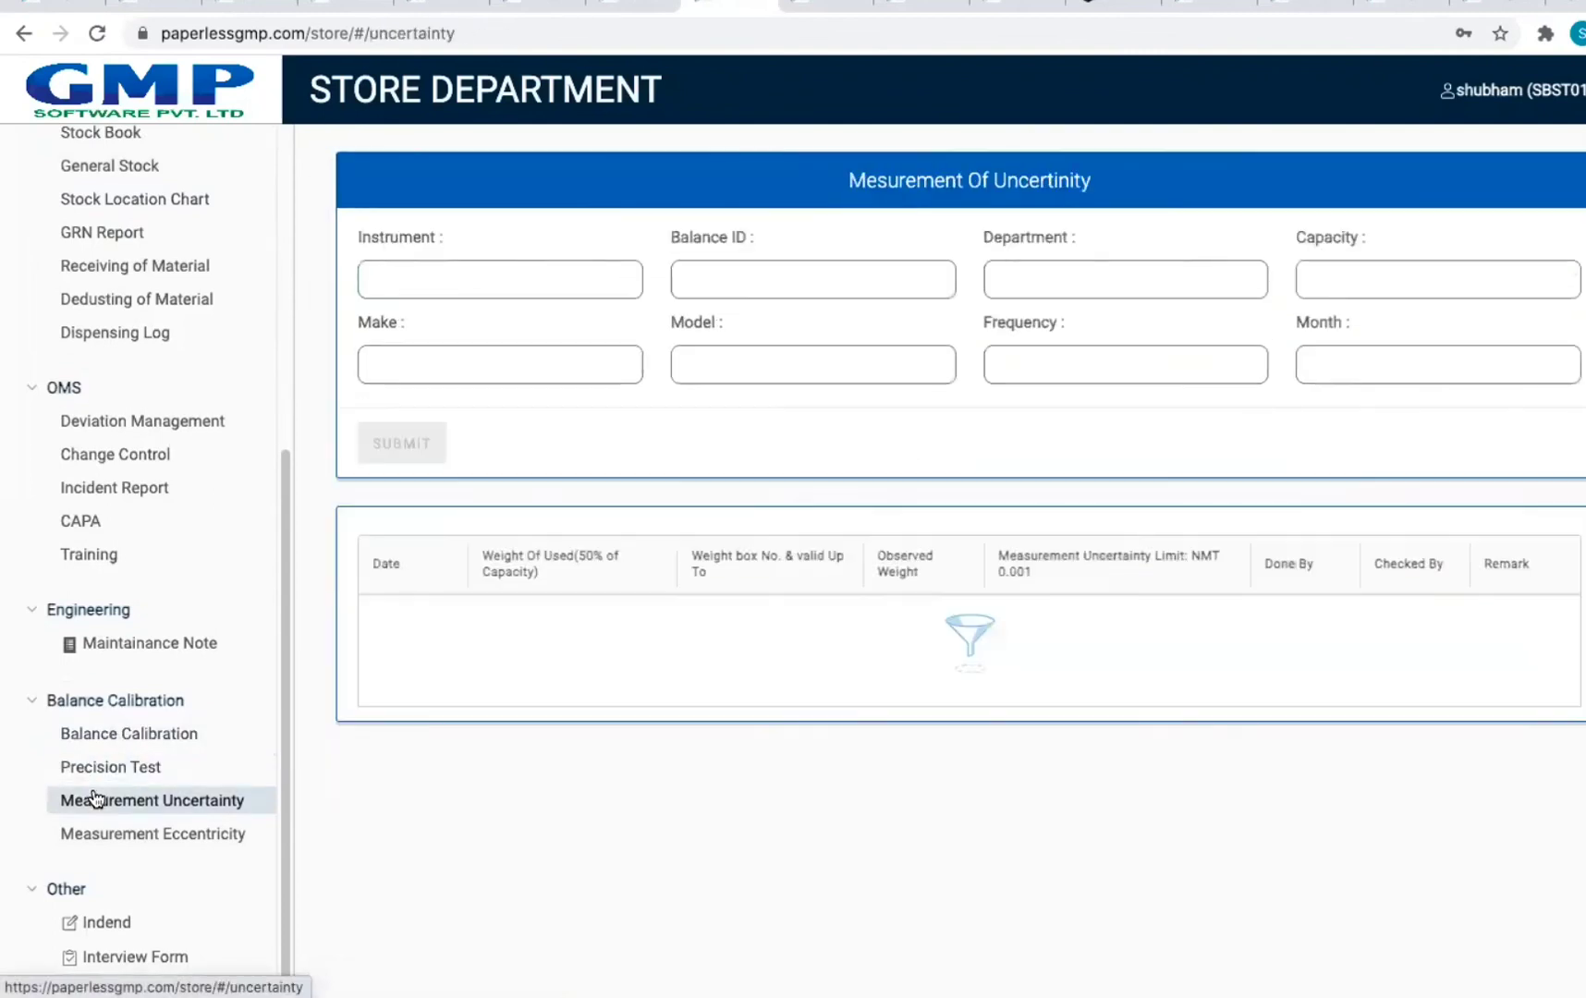
pyautogui.click(93, 839)
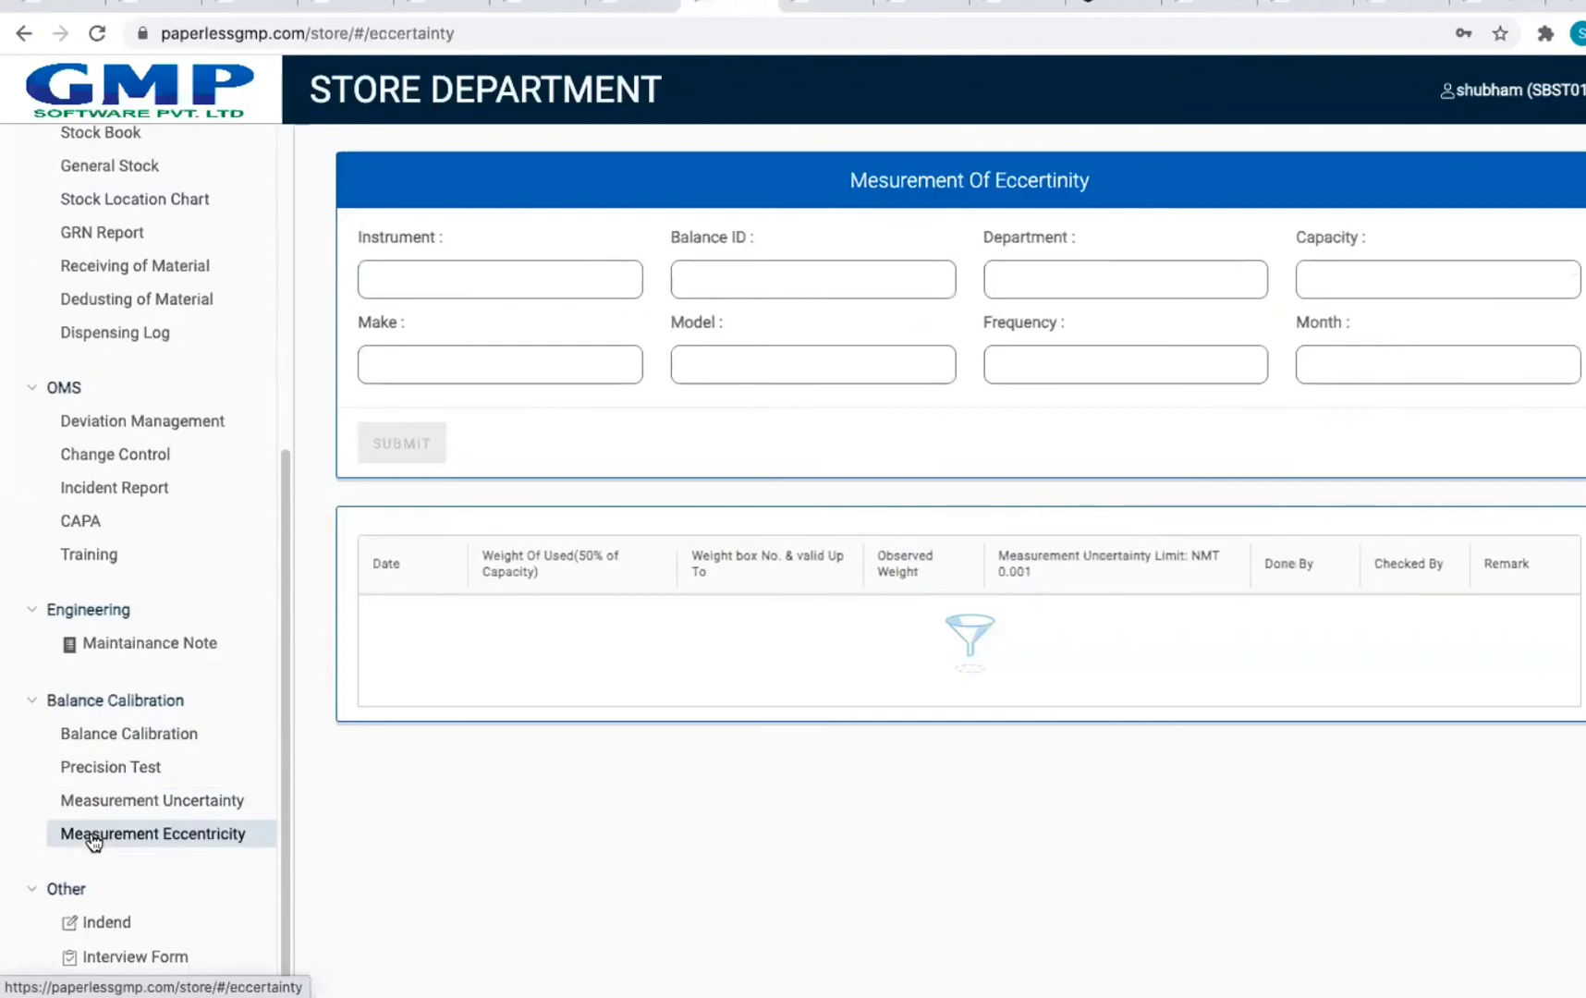
pyautogui.scroll(5, 277, 337)
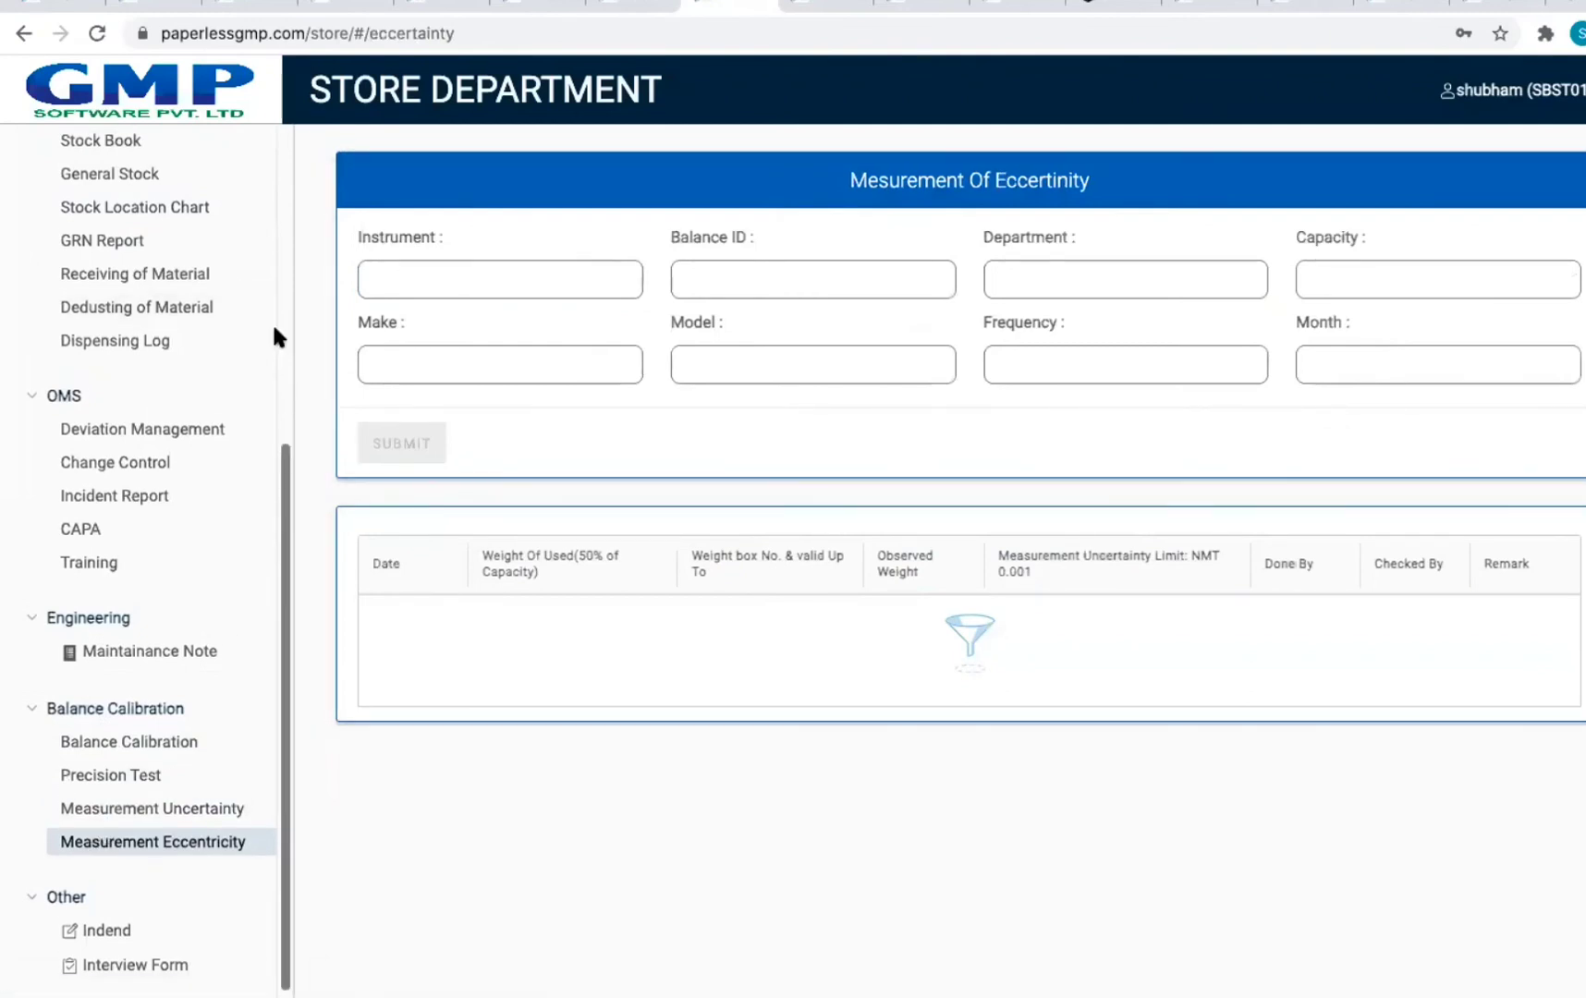
pyautogui.click(233, 164)
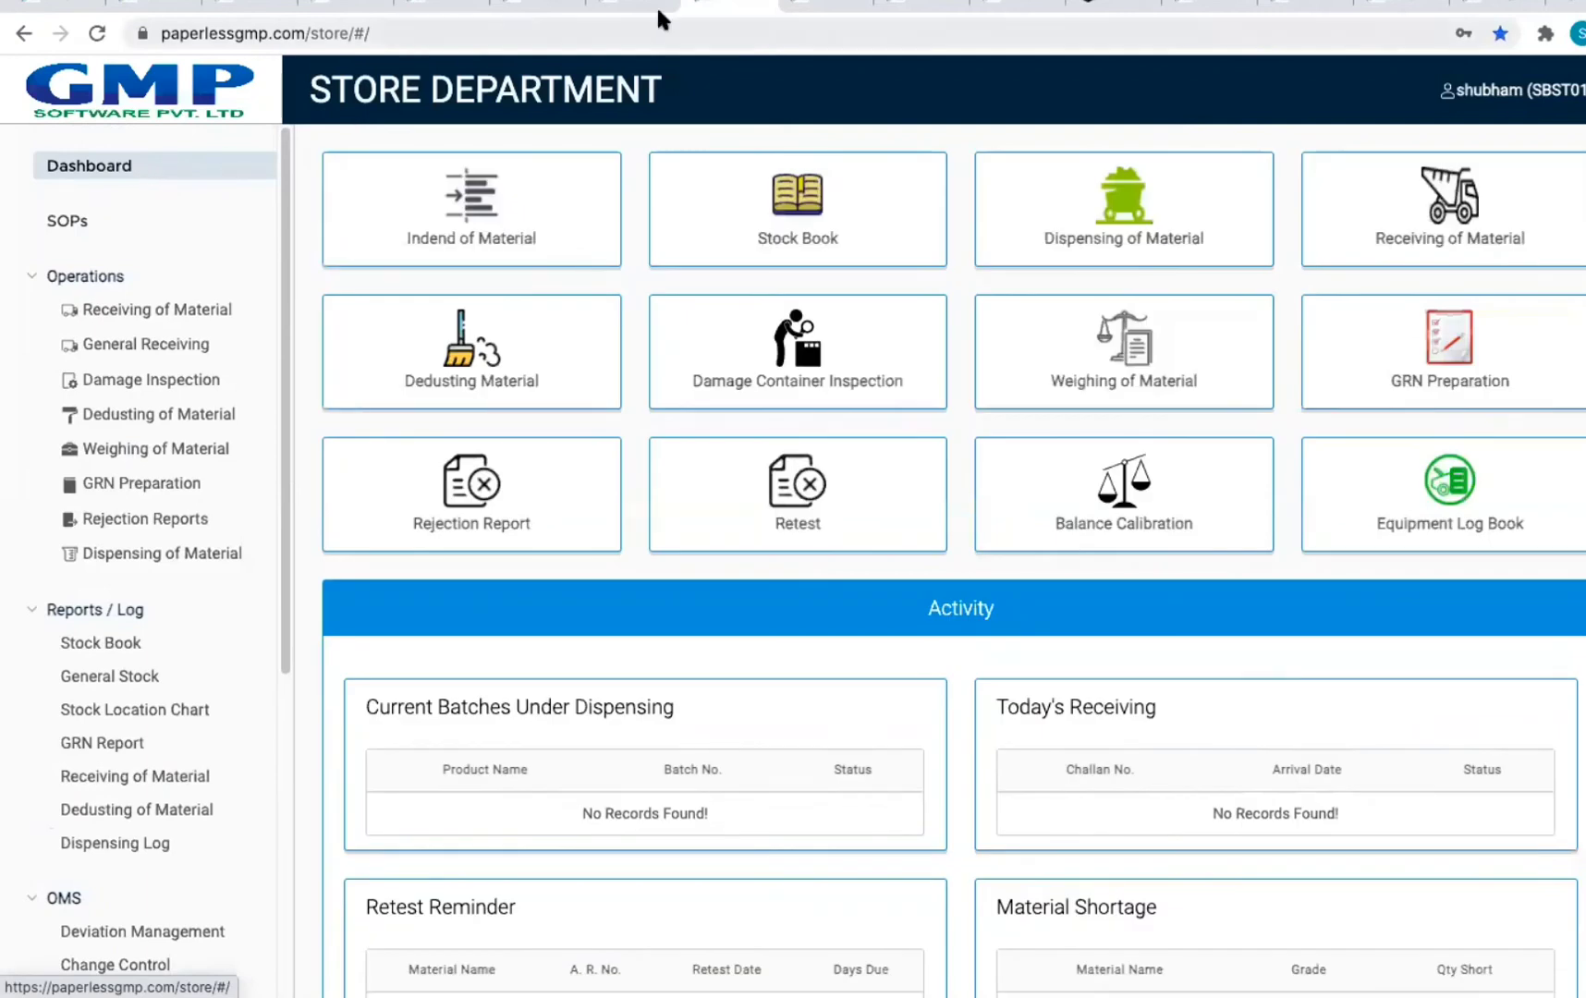